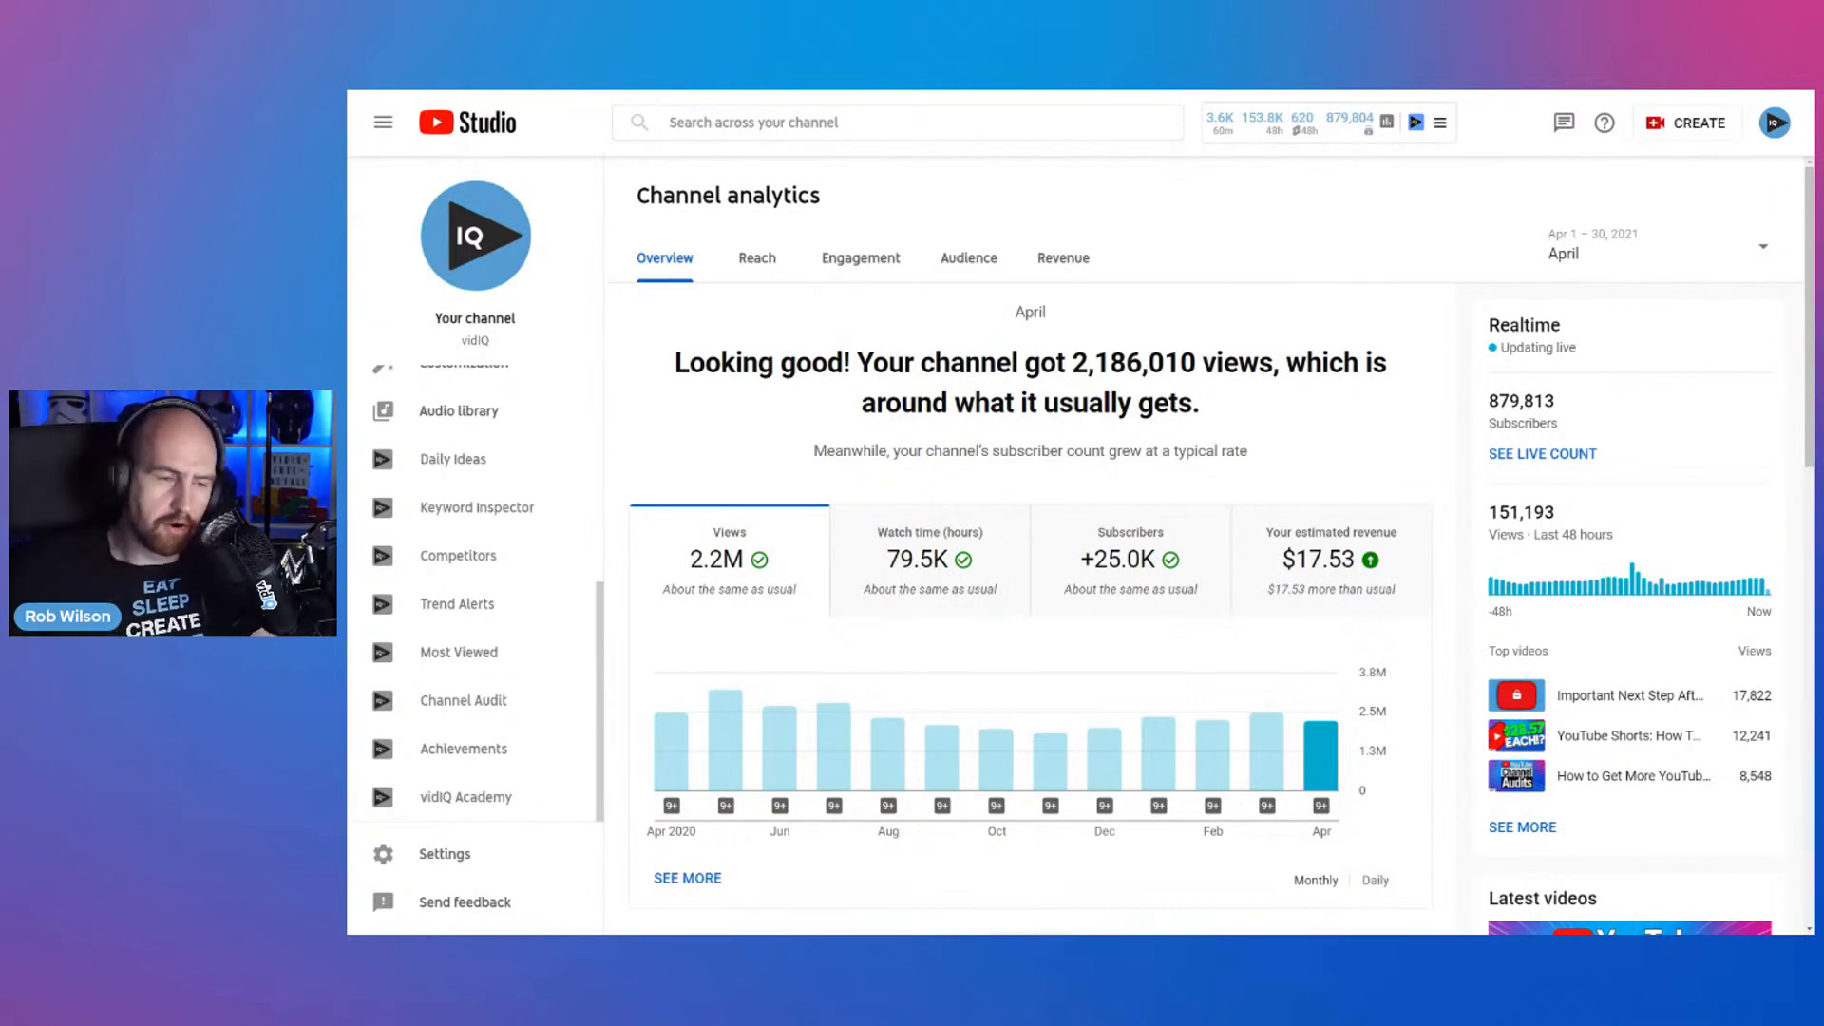
- Set the channel analytics period to the last 28 days
scroll(526, 608, up, 5)
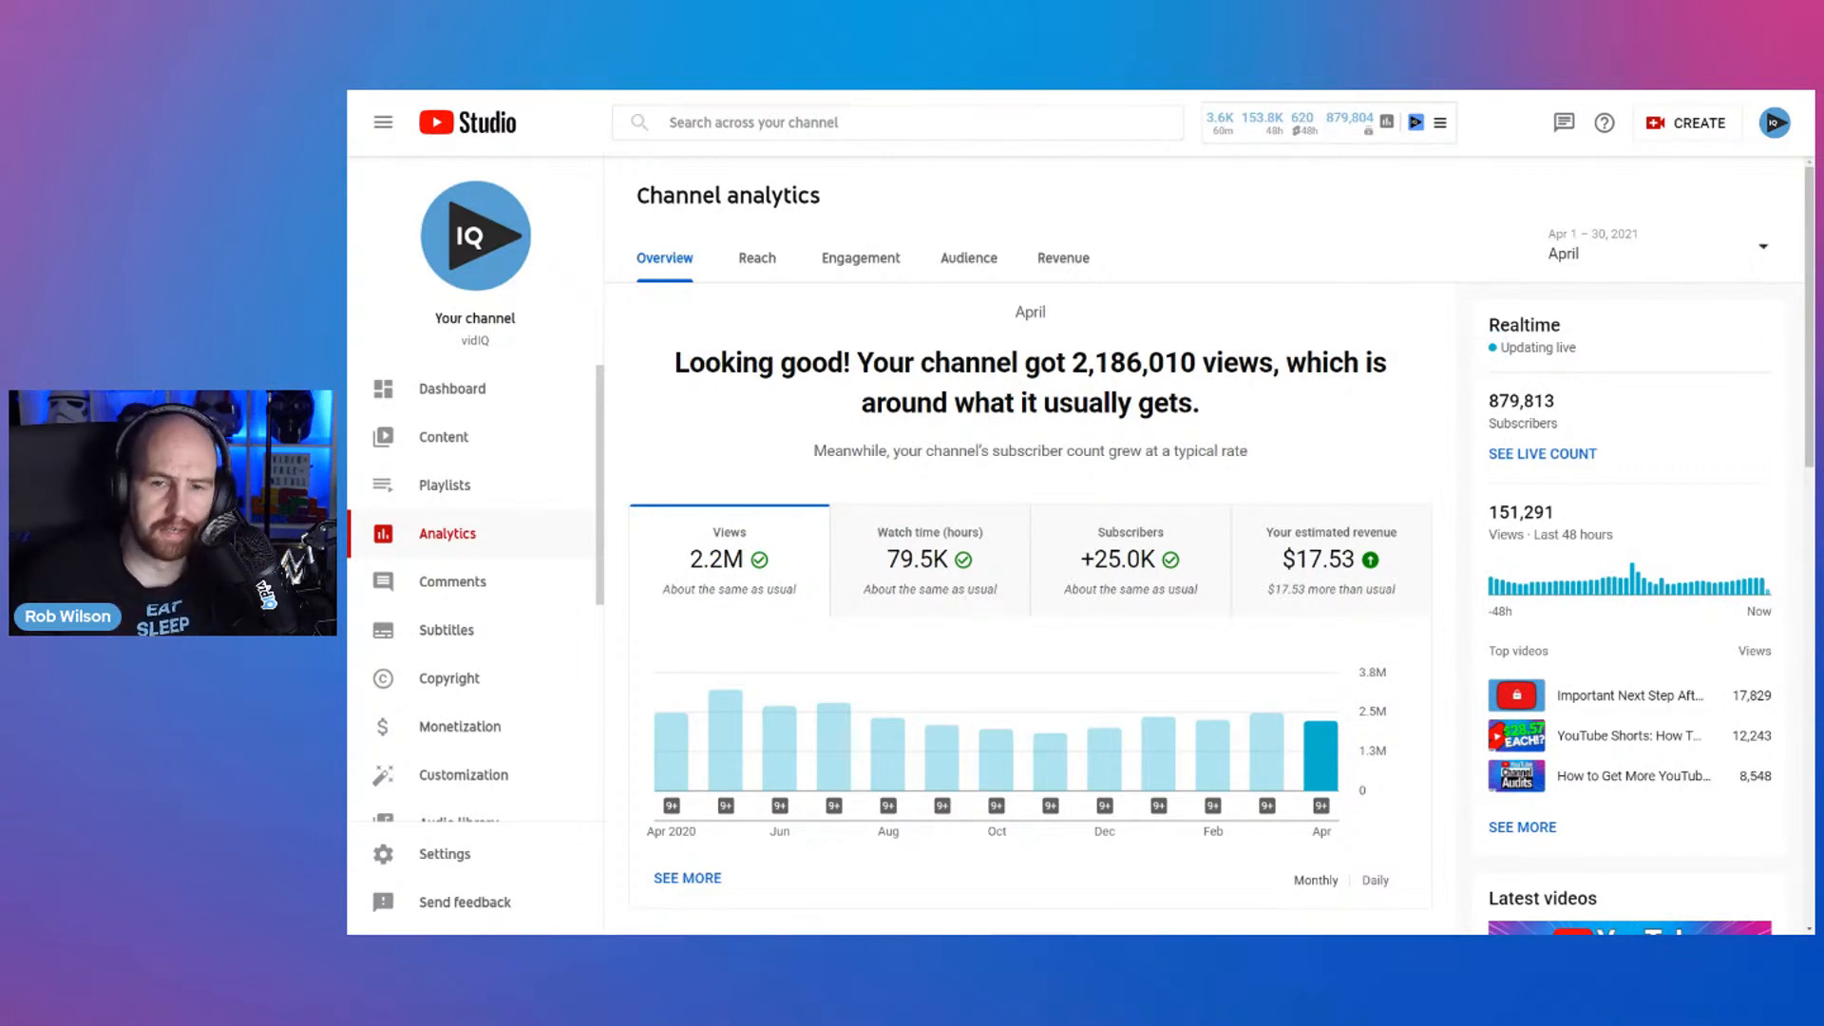
click(1657, 247)
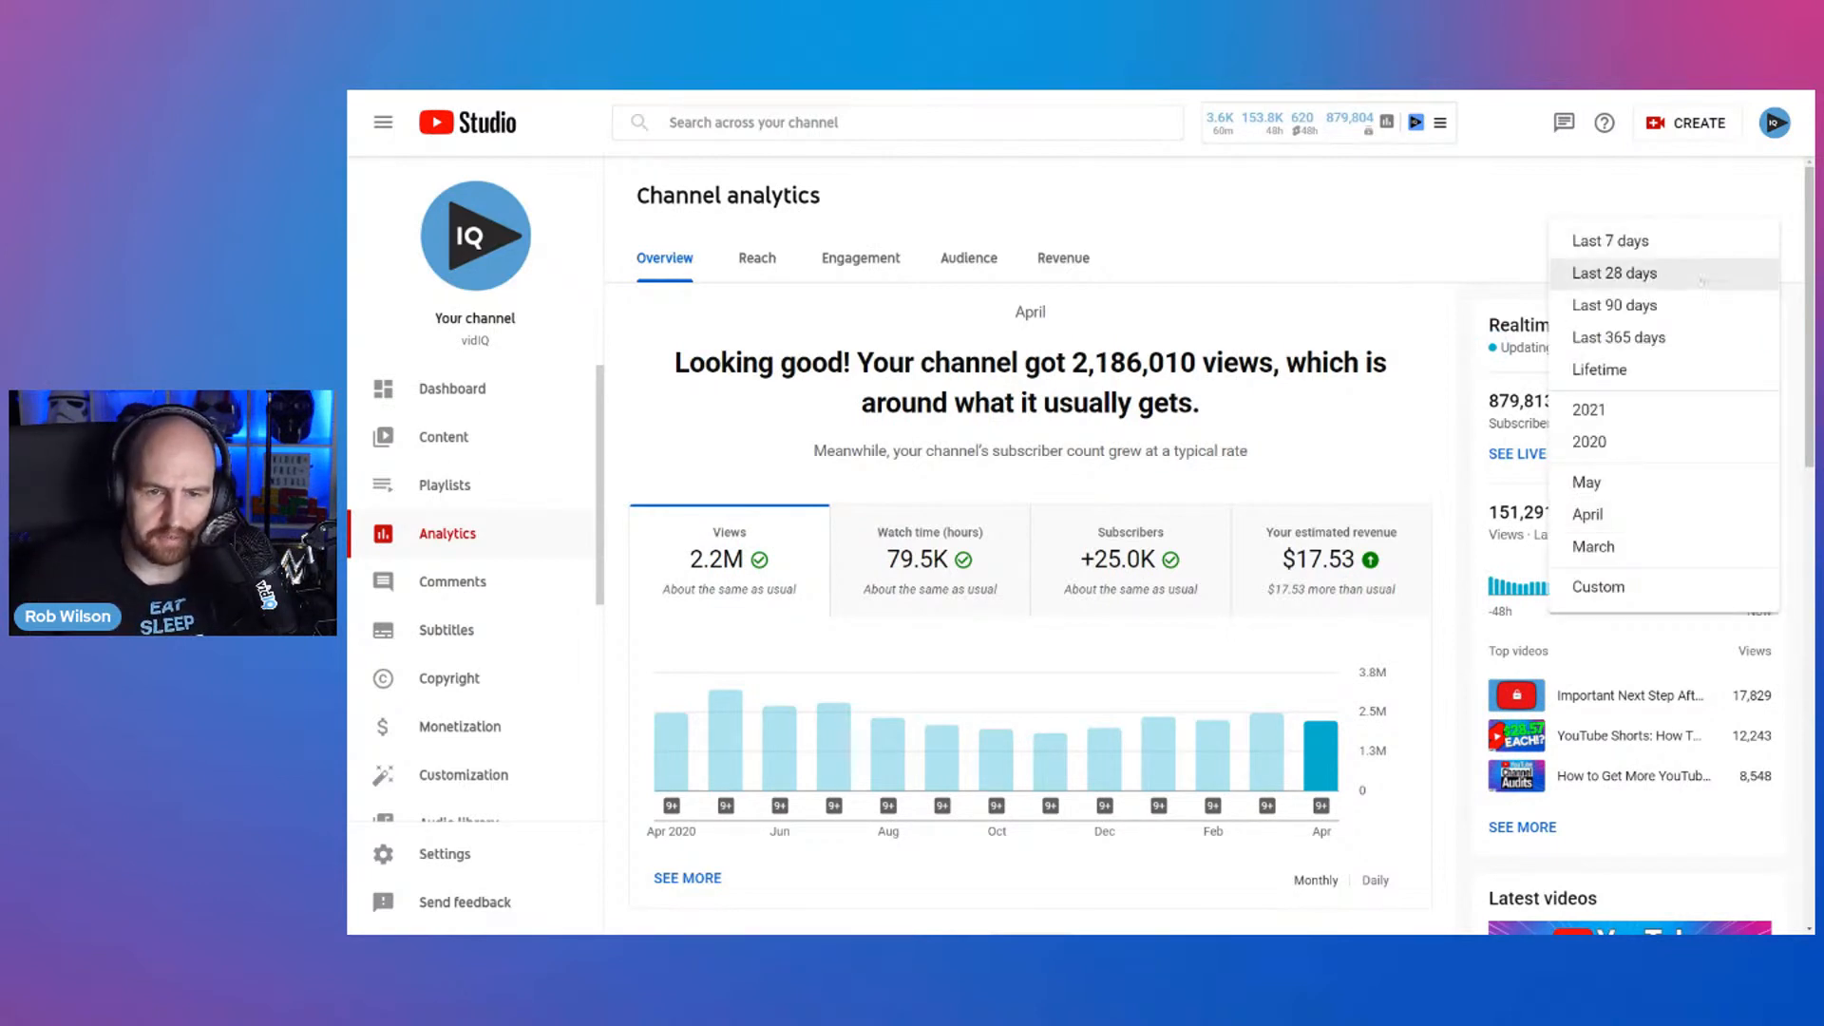
click(1615, 276)
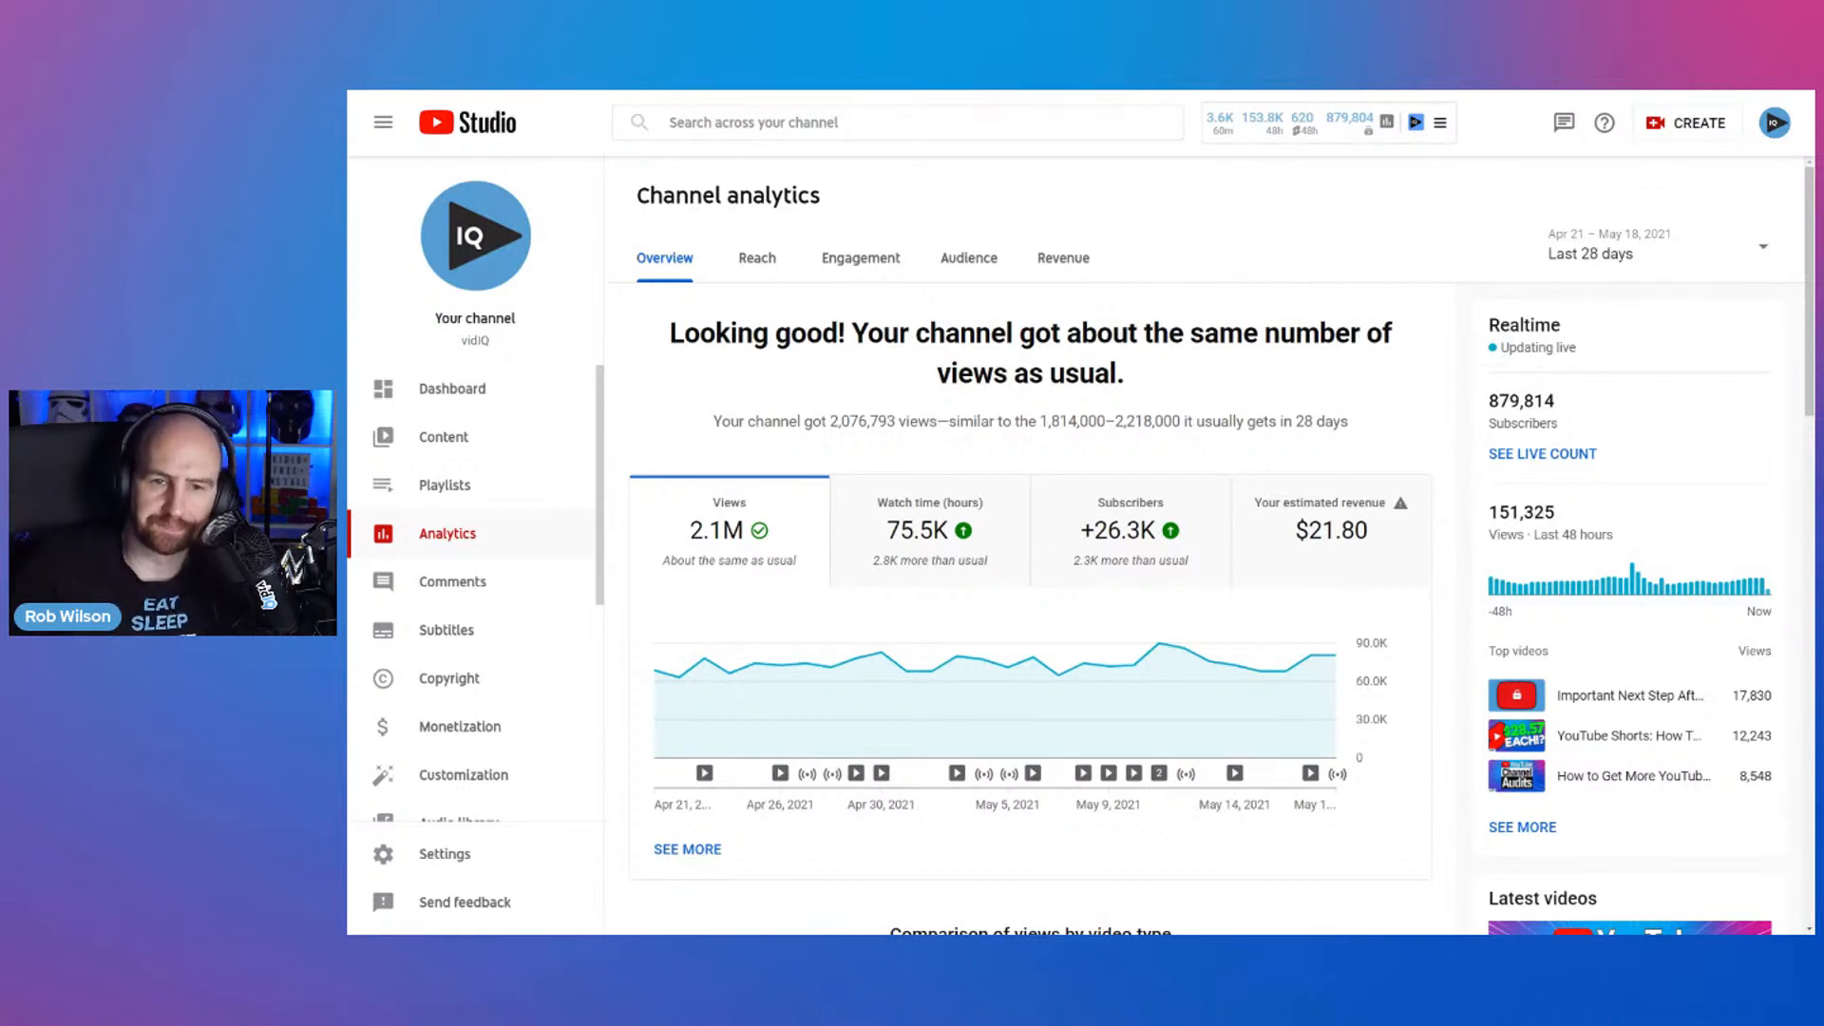
- Set the analytics period to April and compare the monthly view counts in the overview chart
click(1707, 253)
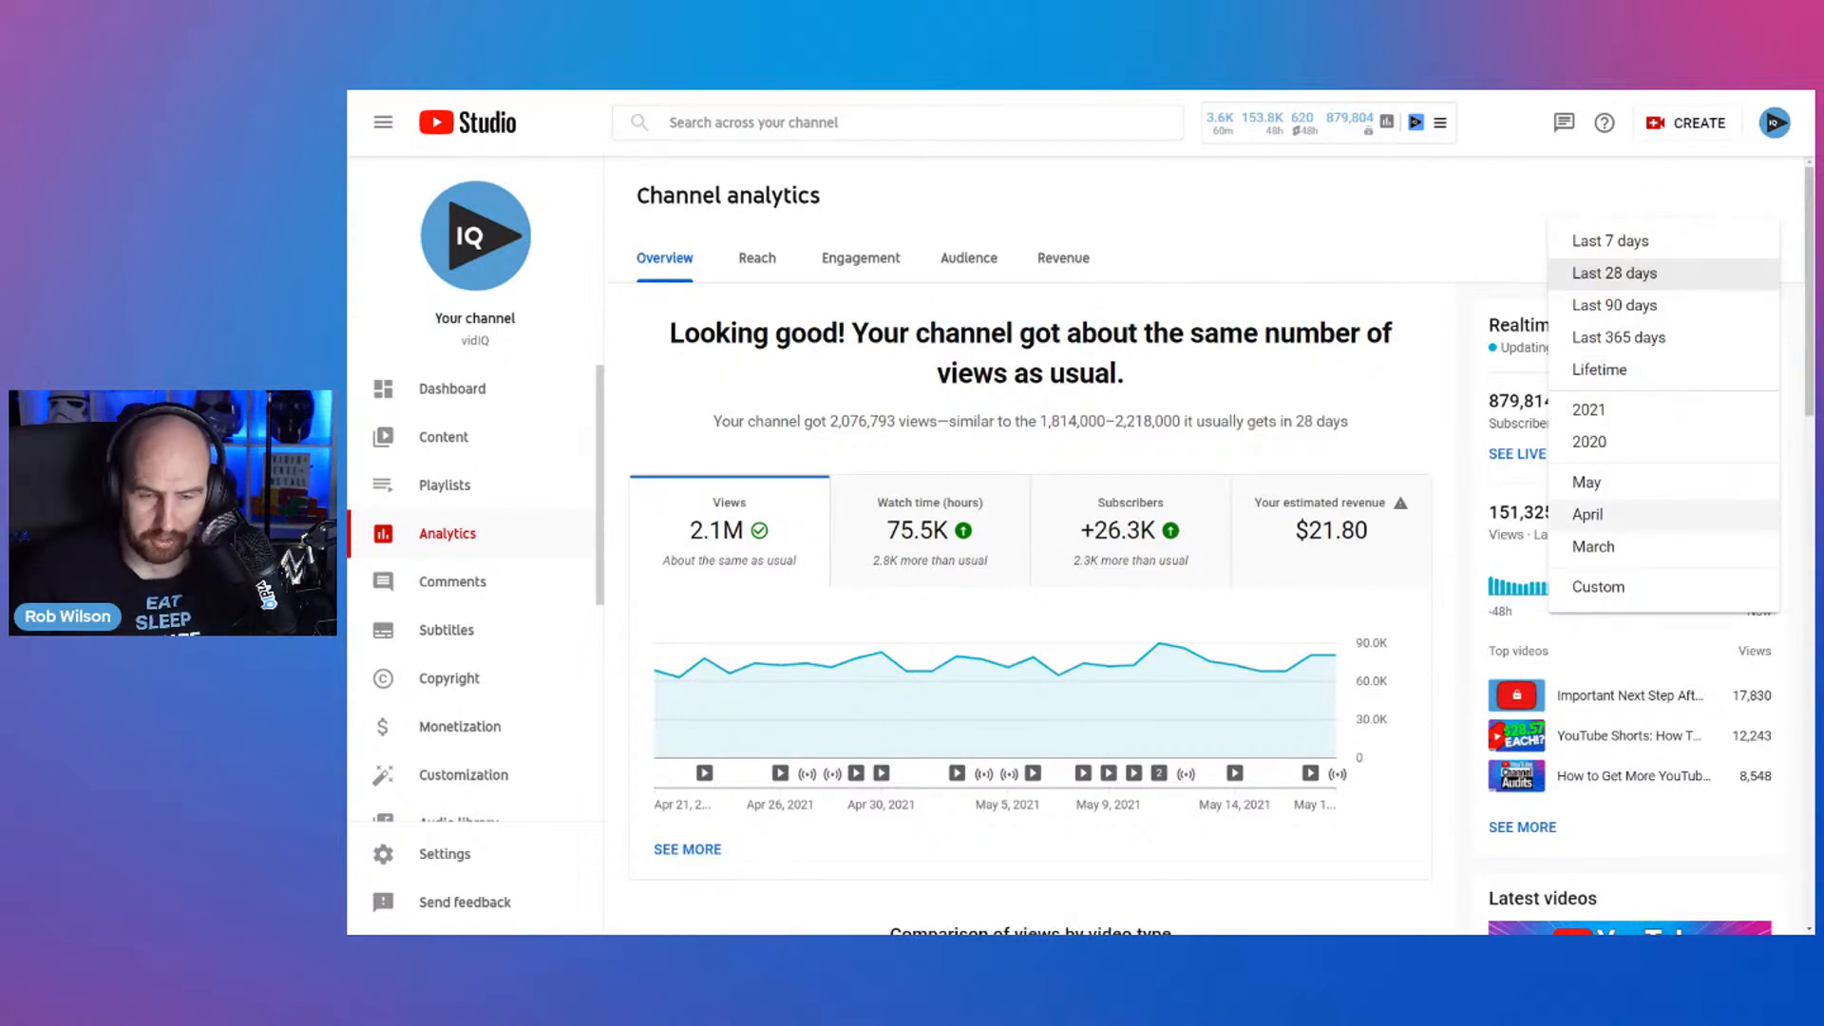
click(1587, 514)
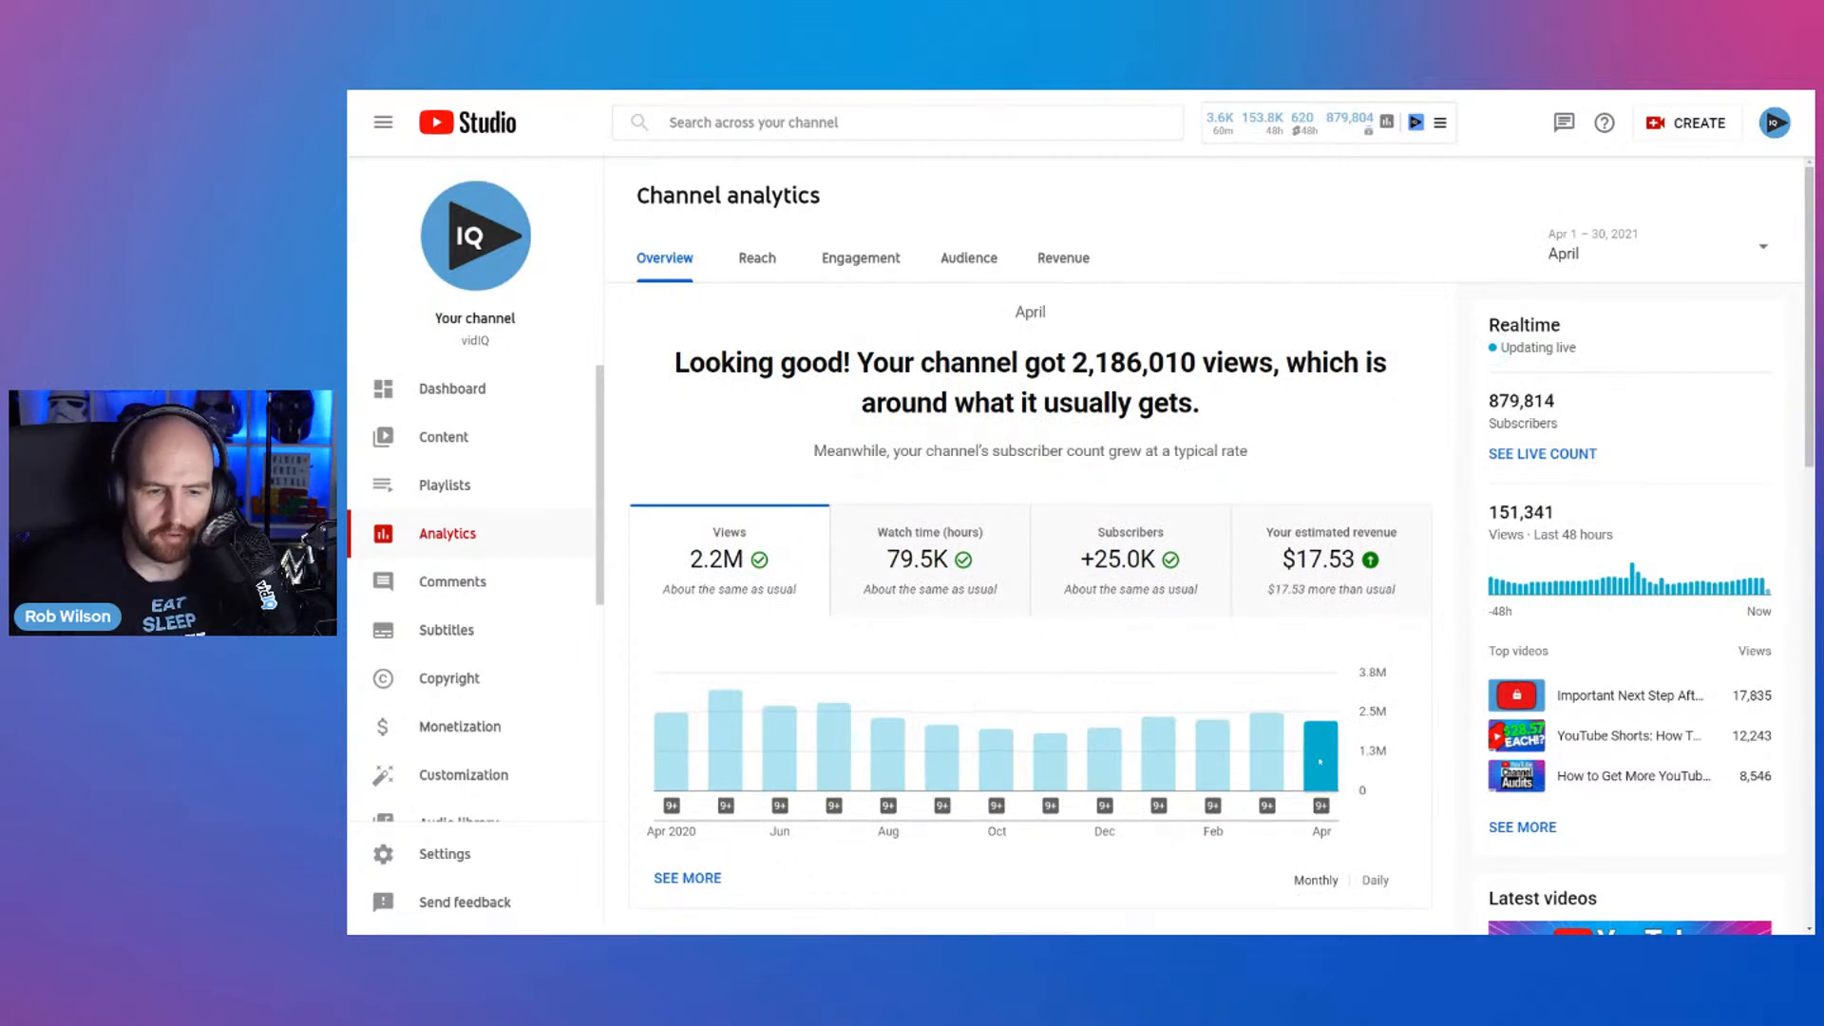
mouse_move(1269, 749)
mouse_move(1207, 749)
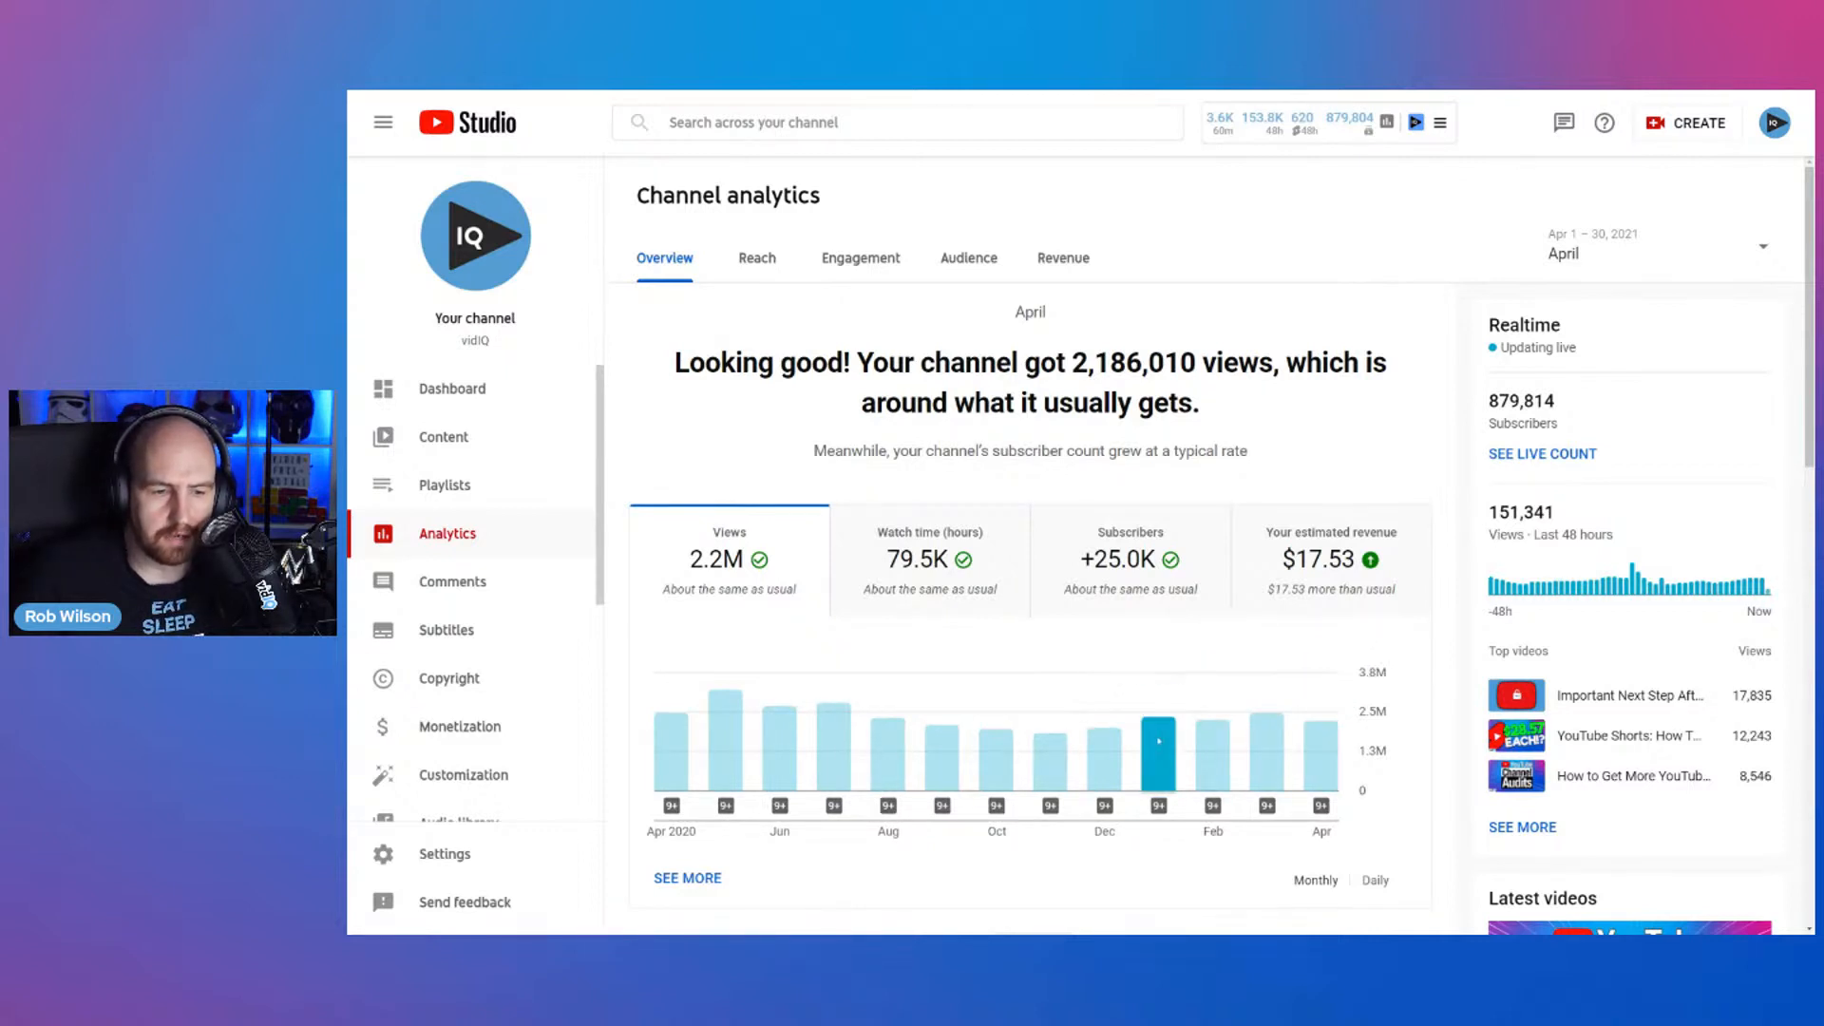
mouse_move(1099, 752)
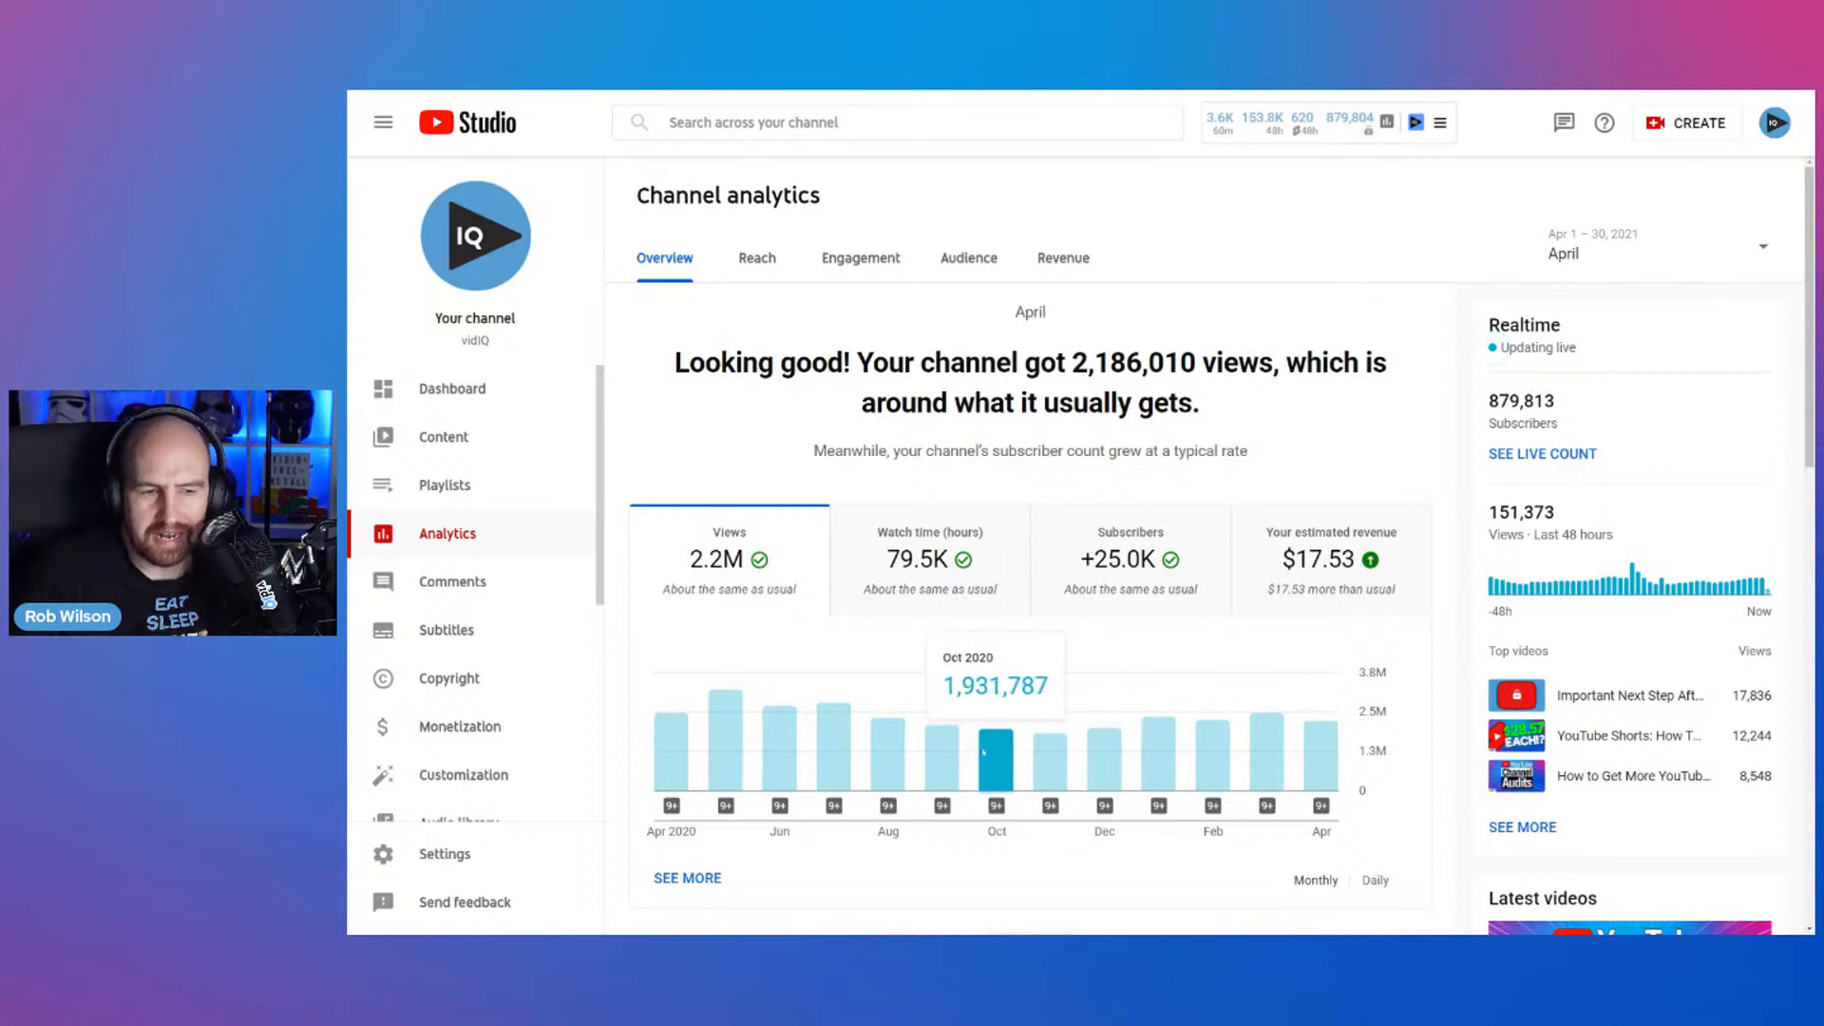
mouse_move(788, 749)
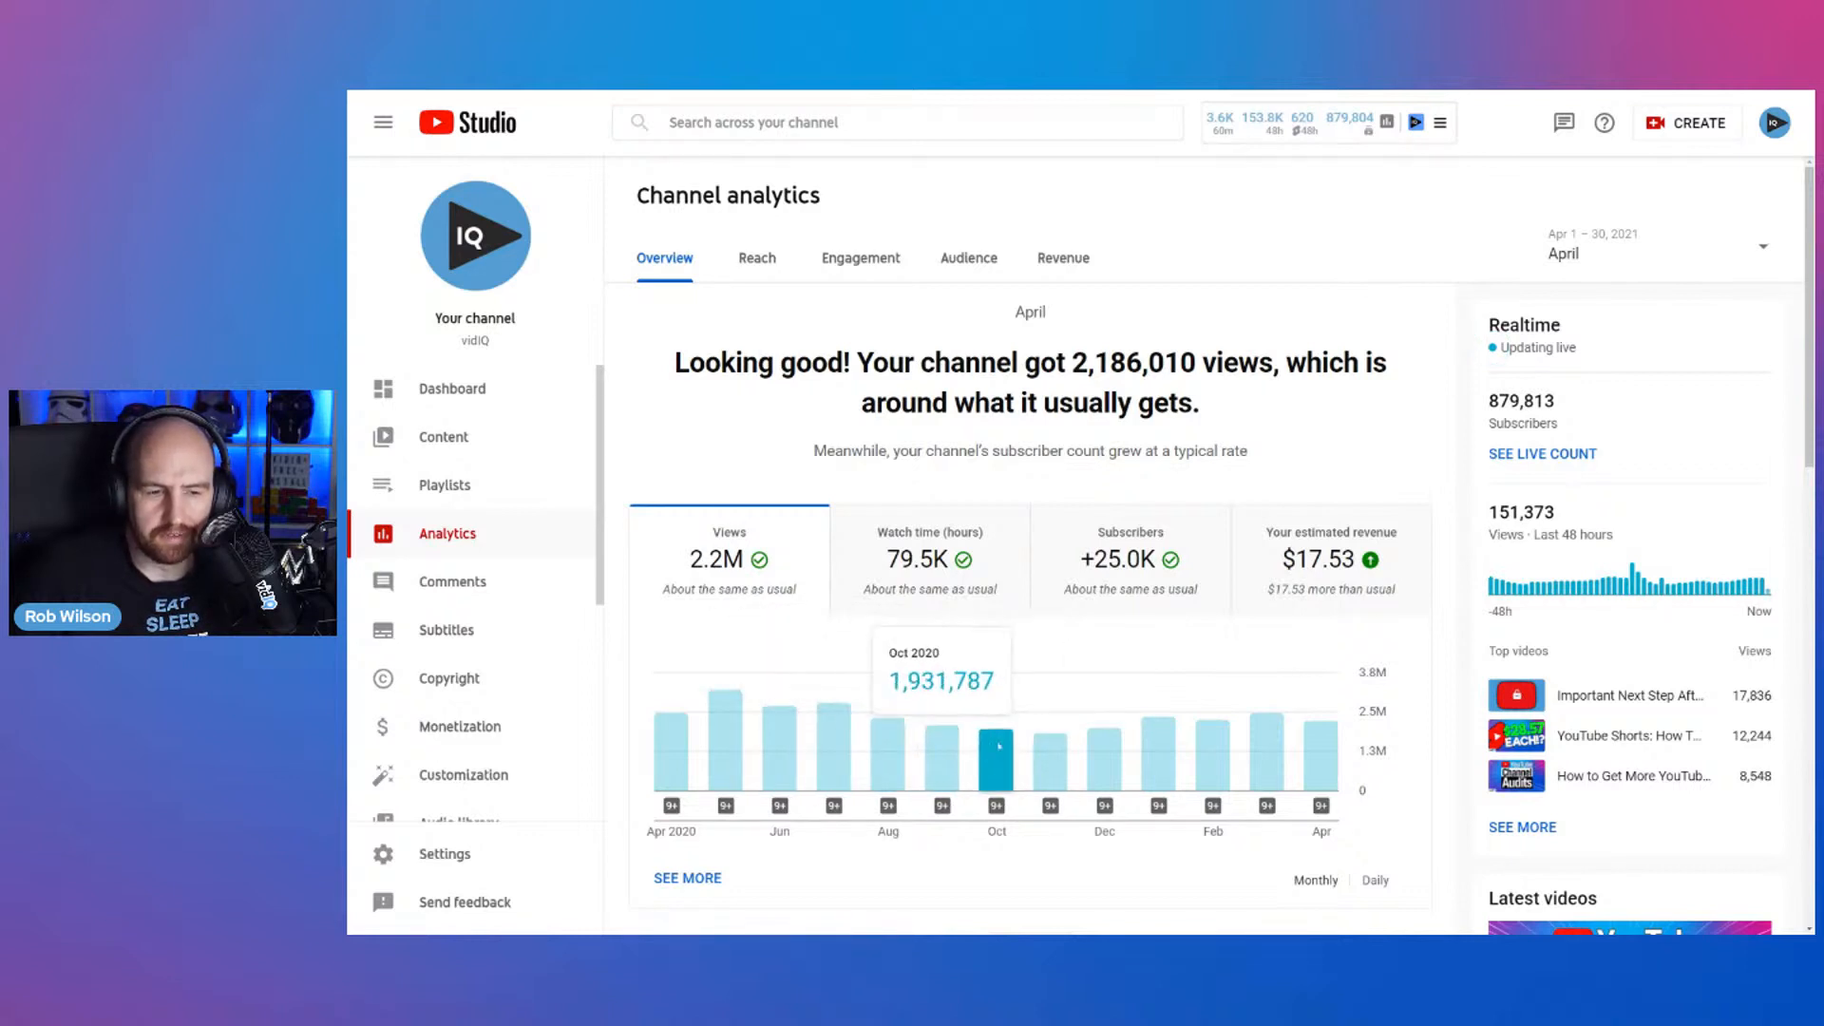
- Examine the list of videos published in April from the monthly views chart
scroll(1031, 532, down, 1)
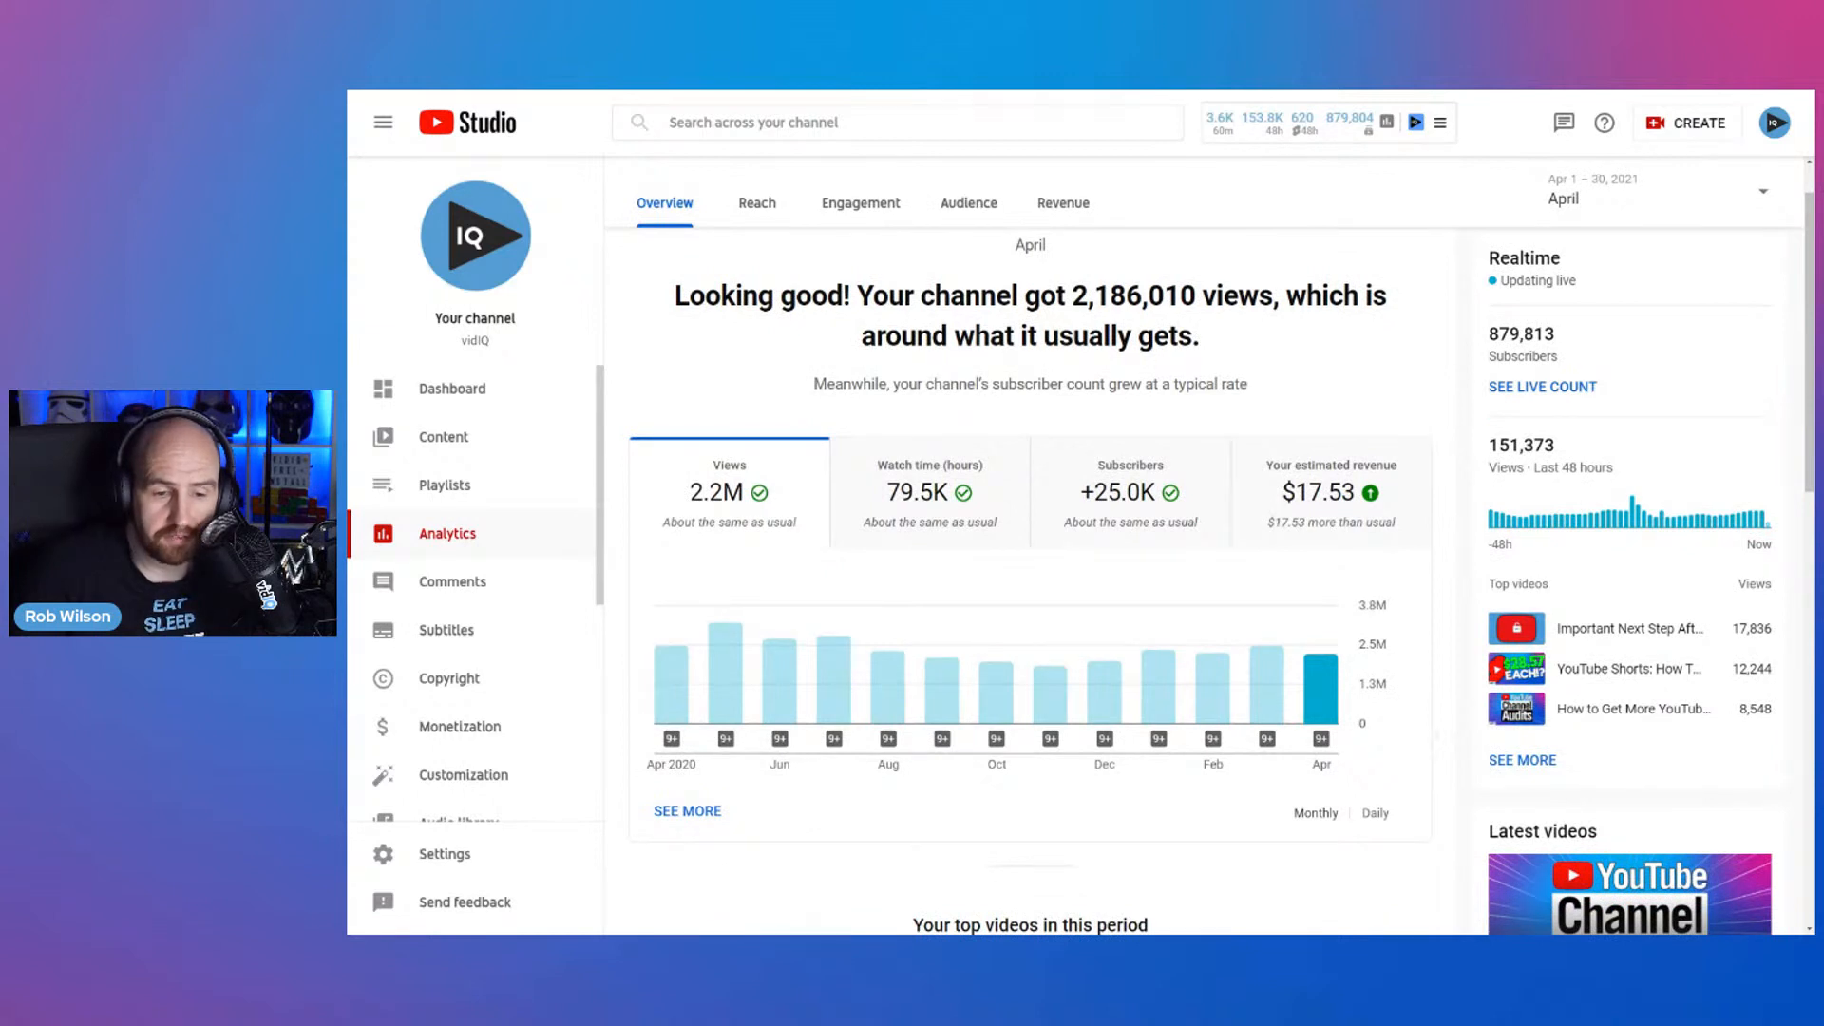
mouse_move(1320, 739)
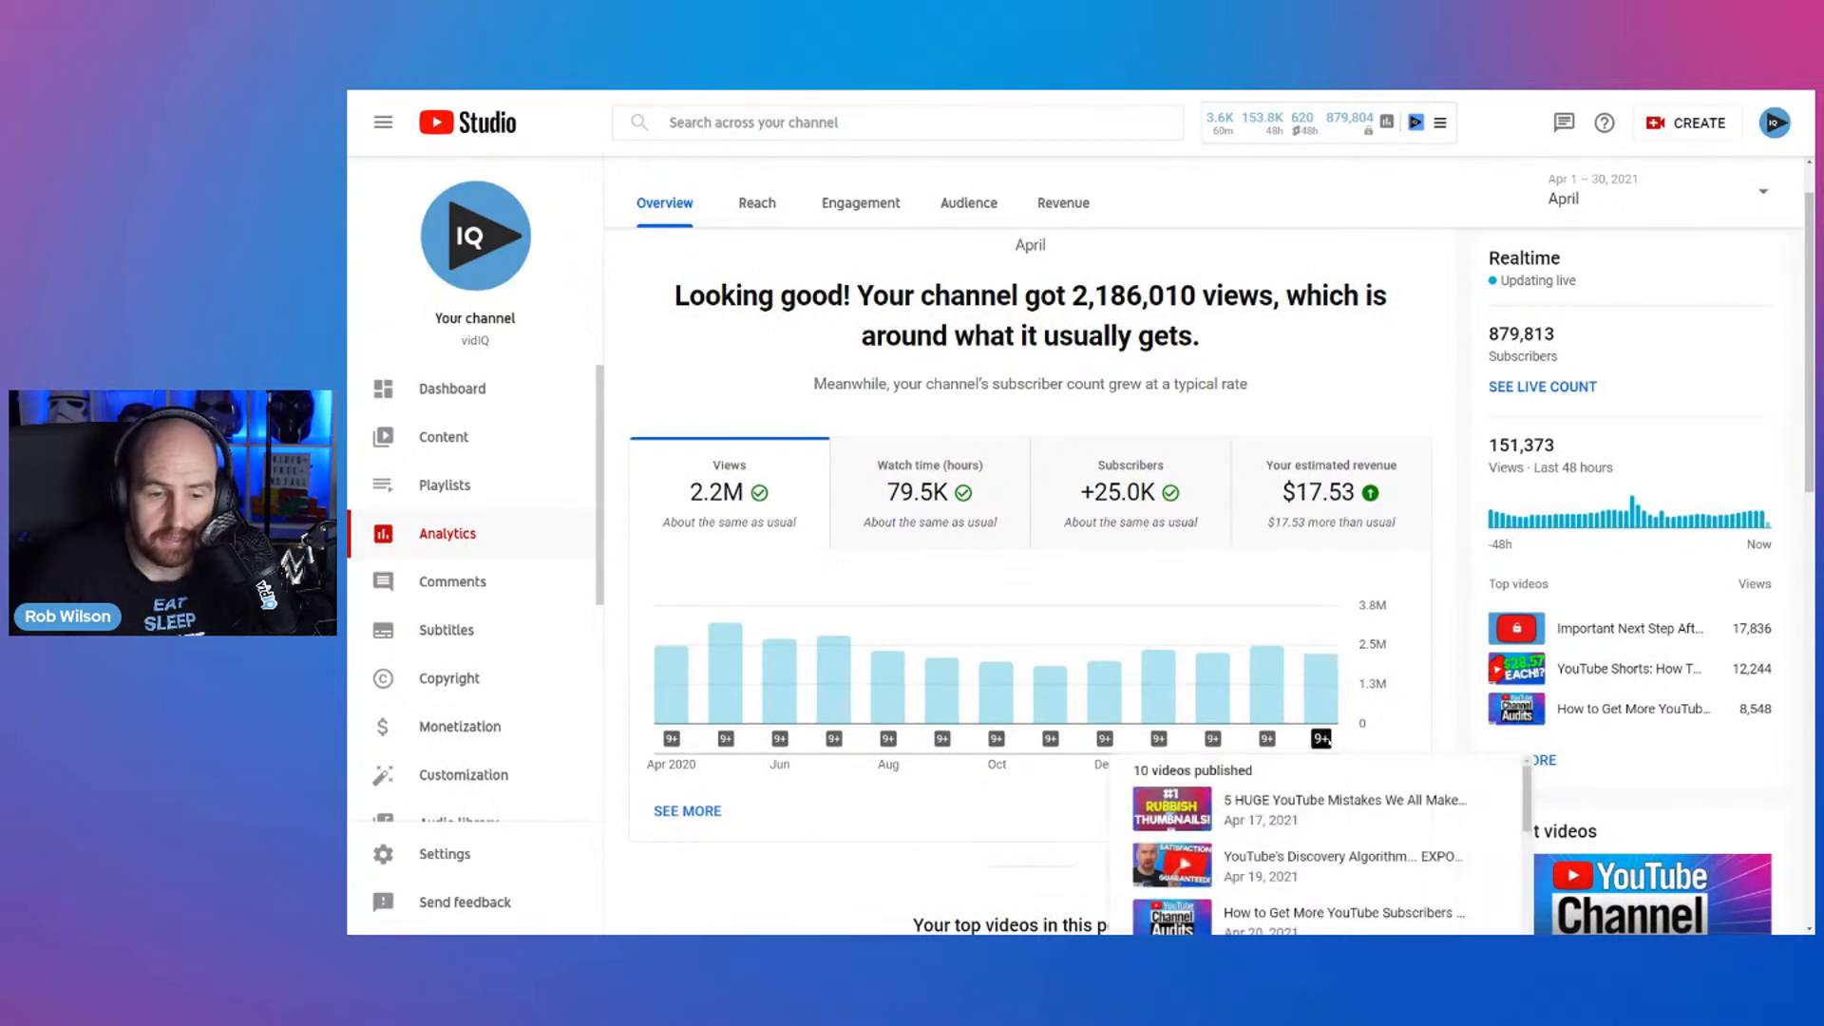
scroll(1463, 599, down, 2)
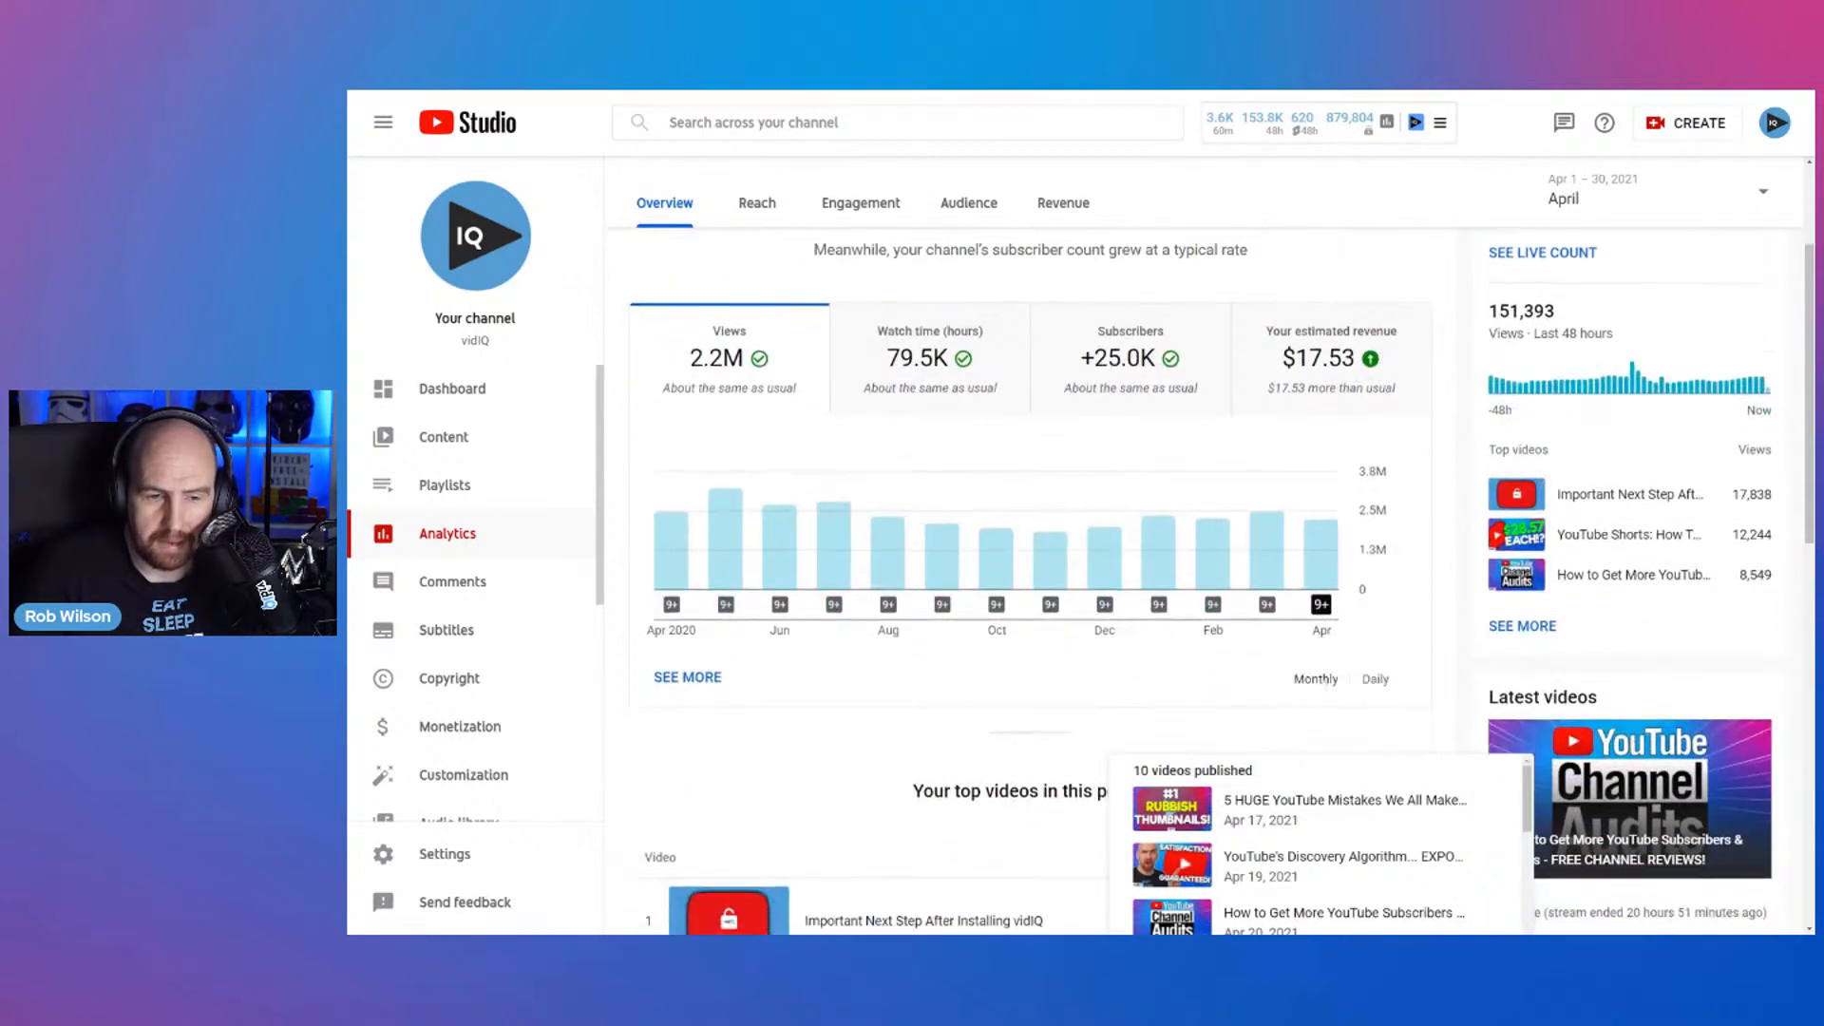
mouse_move(1320, 605)
scroll(1337, 684, down, 1)
scroll(1338, 685, down, 2)
scroll(1336, 685, down, 2)
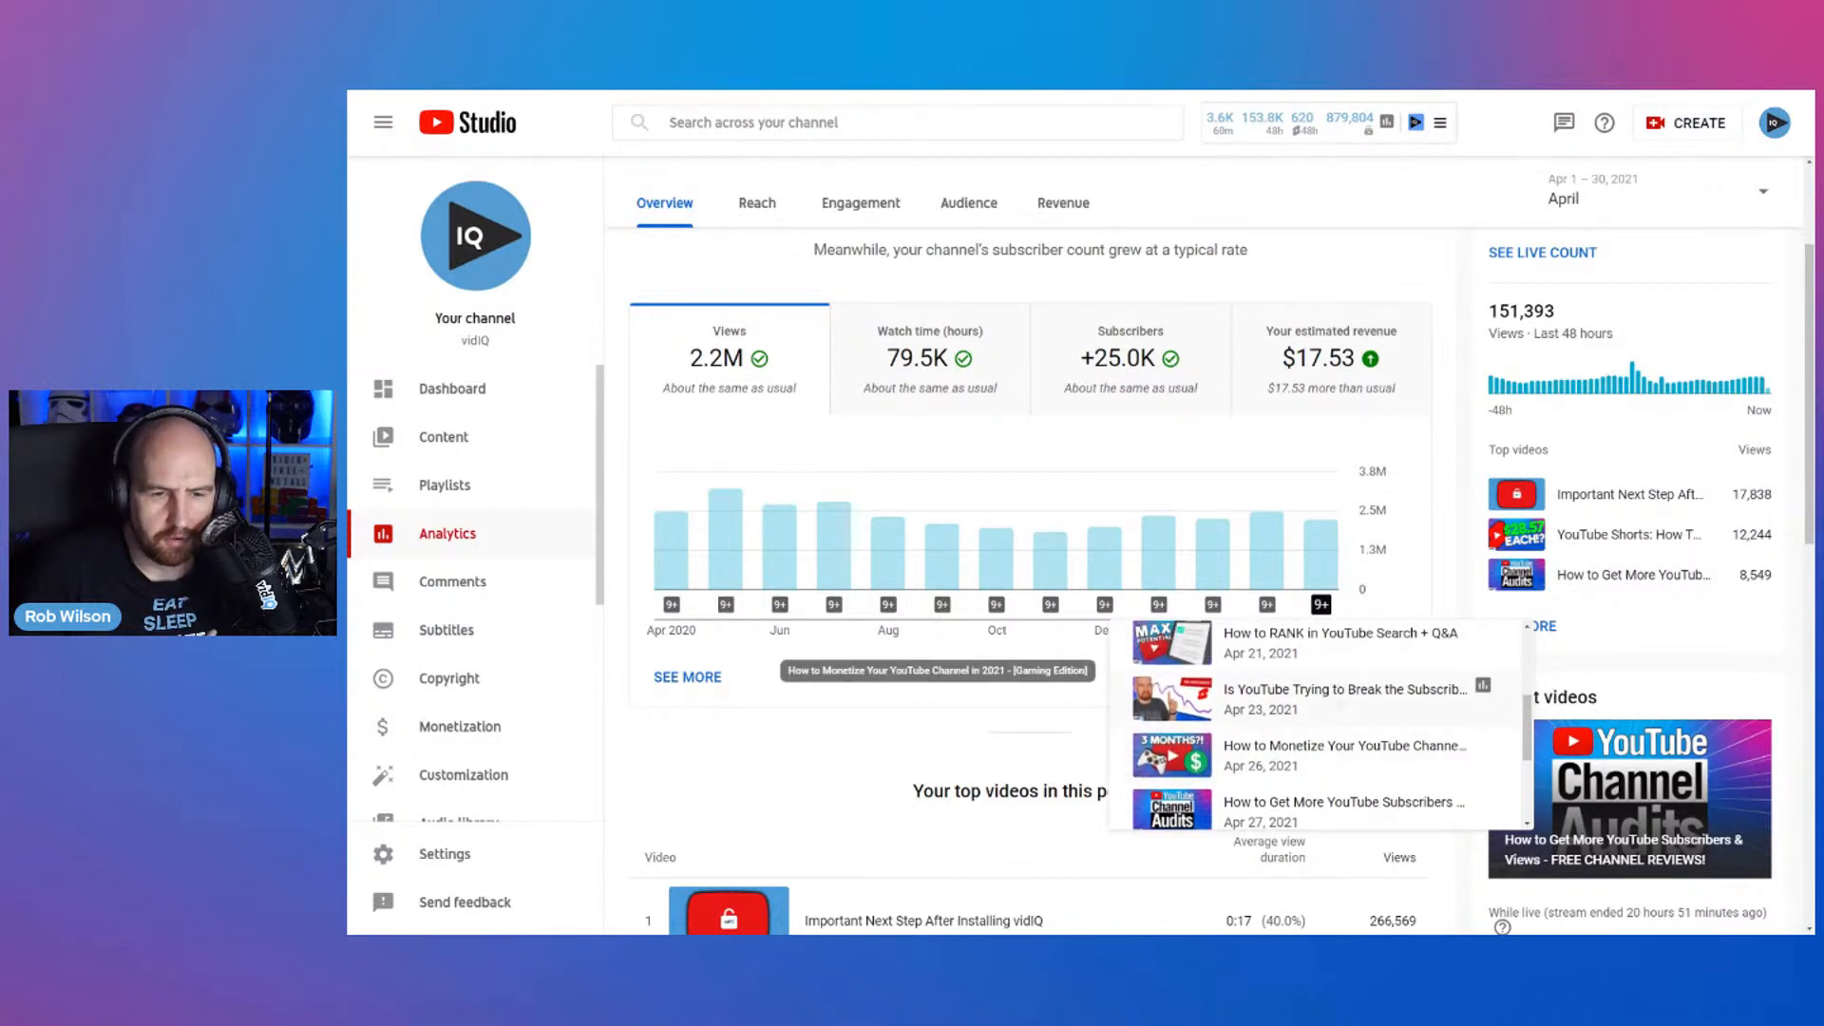
scroll(1343, 746, down, 3)
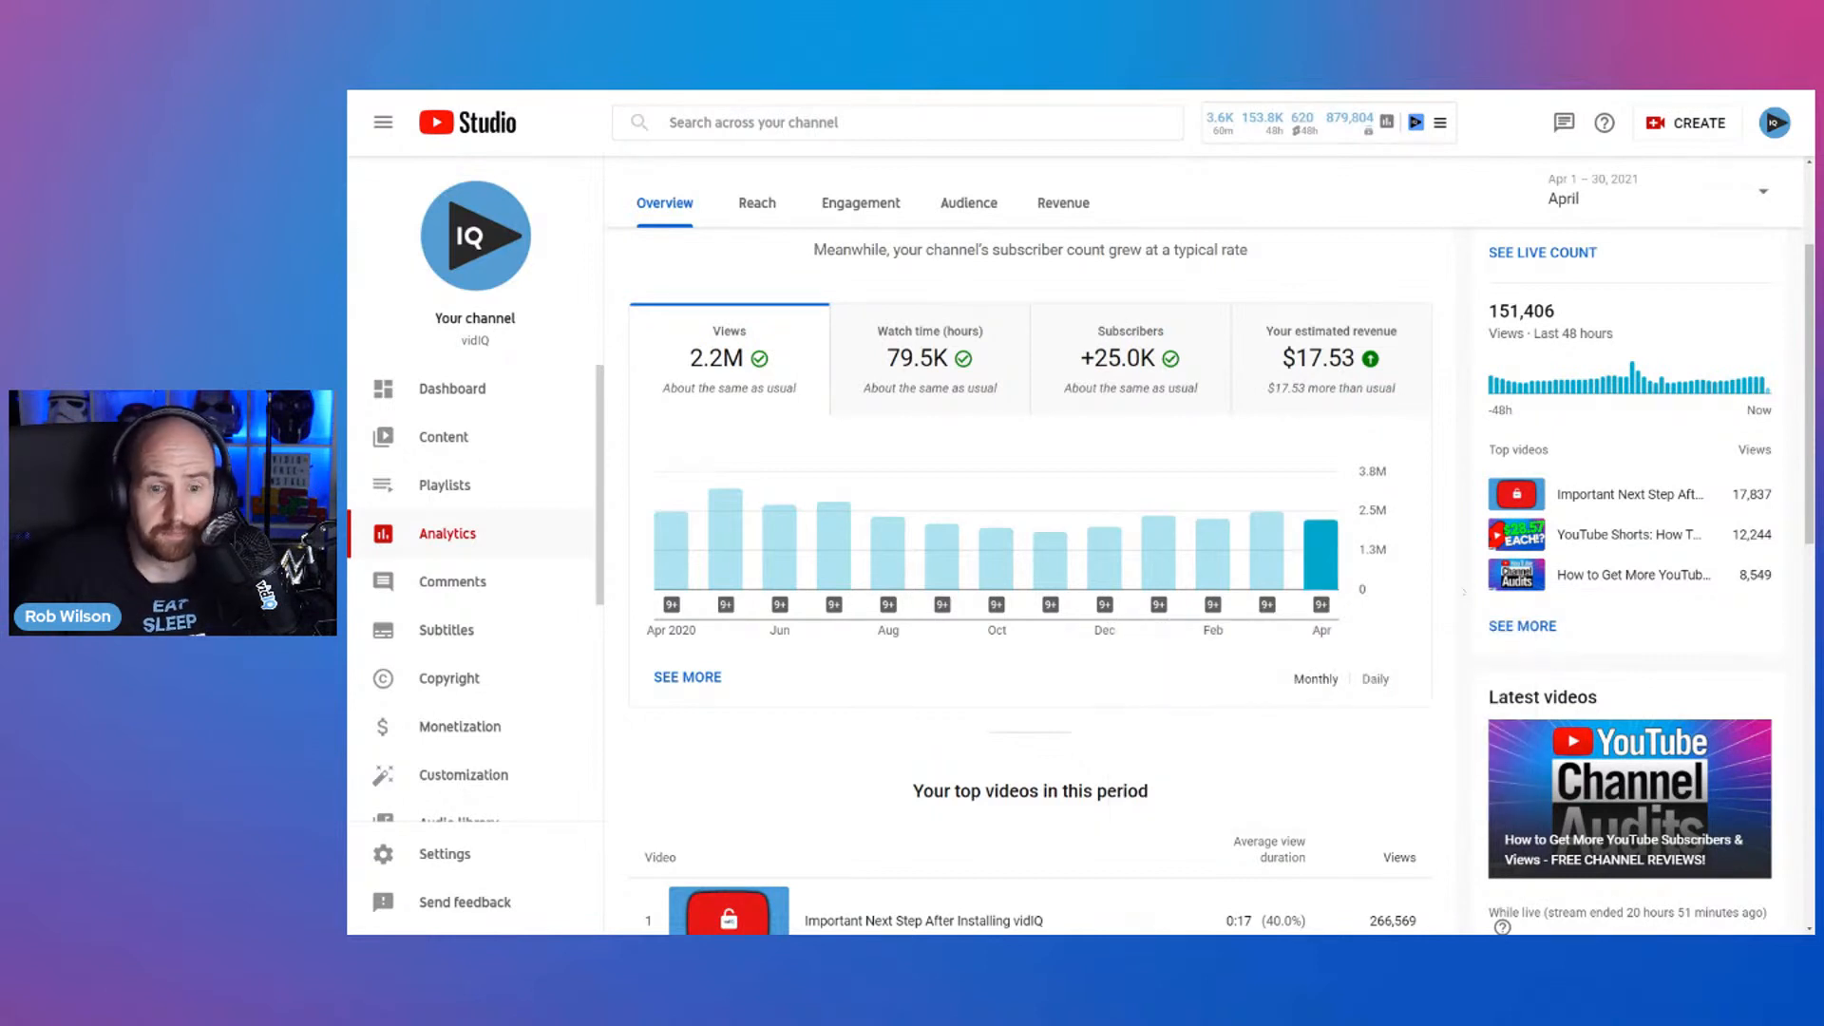
- Switch the views chart to daily and back to monthly
click(1374, 680)
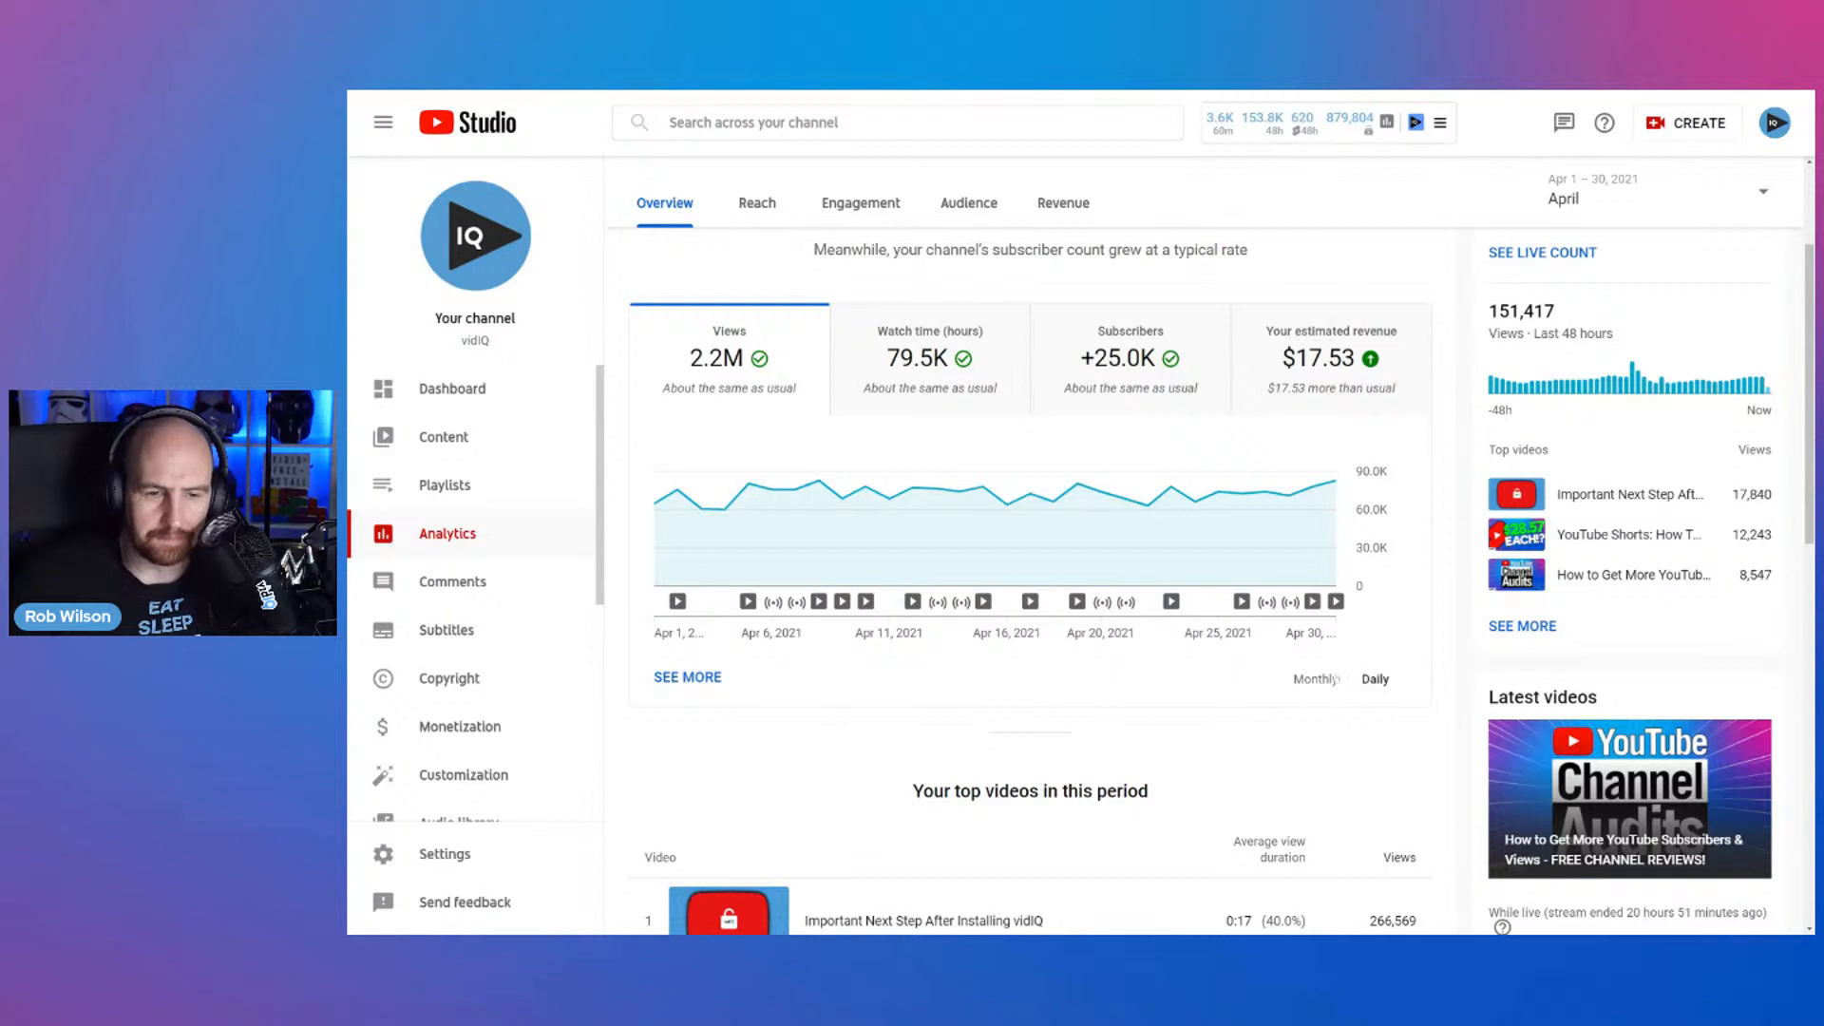
click(1335, 678)
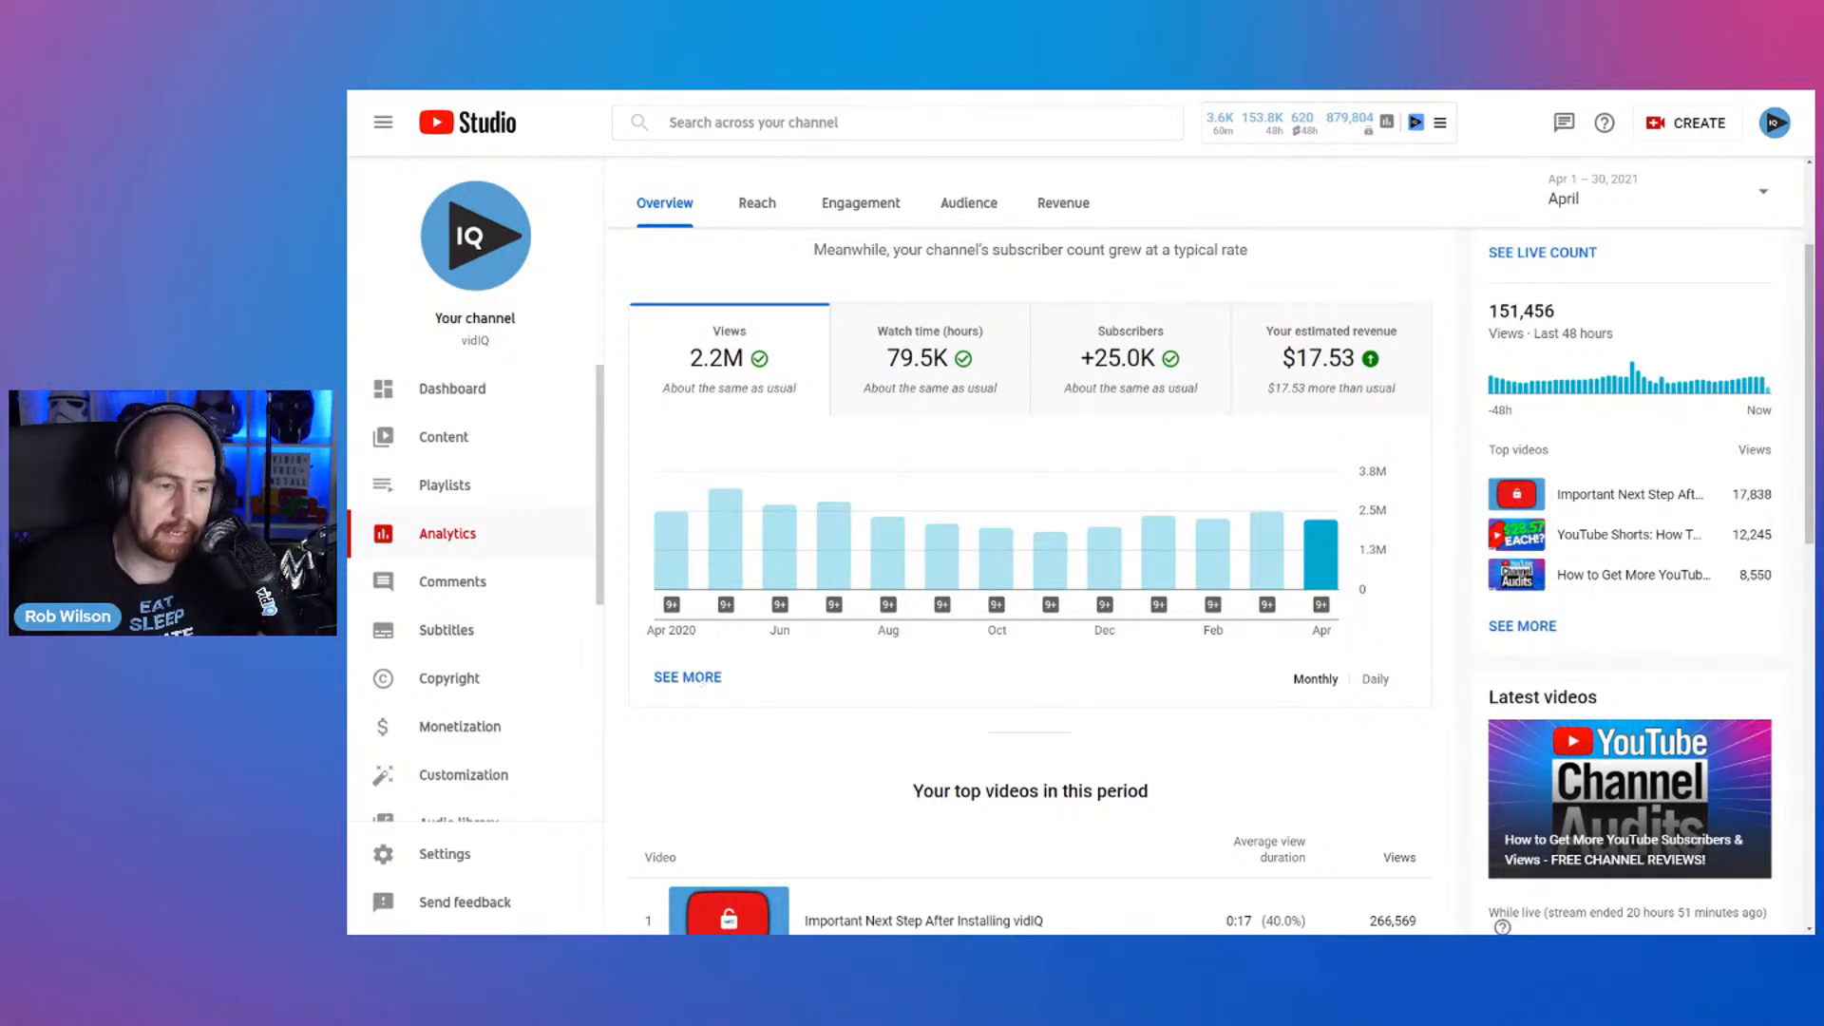
- Open the detailed monthly views report and add the Impressions metric to its table
click(701, 680)
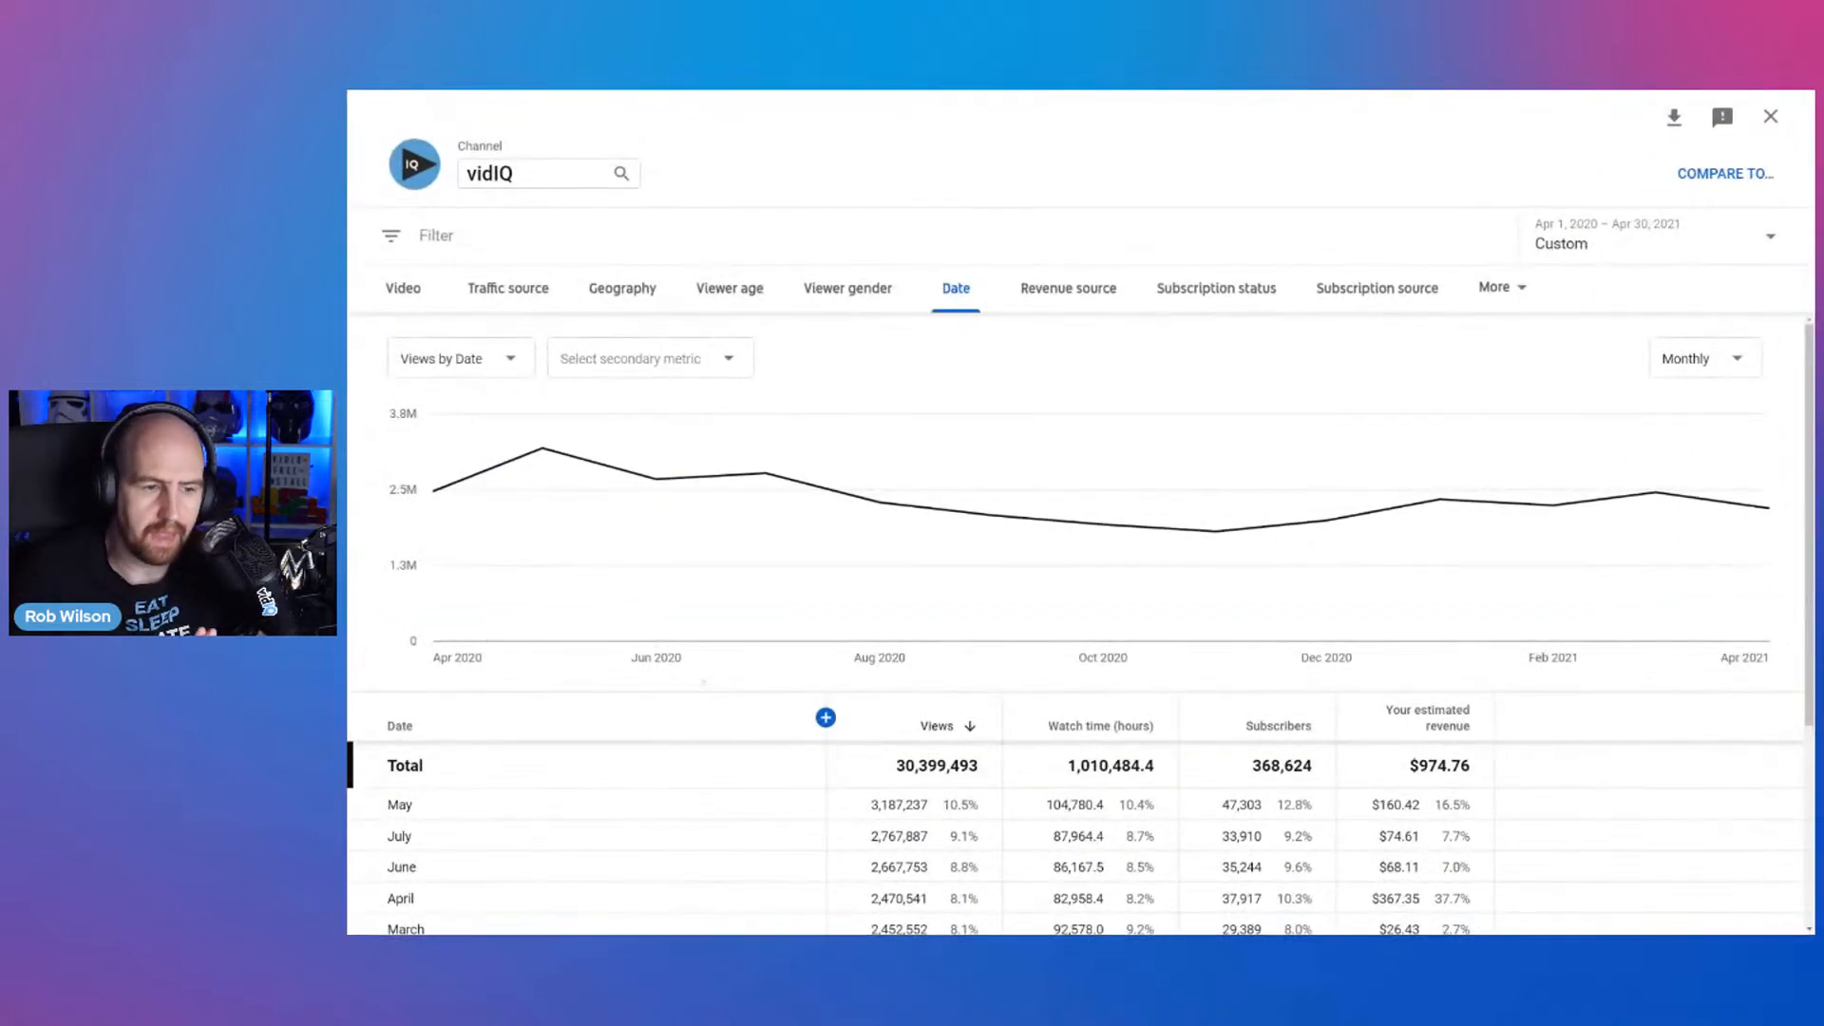
scroll(703, 681, down, 3)
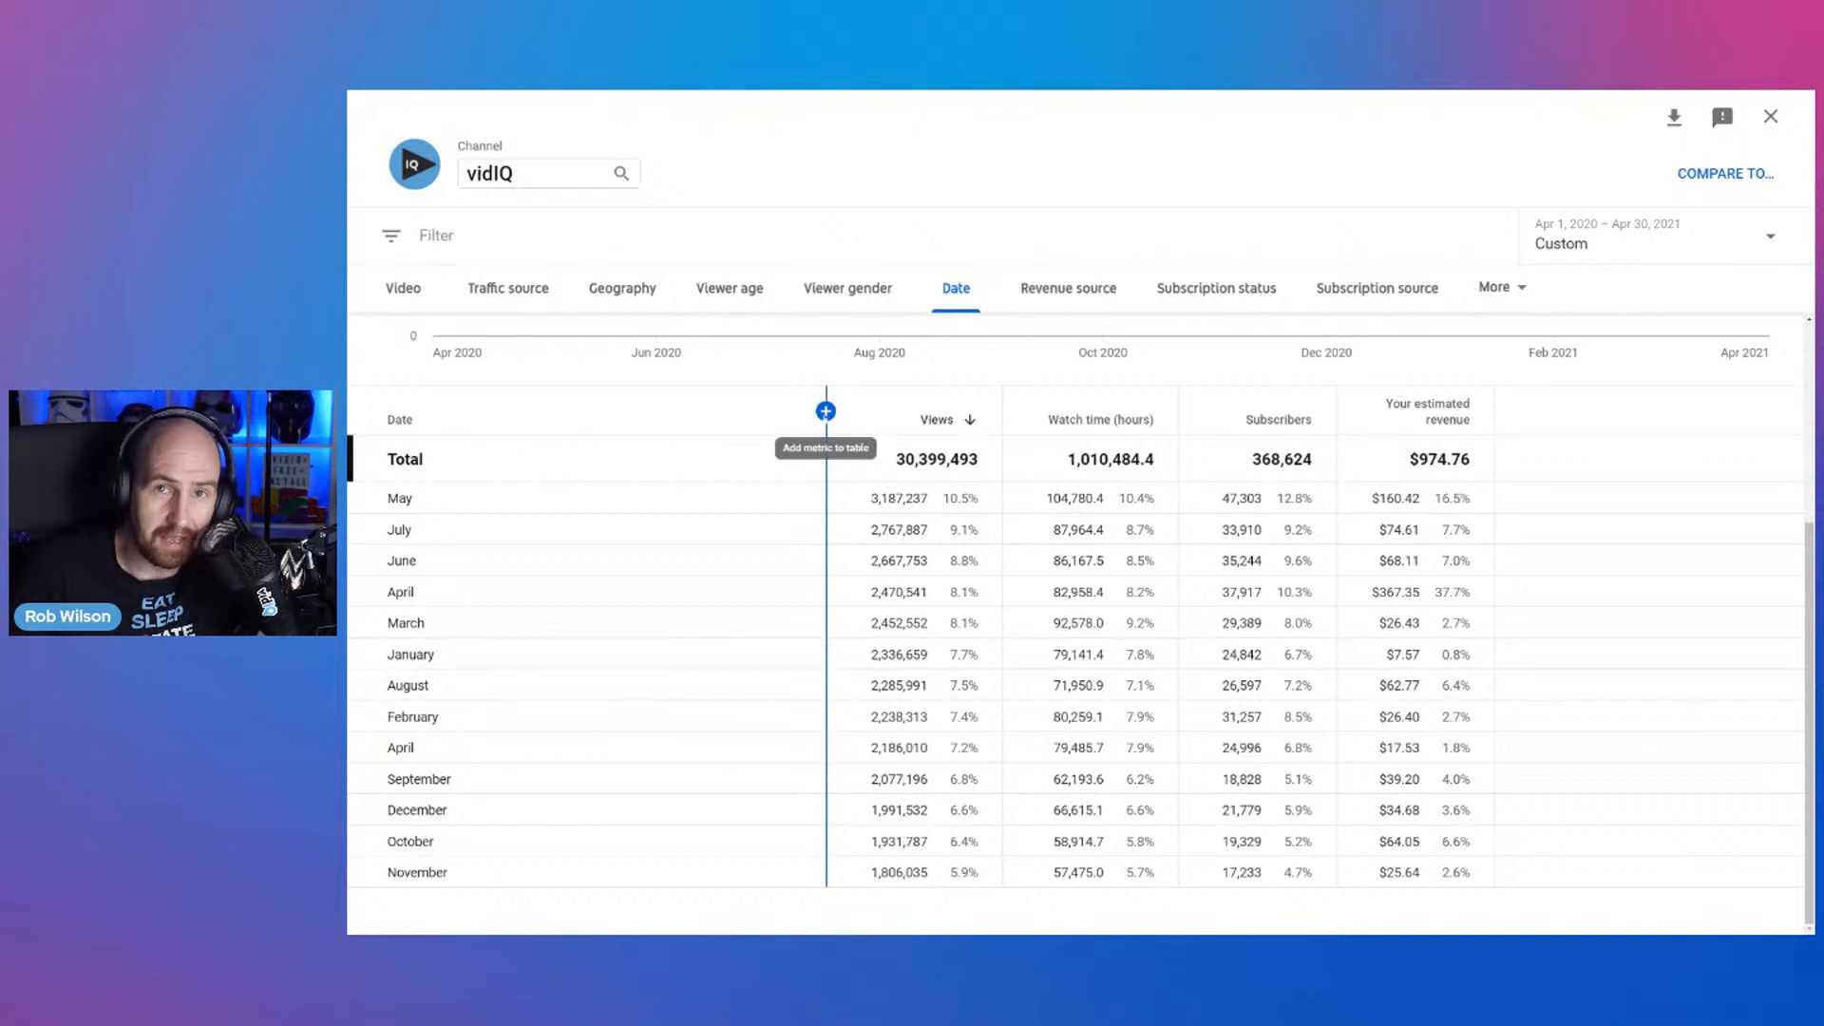
click(825, 412)
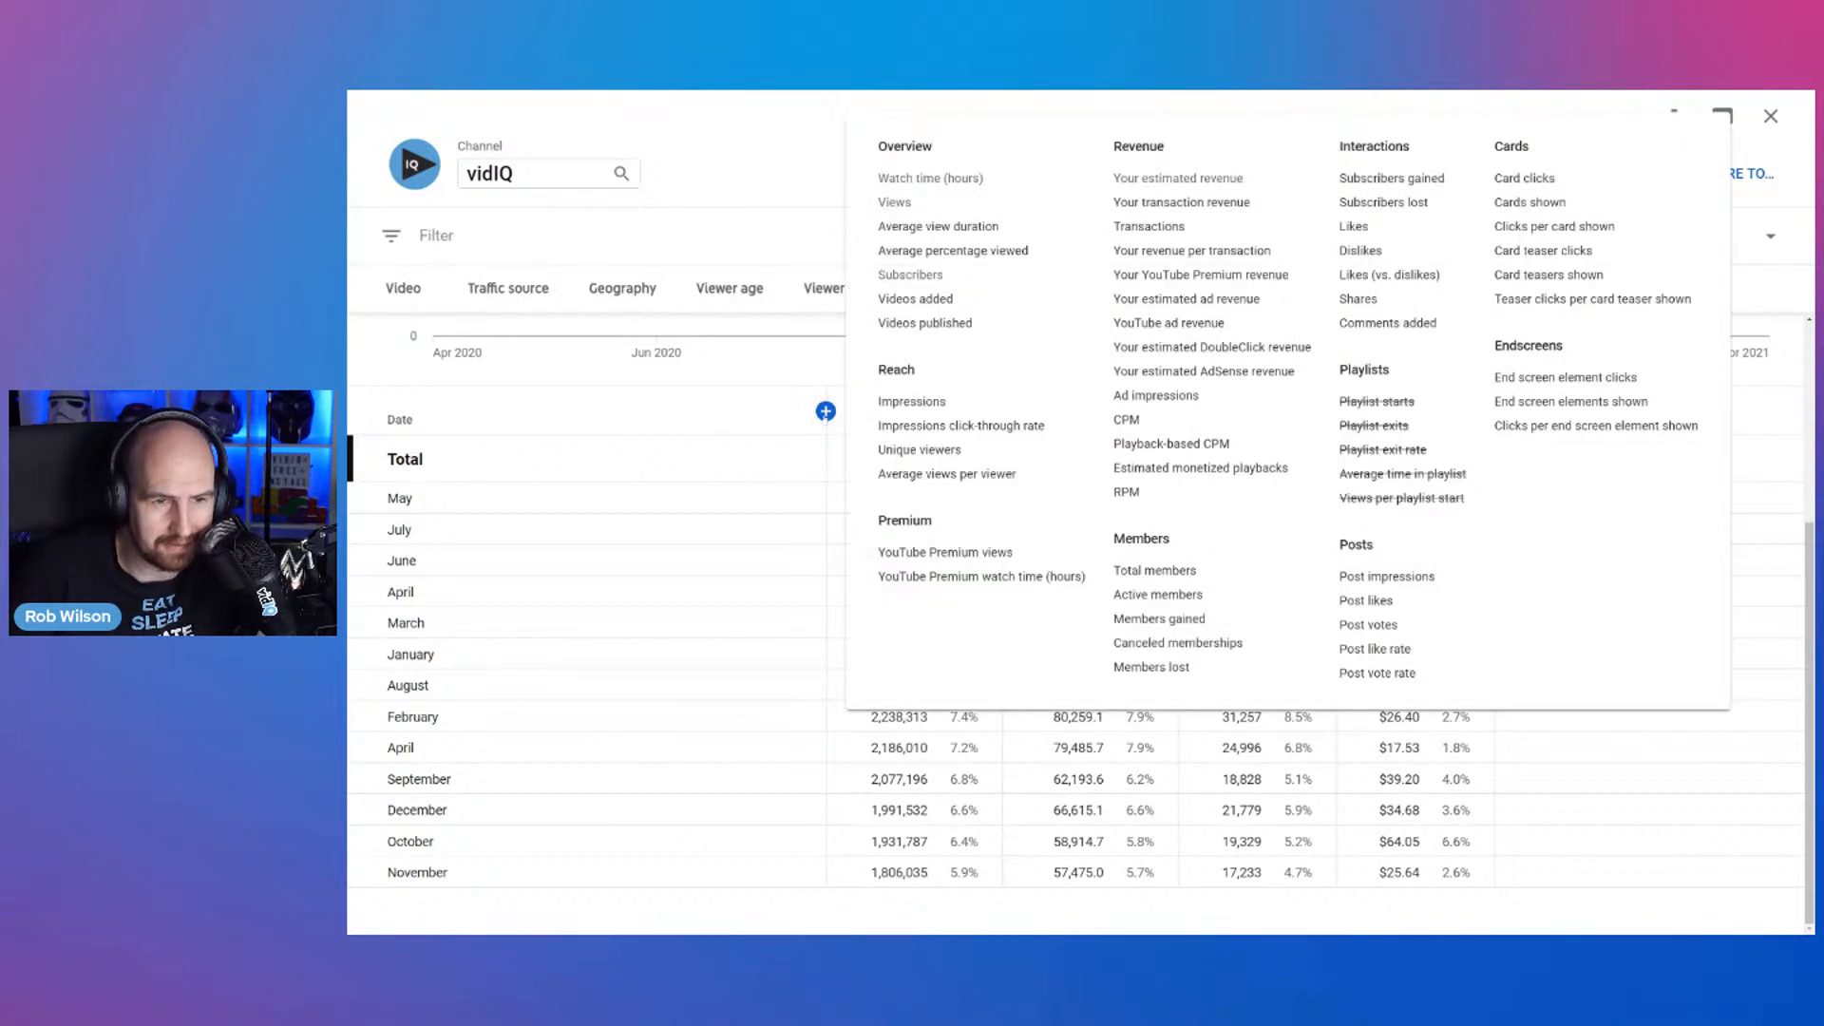
click(911, 401)
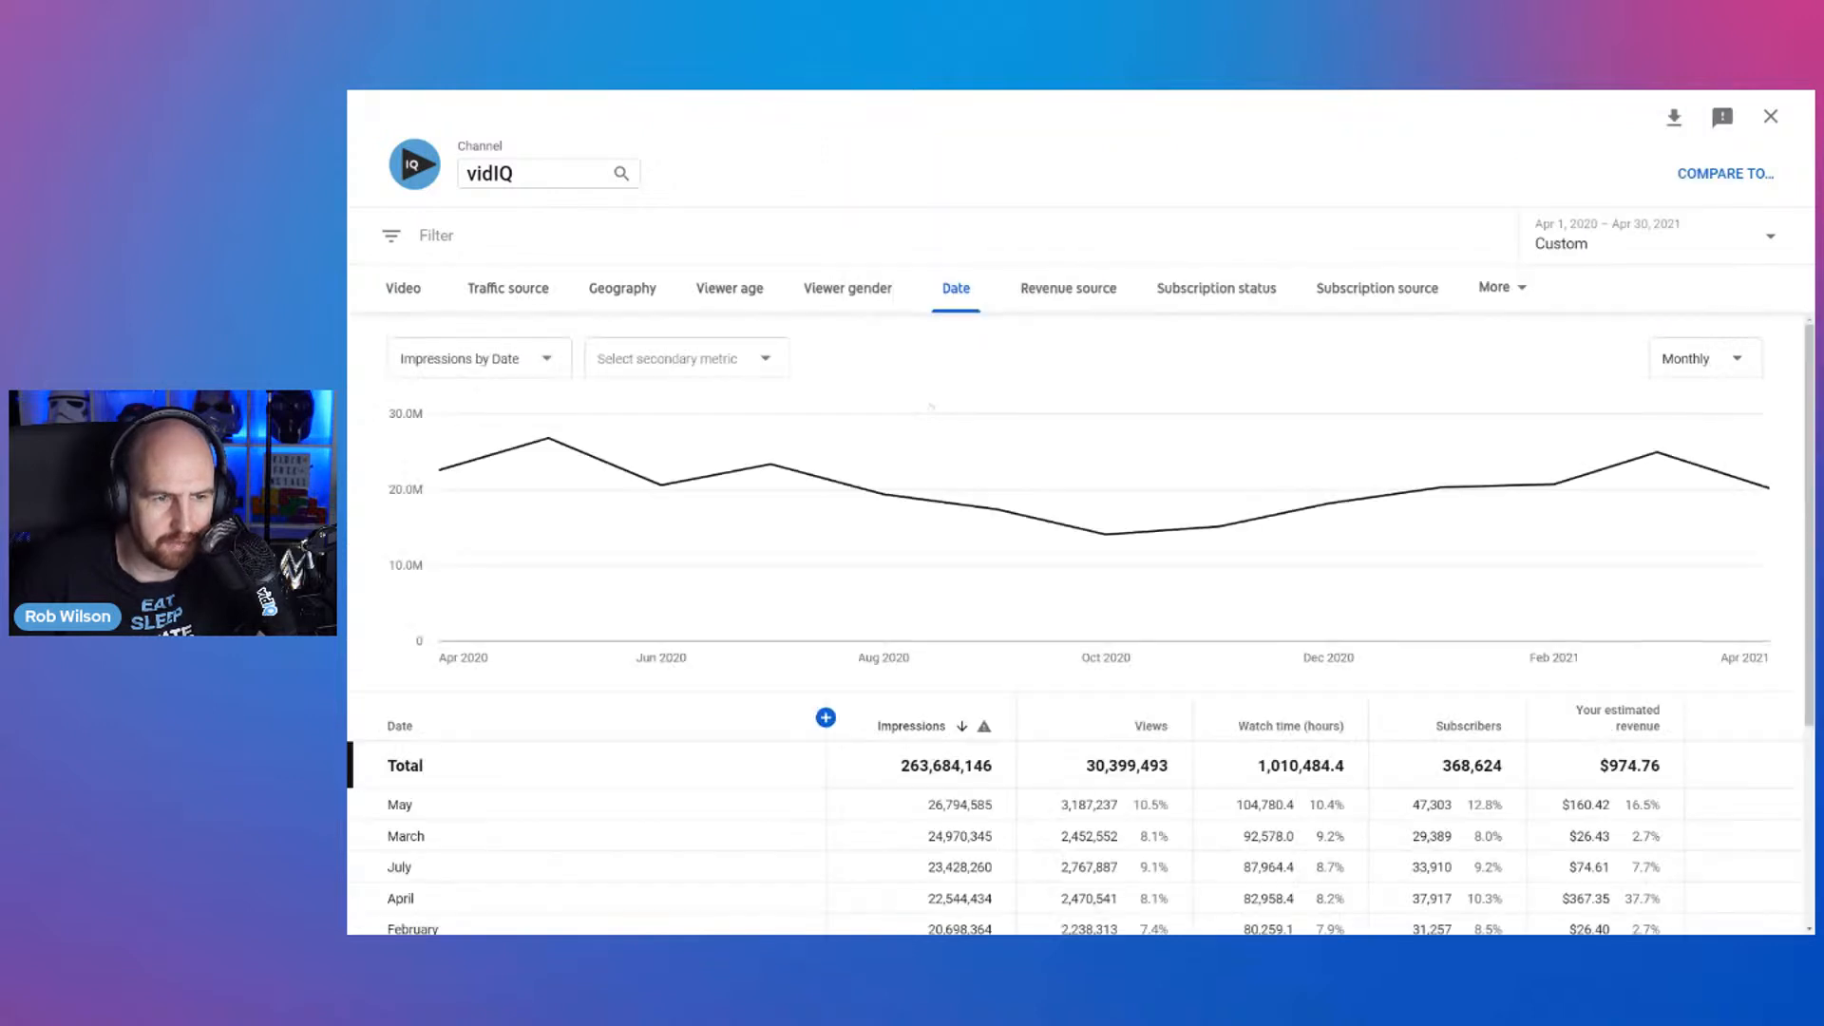
- Add the Impressions click-through rate metric to the table and review its monthly values
click(826, 718)
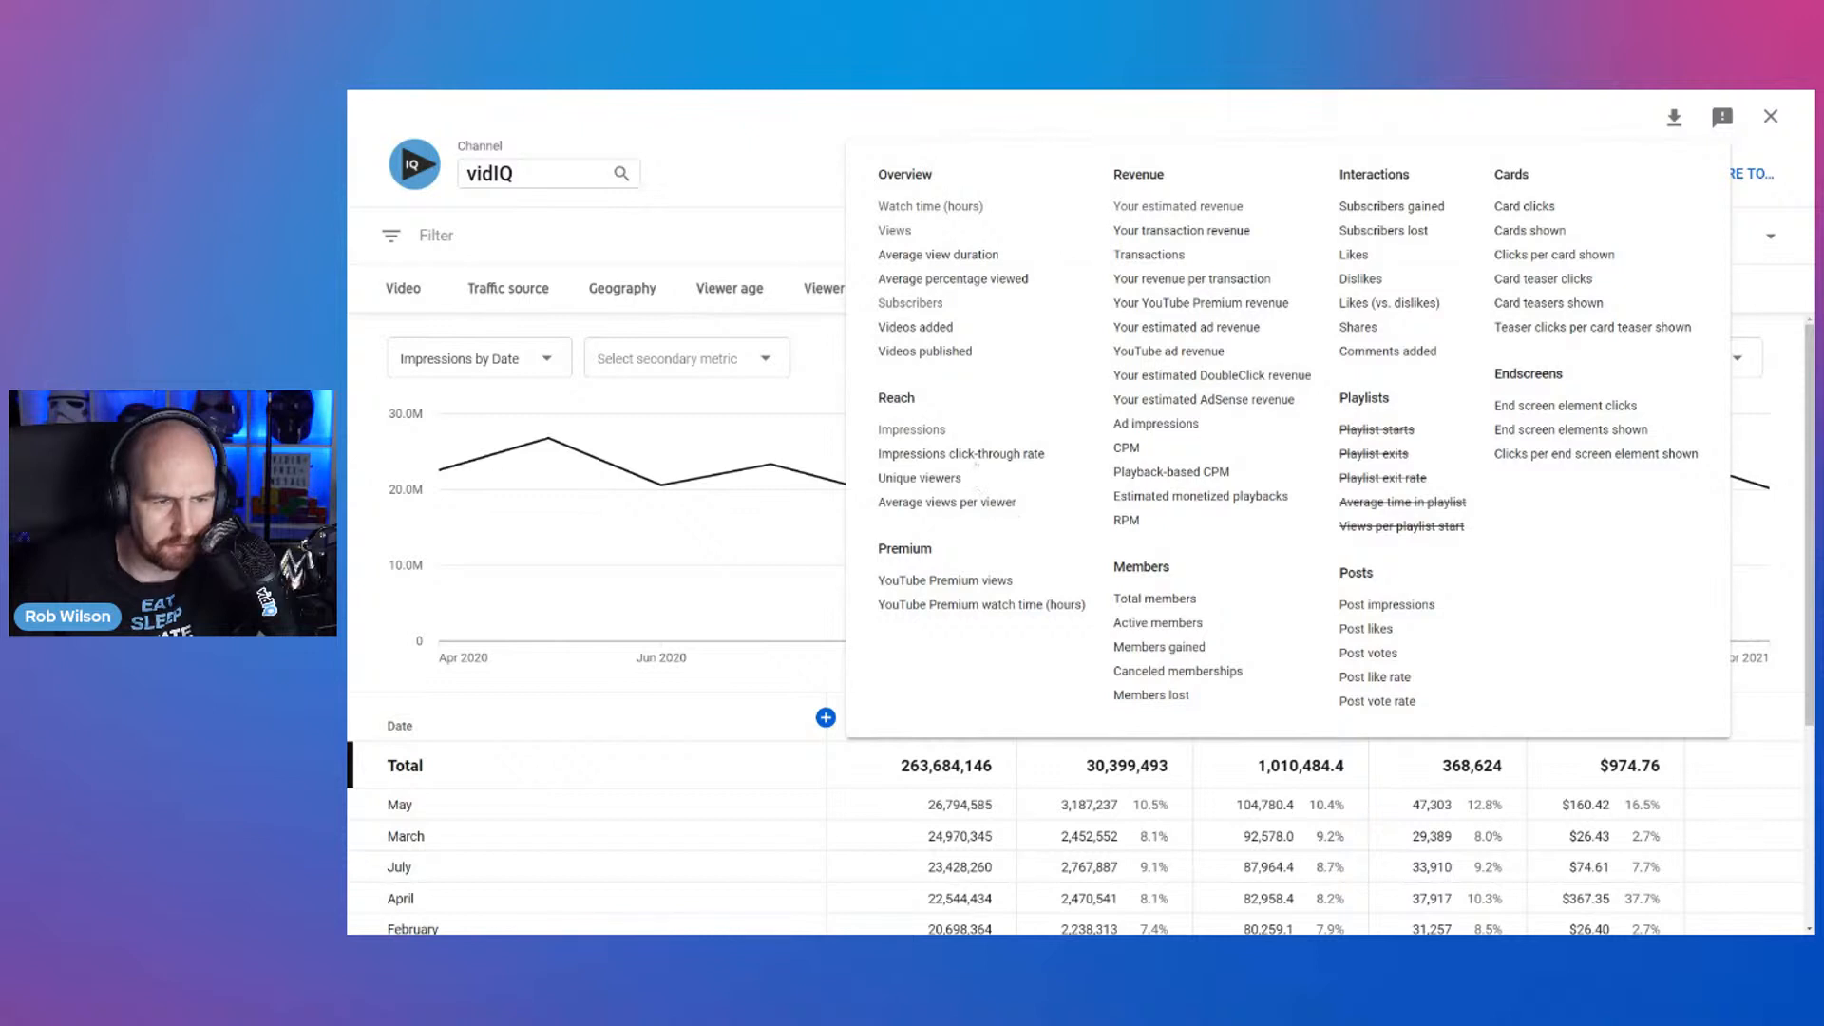
click(961, 454)
scroll(664, 743, down, 2)
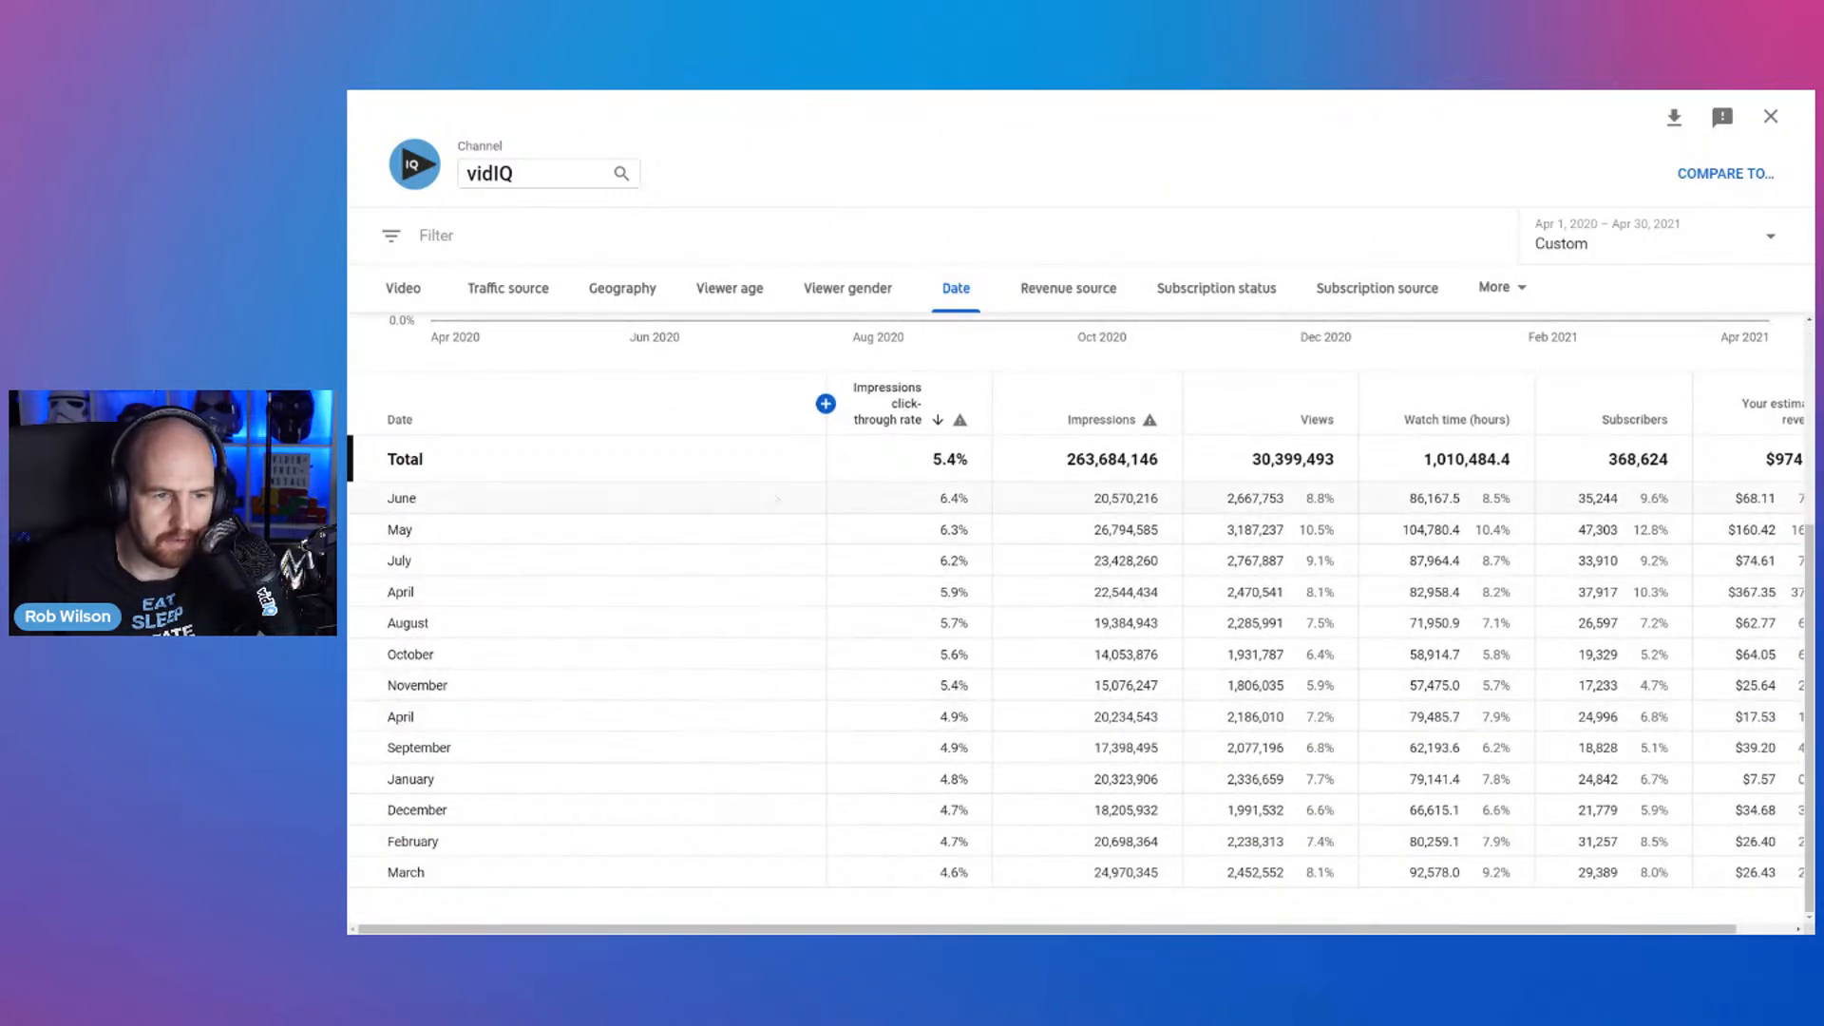
mouse_move(960, 420)
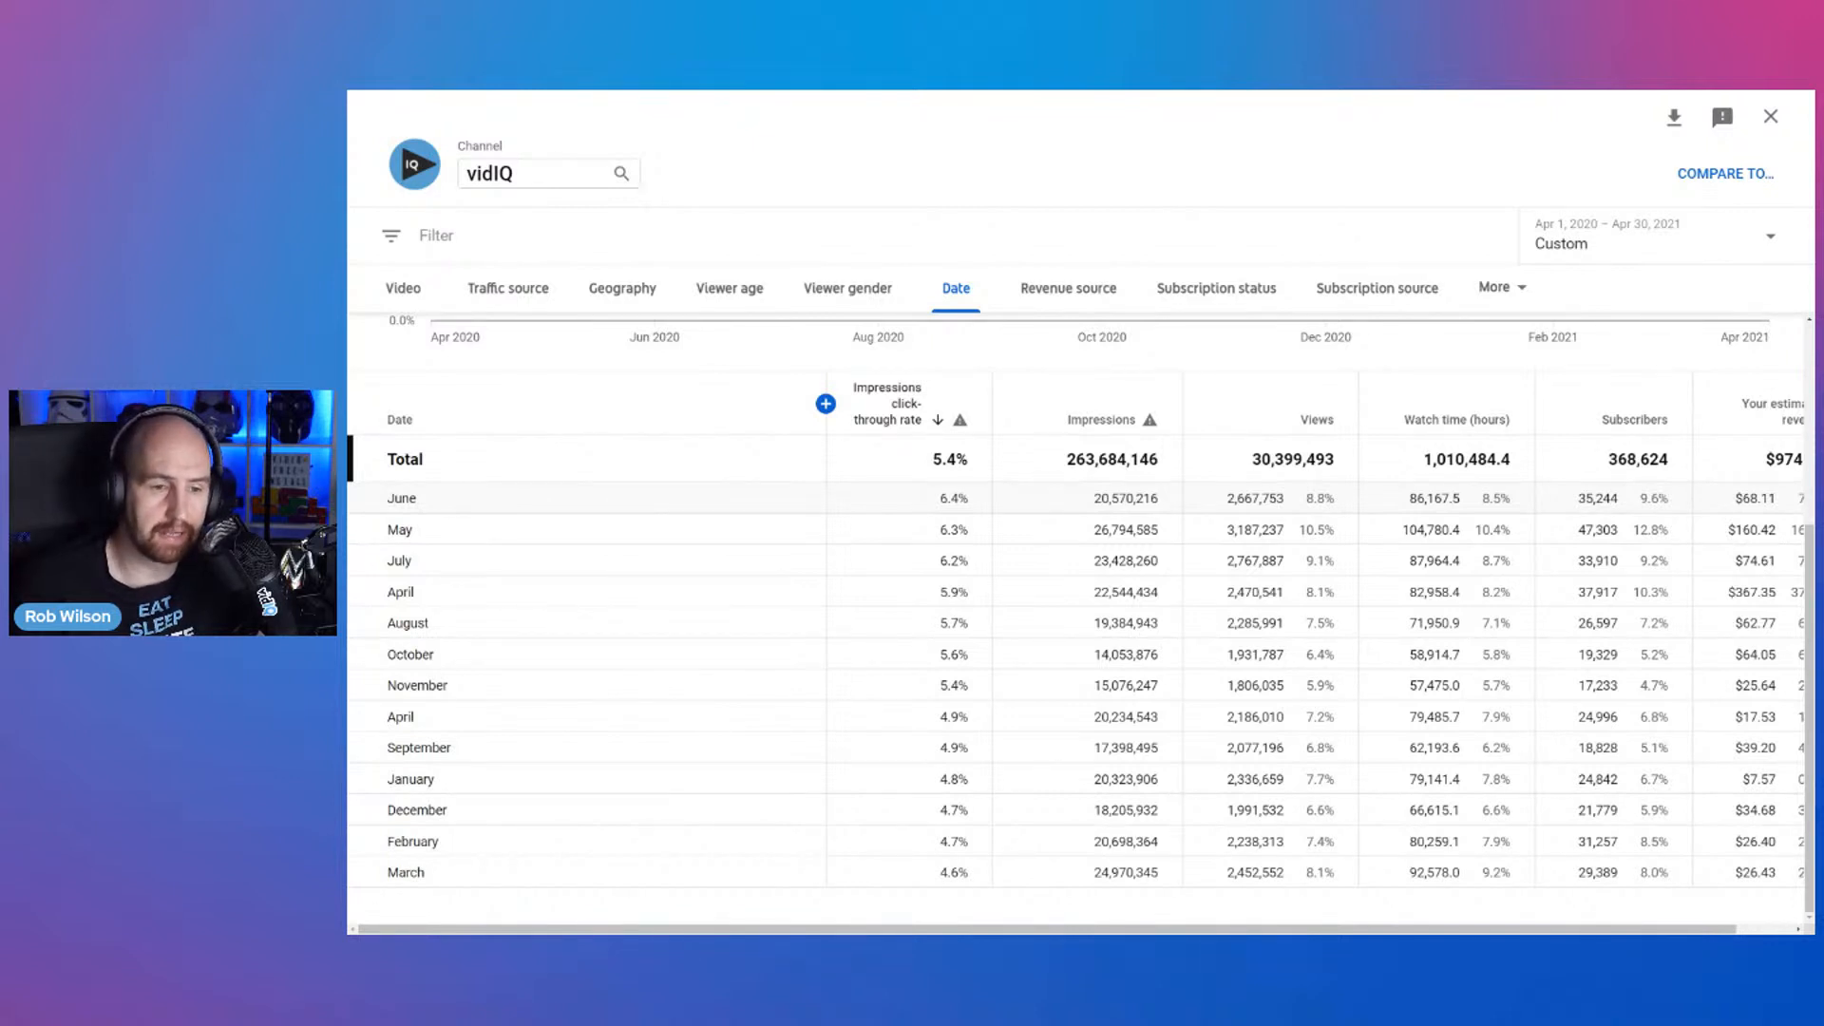
- Sort the monthly table by impressions, review the months, and close the detailed report
click(1103, 419)
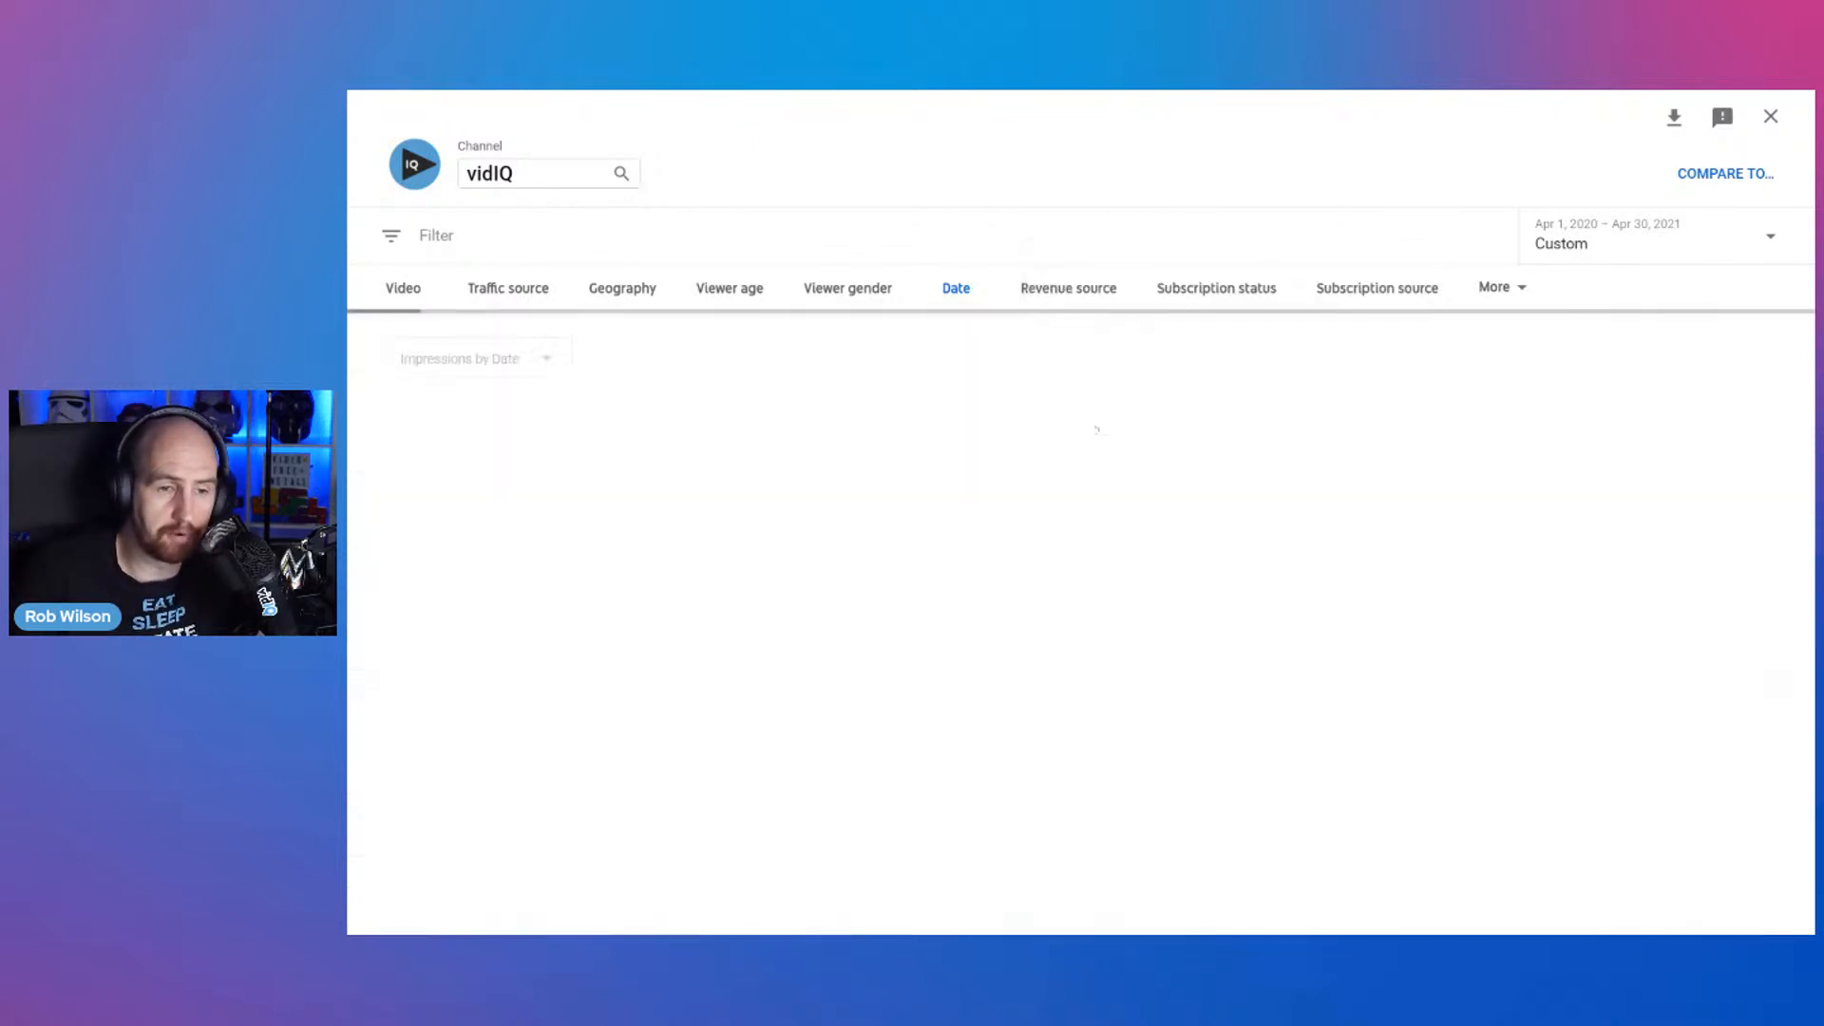
scroll(663, 418, down, 3)
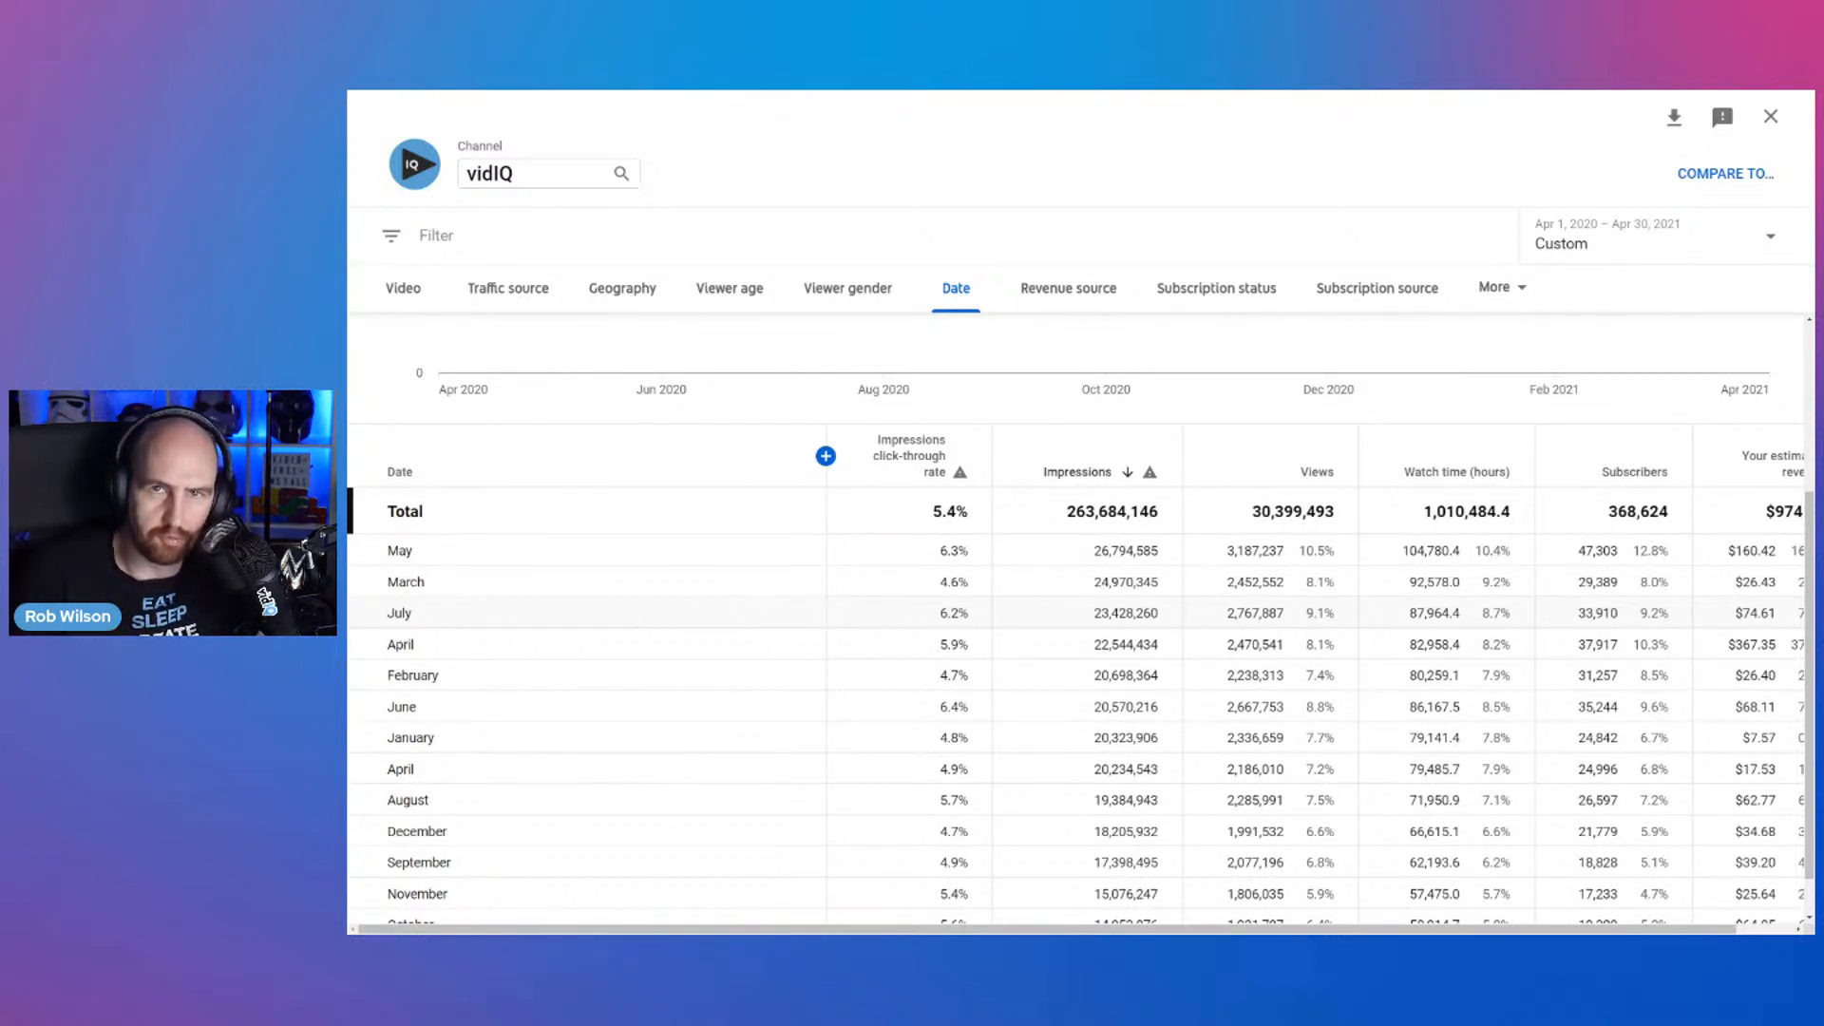
click(1771, 116)
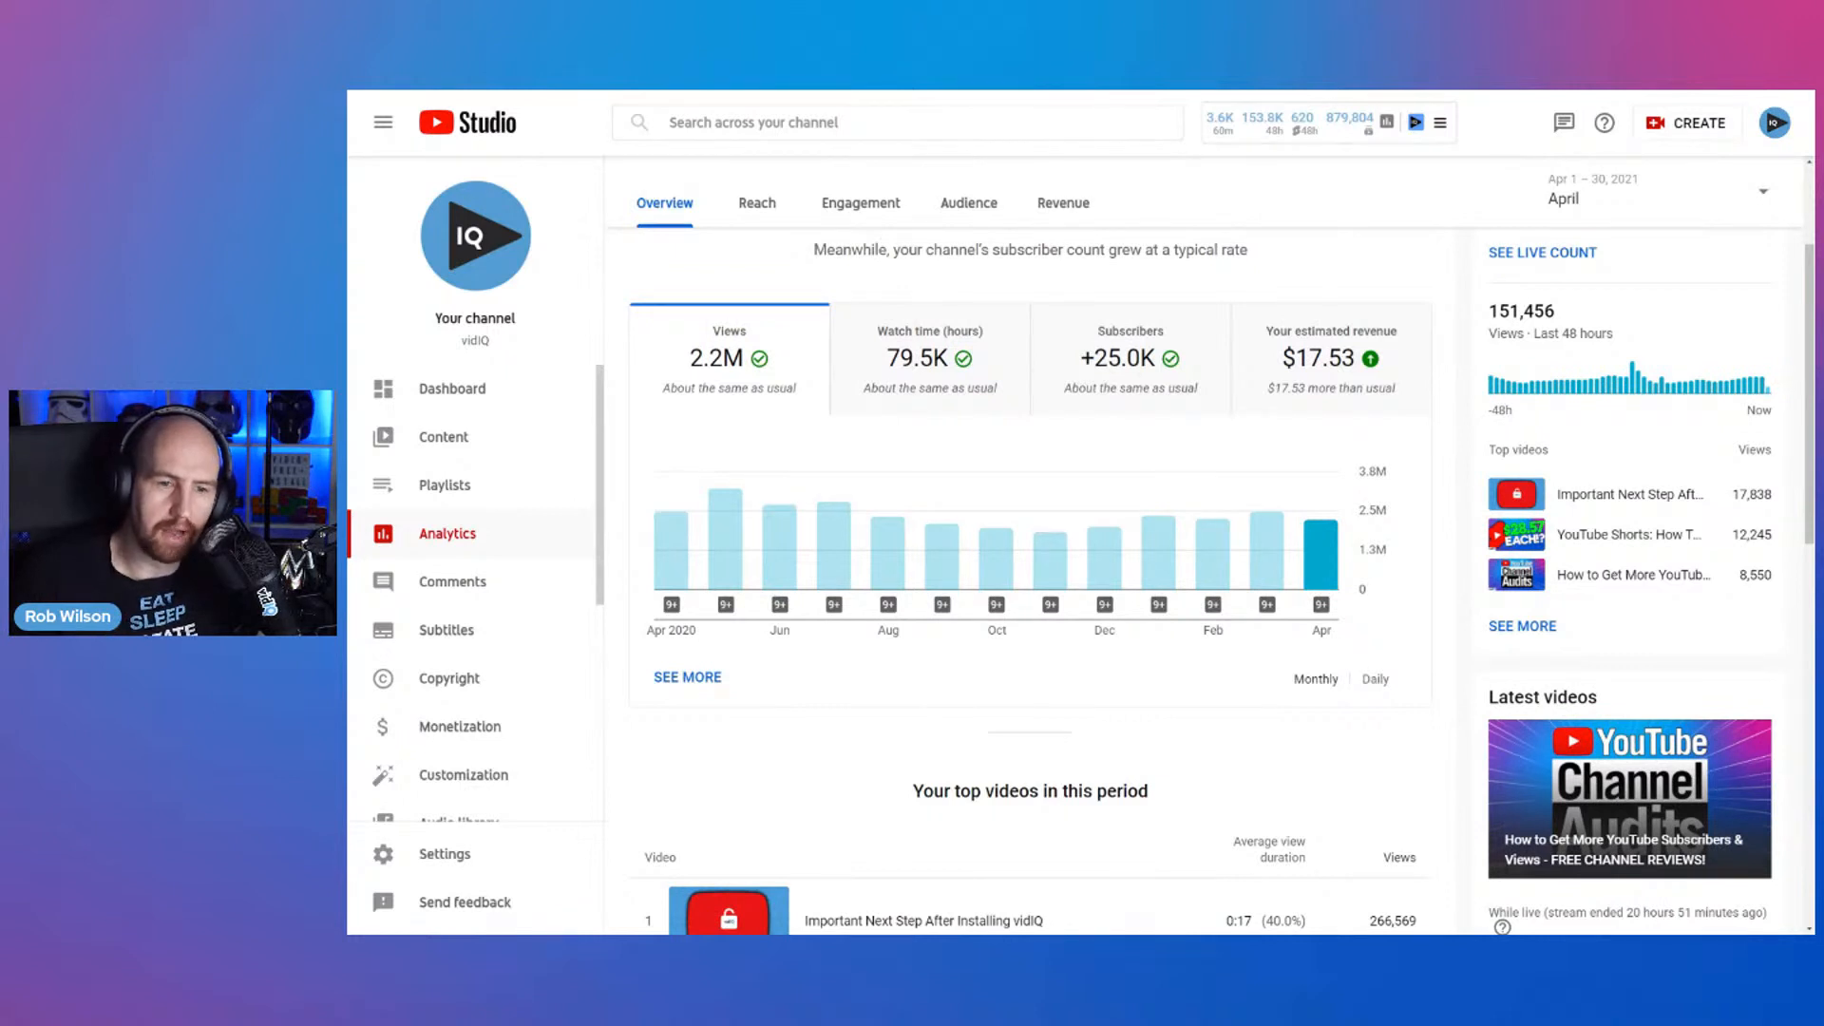
scroll(1221, 562, up, 1)
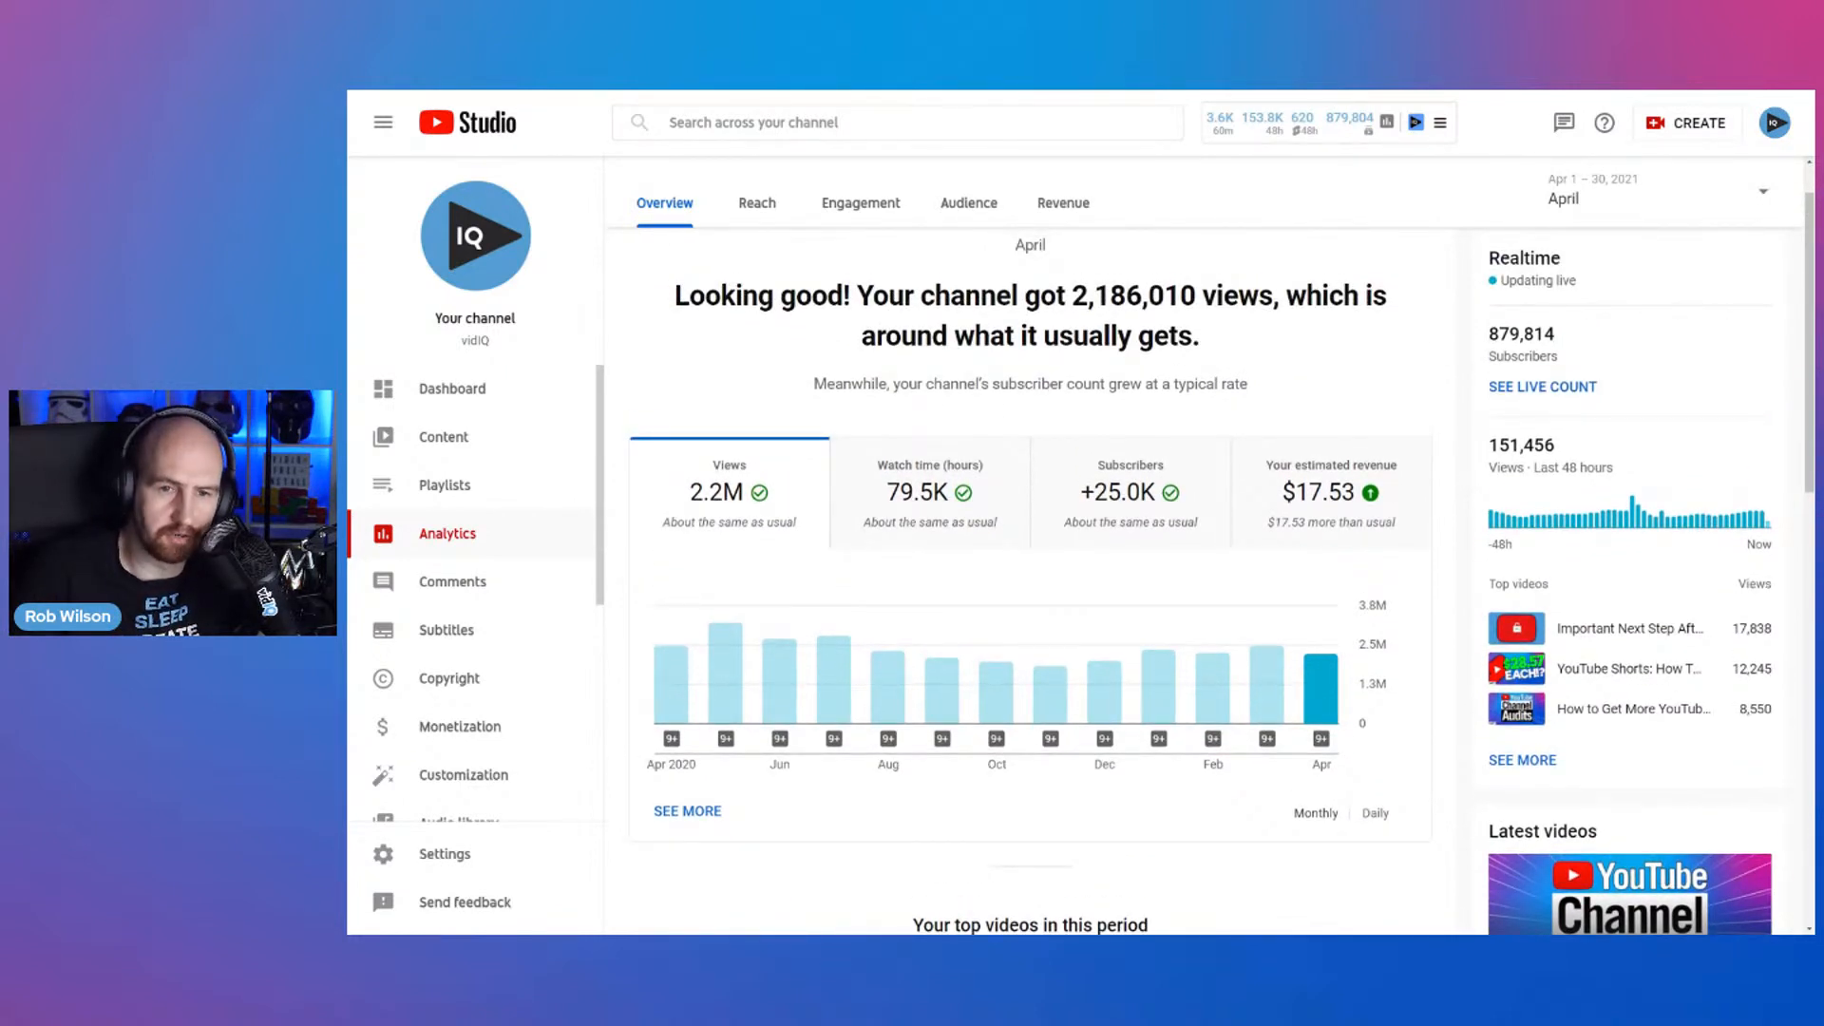
click(1755, 198)
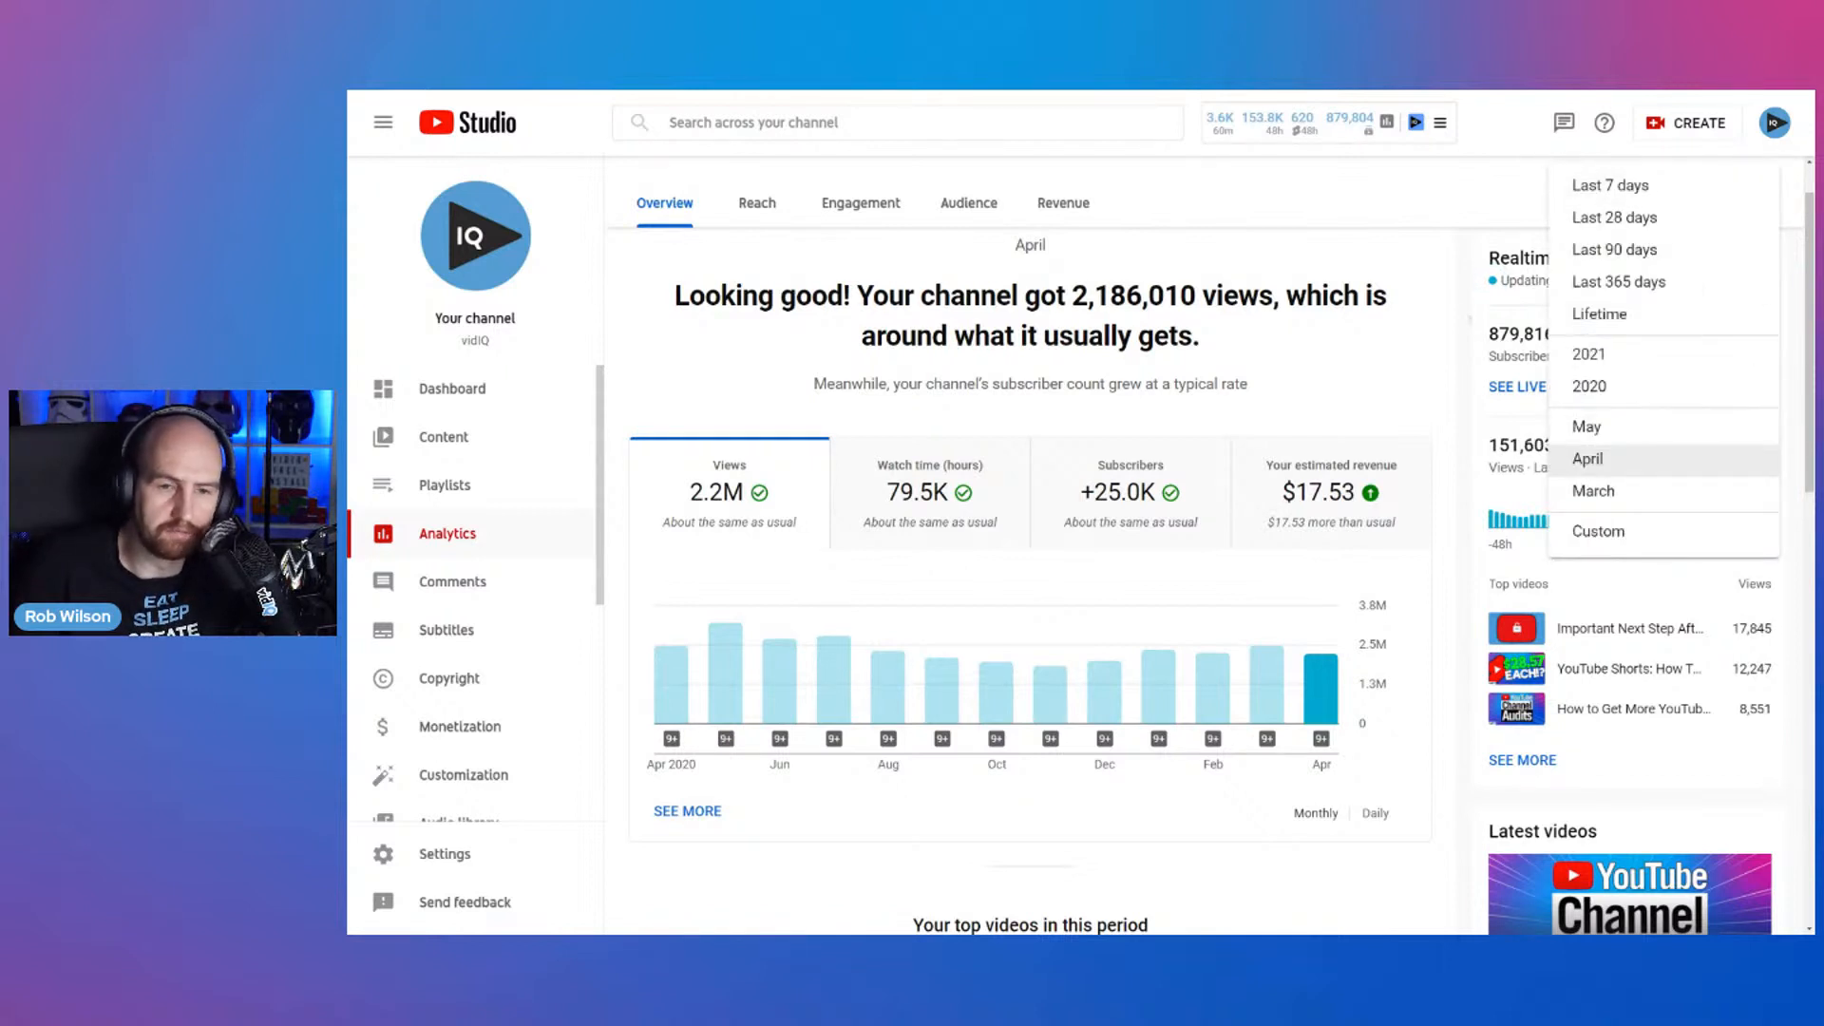
key(Escape)
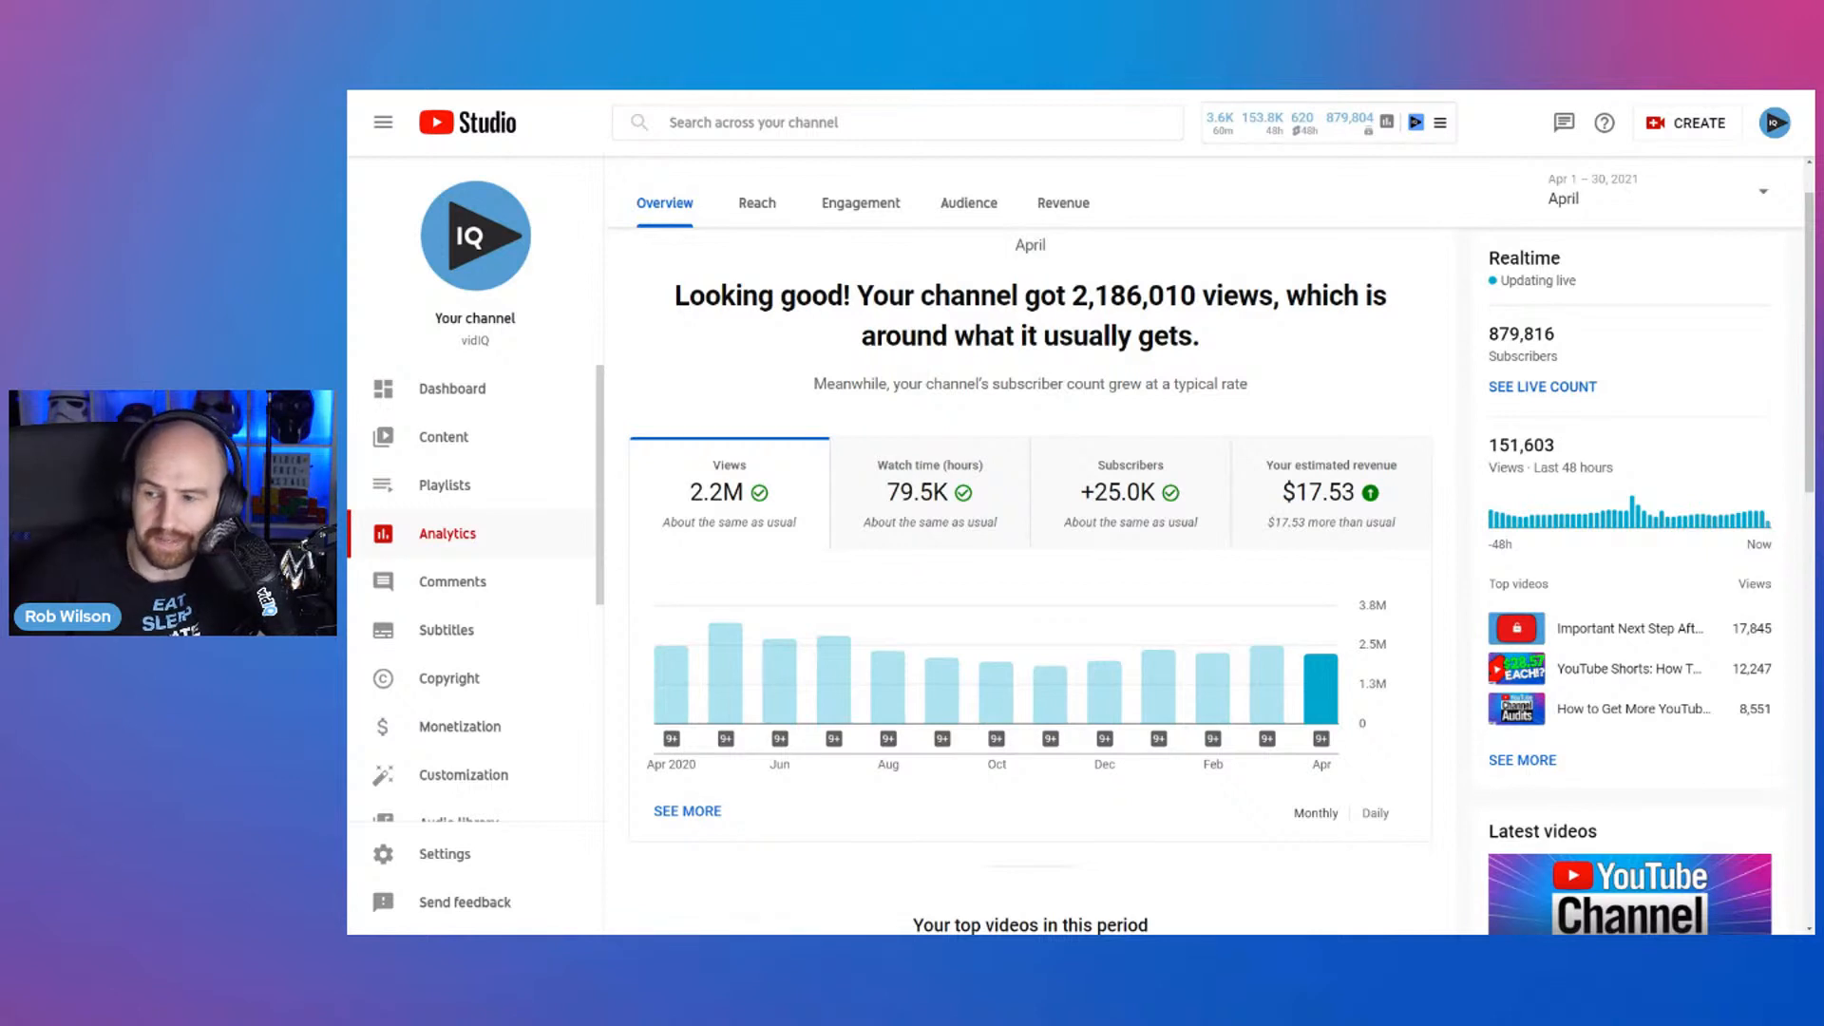
- Set the analytics period to the last 28 days and check which video was published on May 6
scroll(1701, 259, up, 2)
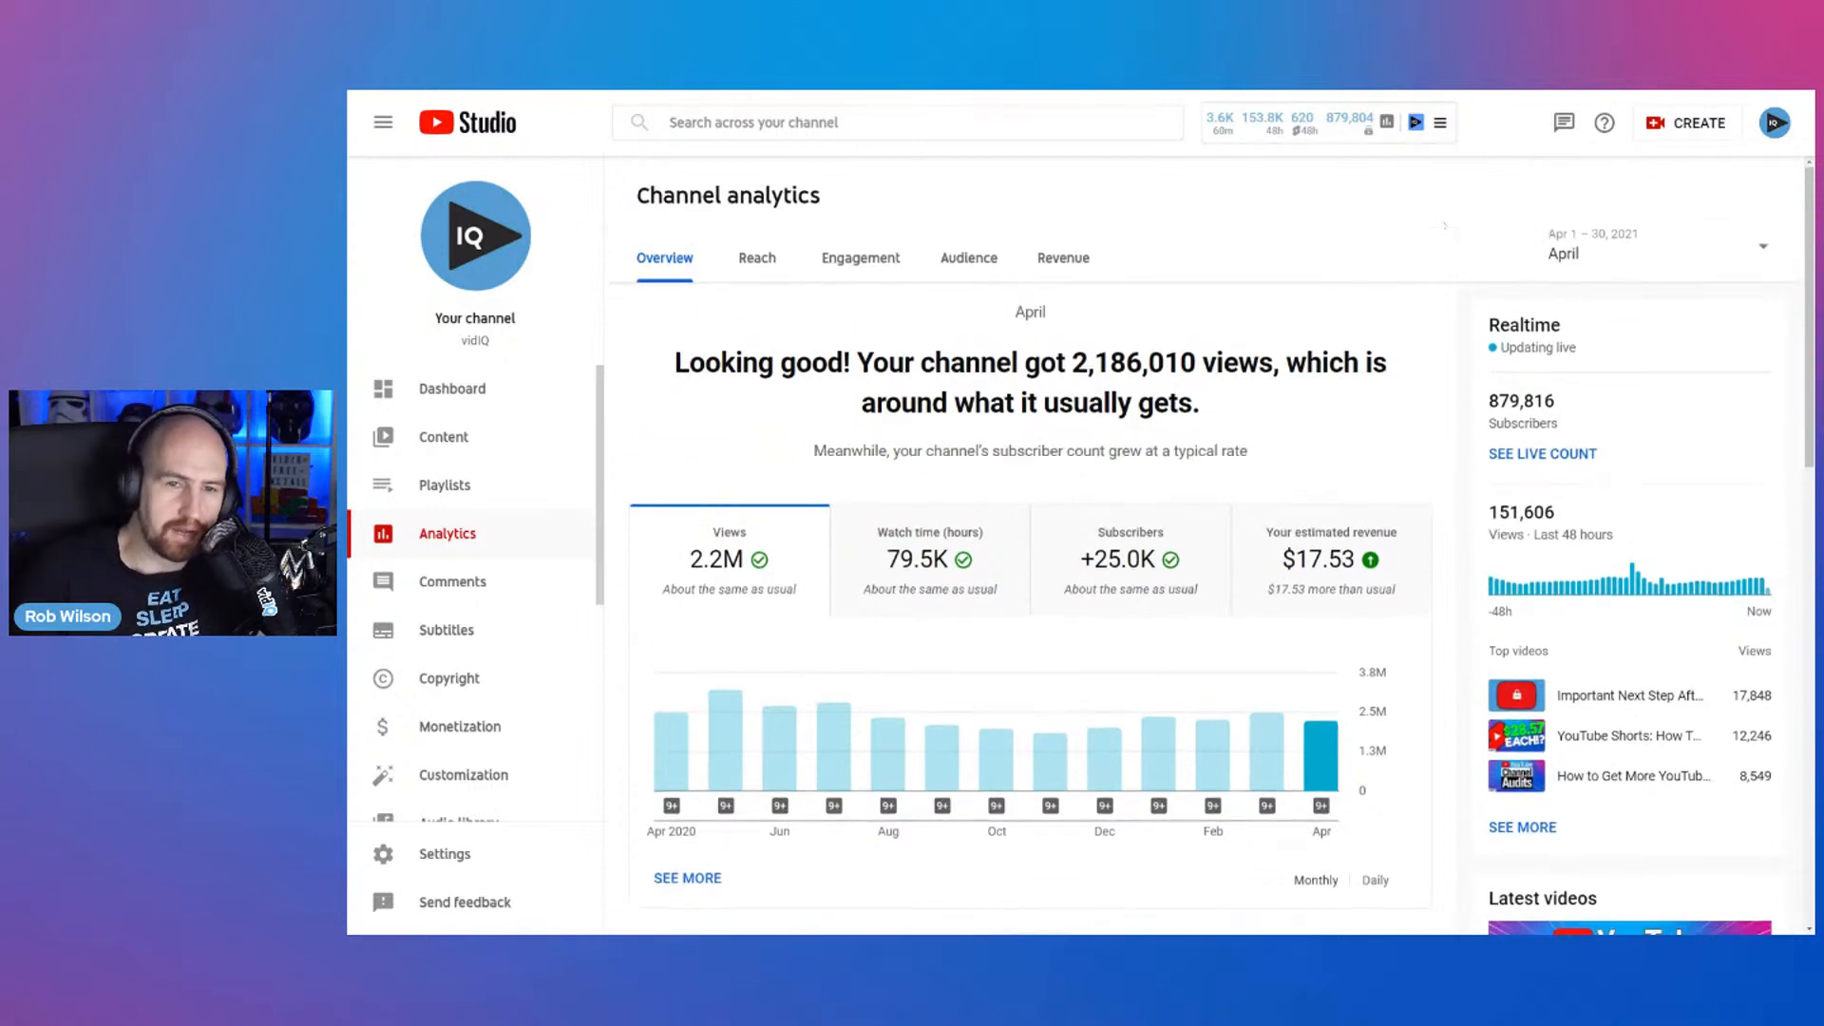
click(1700, 258)
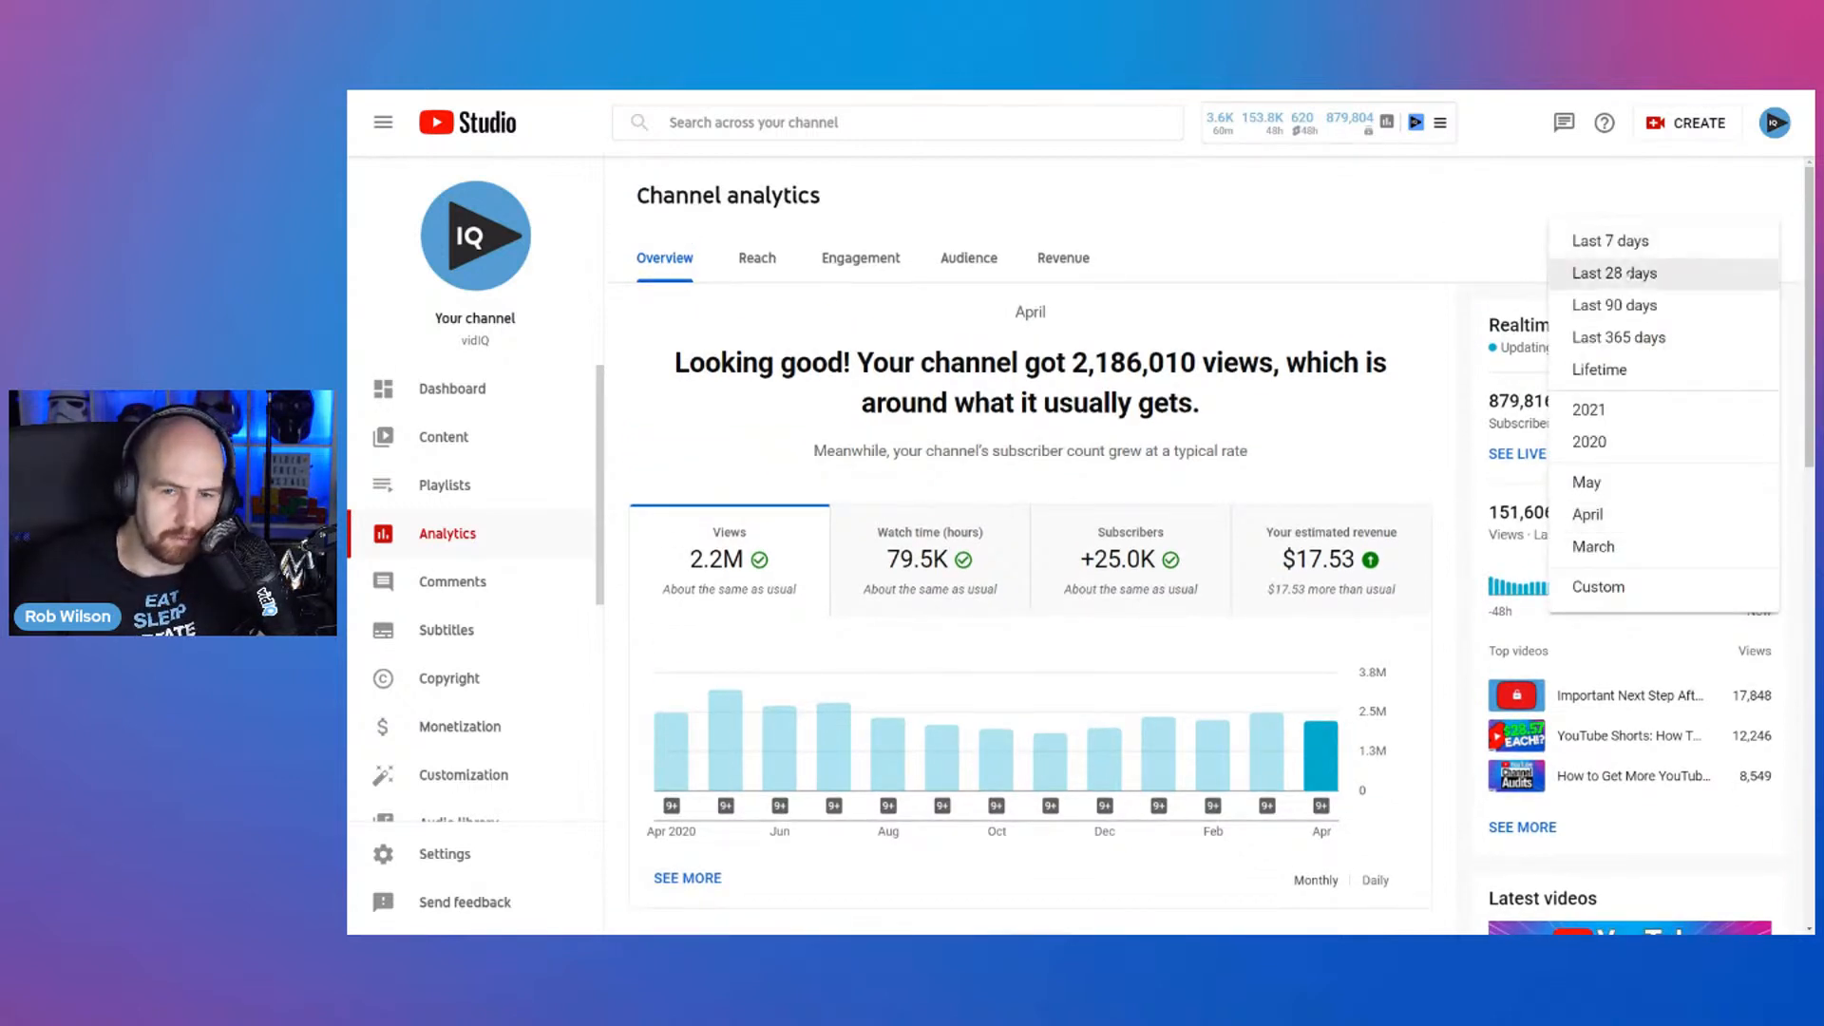
click(1662, 273)
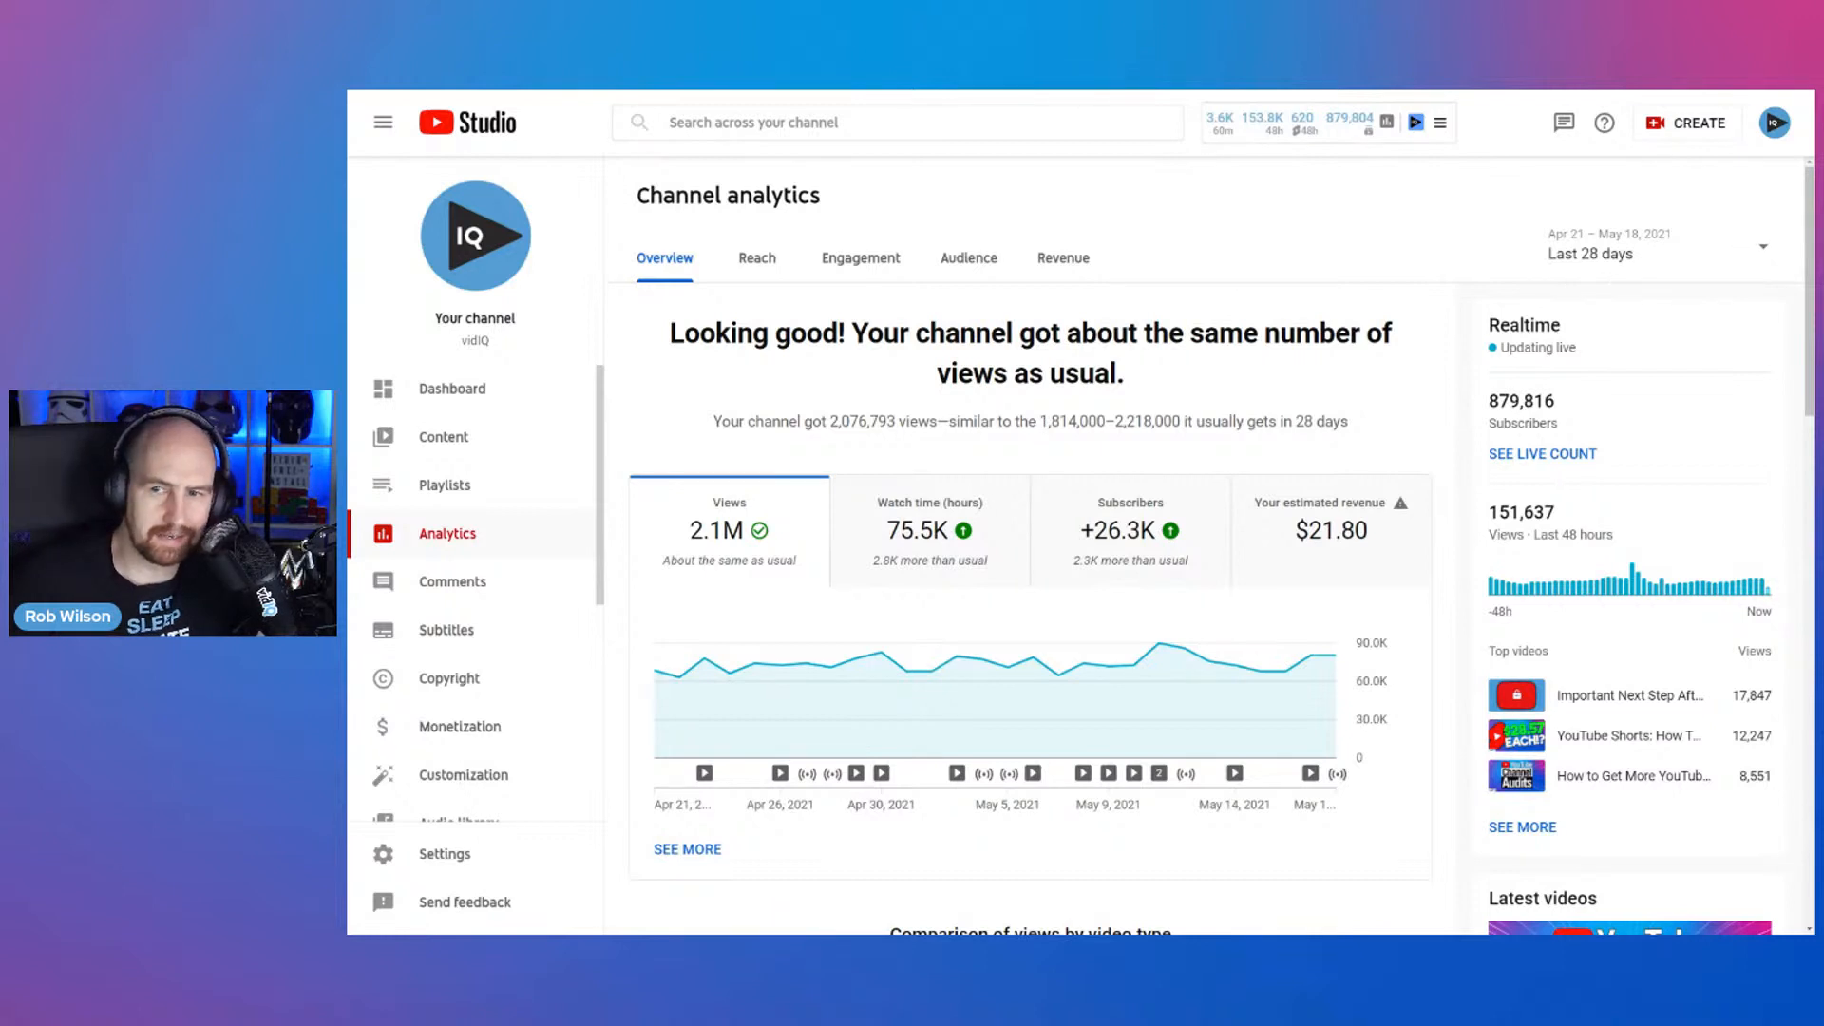
mouse_move(1033, 772)
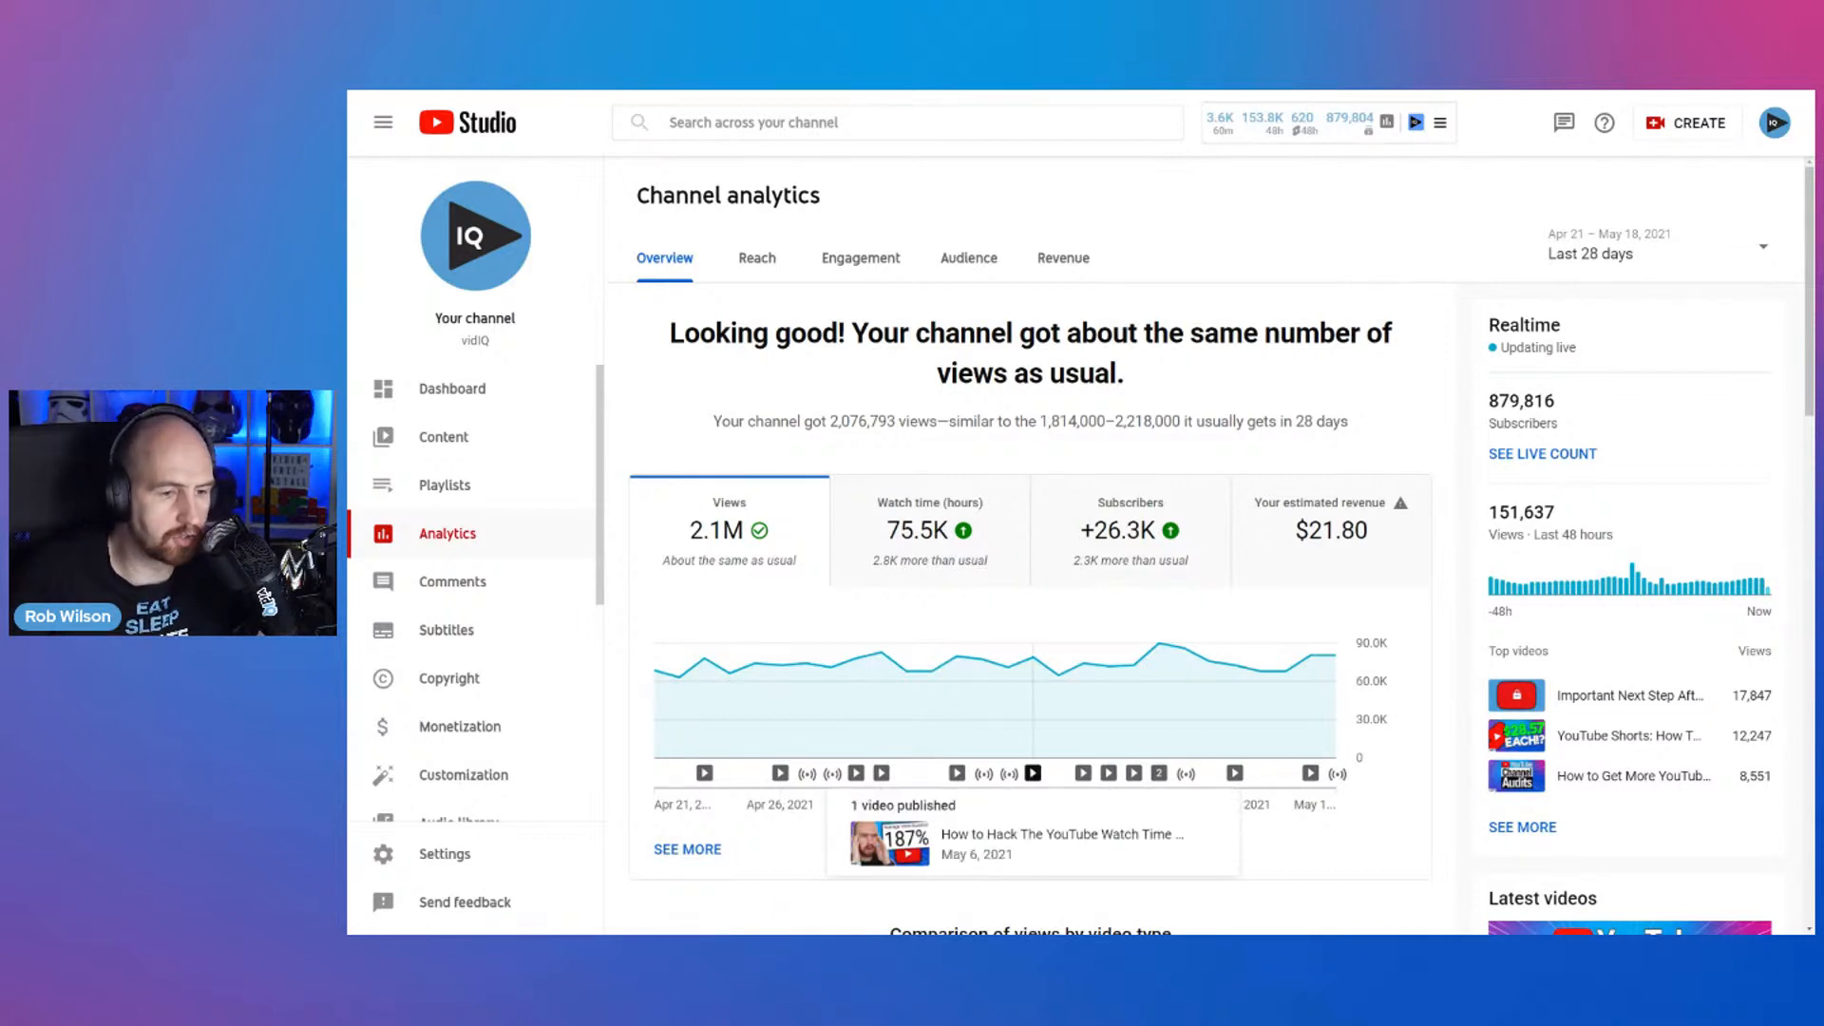
- Open the detailed report for the last 28 days and show the First 24 hours video performance comparison
click(687, 848)
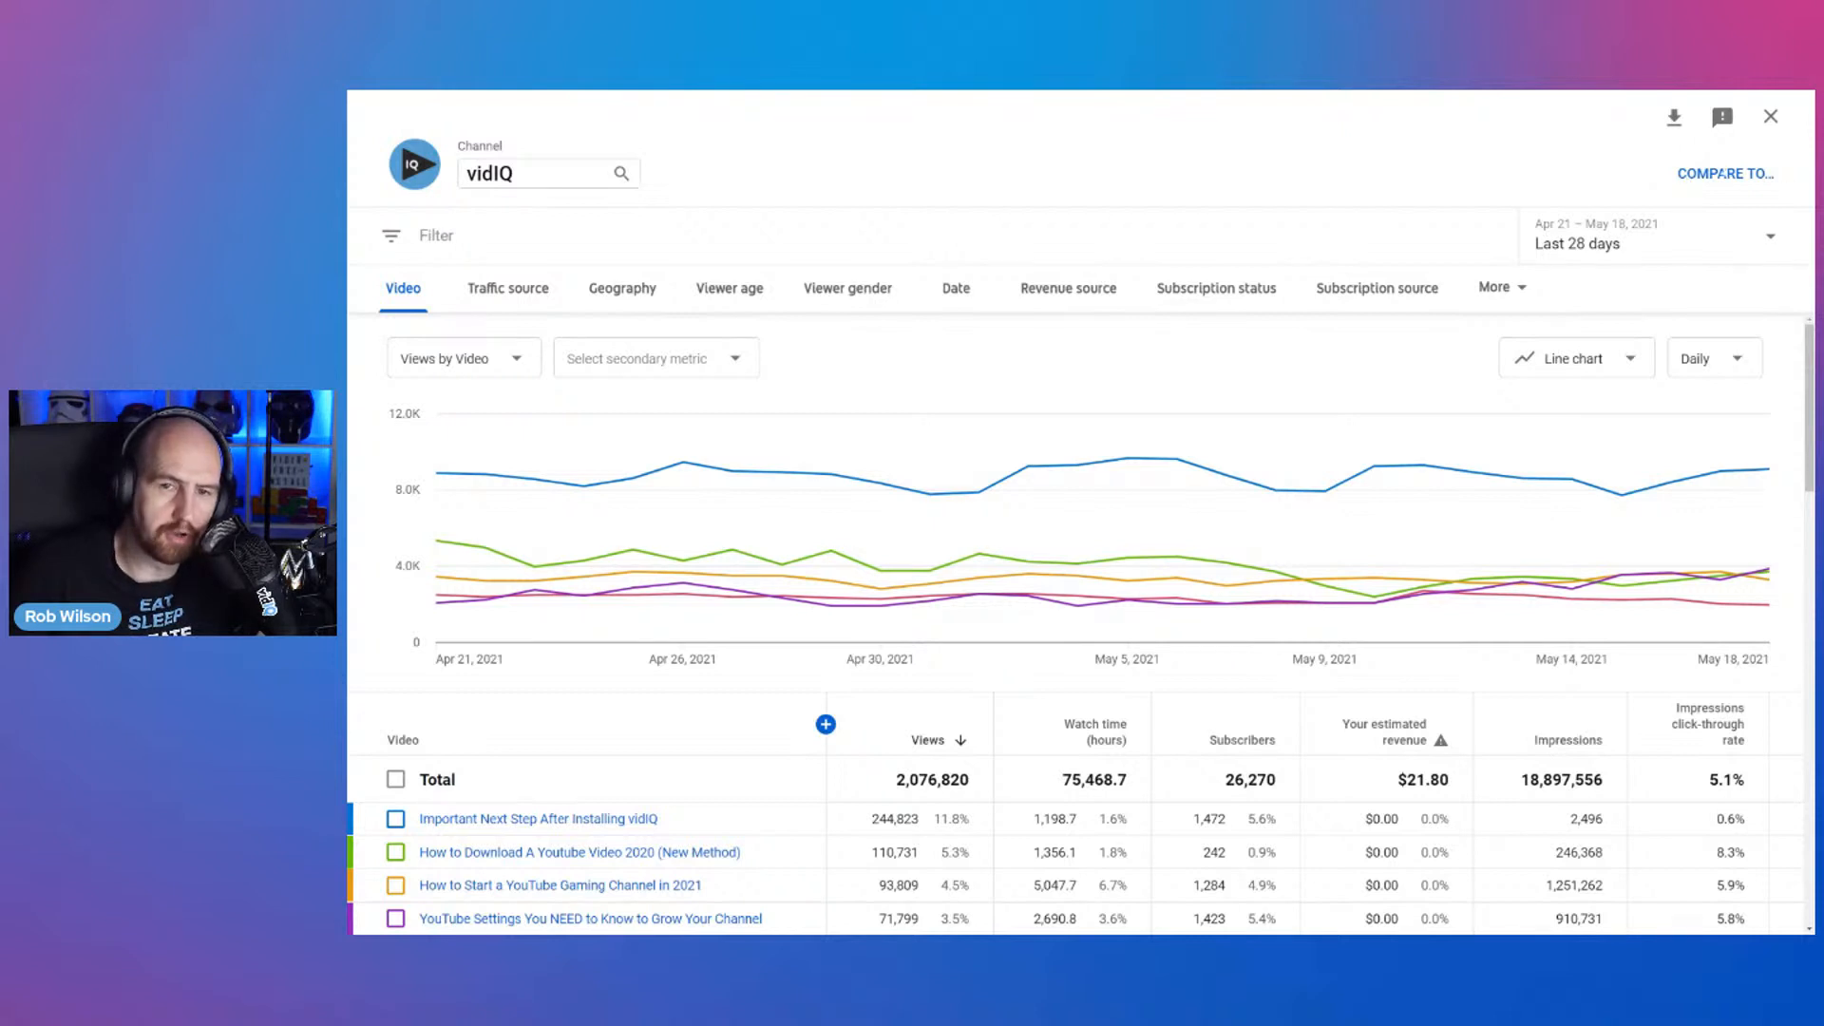
click(1723, 174)
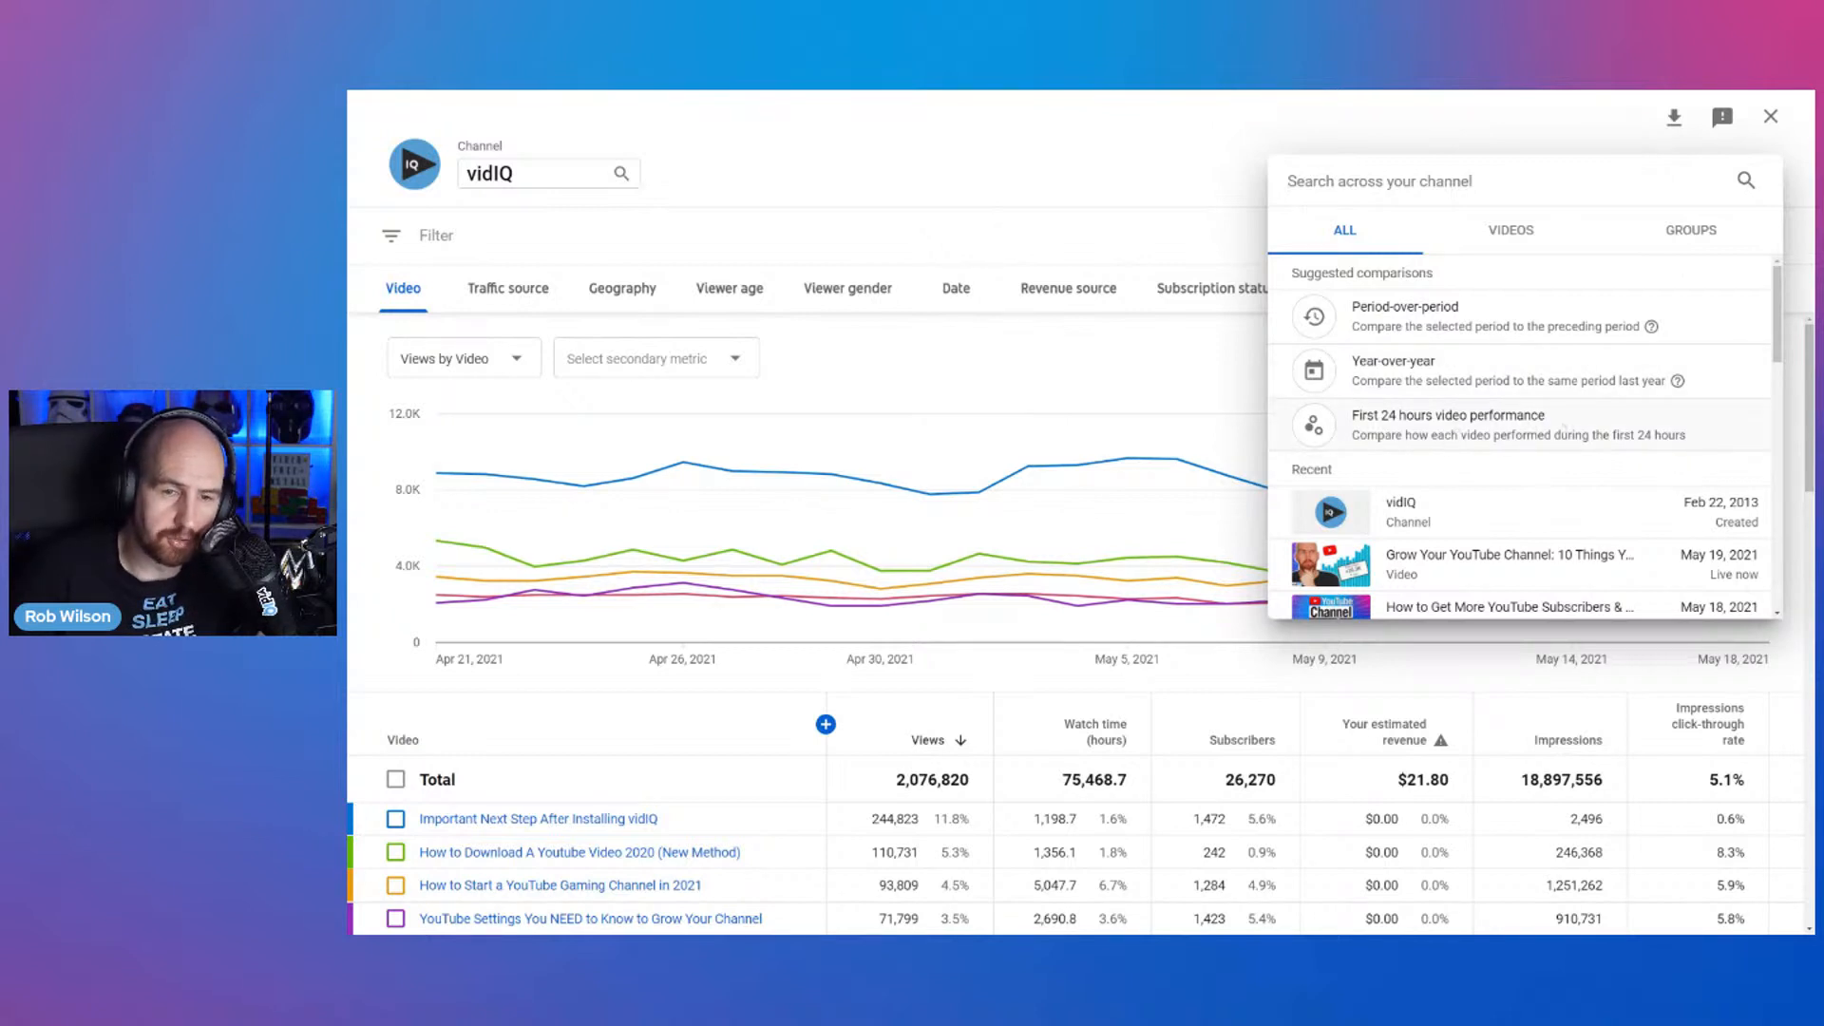
click(1518, 430)
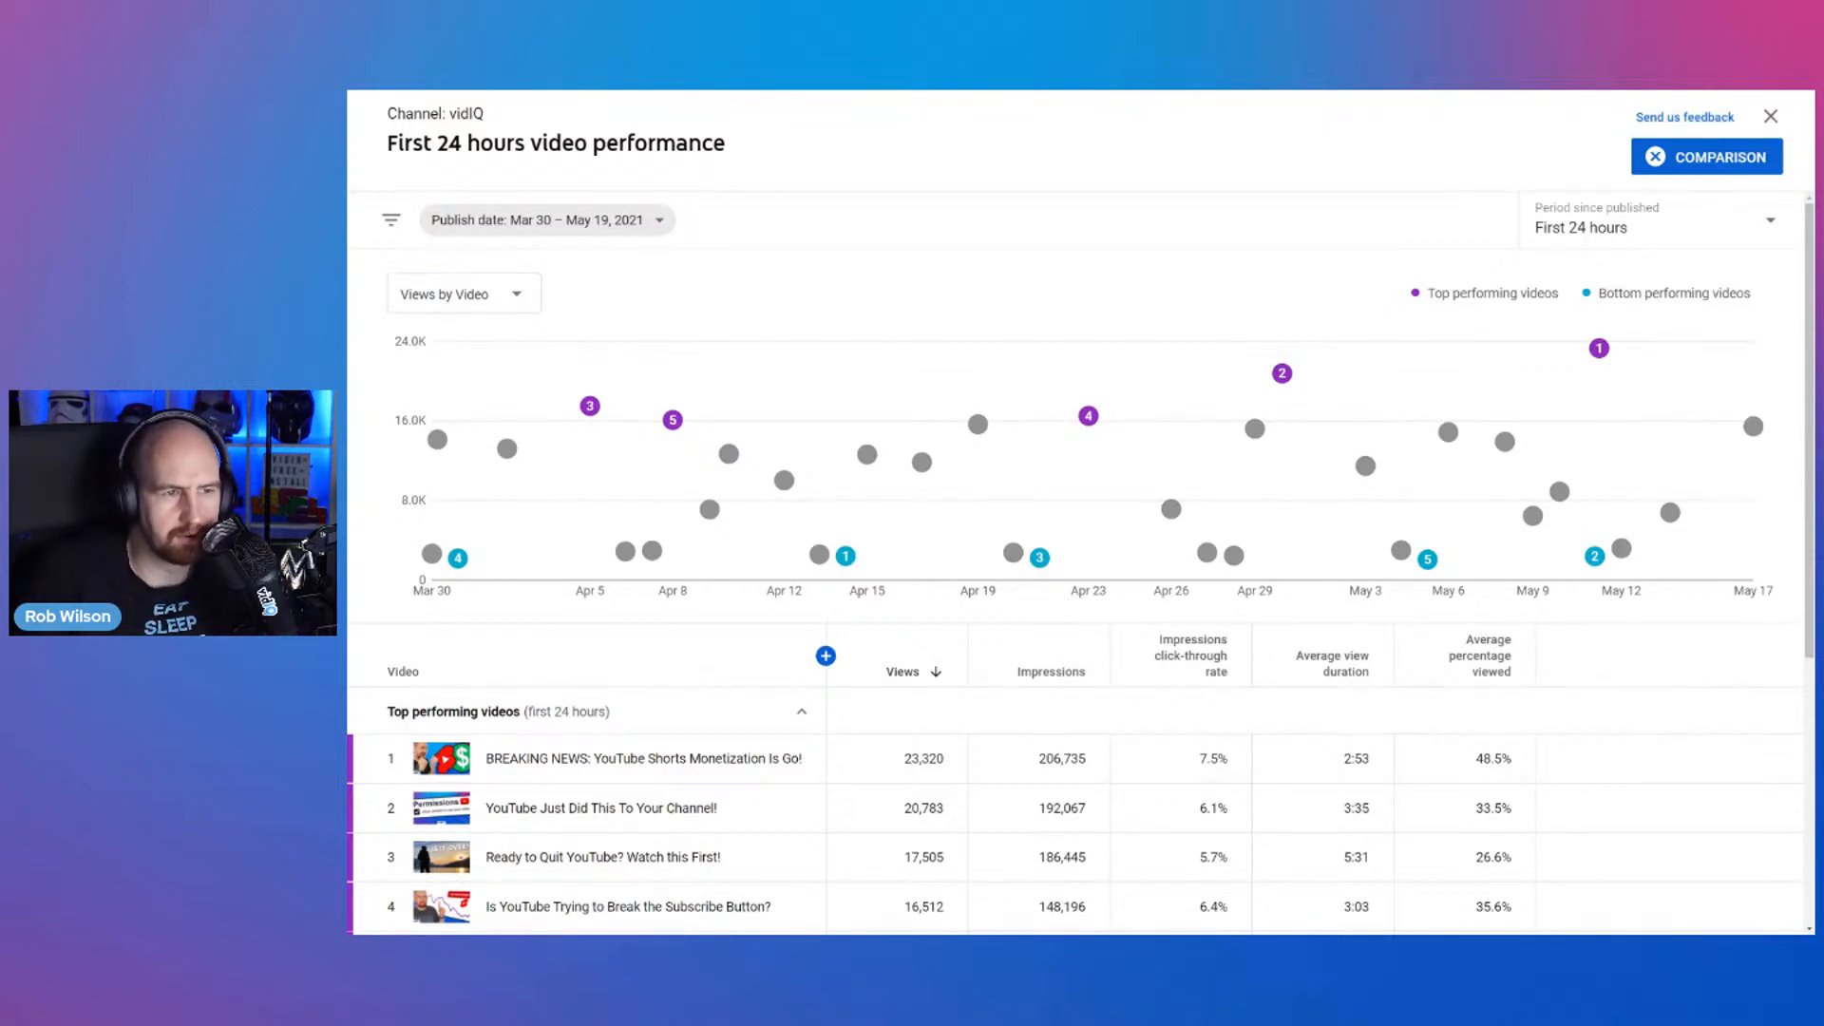
- Check the publish date range and inspect the five top performing videos plotted on the first 24 hours chart
click(659, 221)
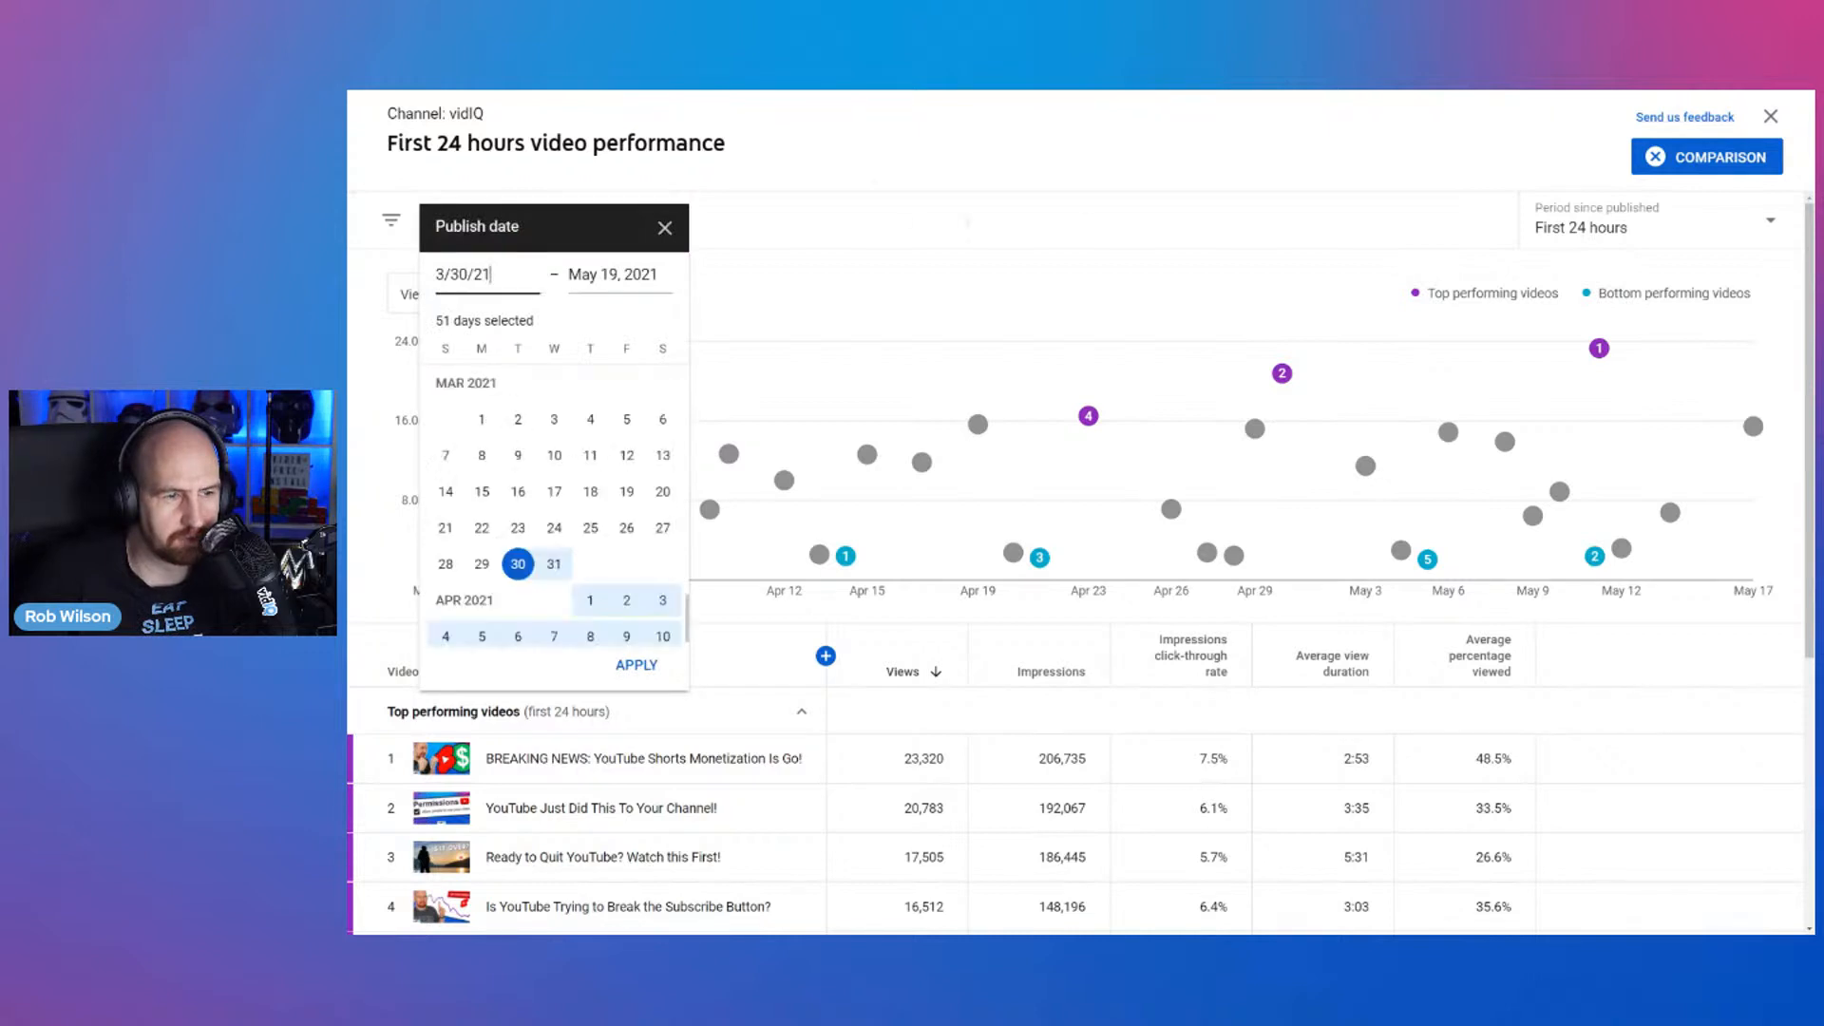
click(664, 226)
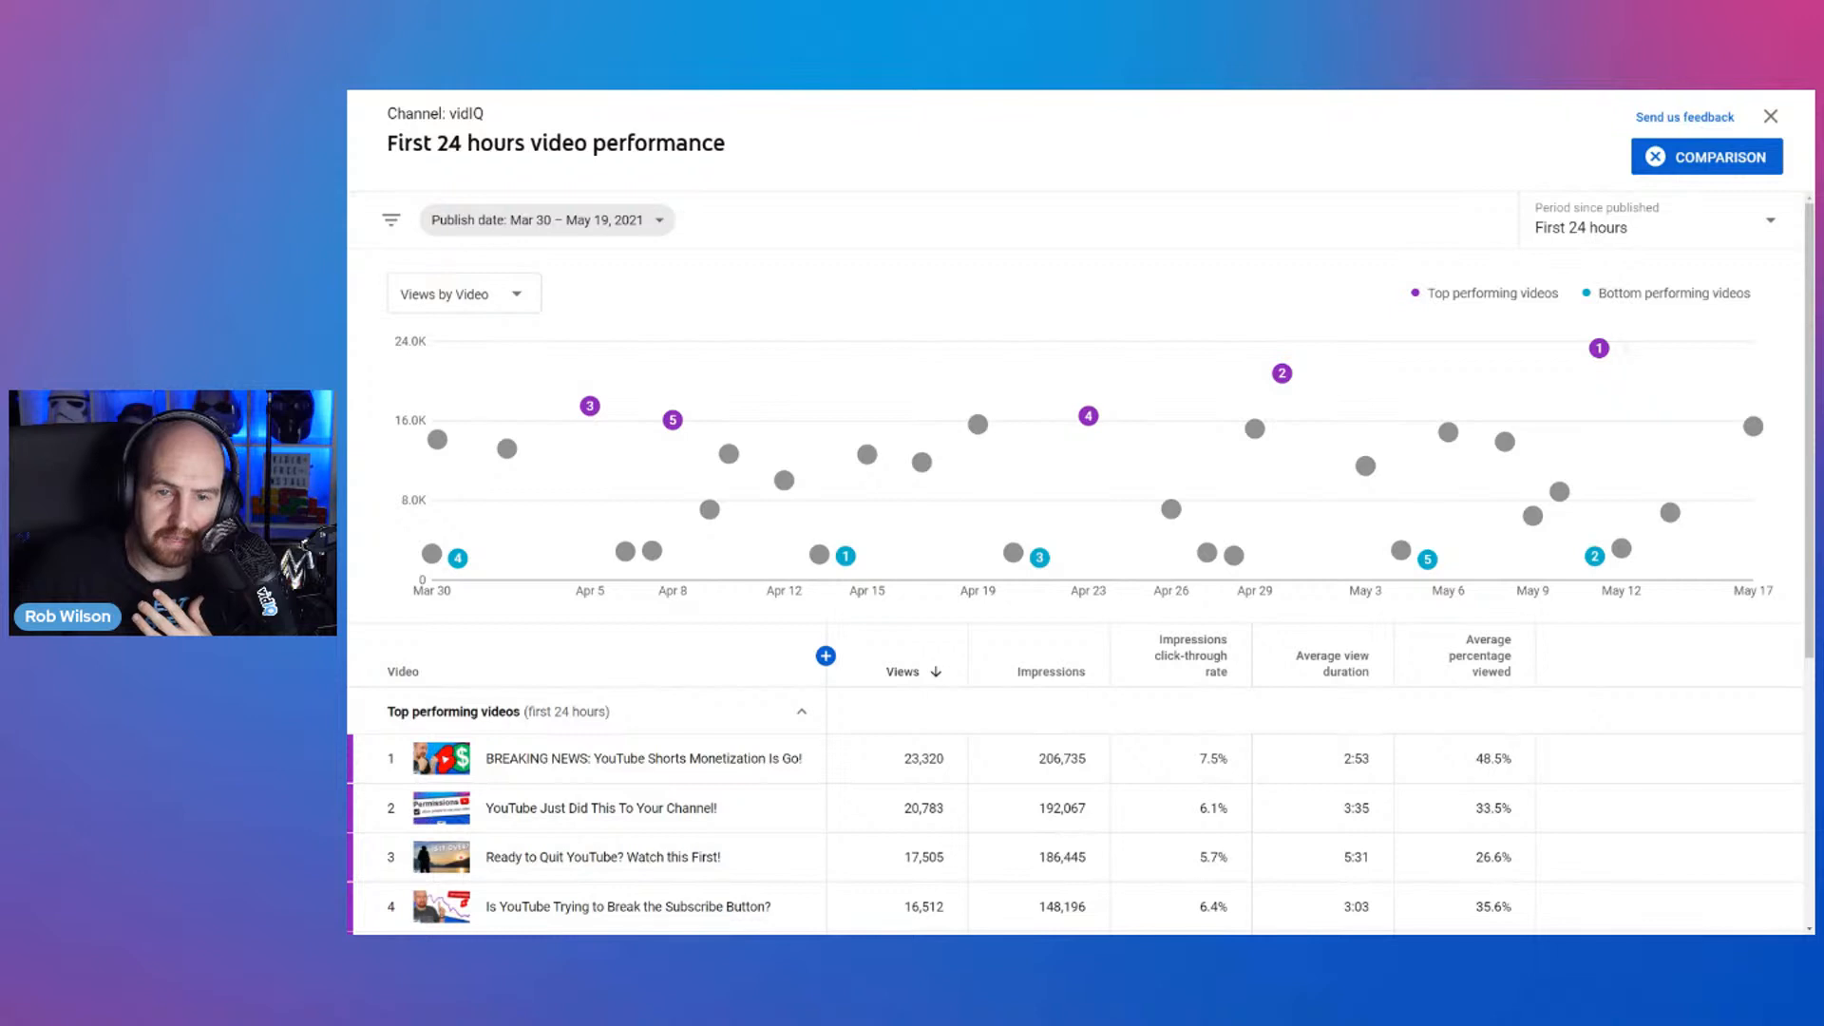
mouse_move(1599, 347)
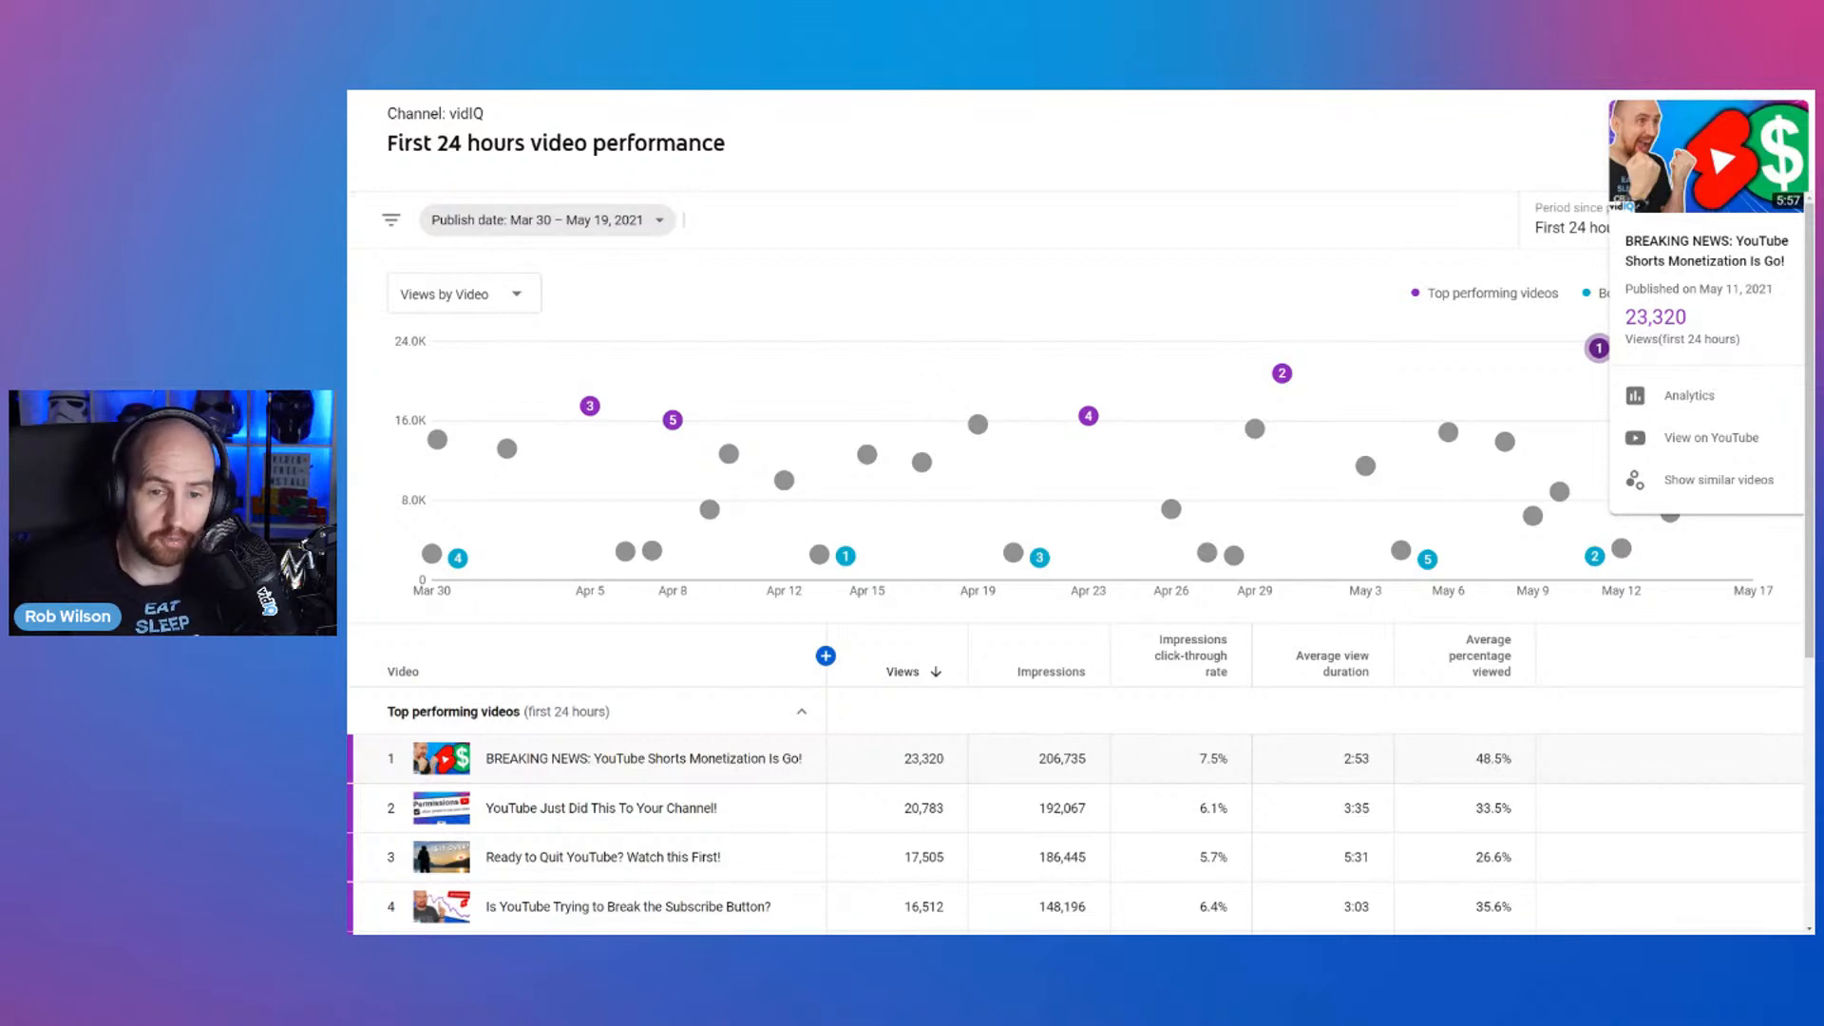
mouse_move(1282, 374)
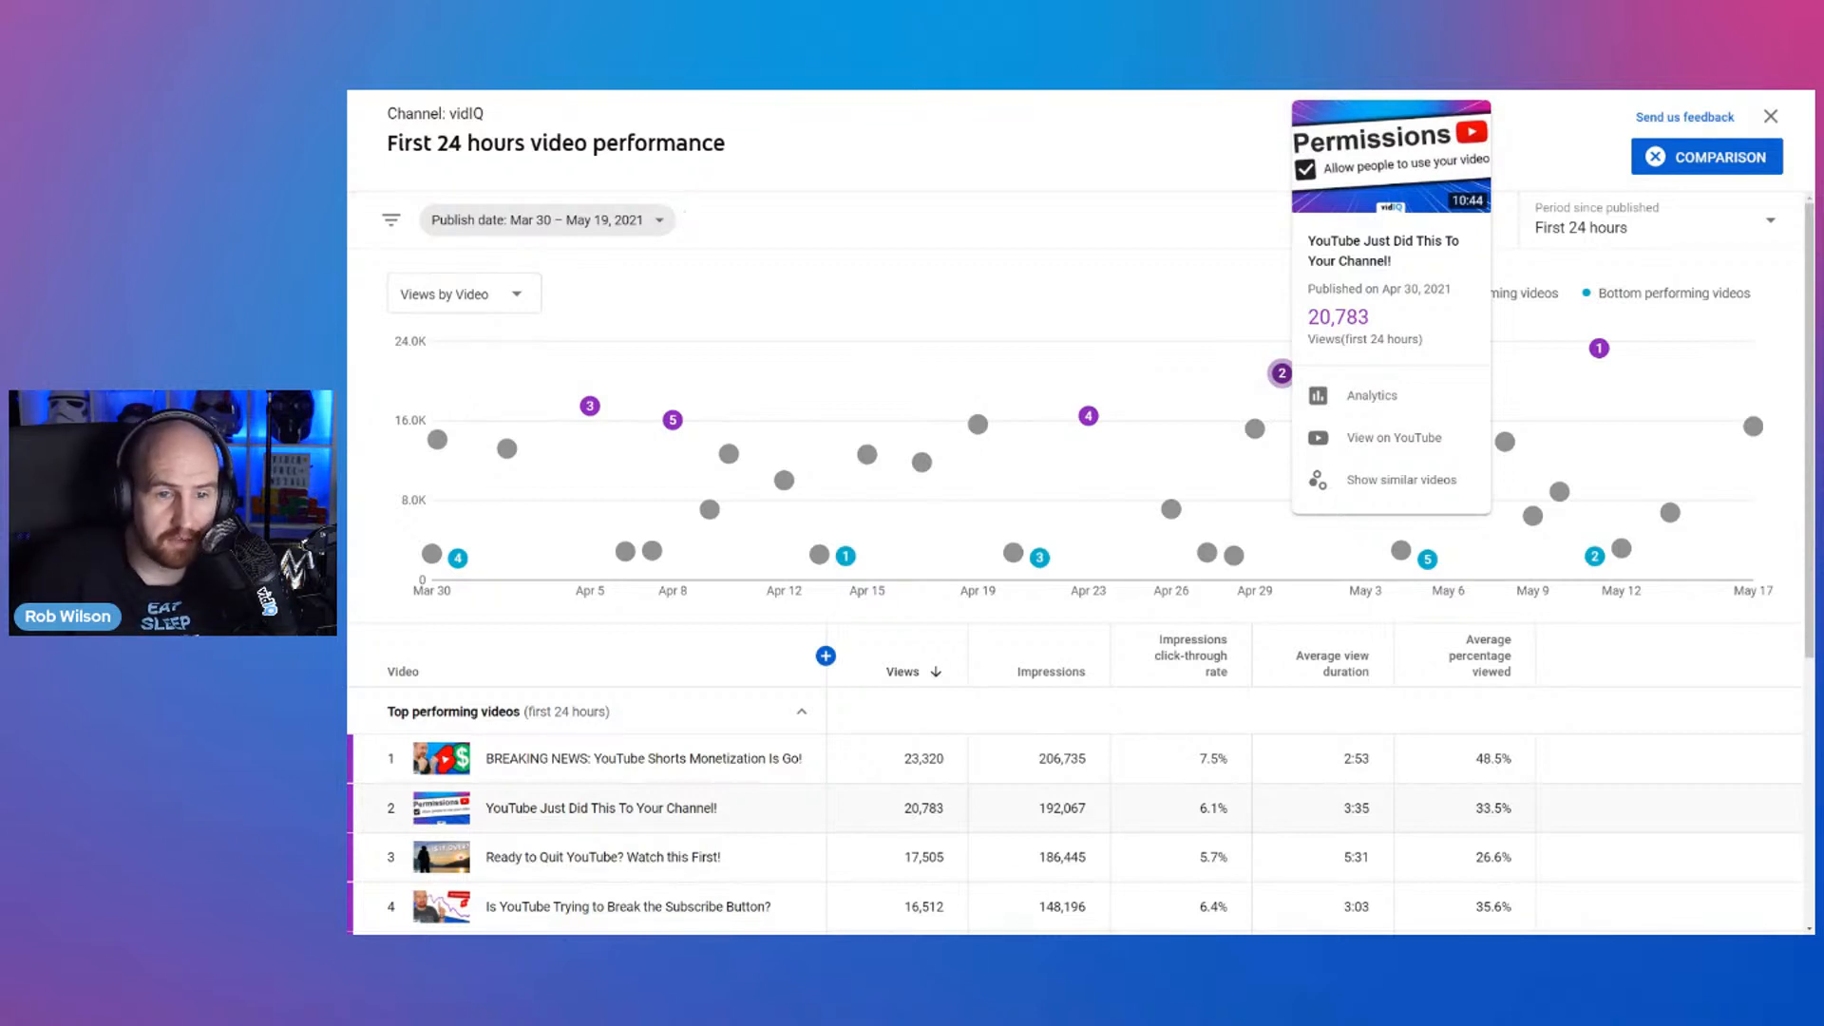
mouse_move(589, 407)
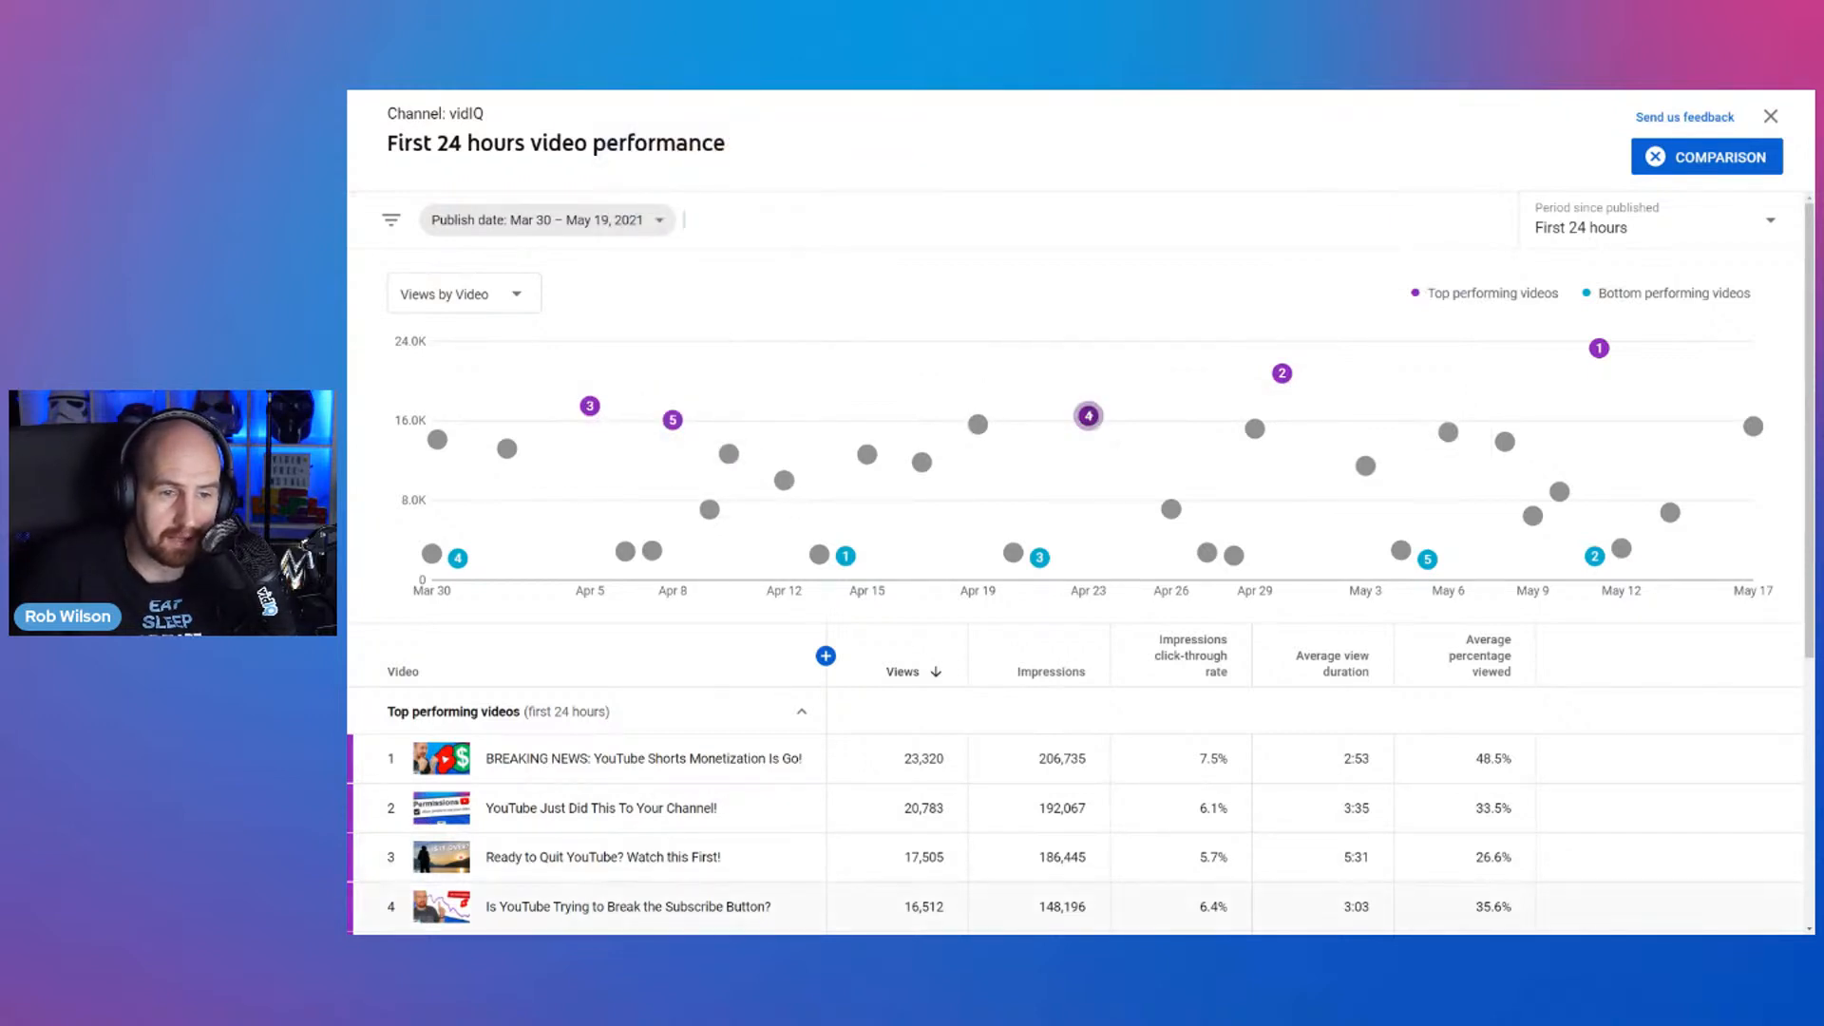
mouse_move(1089, 416)
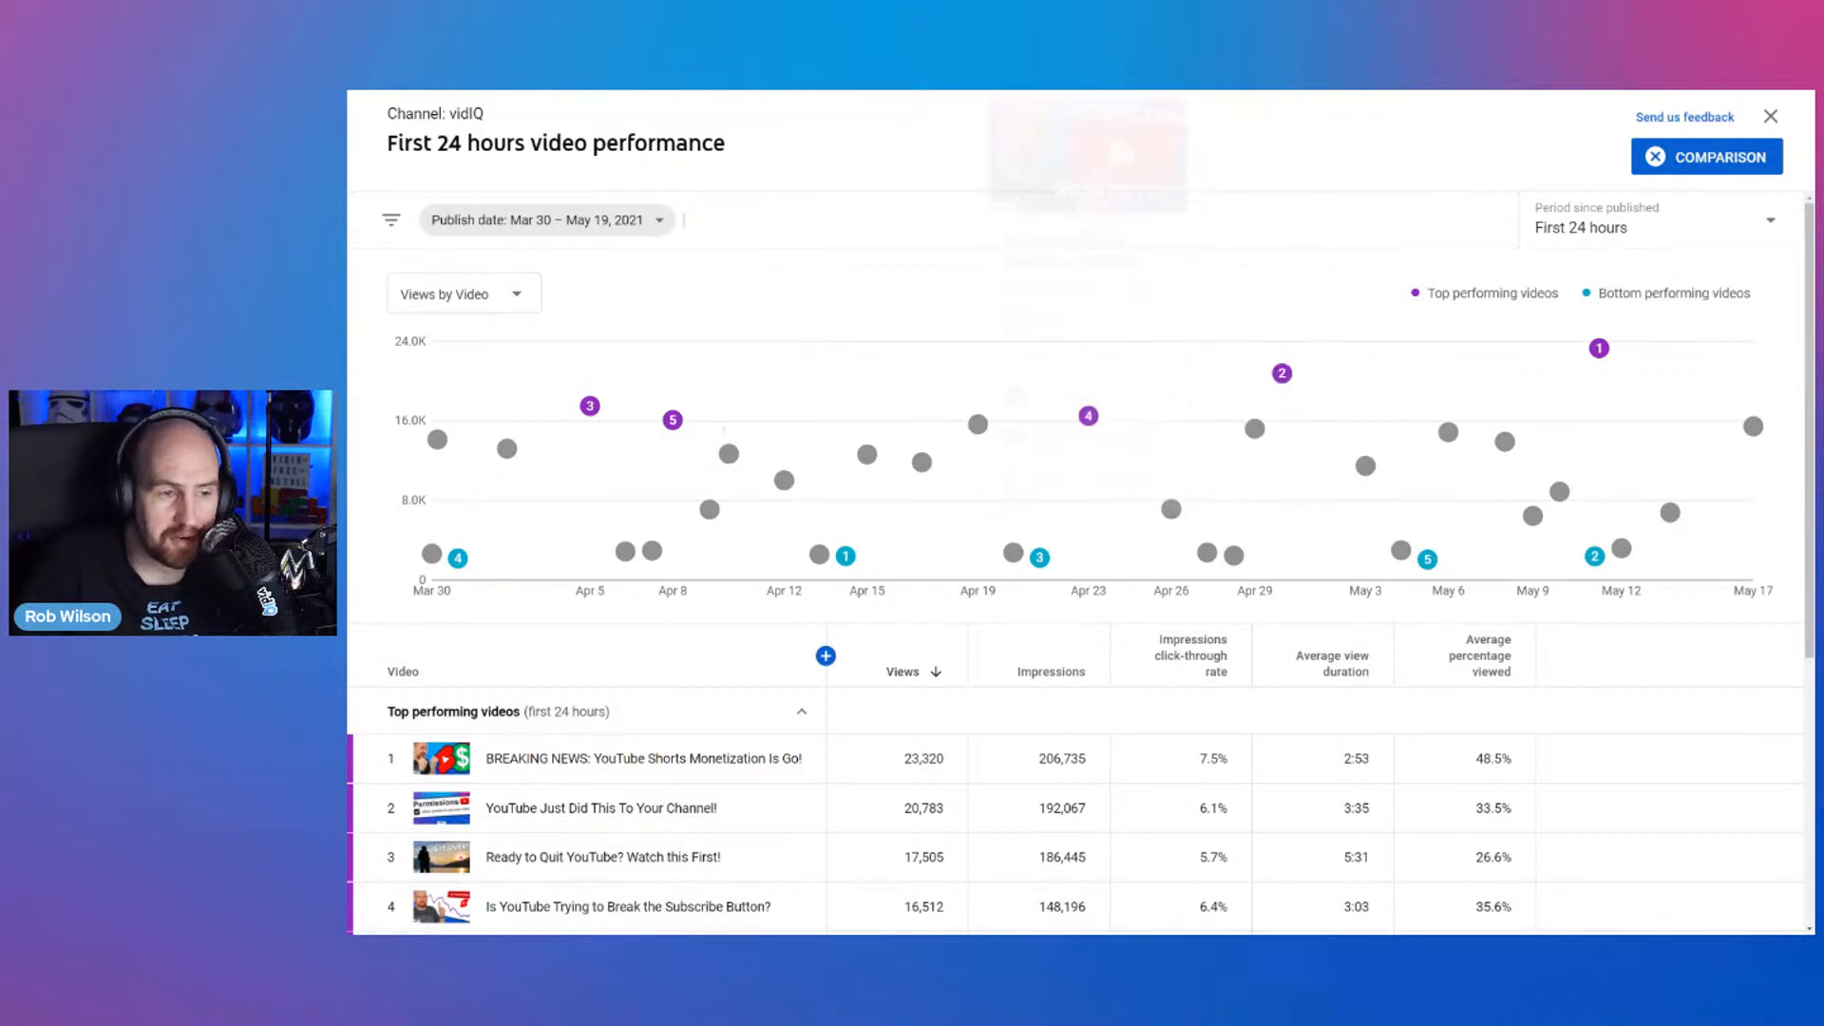
mouse_move(673, 421)
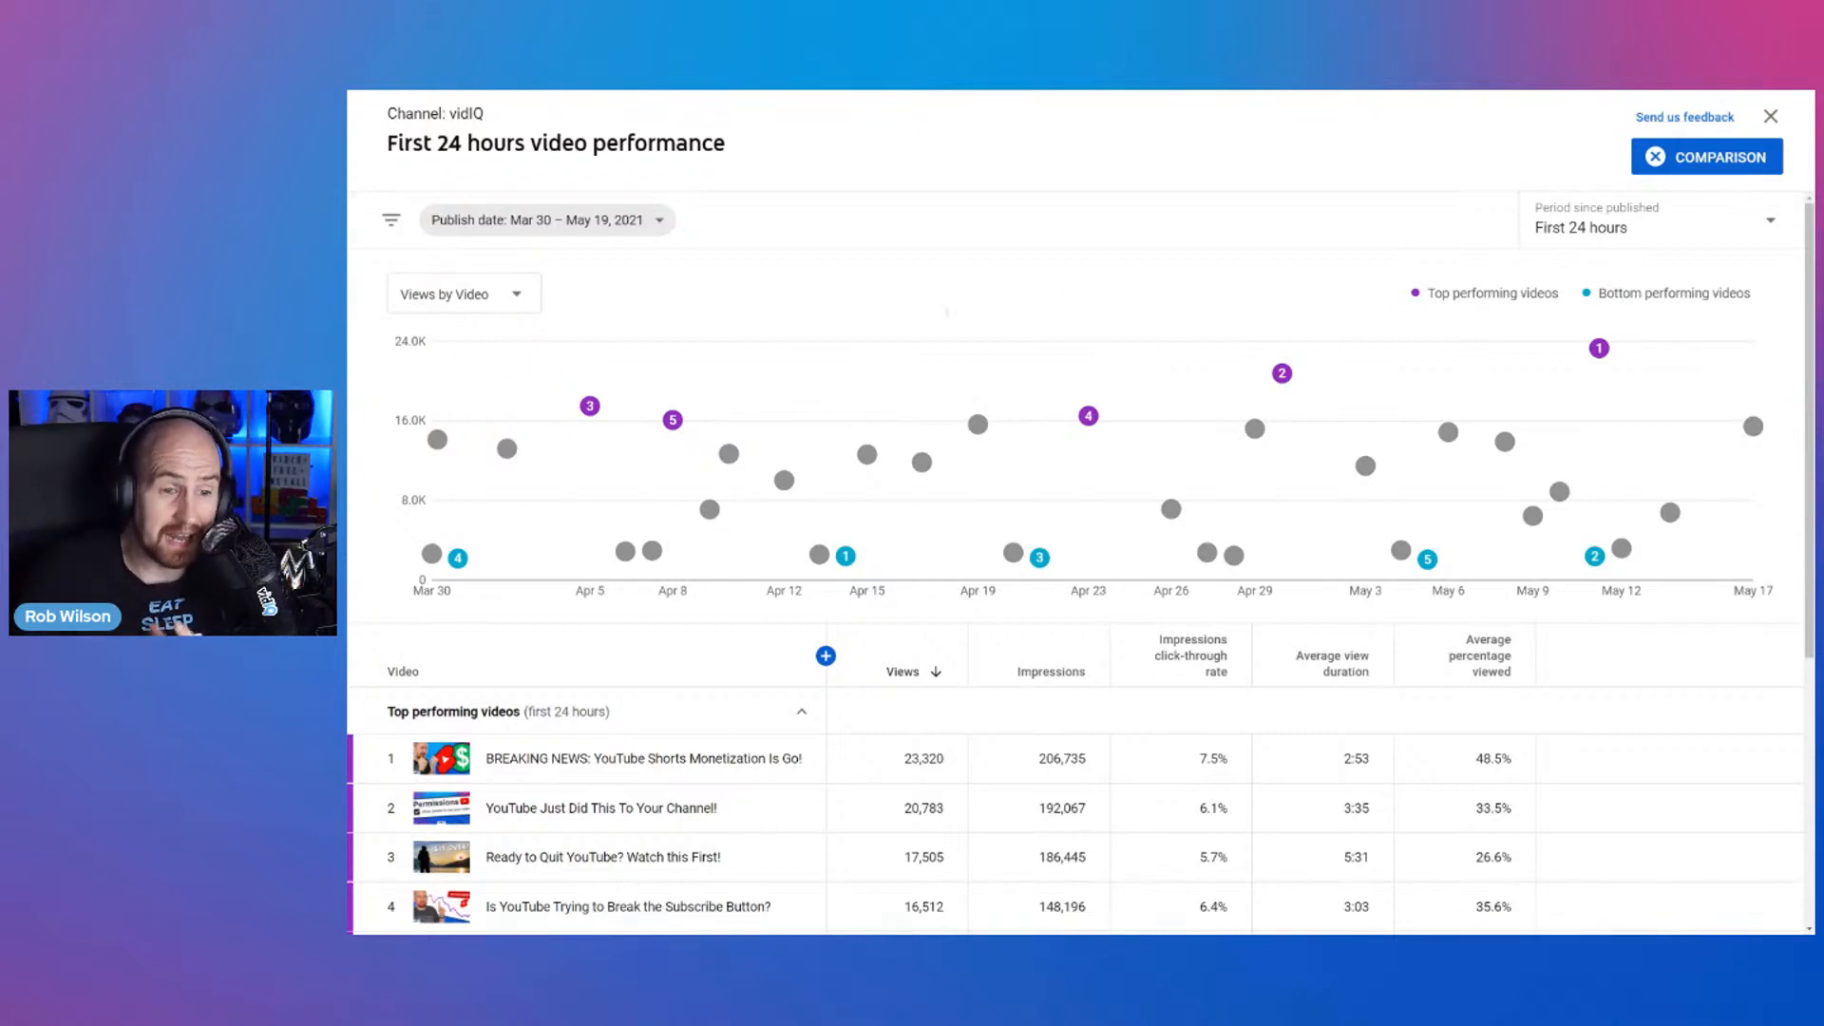
- Rank the first 24 hours videos by impressions click-through rate, and after that by average view duration
scroll(1080, 563, down, 2)
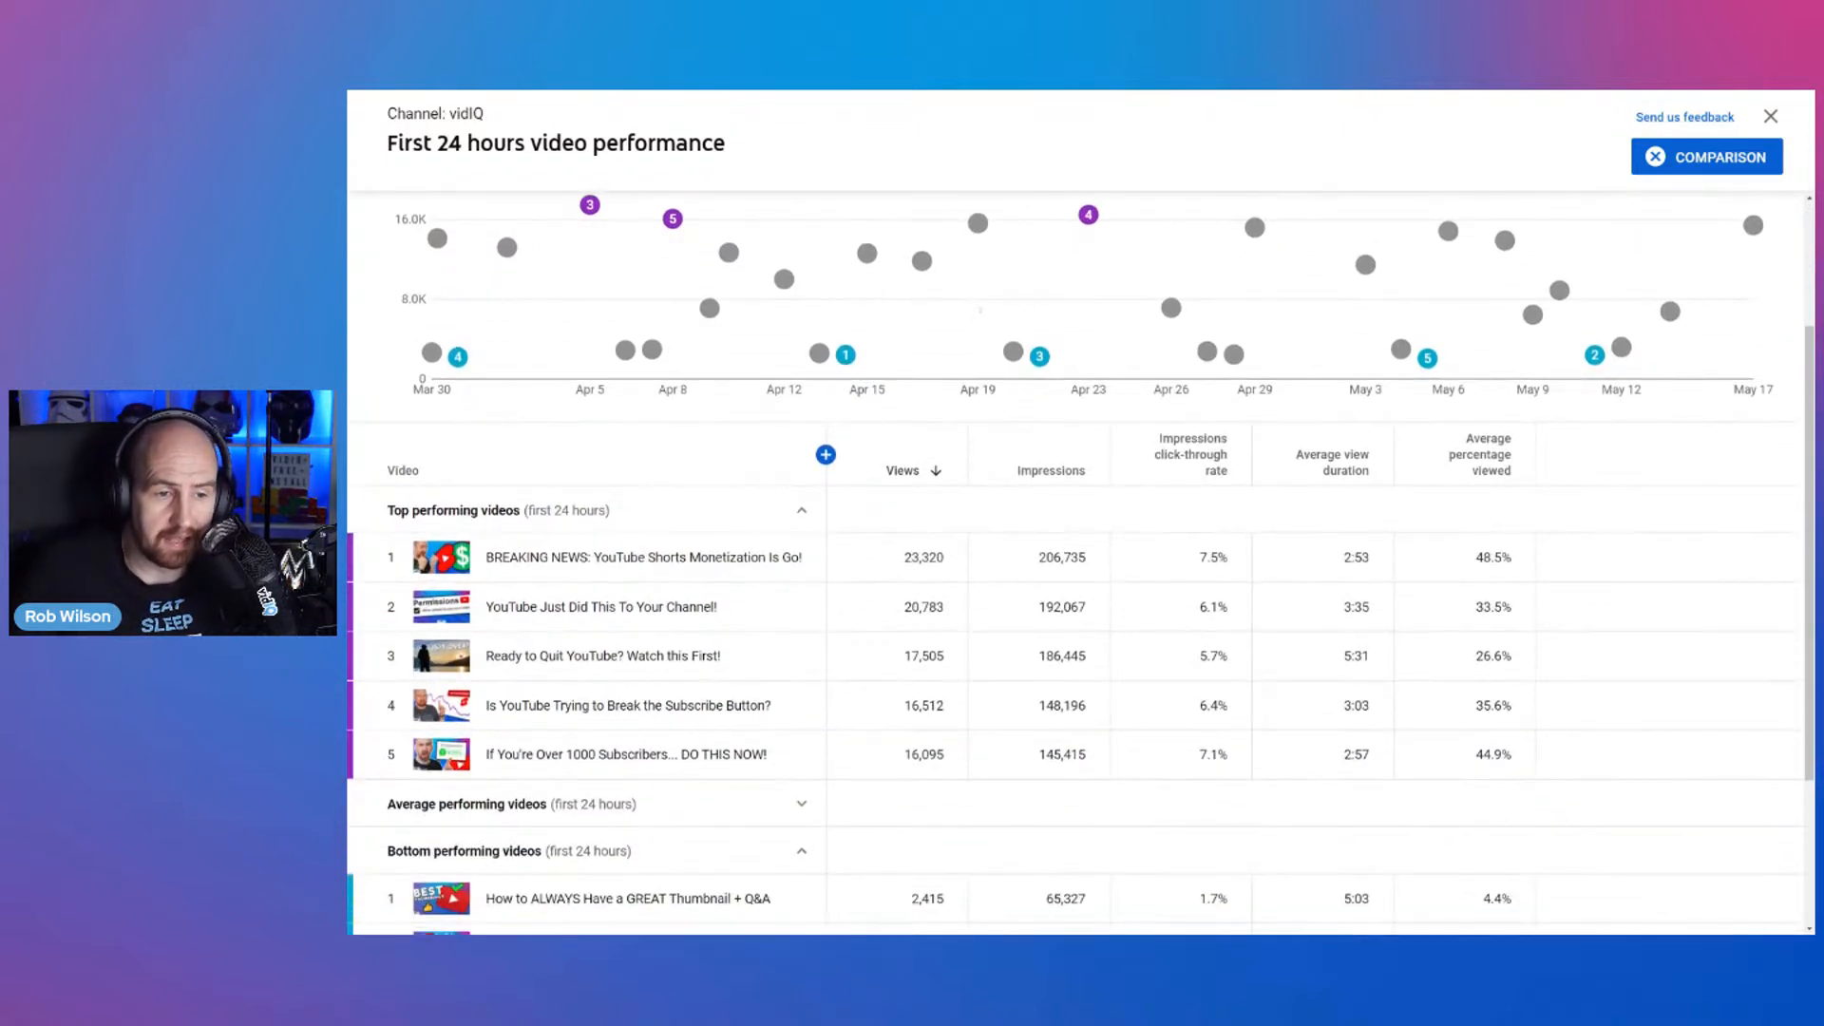
click(1199, 454)
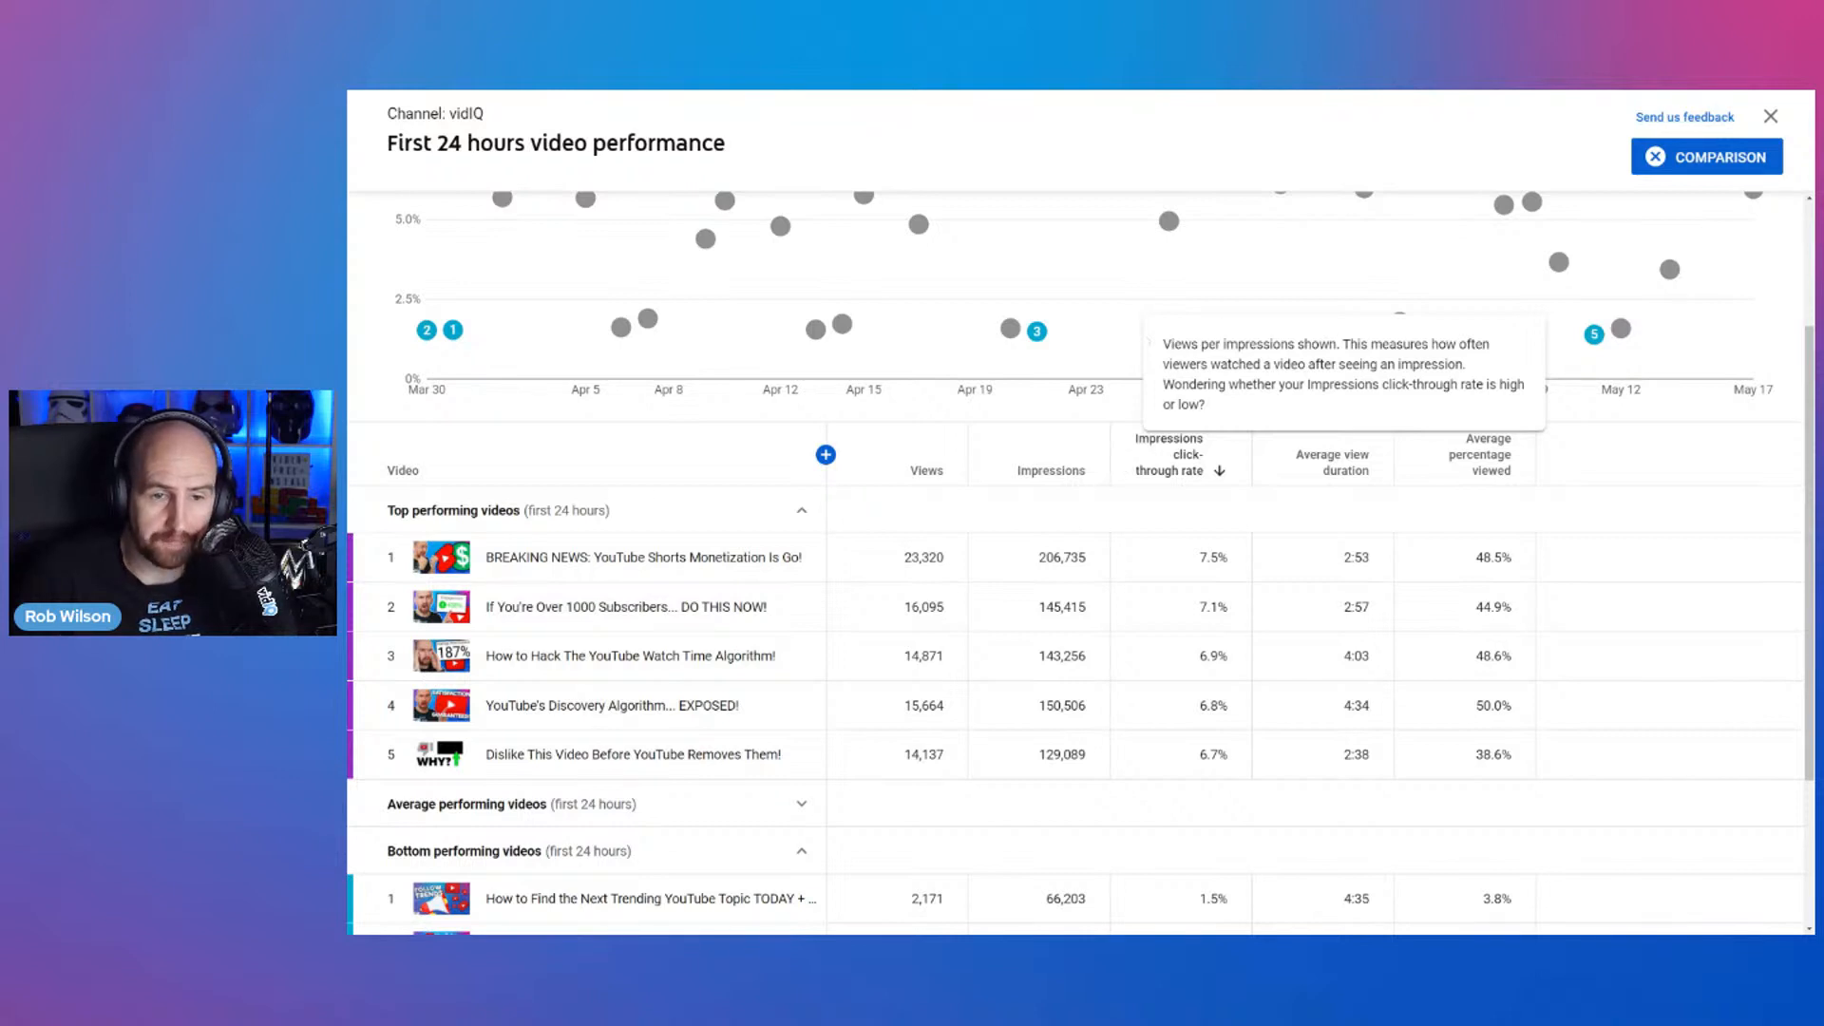
scroll(1074, 560, up, 2)
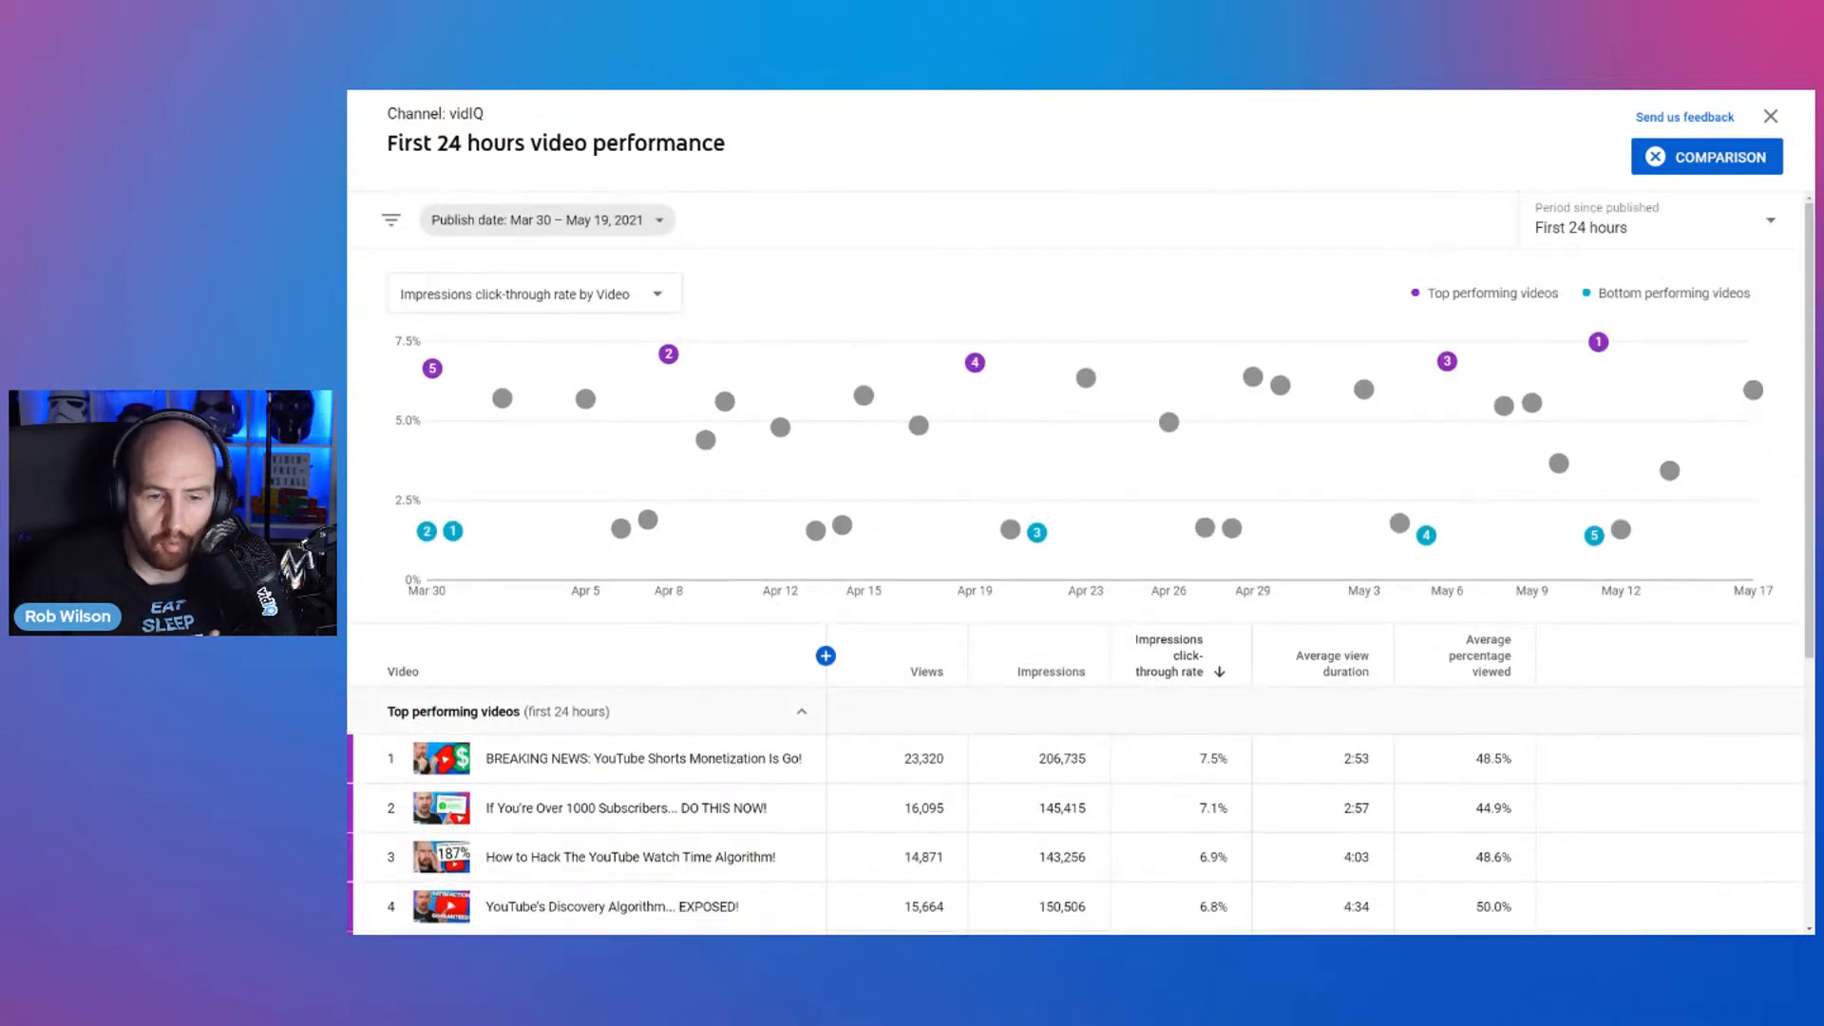
click(1357, 671)
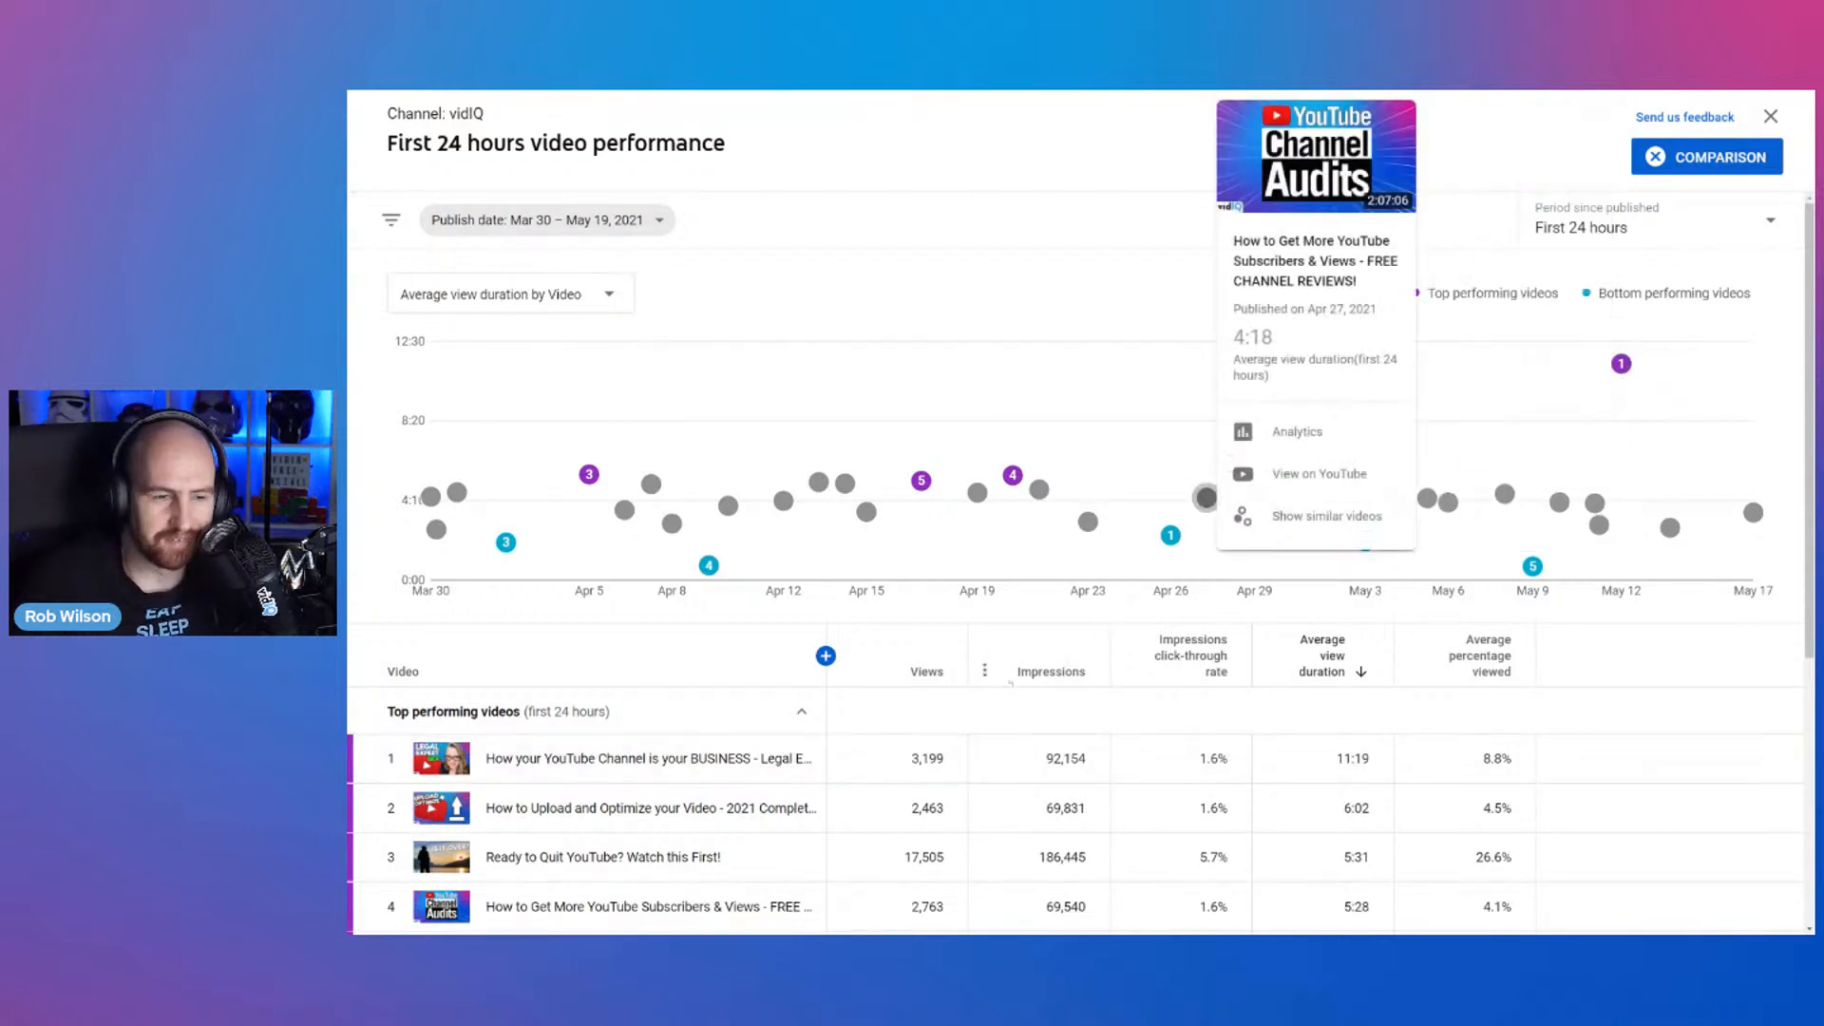
- Rank the videos by views again, expand and review the average performing group, and close the report
click(914, 671)
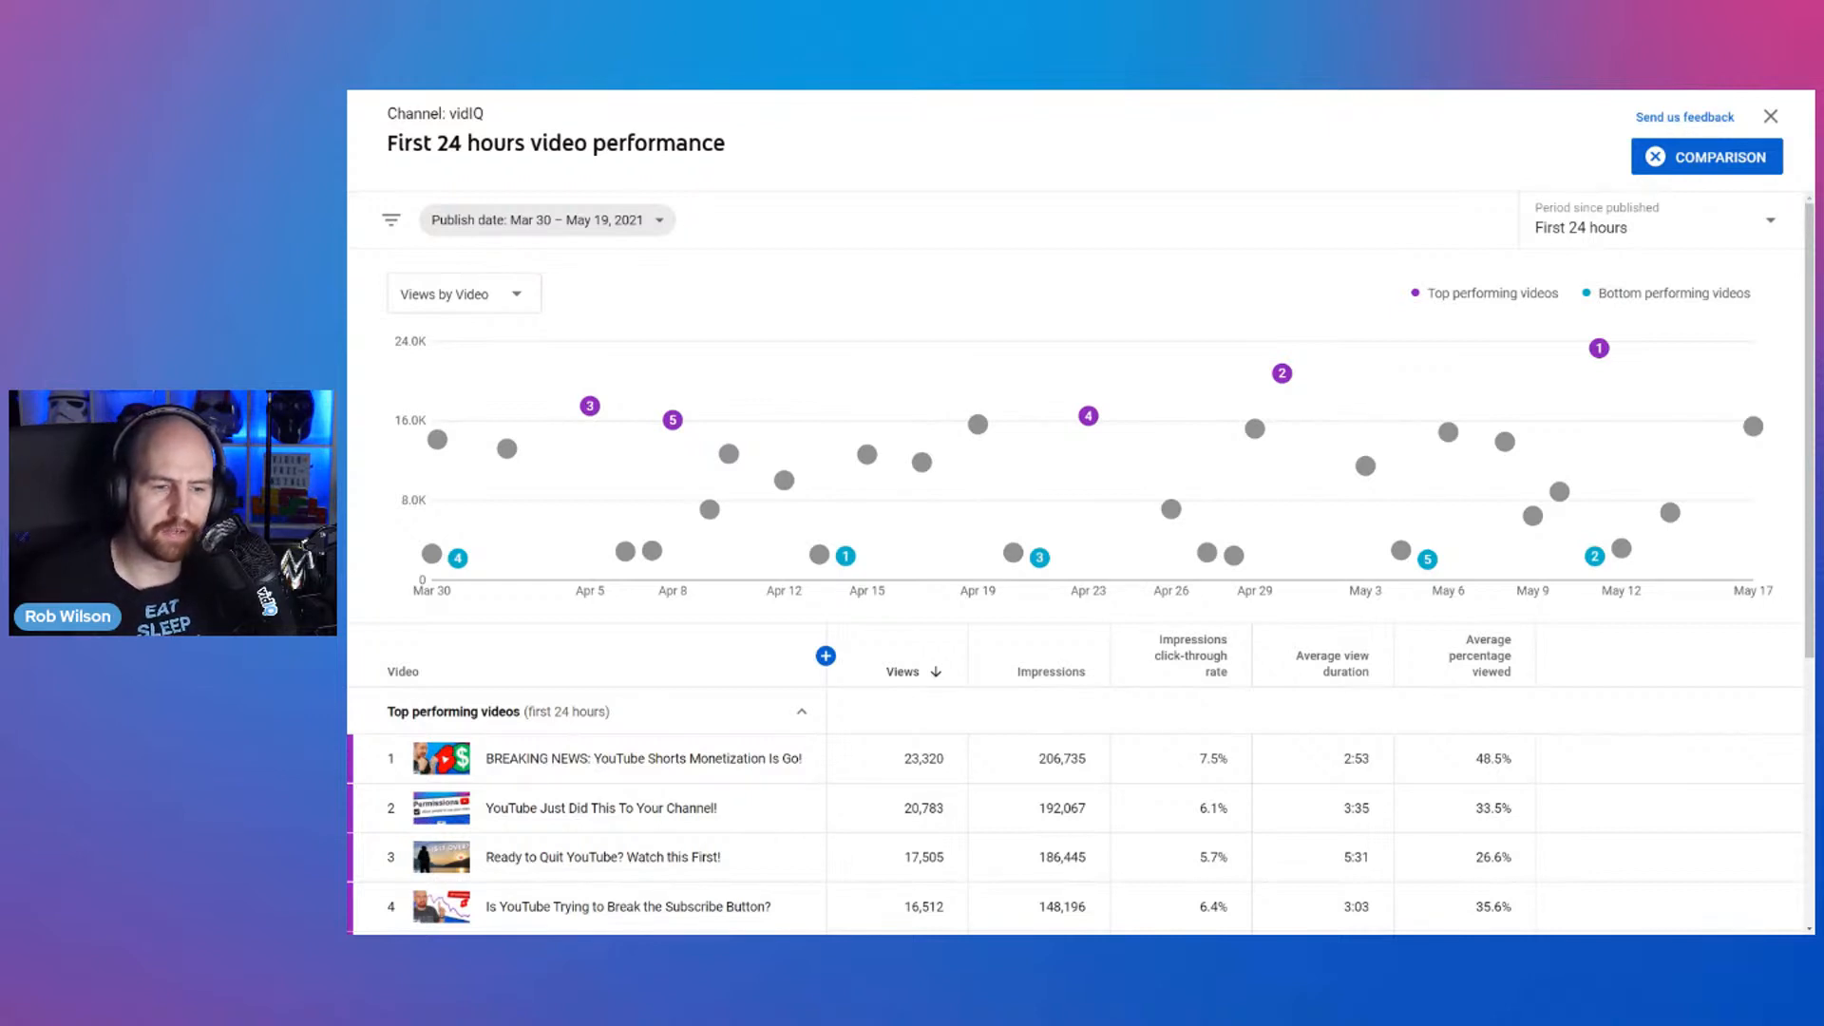
scroll(1326, 282, down, 1)
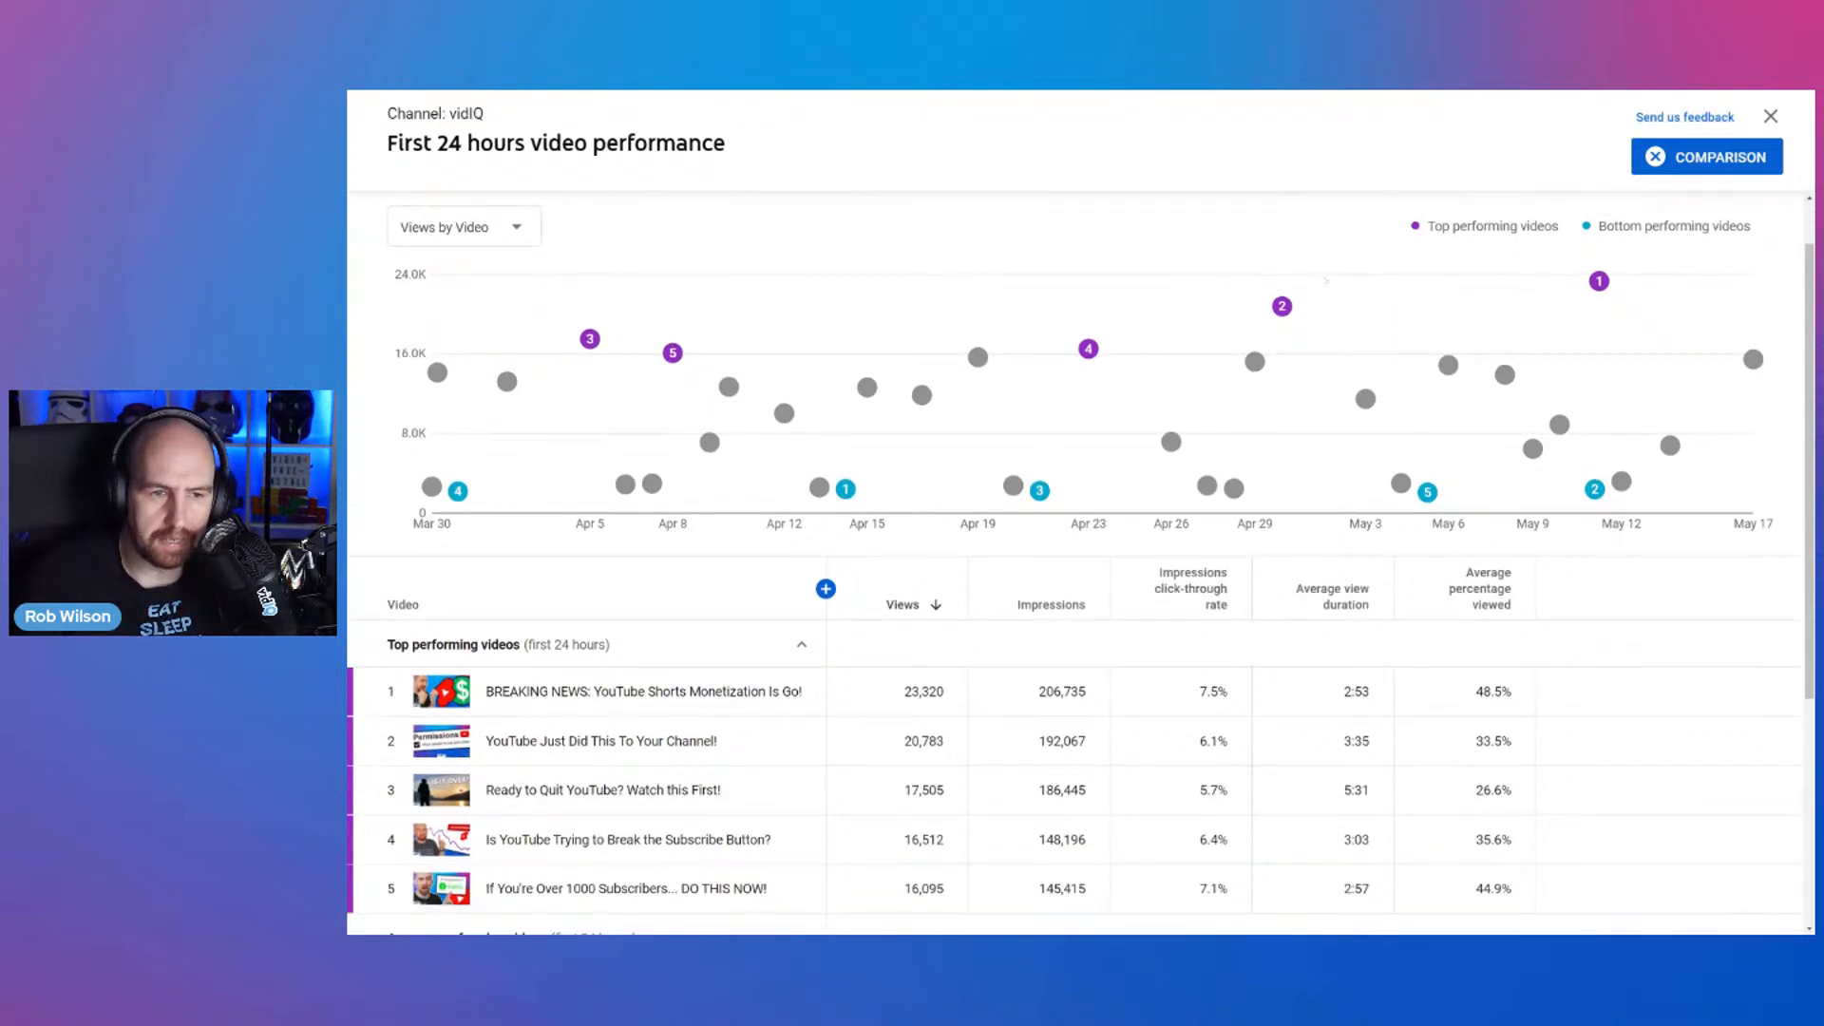
scroll(1326, 281, down, 3)
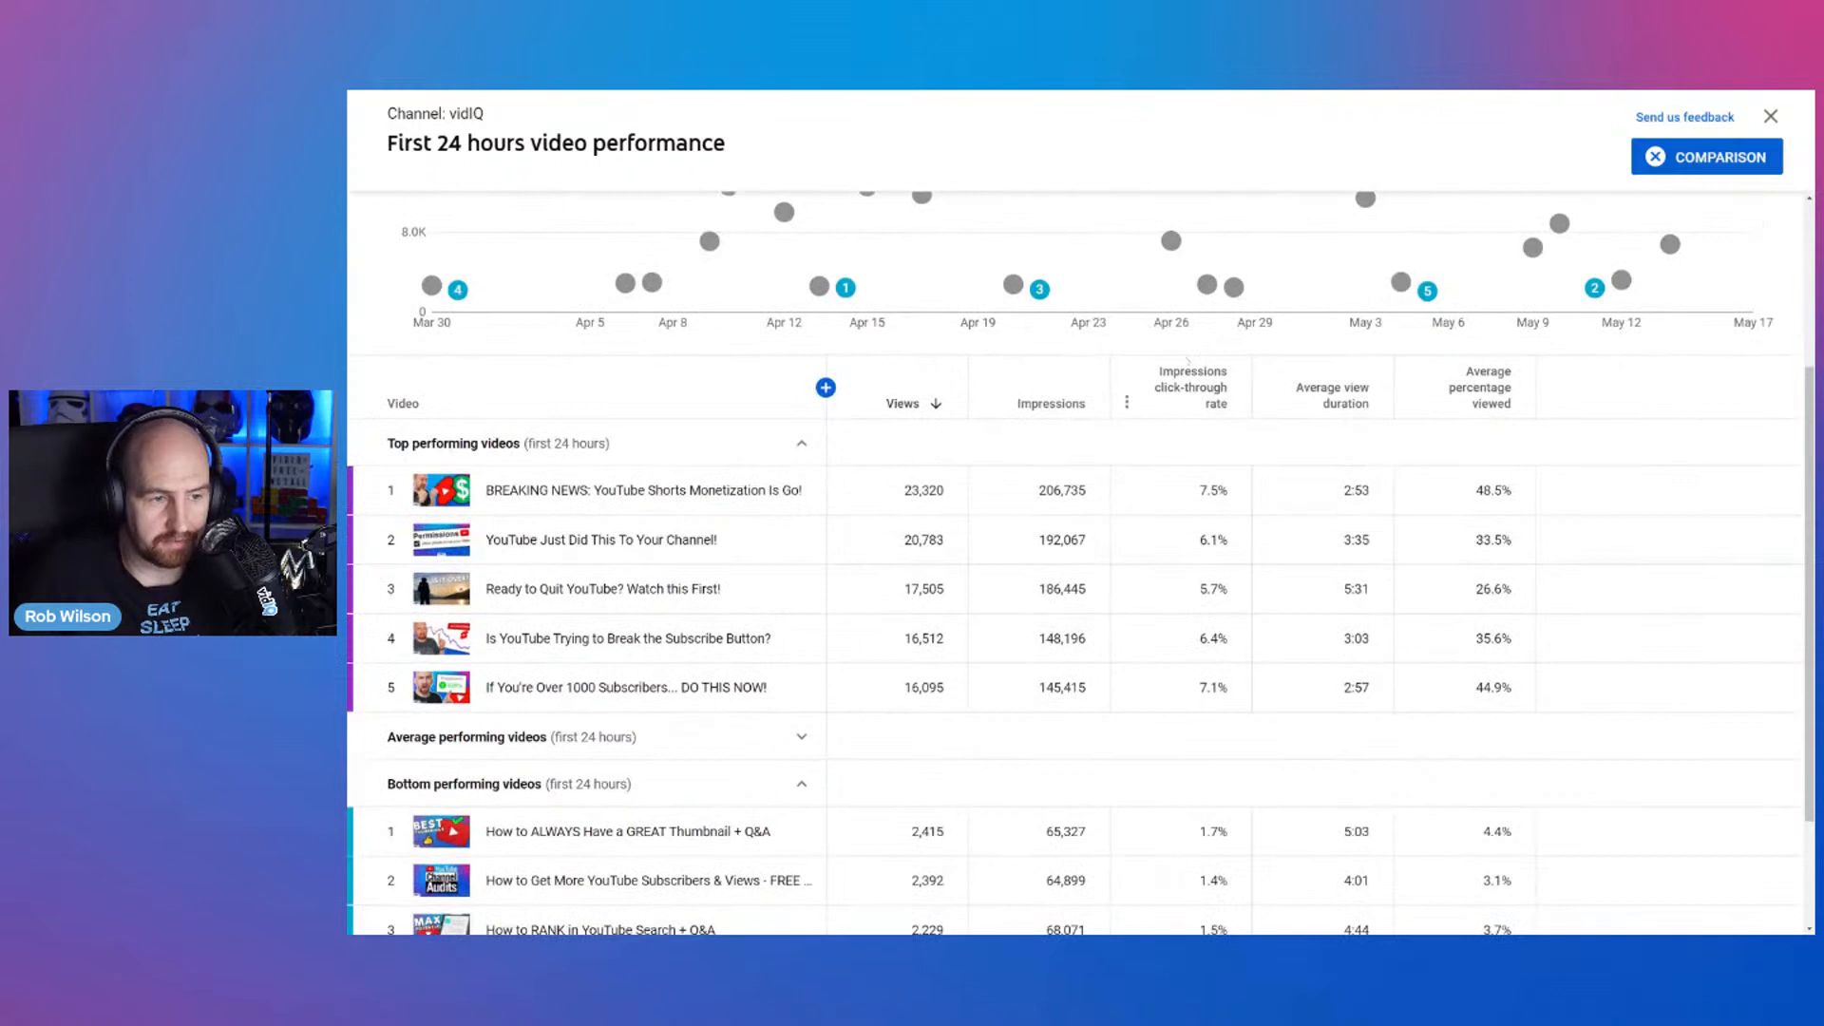
scroll(1187, 360, down, 3)
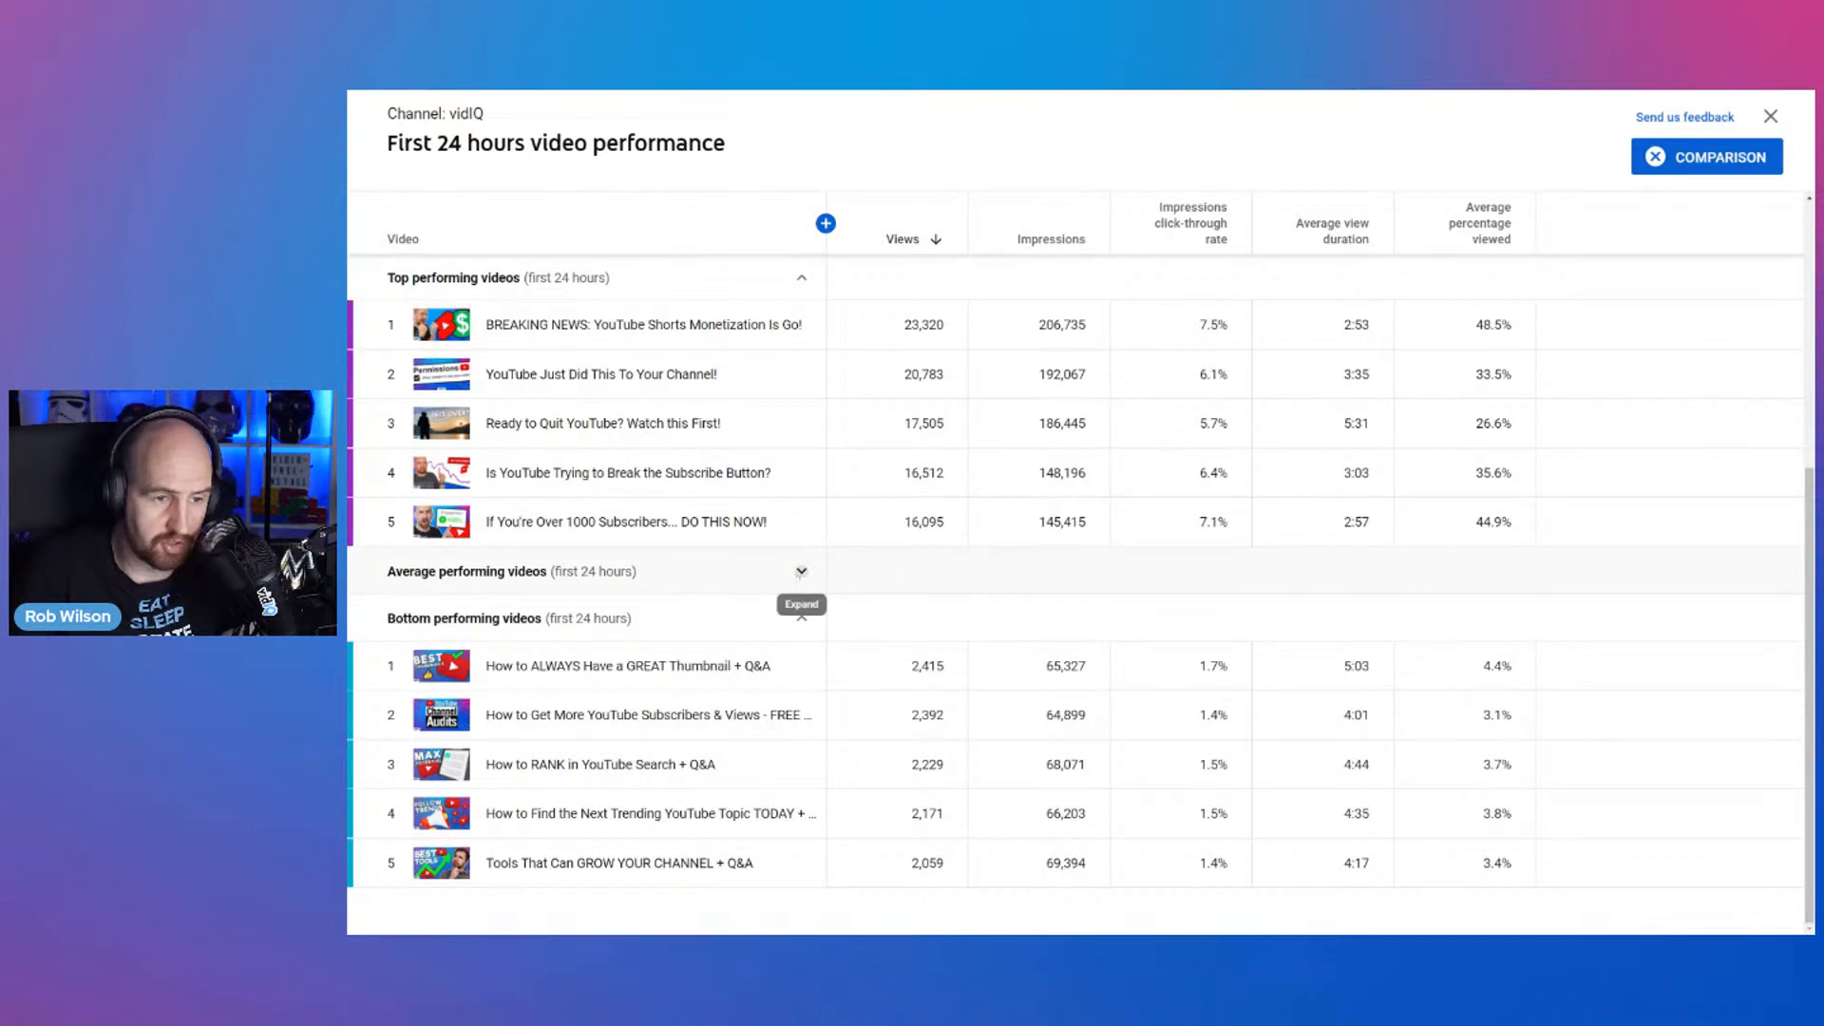
click(801, 571)
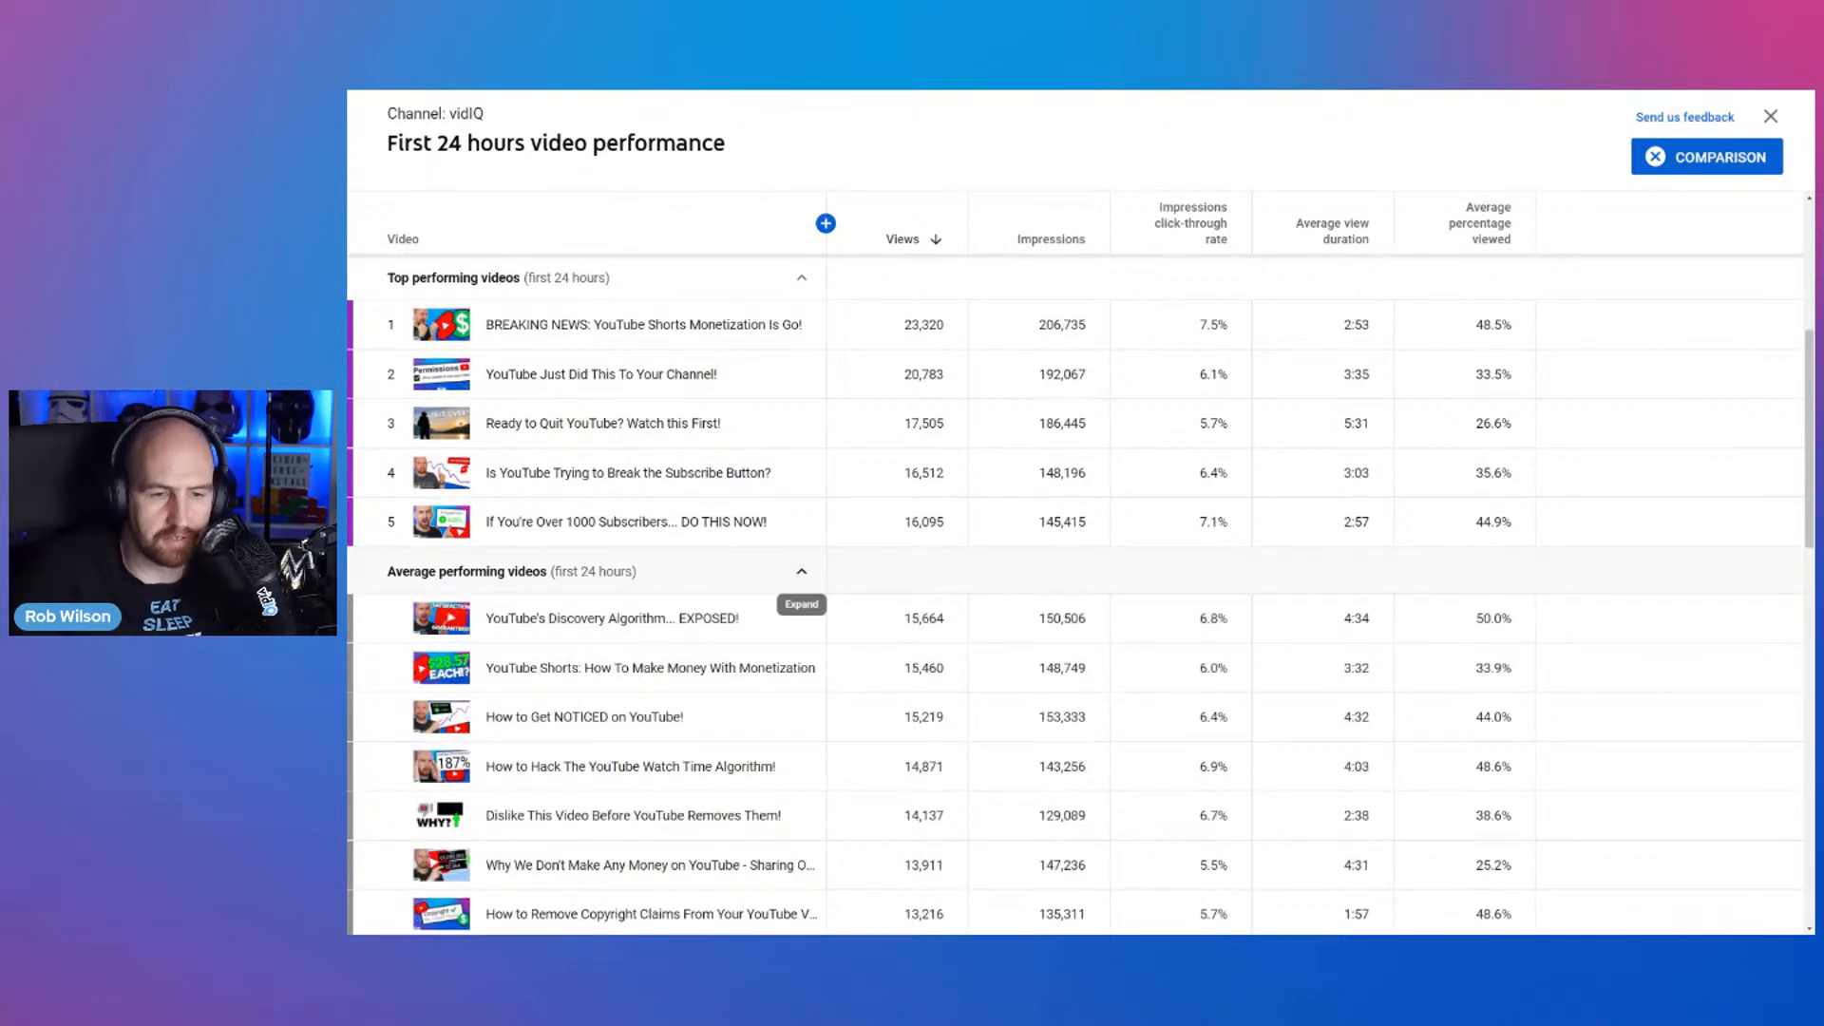
scroll(798, 575, down, 2)
mouse_move(797, 576)
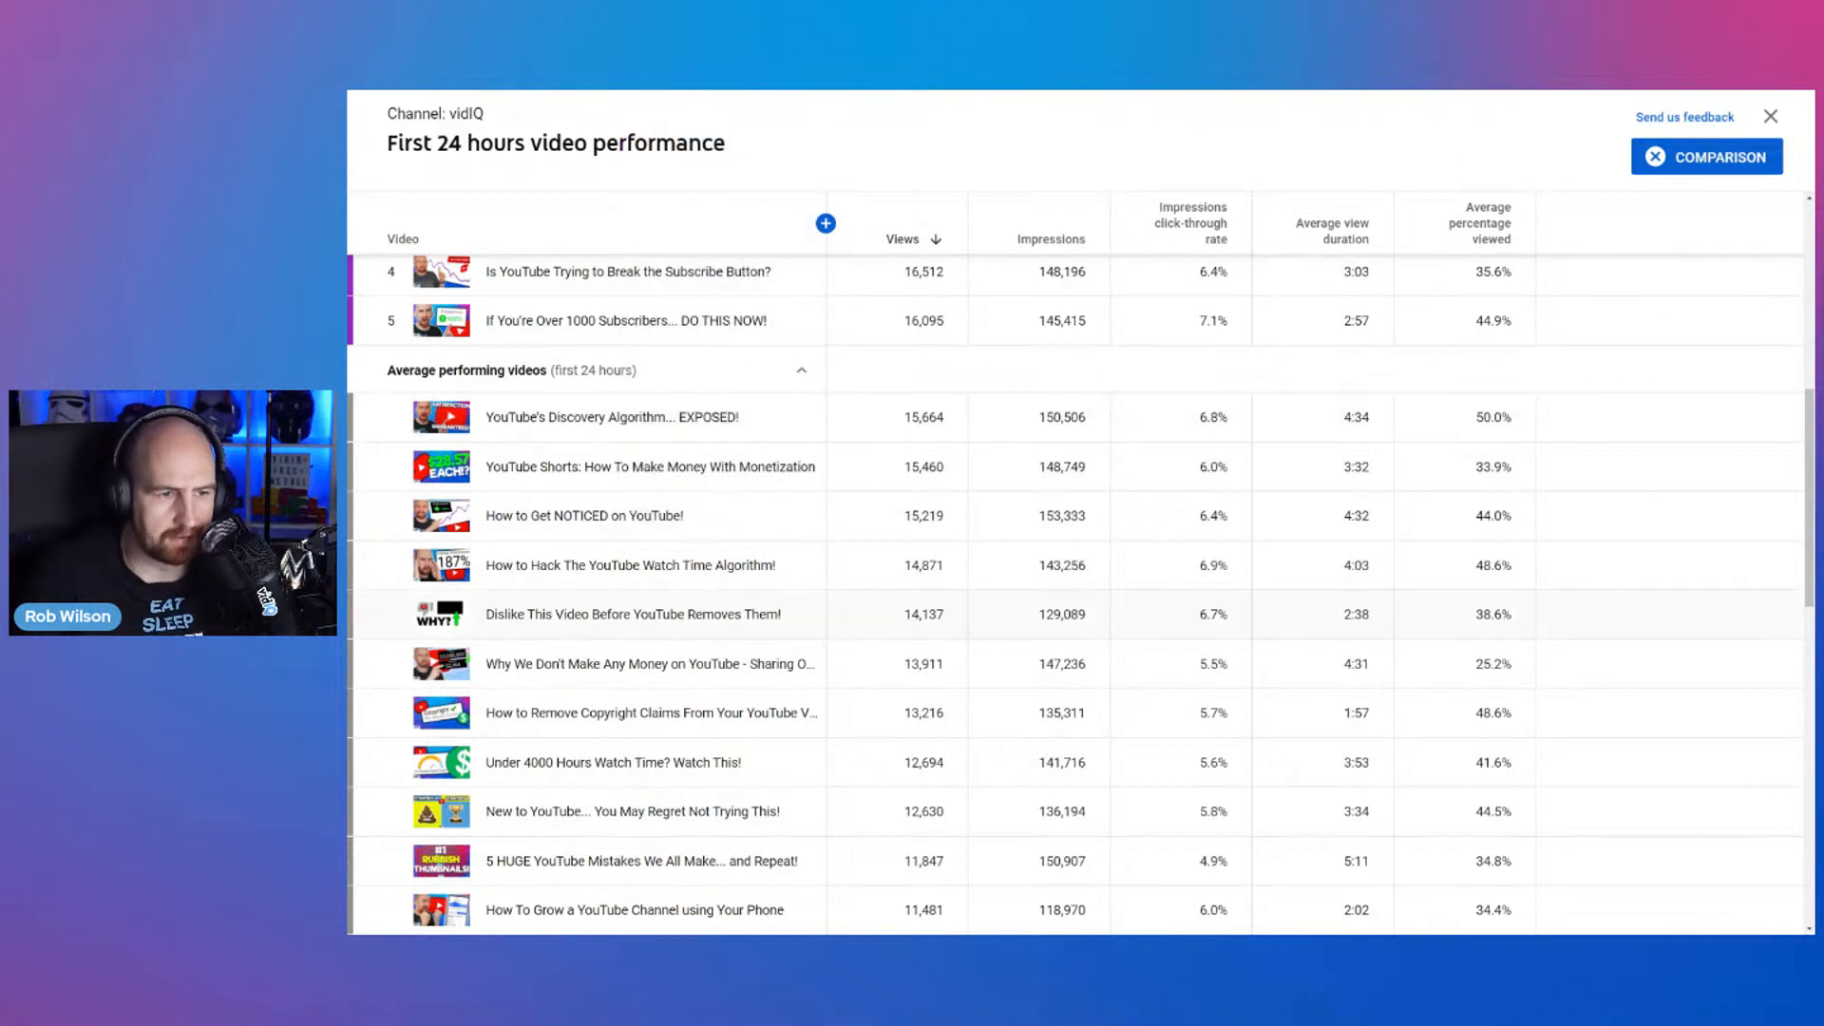
mouse_move(662, 573)
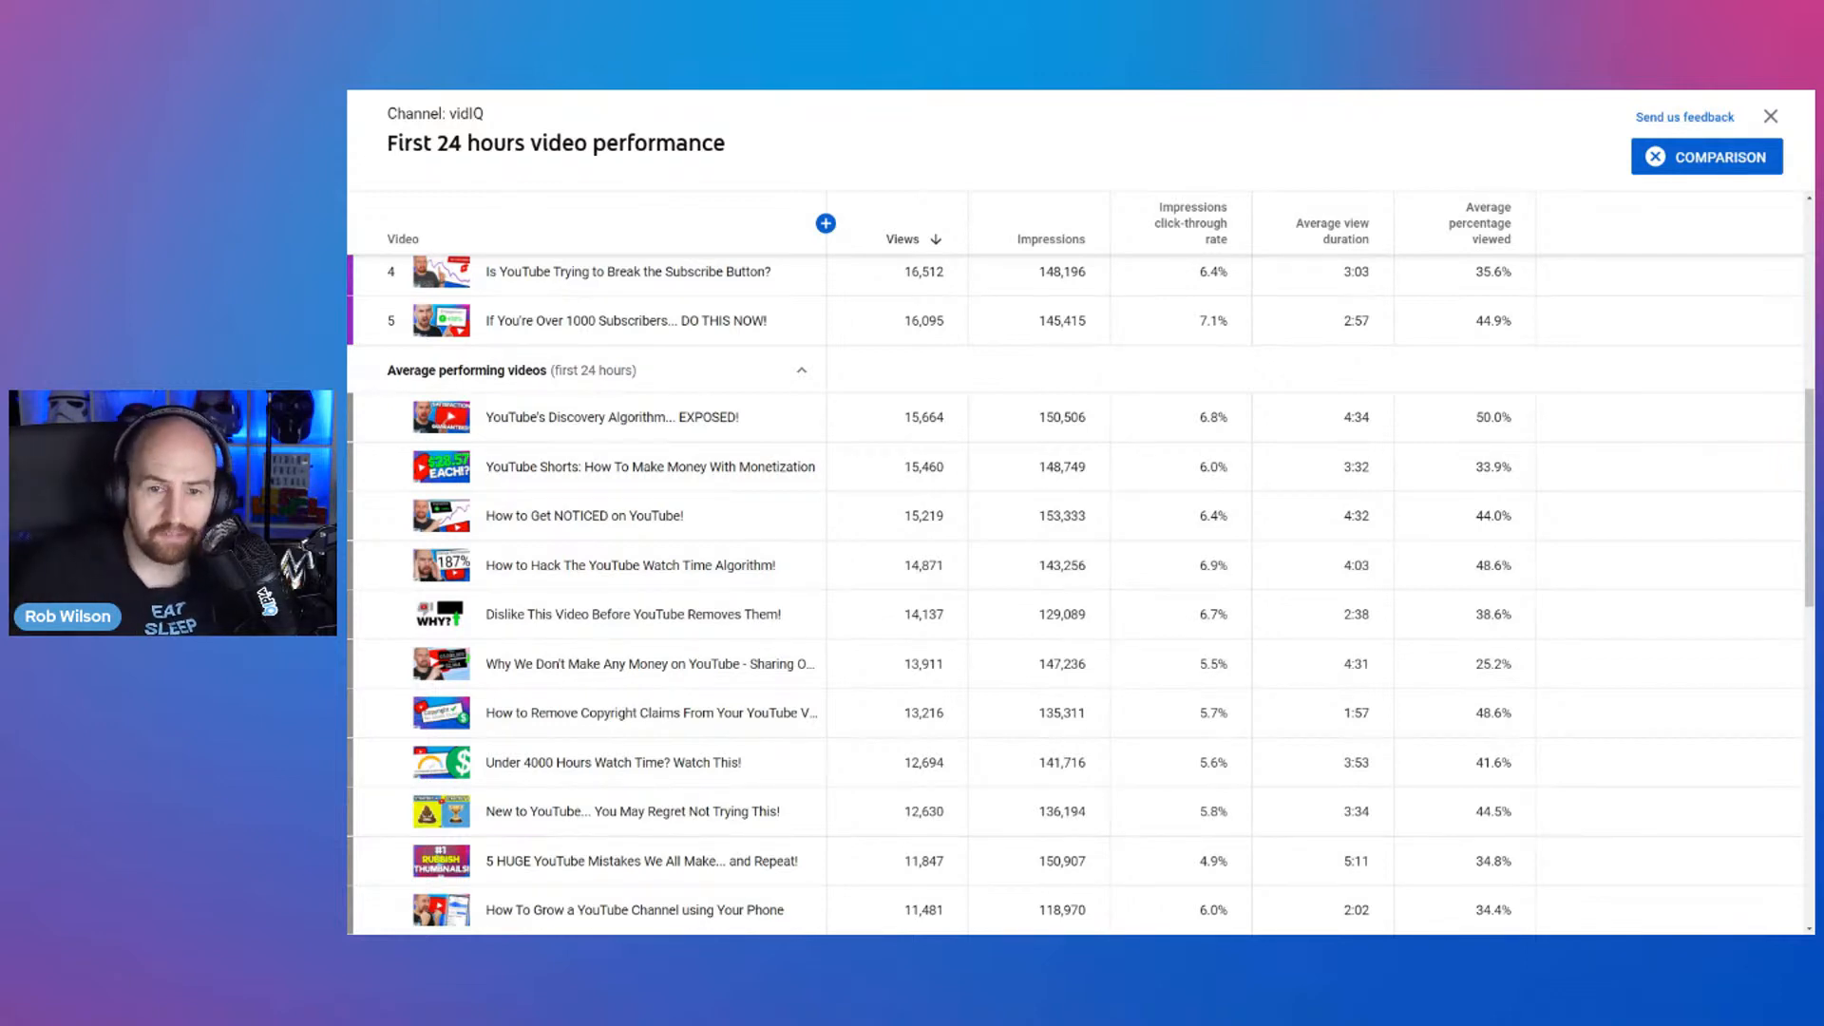
click(1771, 116)
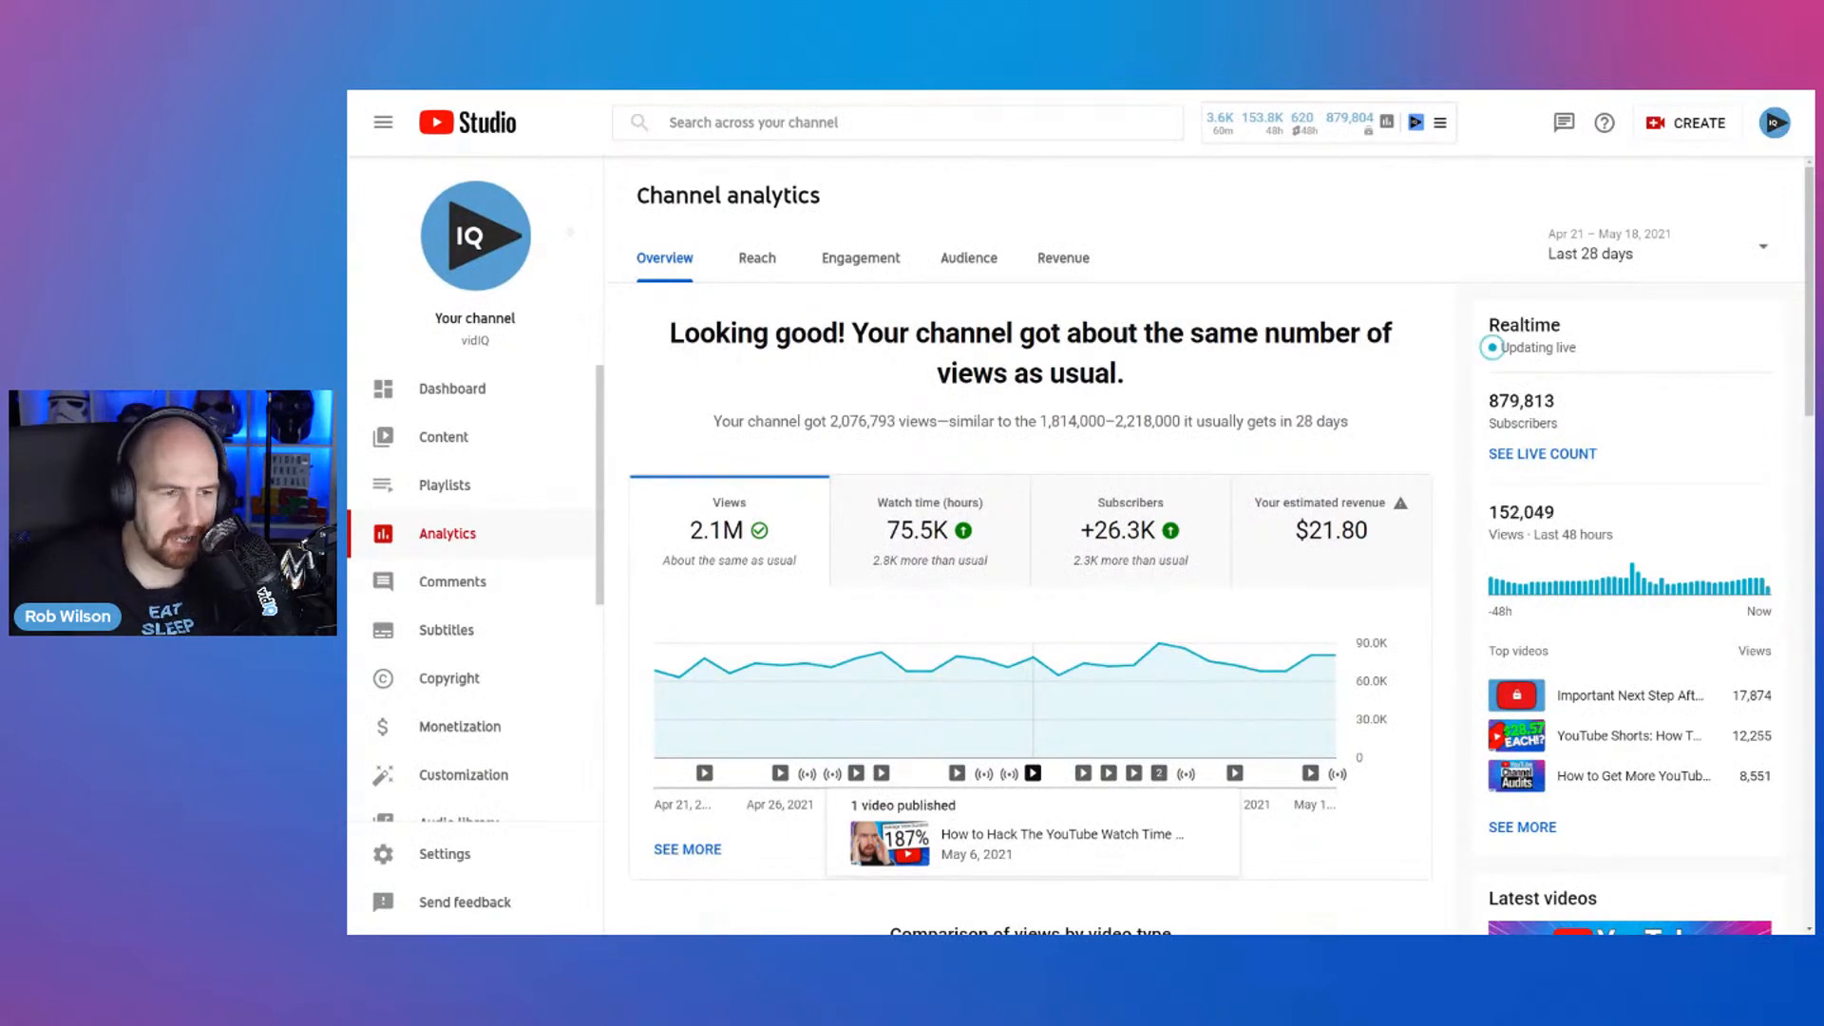
- Reopen the detailed channel analytics report for the last 28 days and examine the views by traffic source
click(445, 485)
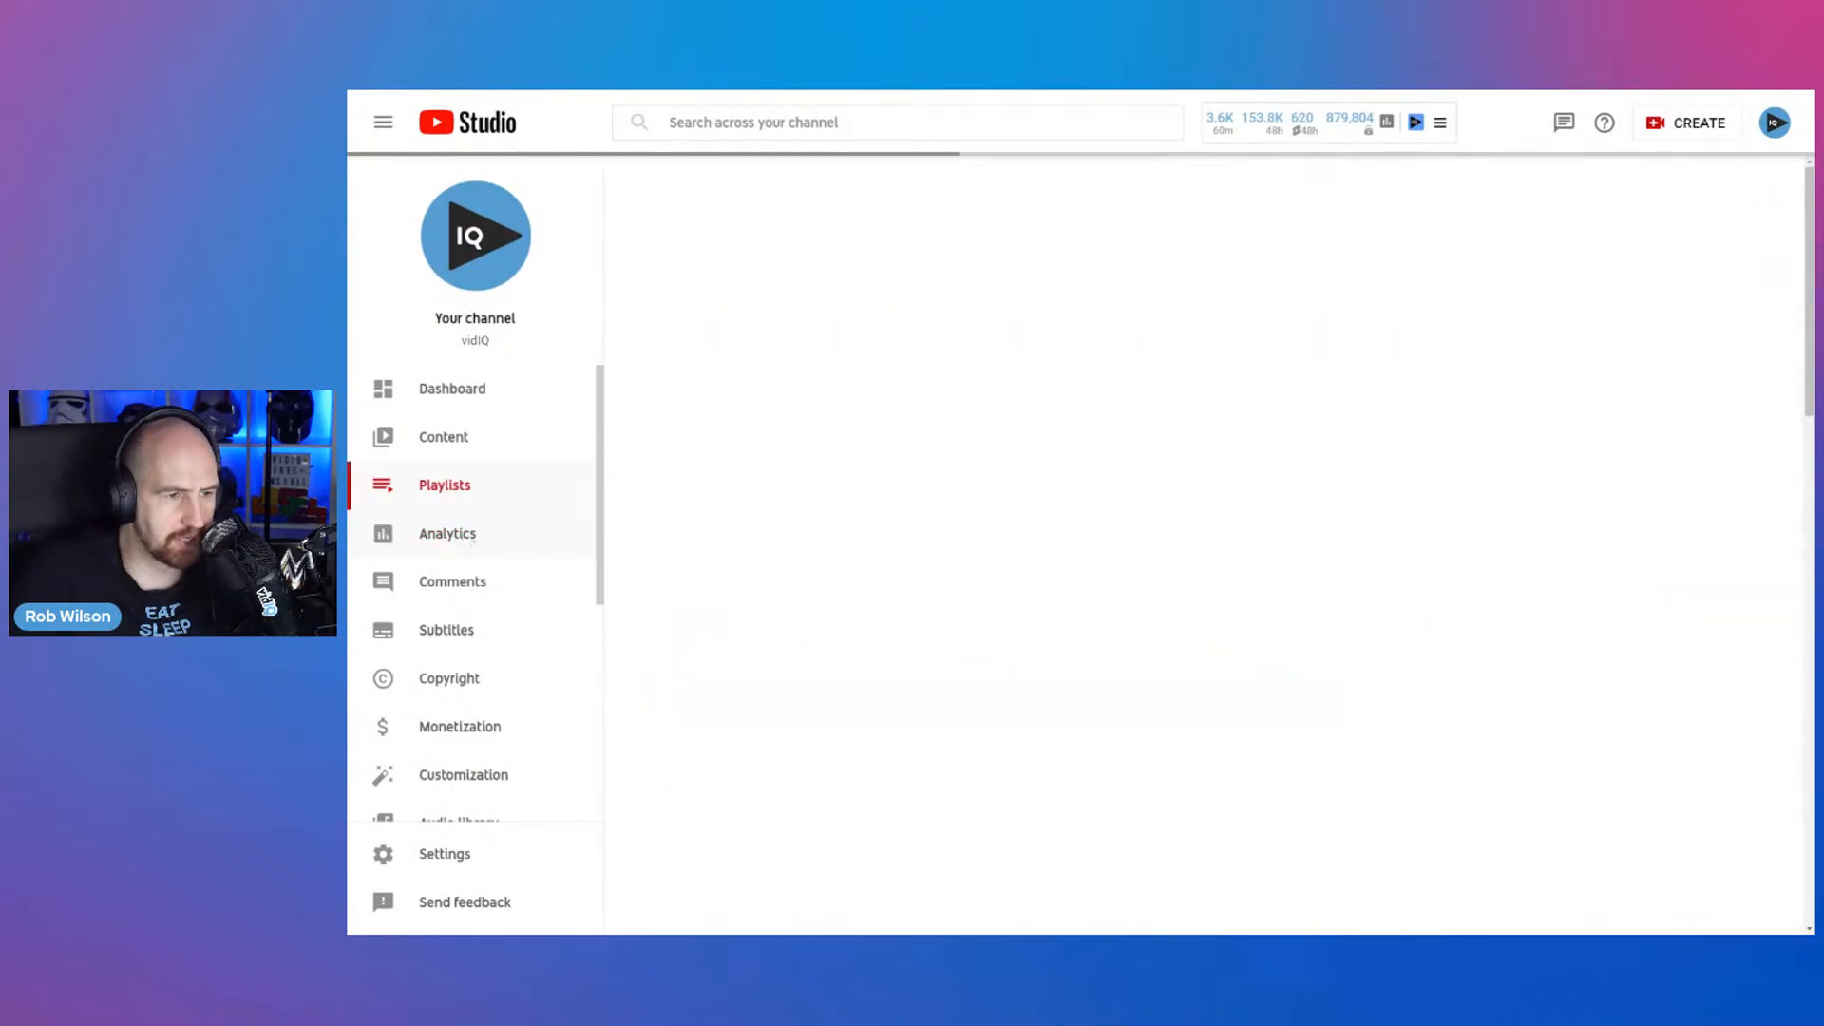
click(447, 533)
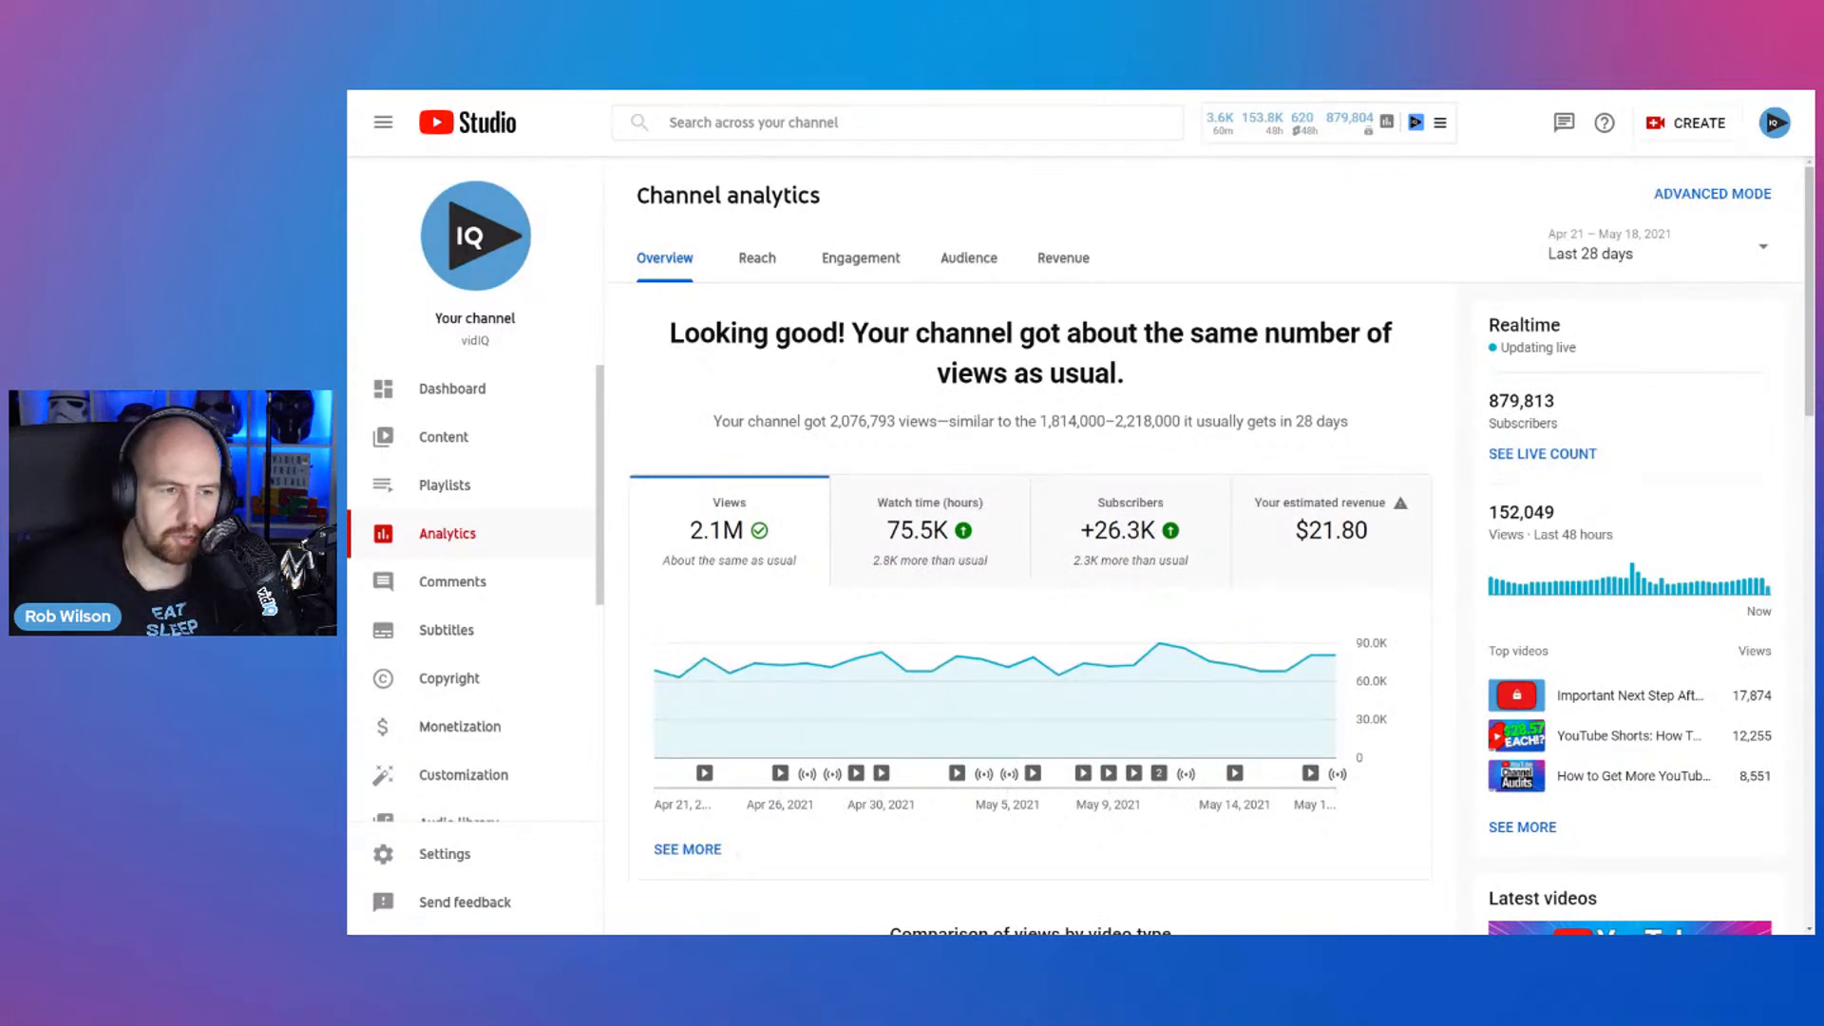
click(688, 848)
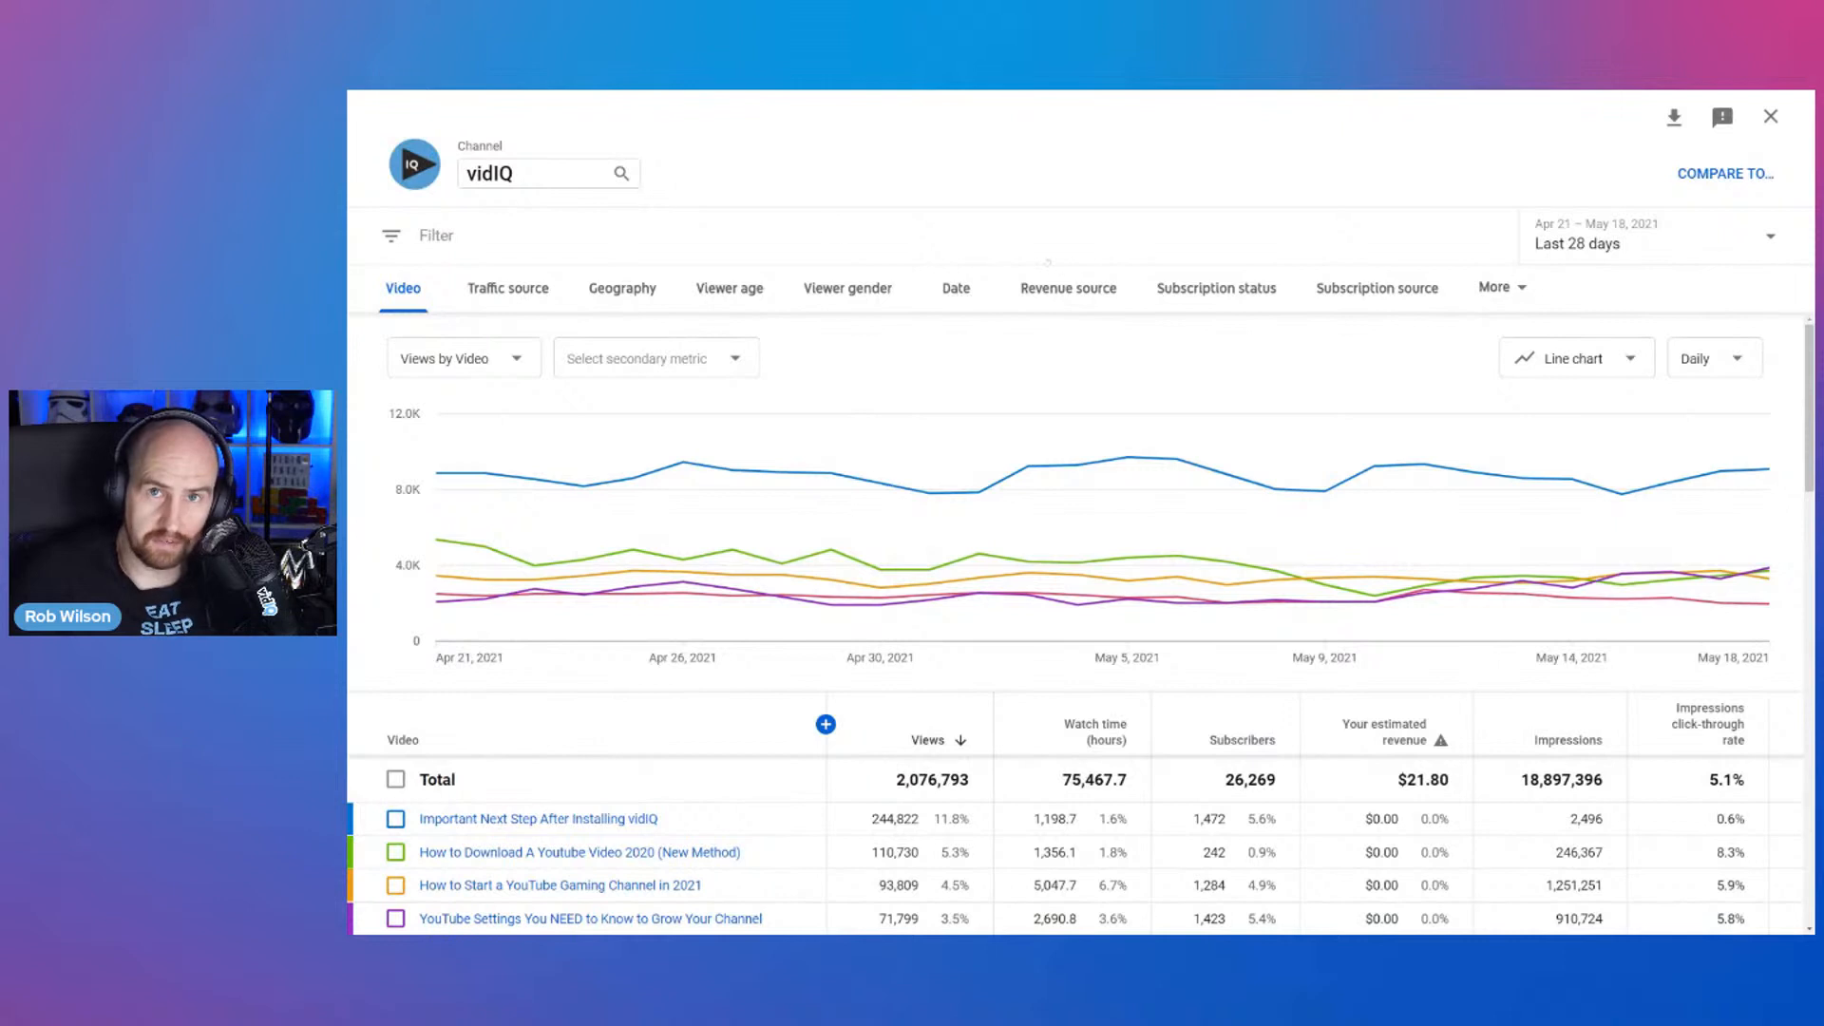
click(518, 287)
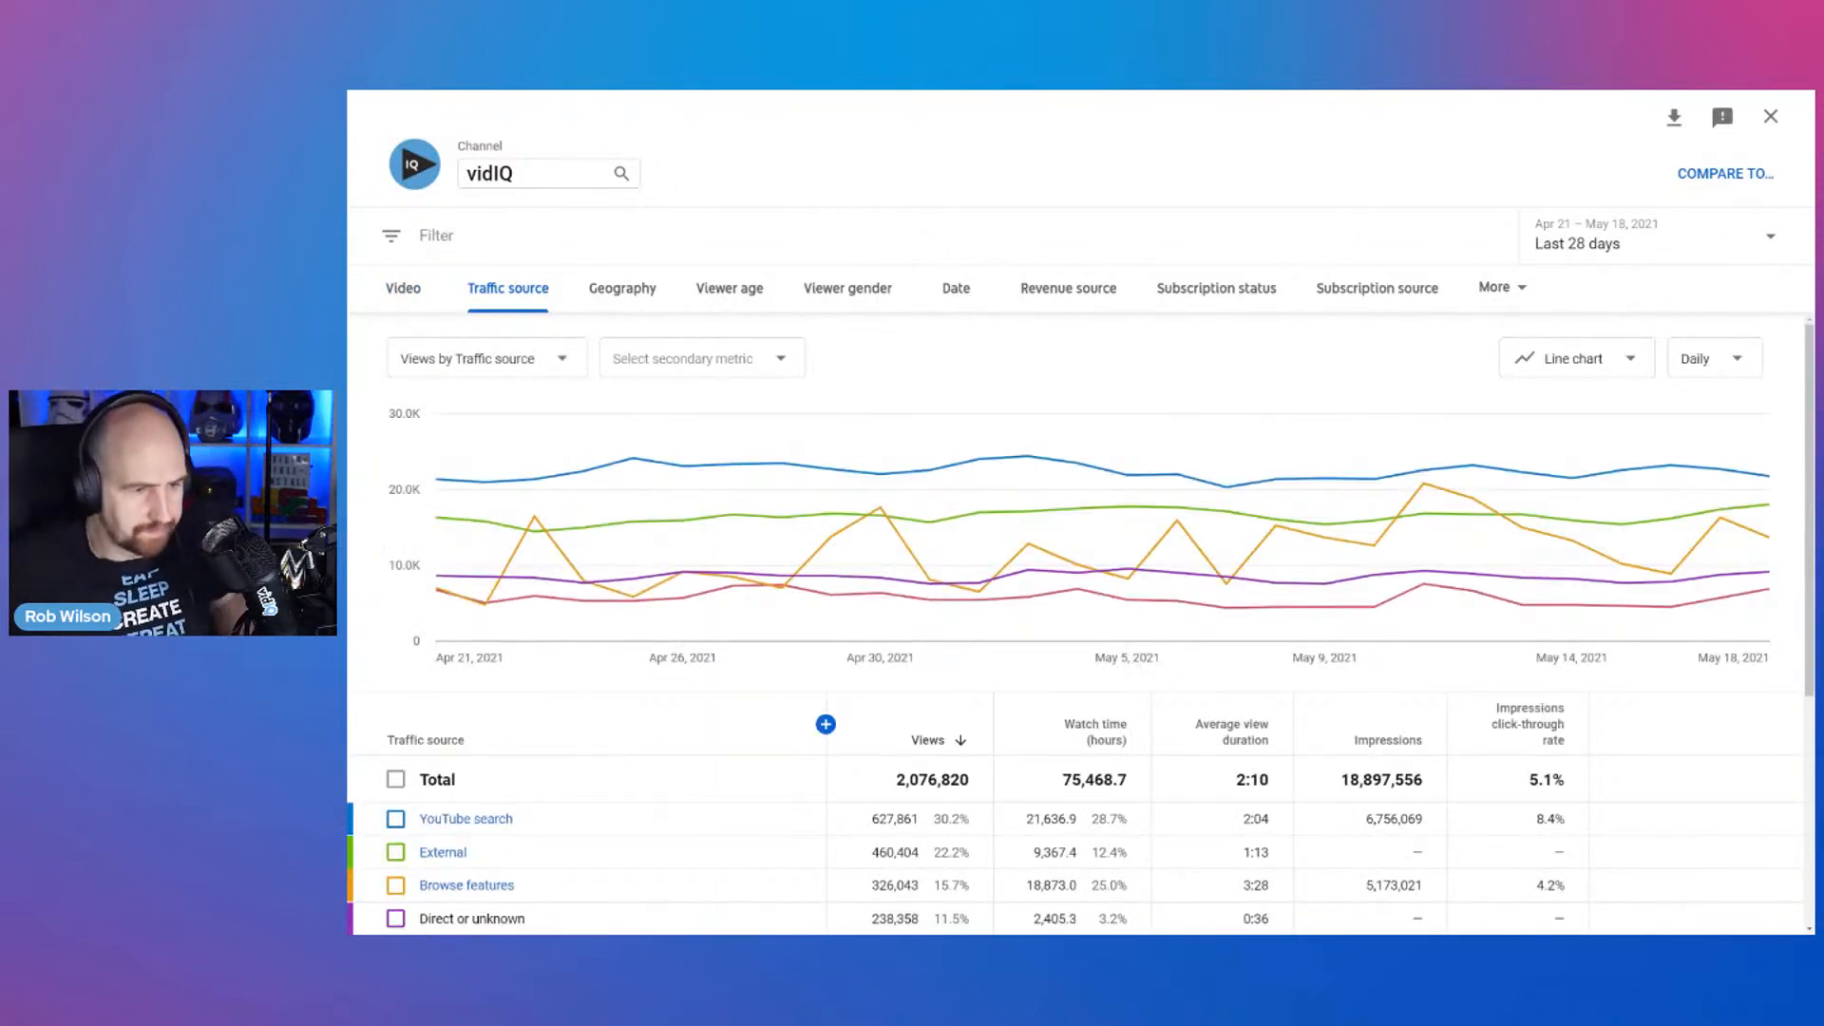
scroll(1080, 622, down, 3)
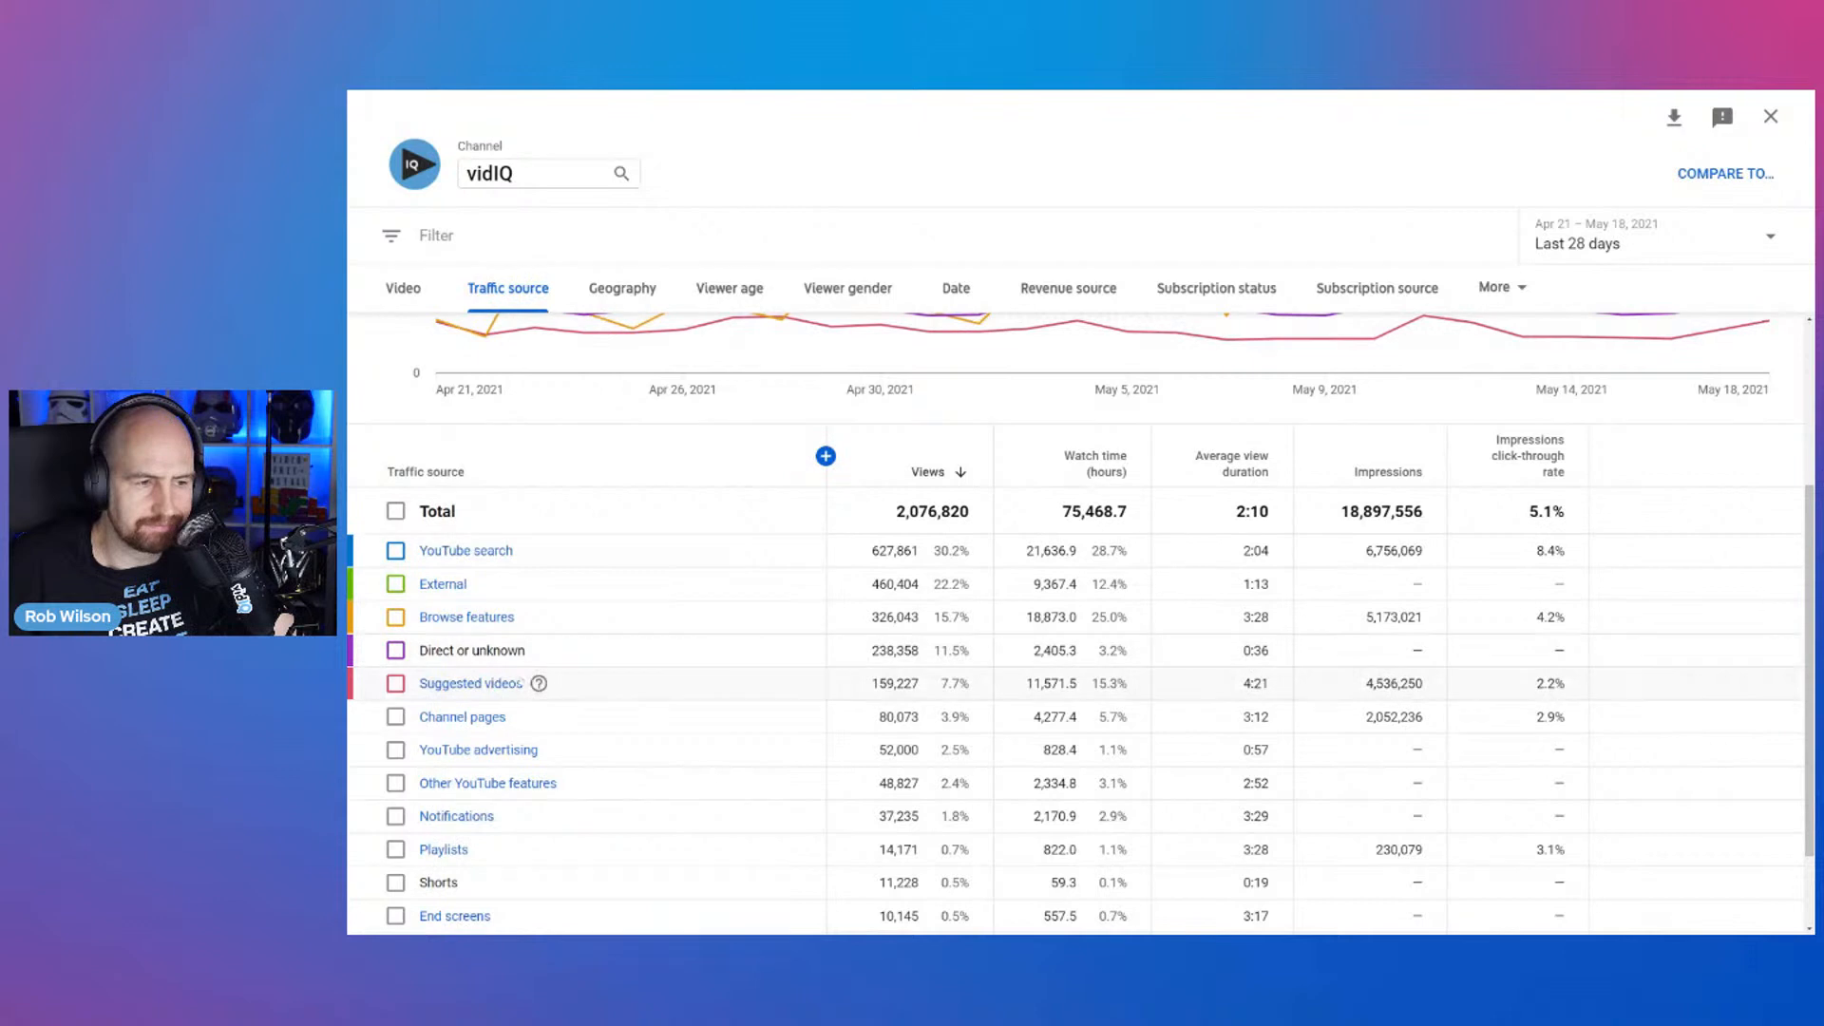
scroll(505, 683, up, 3)
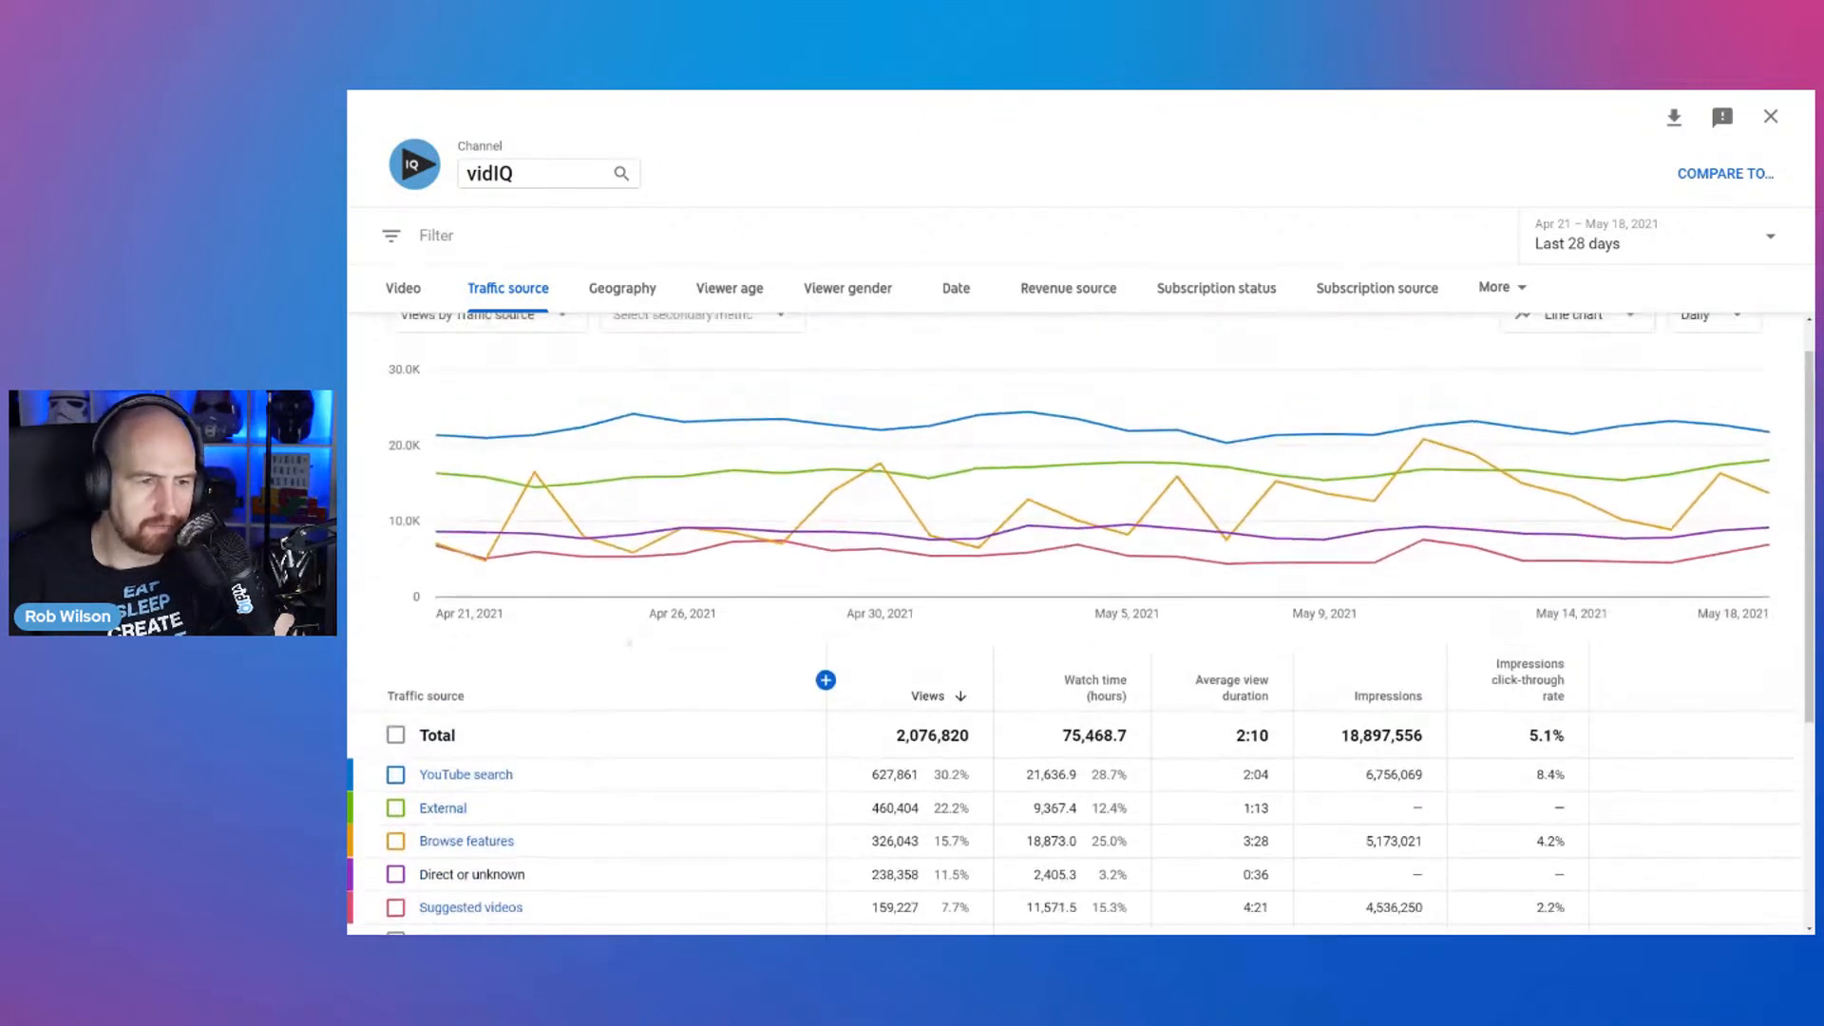
scroll(629, 663, down, 1)
scroll(629, 662, down, 1)
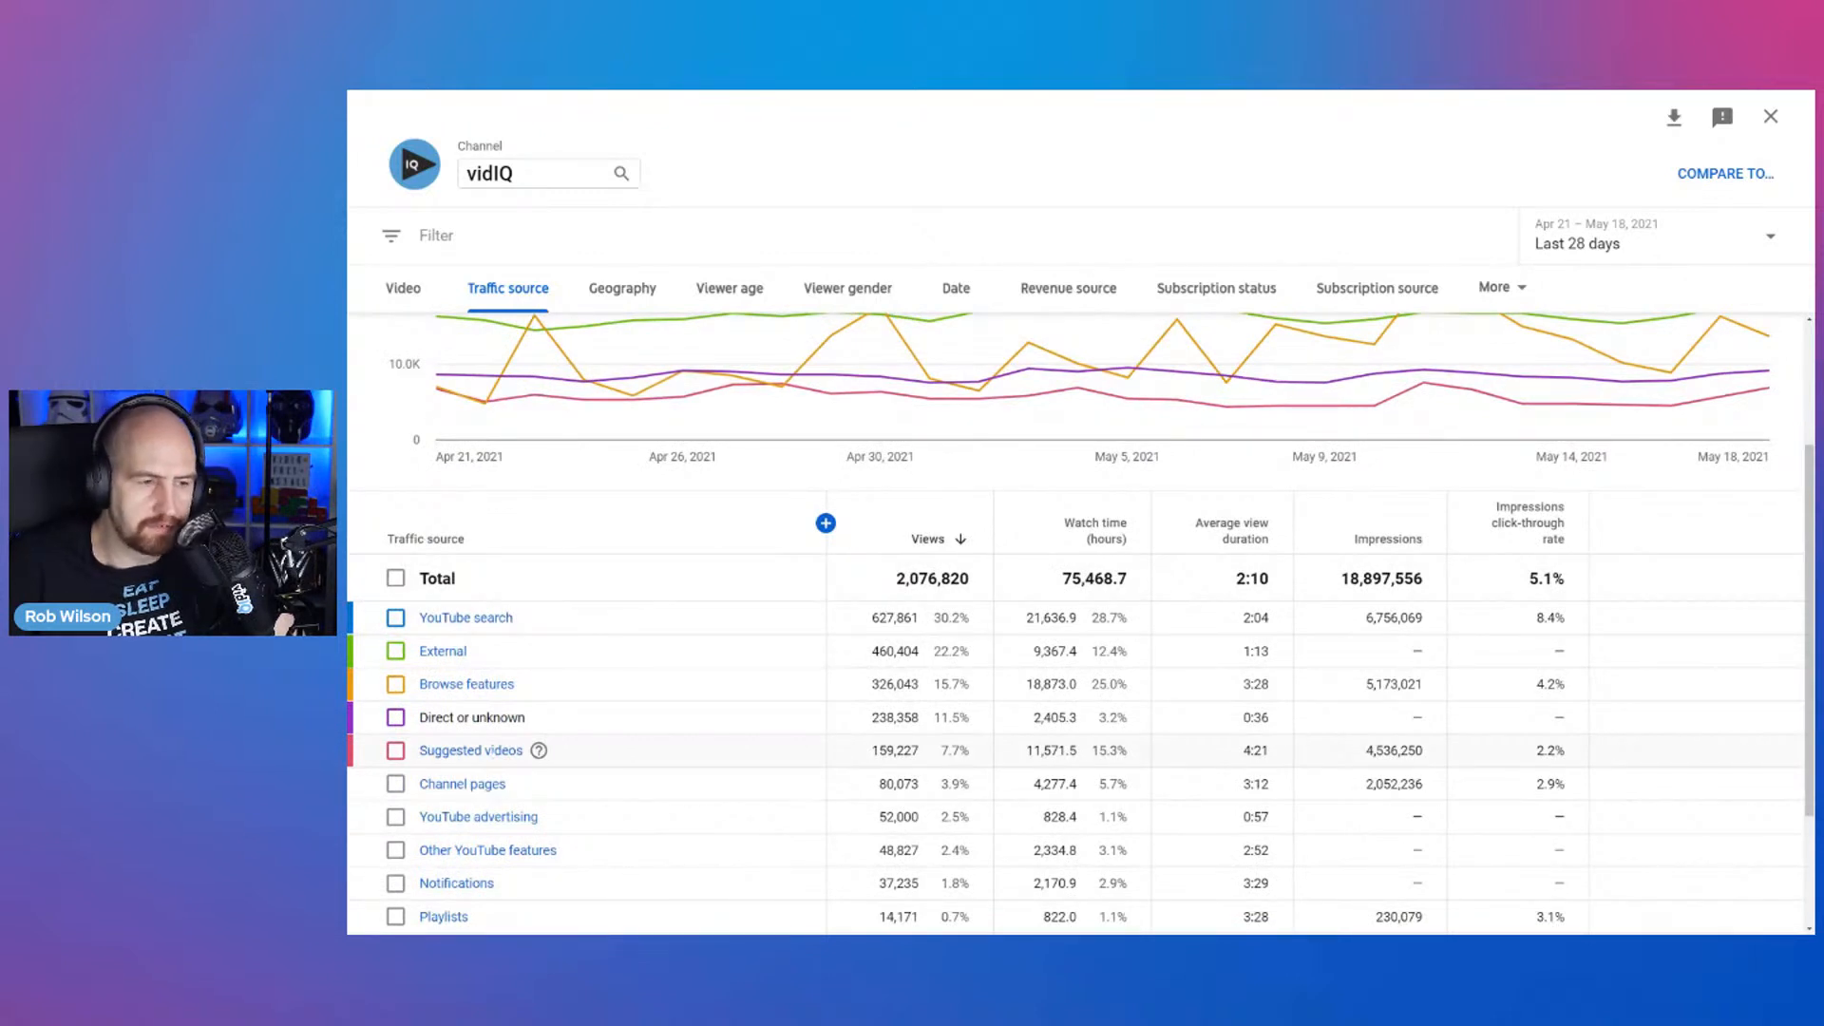
- Break down the Suggested videos traffic source into individual videos, review the list, and close the detailed report
click(470, 751)
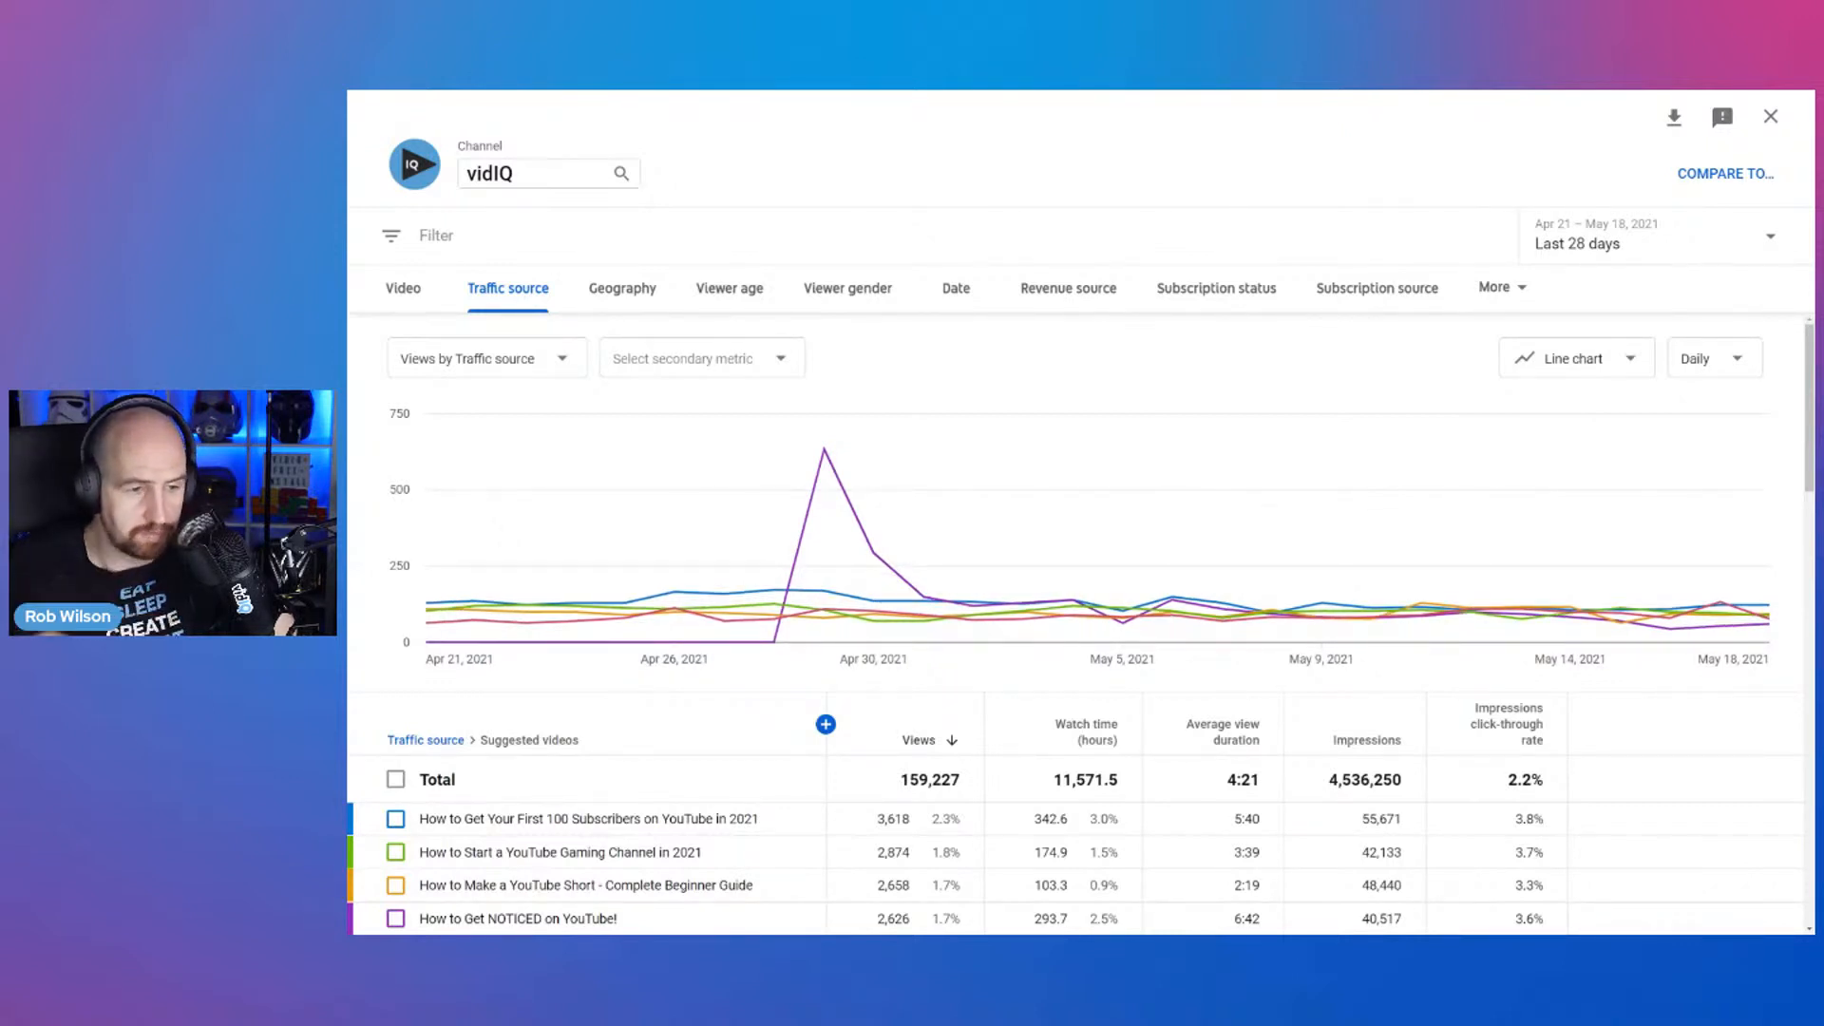
scroll(1081, 625, down, 4)
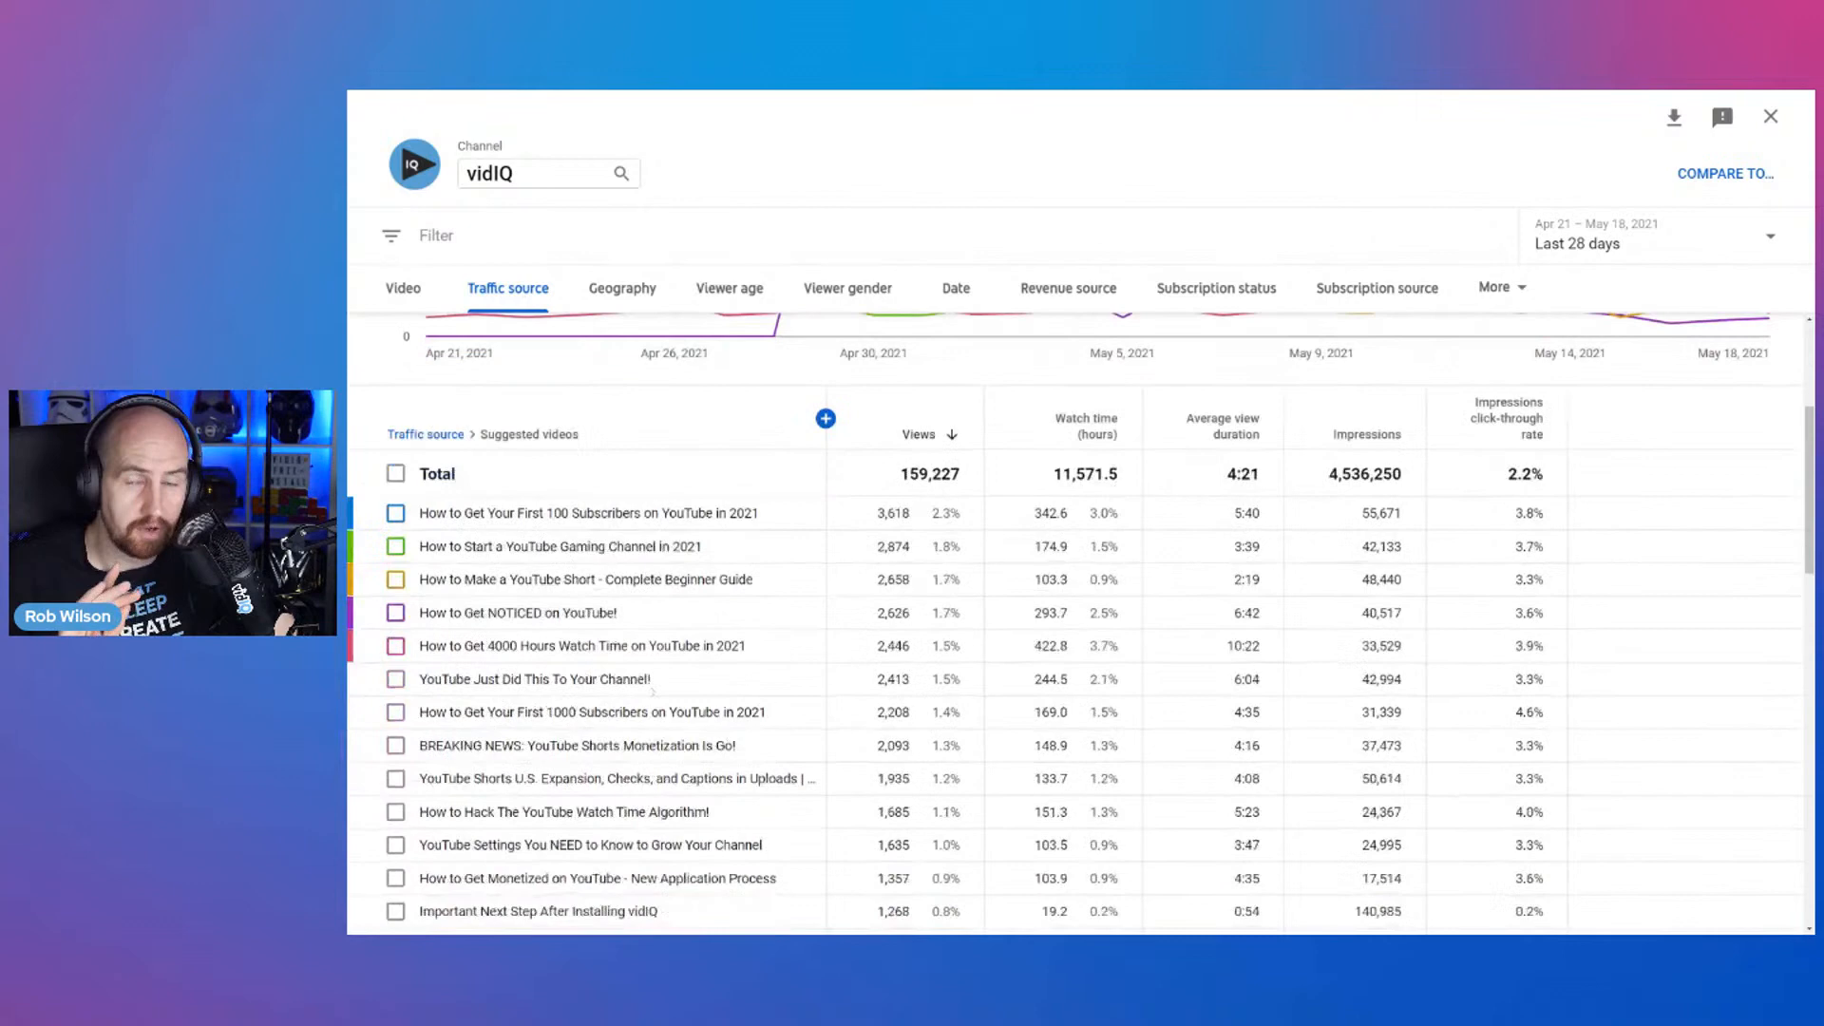
mouse_move(652, 691)
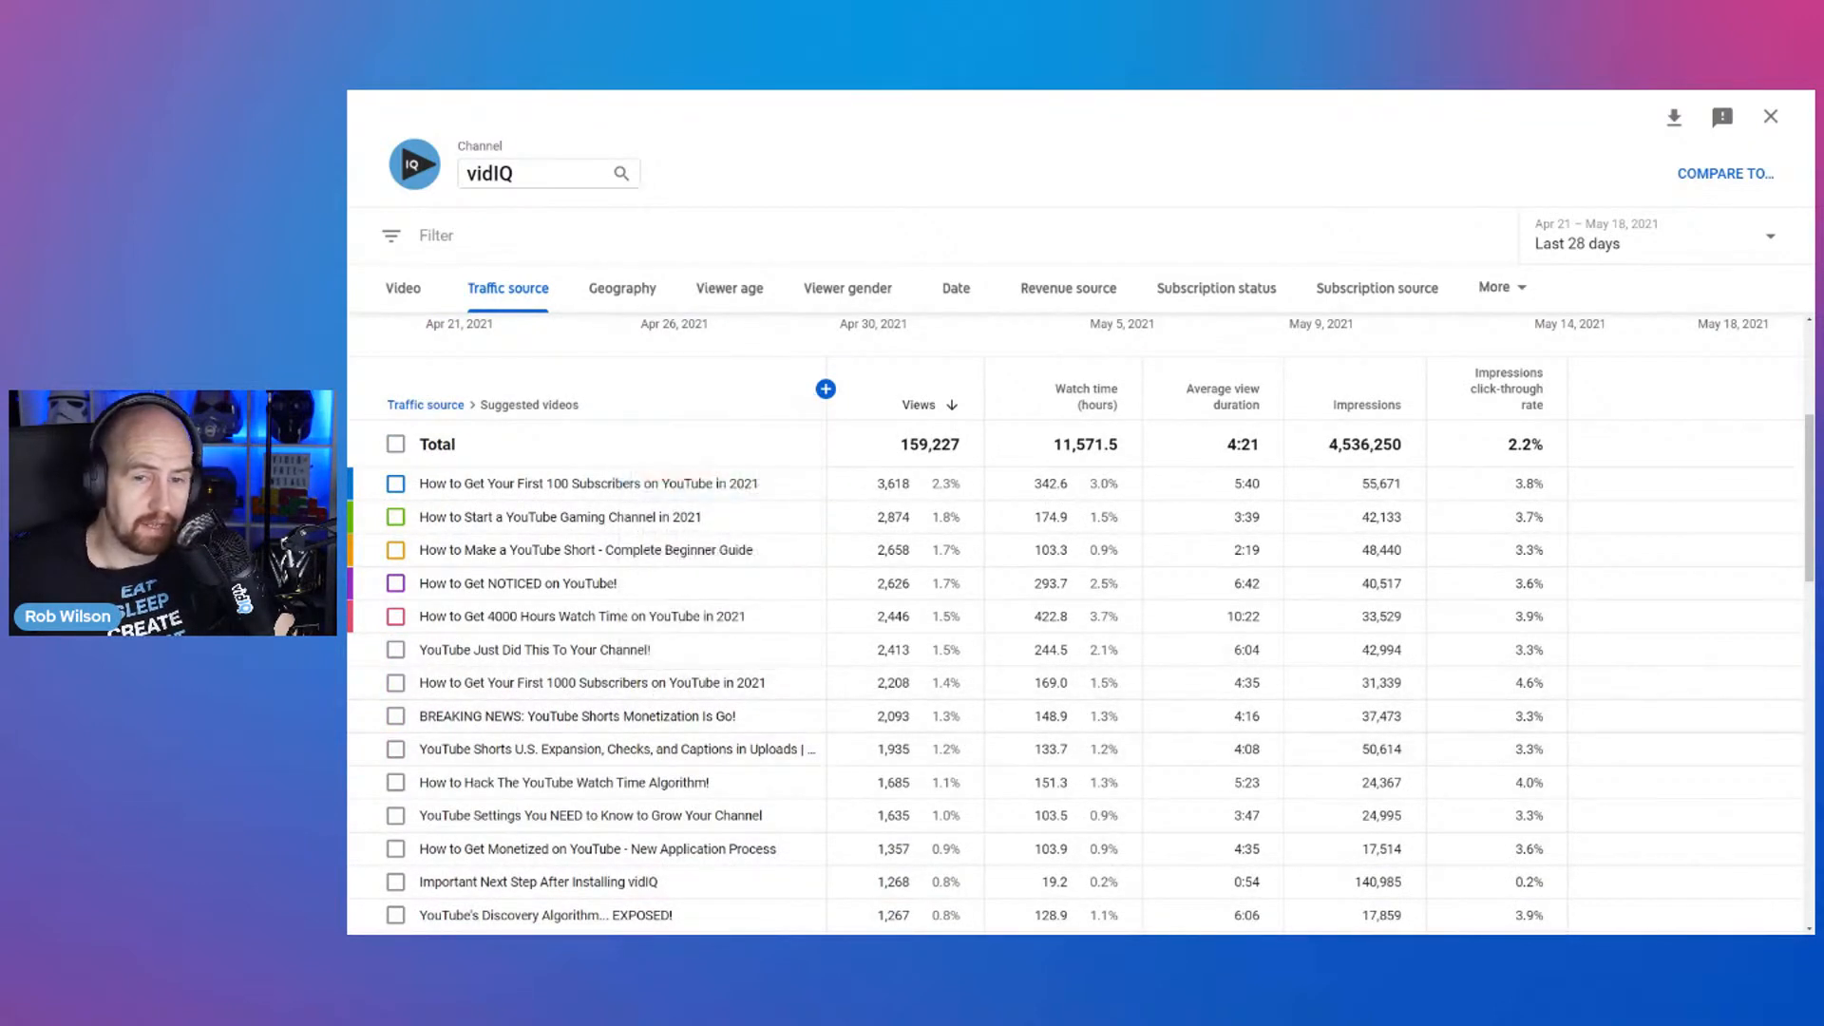
scroll(654, 691, down, 2)
scroll(1080, 624, up, 6)
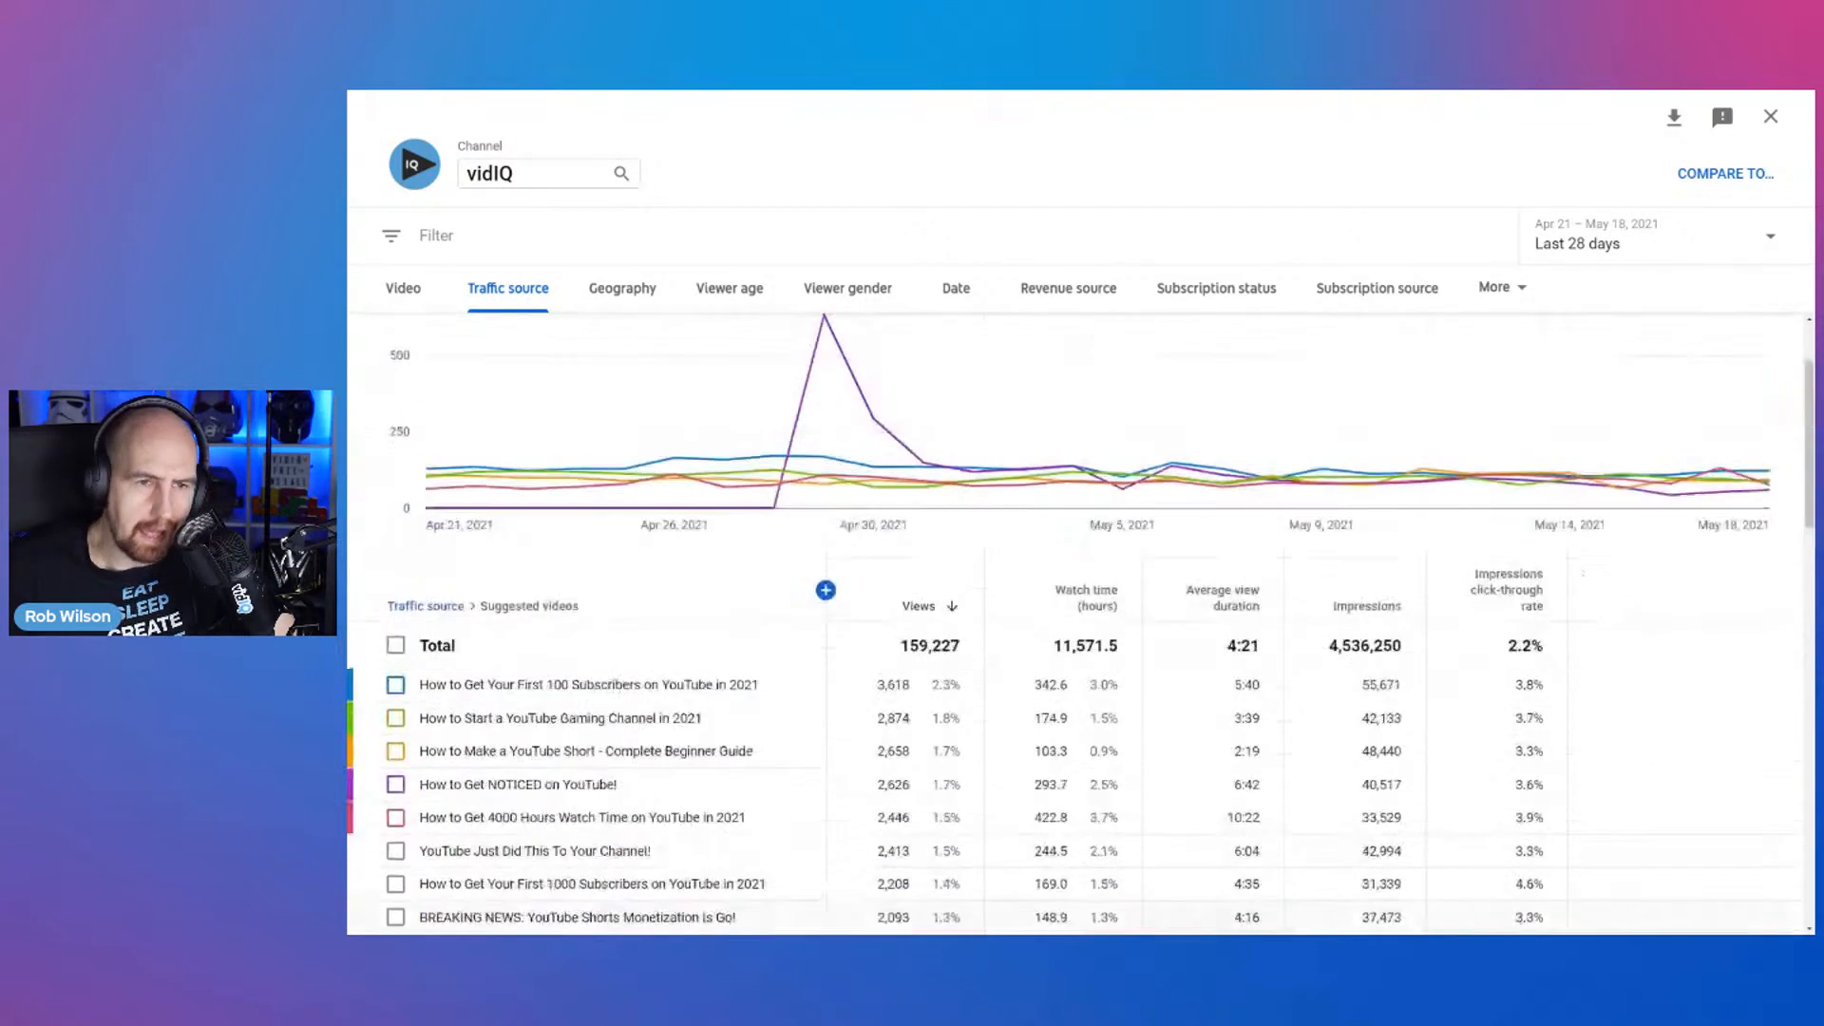
click(1770, 116)
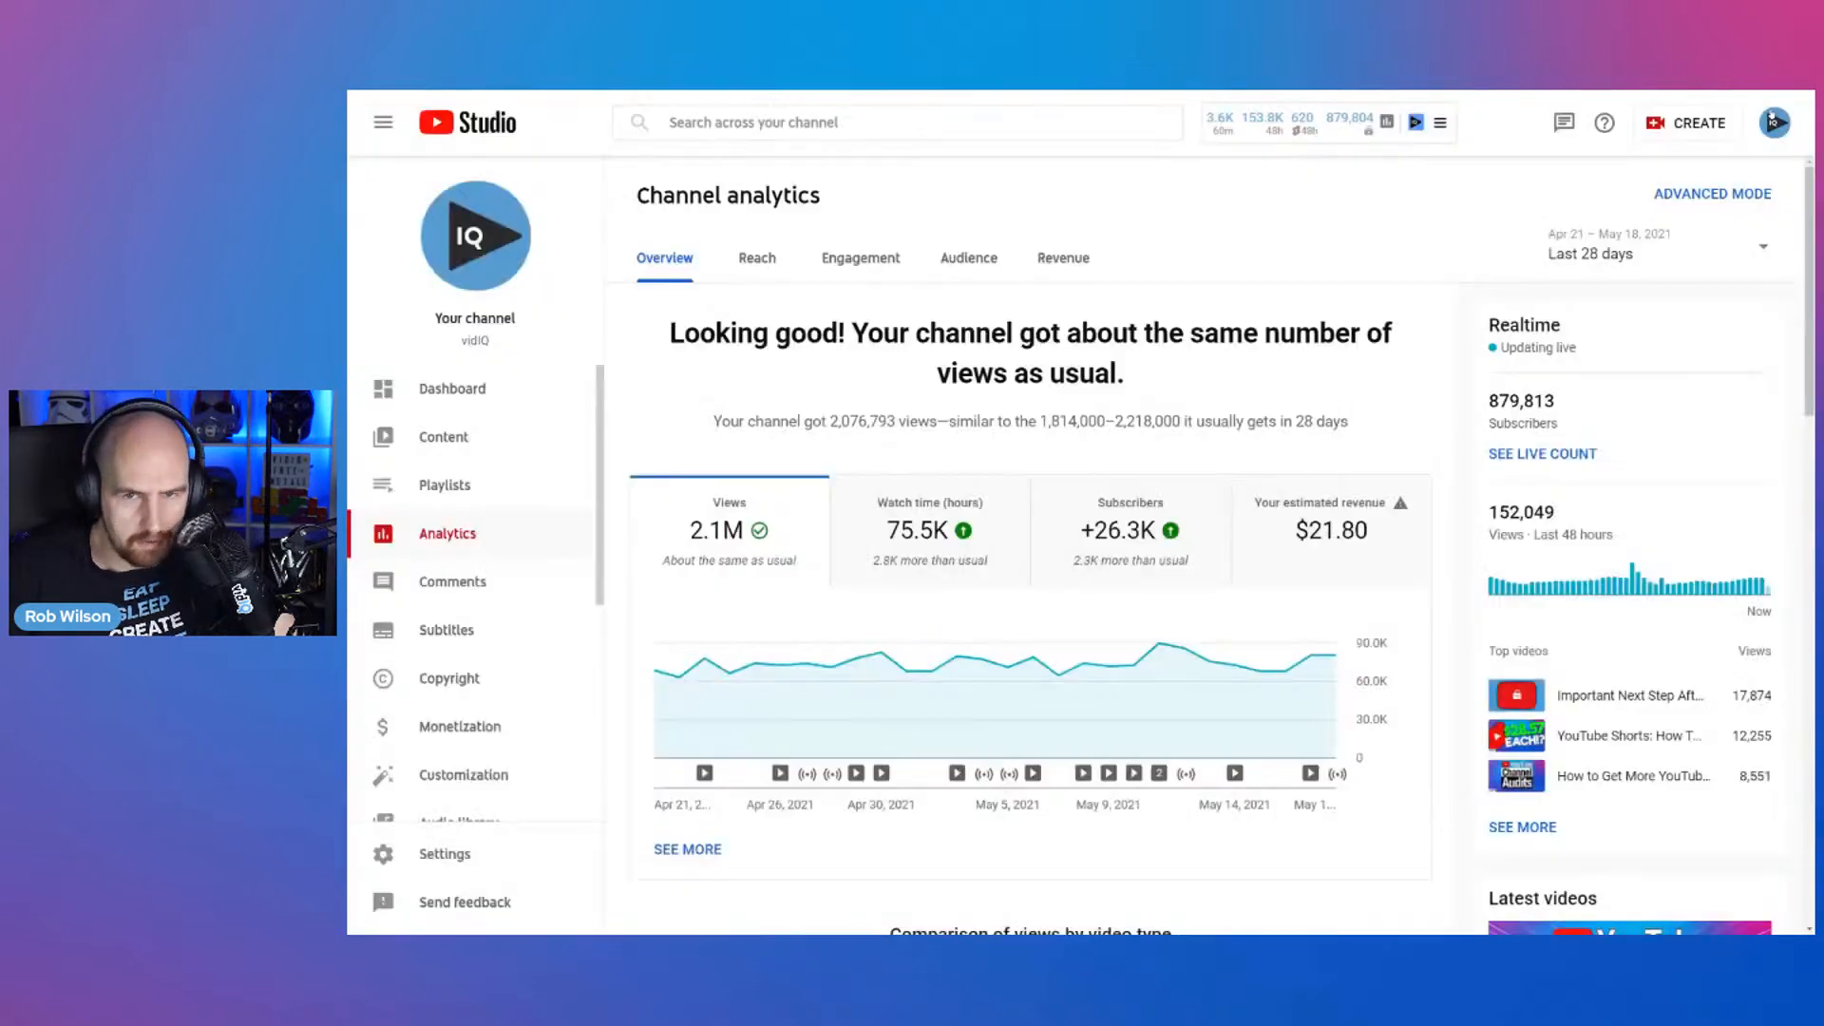
- Open the analytics of the uploaded video "BREAKING NEWS: YouTube Shorts Monetization Is Go!" and show its detailed traffic source report
click(430, 452)
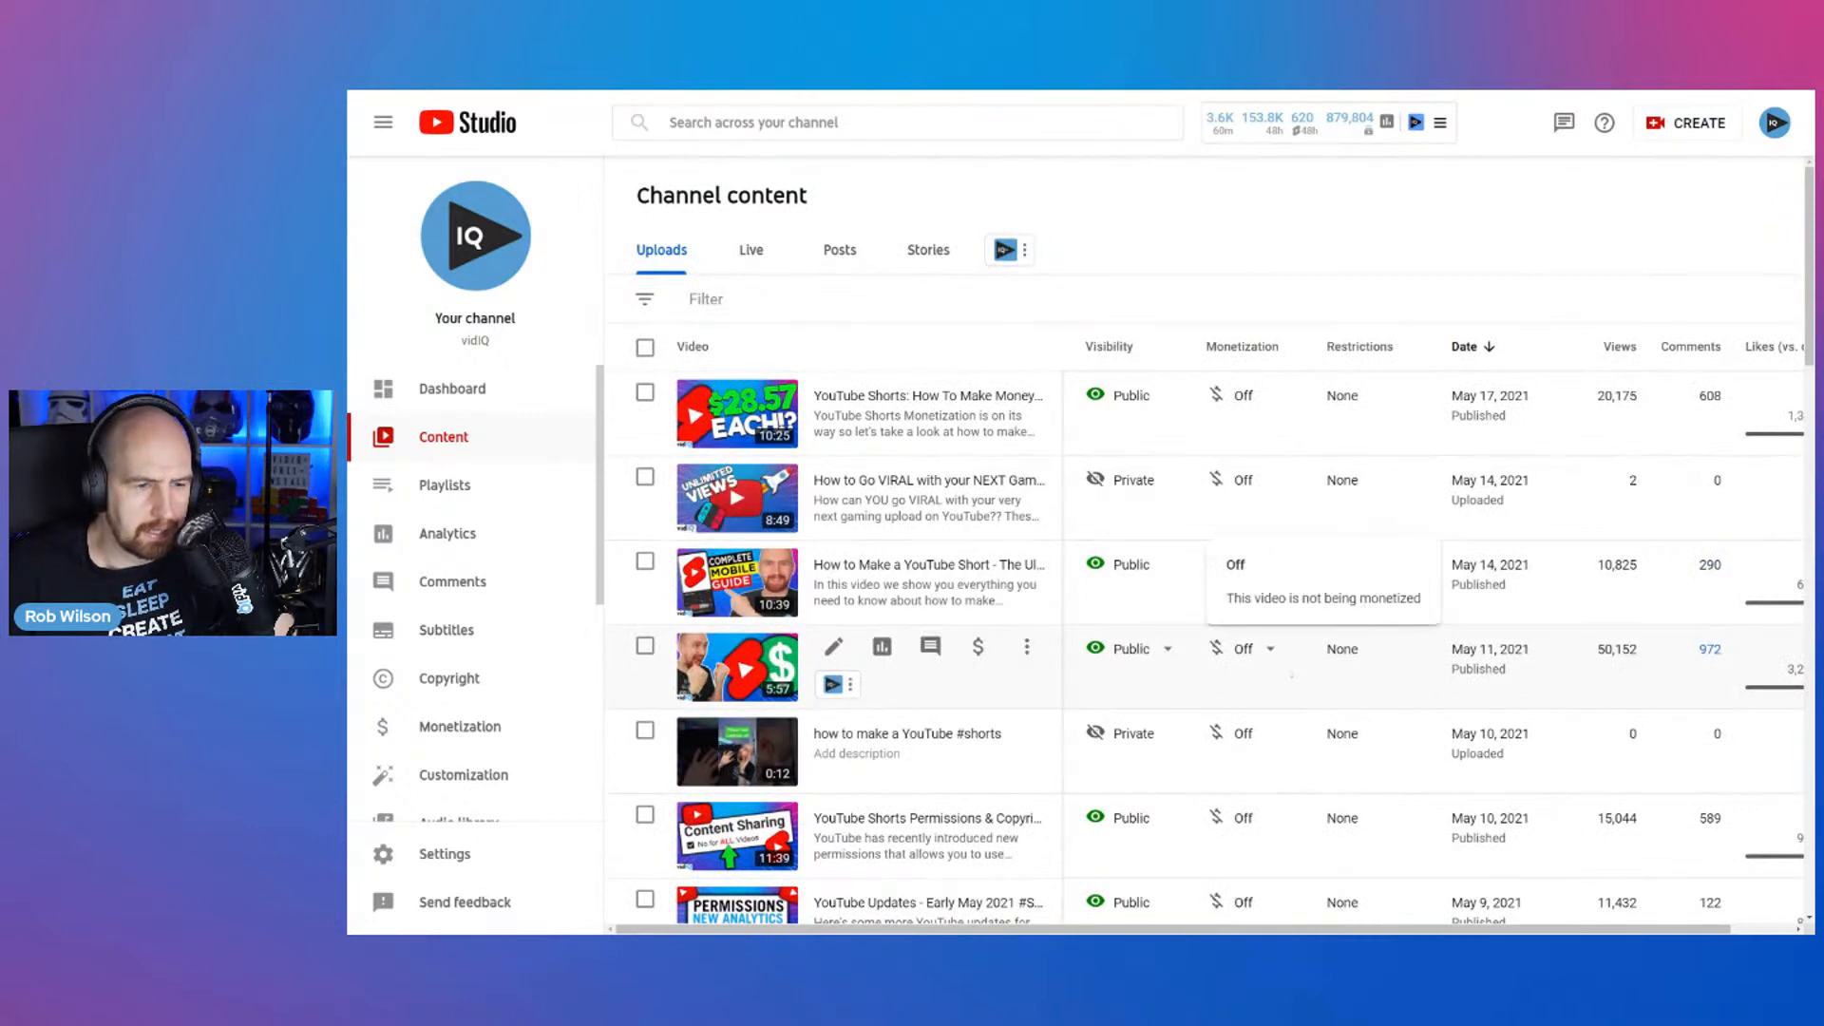
scroll(1235, 618, down, 2)
click(881, 513)
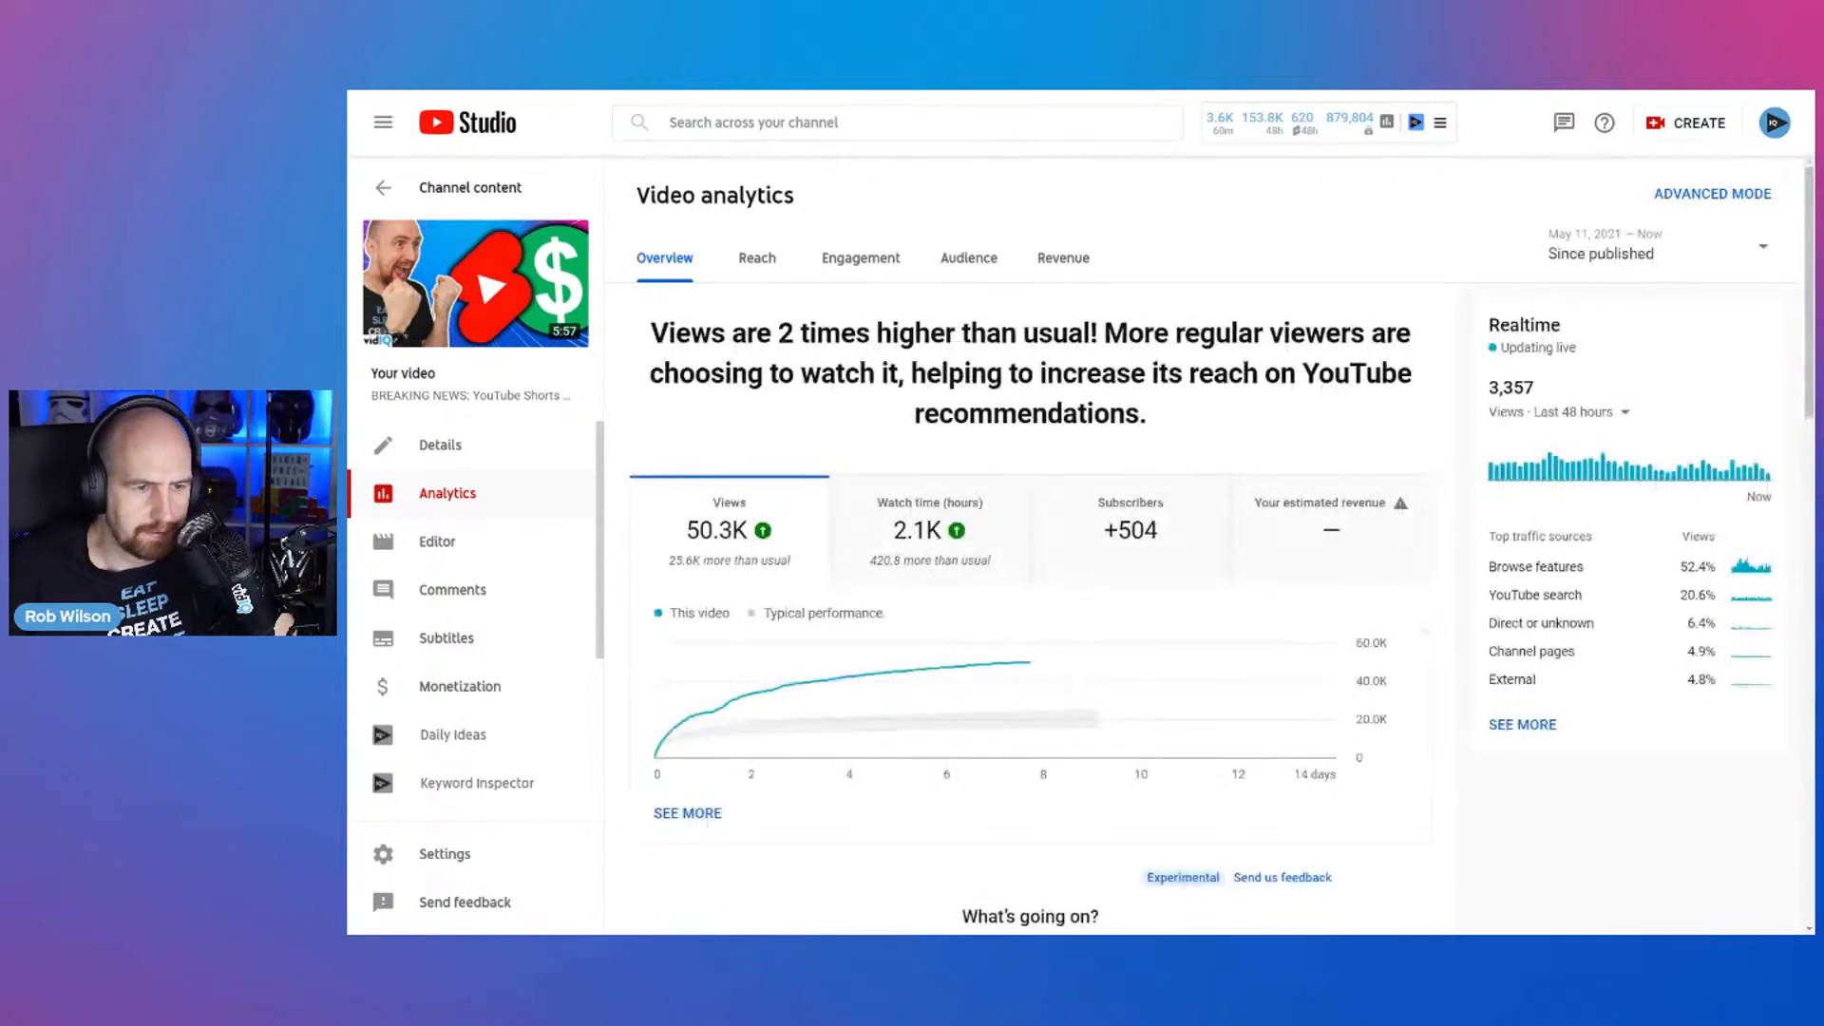
click(711, 815)
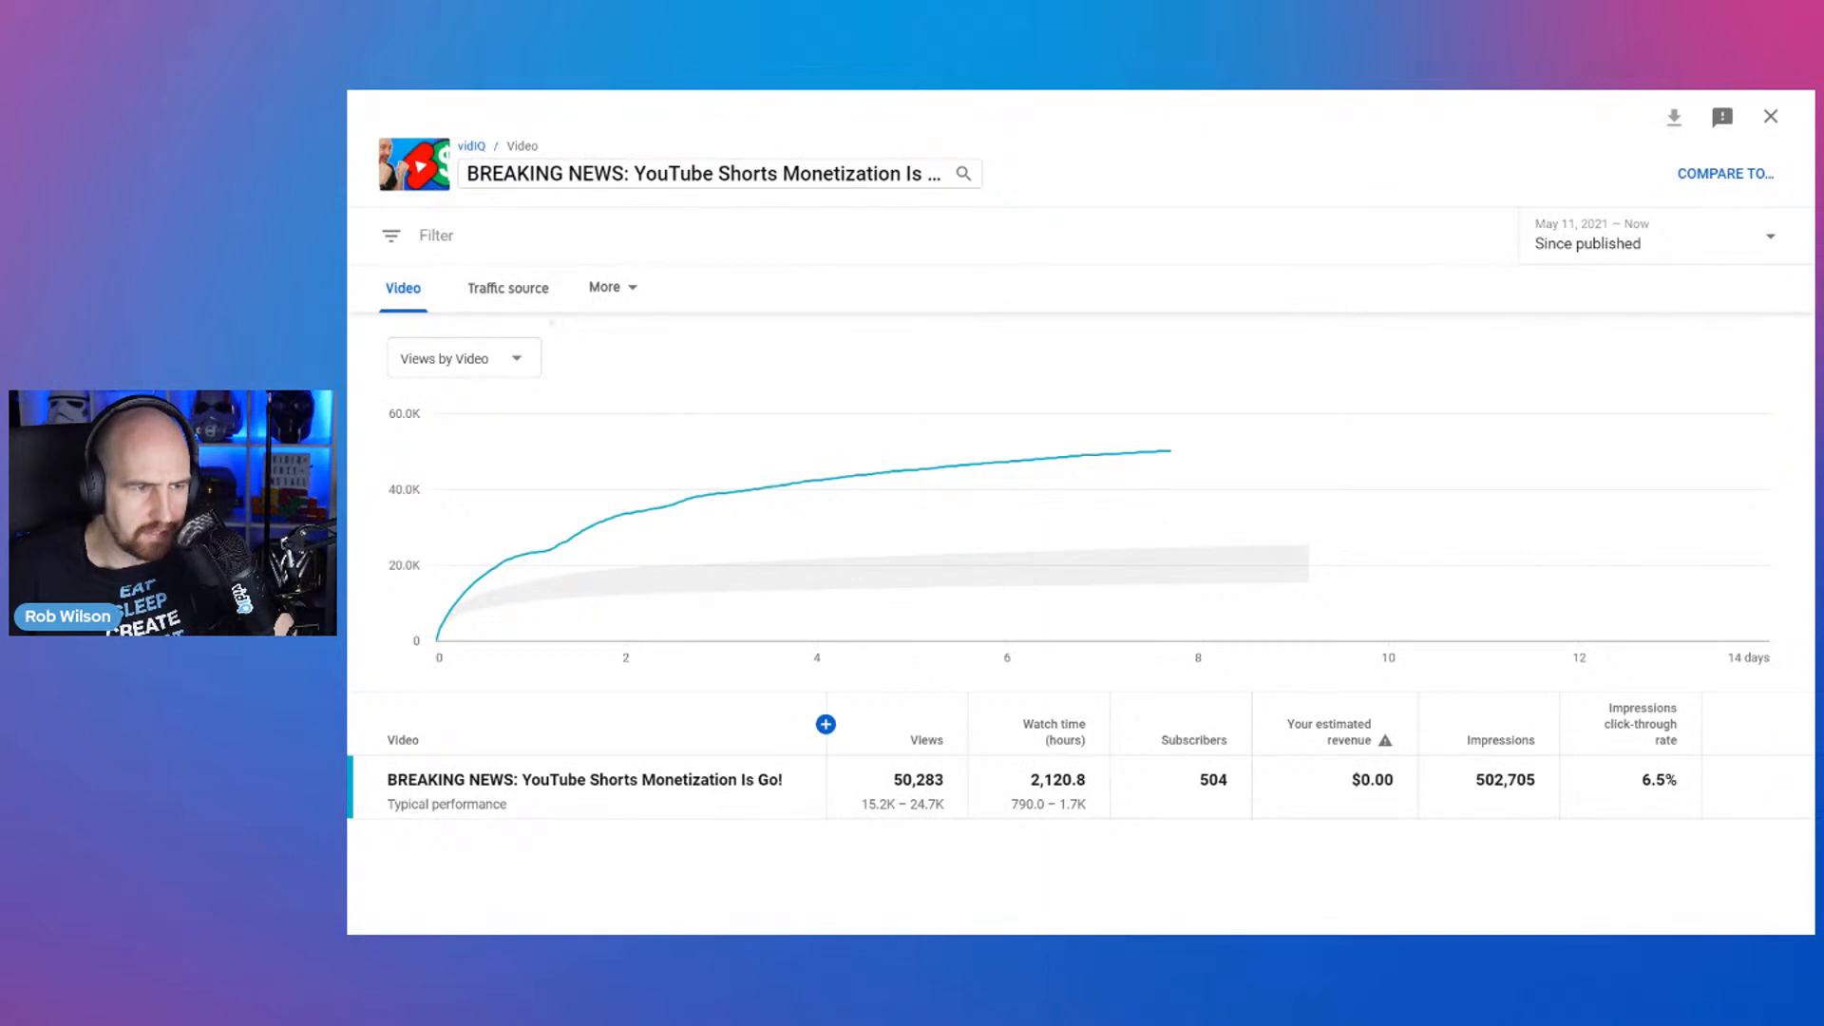
click(508, 288)
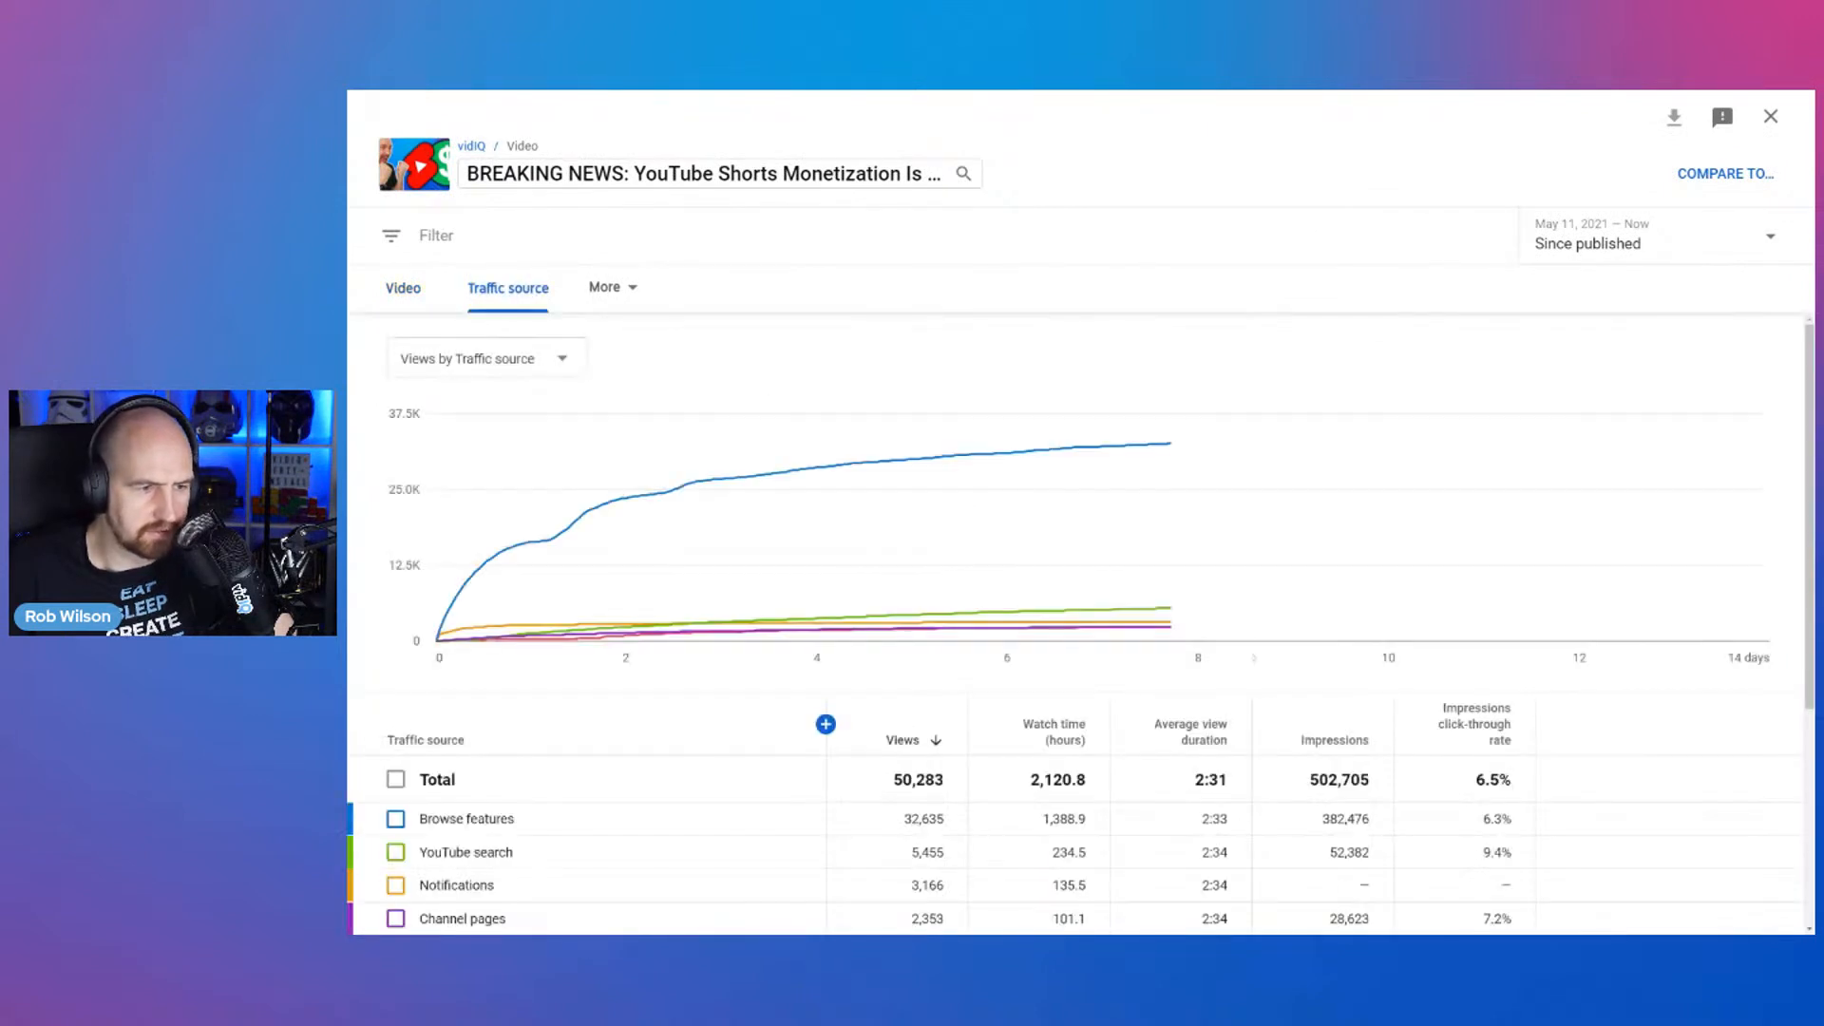
- Limit the video's traffic source report to the last 7 days and break down Suggested videos into individual videos
scroll(1081, 623, down, 2)
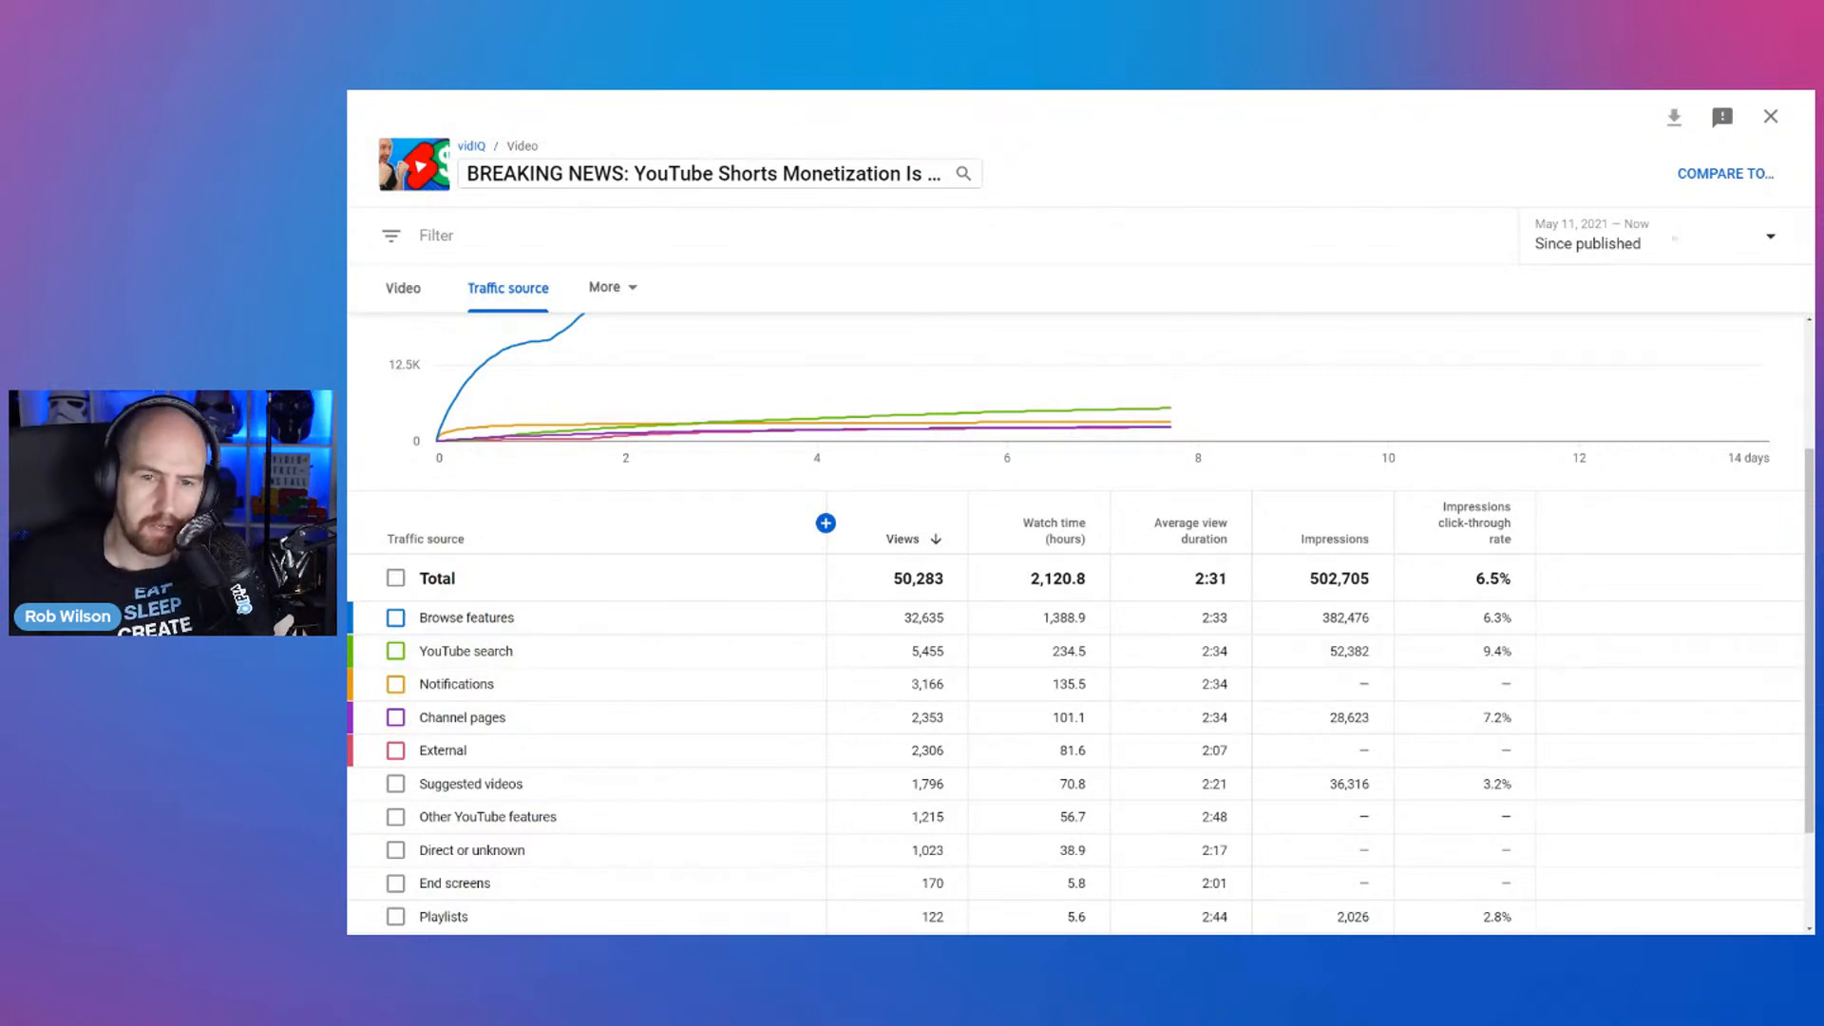
click(1675, 240)
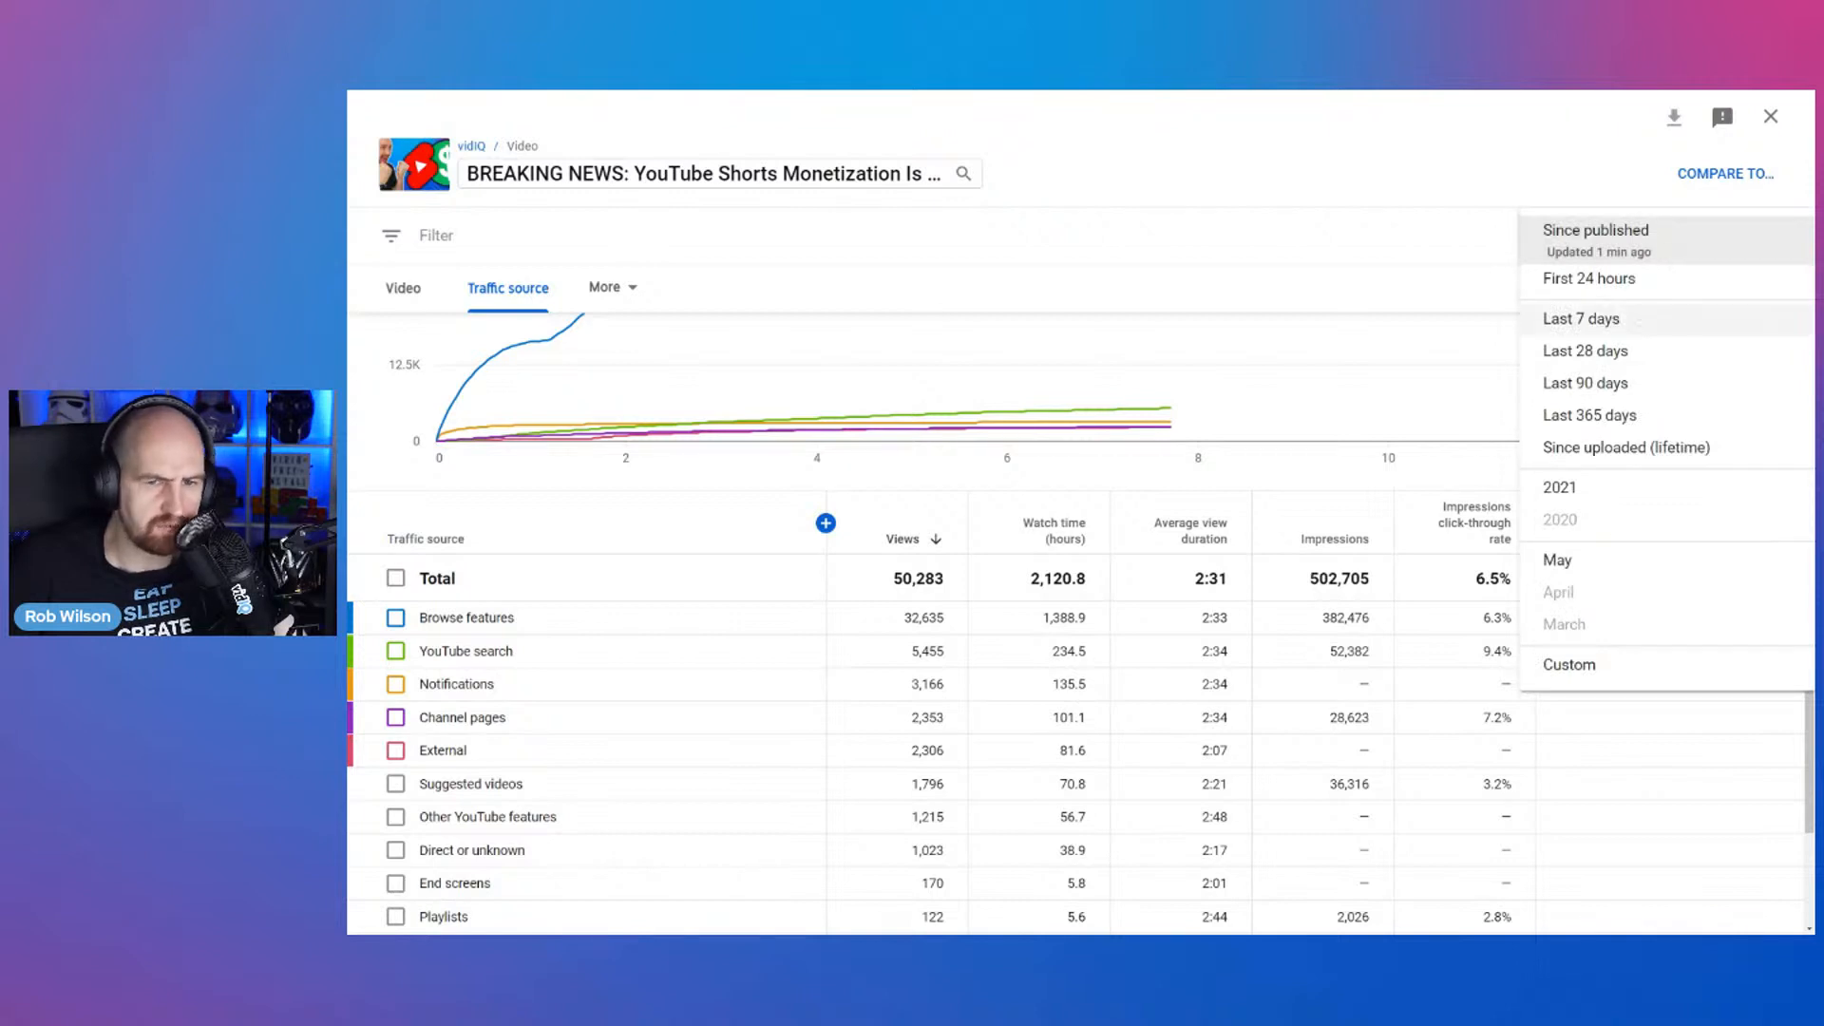
click(1615, 318)
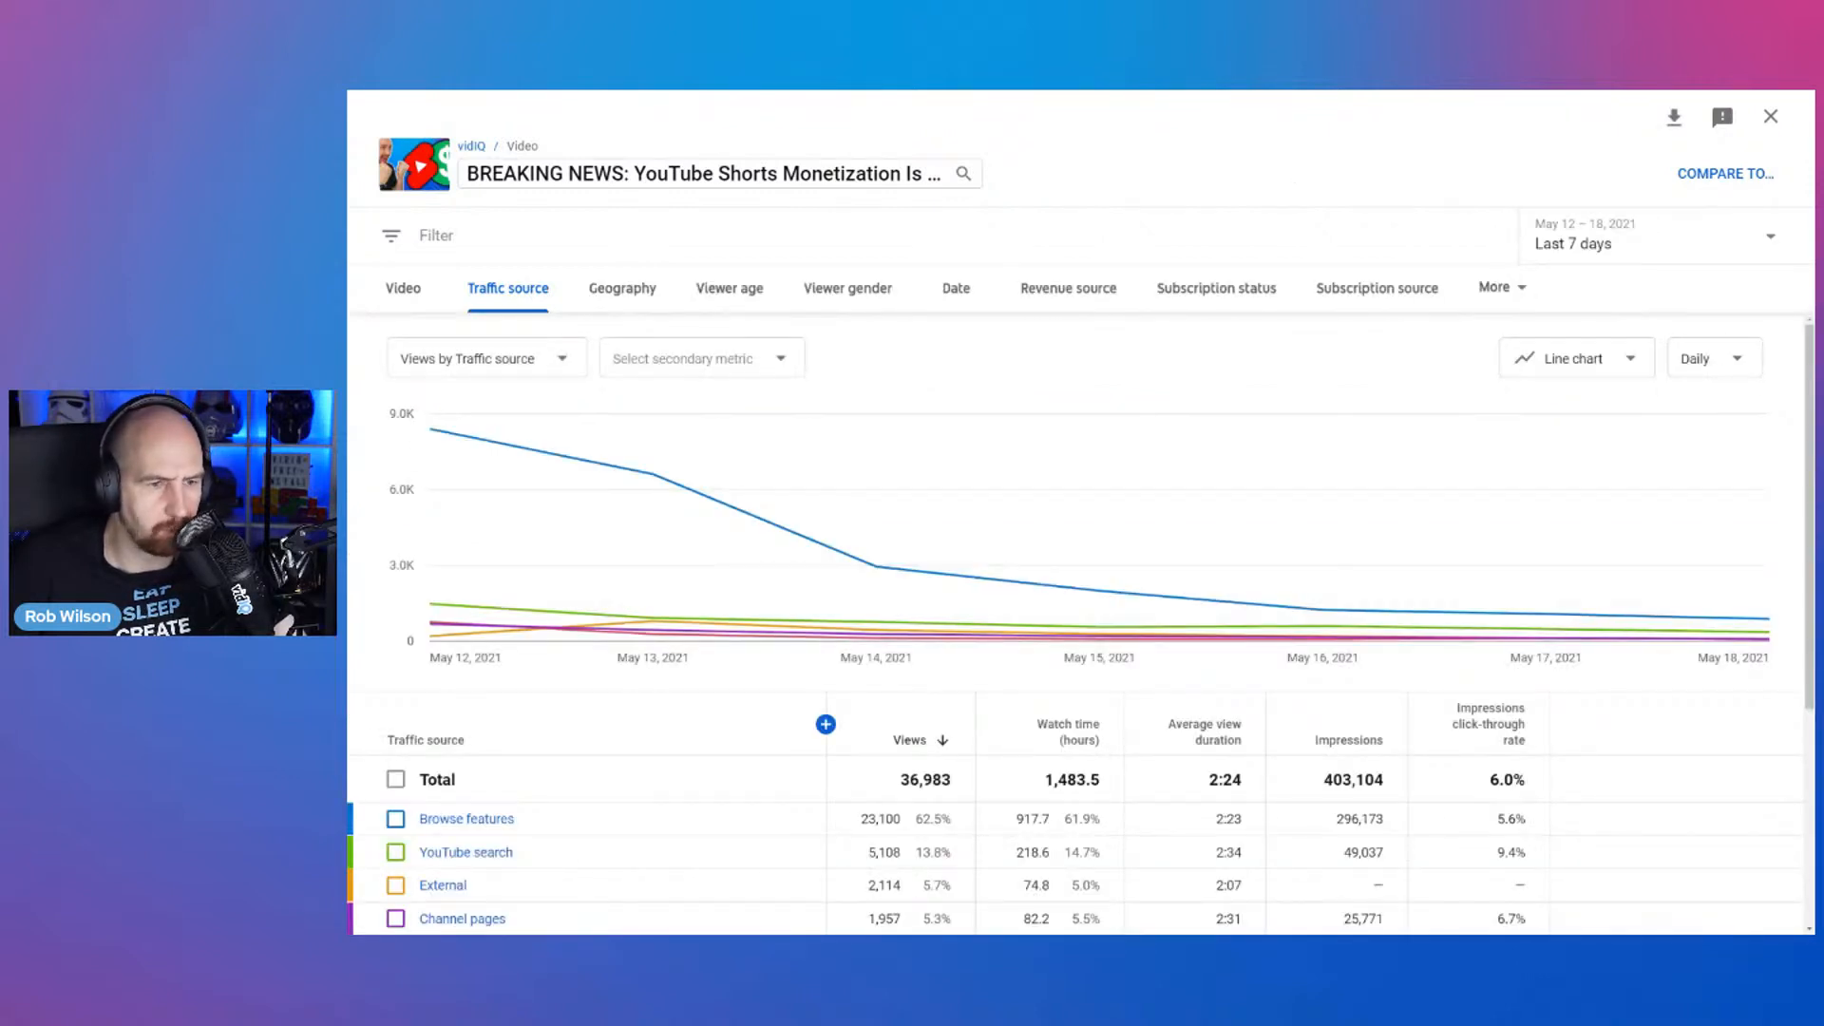
scroll(498, 656, down, 2)
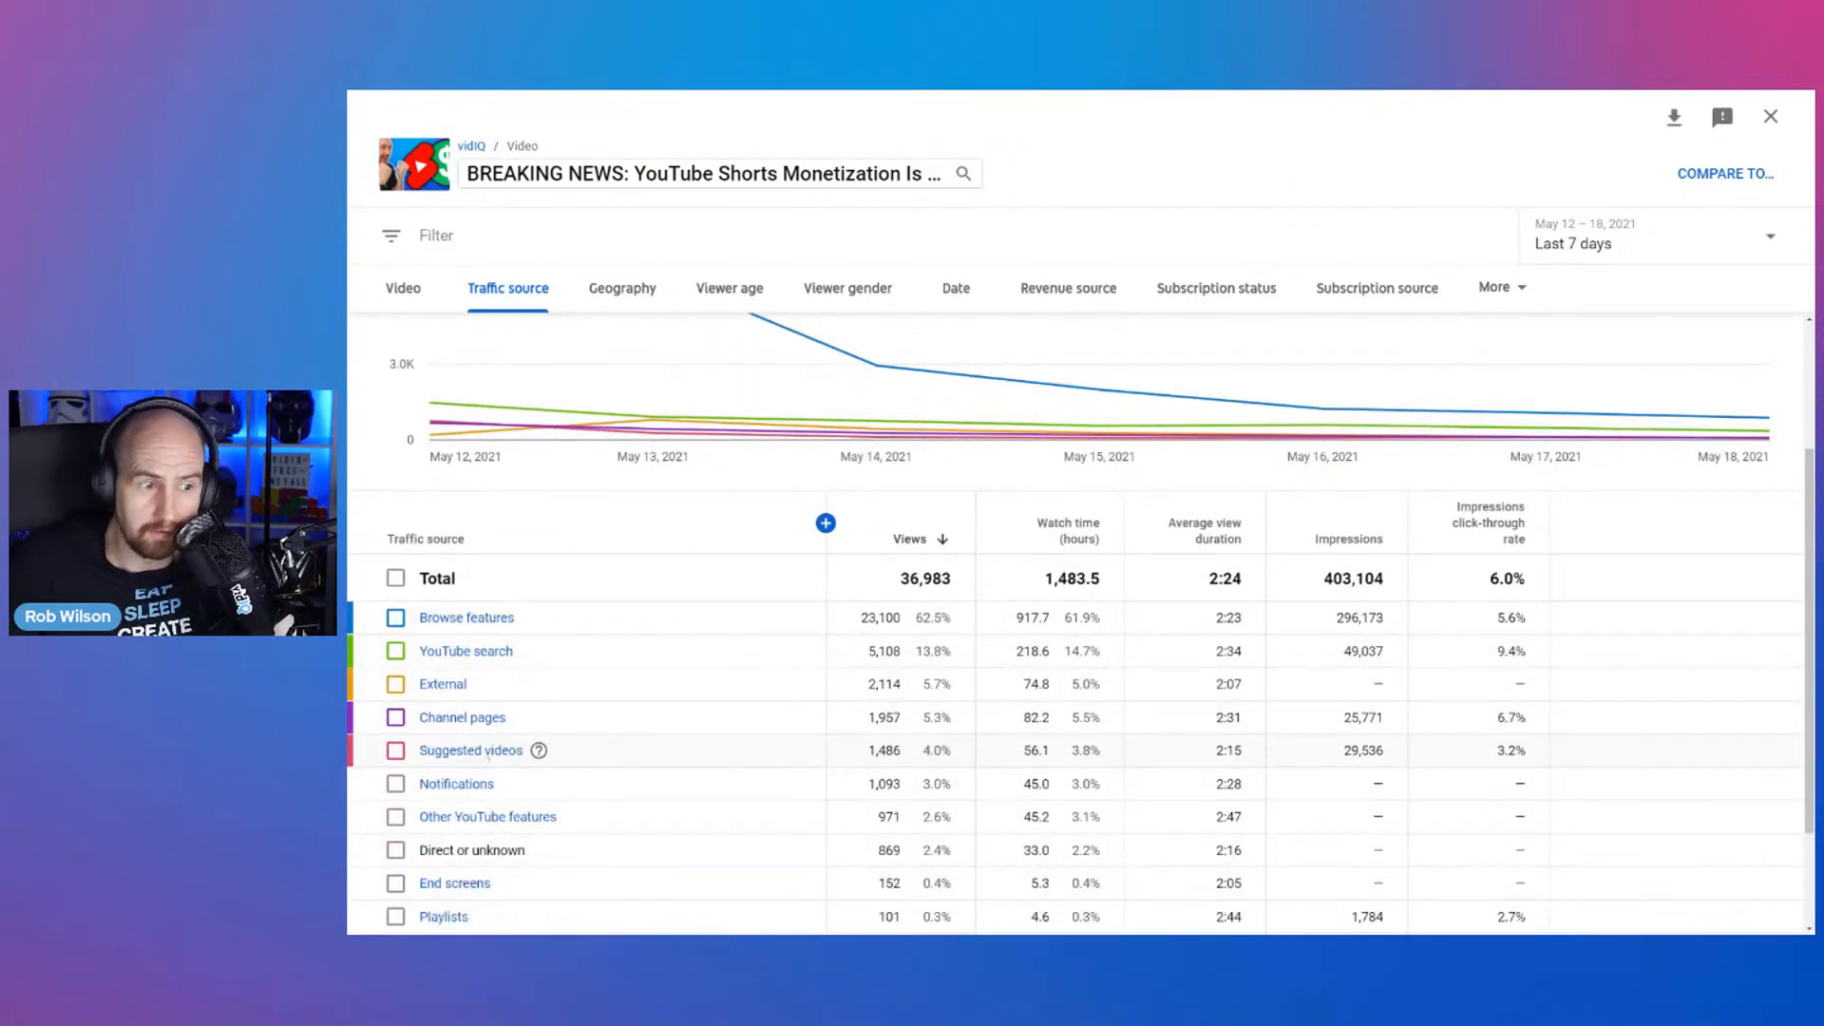
click(486, 750)
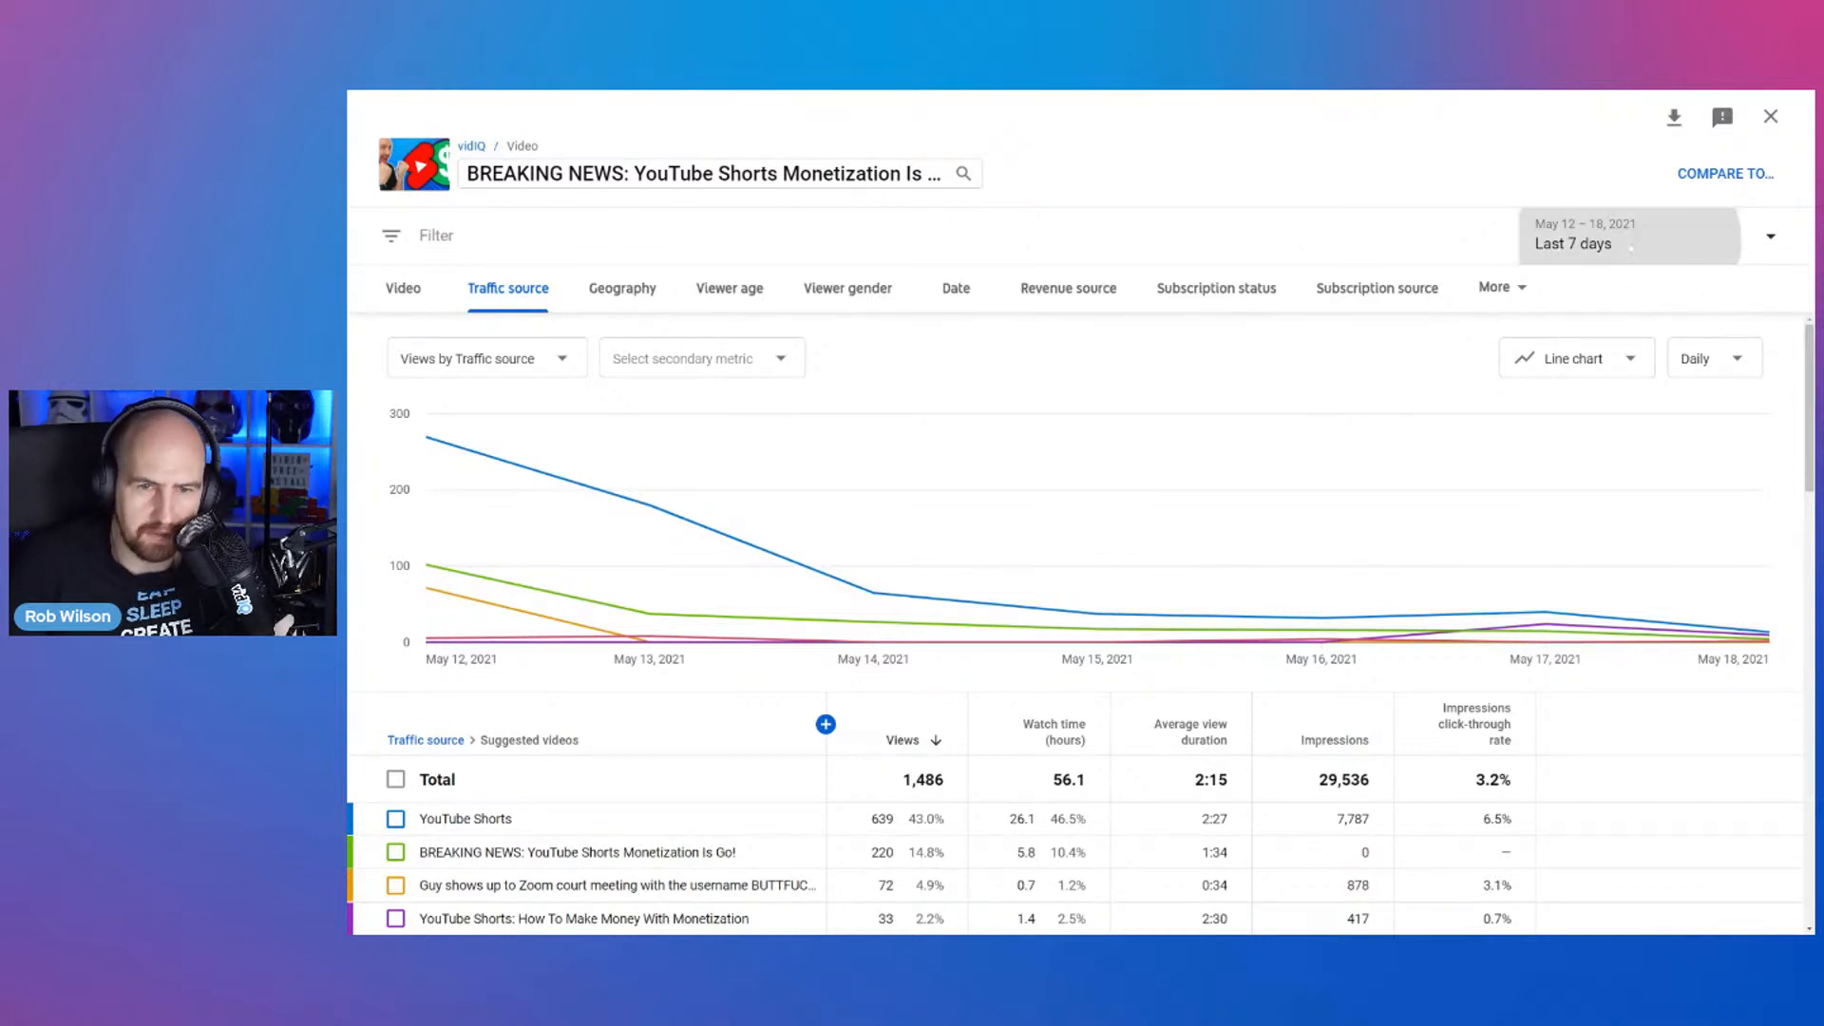
- Extend the Suggested videos breakdown to the period since uploaded (lifetime), review the list, and close the detailed report
click(1653, 239)
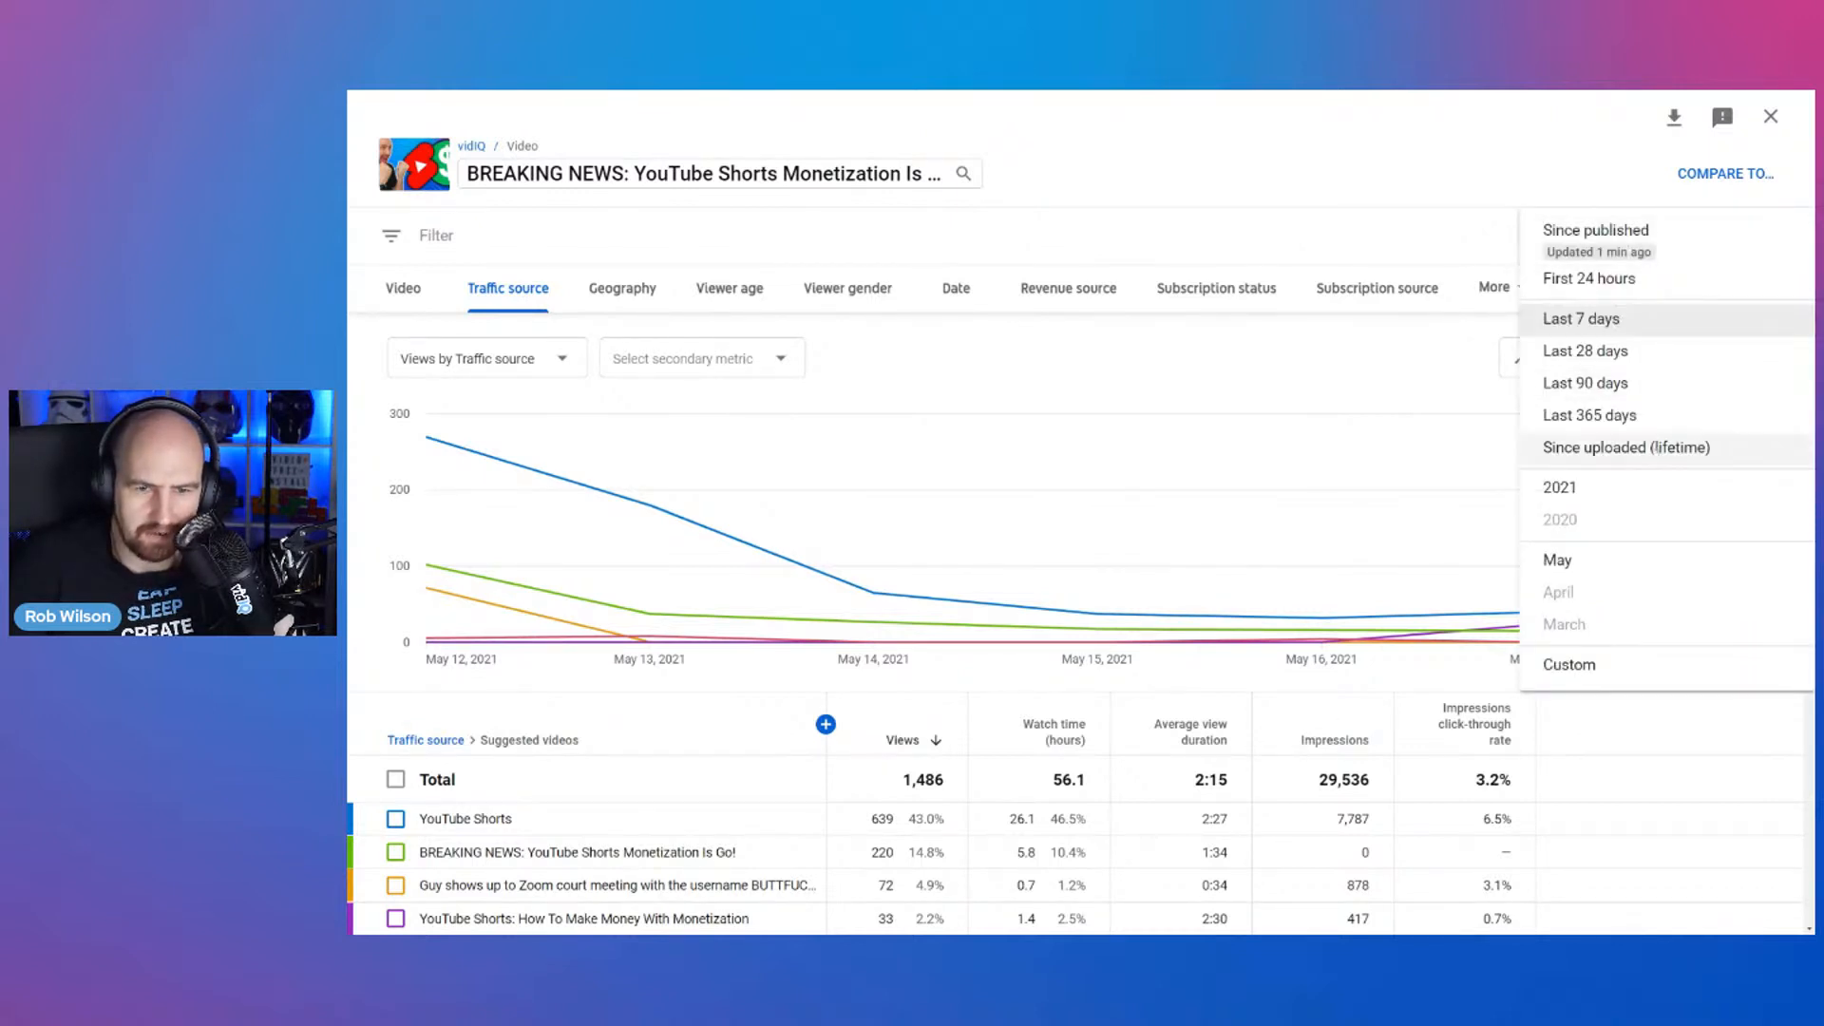
click(1658, 447)
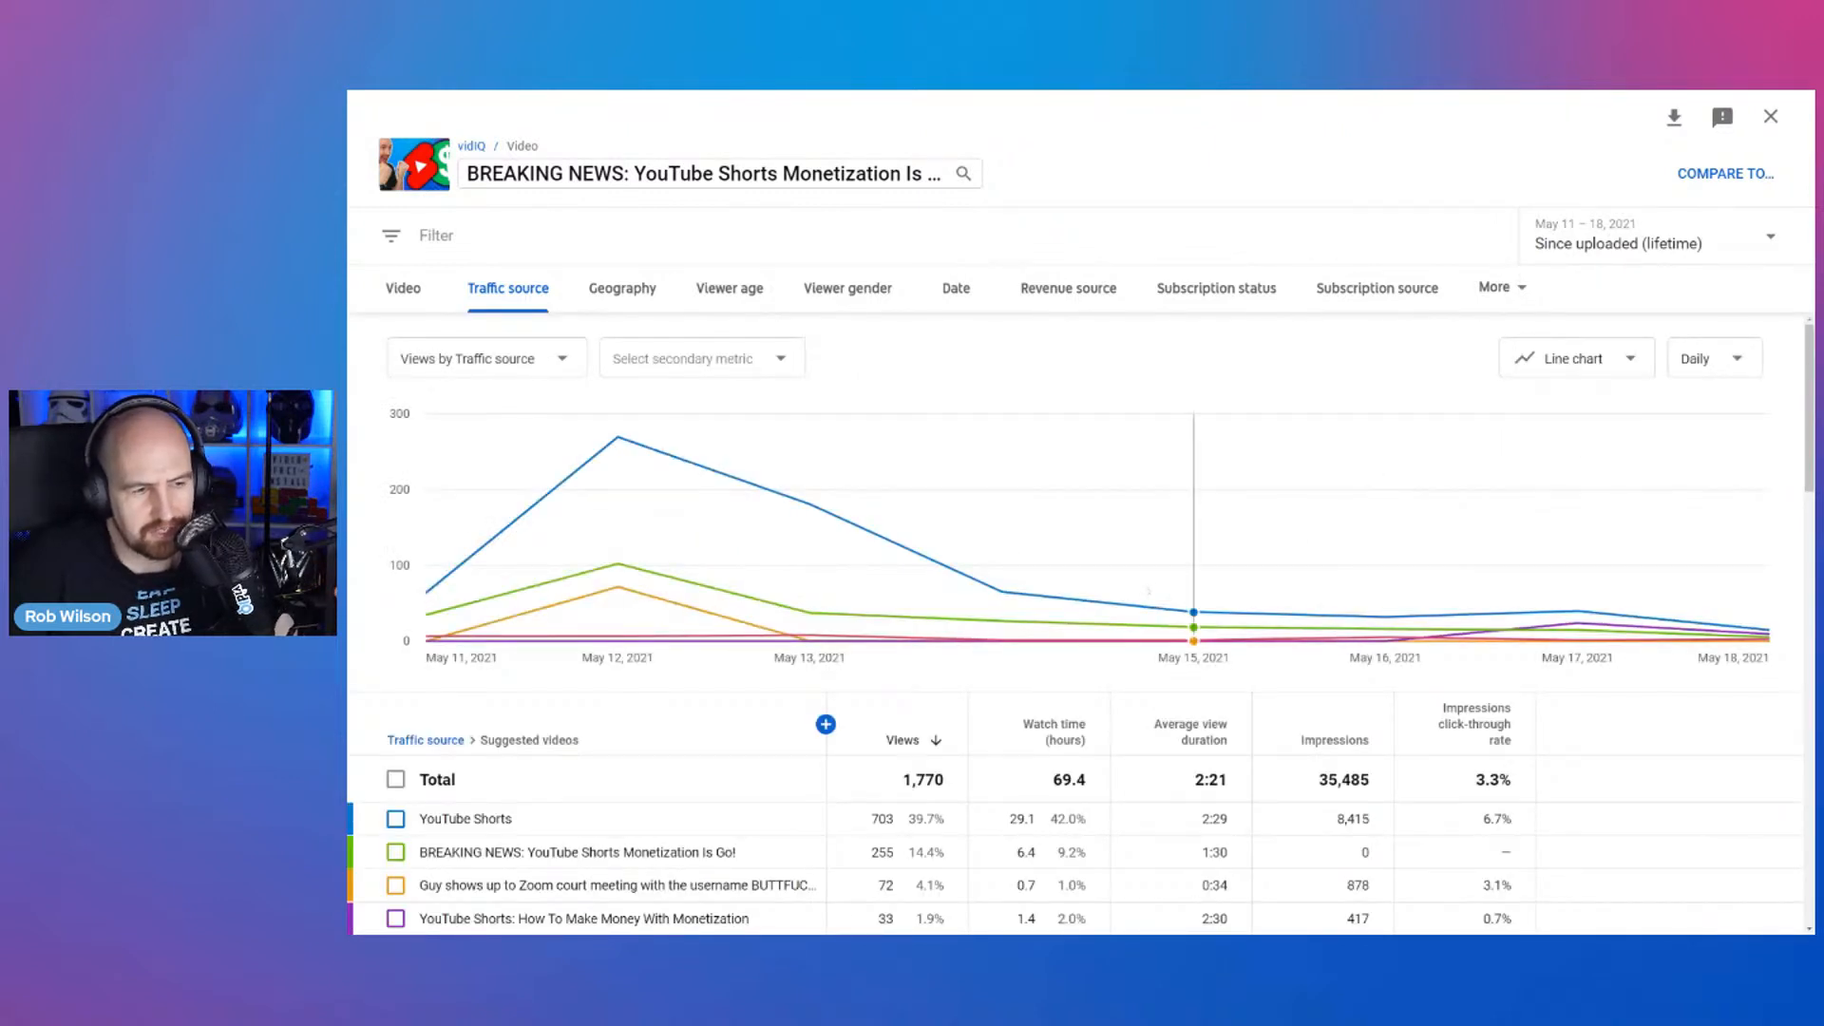
scroll(1147, 590, down, 3)
scroll(1147, 590, up, 3)
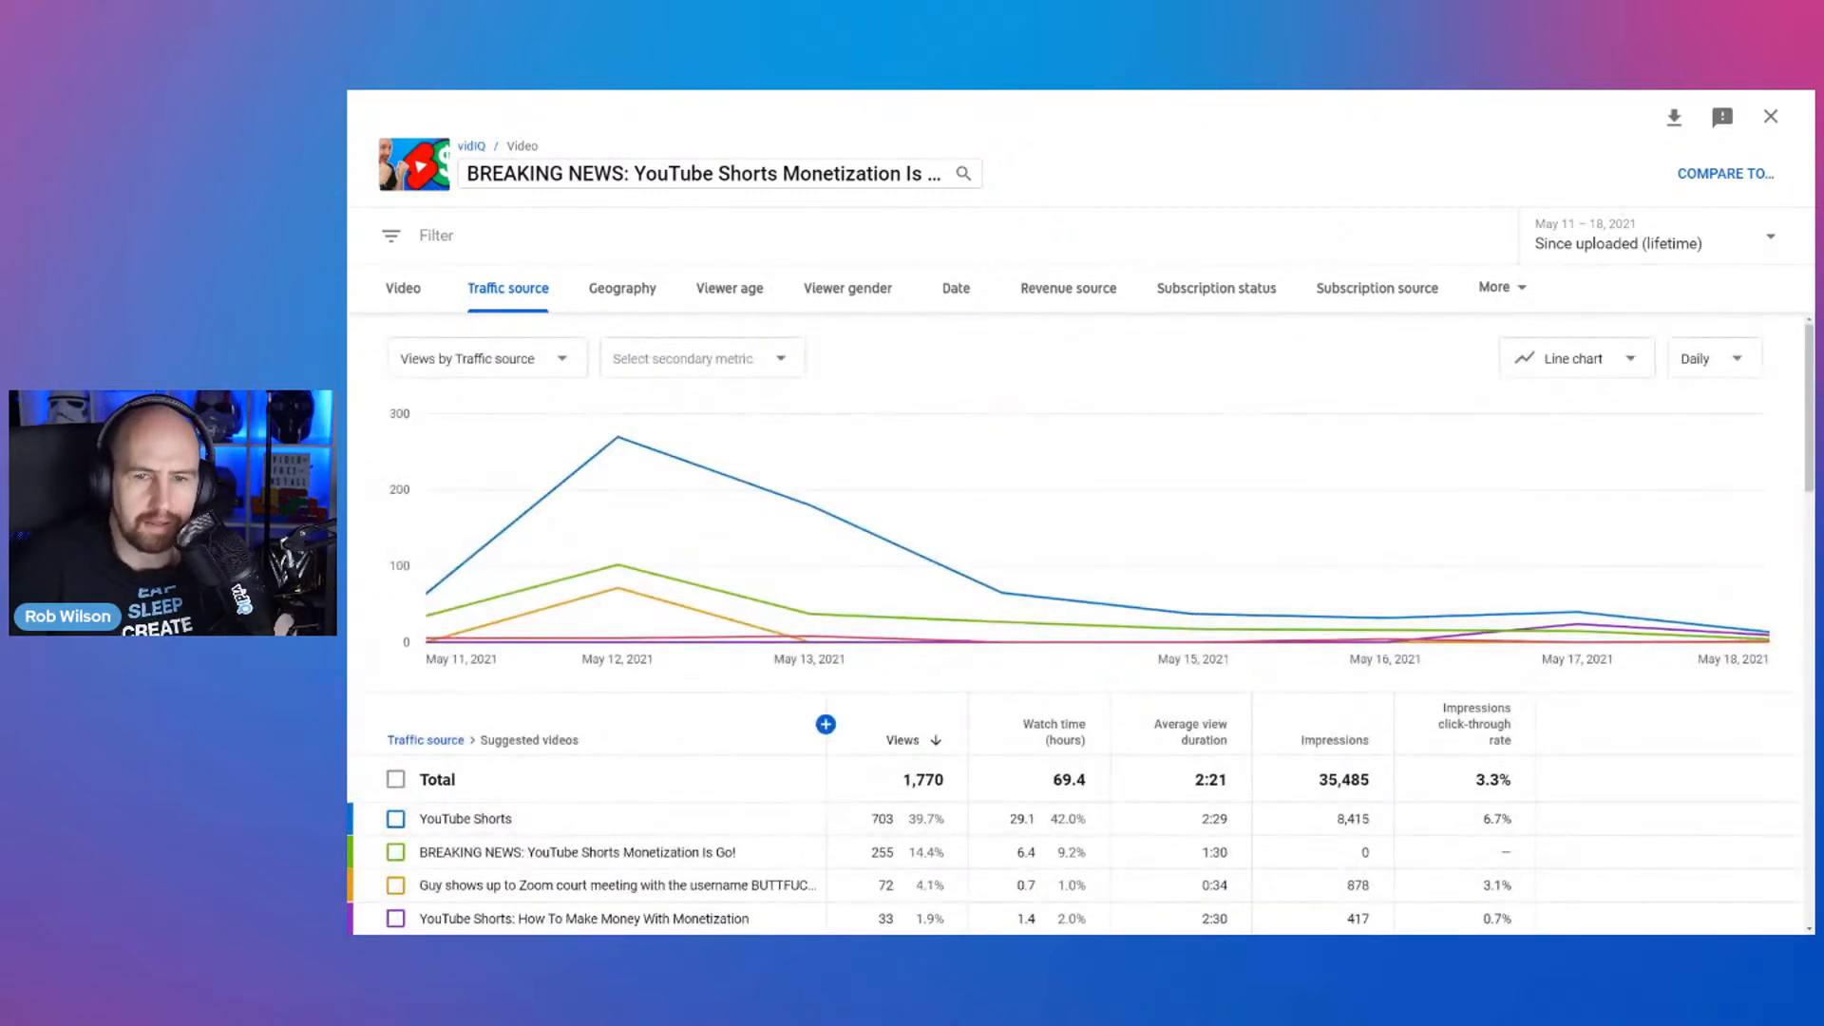
click(1771, 116)
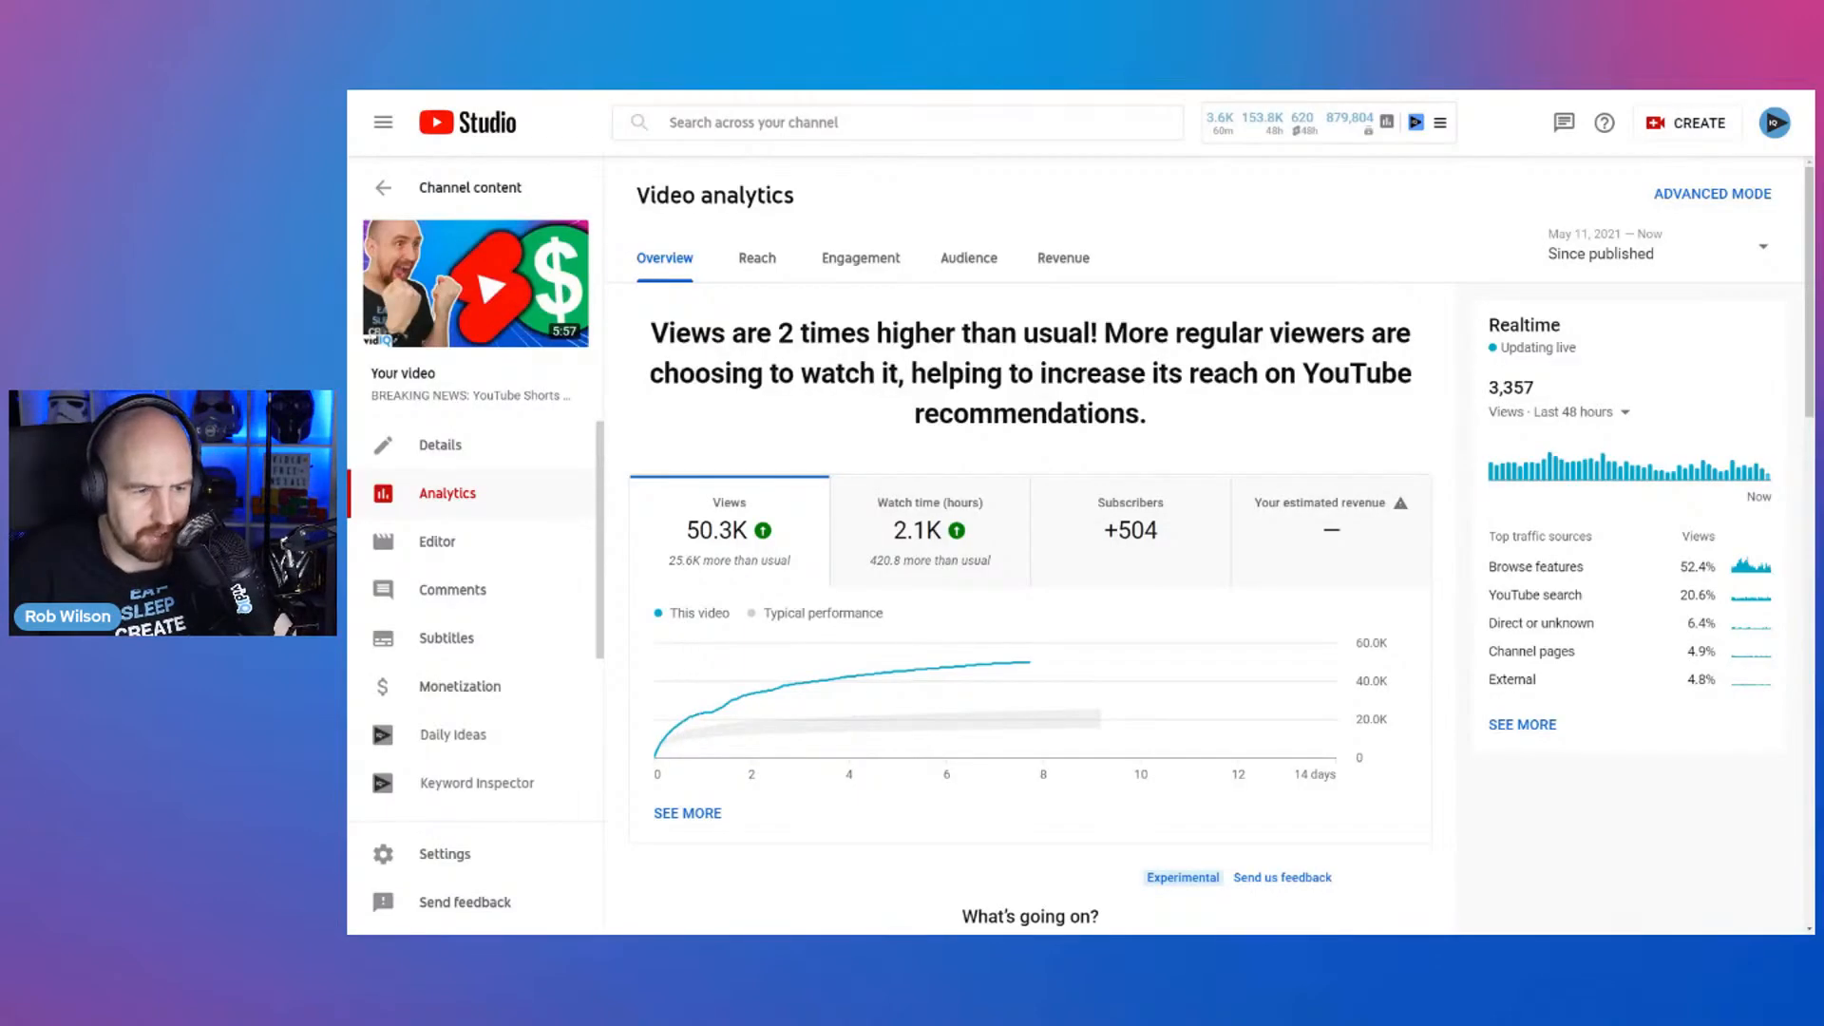
- Reopen the video's detailed report and review its traffic sources for the period since uploaded (lifetime)
click(678, 813)
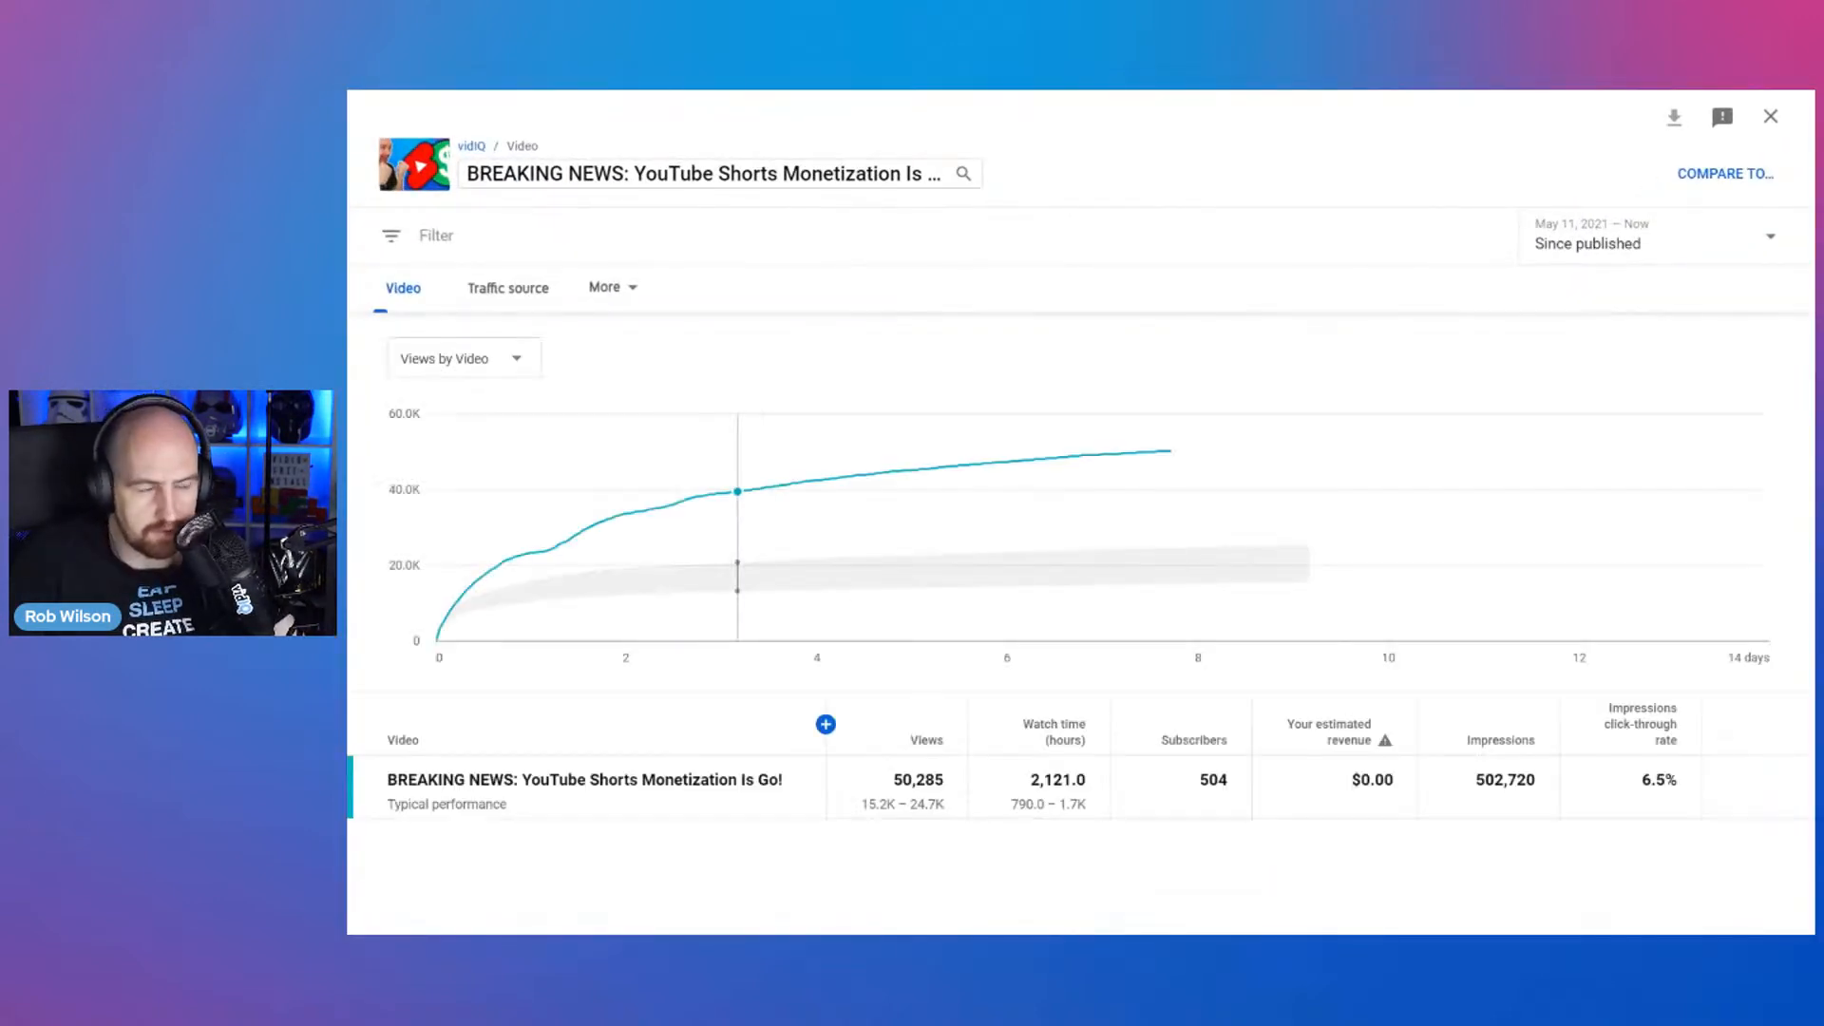
click(511, 289)
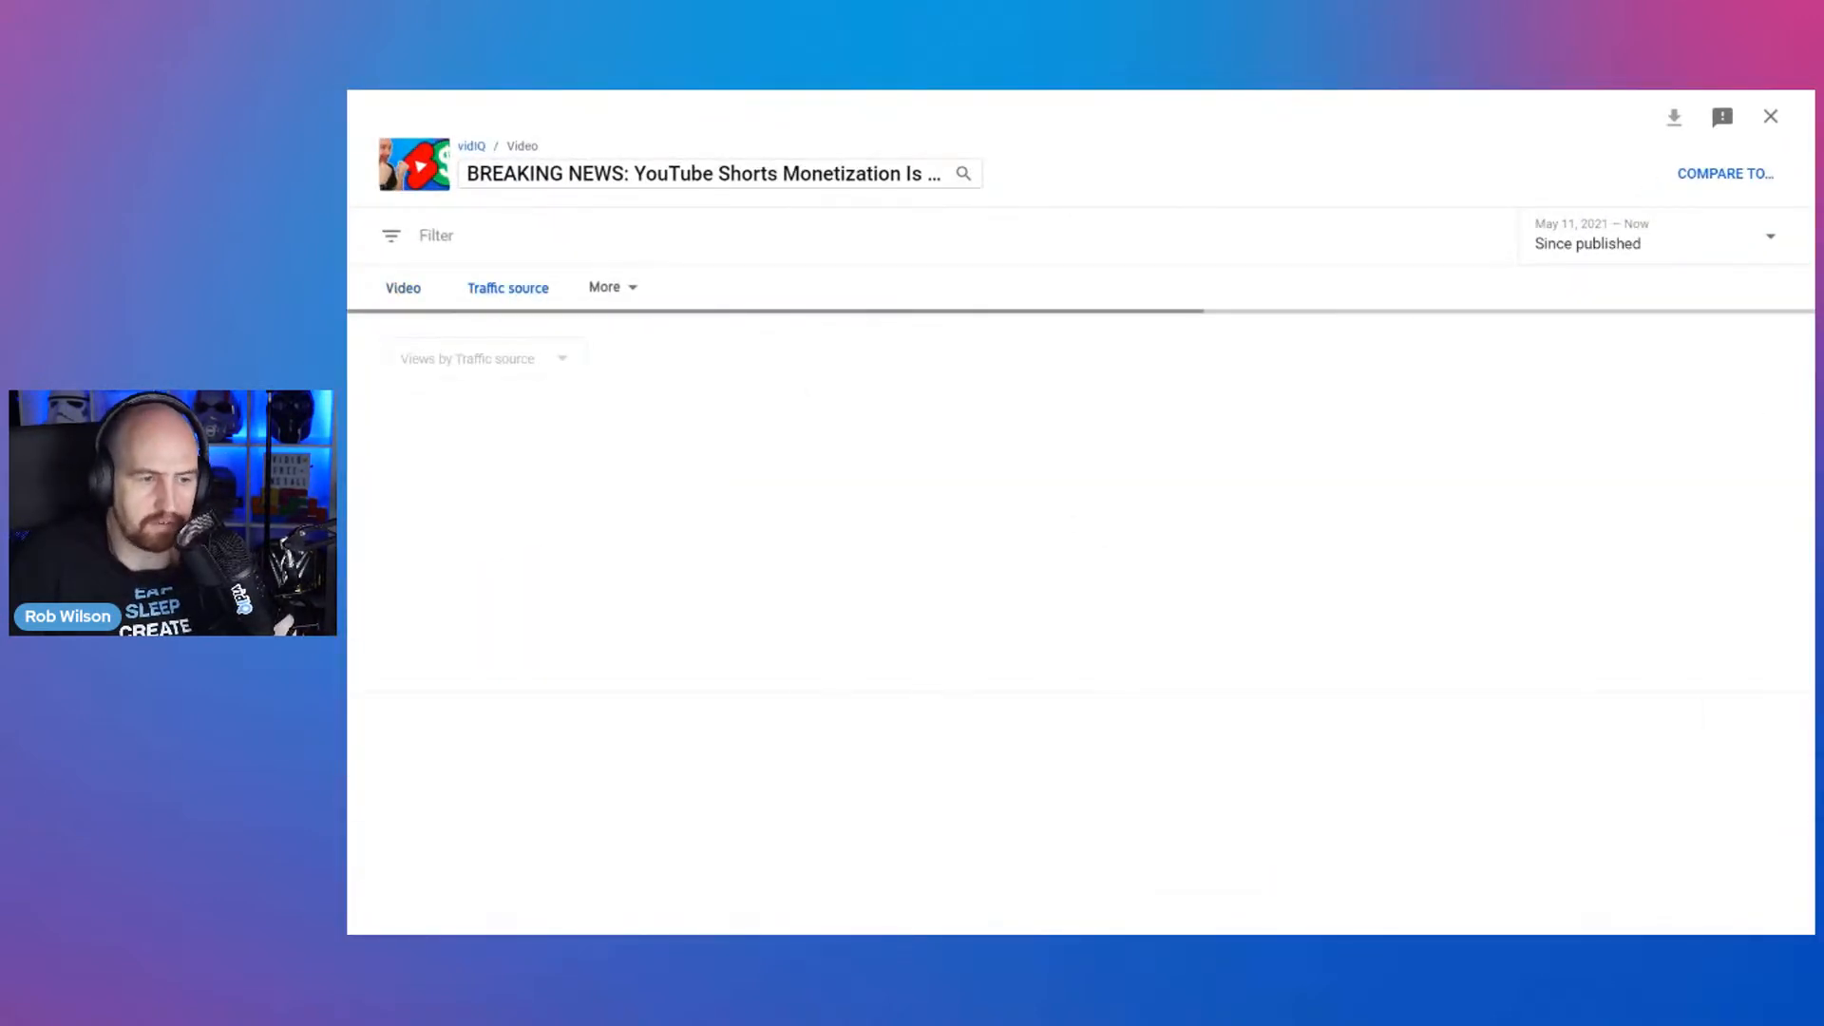
scroll(1396, 751, down, 2)
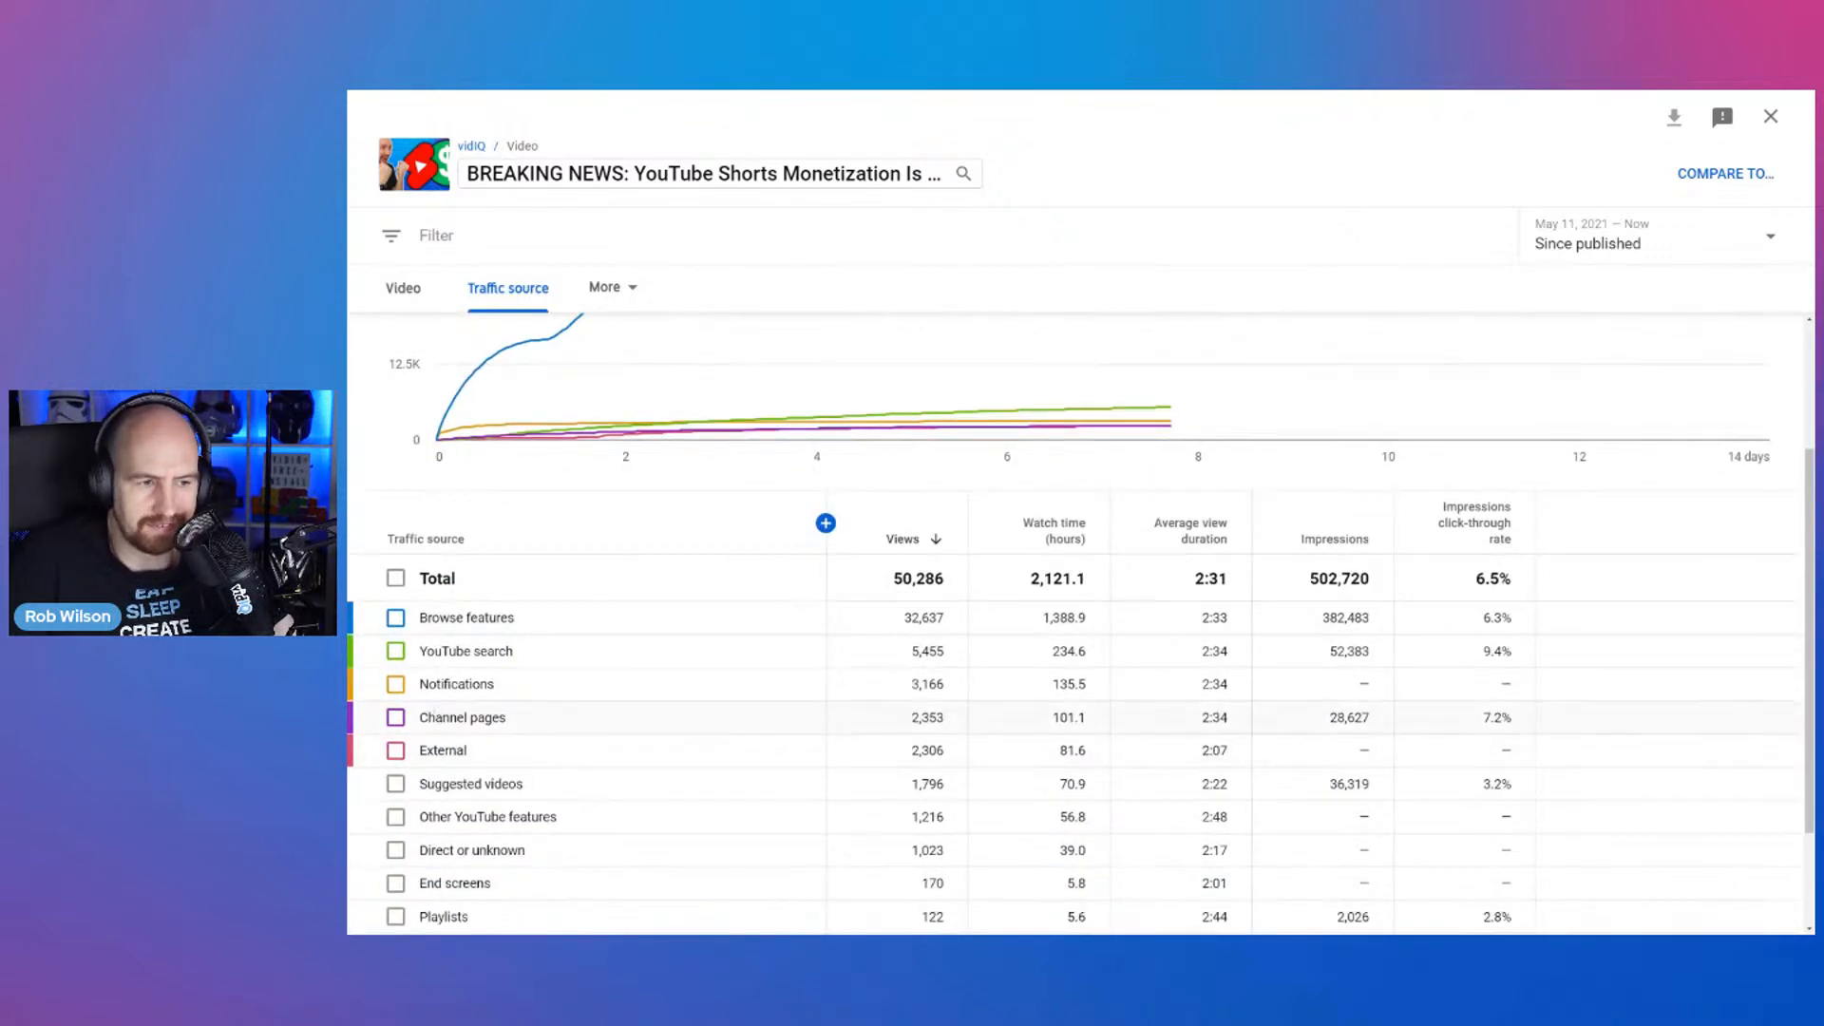
click(1679, 242)
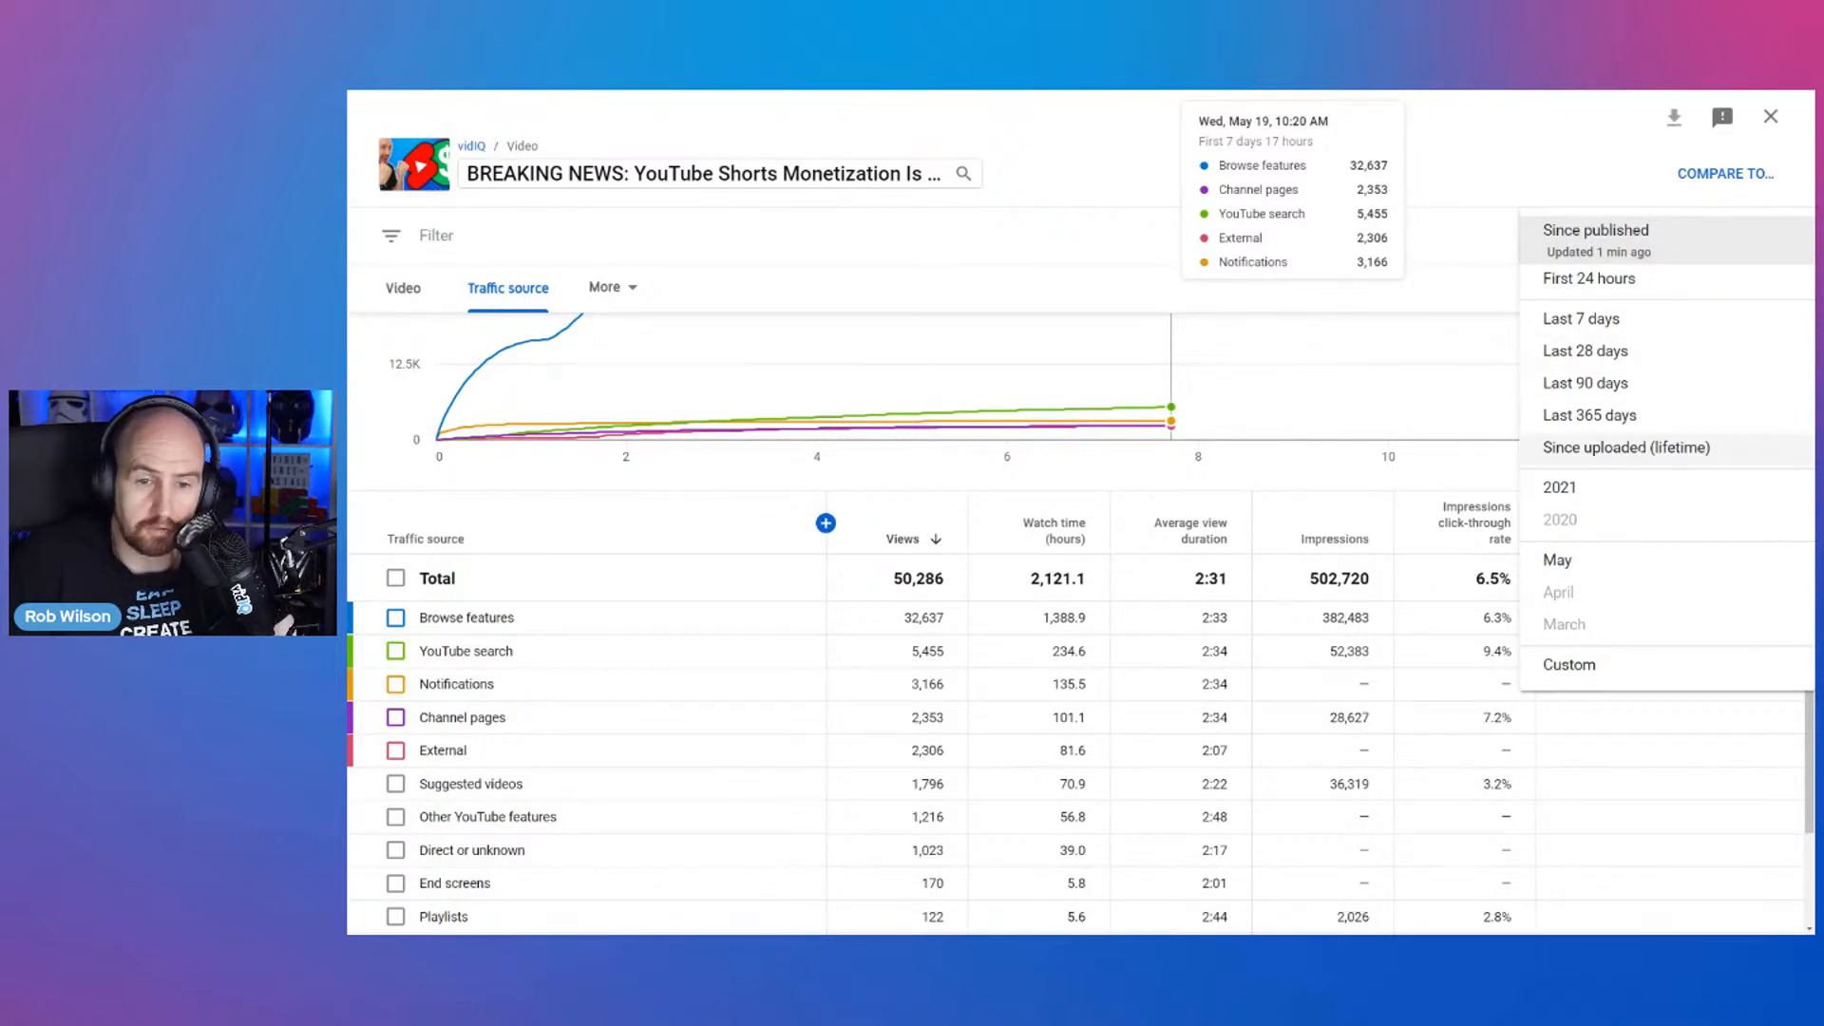
click(1626, 448)
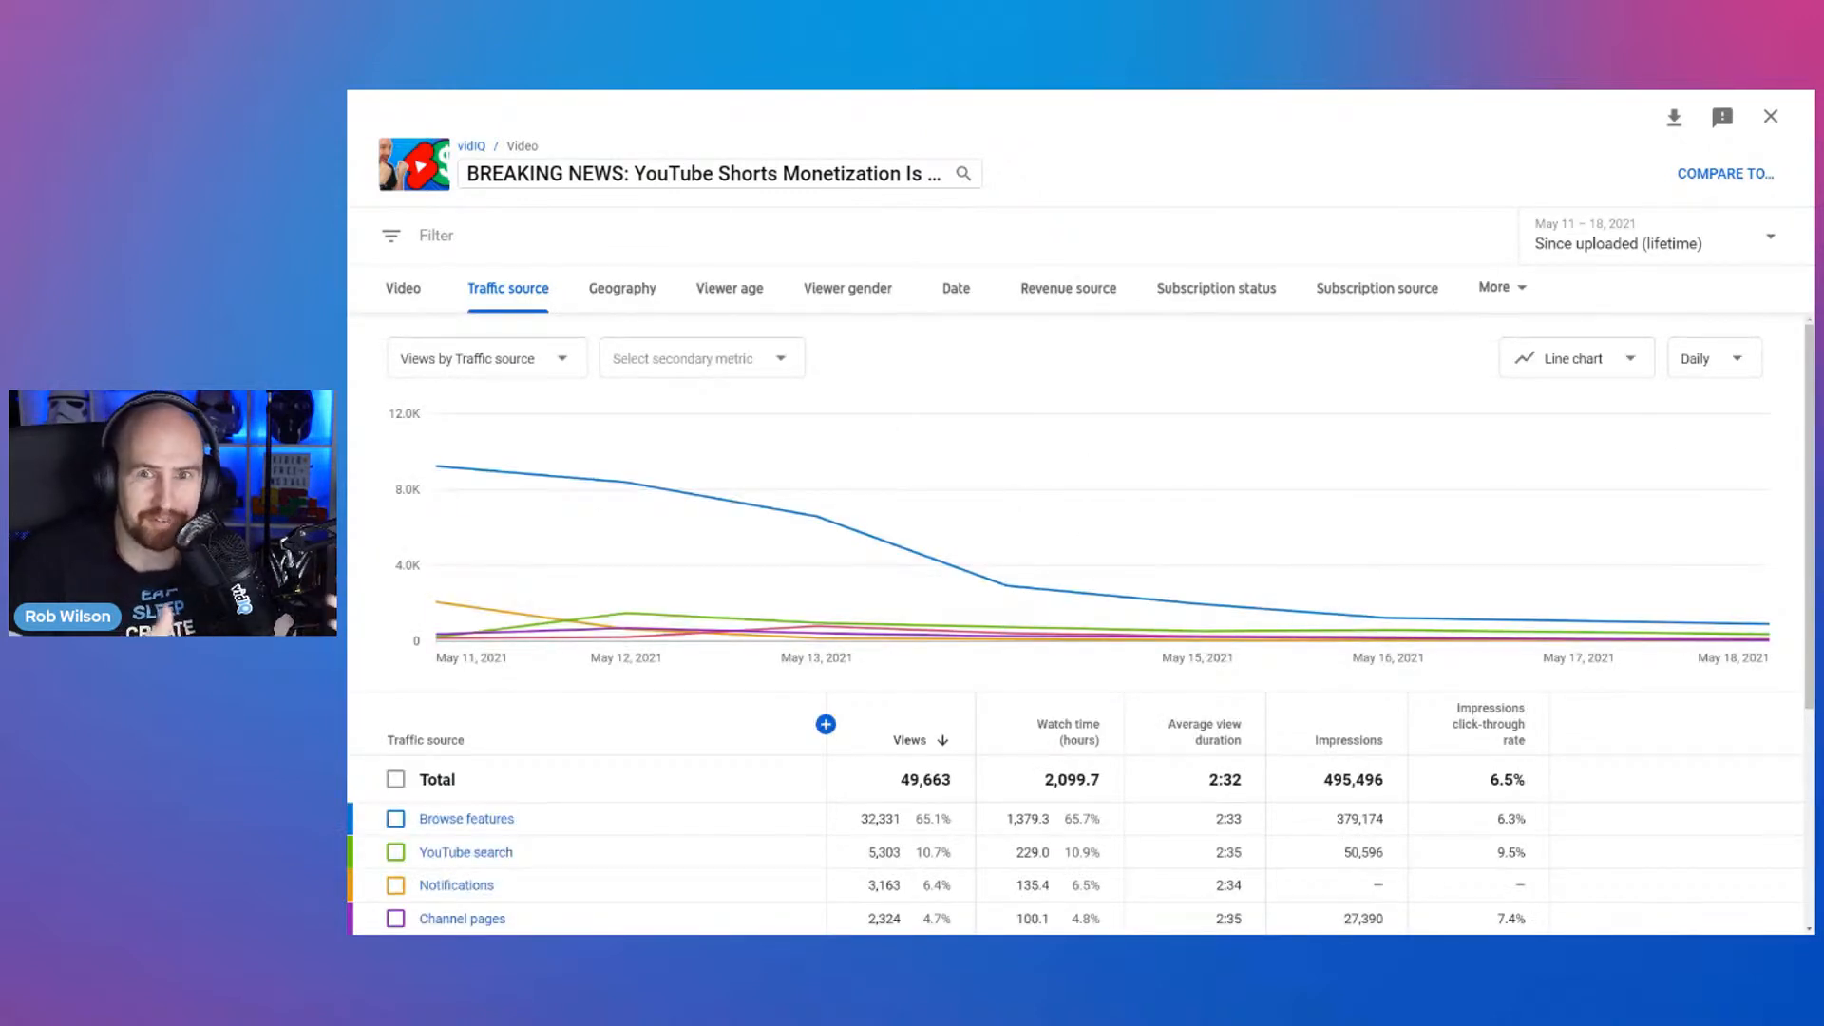
scroll(495, 551, down, 3)
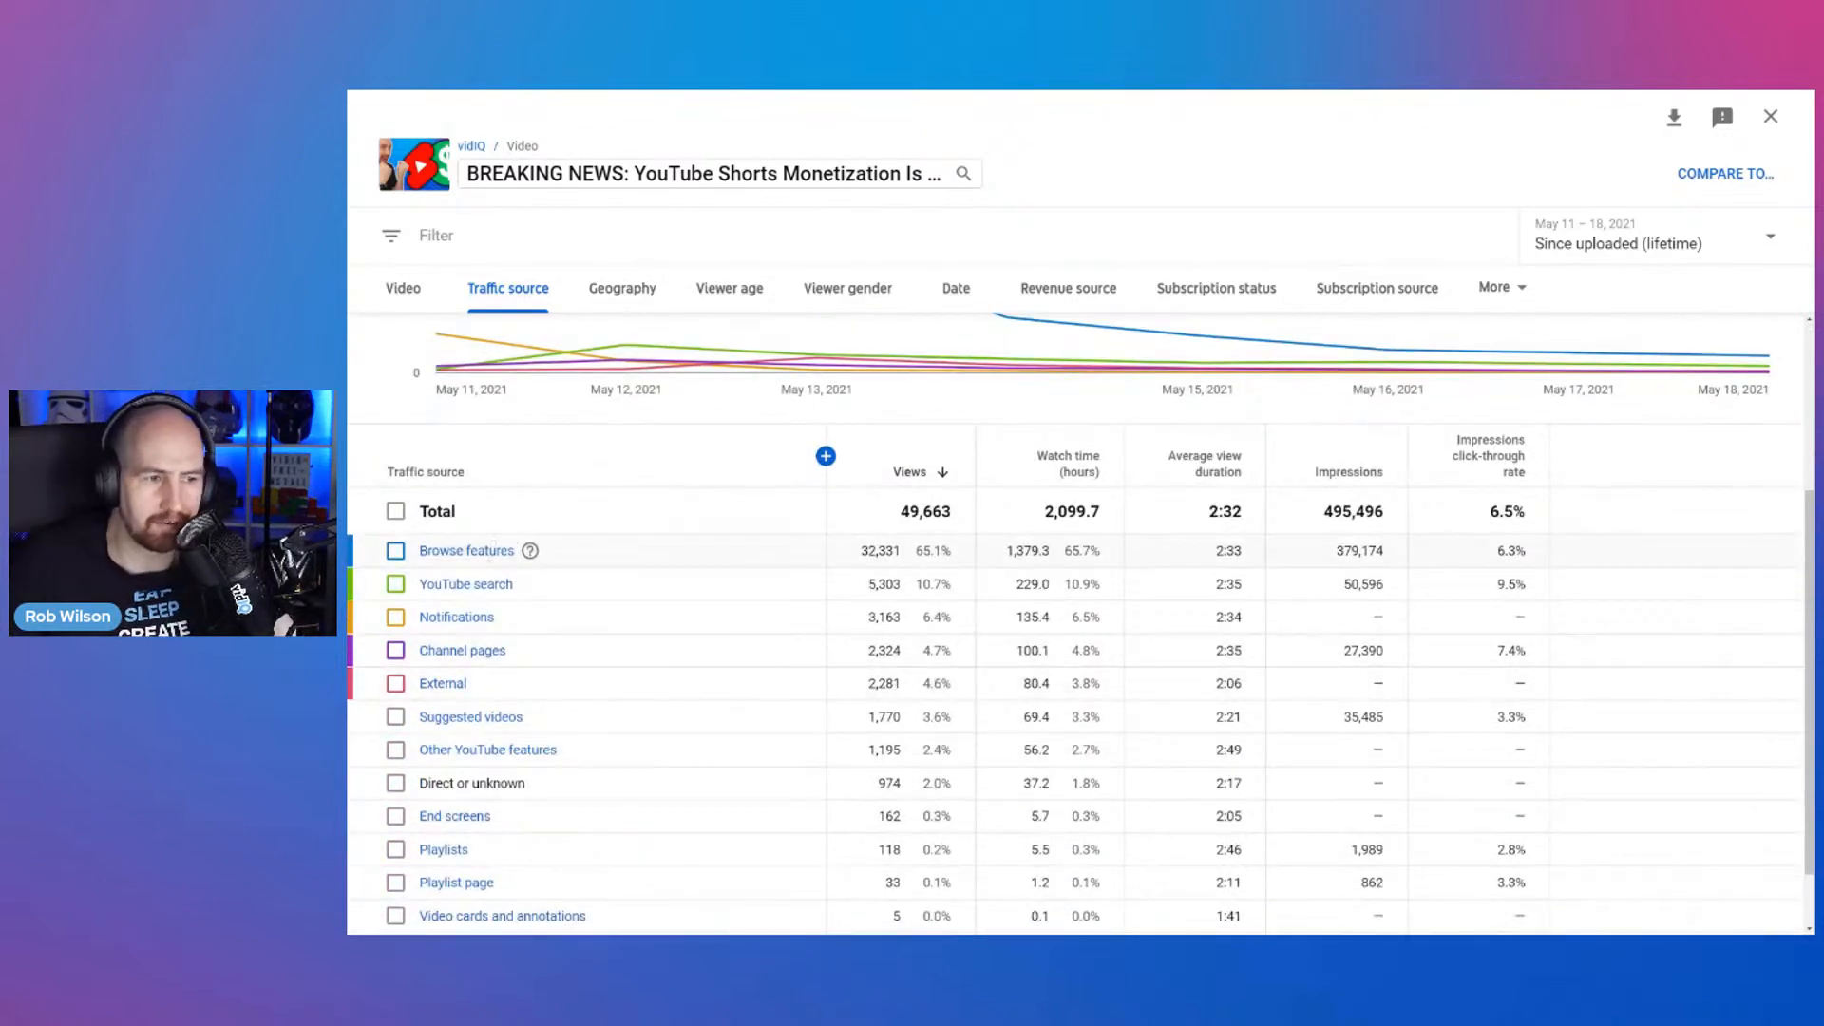
- Break down the YouTube search traffic source into individual search terms, review them, and close the report
click(476, 583)
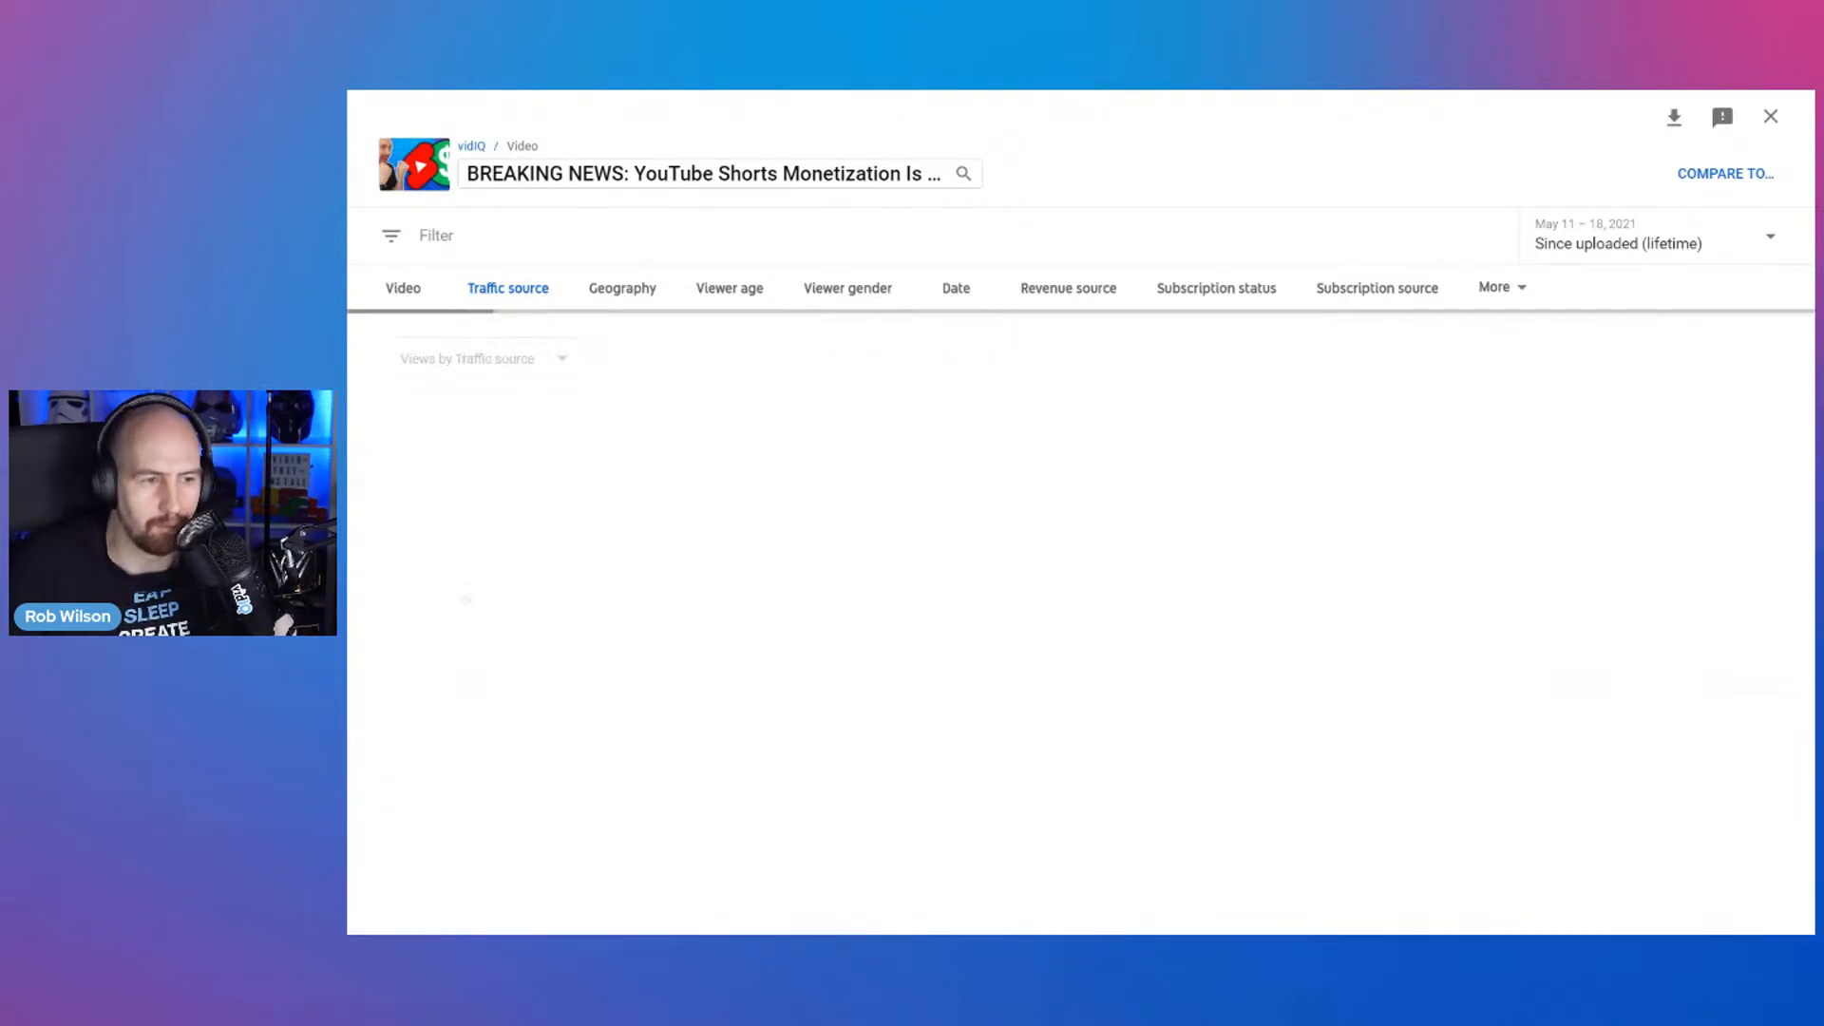
scroll(616, 691, down, 2)
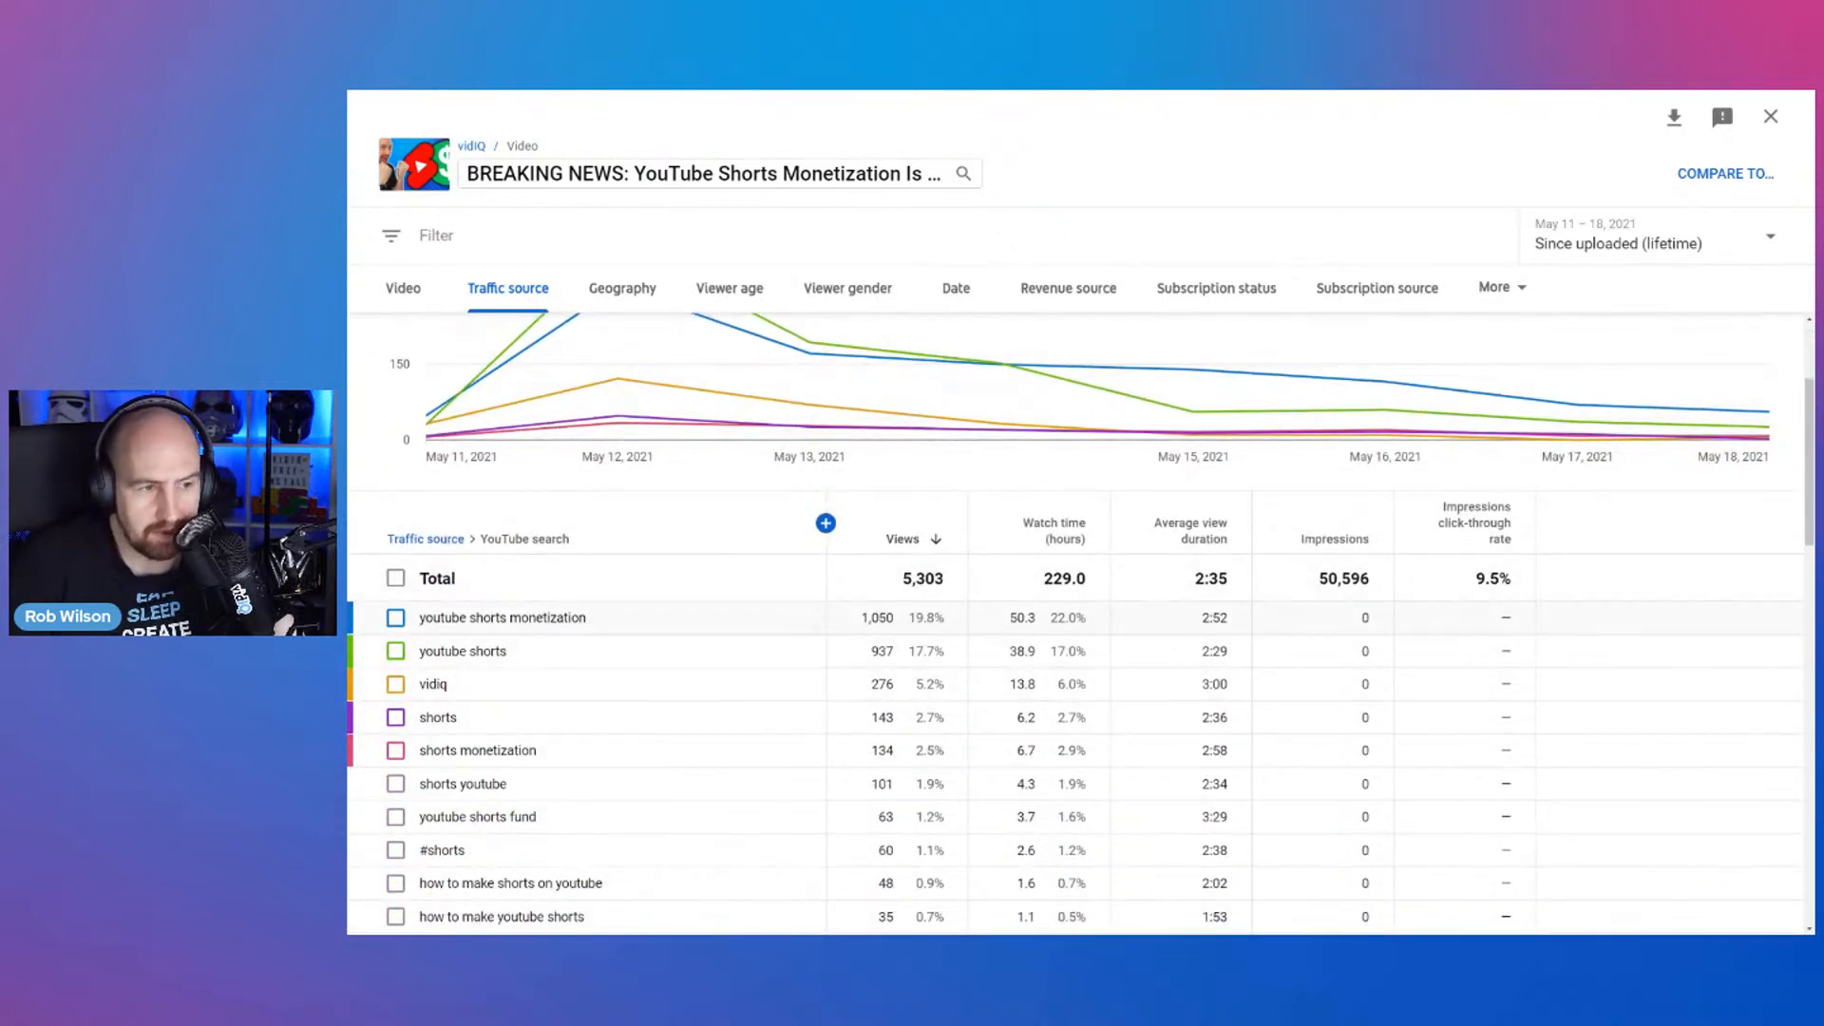
scroll(686, 630, up, 2)
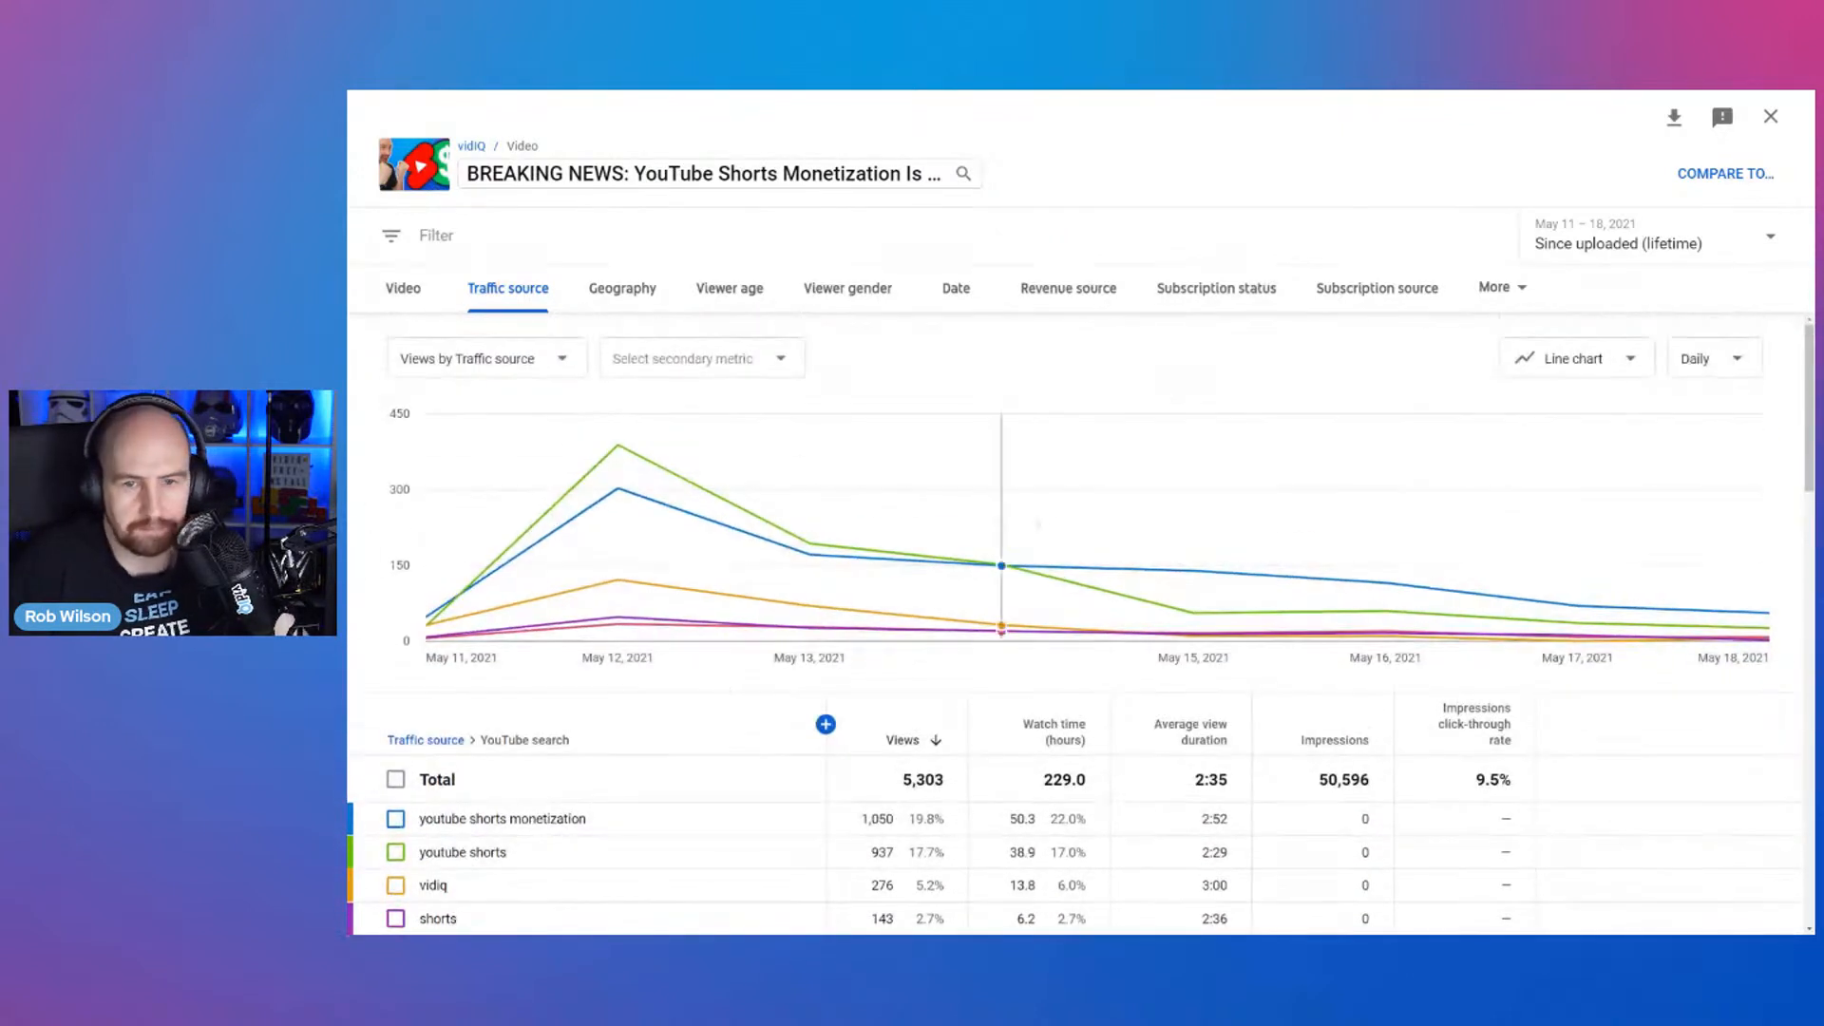
click(1771, 116)
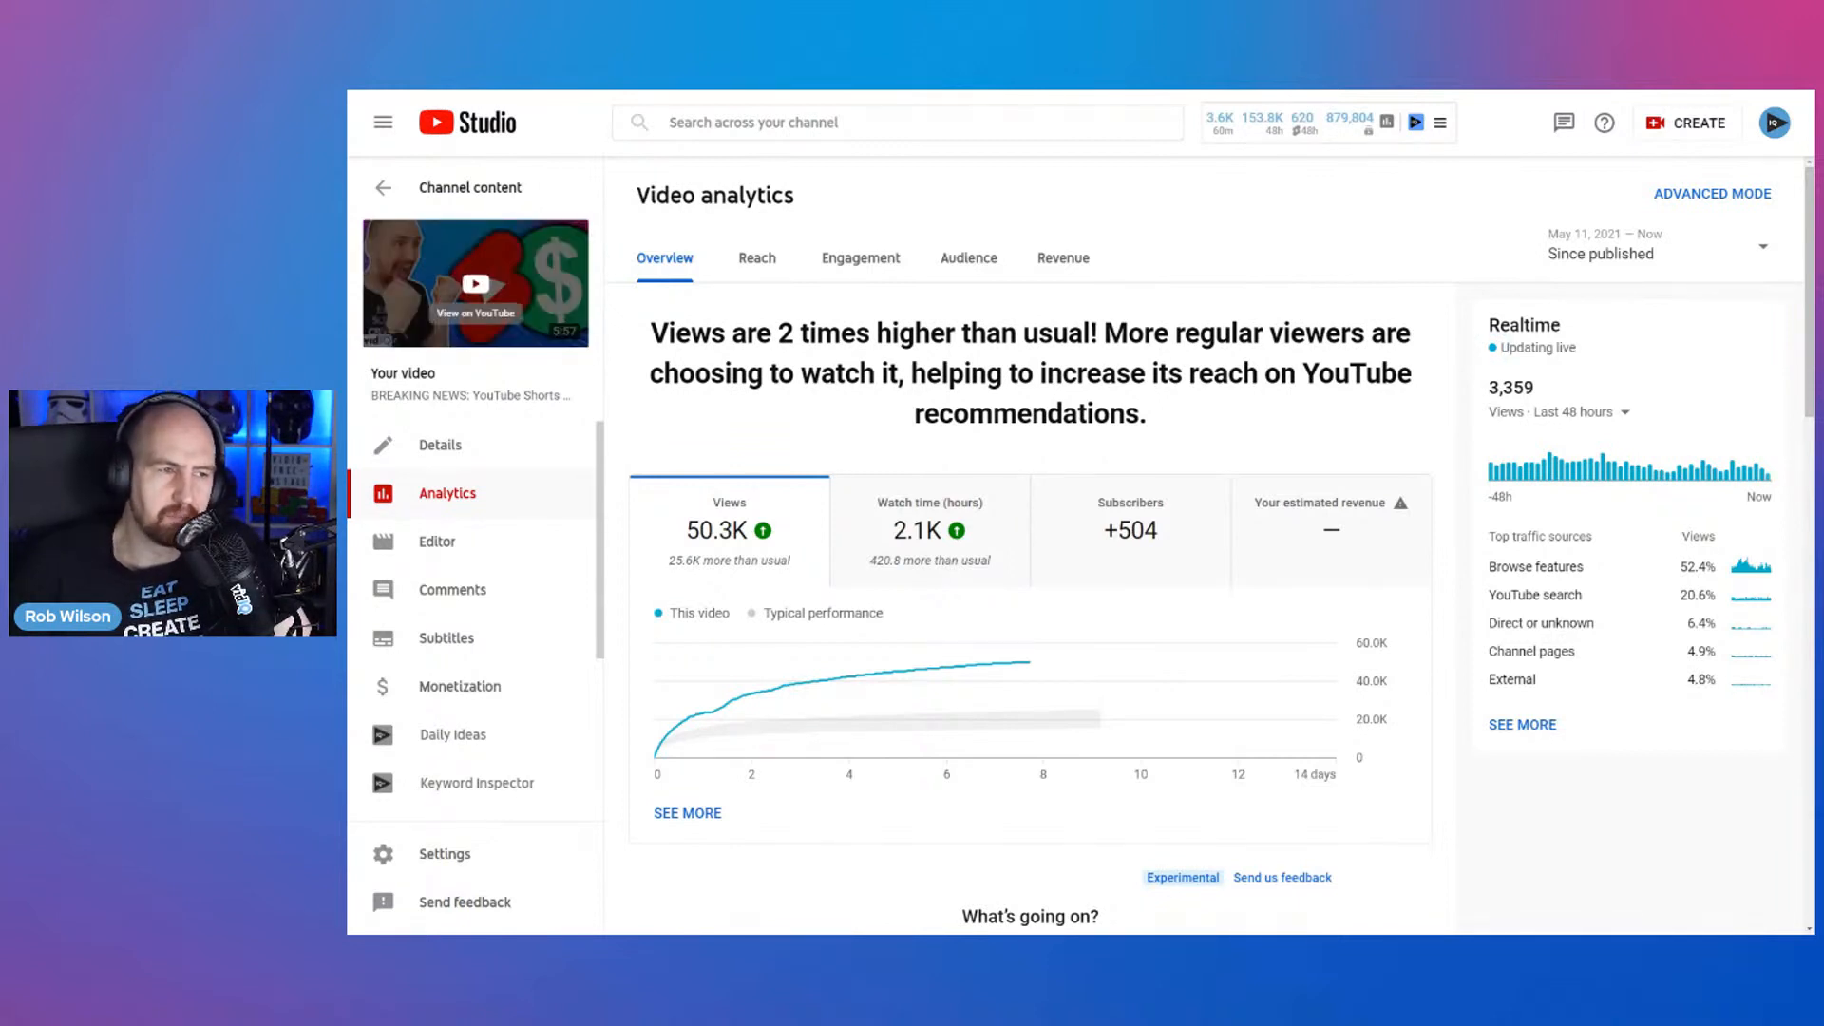
- Return to the channel-wide analytics and examine returning and new viewers in the audience report, extending the period to 2021
key(alt+Left)
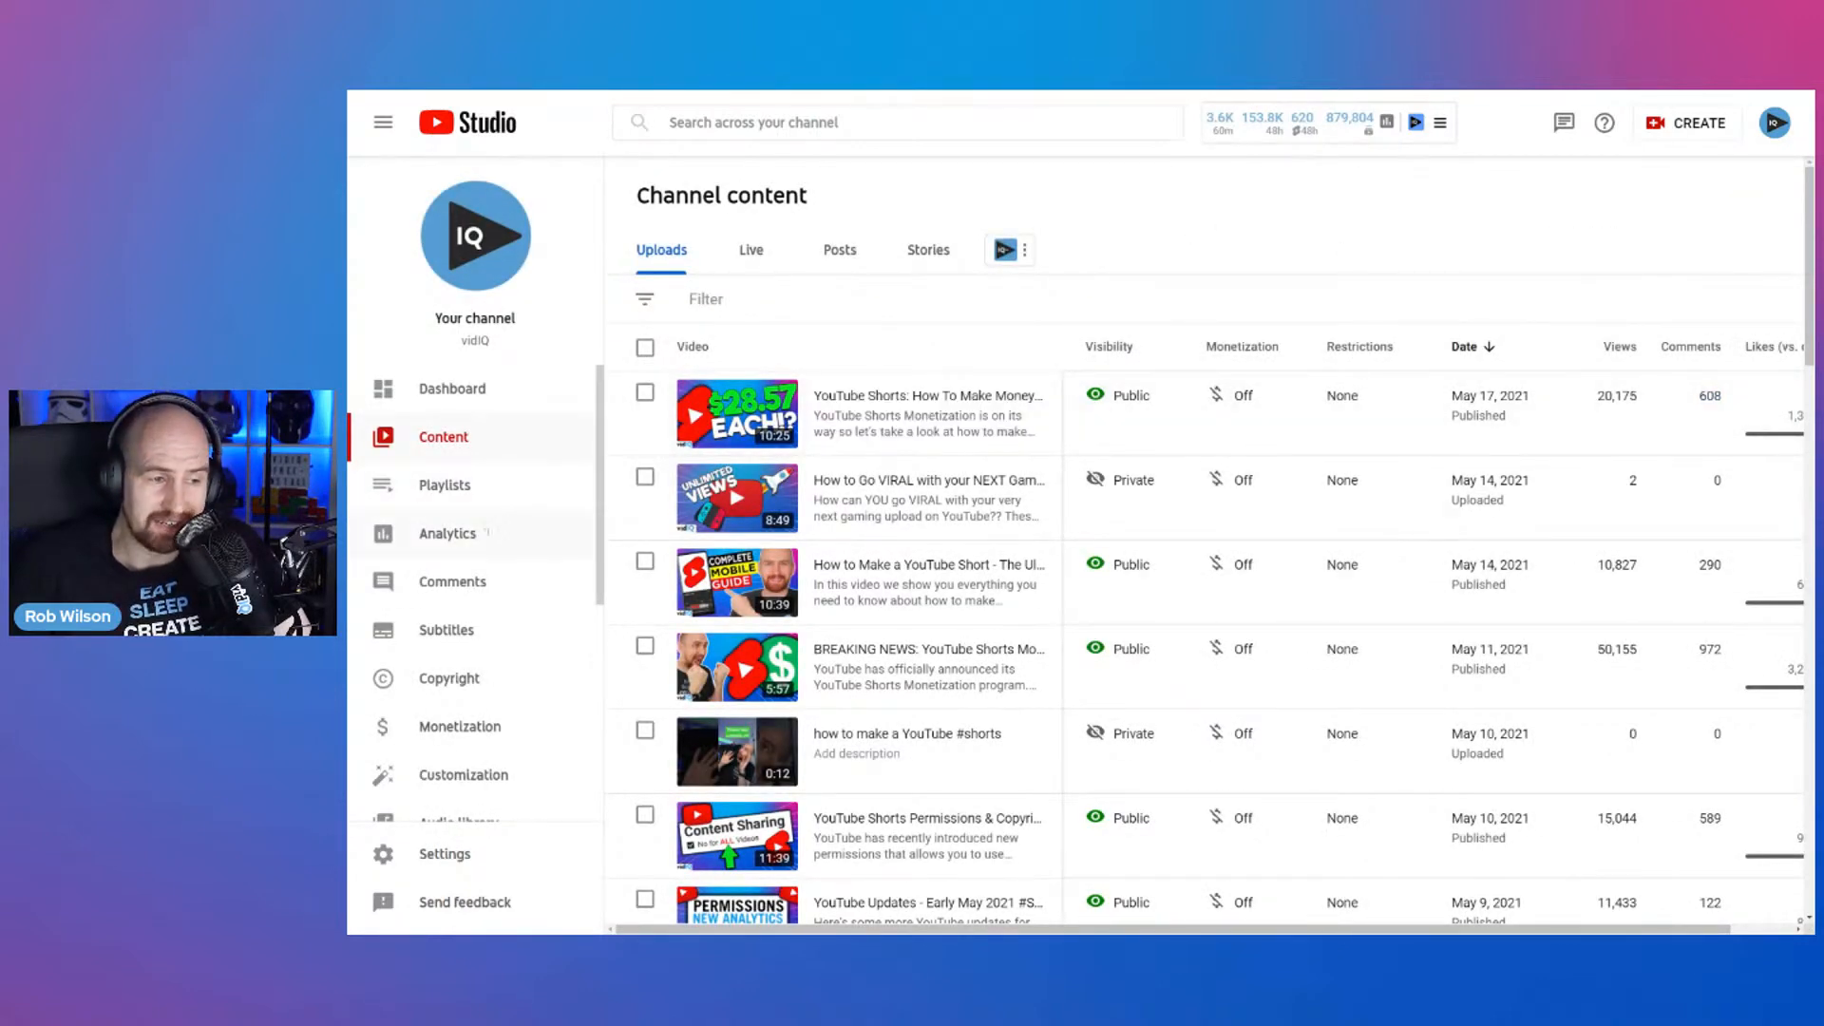
click(508, 512)
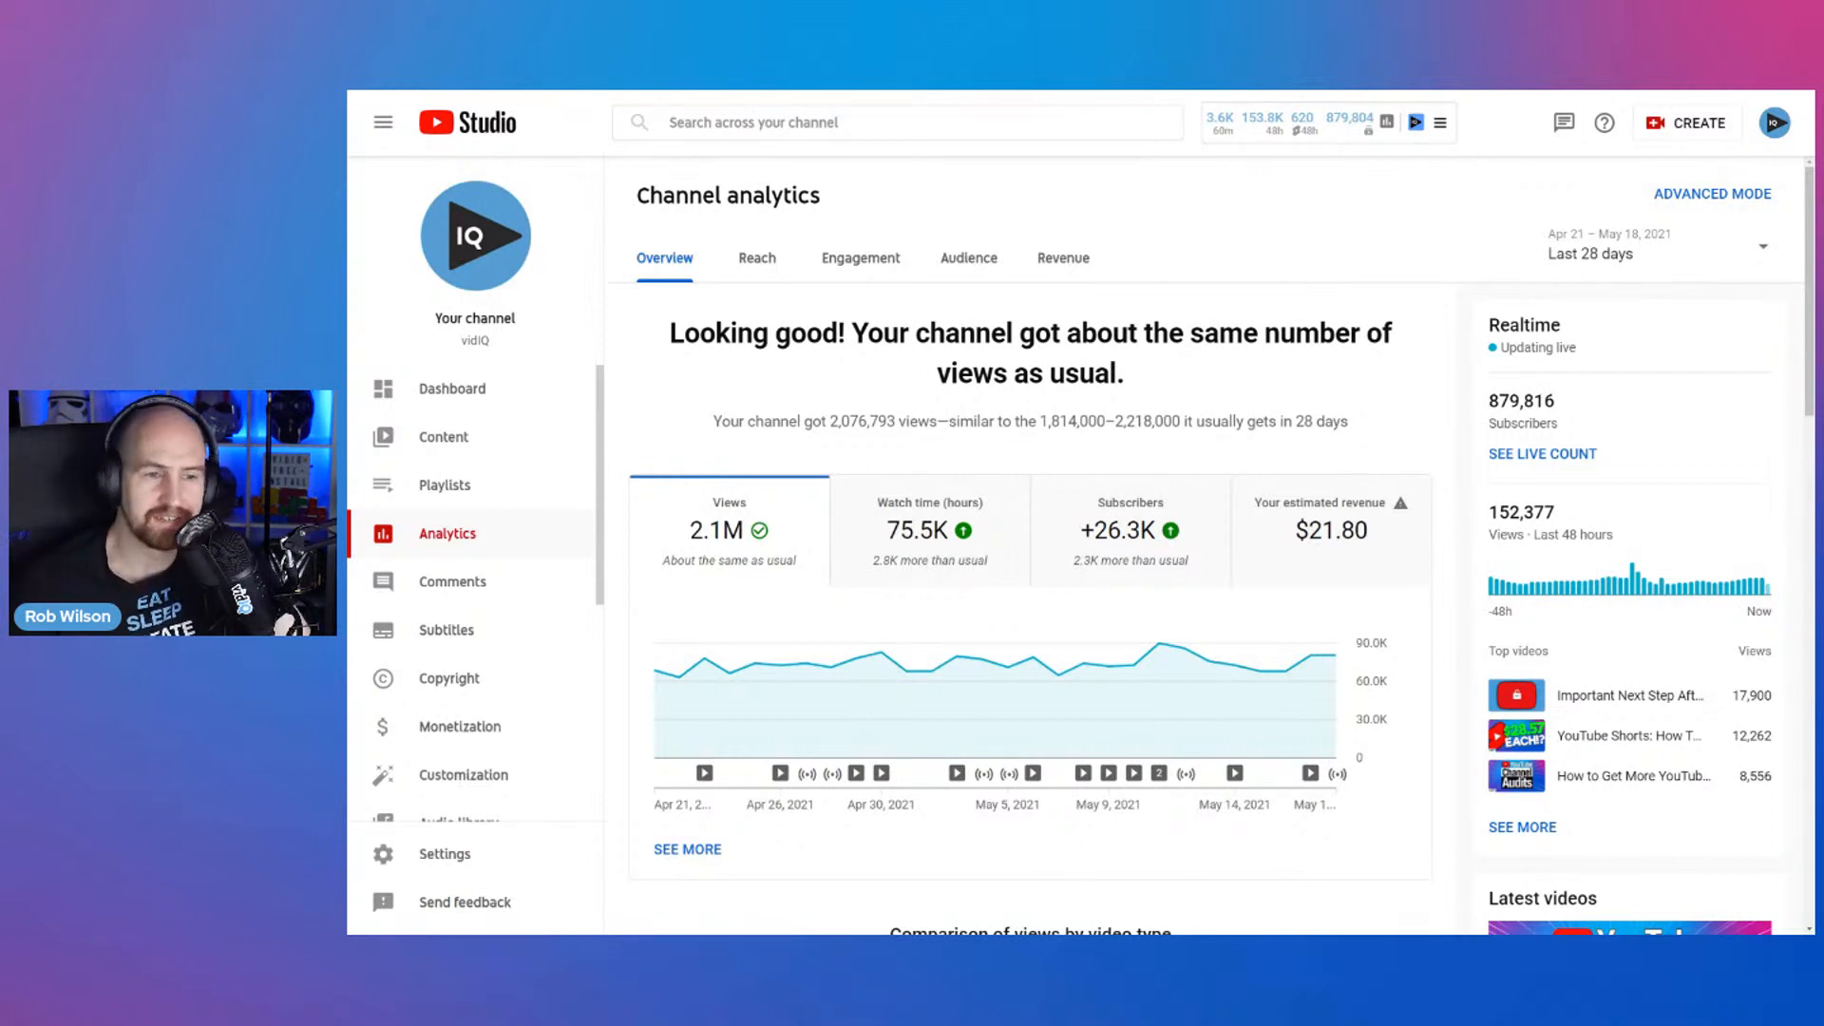
click(979, 258)
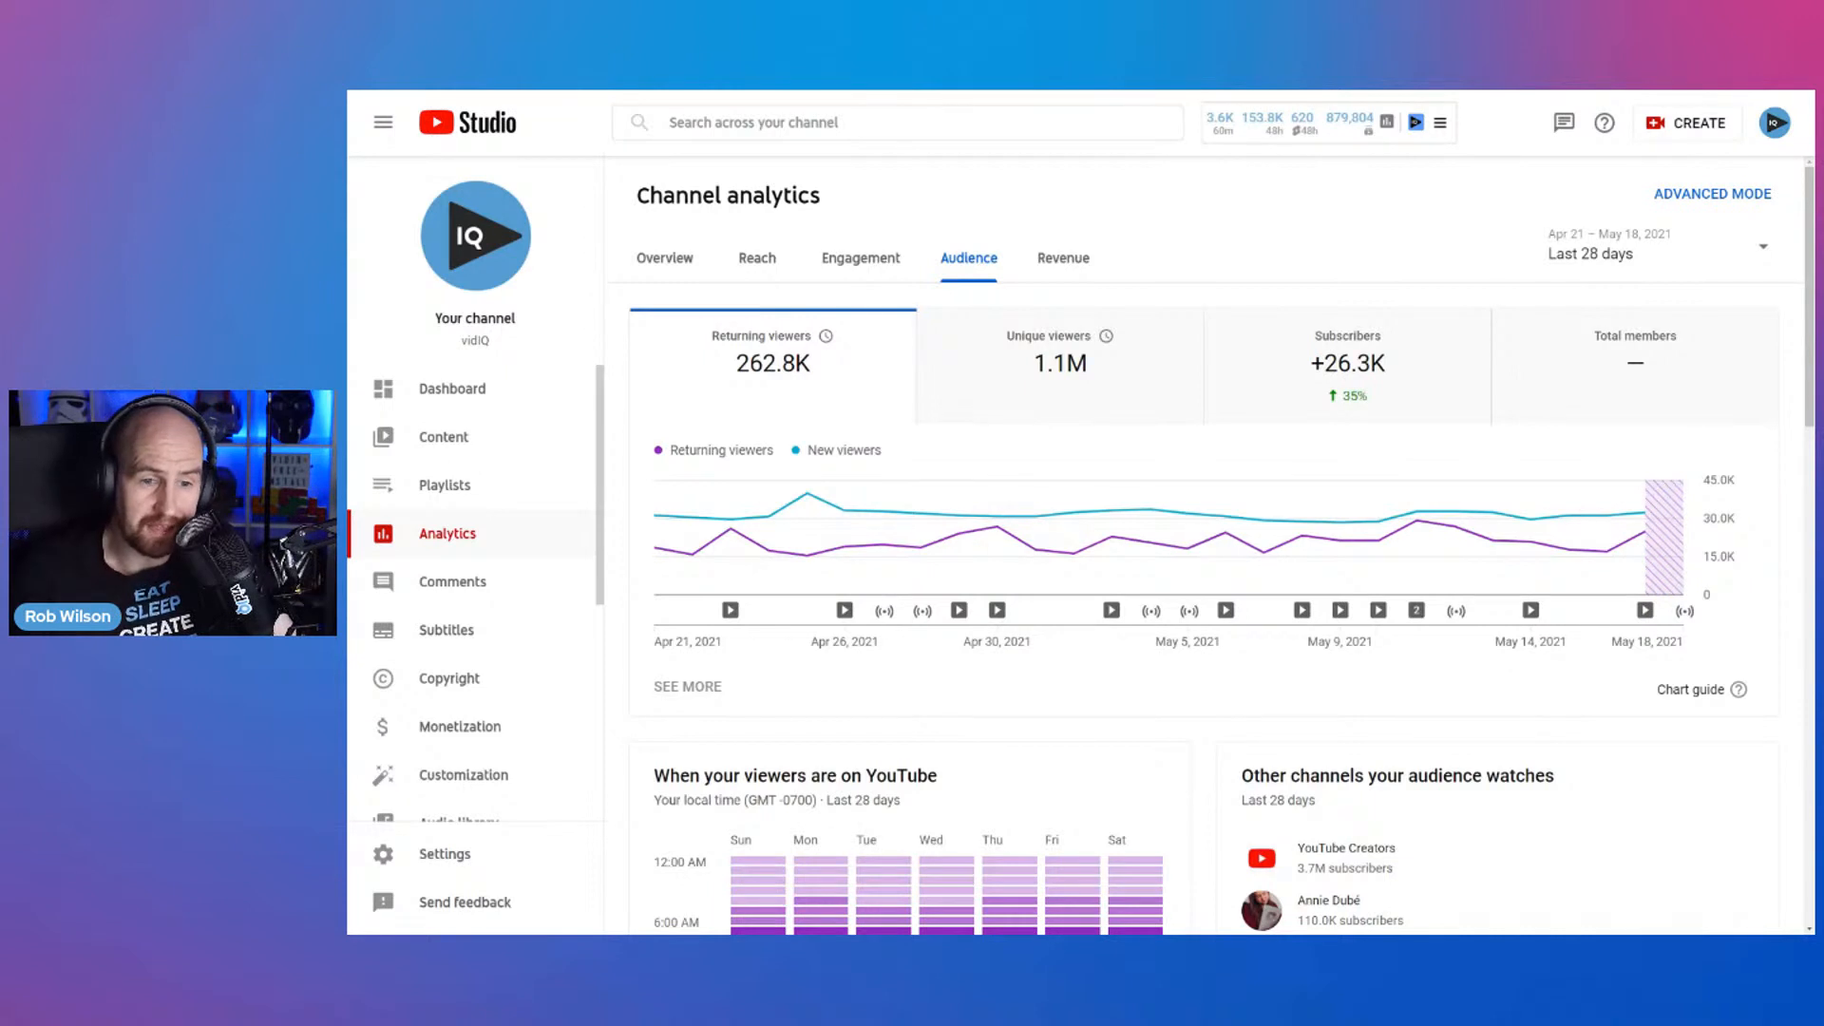
mouse_move(1074, 551)
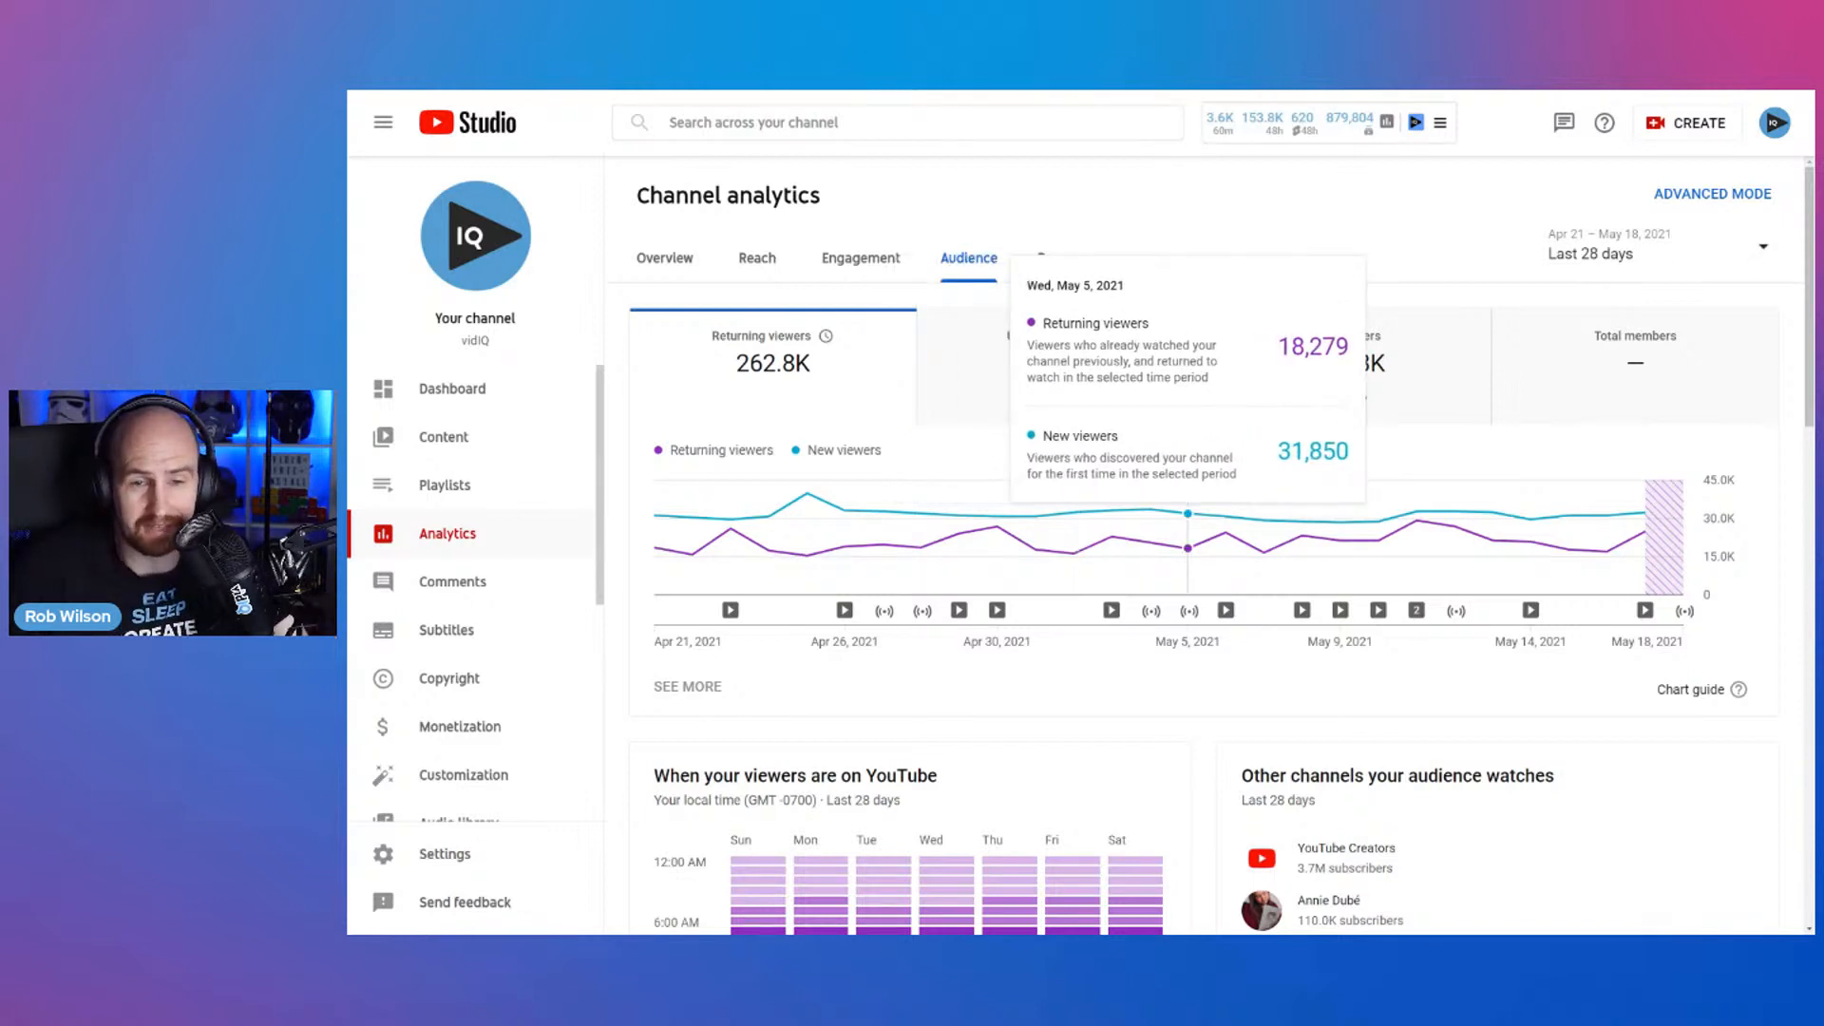
click(1658, 247)
click(1628, 422)
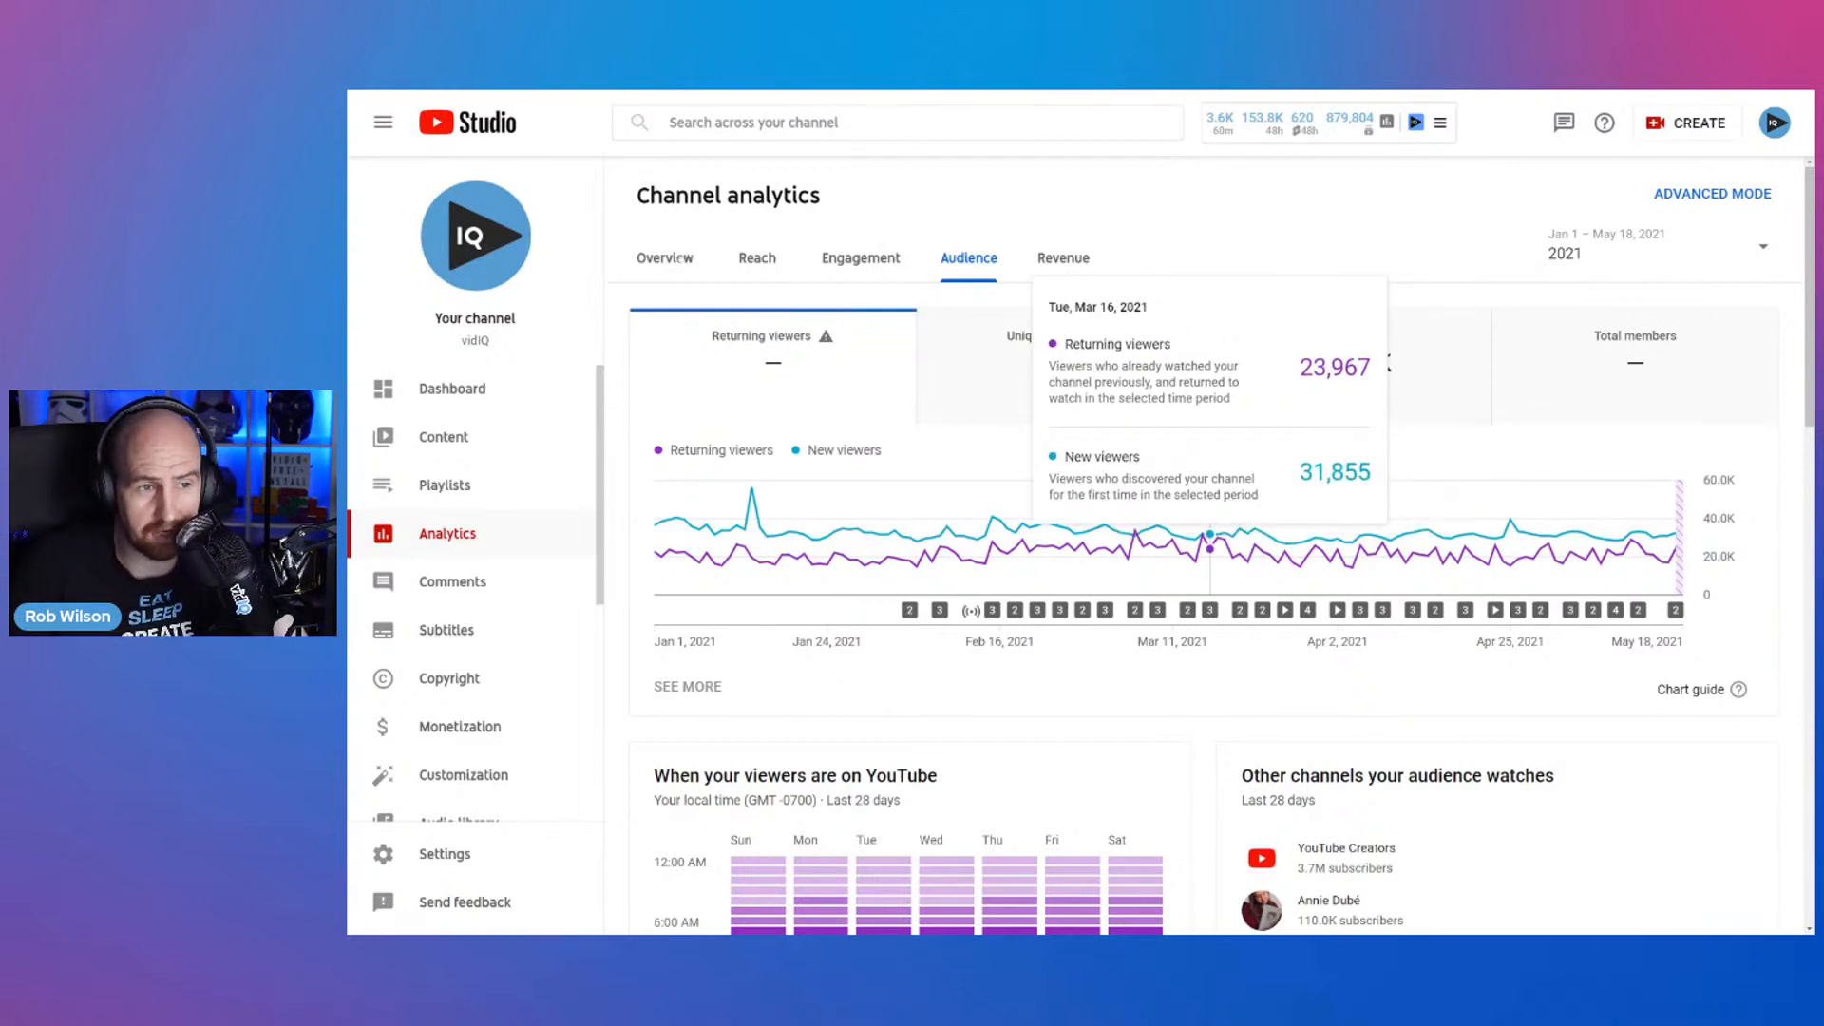
- Show the channel overview for April and compare the monthly view bars for March and April 2021
click(662, 256)
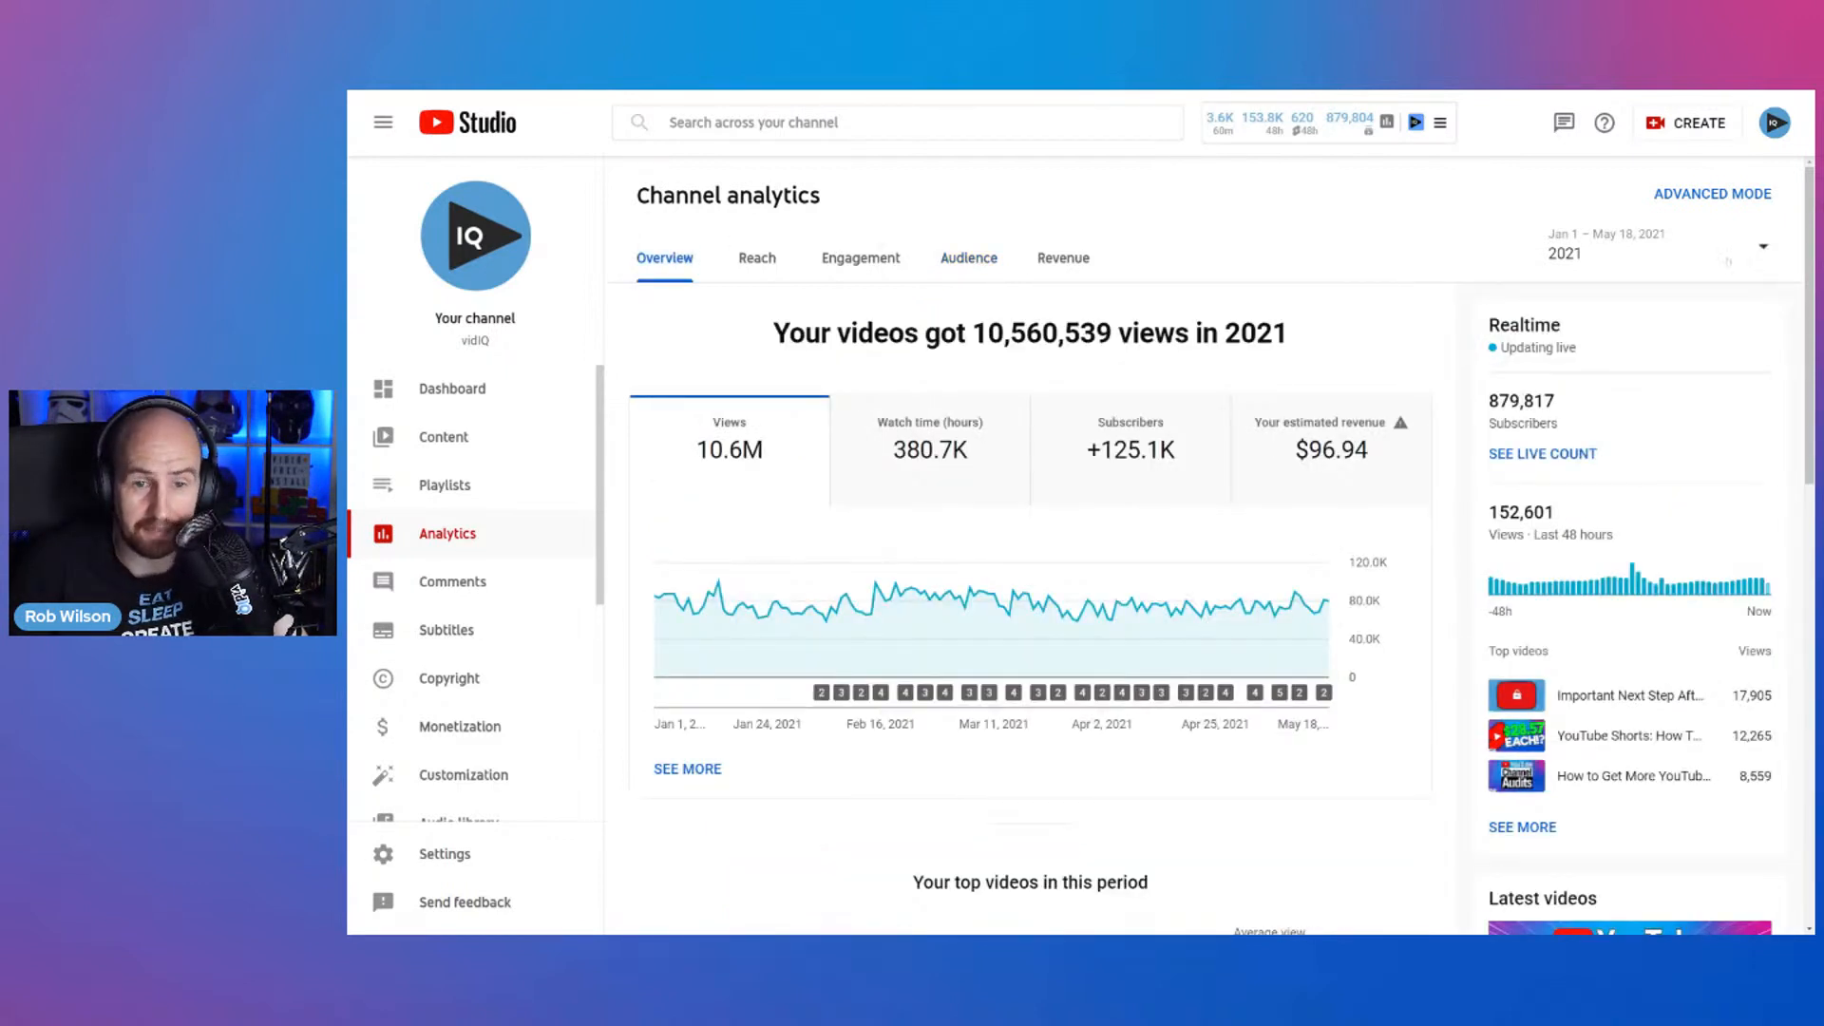
click(1728, 253)
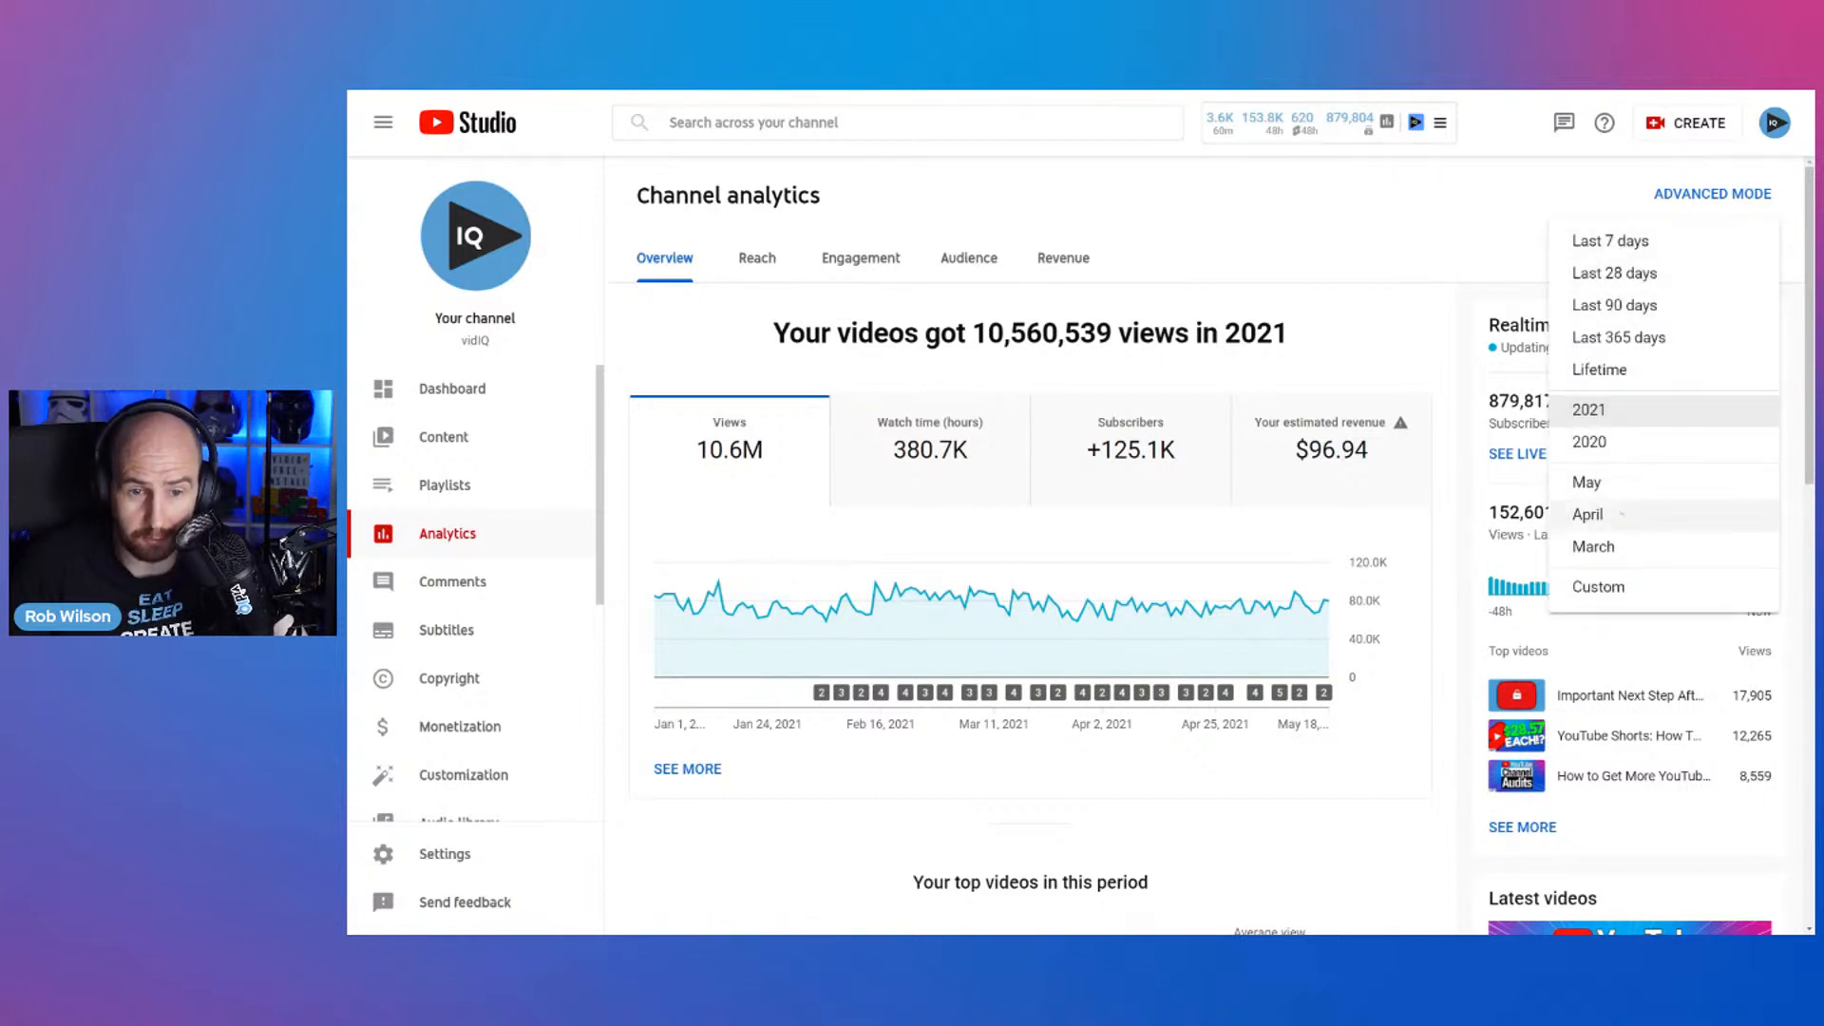
click(1621, 514)
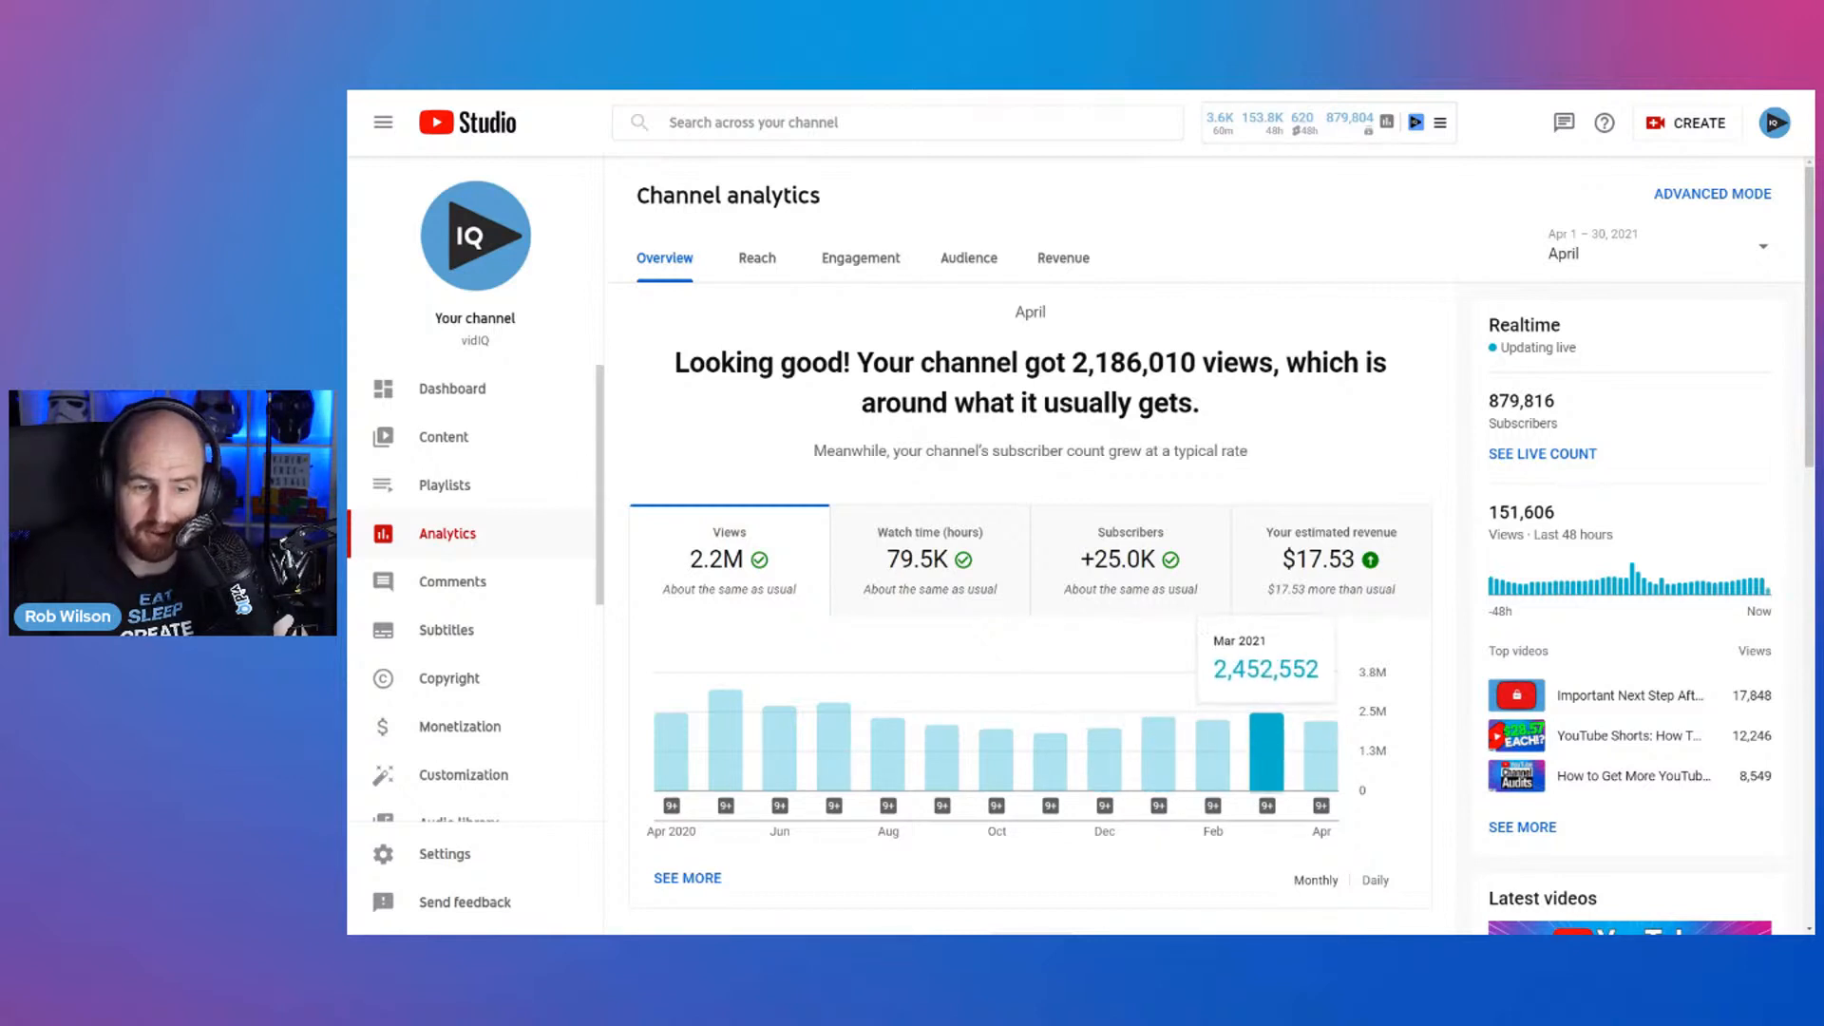
mouse_move(1318, 733)
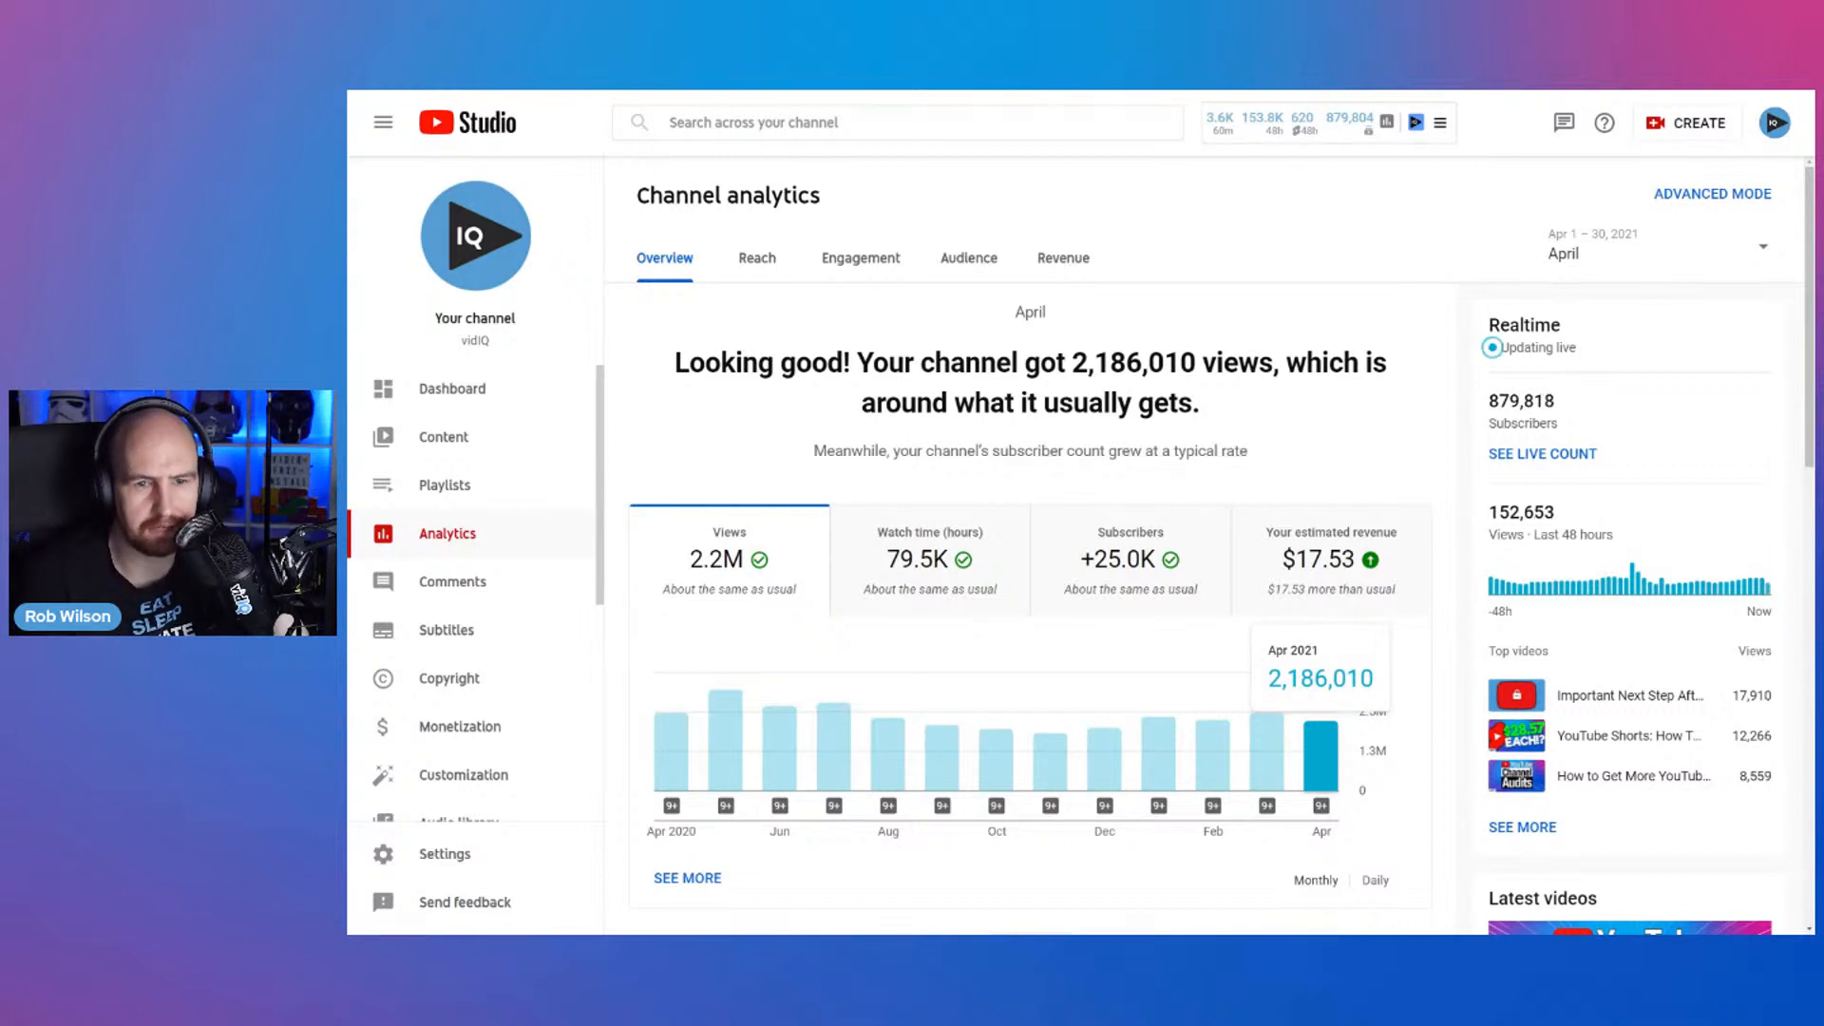
- Open the live subscriber count, examine the channel growth chart from start to end of the 2021 period, and close it
click(1532, 453)
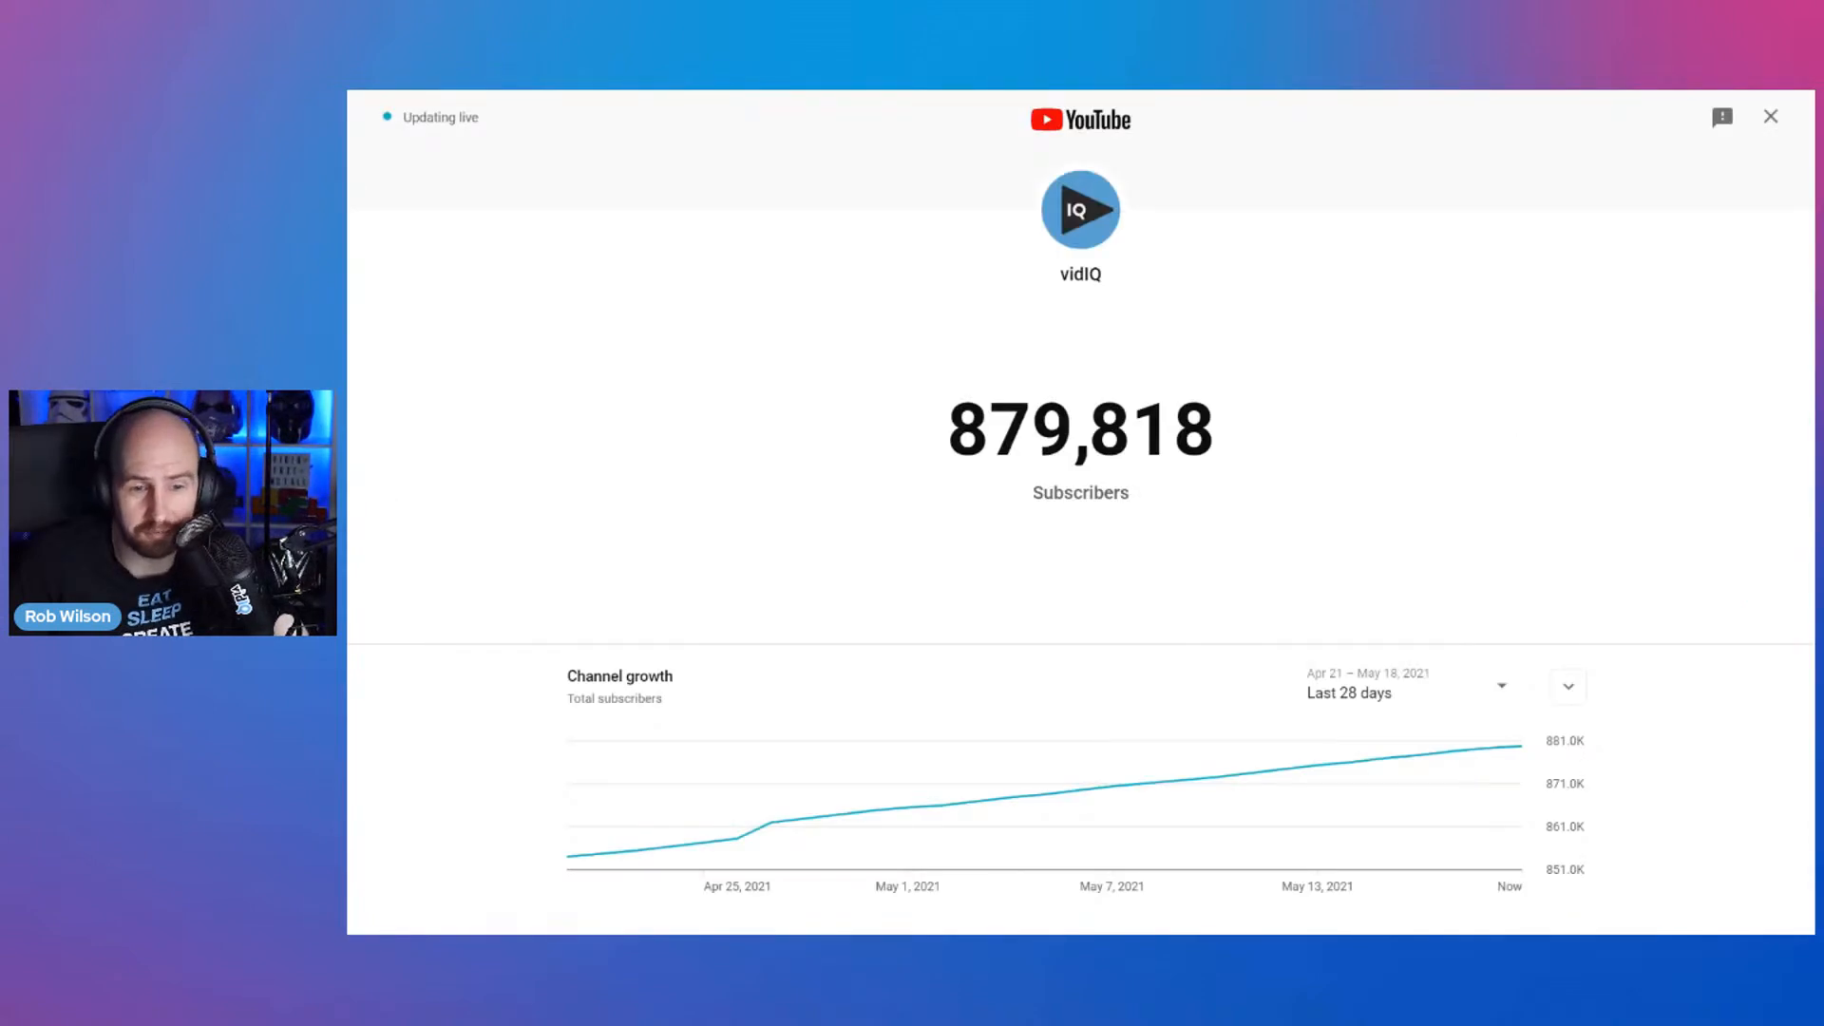
click(1501, 685)
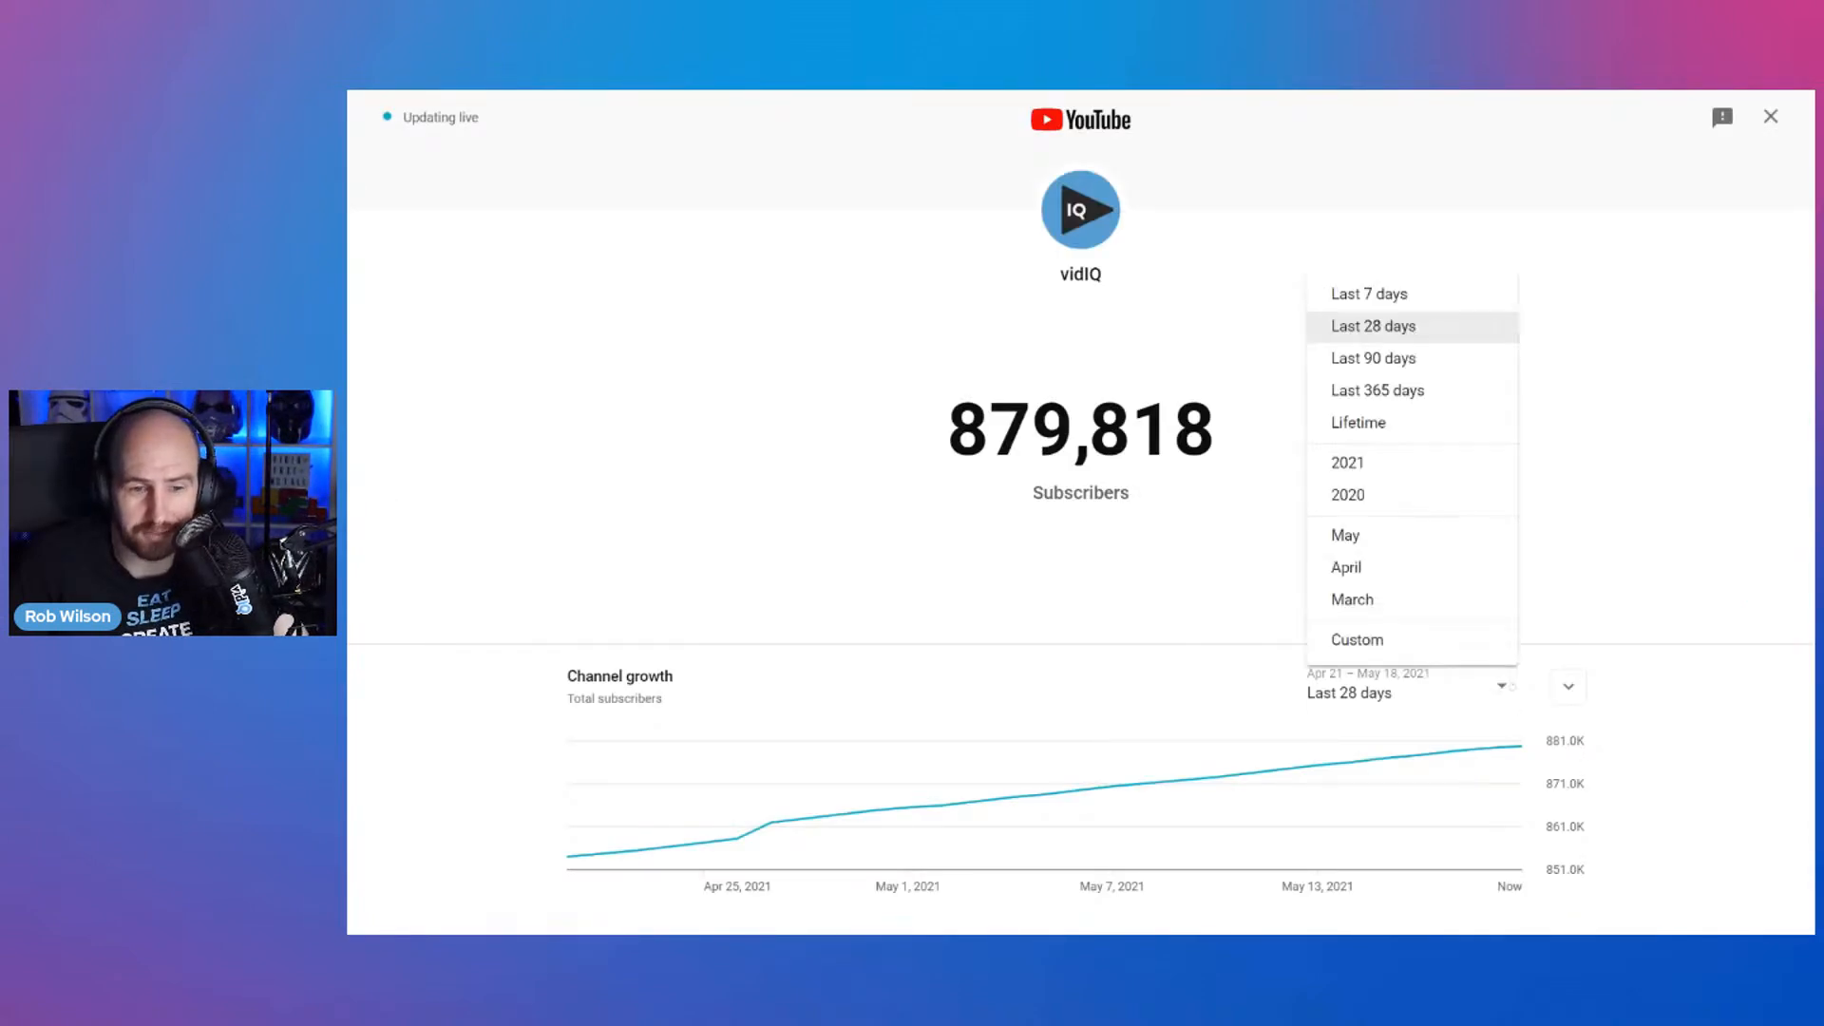
click(1433, 479)
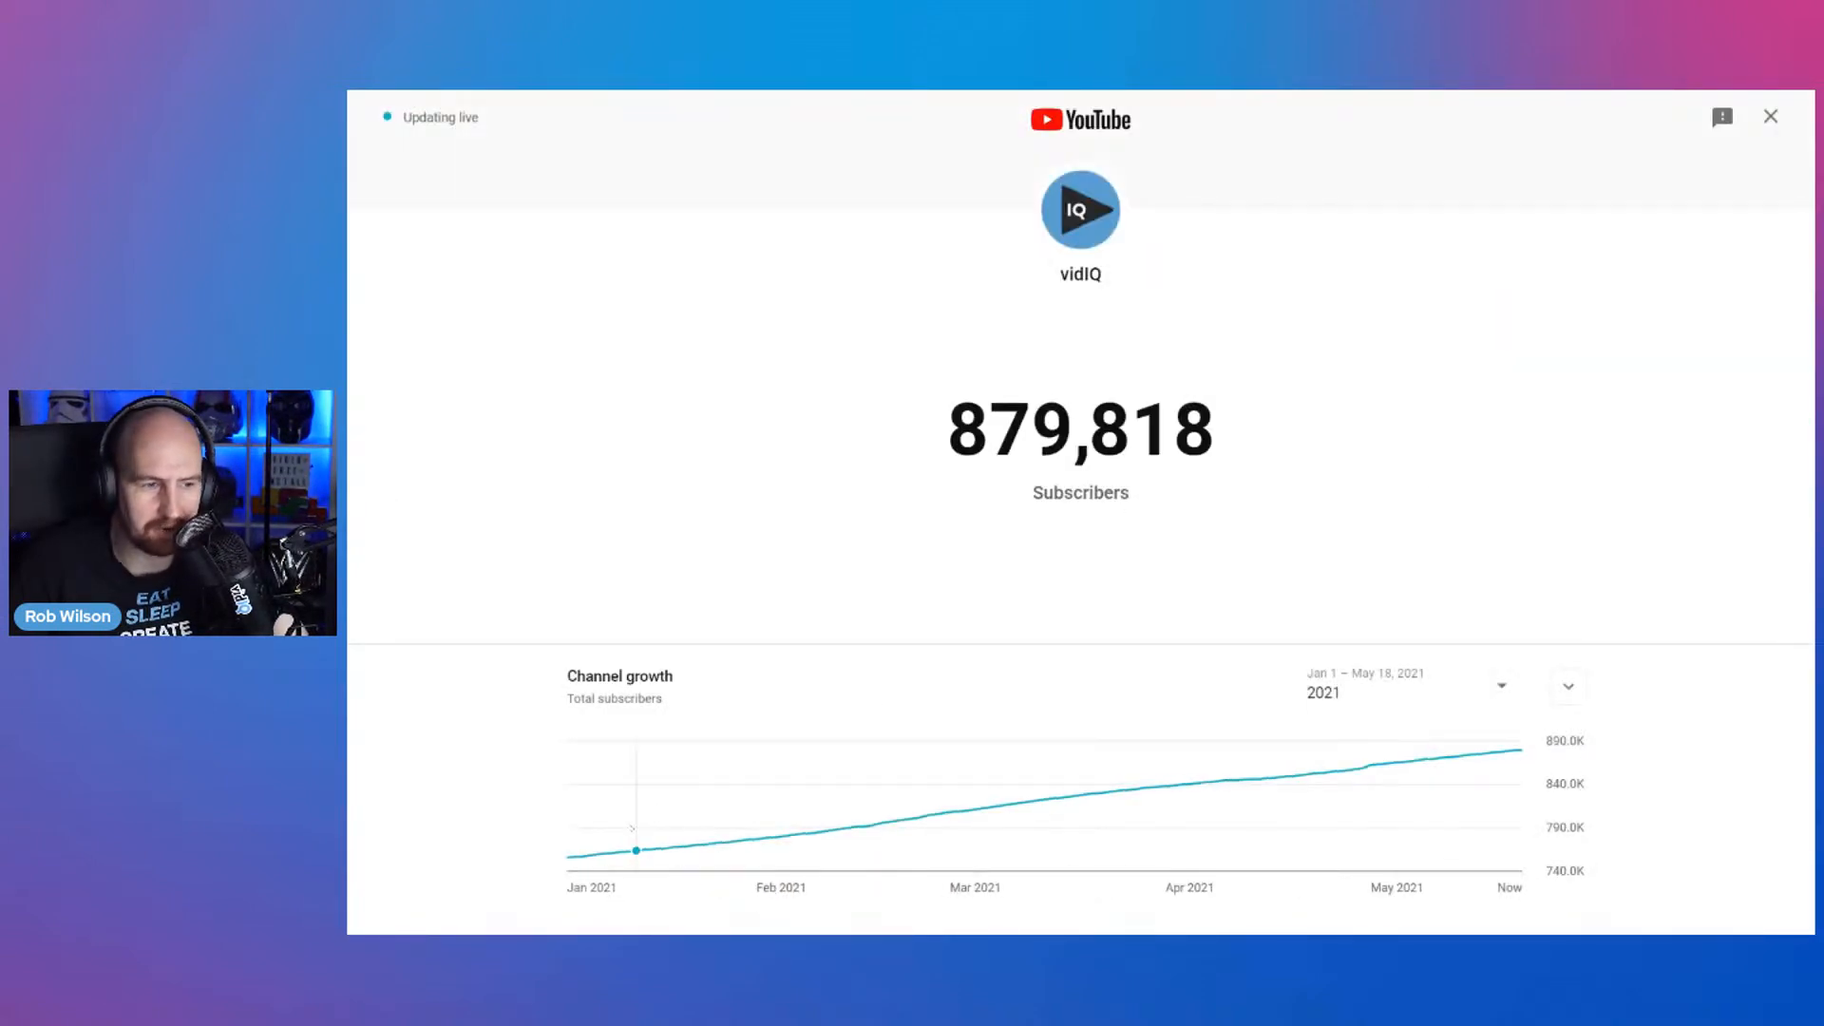
mouse_move(574, 857)
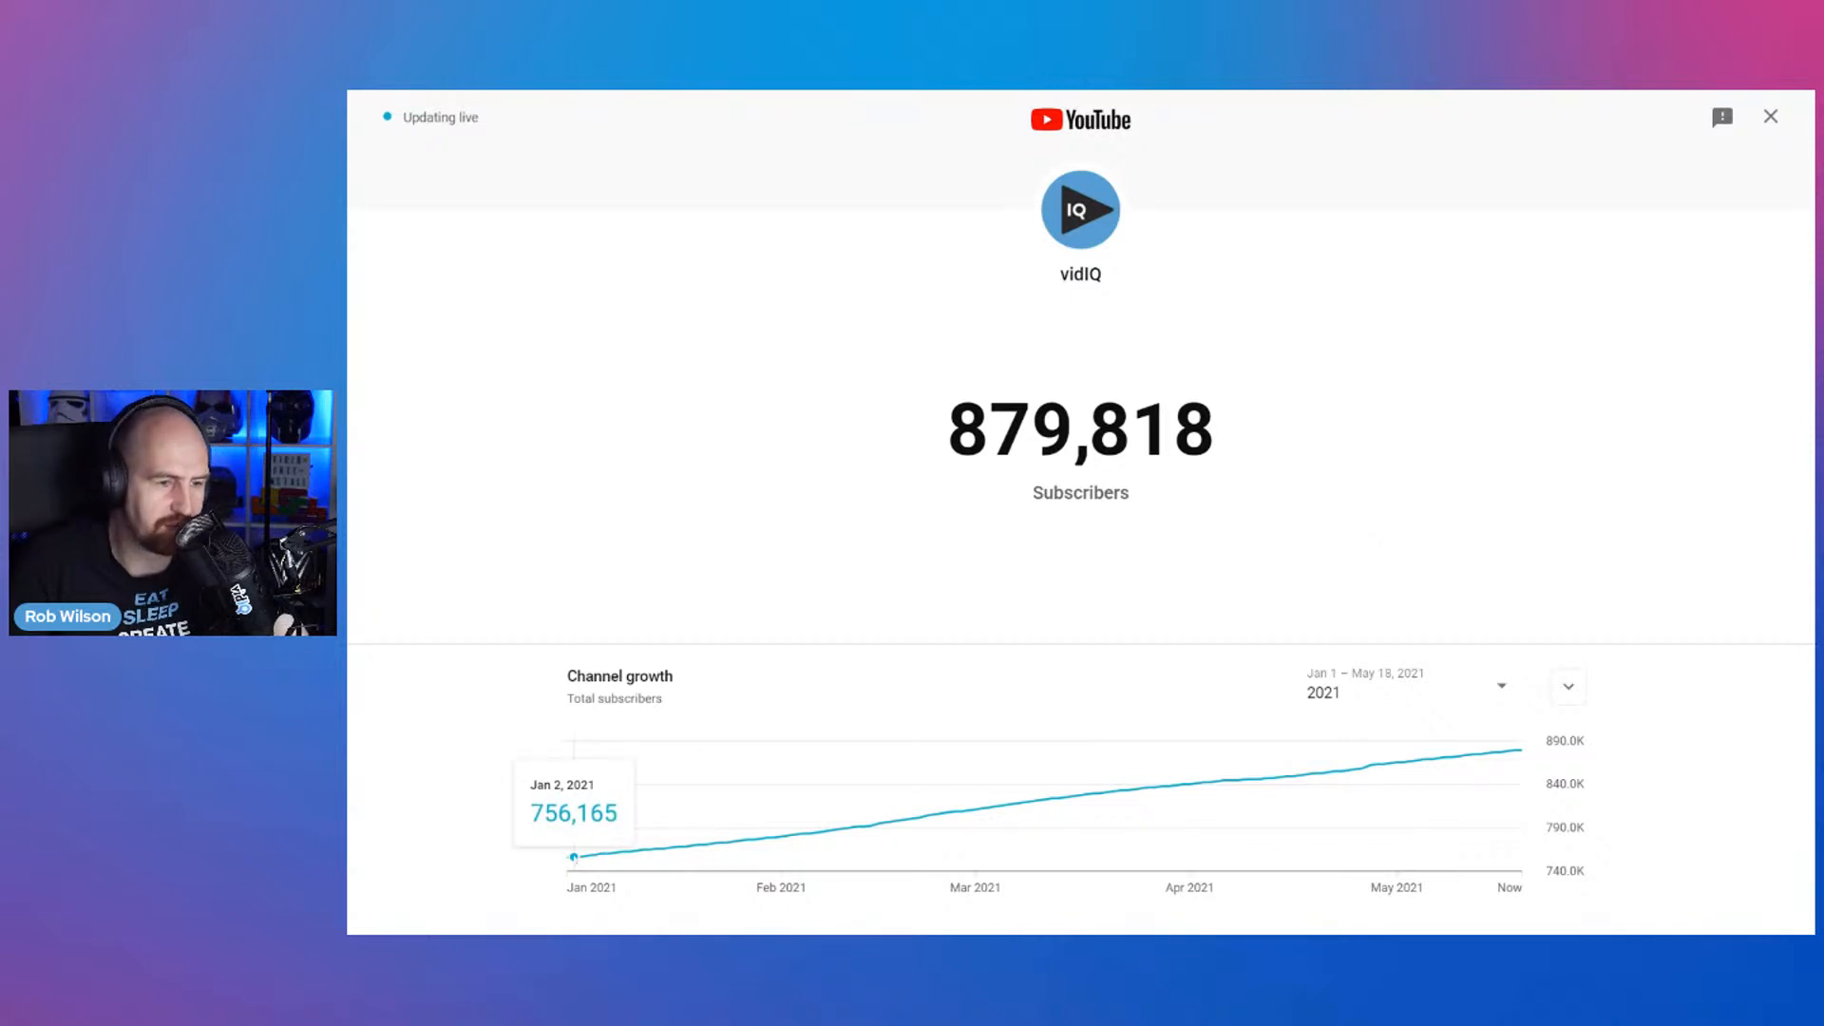
mouse_move(1516, 751)
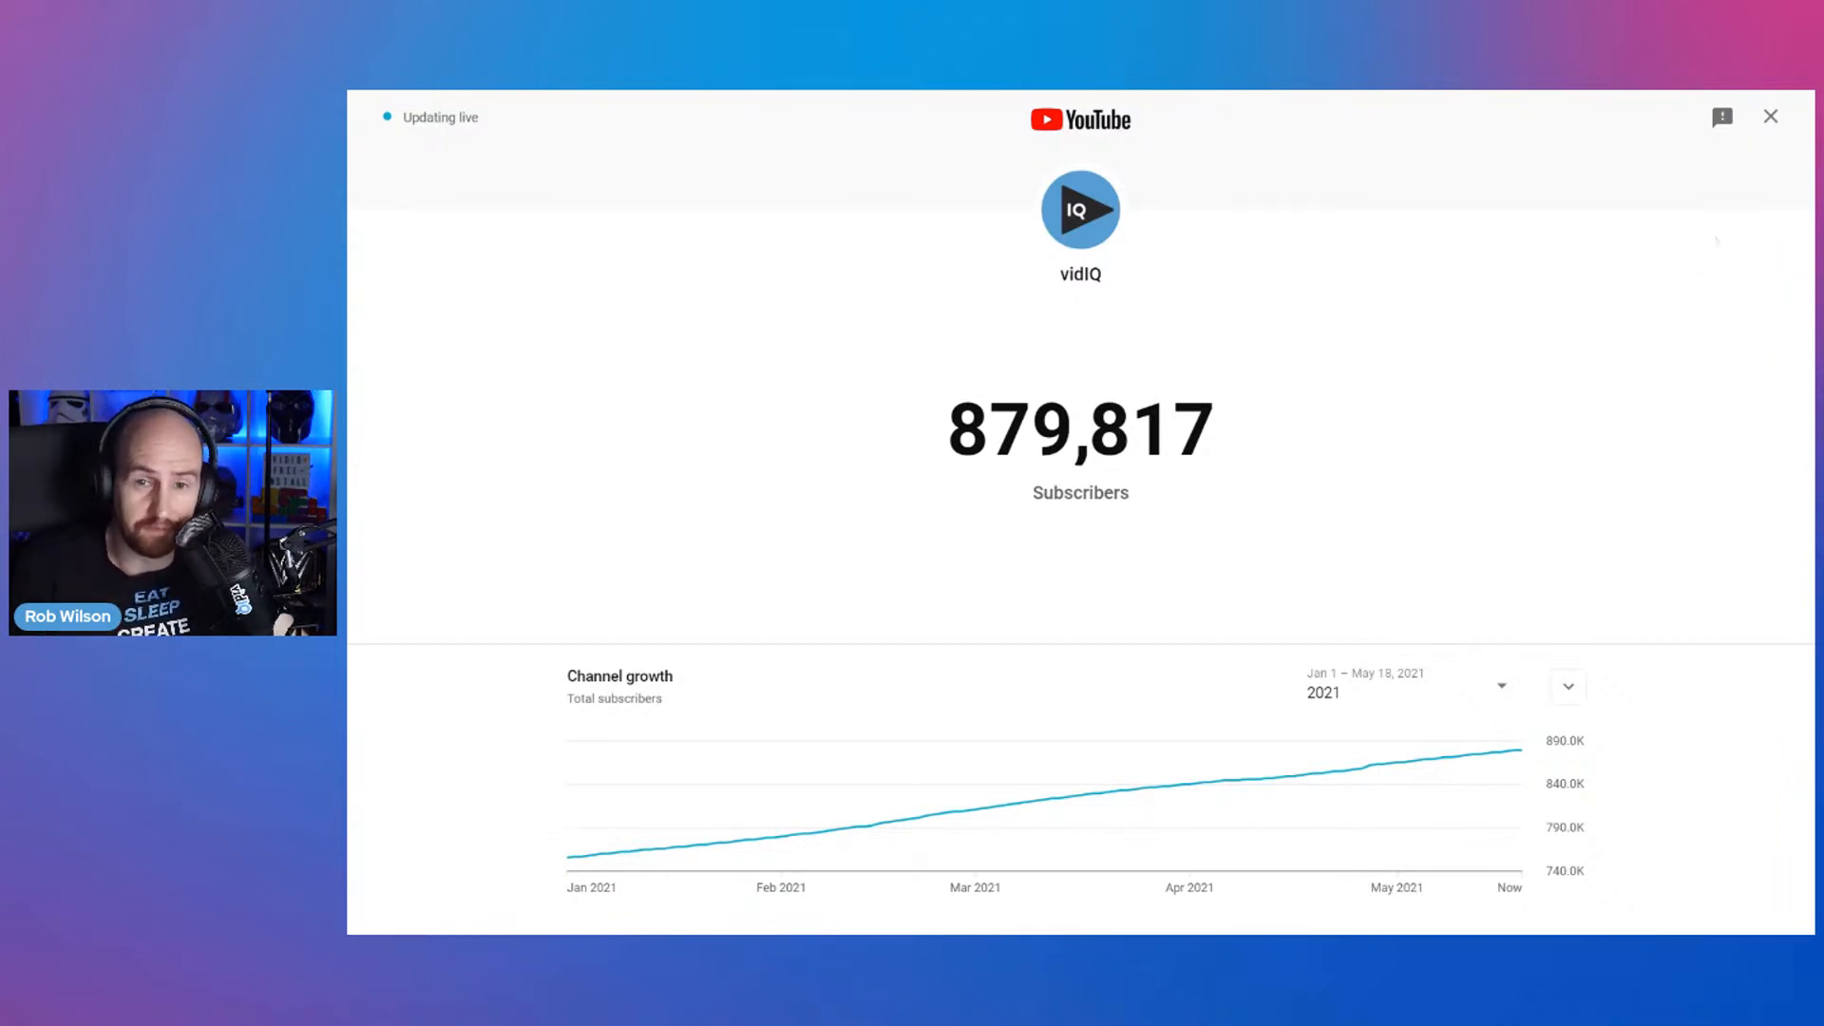
click(1771, 116)
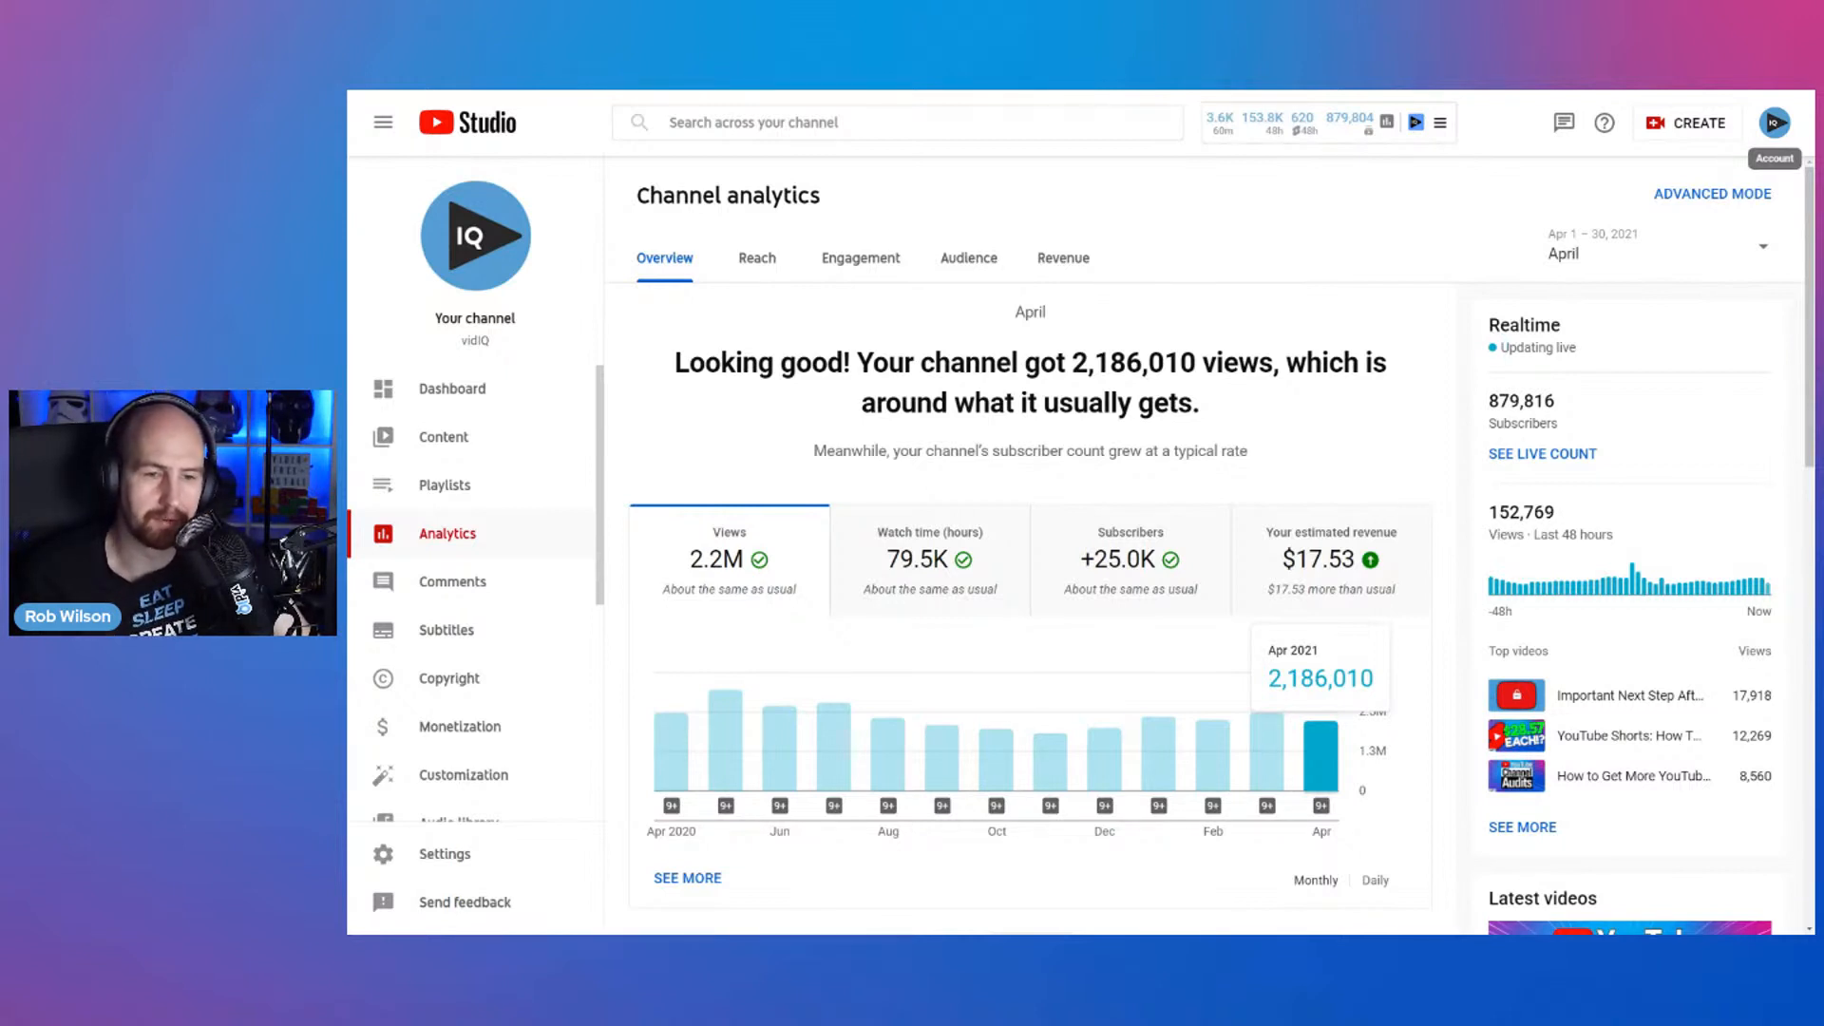
- Show the April audience report and inspect the returning and new viewers on April 15, 2021
click(969, 257)
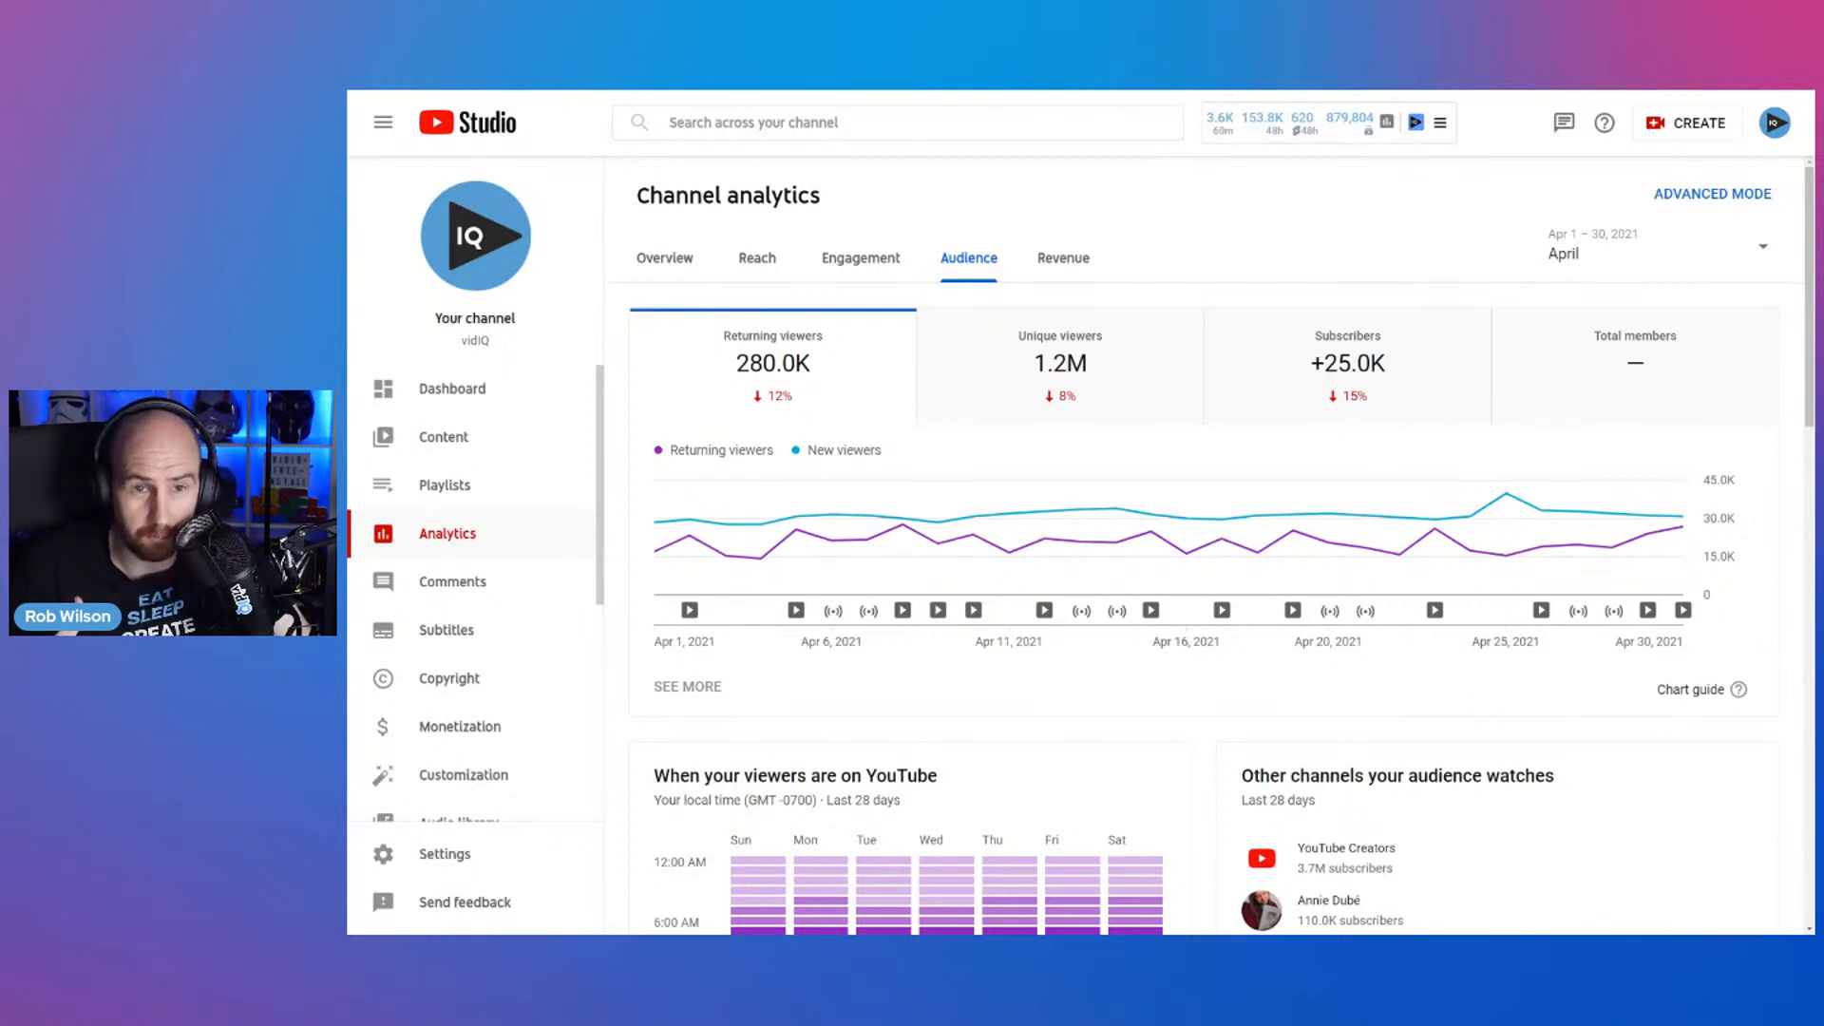
click(1737, 689)
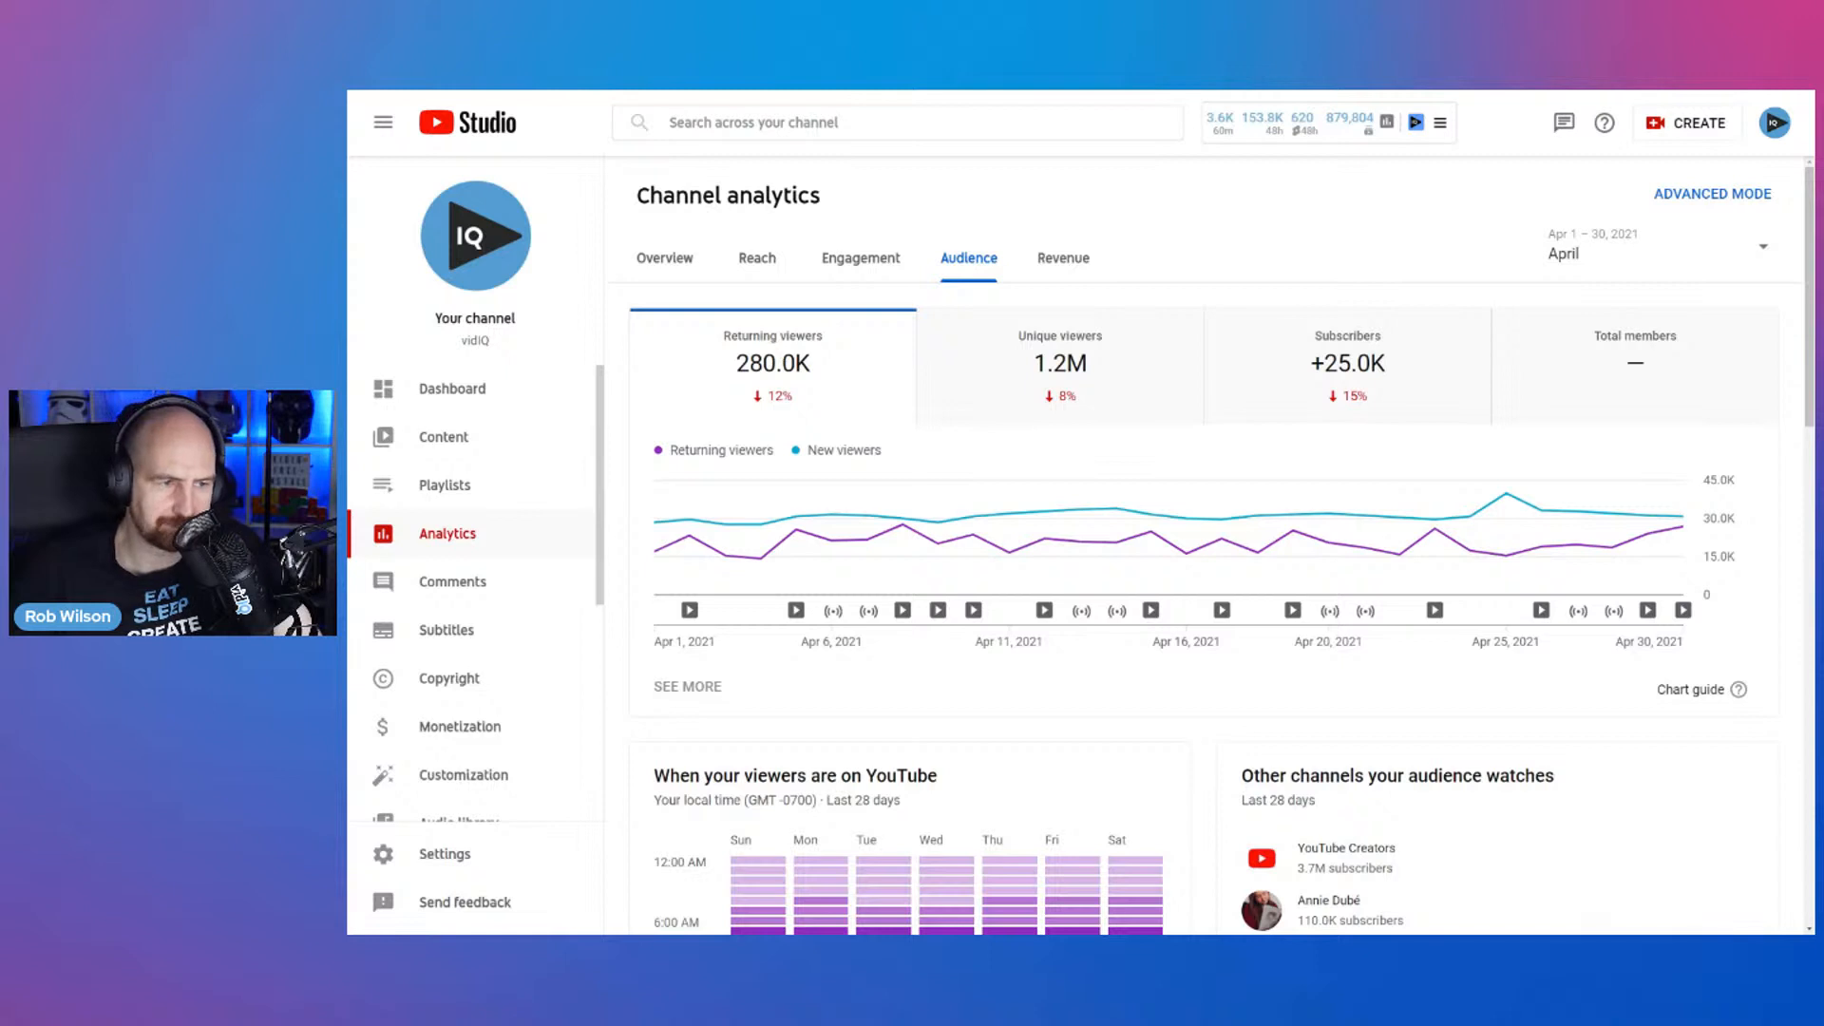
mouse_move(1151, 561)
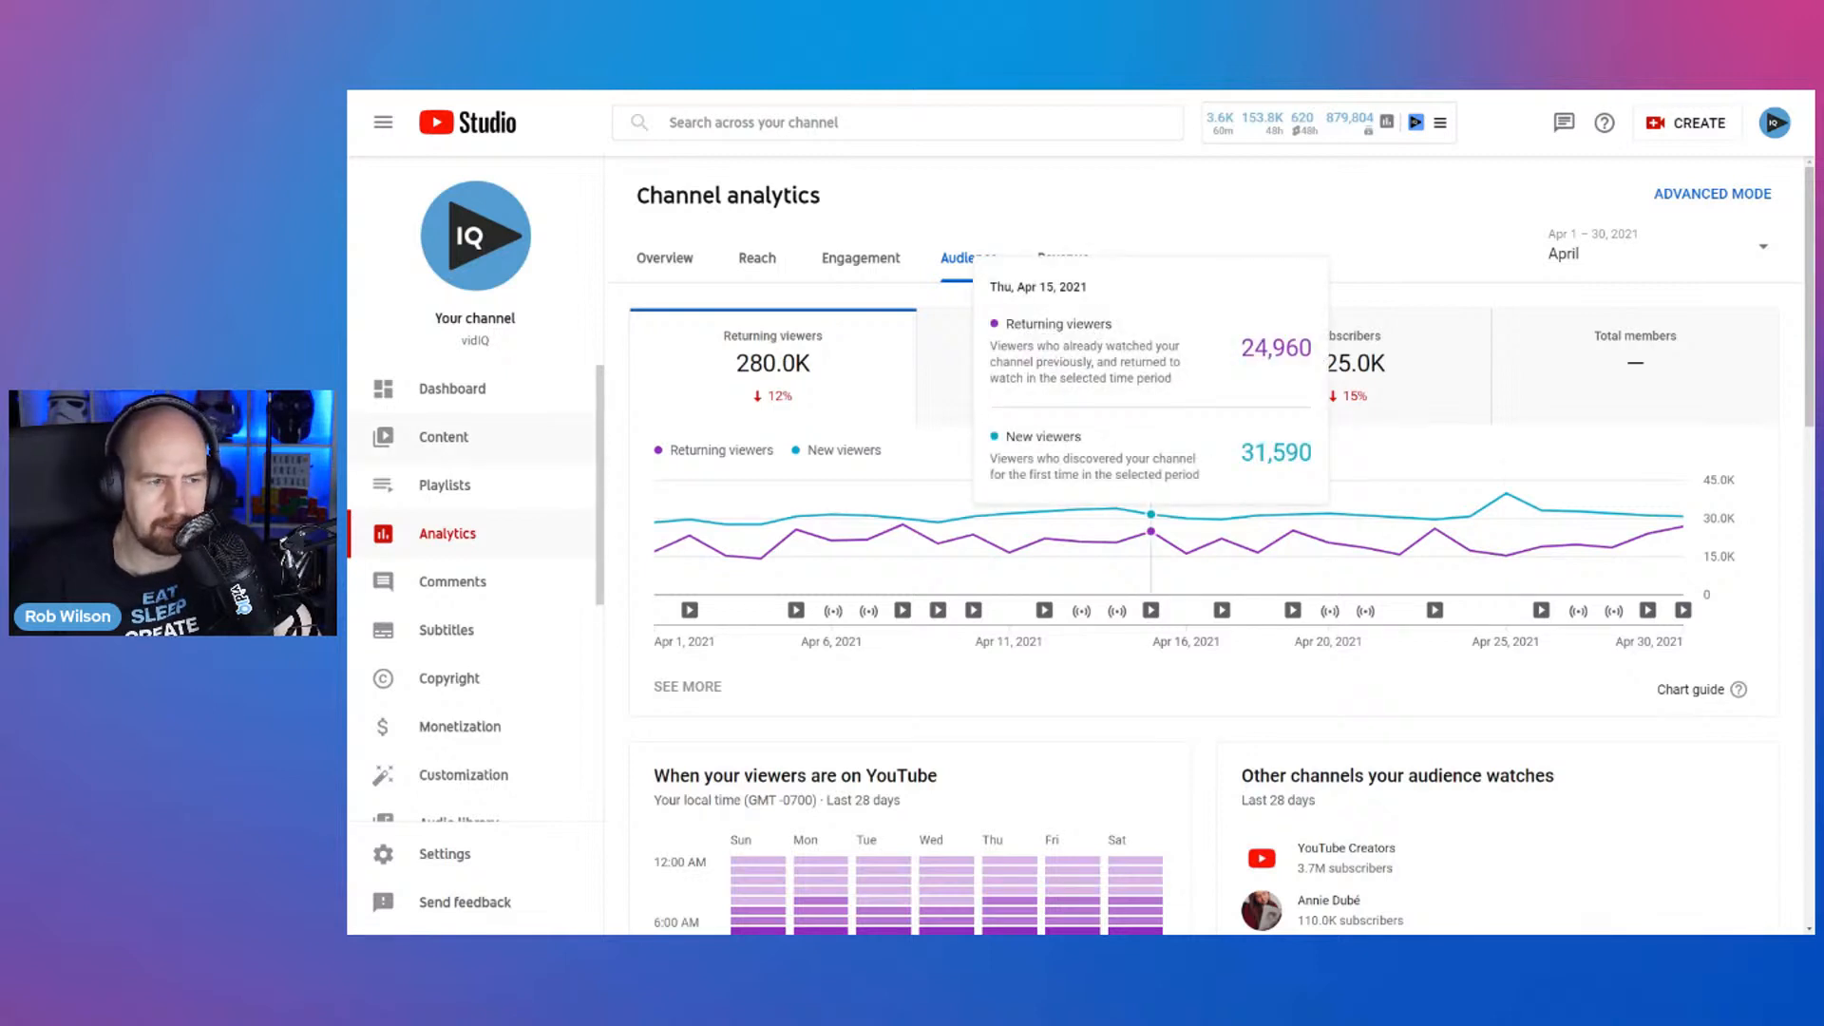
- Open the details of the newest upload, published May 17, 2021, and set its target search term to "YouTube Shorts How To Make Money"
click(444, 437)
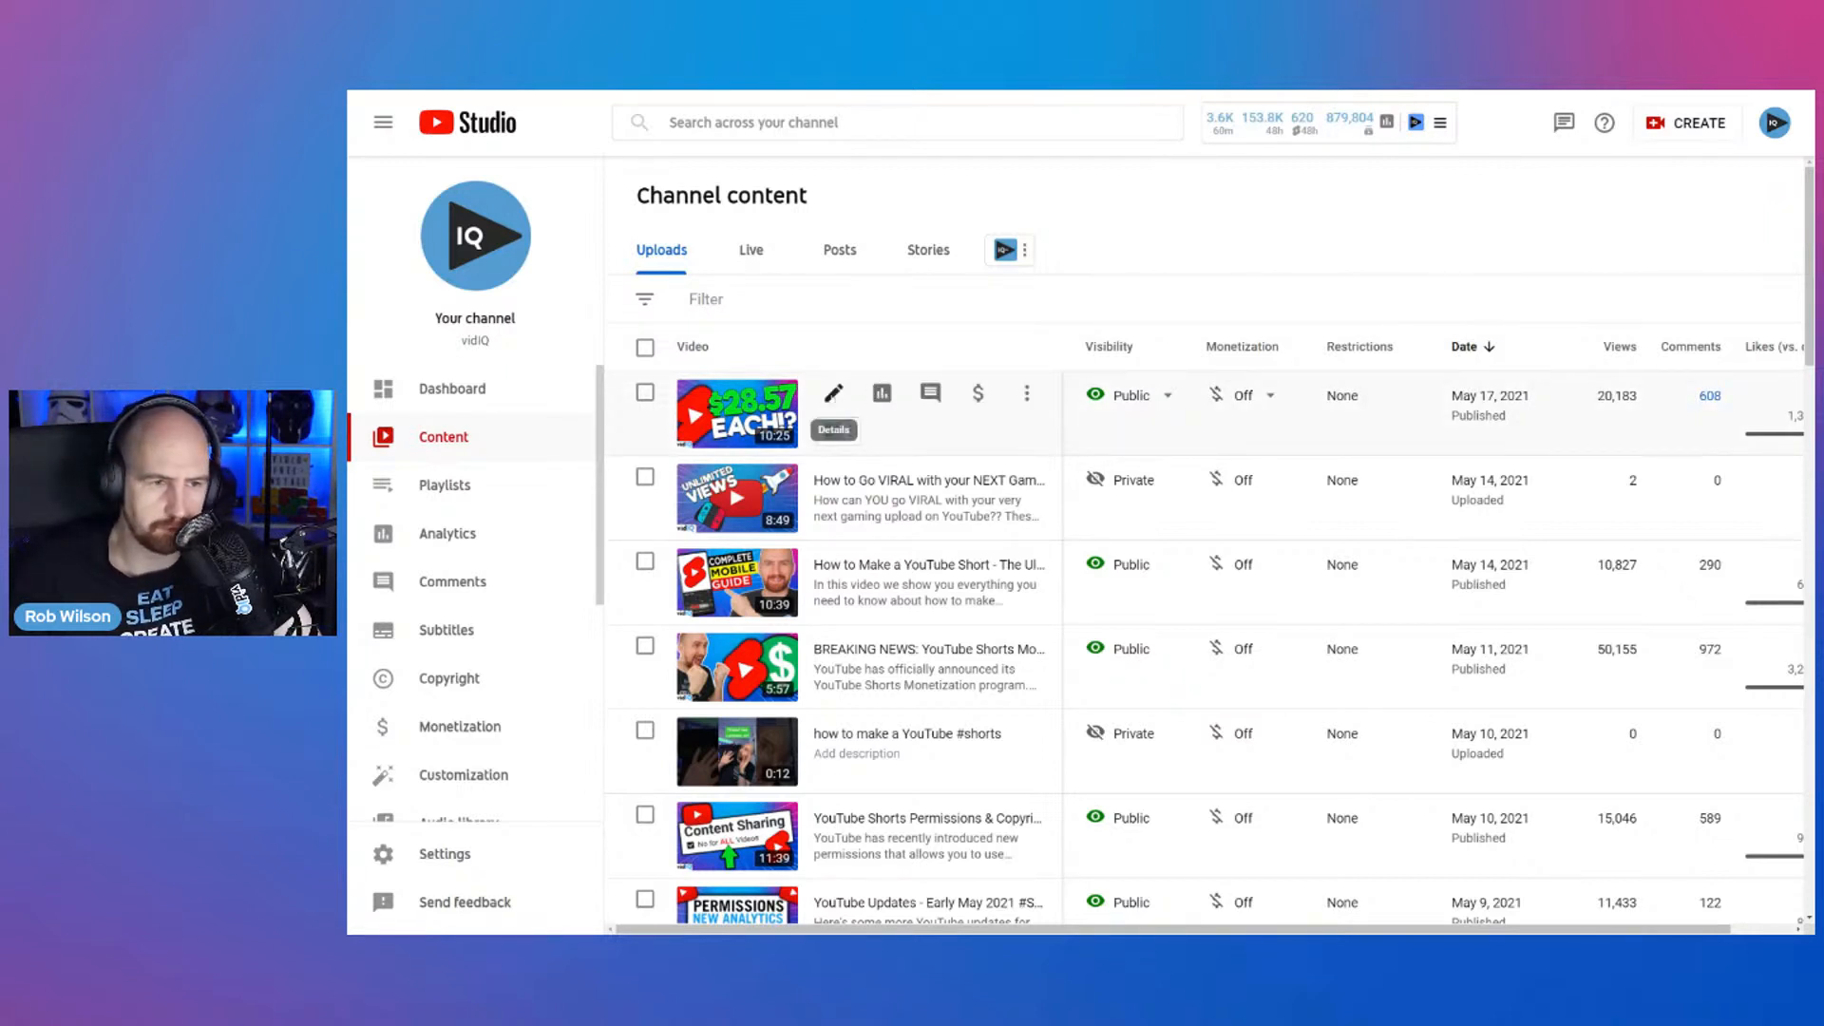
click(834, 393)
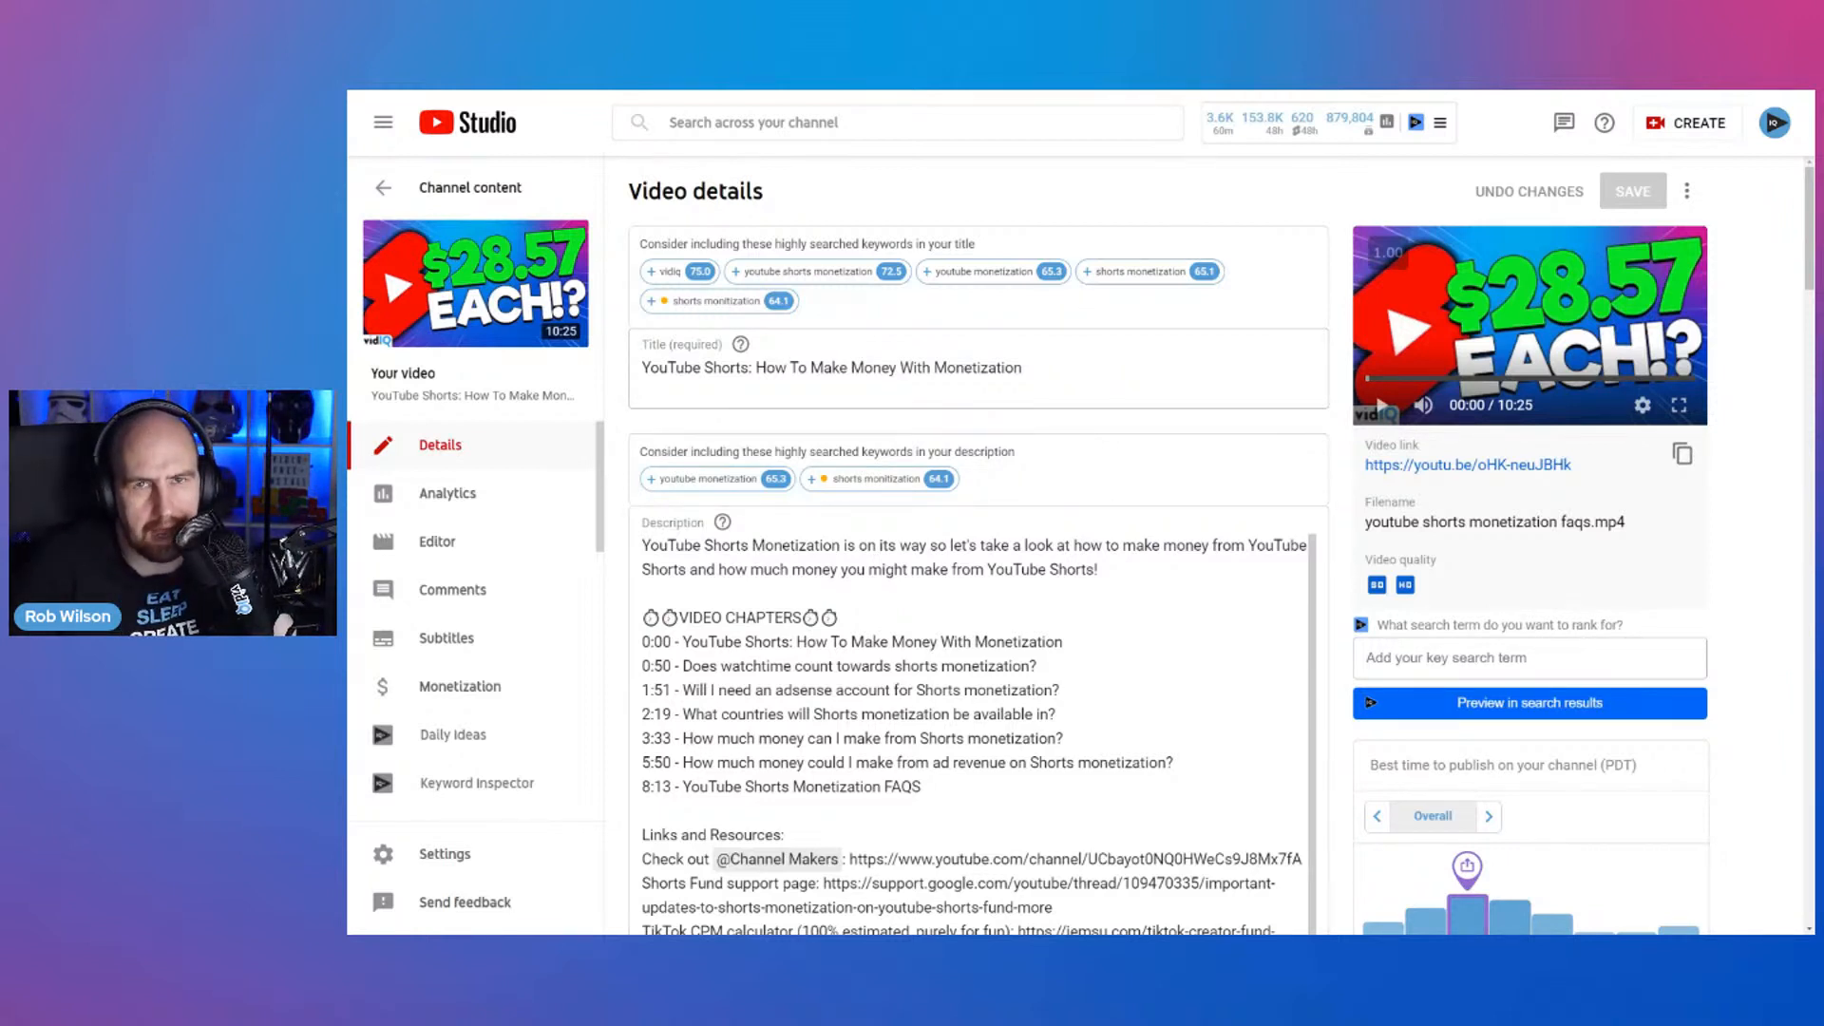
drag(896, 367, 642, 368)
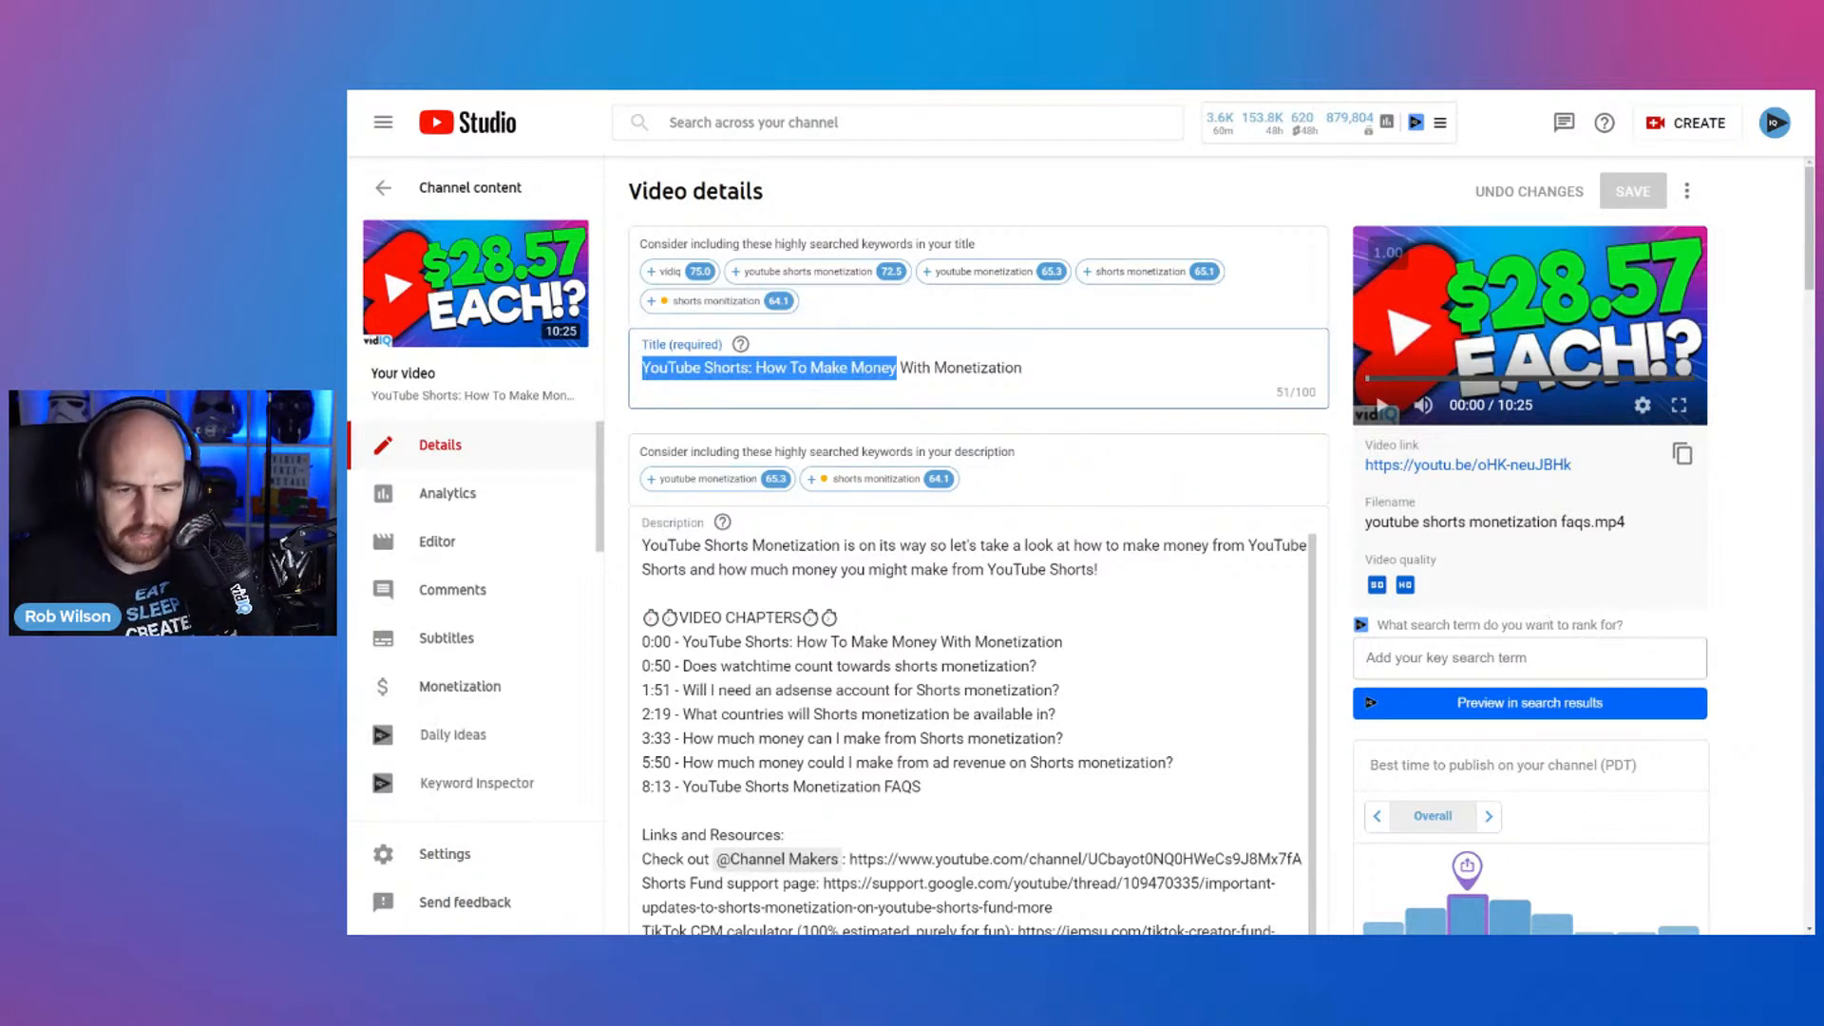
key(ctrl+c)
click(1529, 658)
key(ctrl+v)
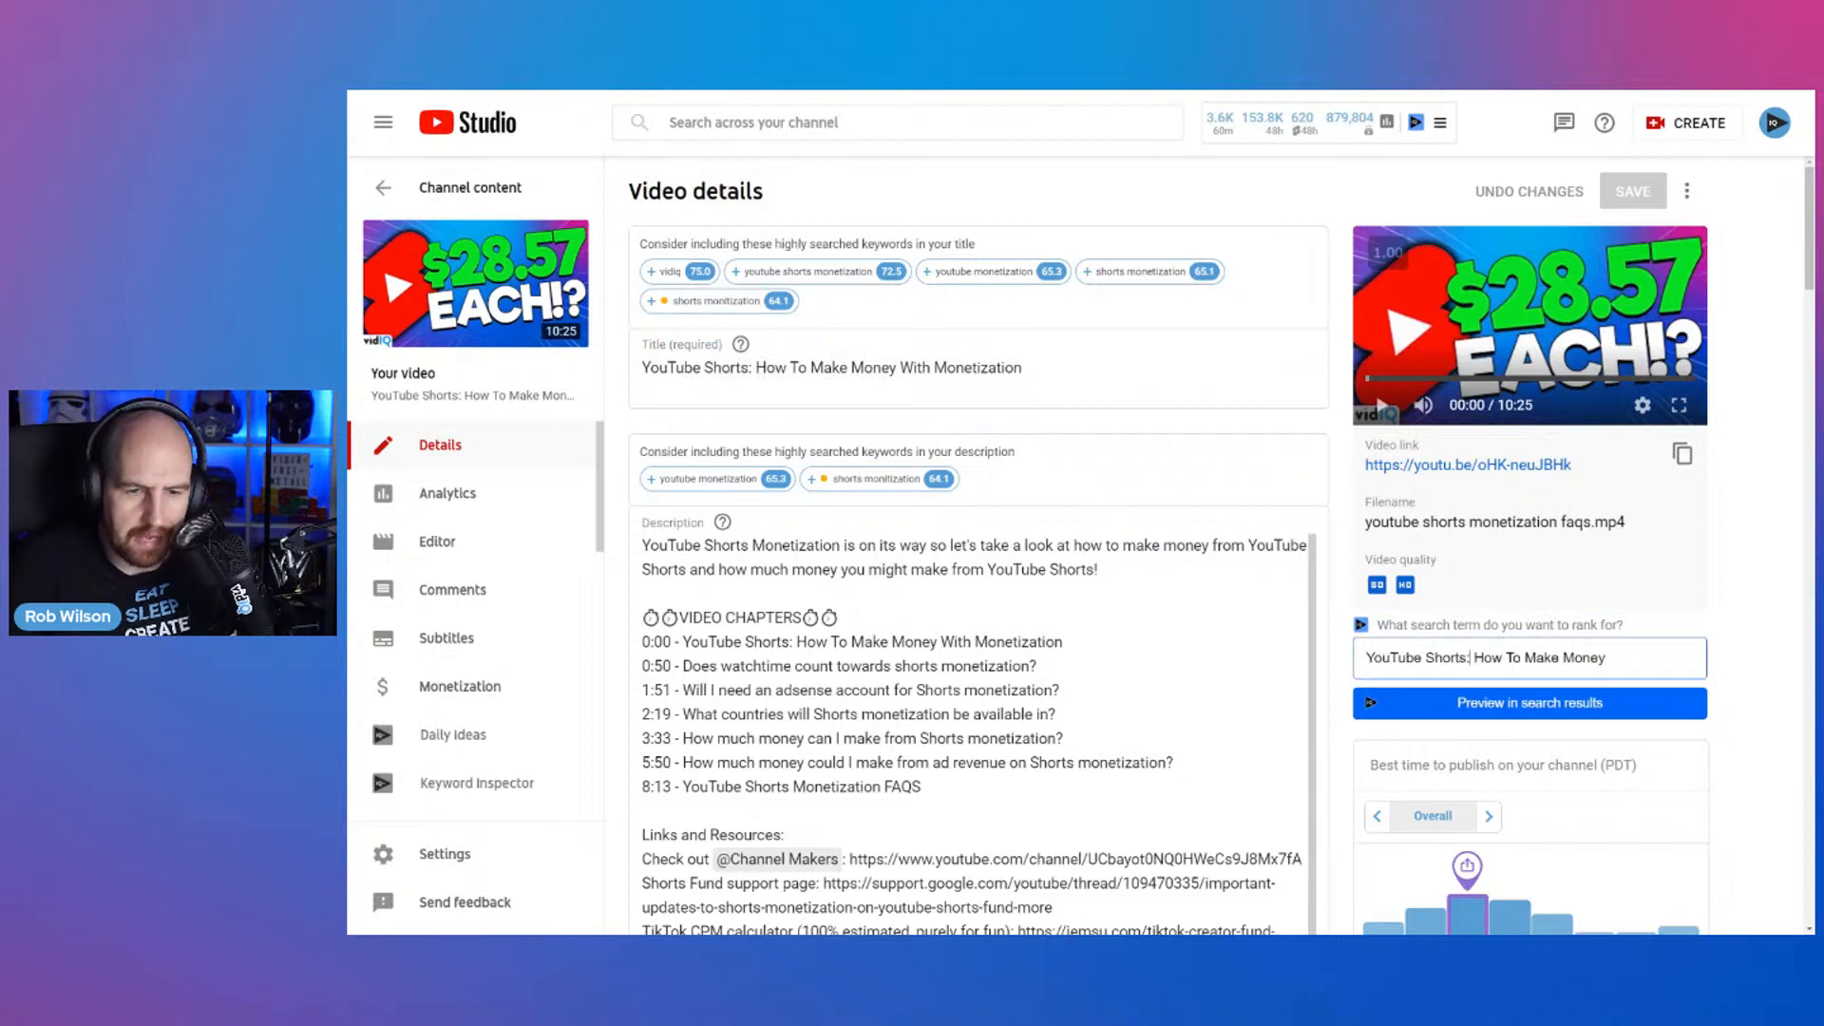
click(1462, 658)
key(BackSpace)
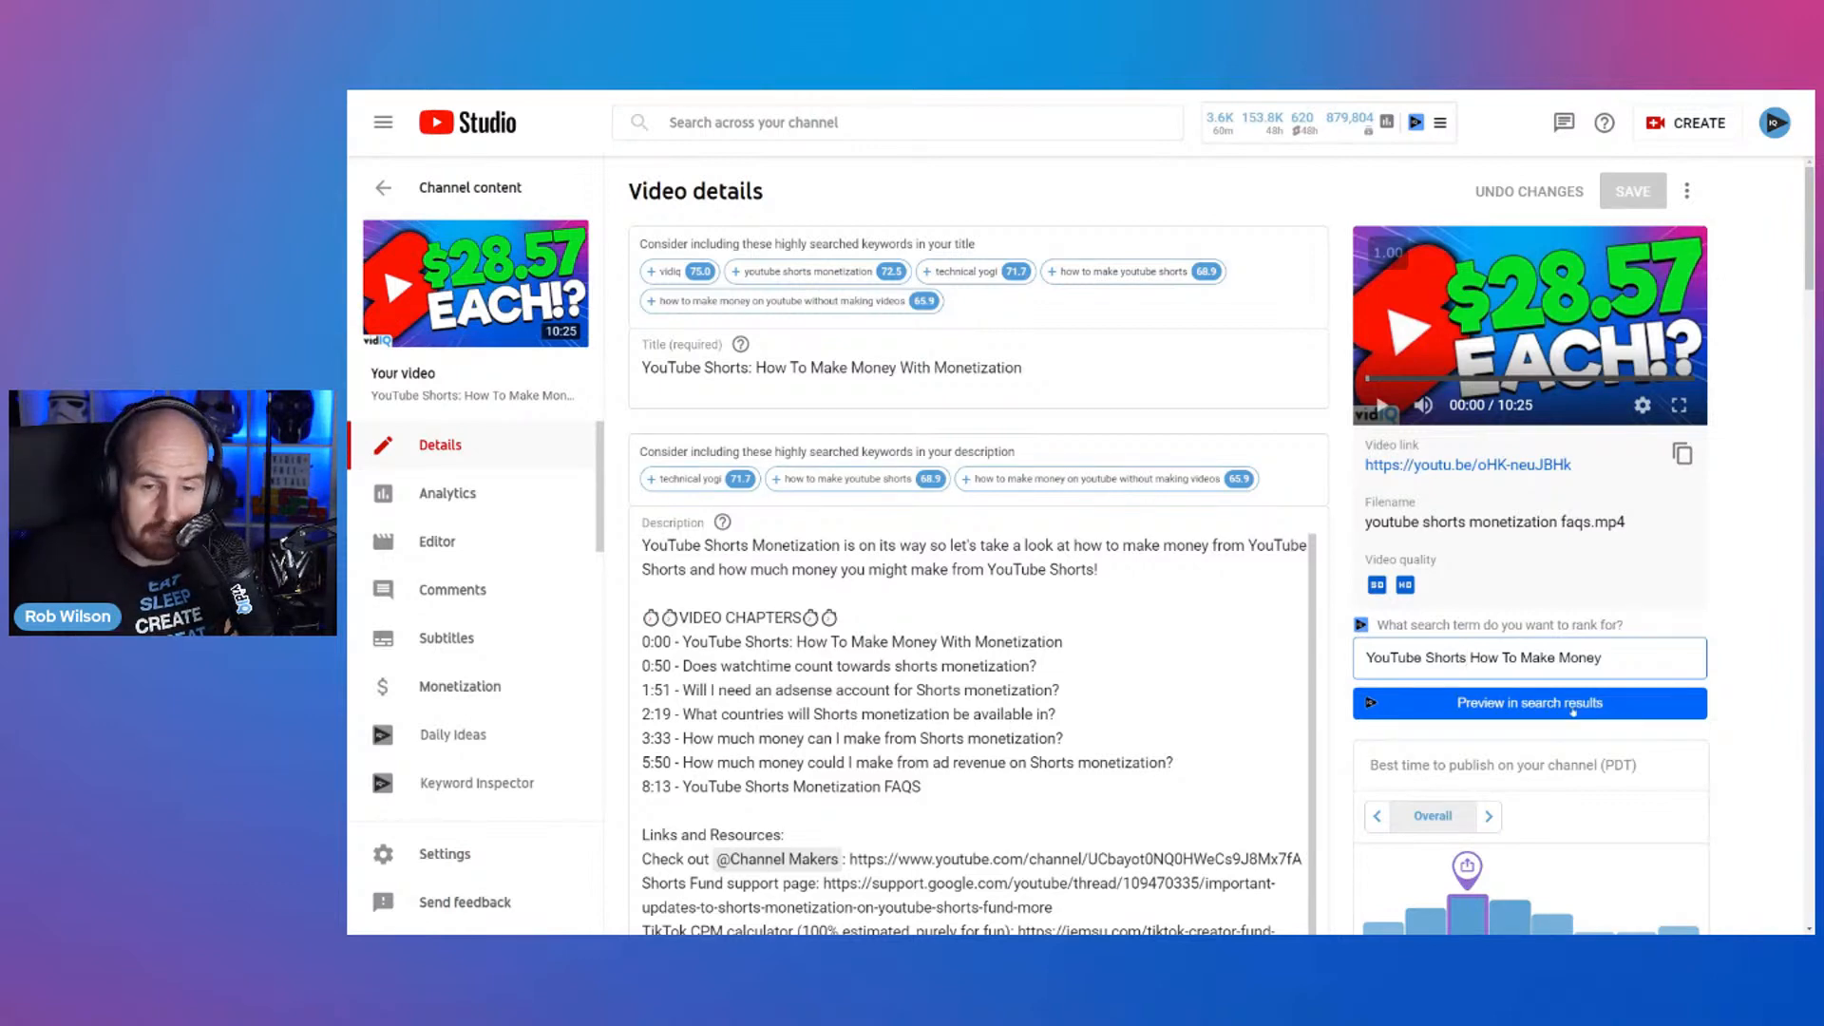
- Preview how the video appears in search results for the target term, compare it with the competing videos, and close the preview
click(1573, 707)
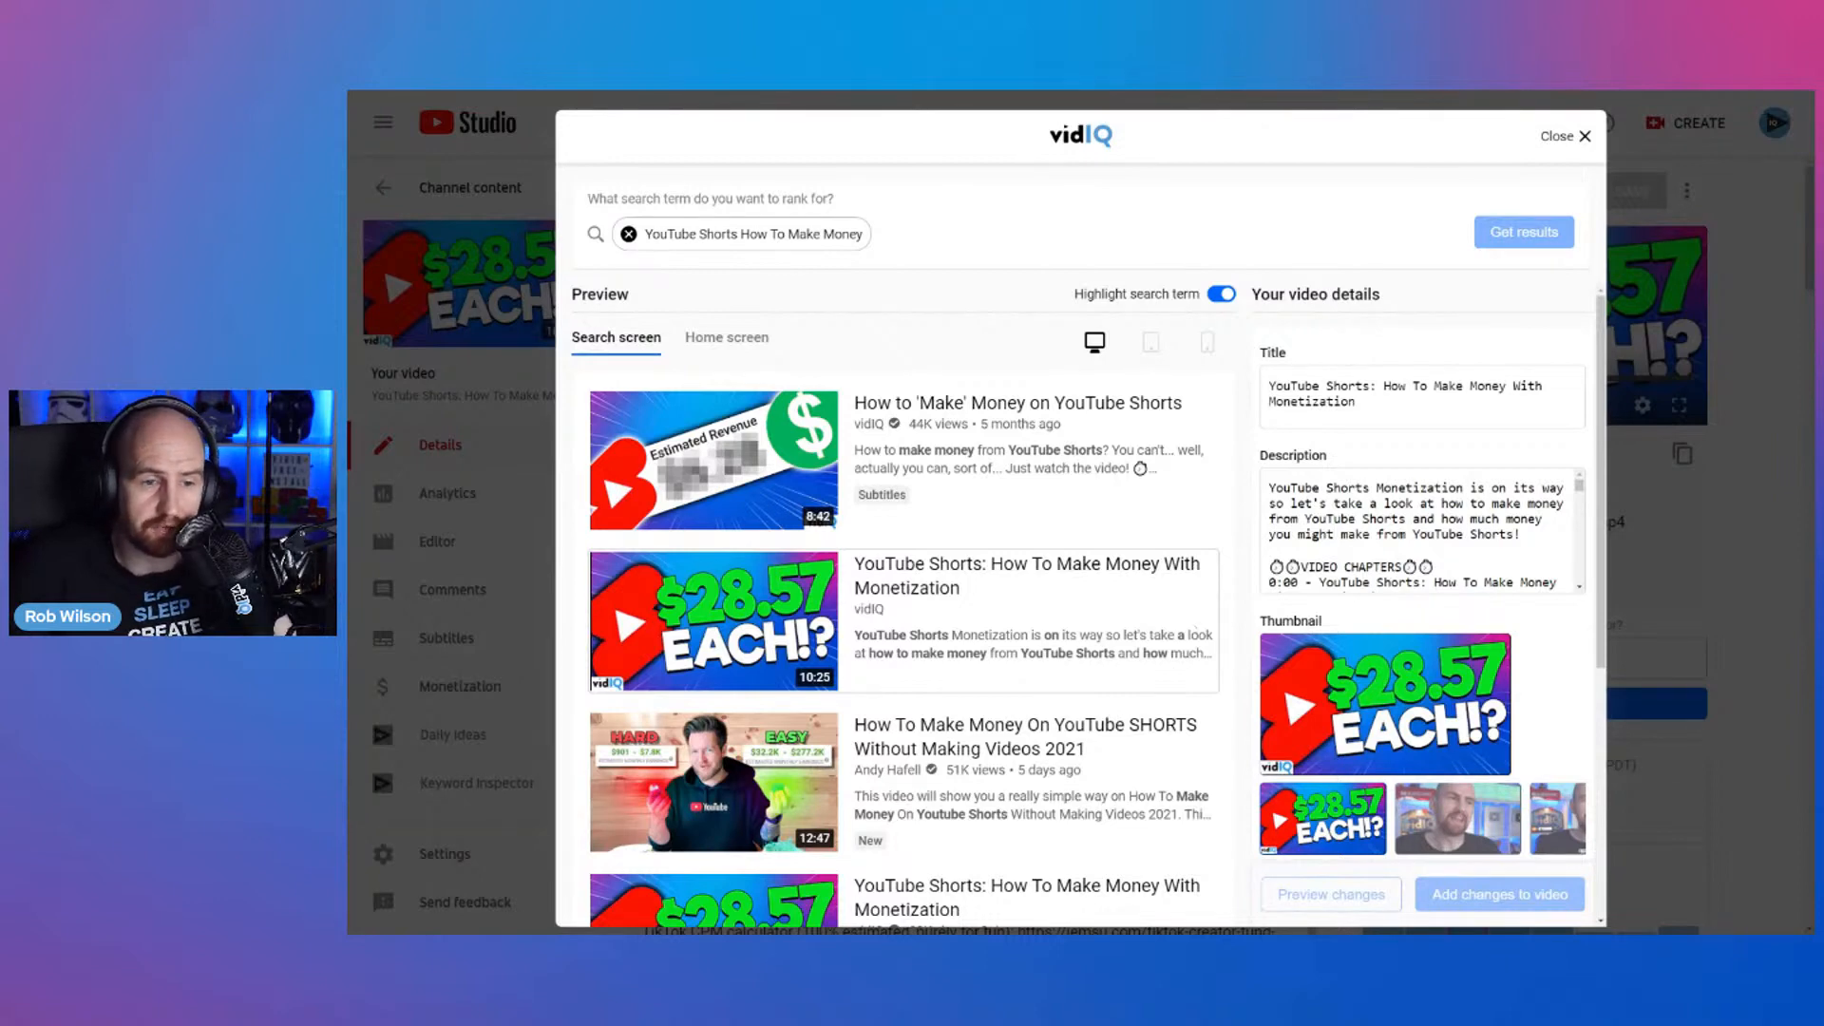
scroll(1083, 608, down, 4)
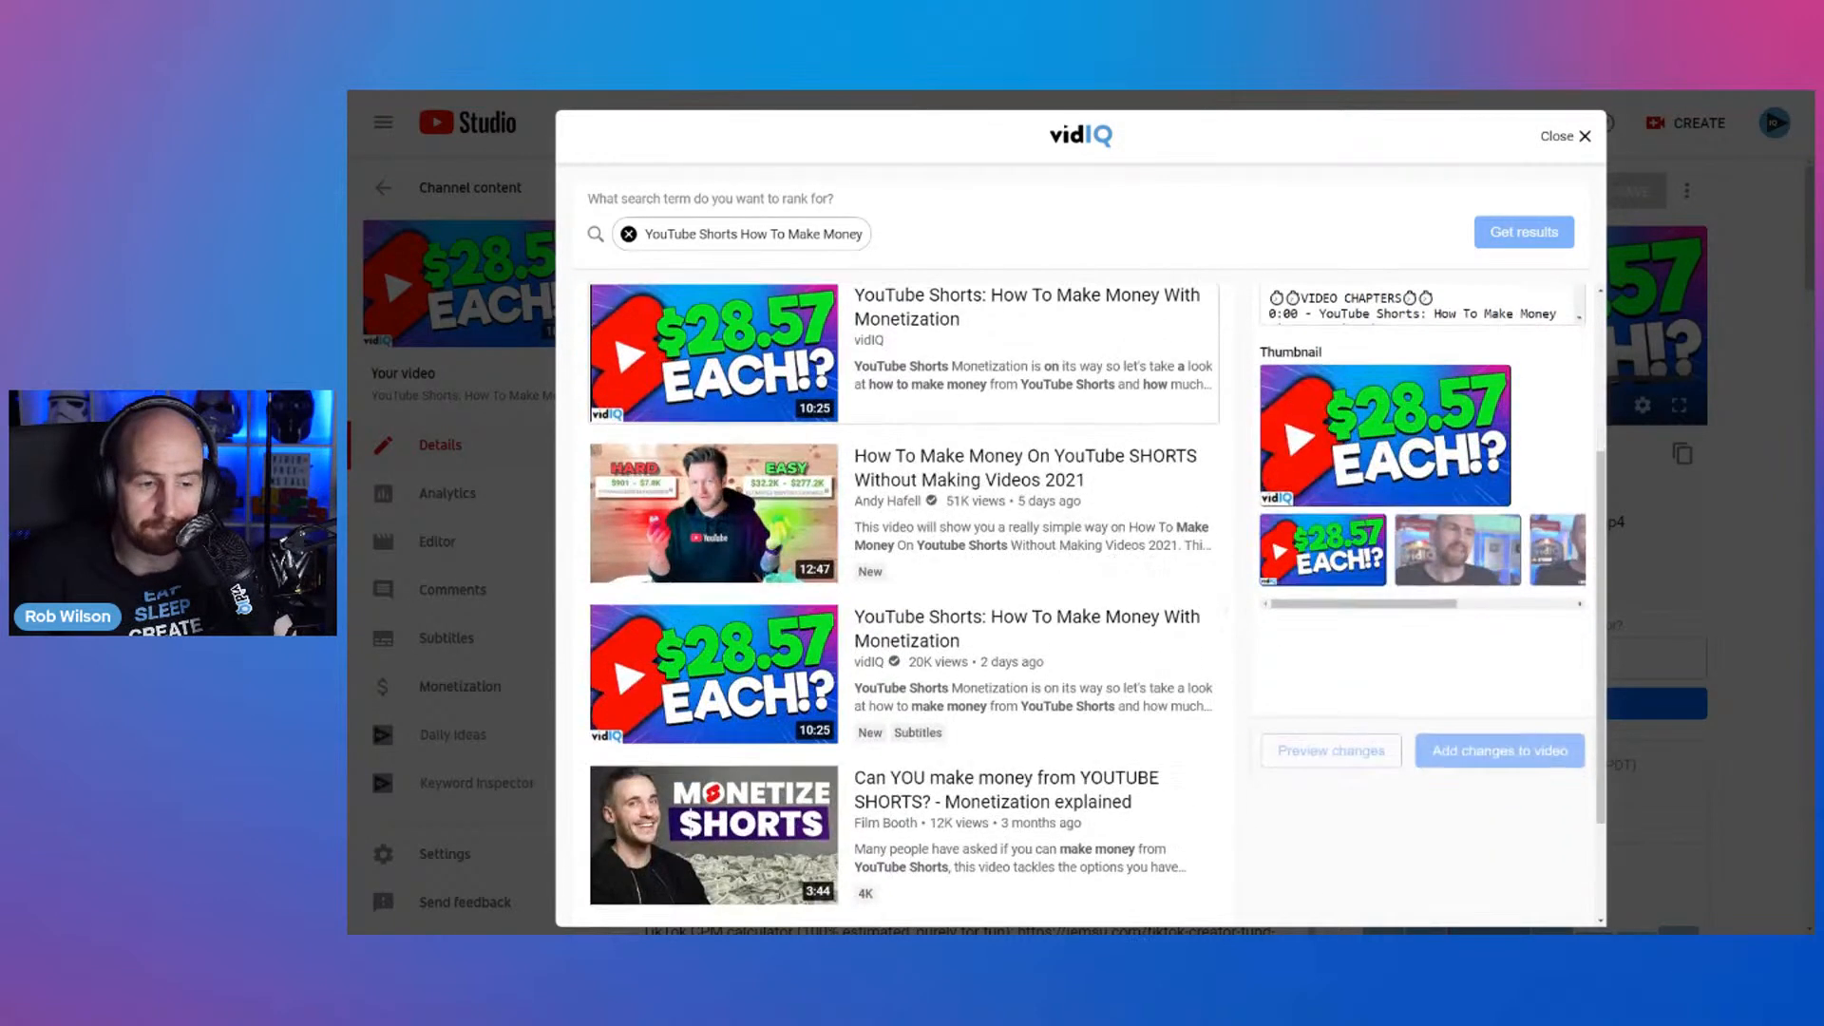
scroll(903, 608, up, 2)
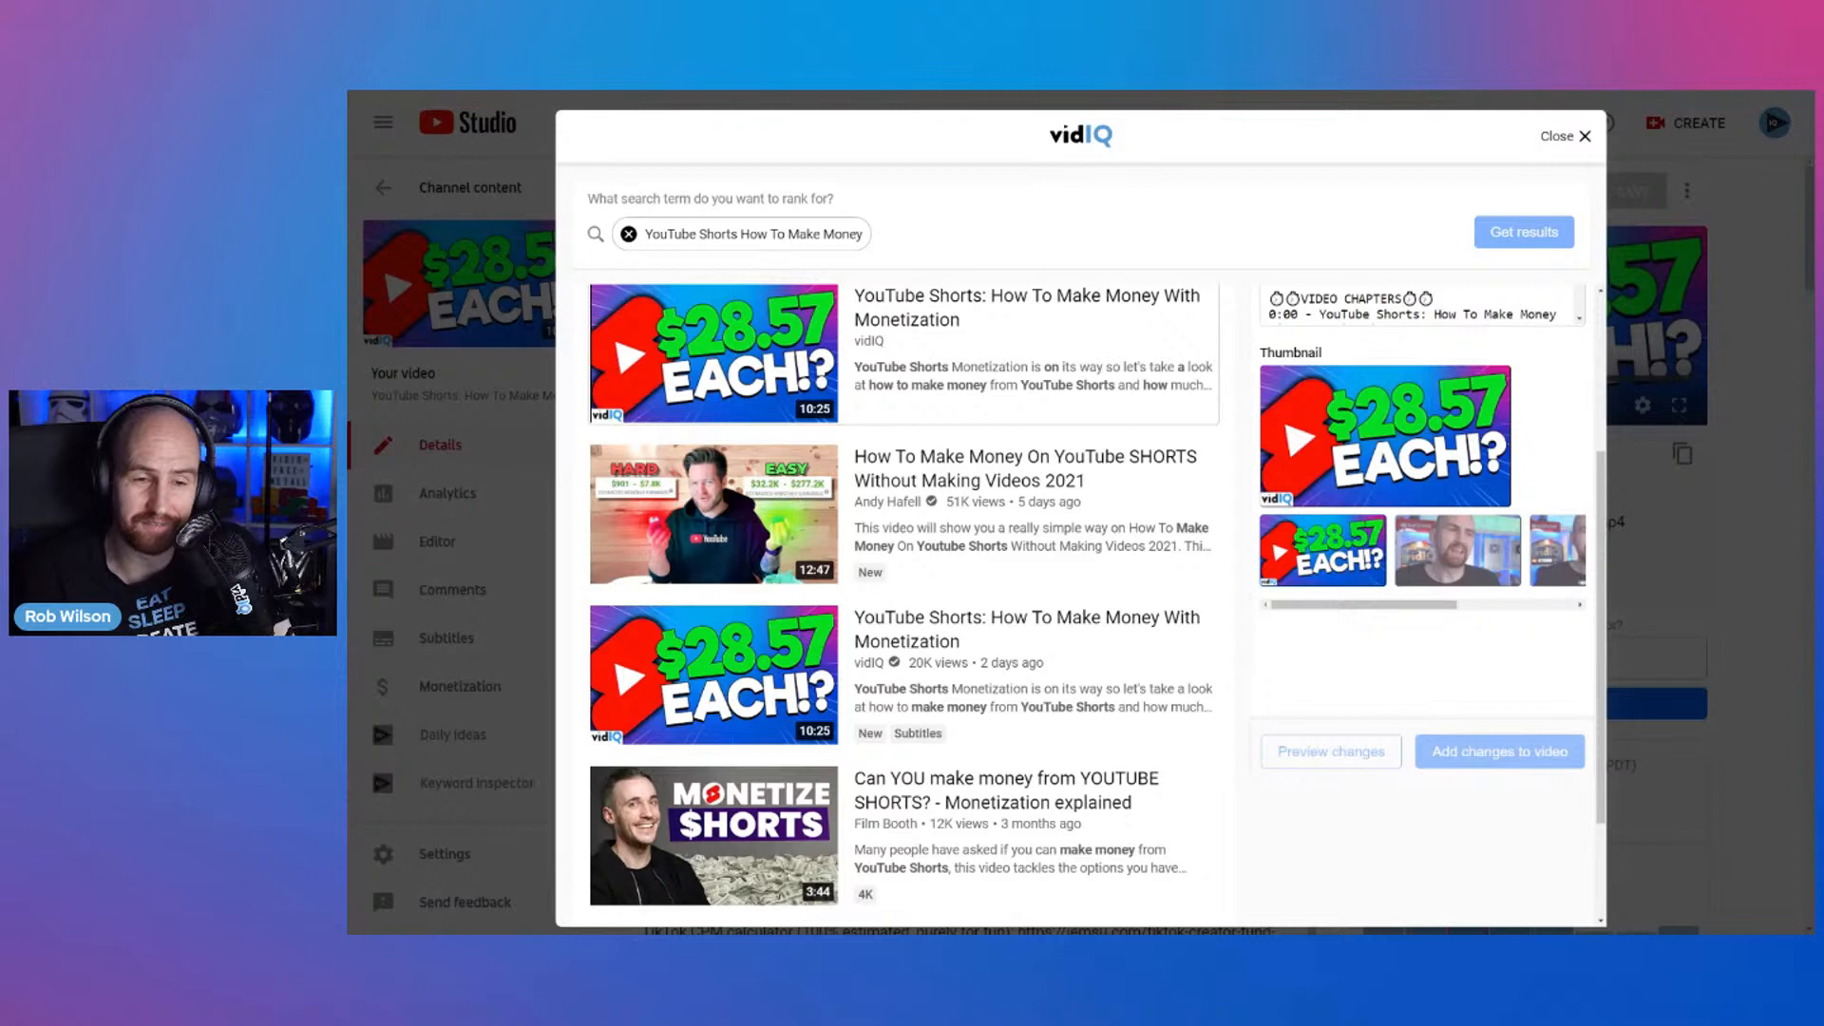
scroll(1093, 608, up, 3)
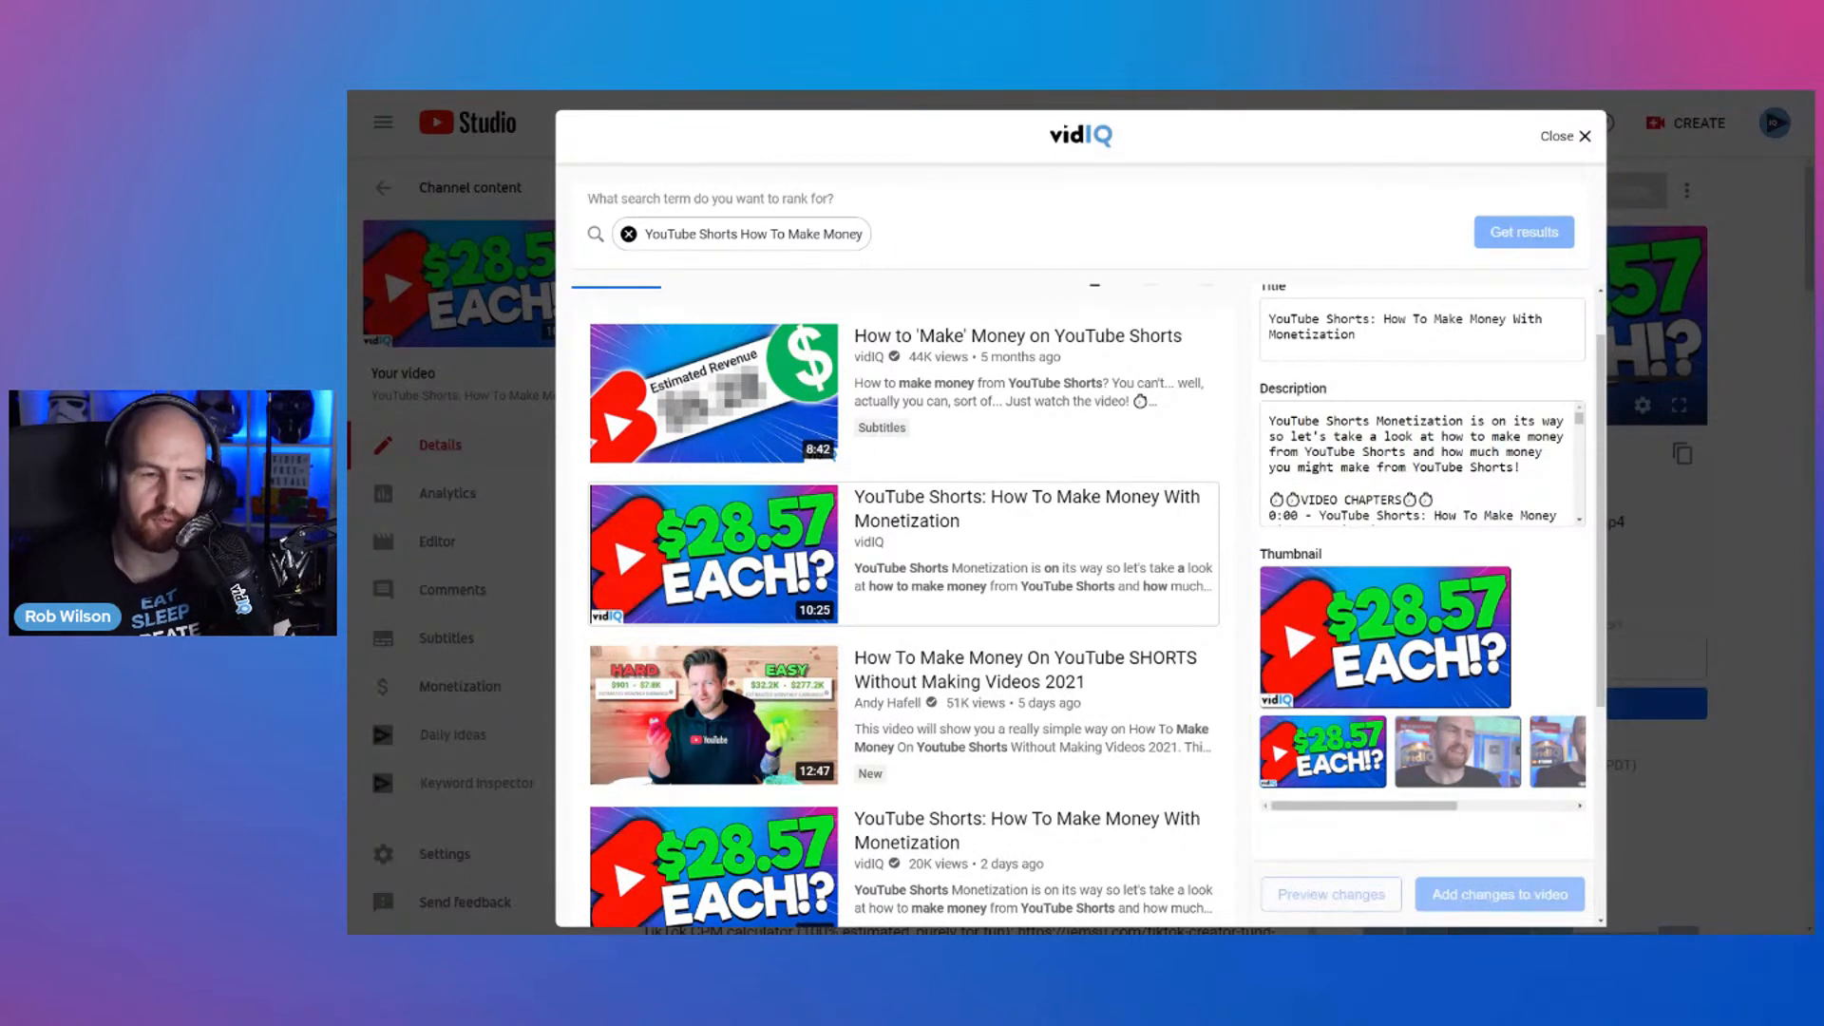
scroll(1079, 605, down, 4)
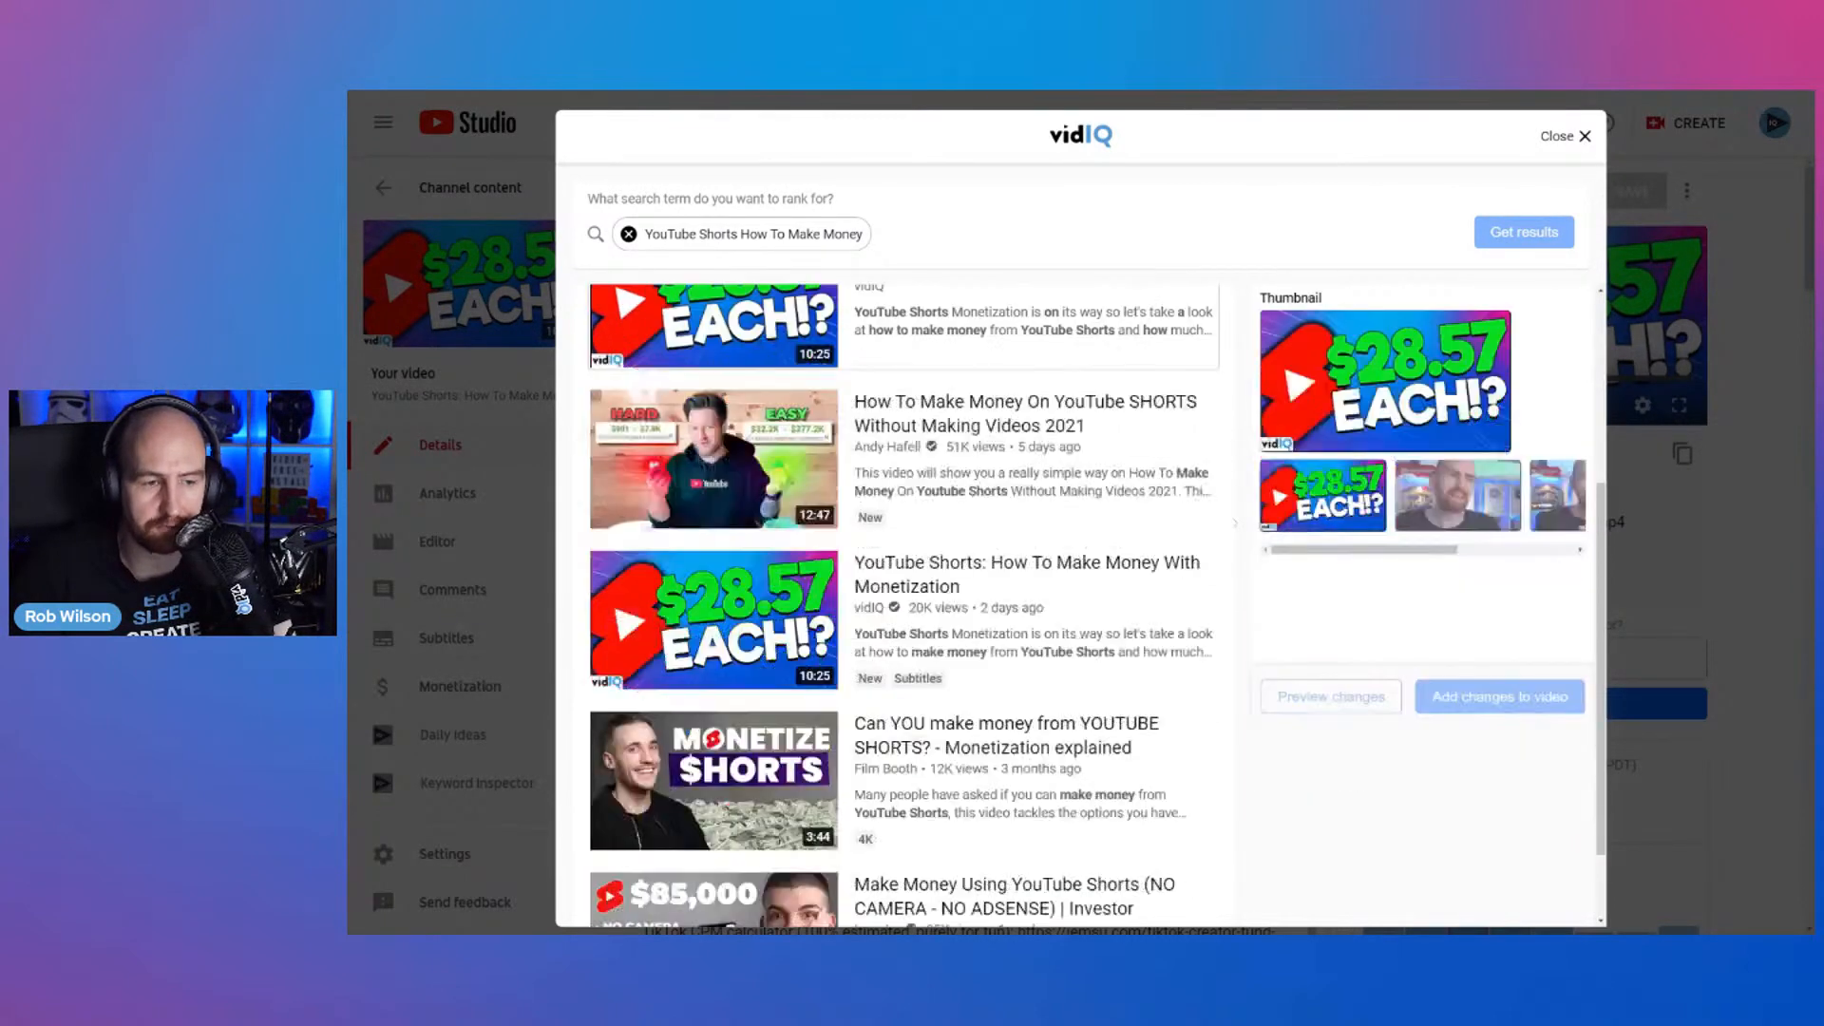
scroll(1084, 605, up, 4)
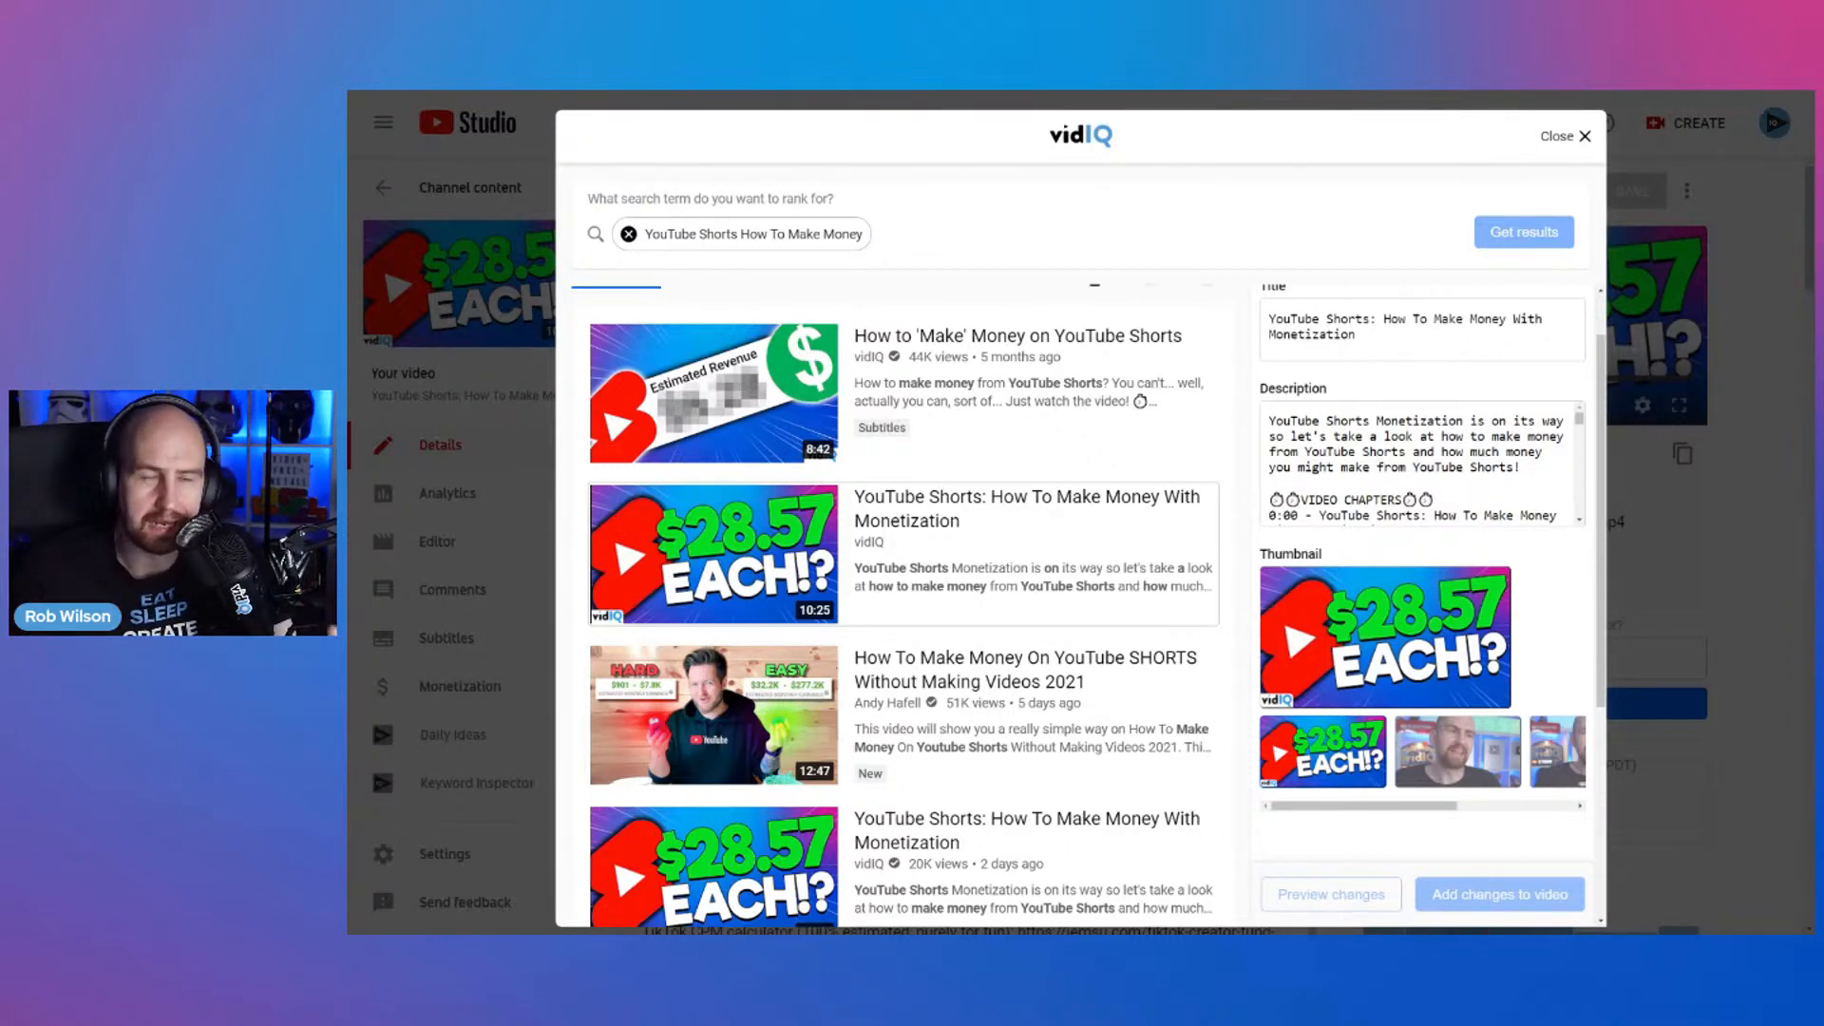
scroll(1084, 608, down, 4)
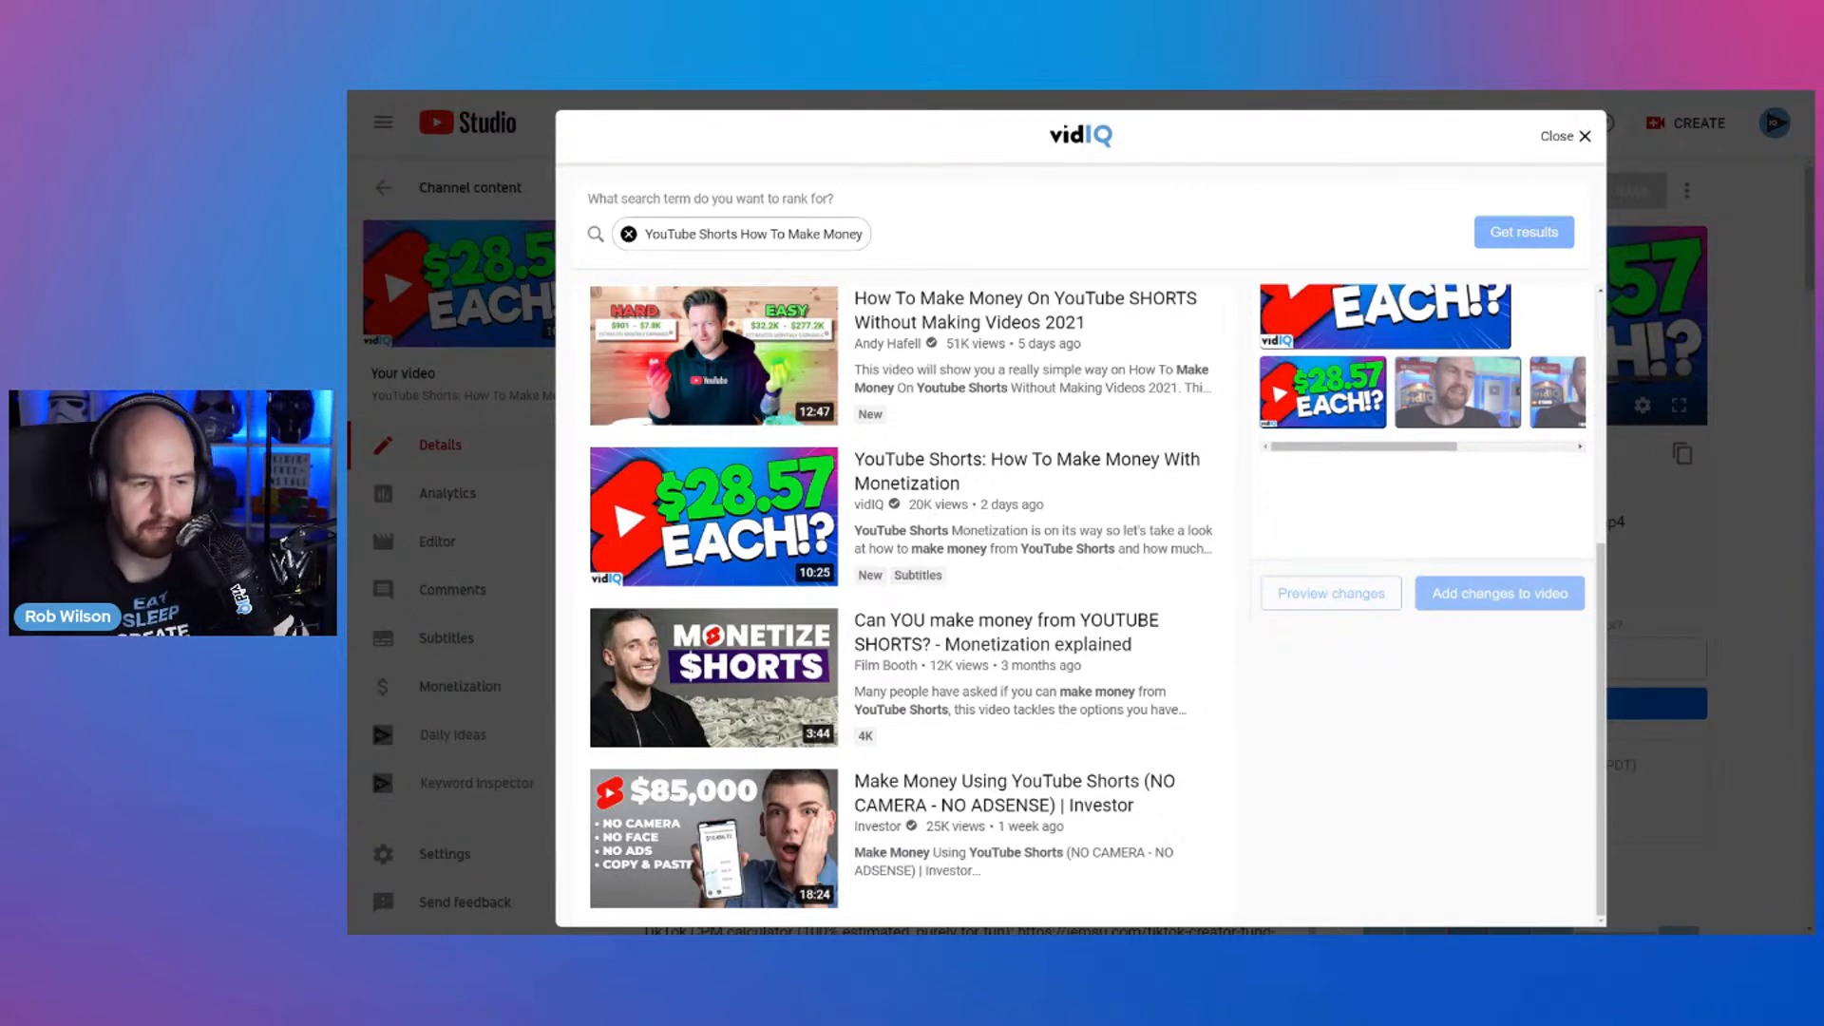
scroll(1093, 608, up, 5)
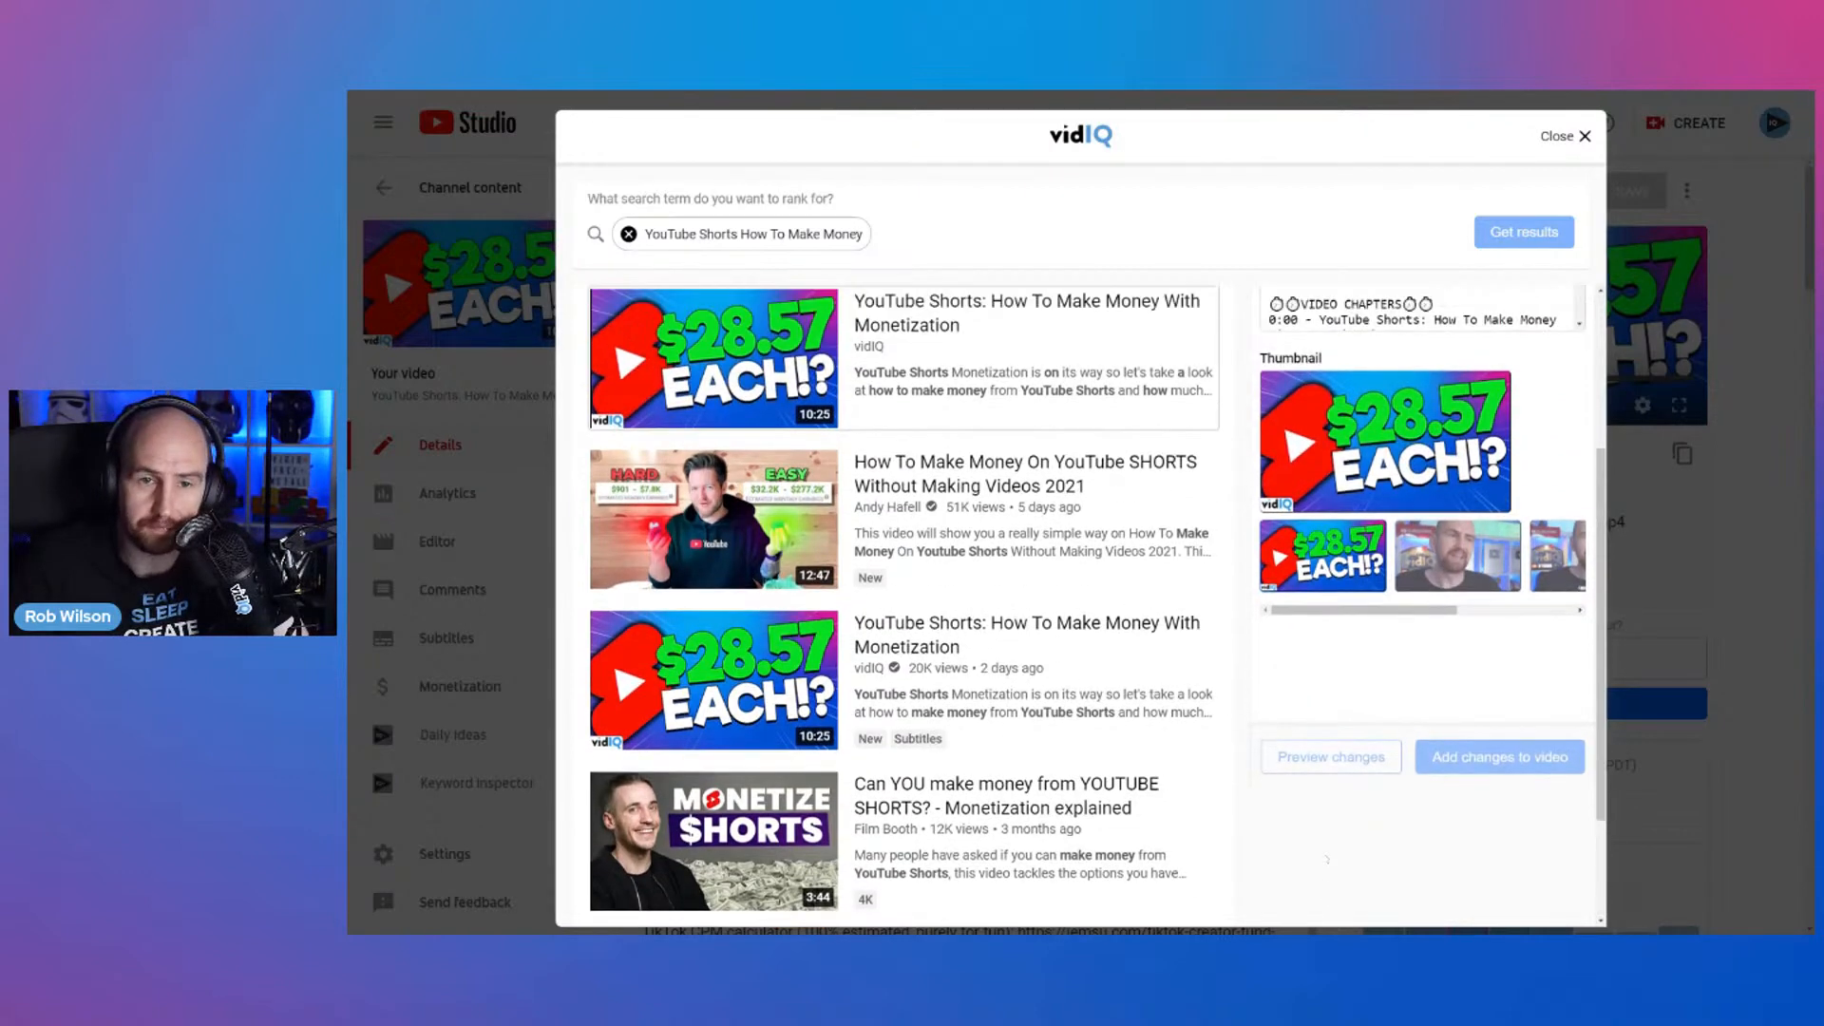
click(1583, 136)
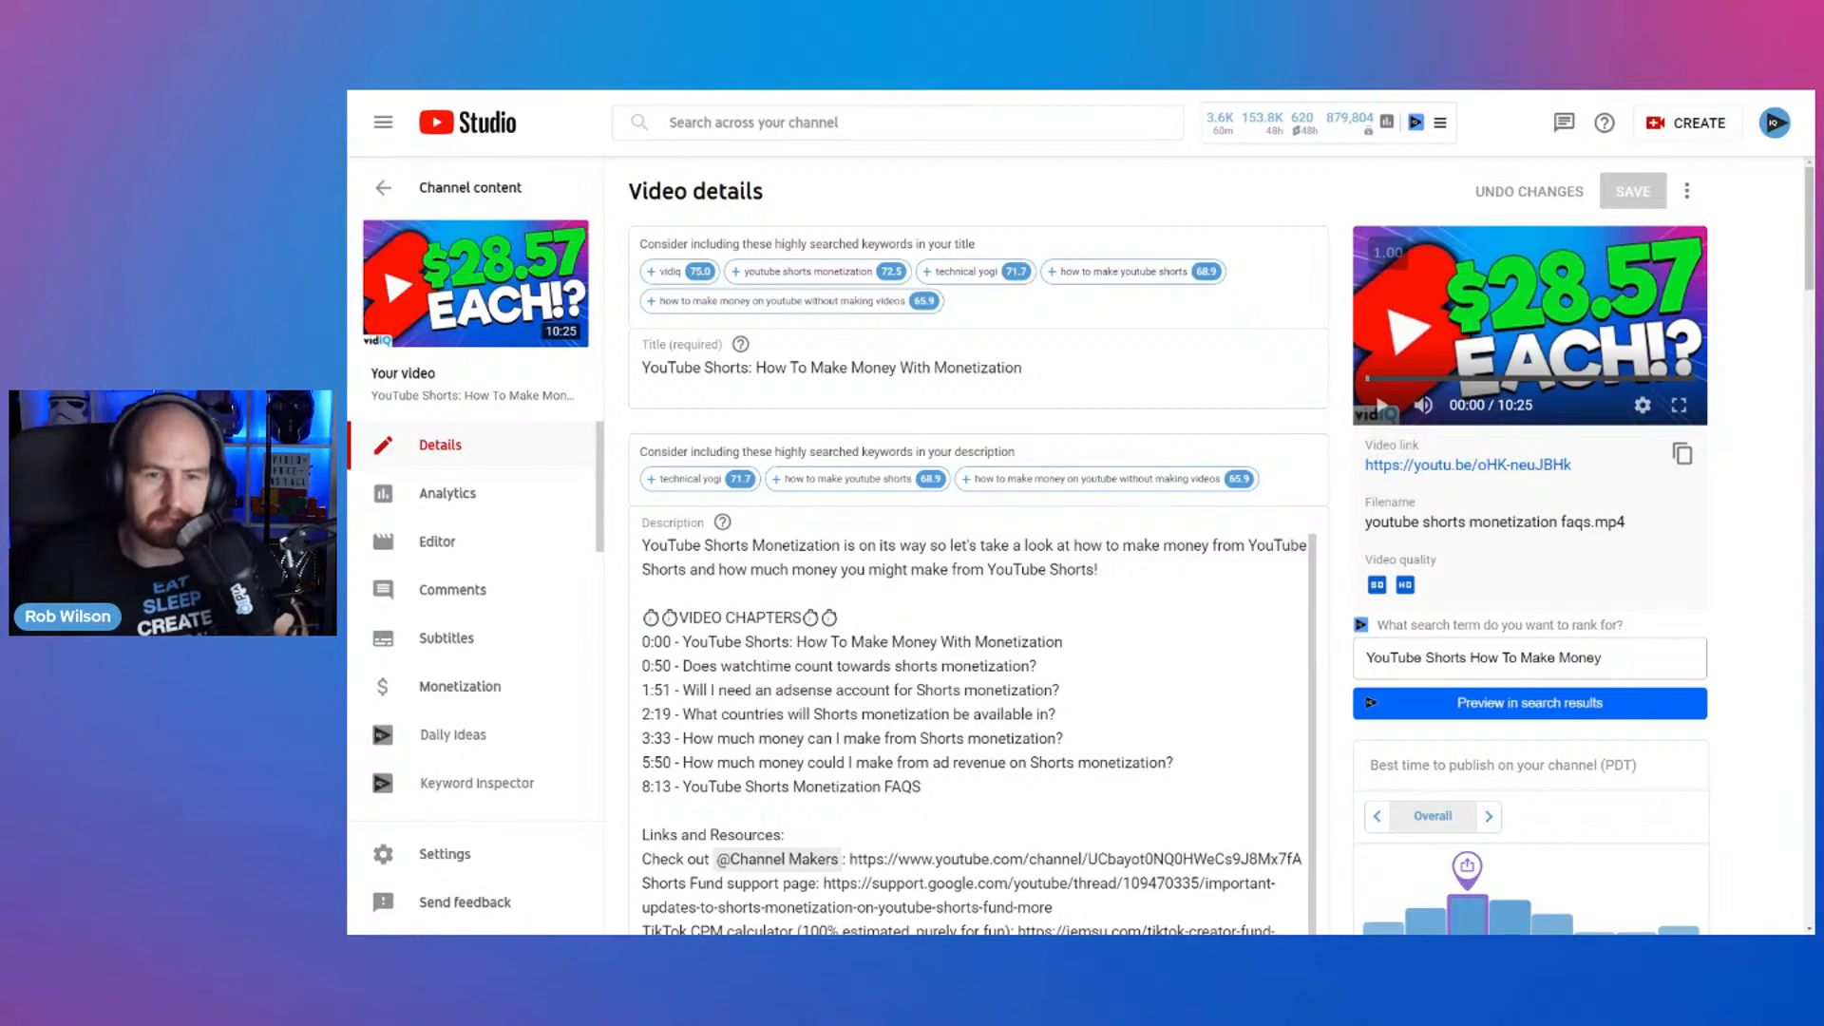
- Find the video's Shorts permissions, disallow people from sampling the content, and allow it again
scroll(1168, 580, down, 4)
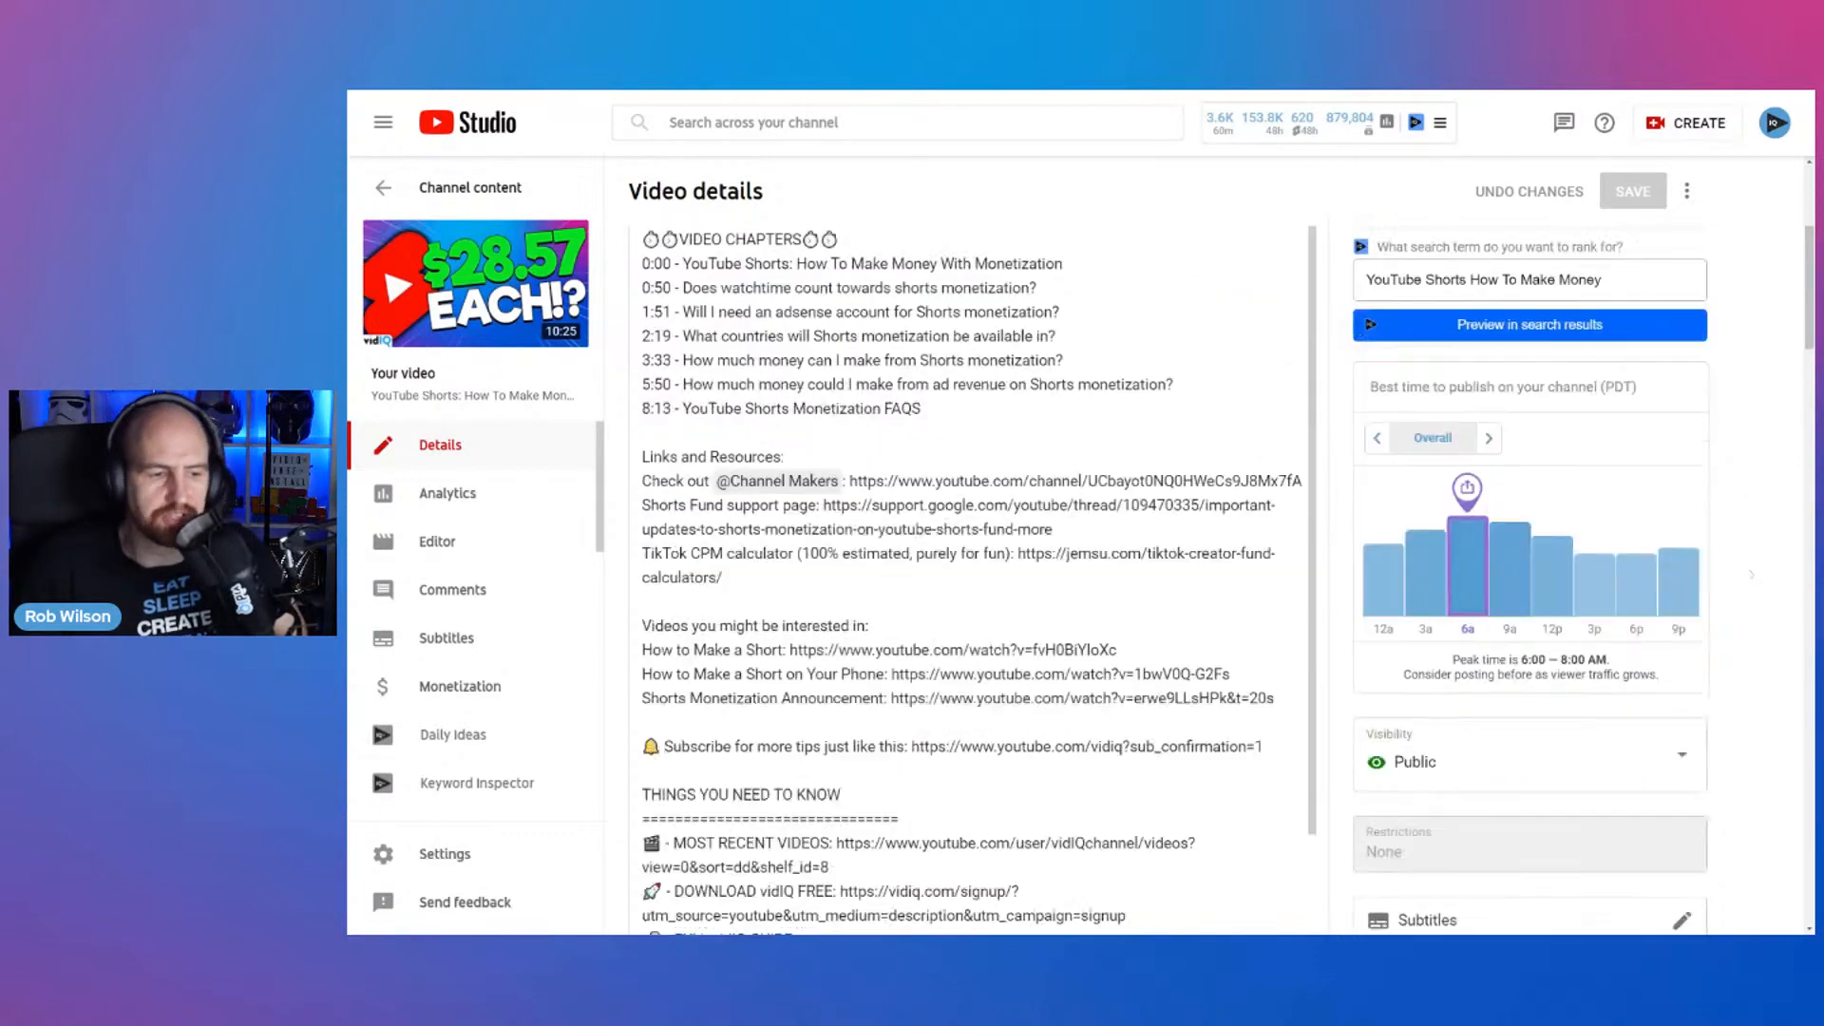
scroll(979, 580, down, 15)
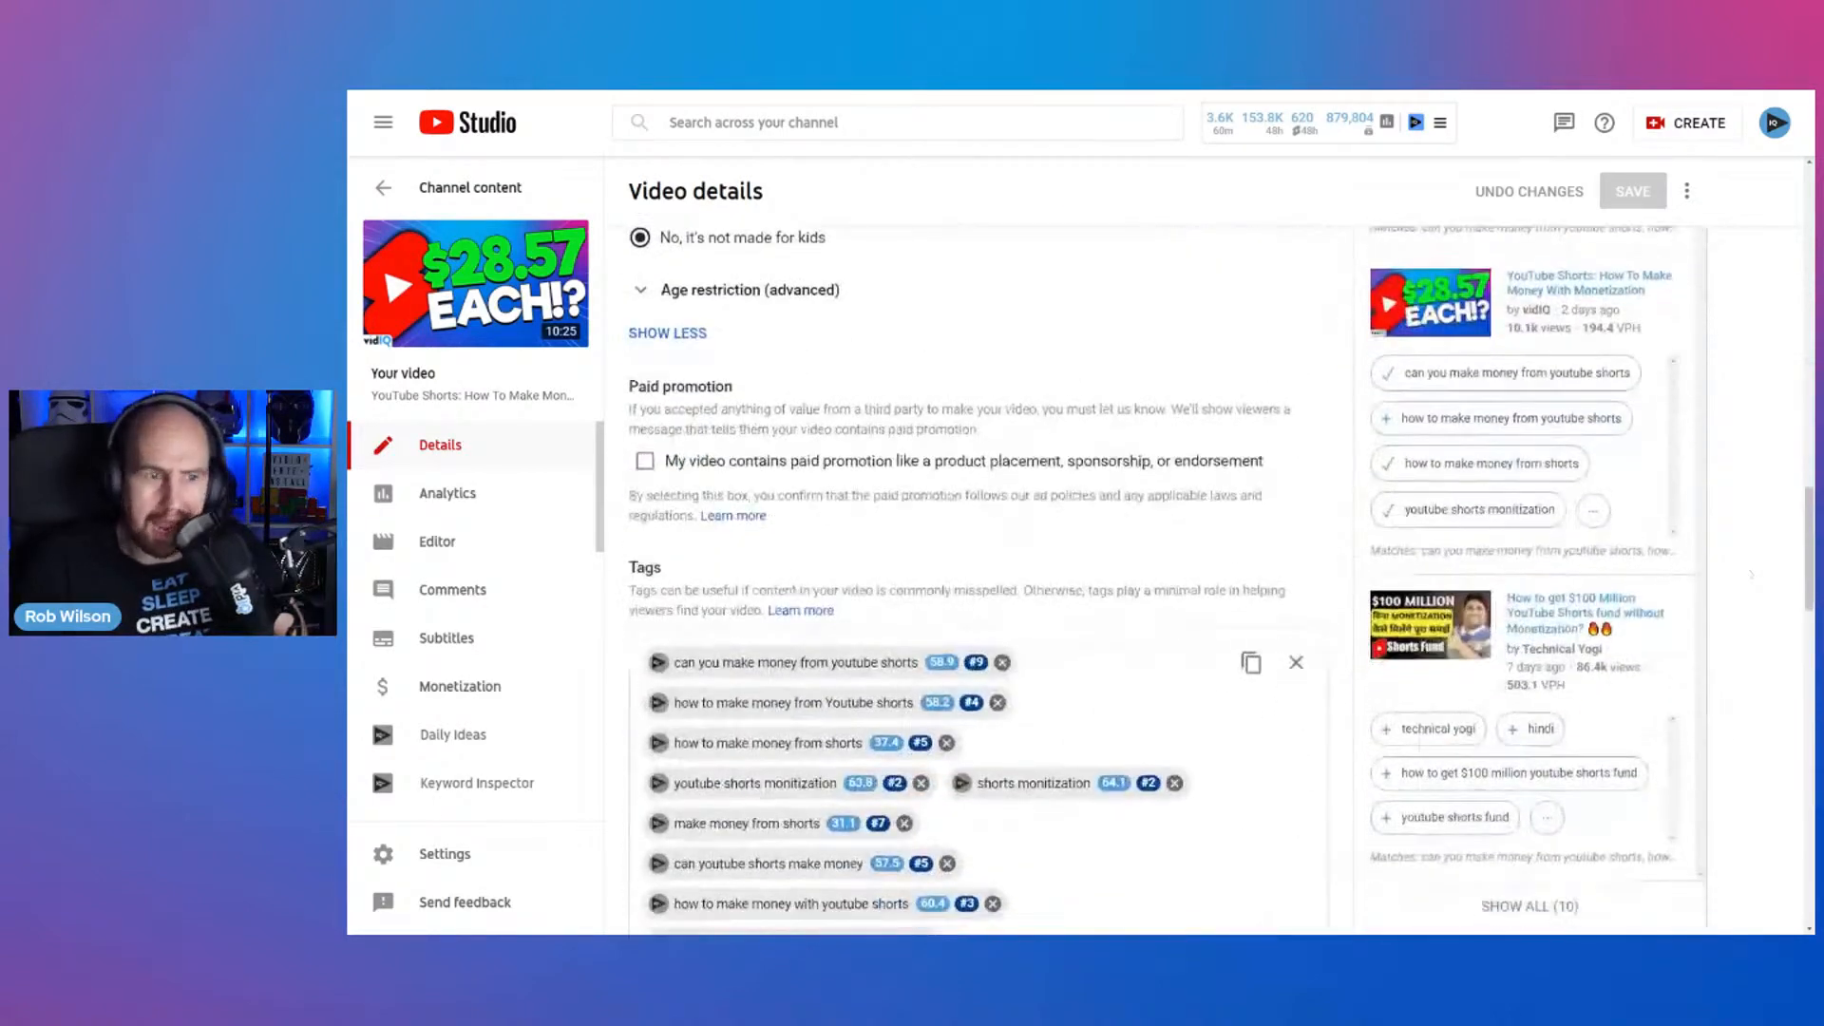
scroll(979, 580, down, 12)
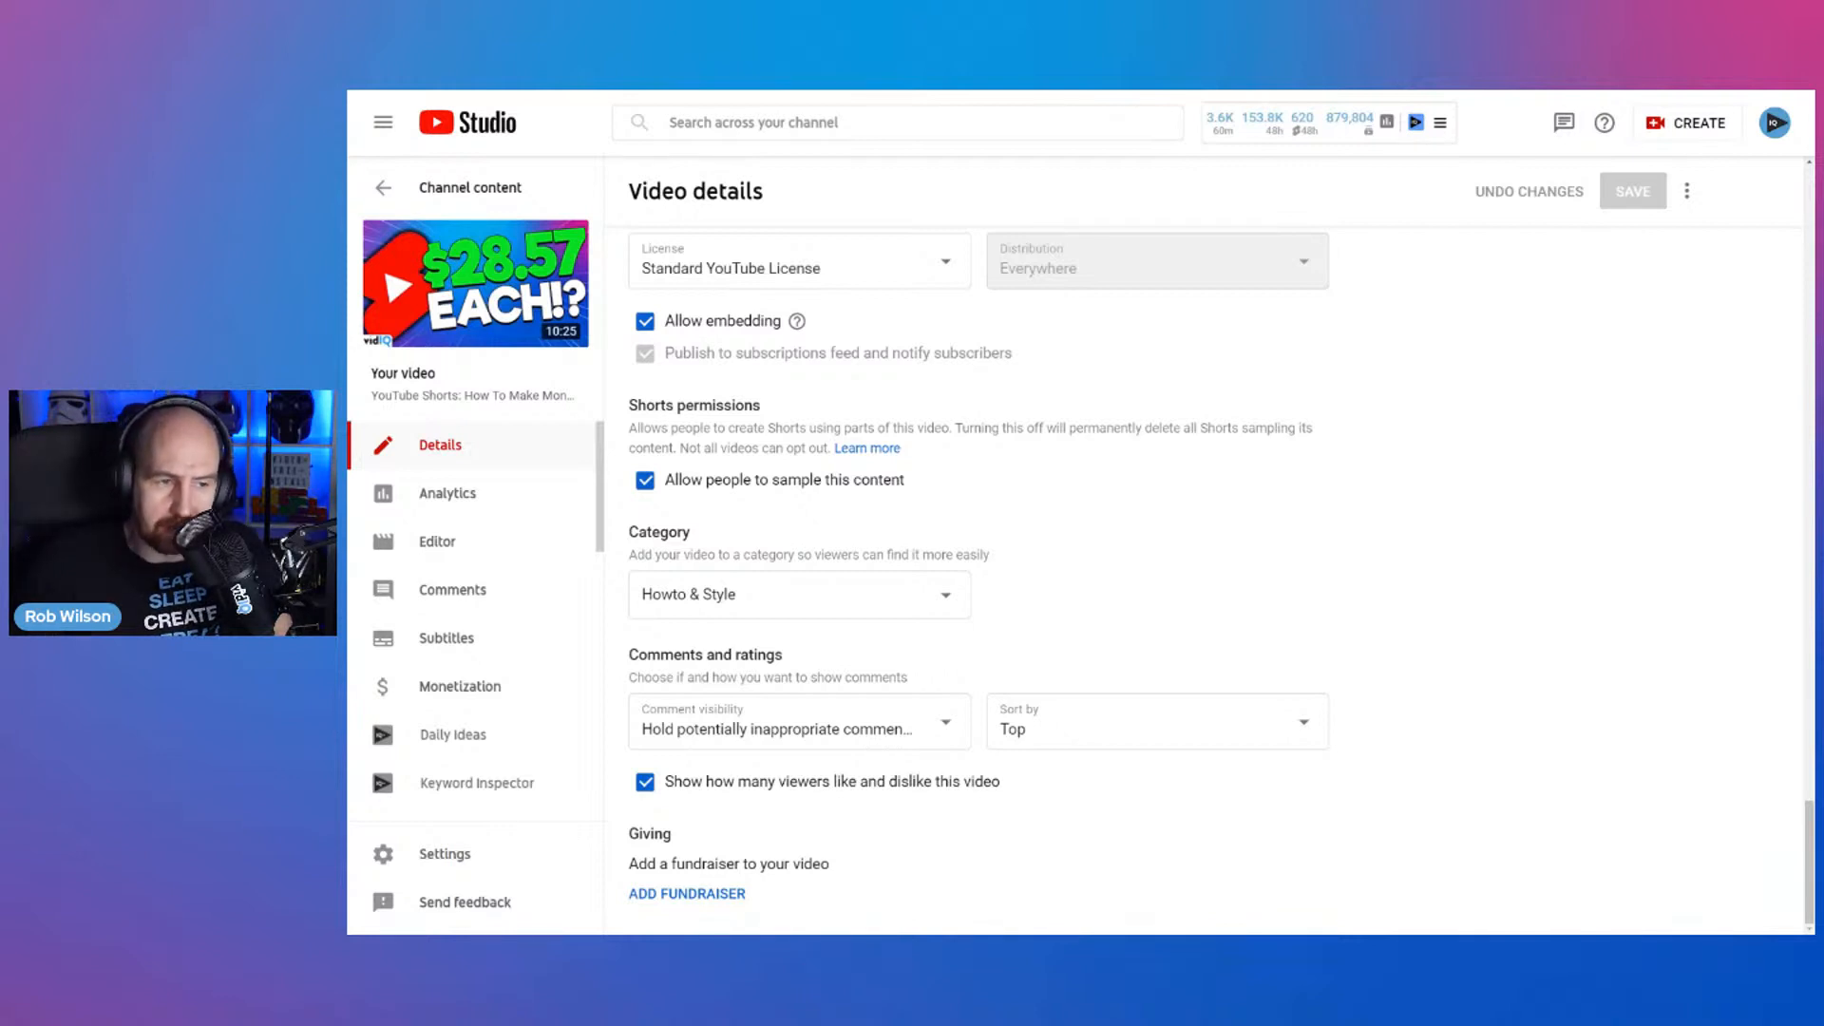
click(645, 480)
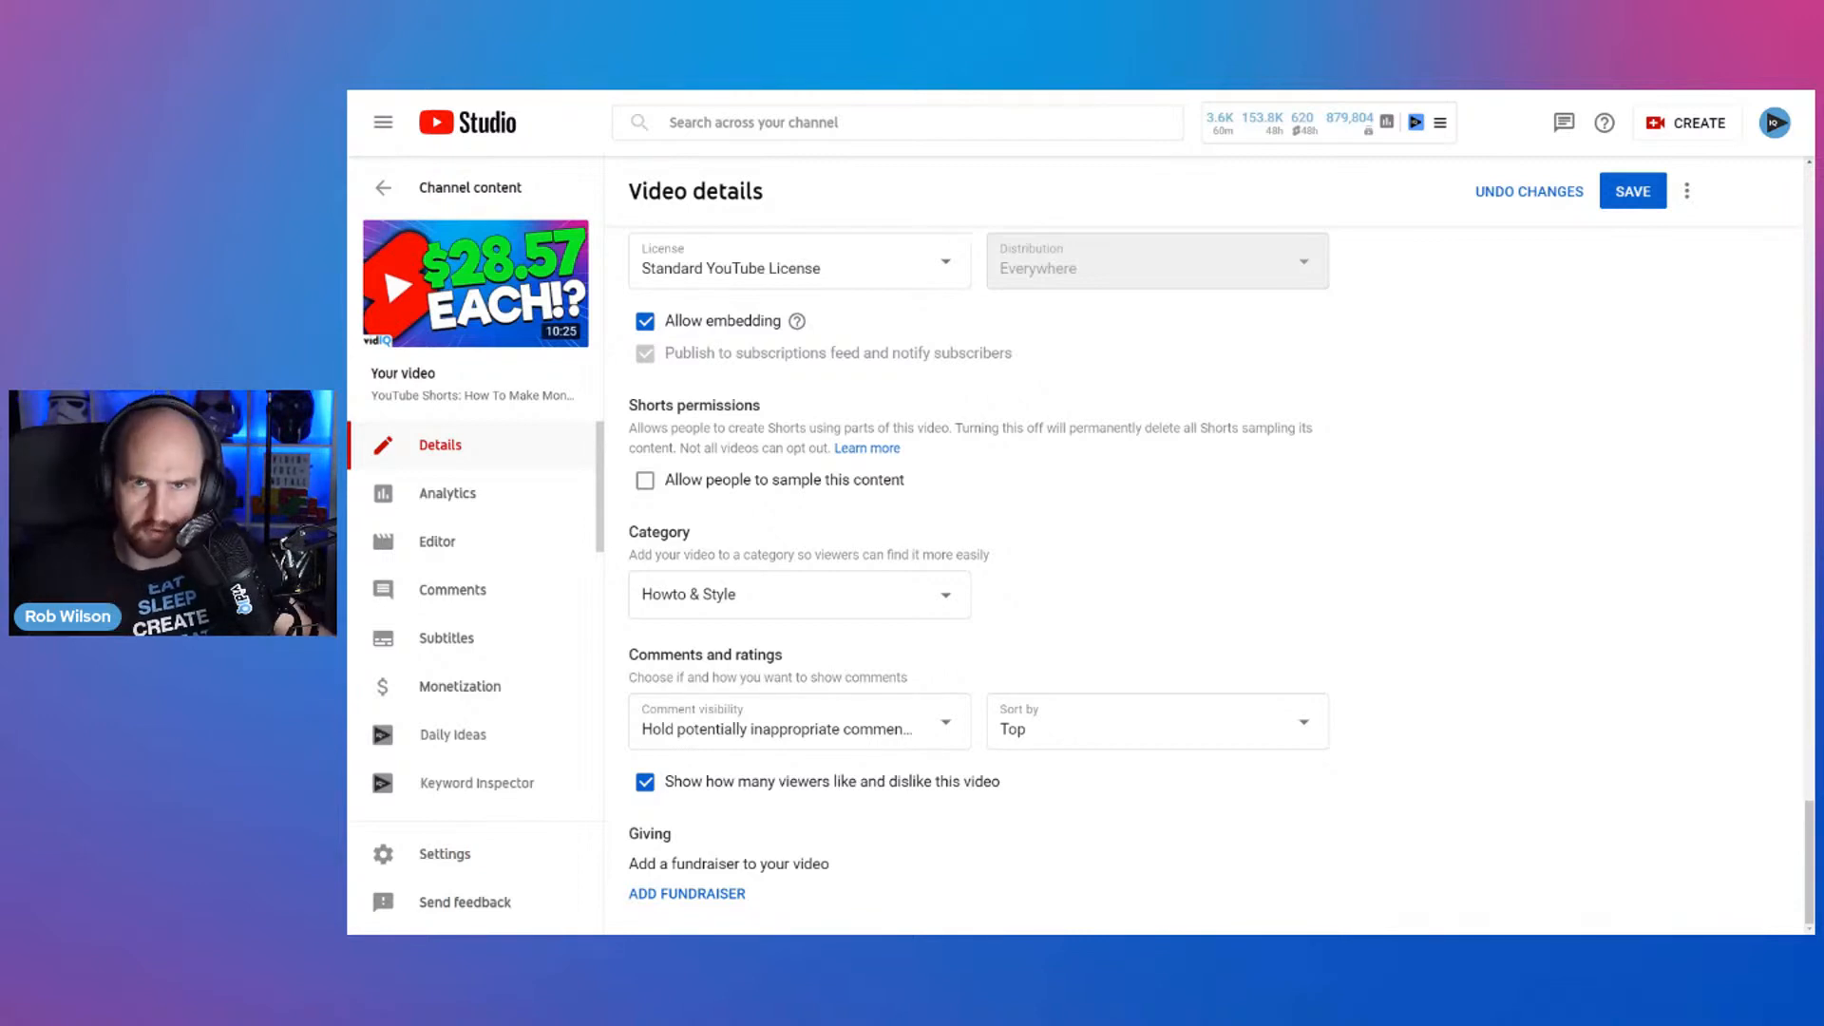
click(662, 480)
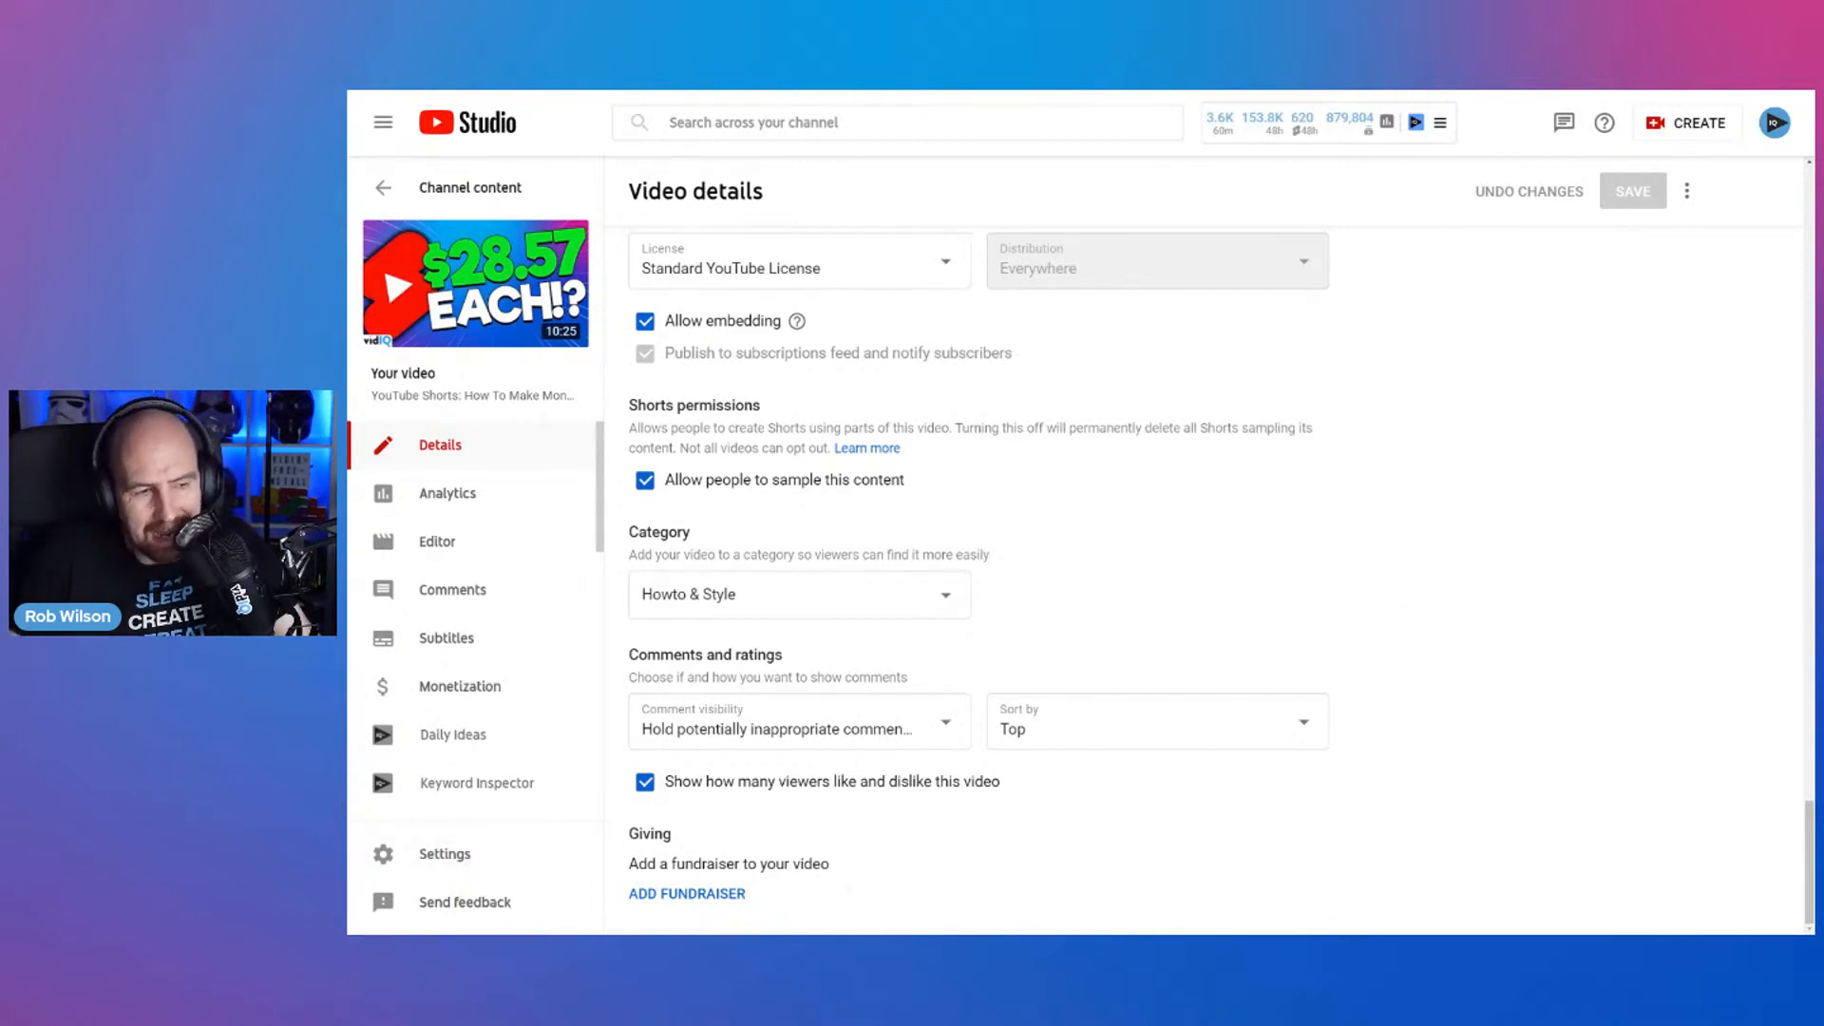
- Check the advanced upload defaults in the channel settings and close the settings
click(501, 869)
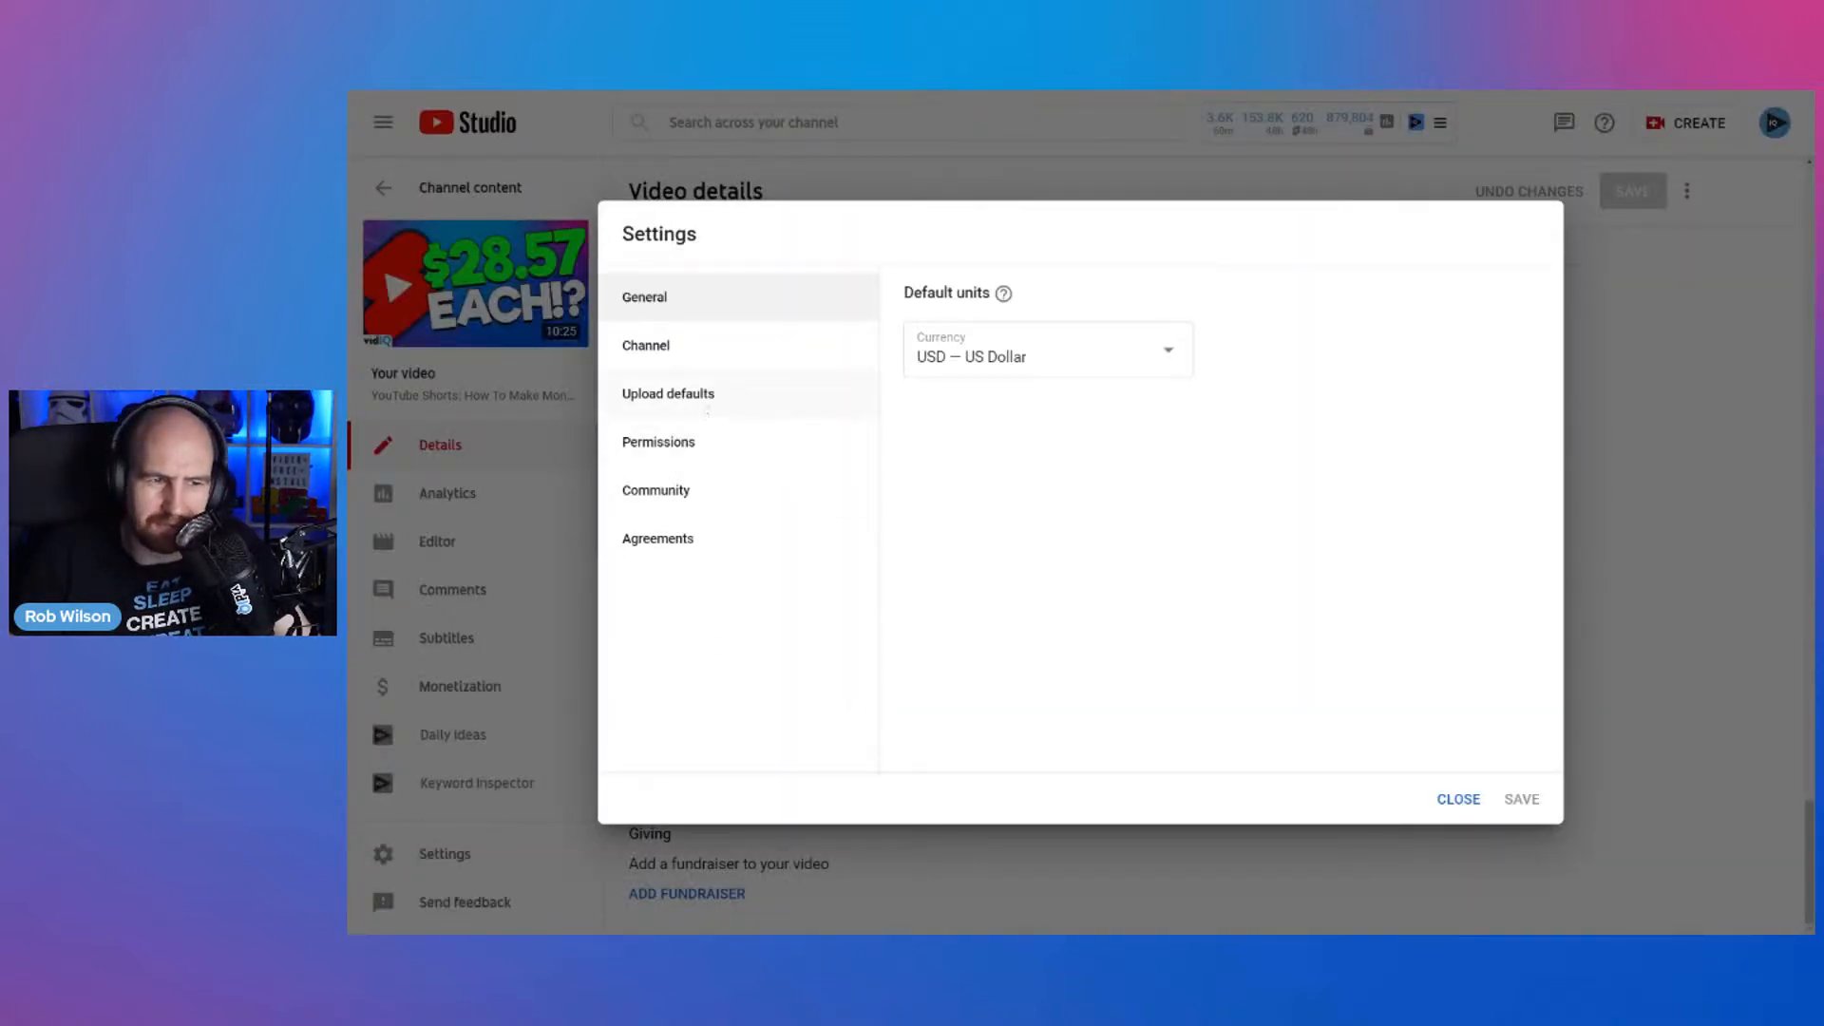
click(708, 408)
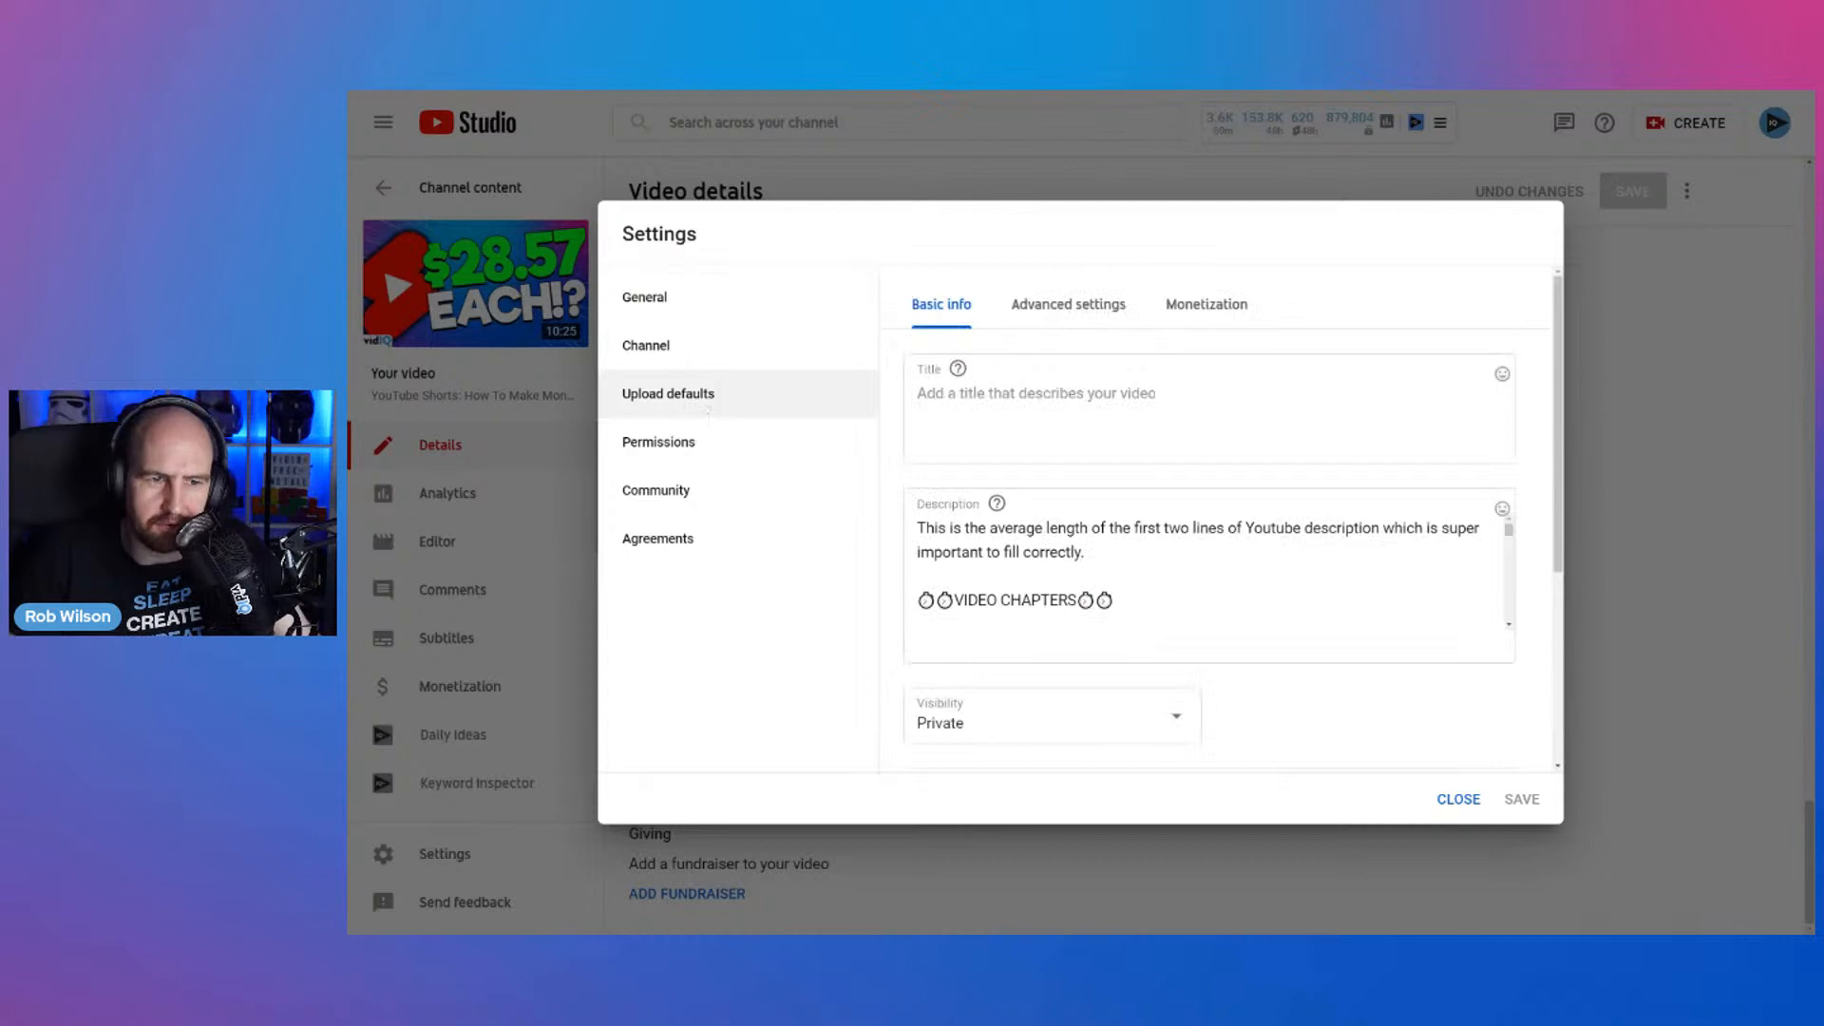
click(1079, 306)
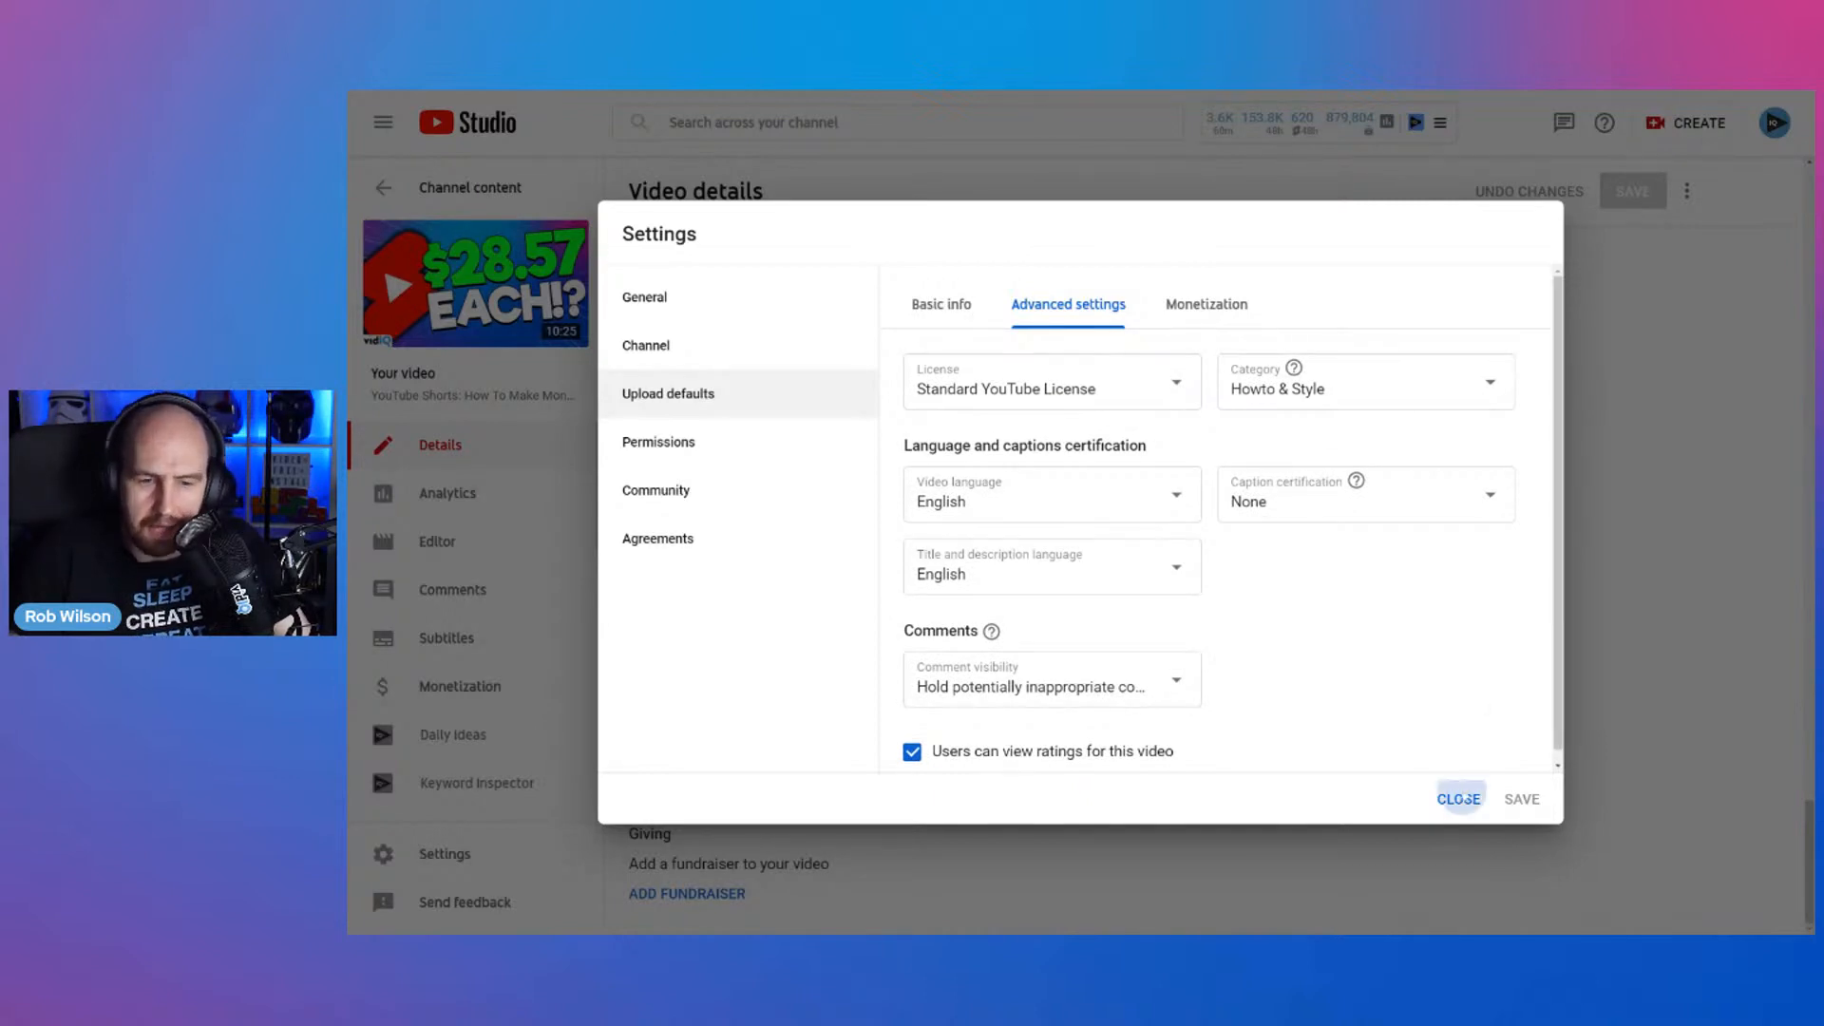
click(1458, 799)
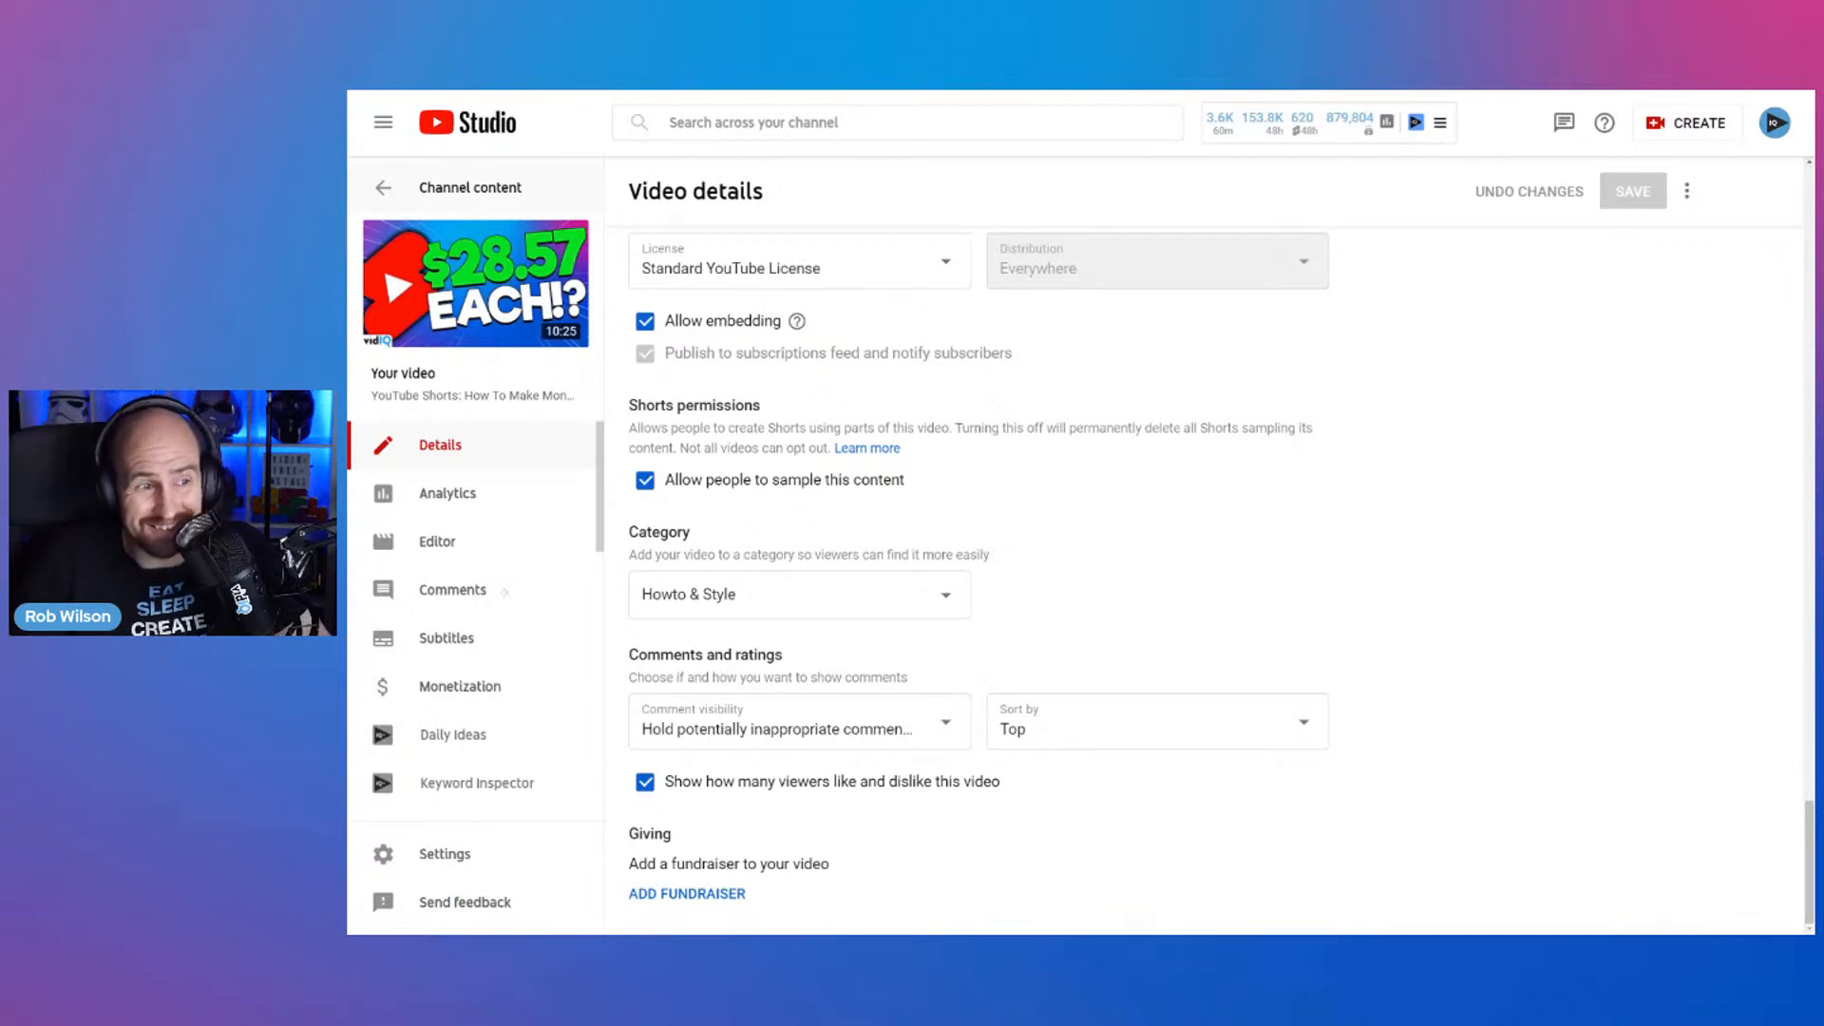
- Open the channel customization layout and look through the section types that can be added to the homepage
scroll(505, 653, down, 2)
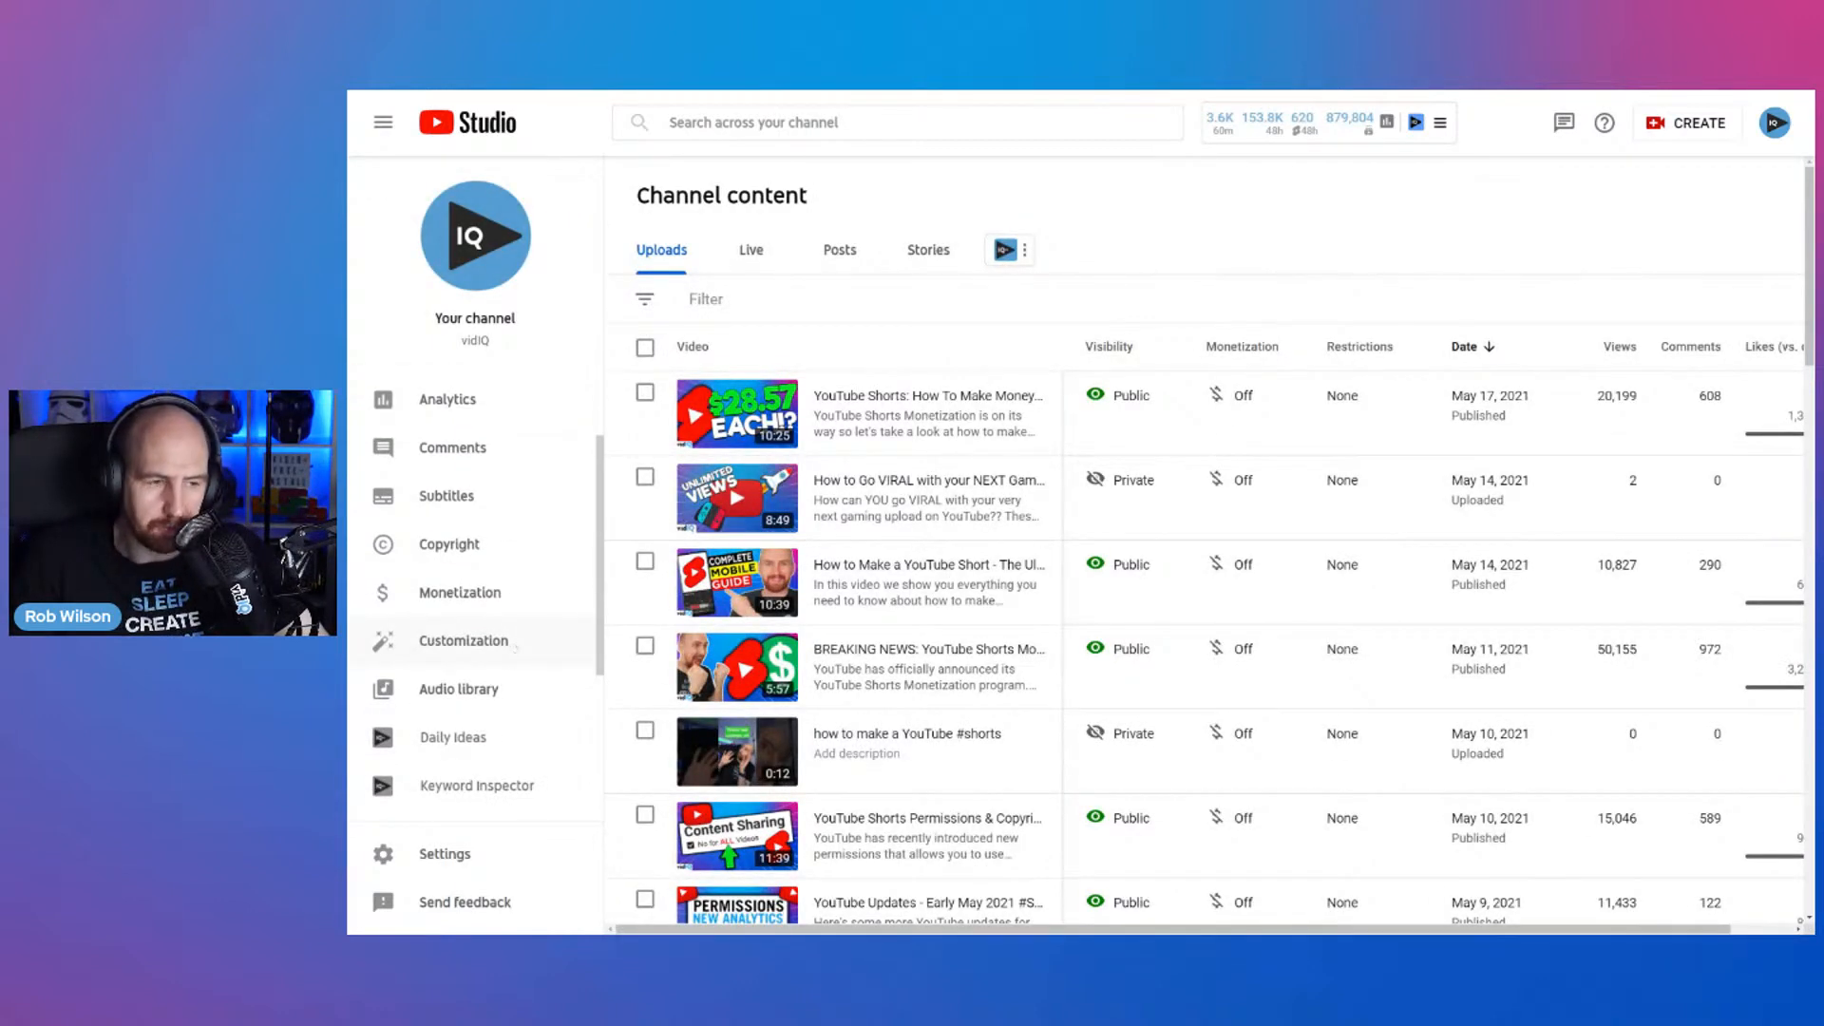
click(464, 640)
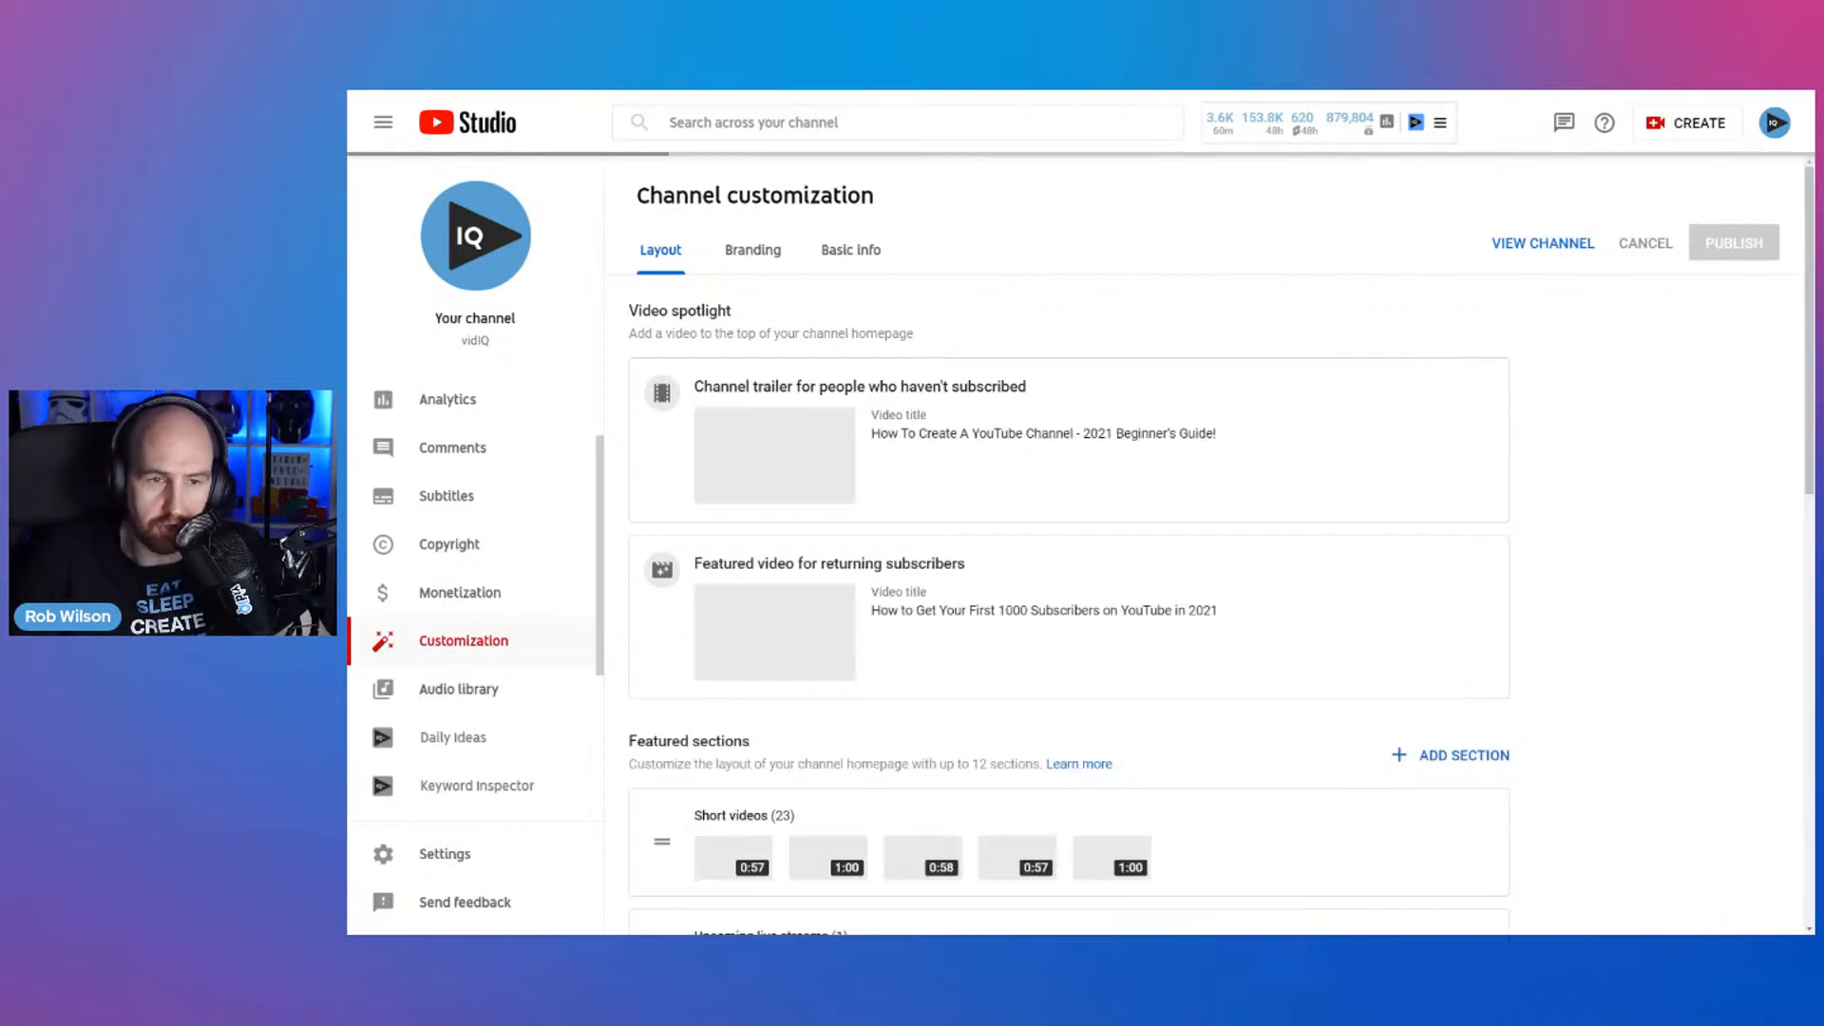
scroll(819, 620, down, 2)
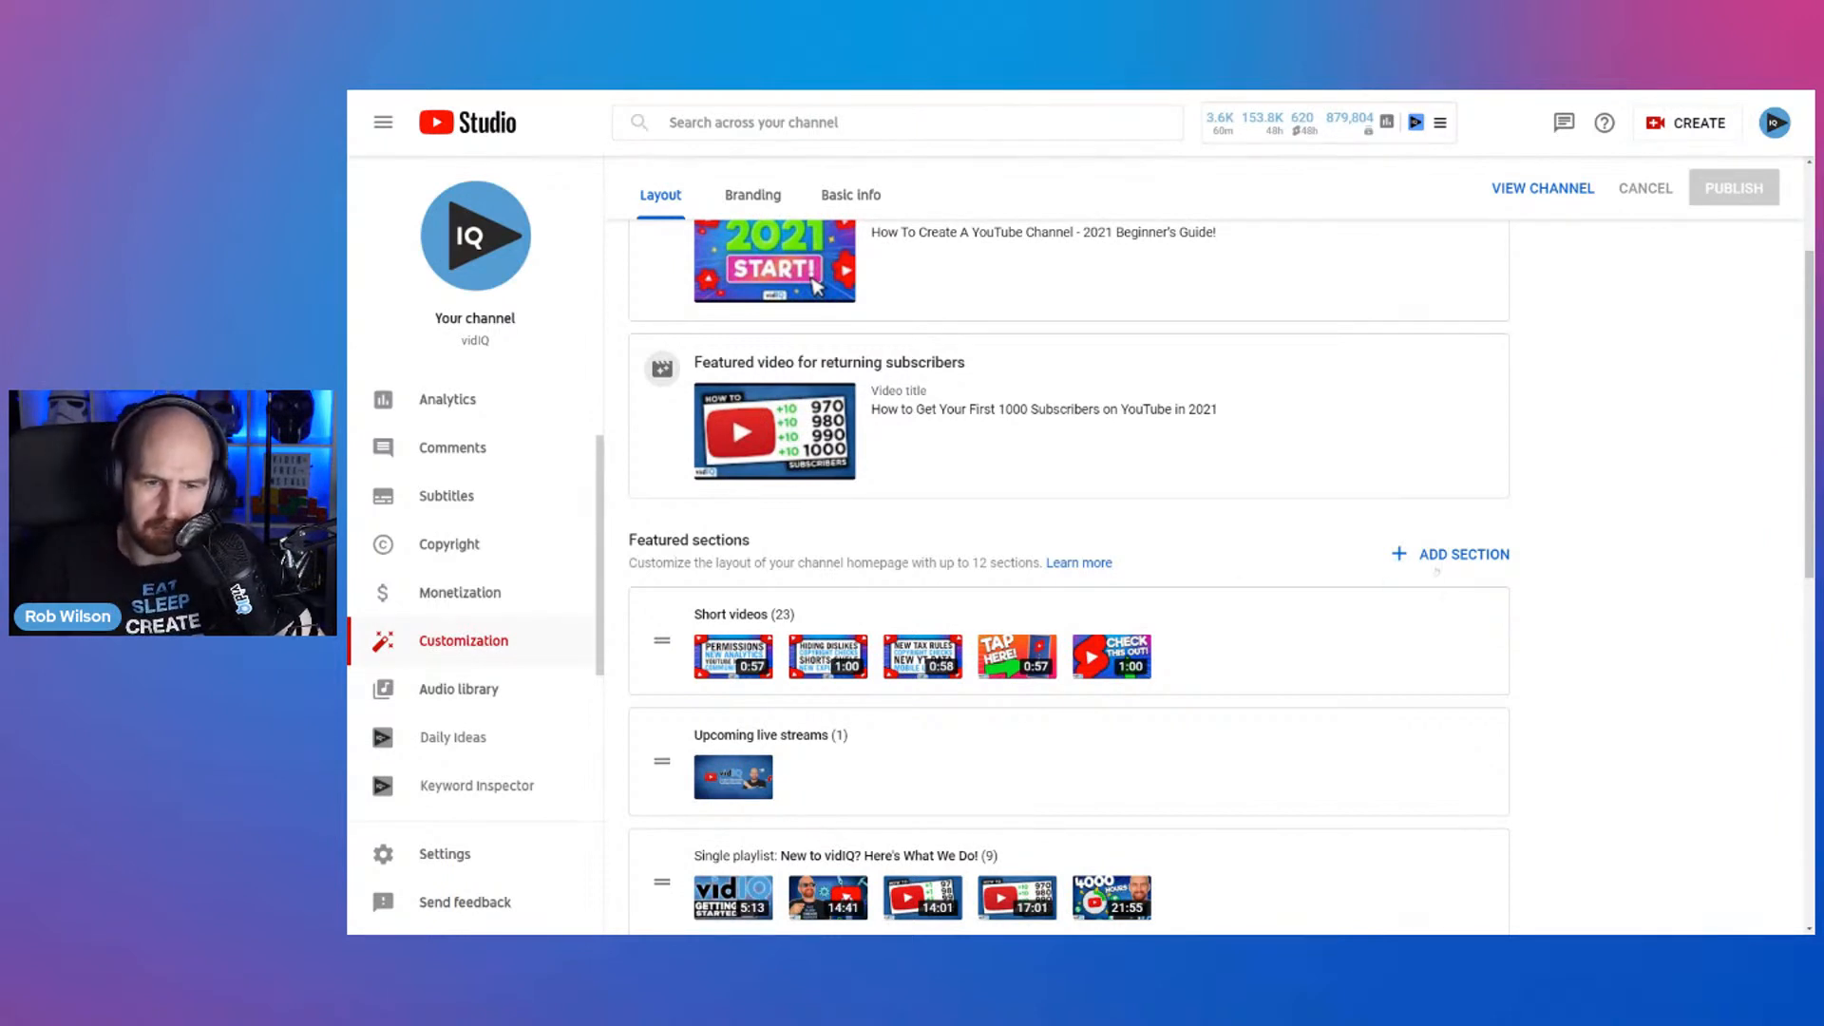
click(1420, 561)
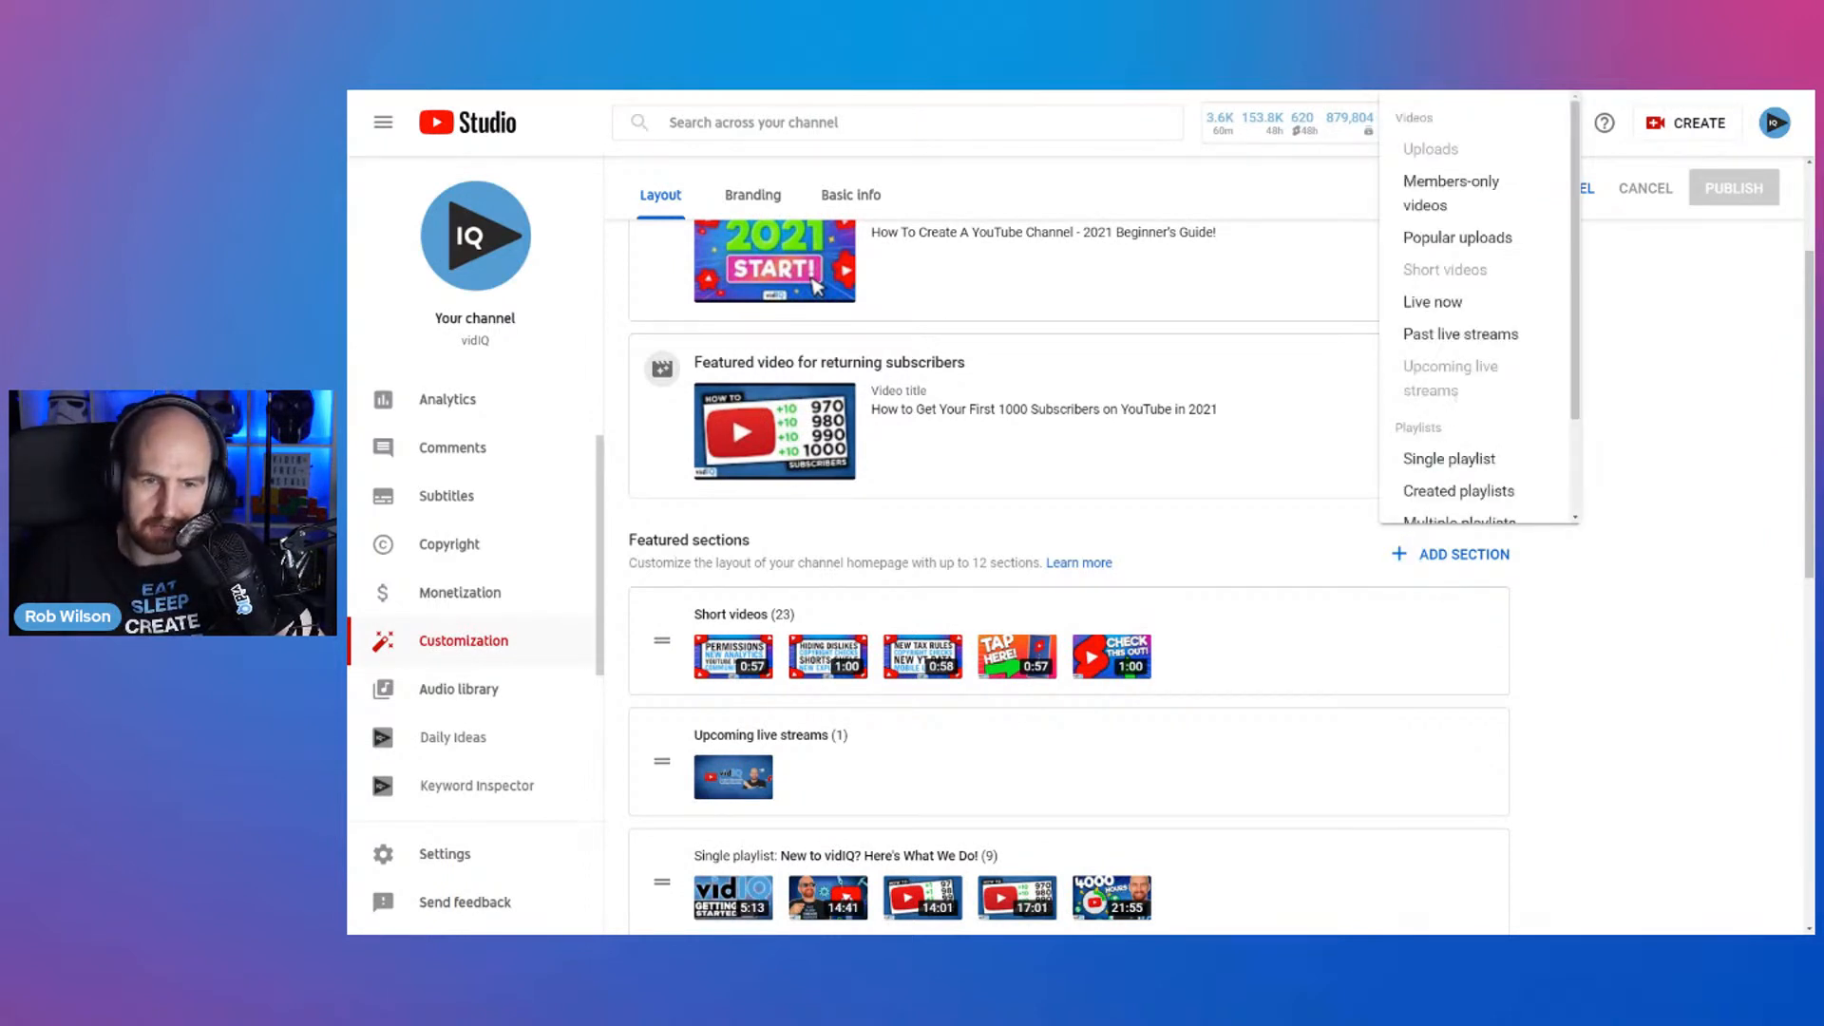
key(Escape)
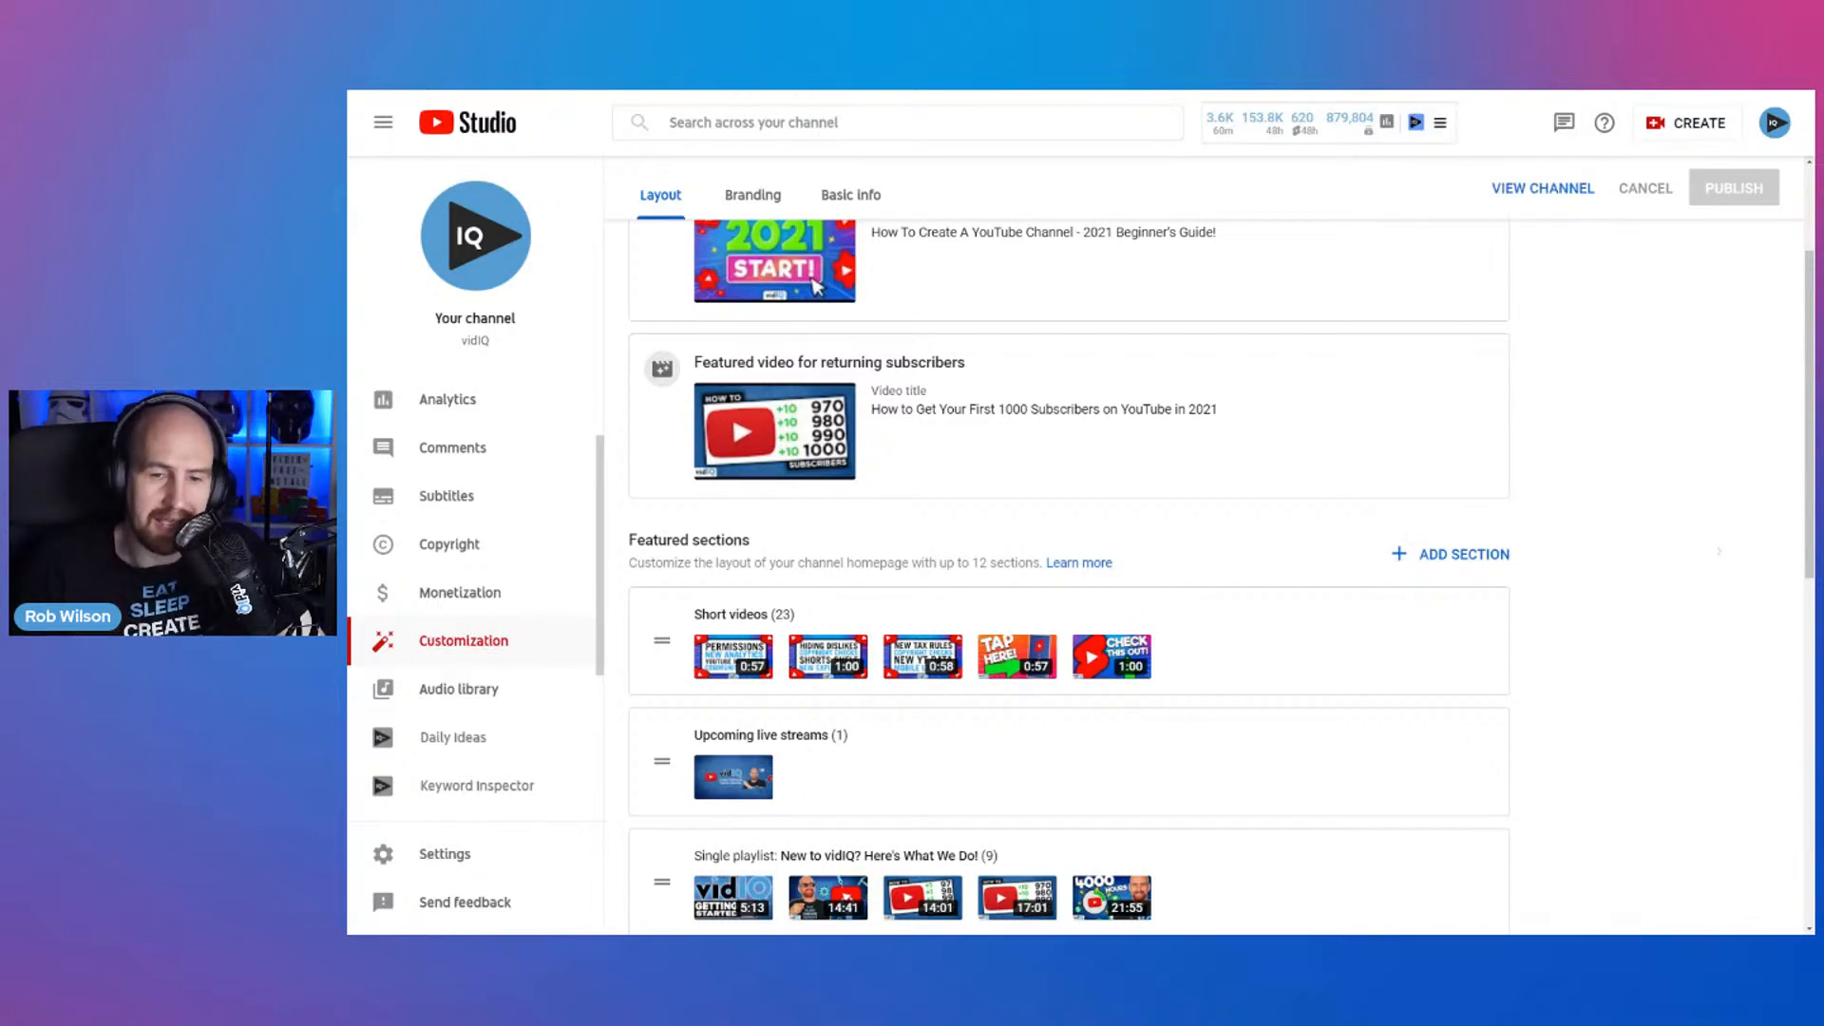
- Review all featured homepage sections, check the options of the Short videos section, and dismiss them
scroll(814, 287, down, 9)
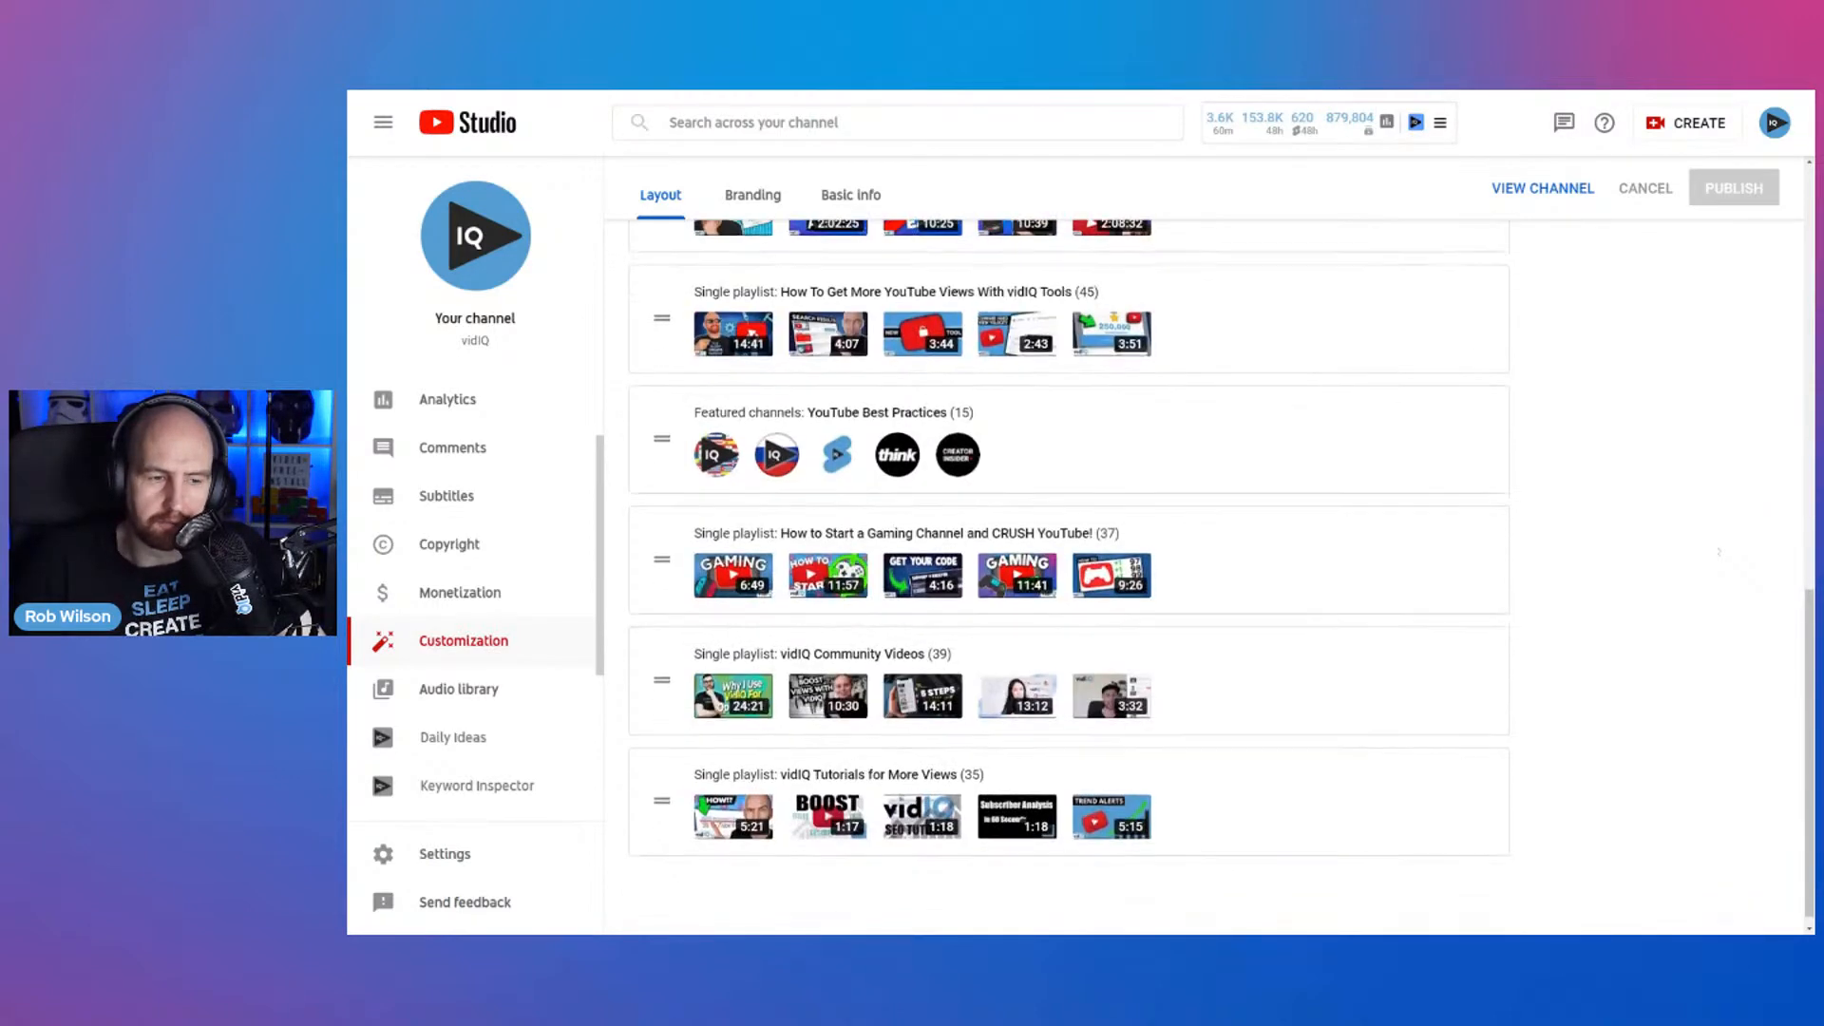
scroll(815, 404, up, 10)
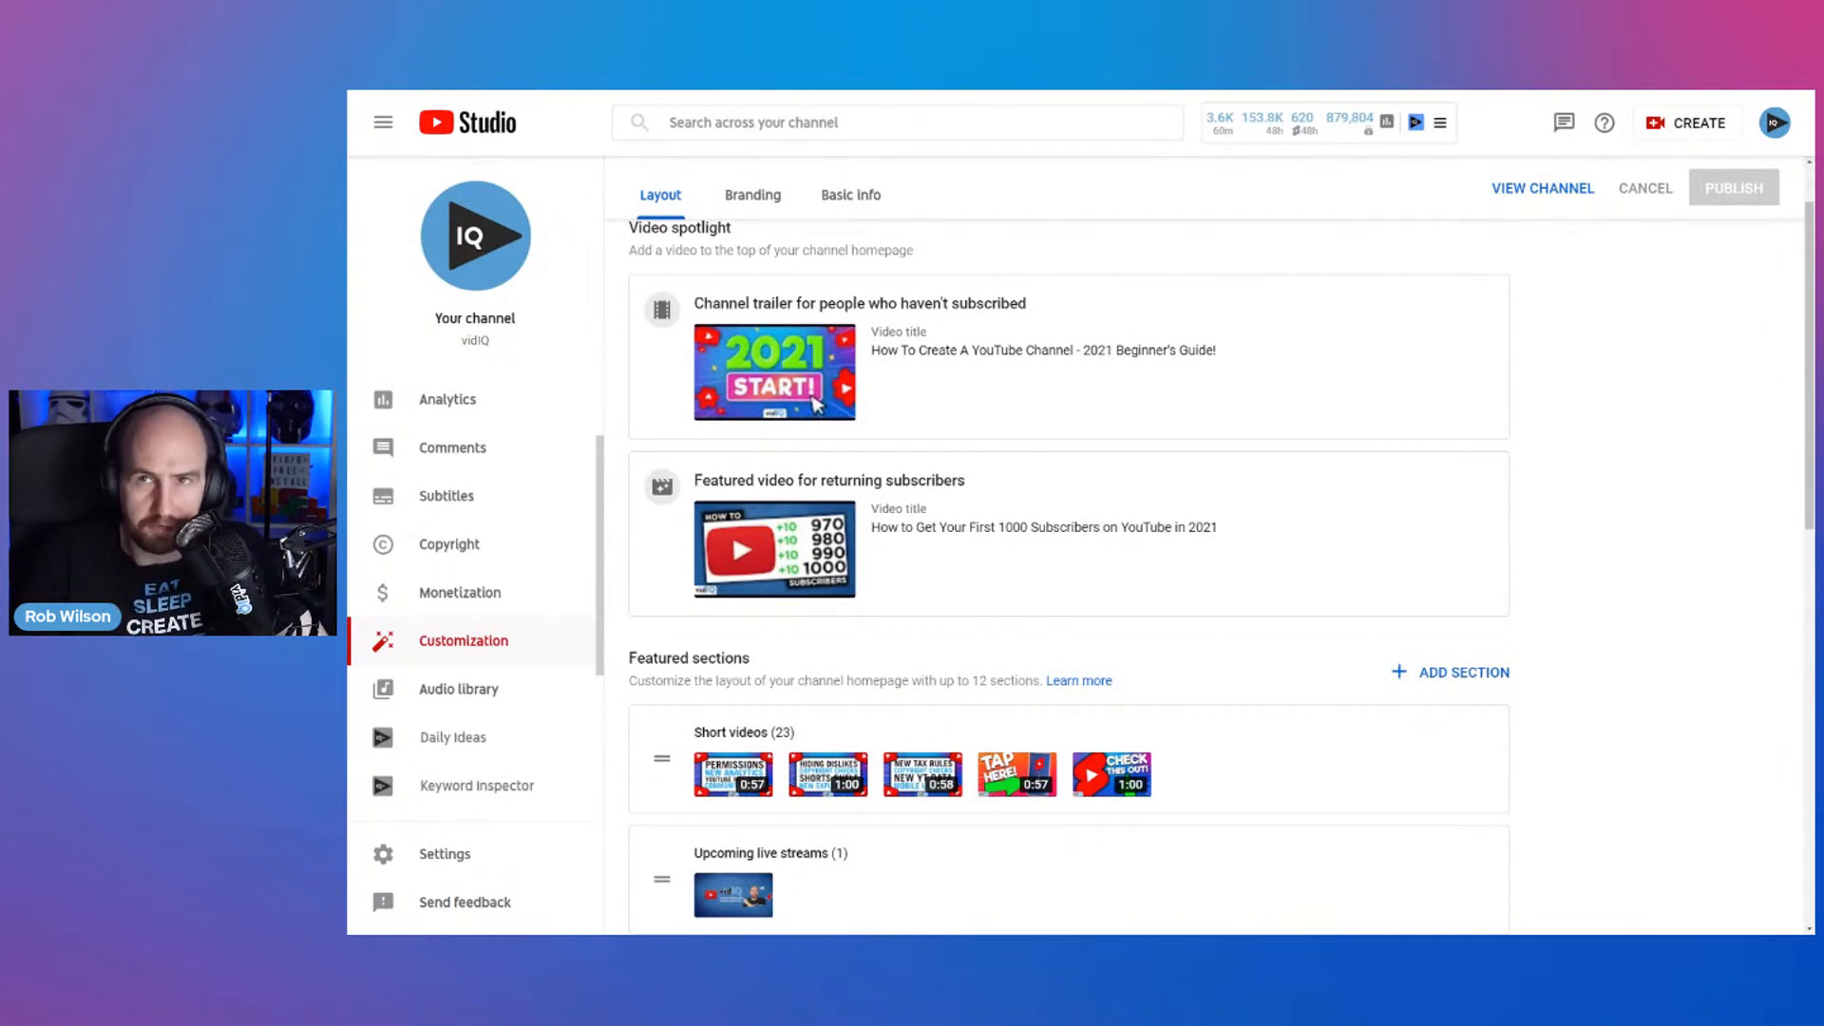
click(1474, 740)
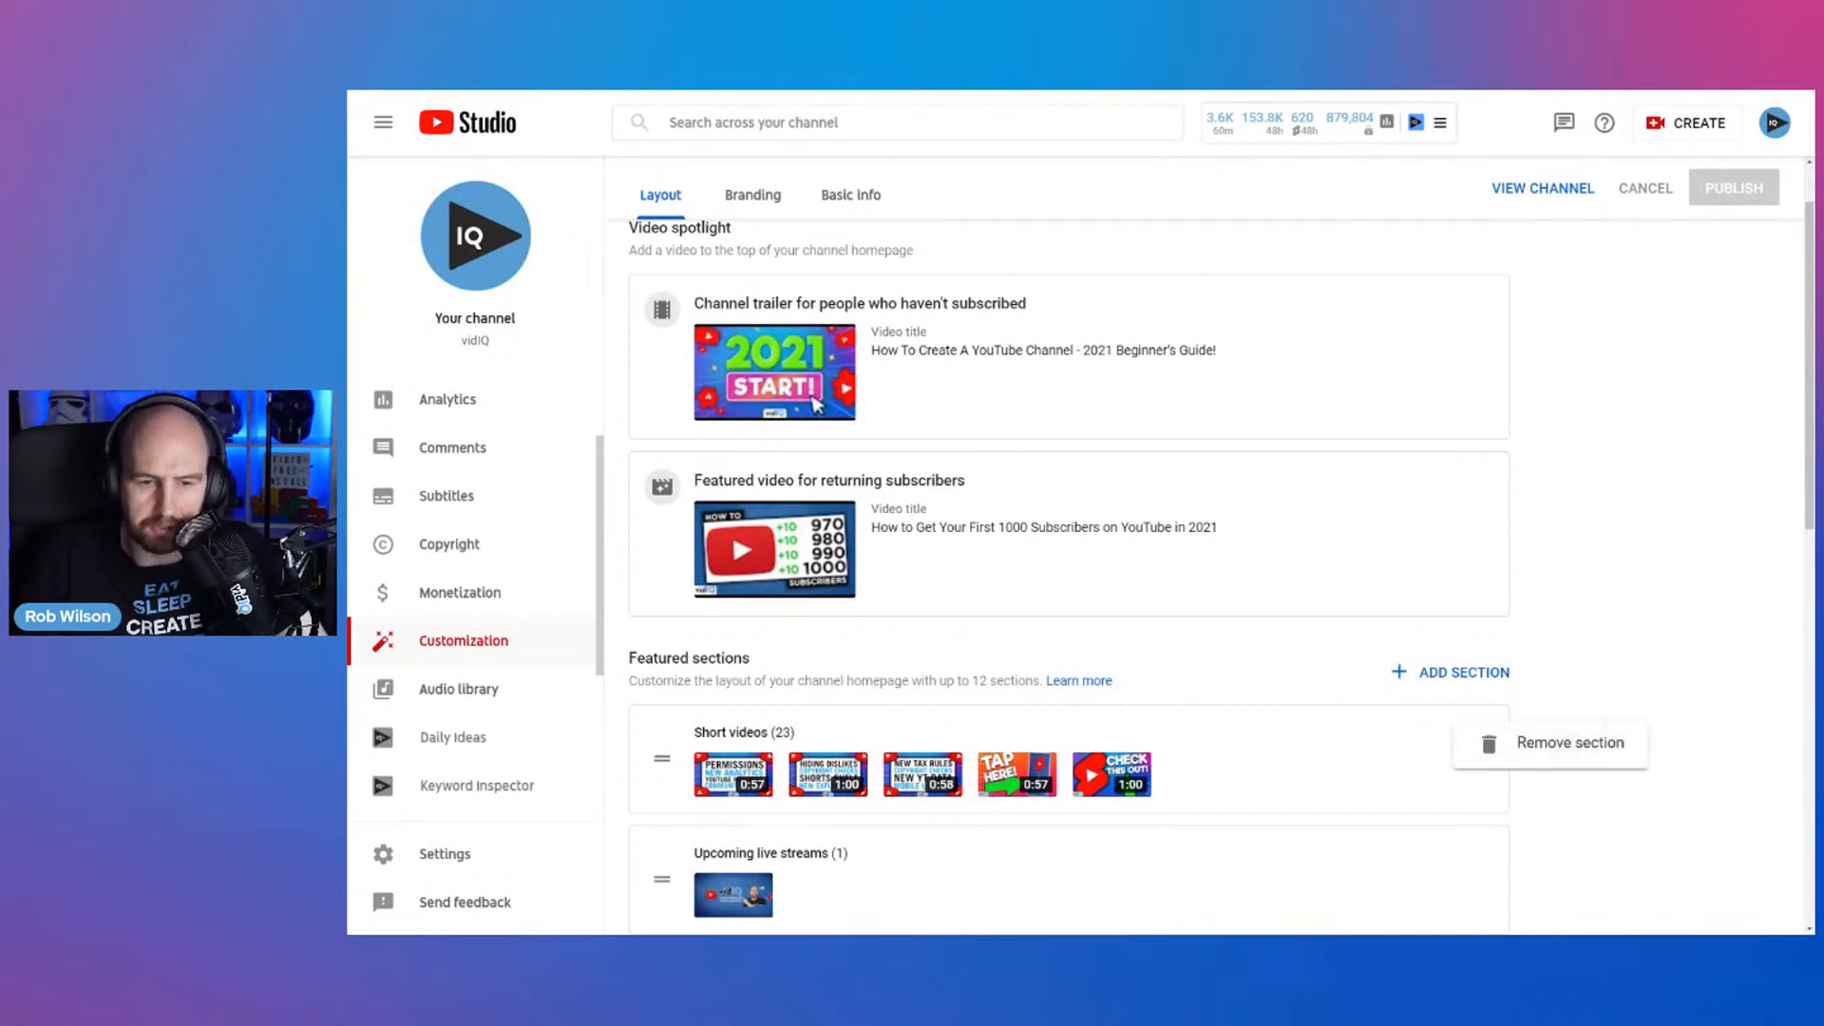
click(1672, 657)
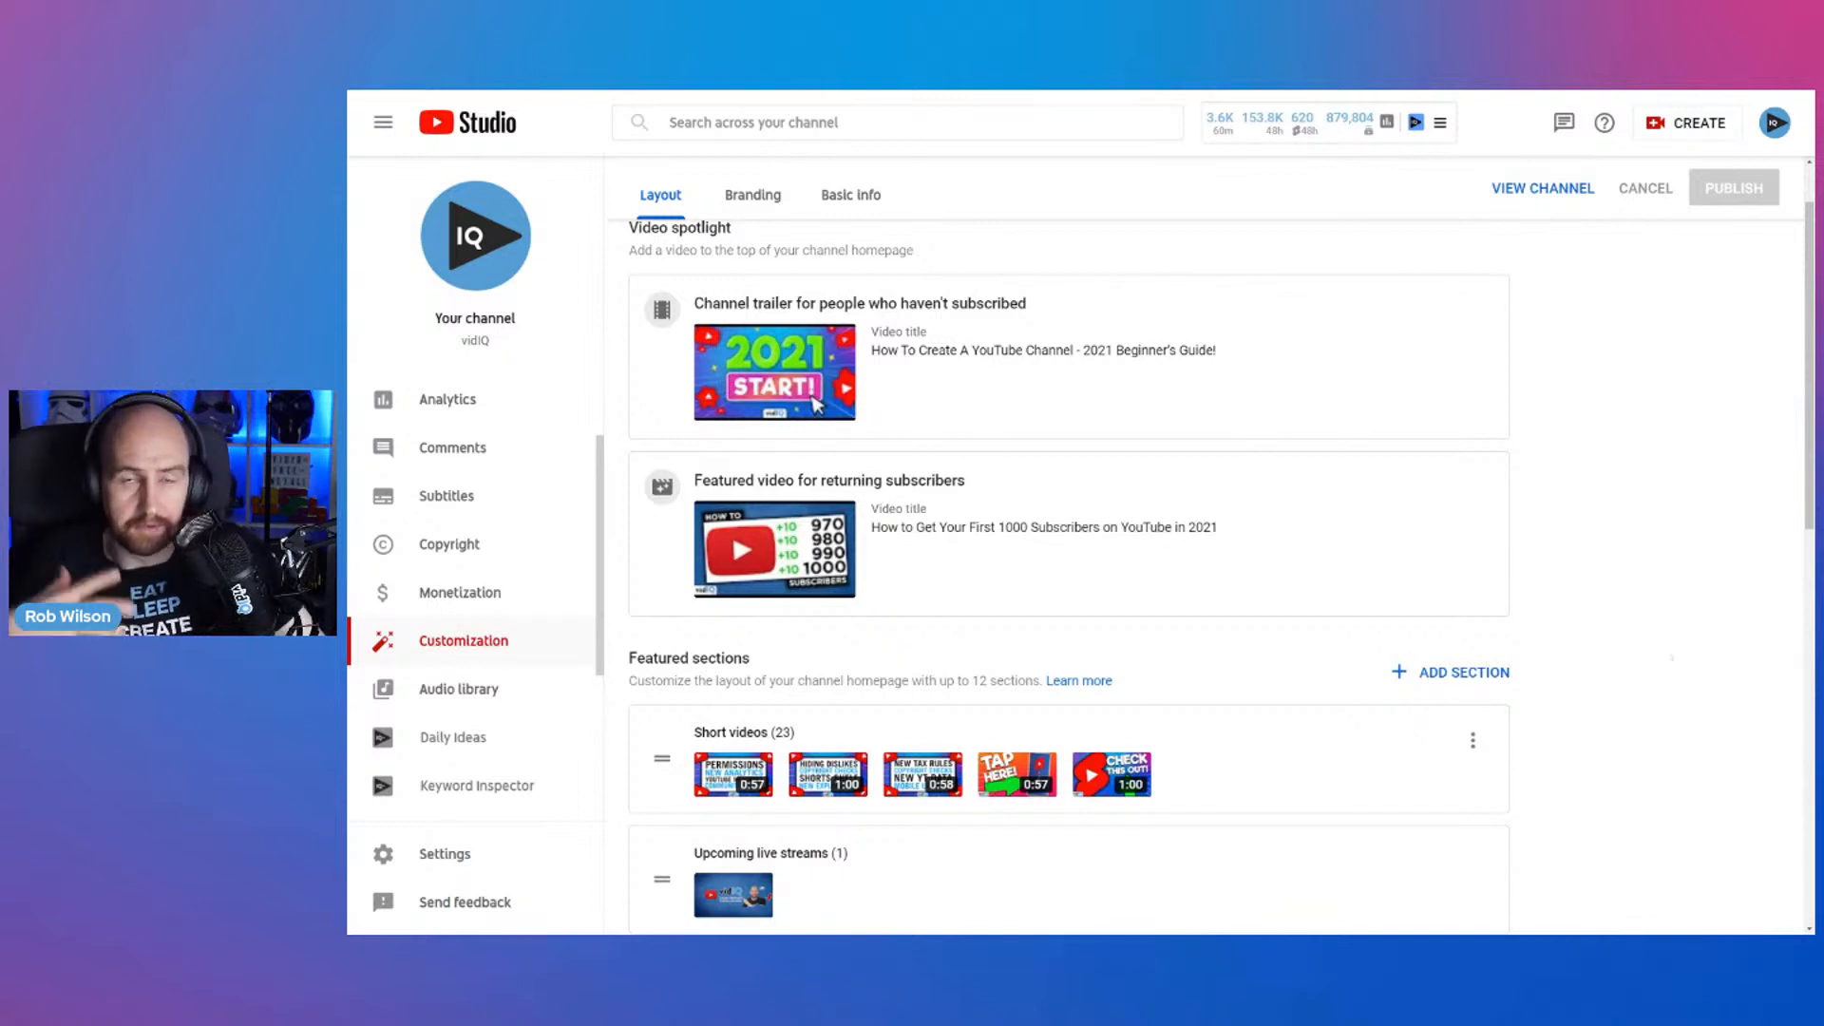
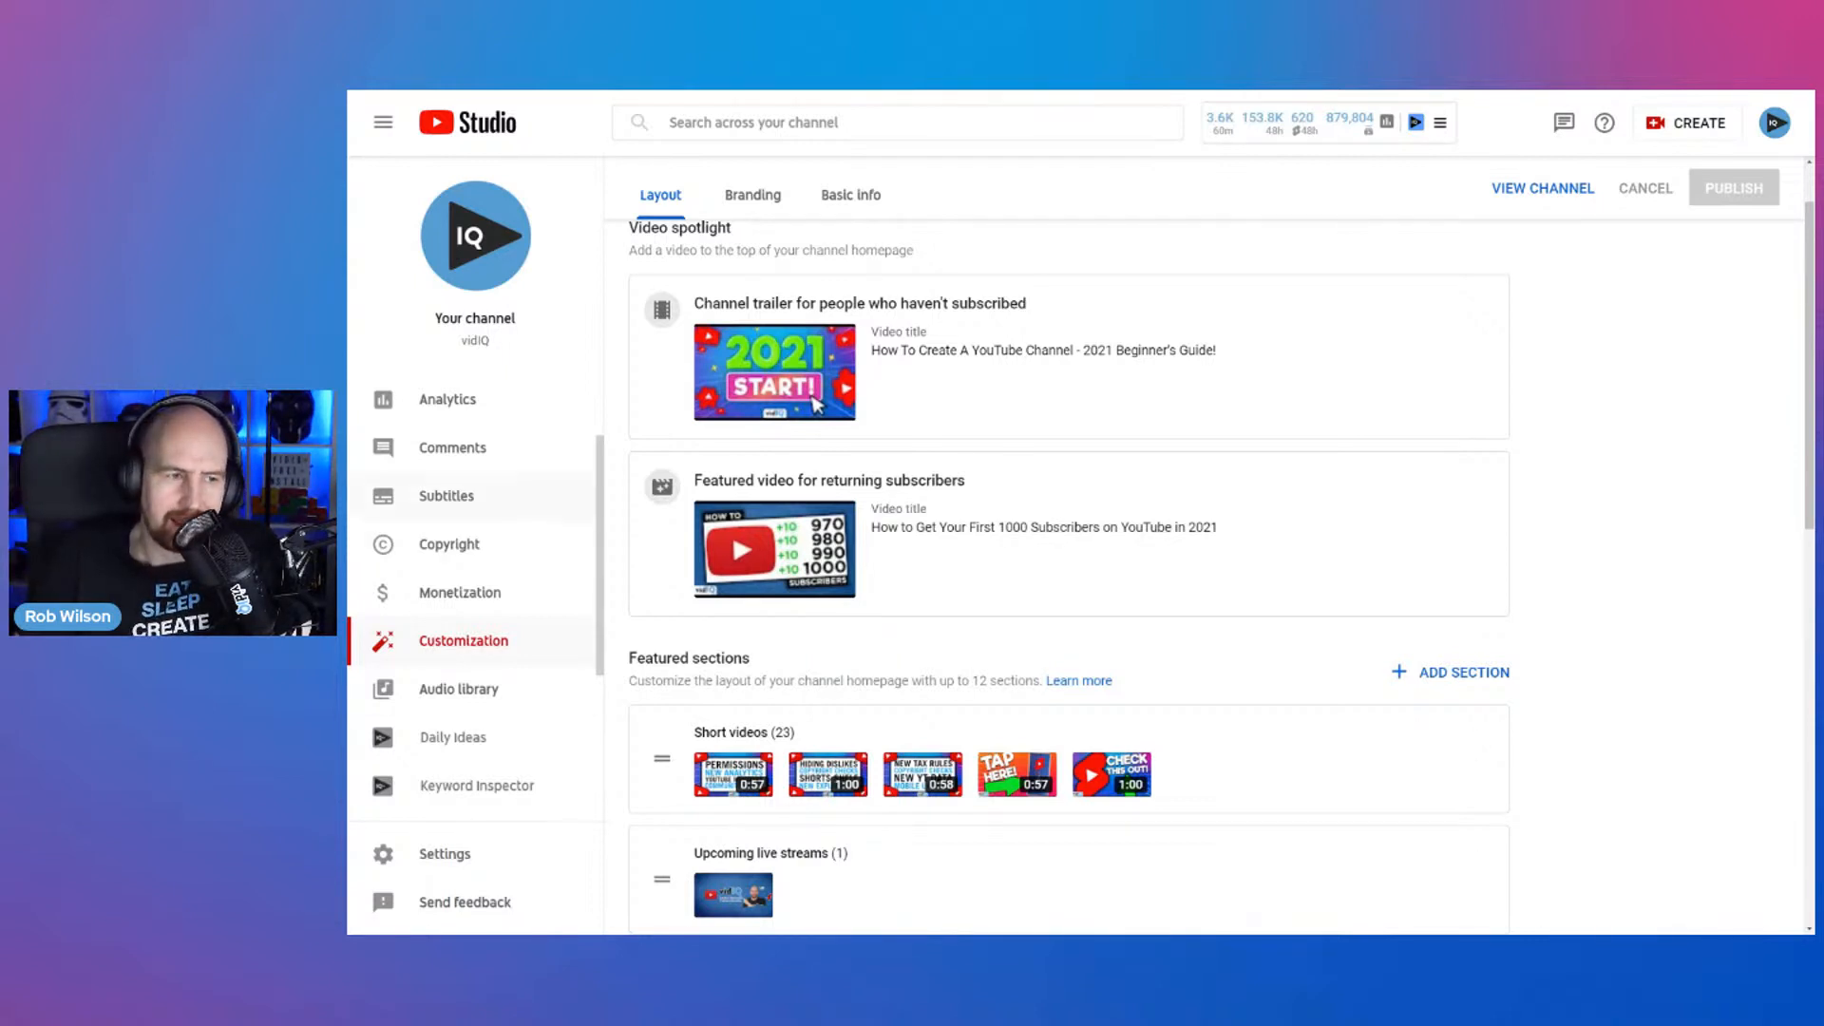
- Open the channel's detailed analytics and show the report for the video "YouTube Shorts: How To Make Money With Monetization"
scroll(460, 530, up, 3)
click(451, 534)
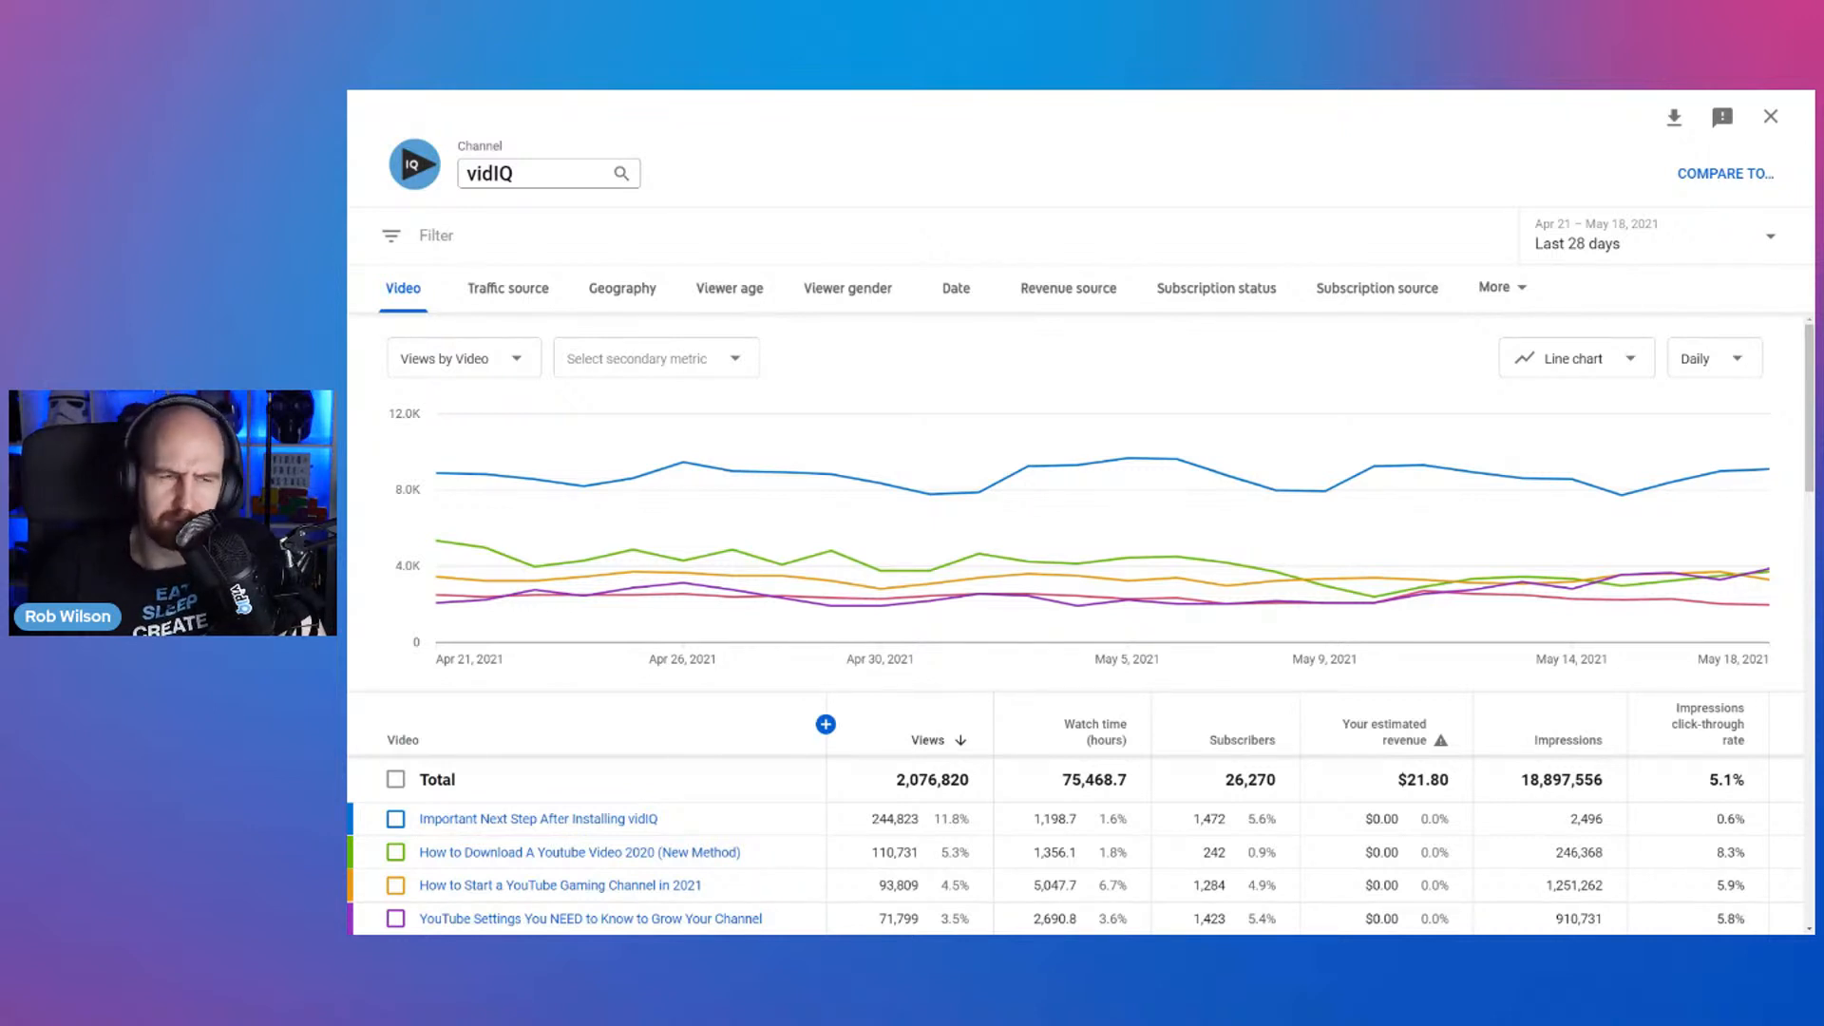
click(536, 173)
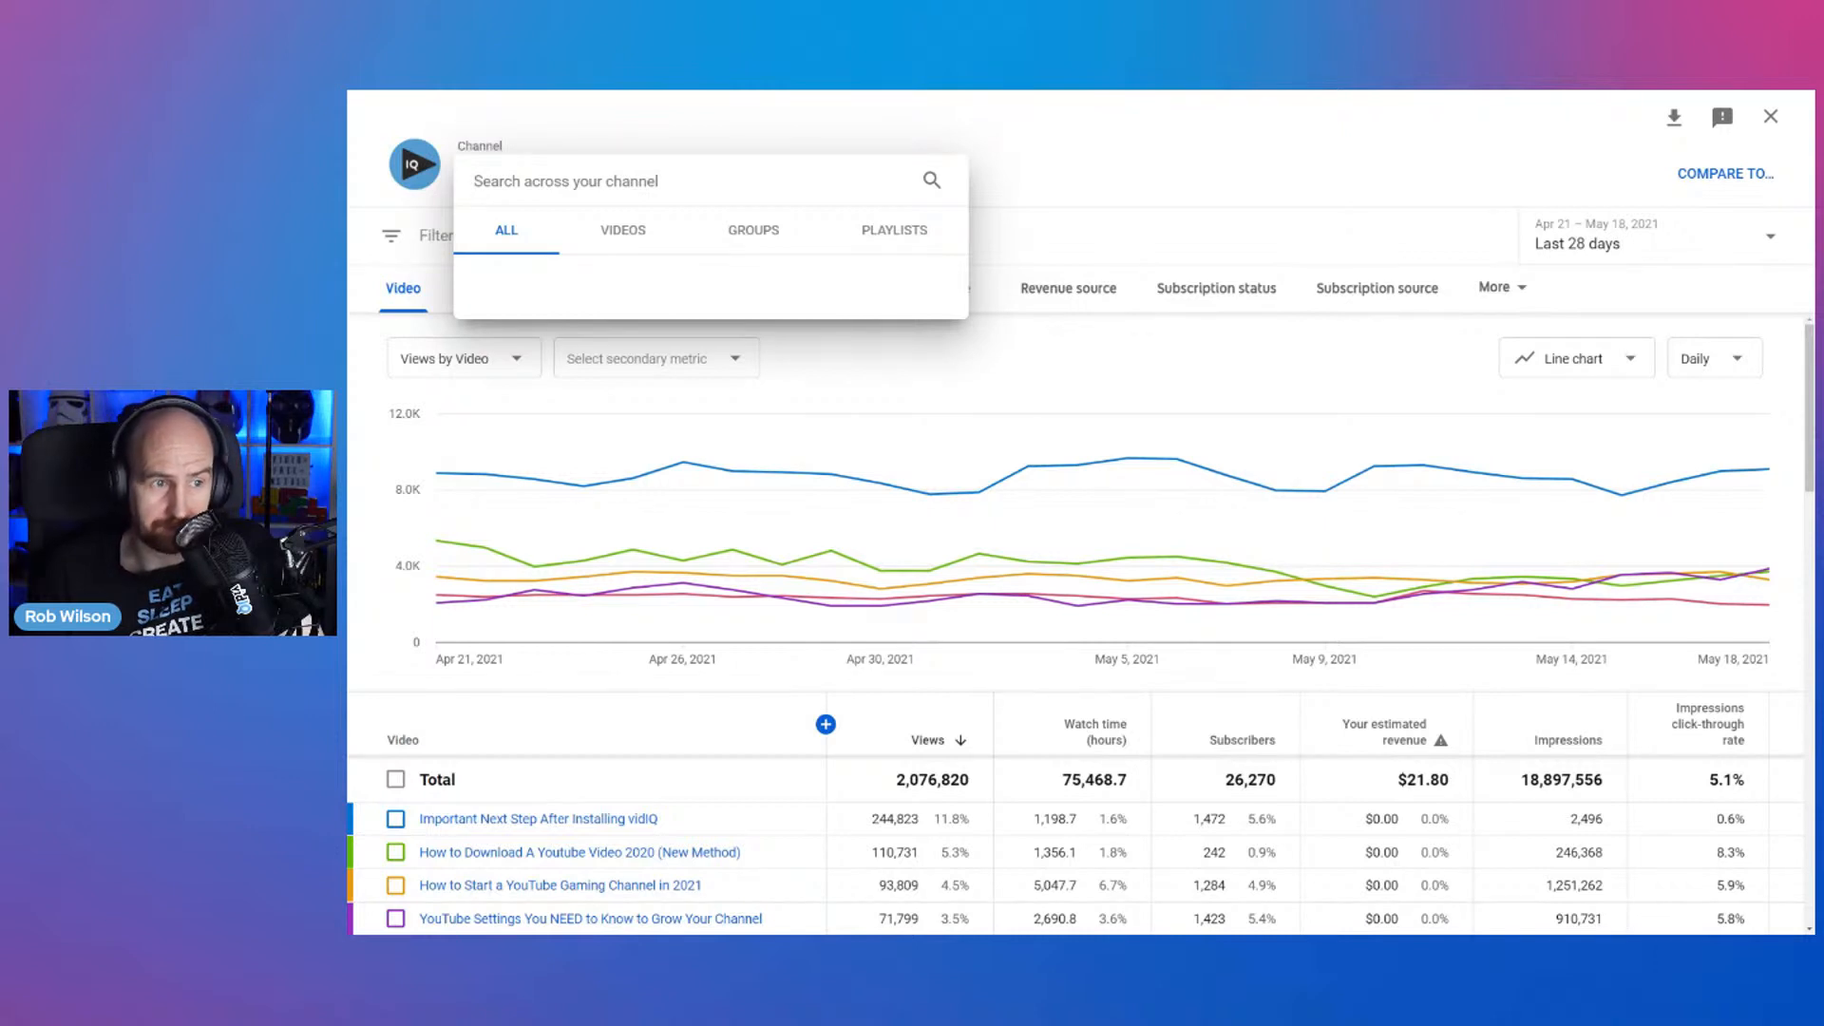
click(592, 237)
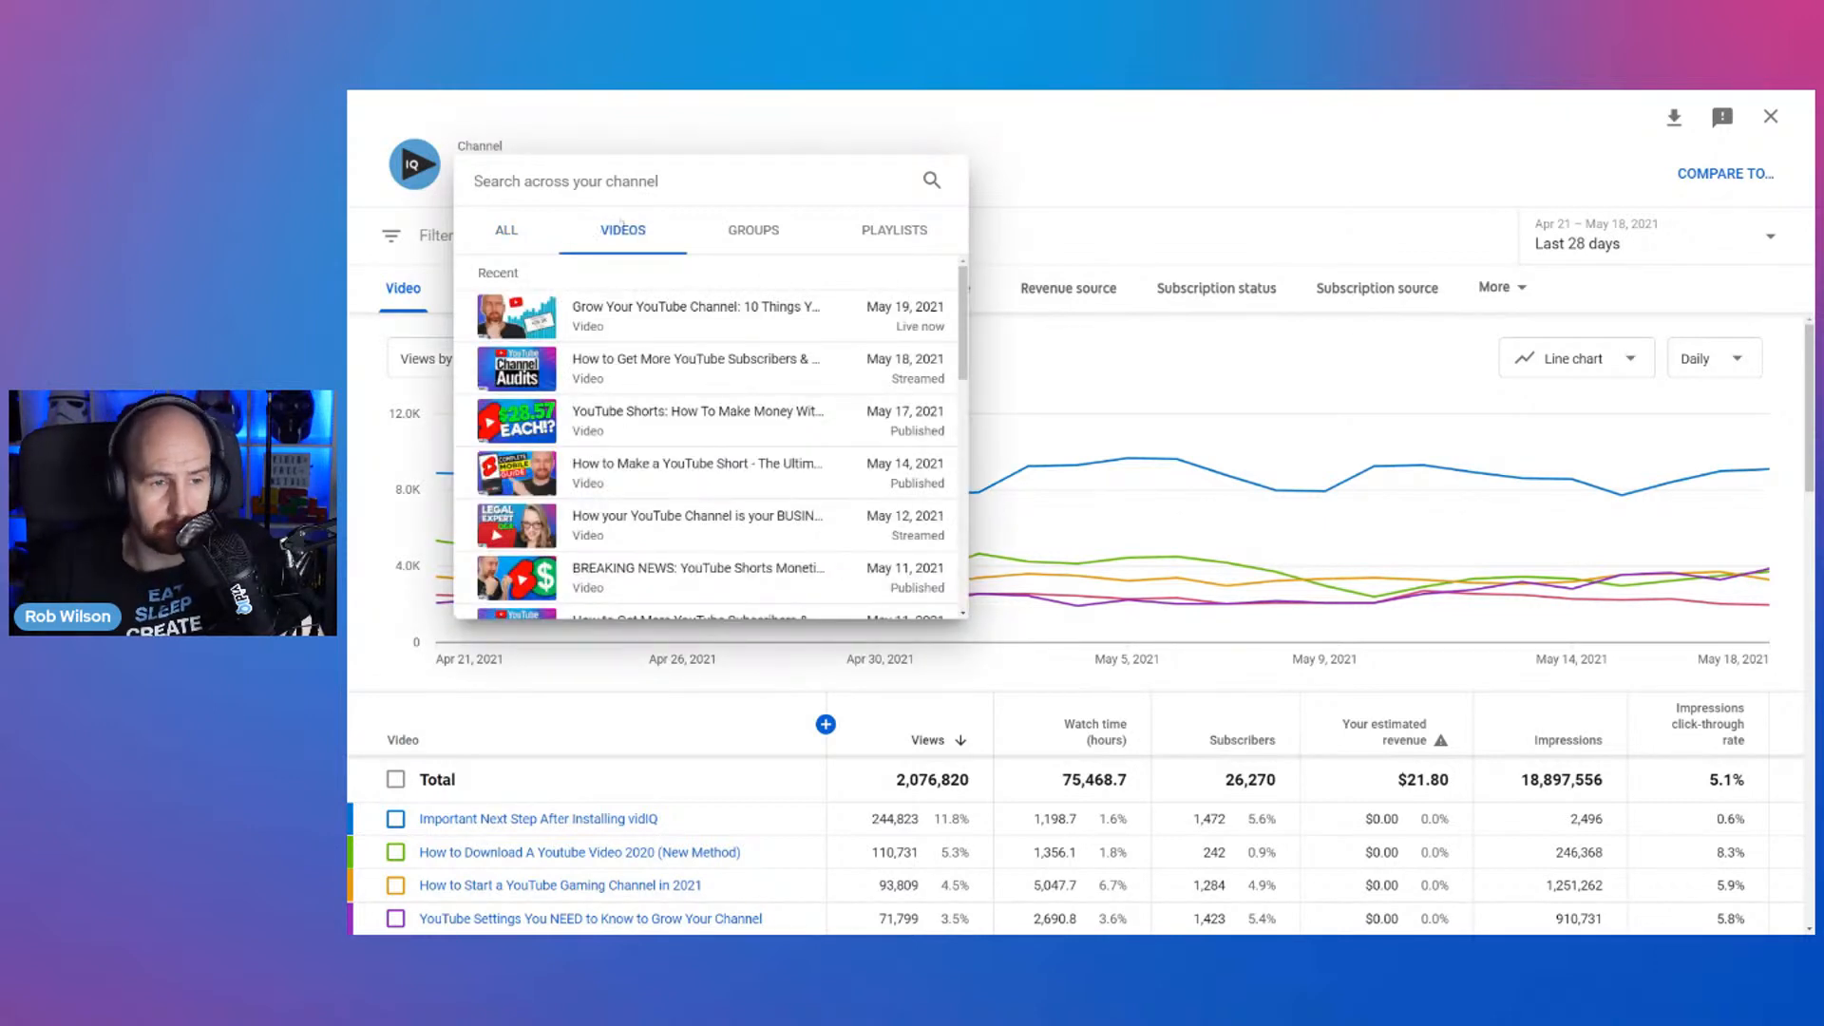
click(686, 415)
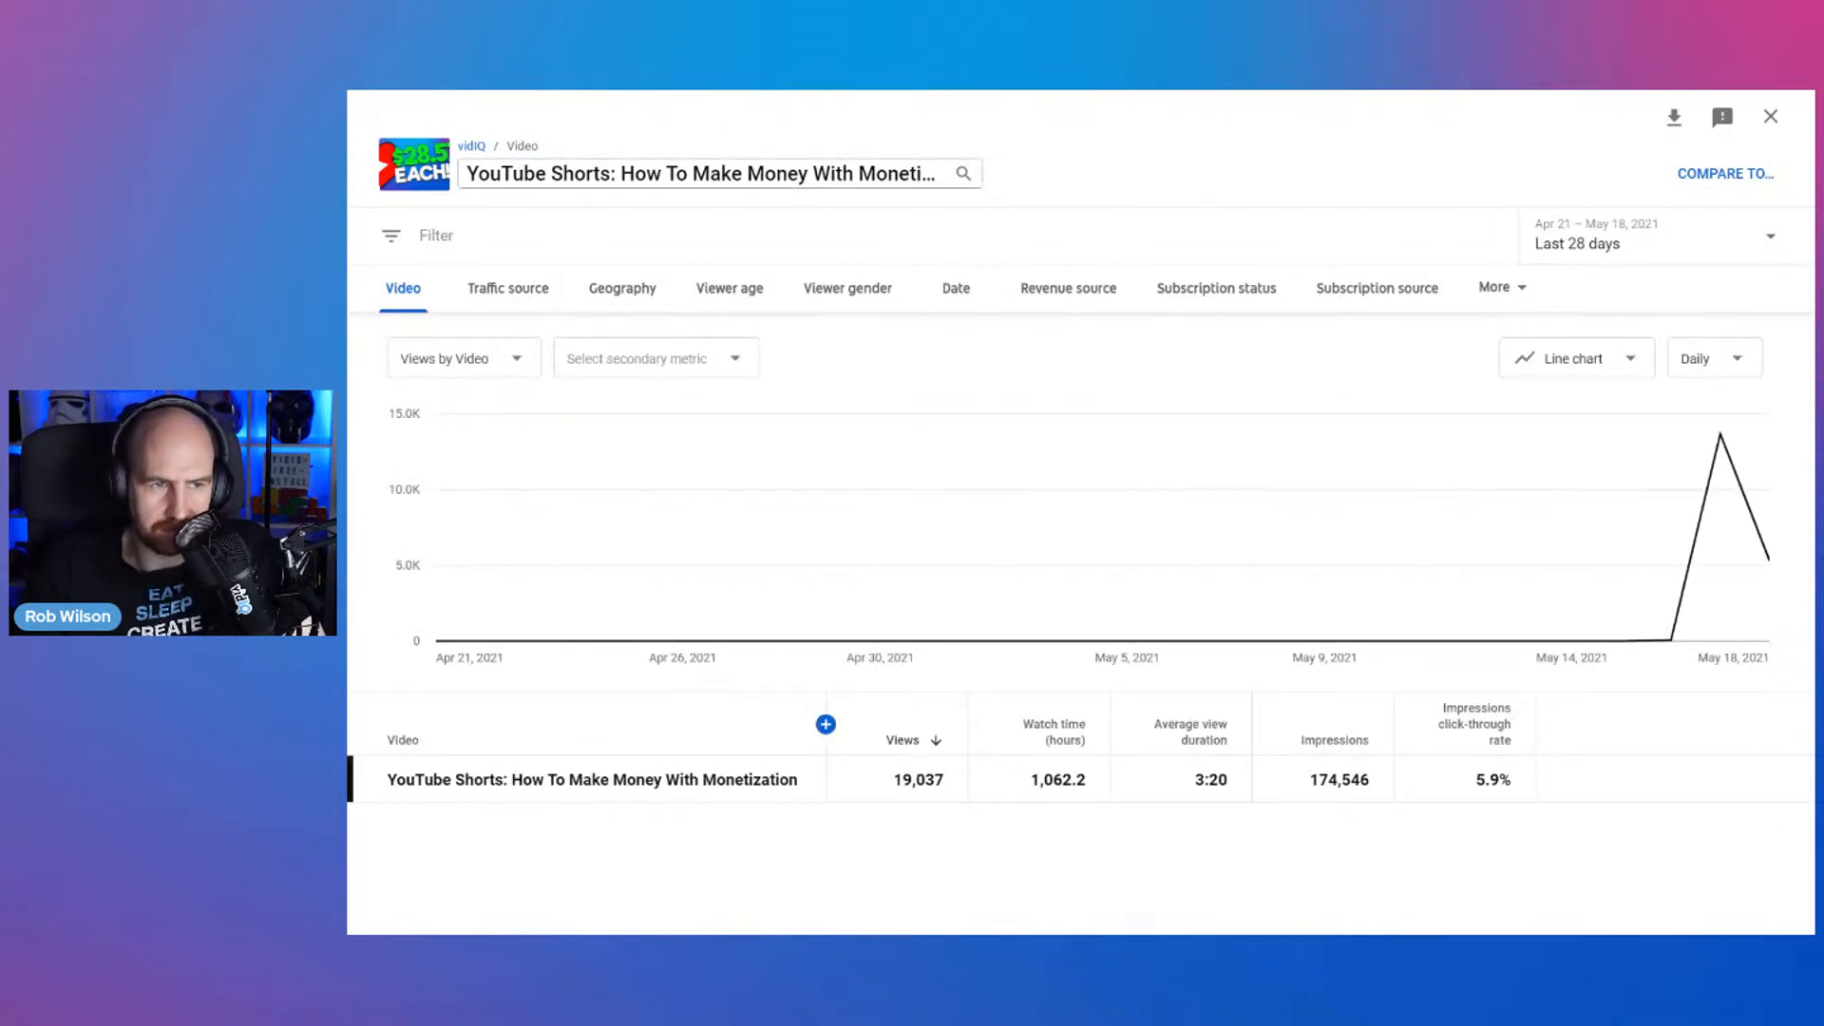
- Start a new analytics video group and name it "Algorithm"
click(722, 173)
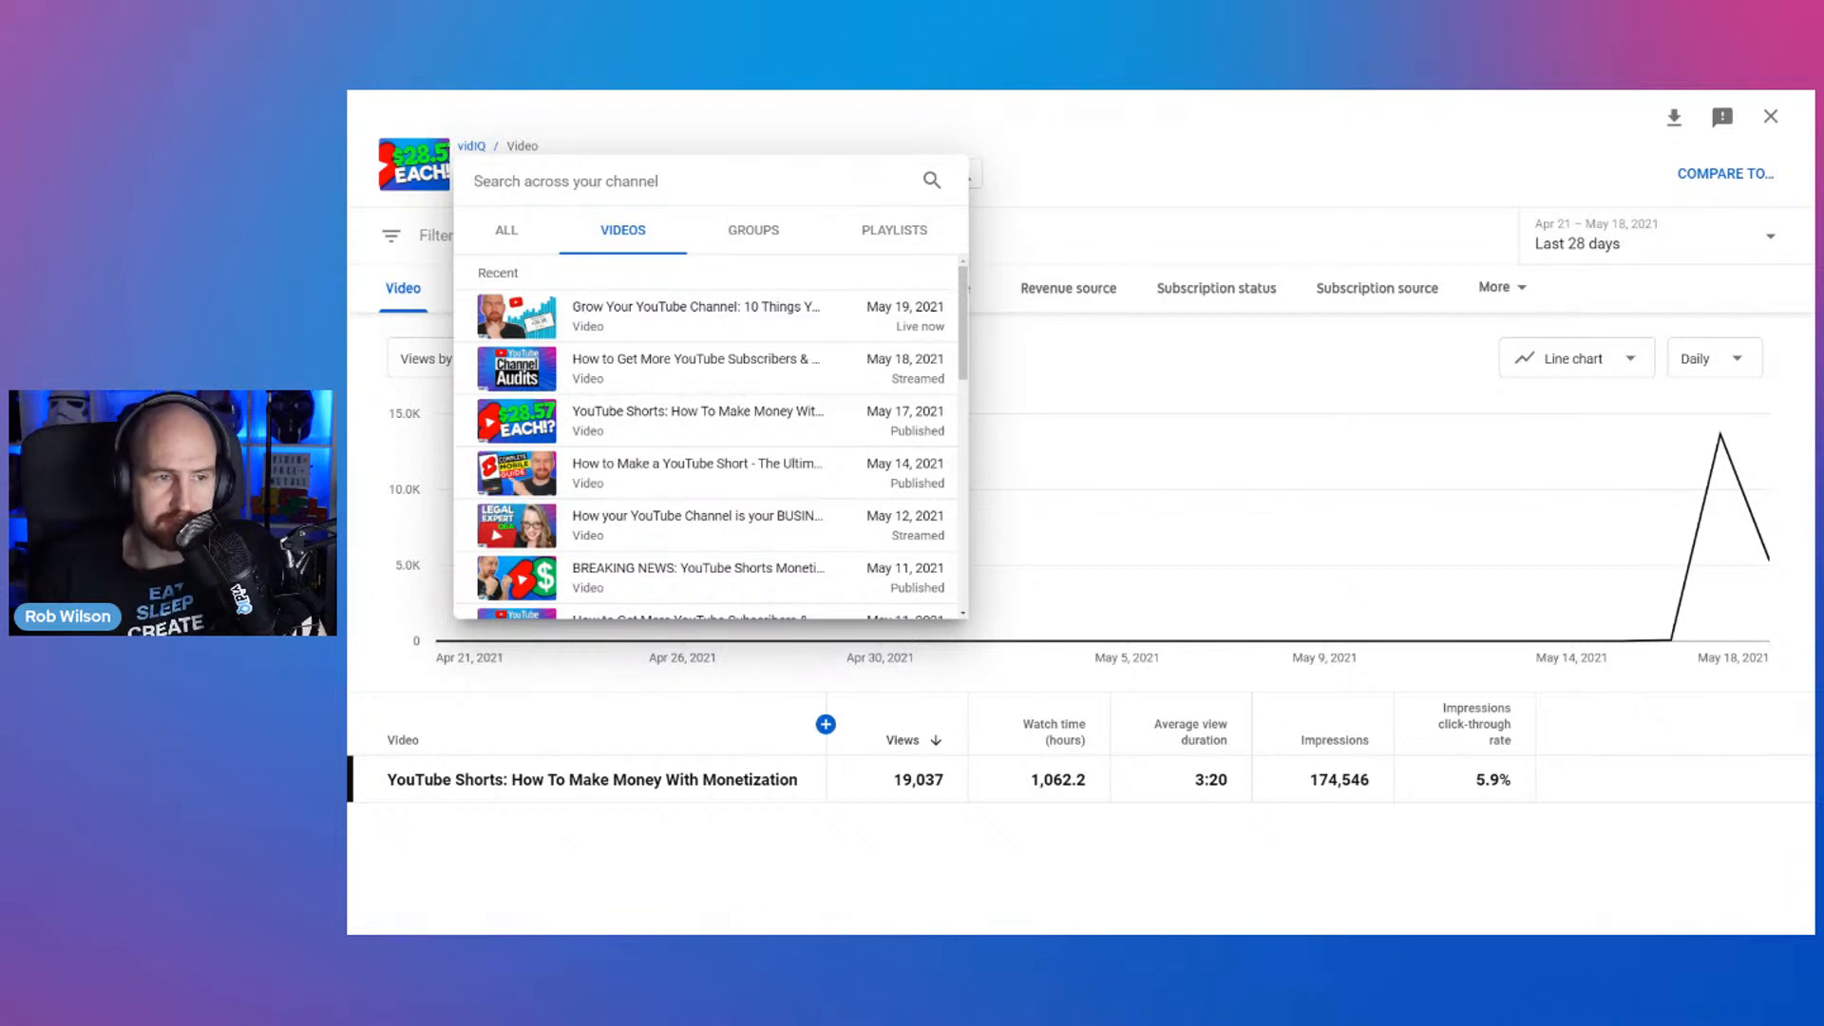
click(745, 240)
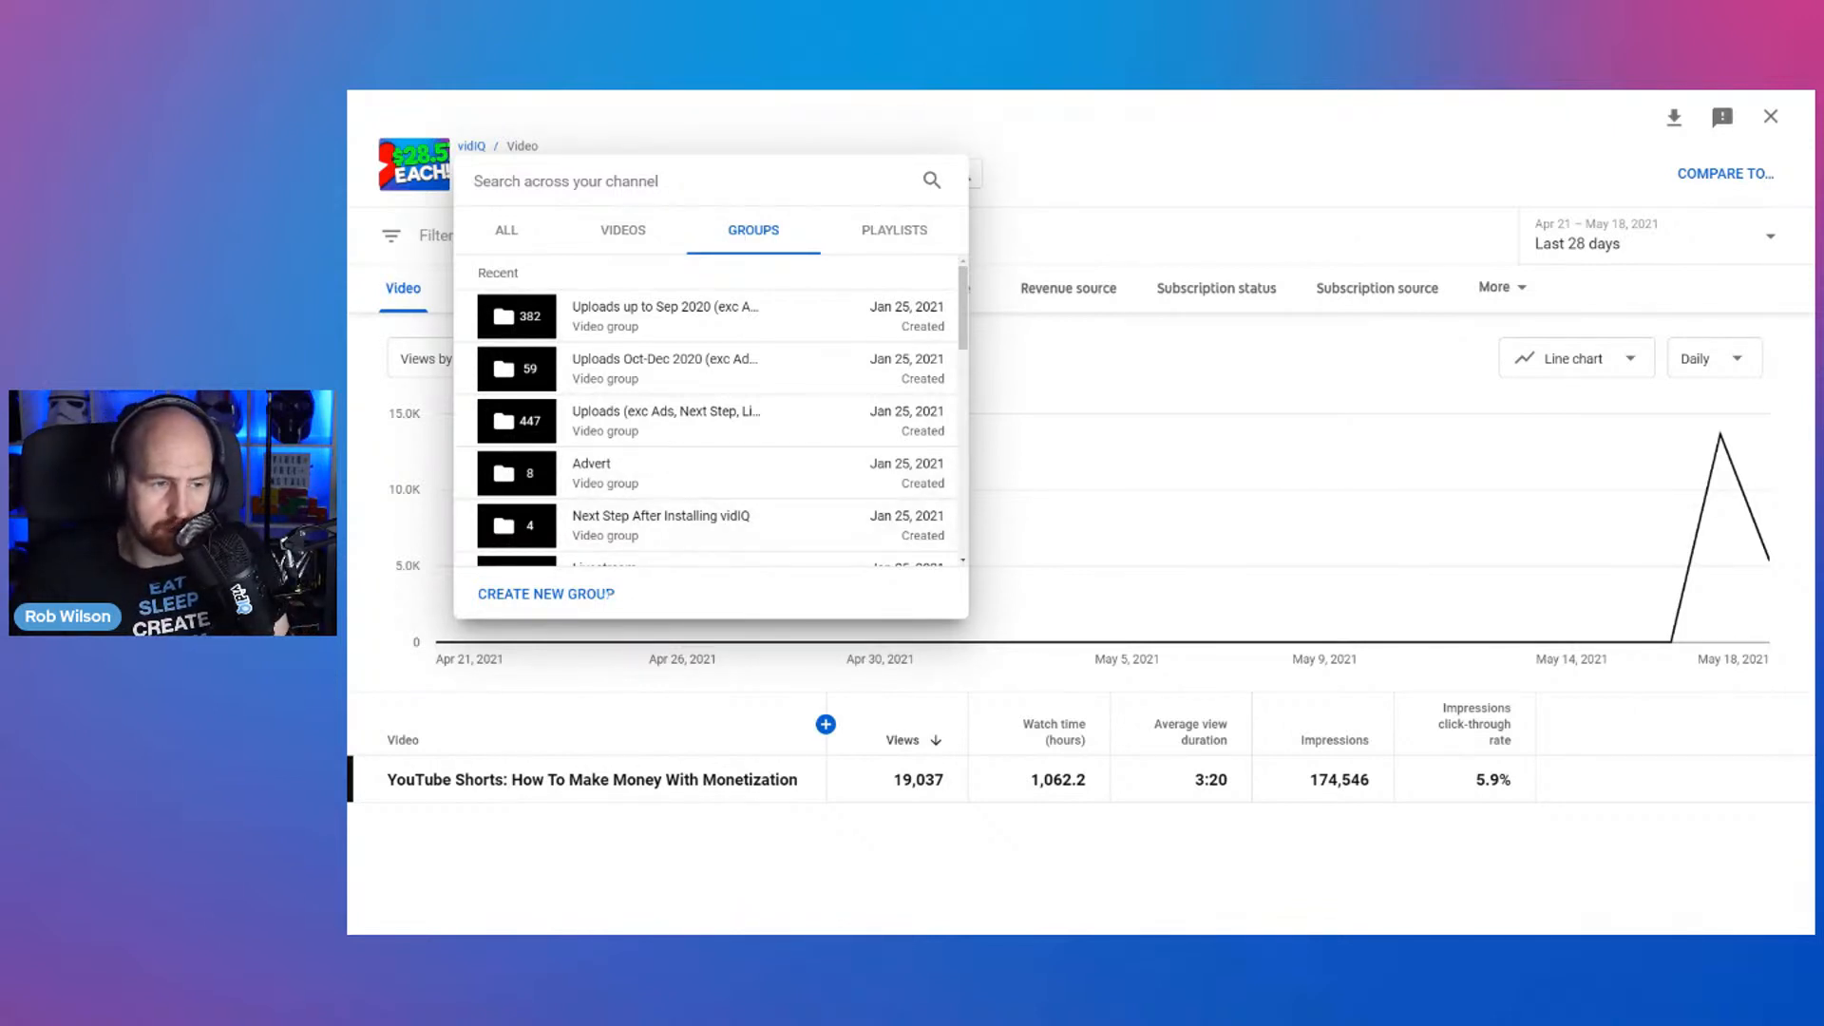
click(570, 595)
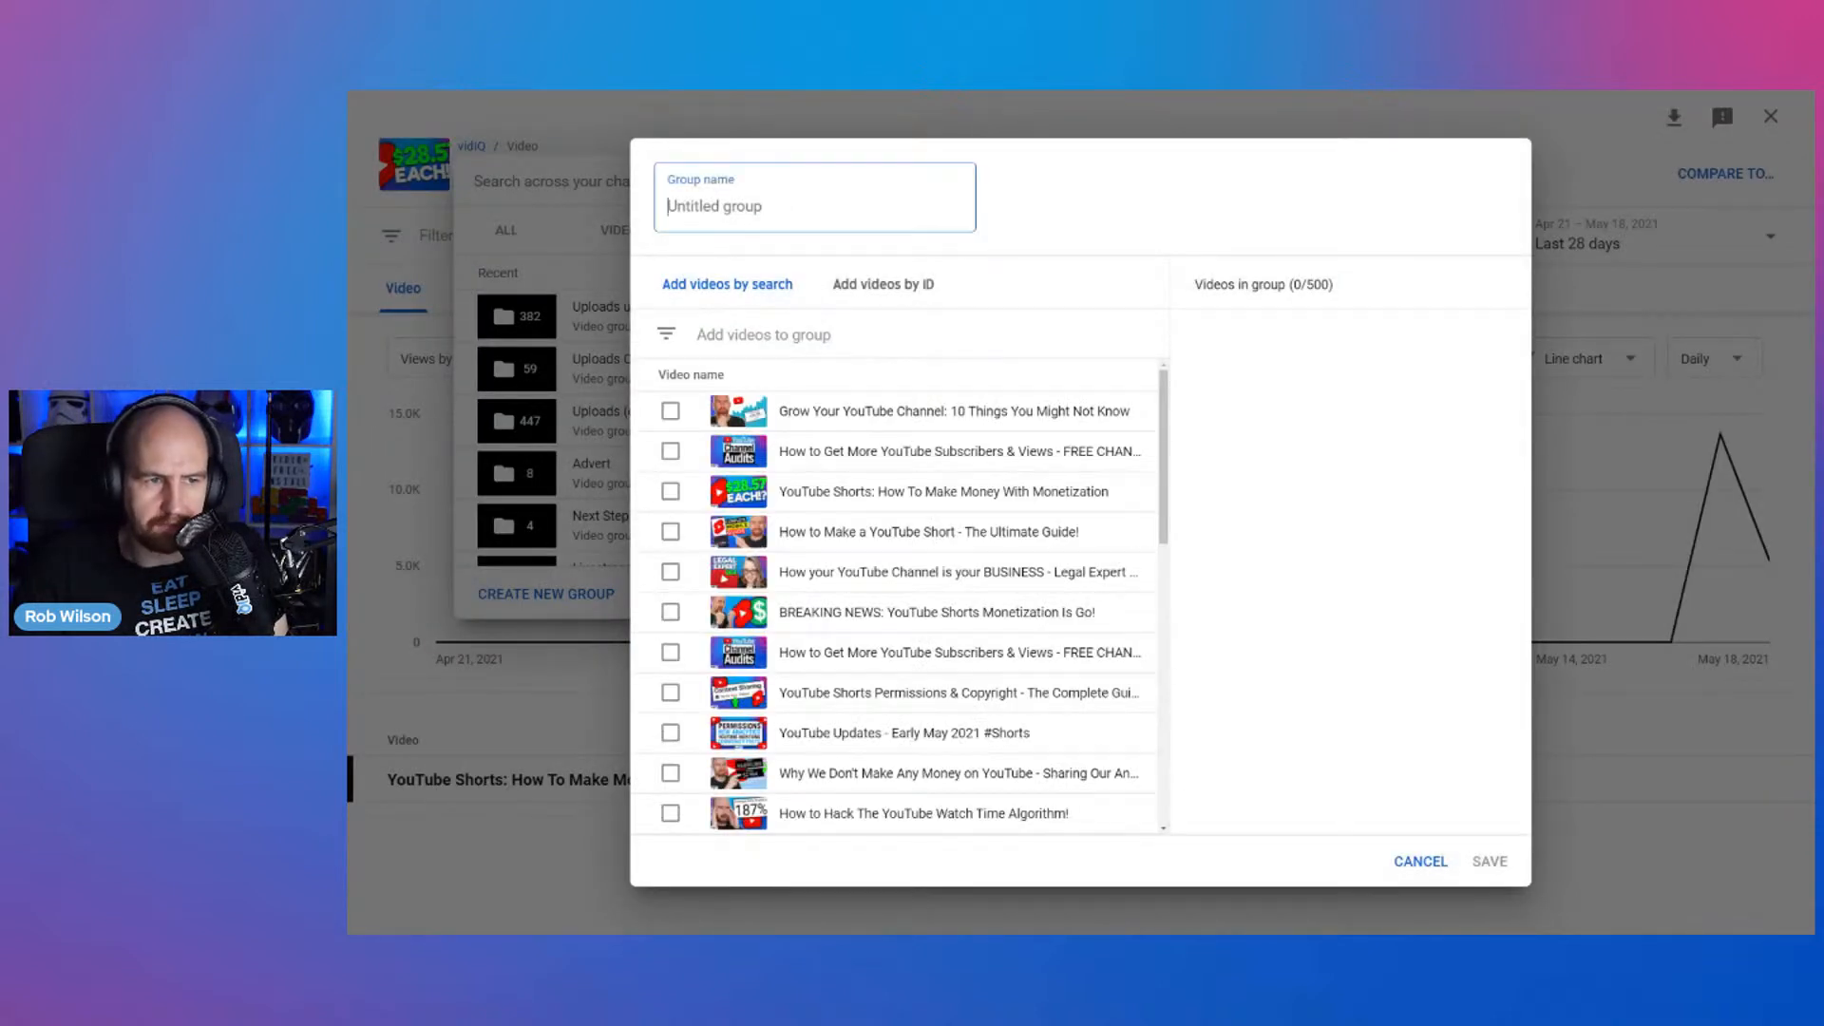
text(Algorithm)
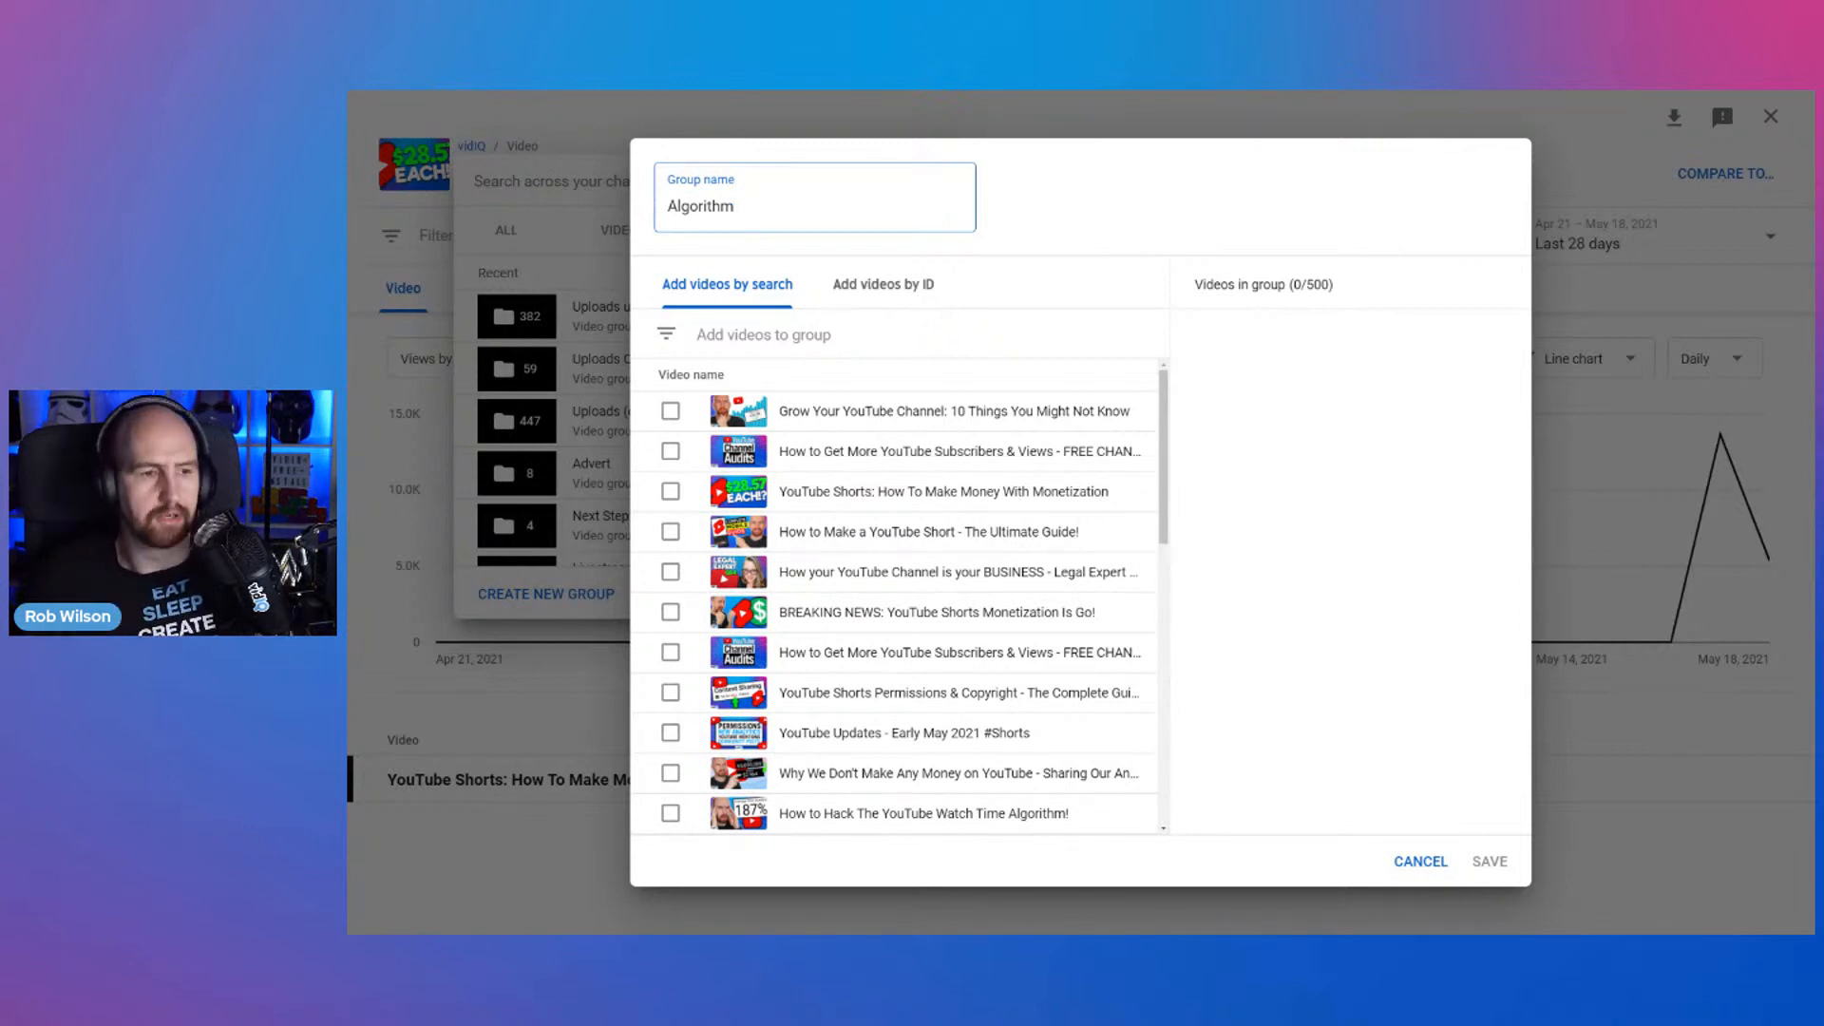
- Search the channel's videos for "algorithm", add the first five matching videos to the group, and save it
click(760, 335)
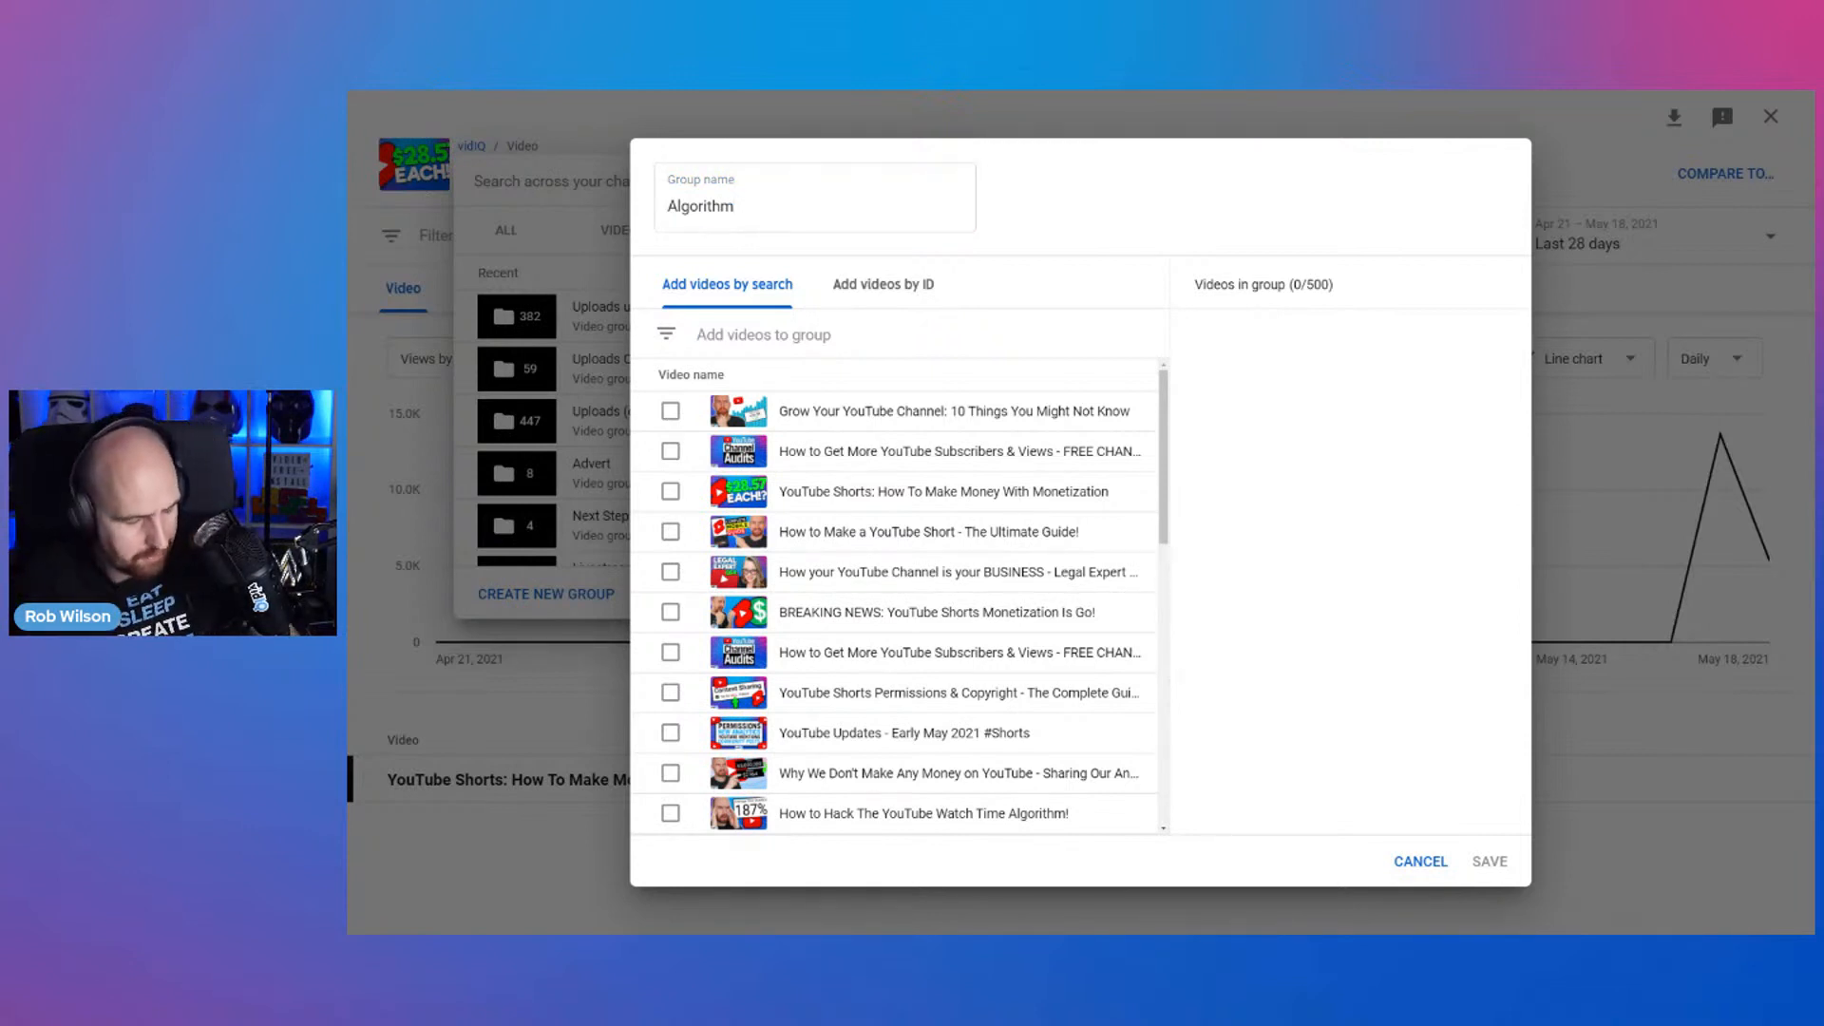
text(al)
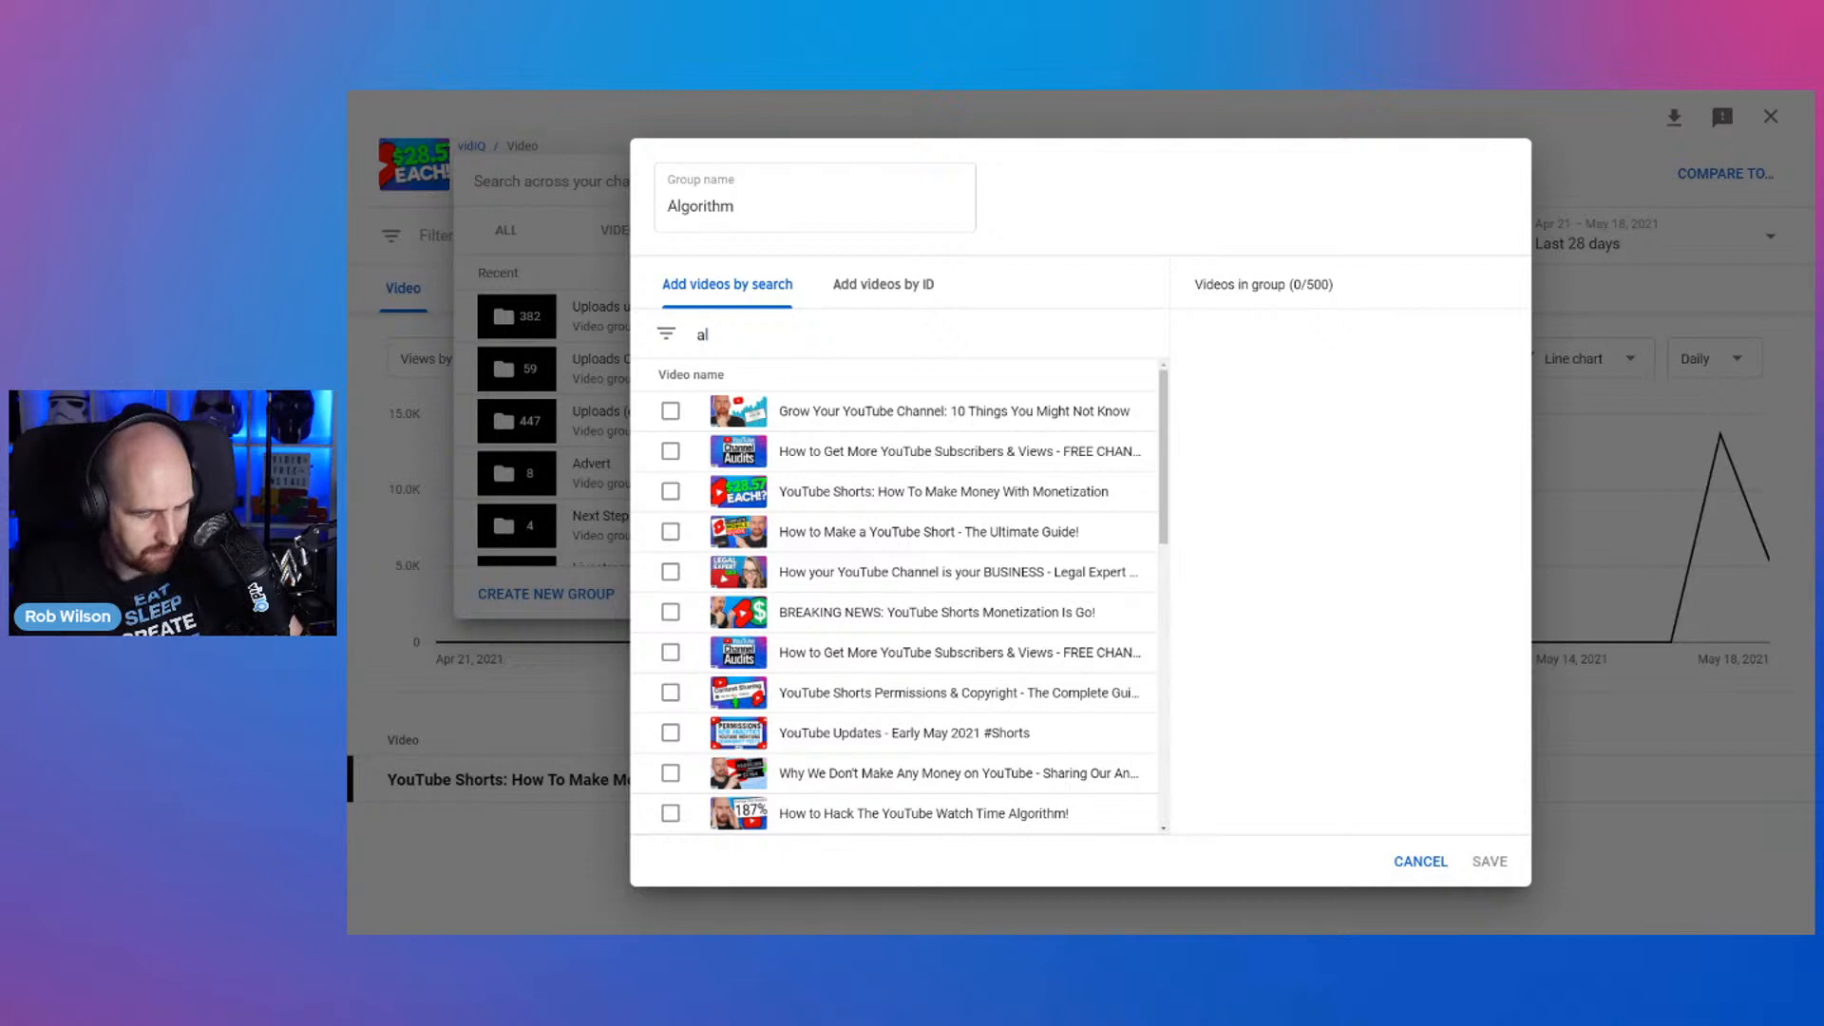
text(gor)
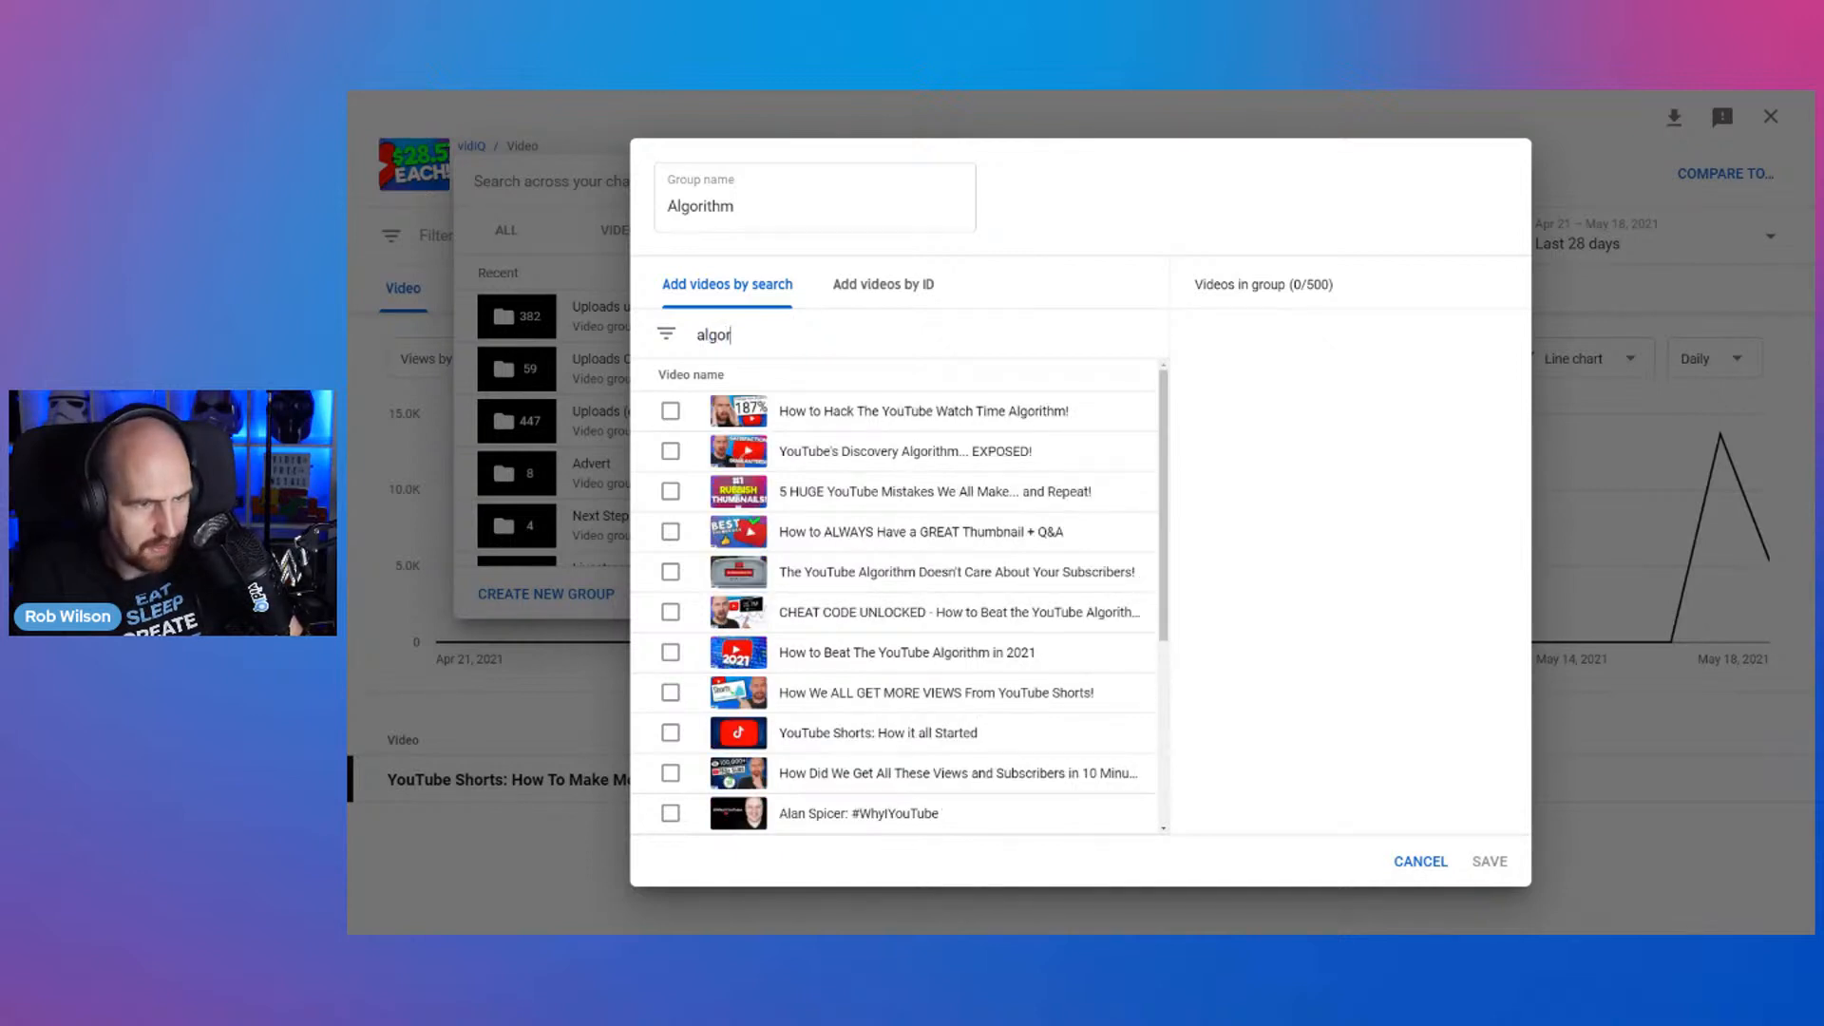
text(ithm)
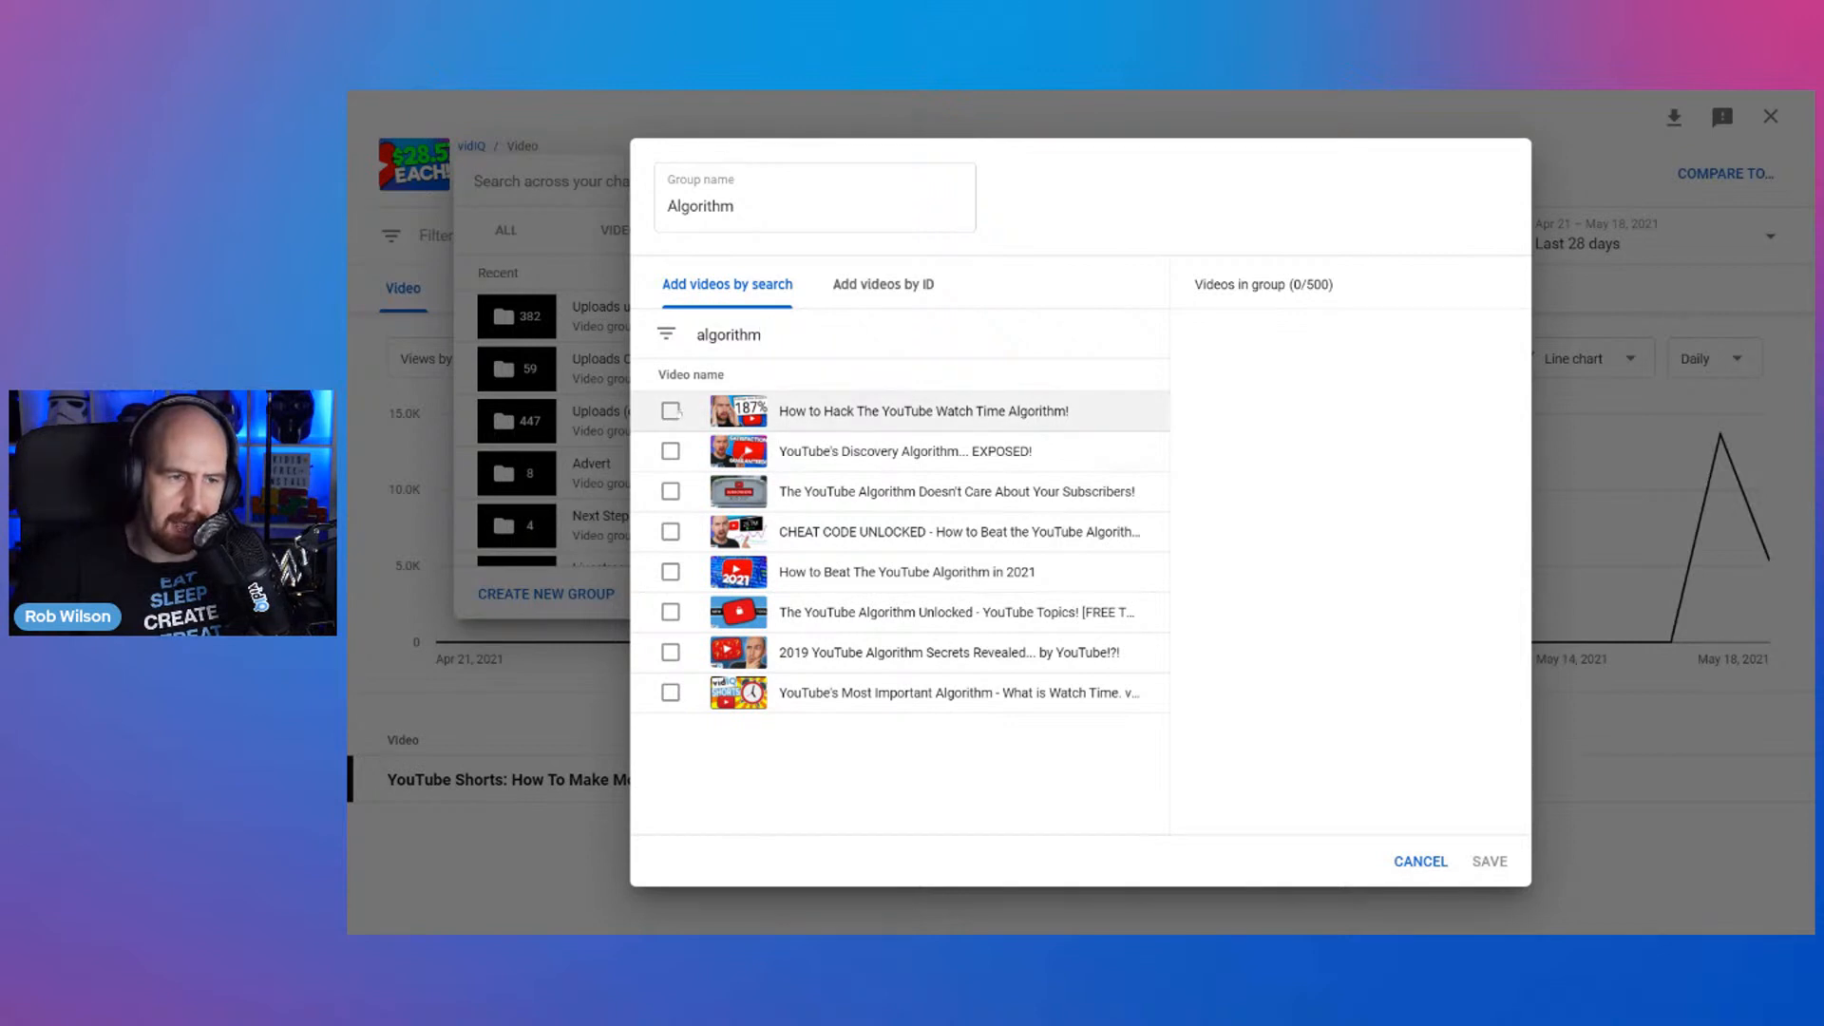
click(671, 411)
click(672, 450)
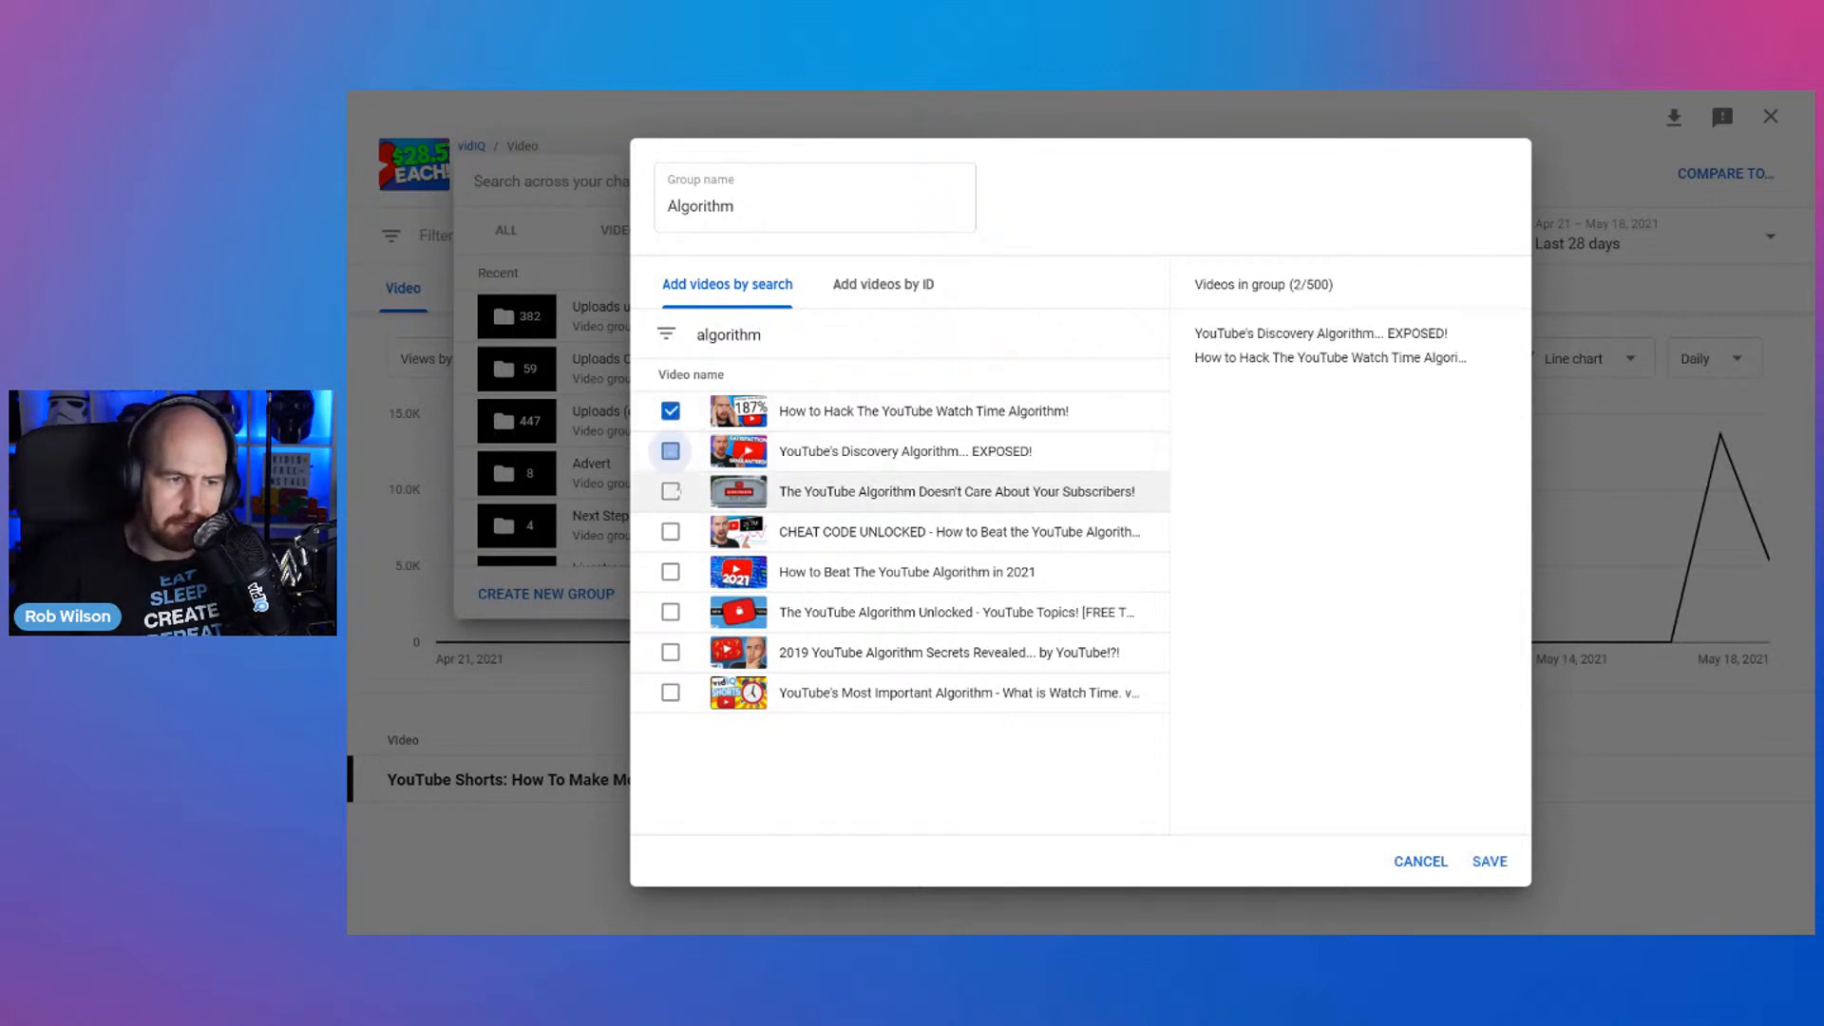
click(671, 492)
click(671, 531)
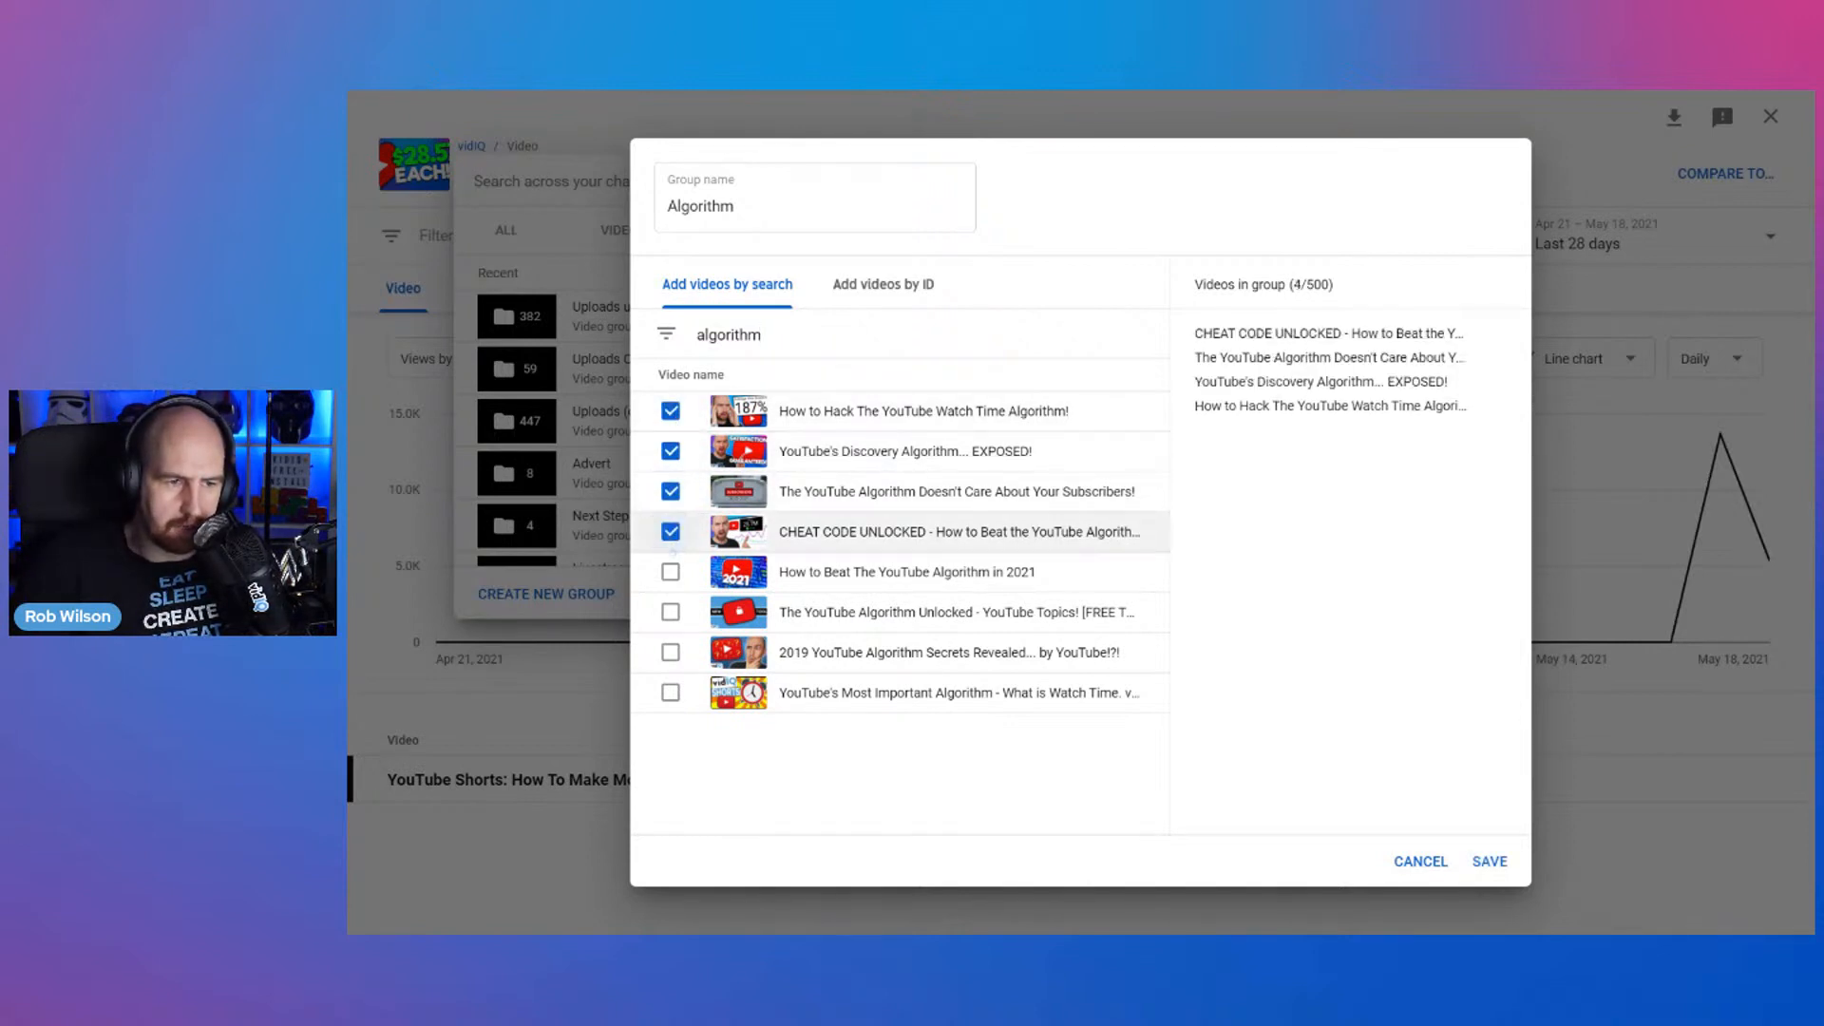
click(671, 571)
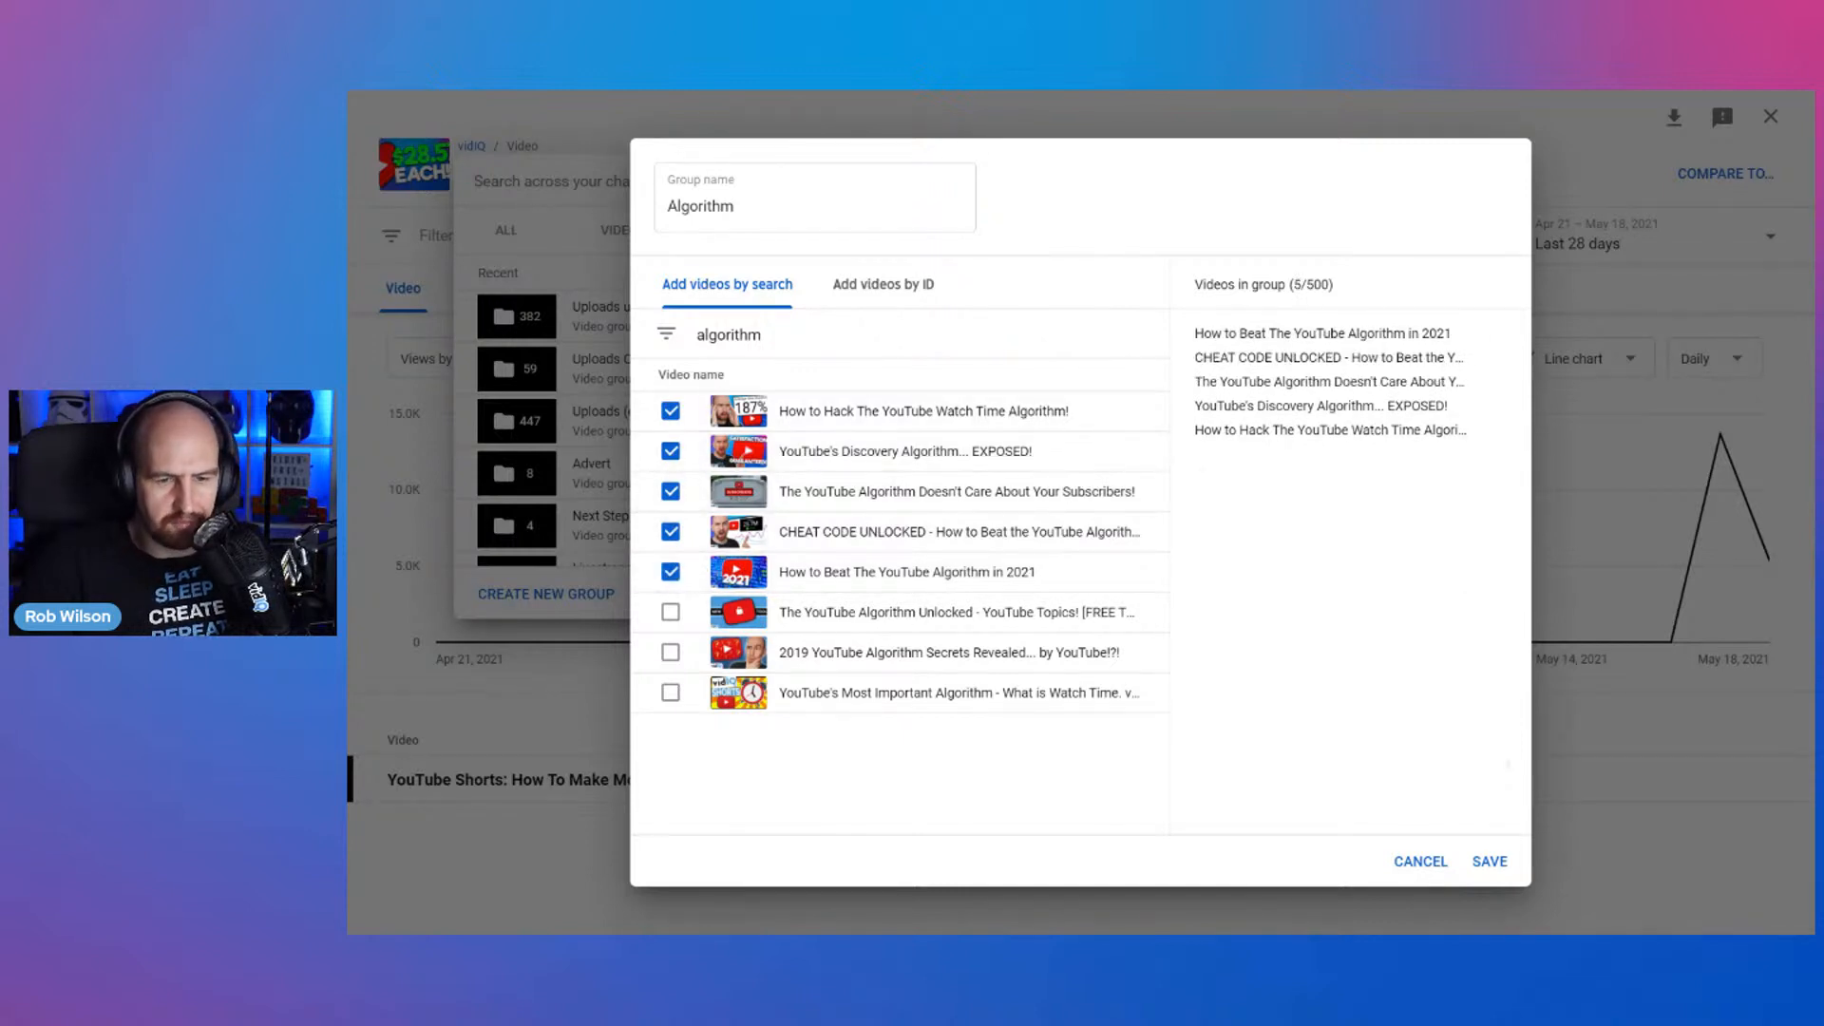
click(1488, 860)
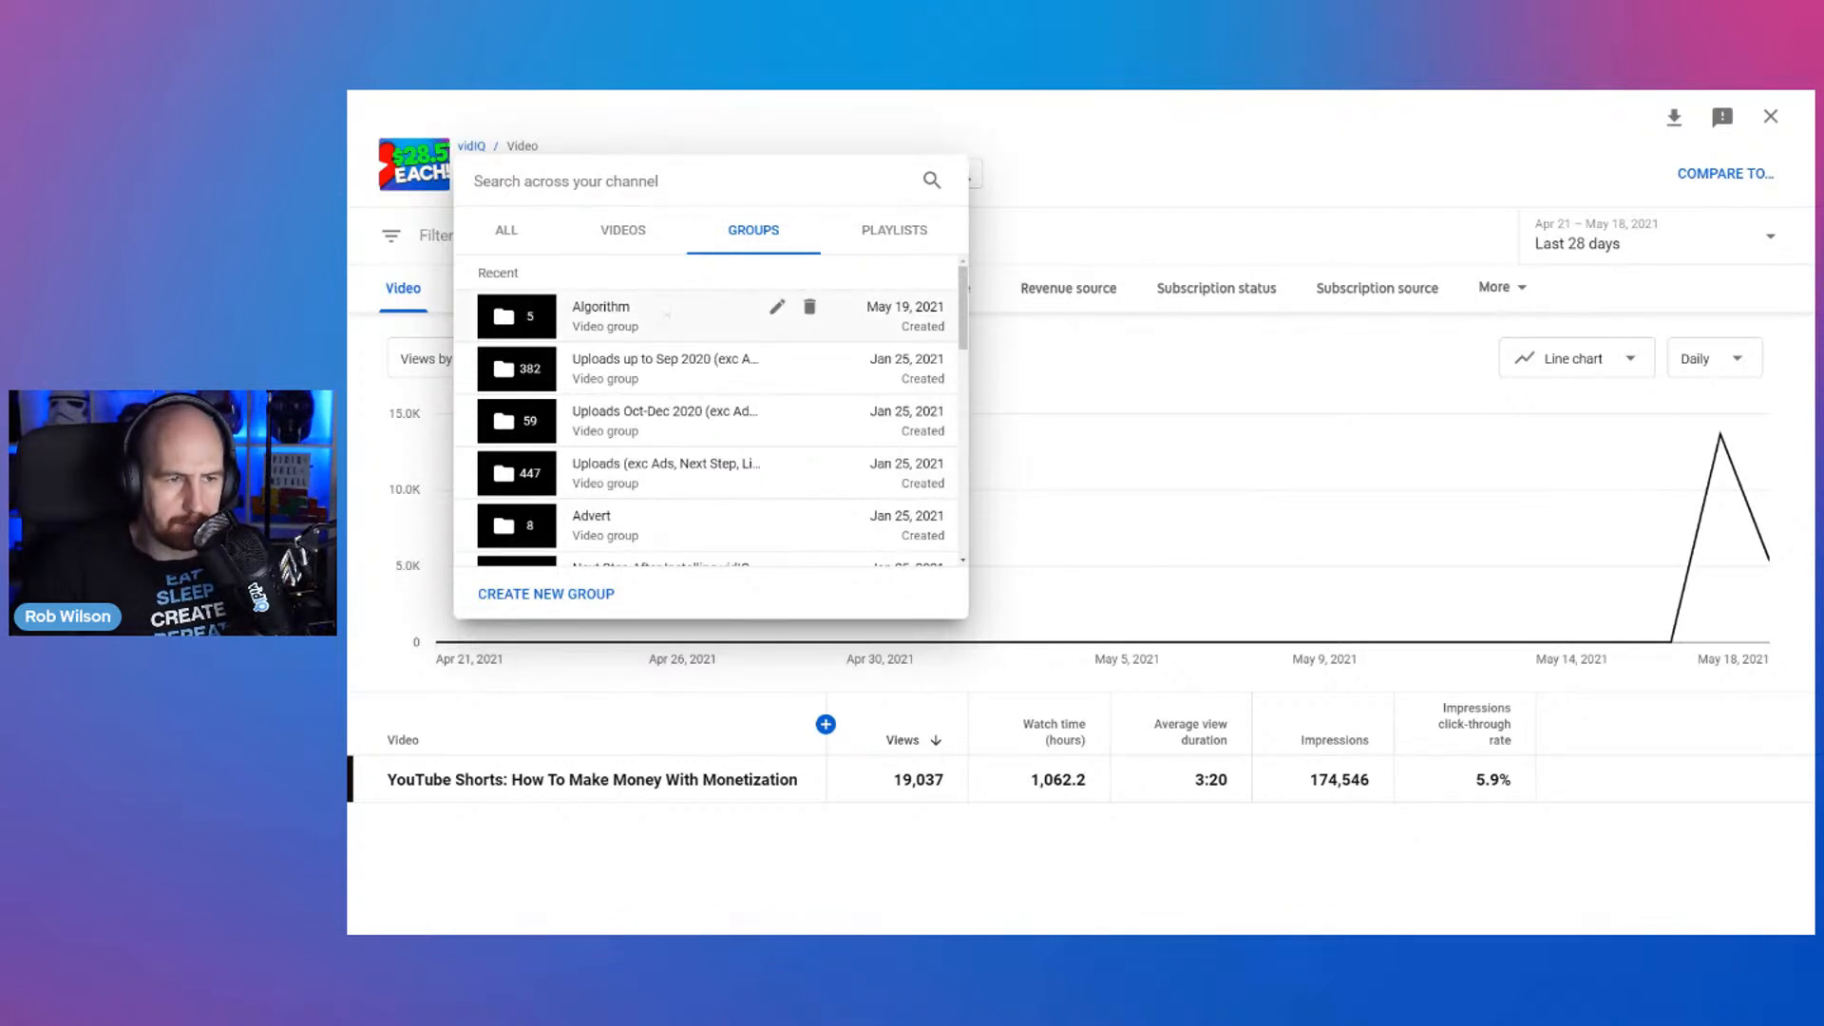
- Open the Algorithm group's analytics report and set its period to the last 90 days
click(665, 316)
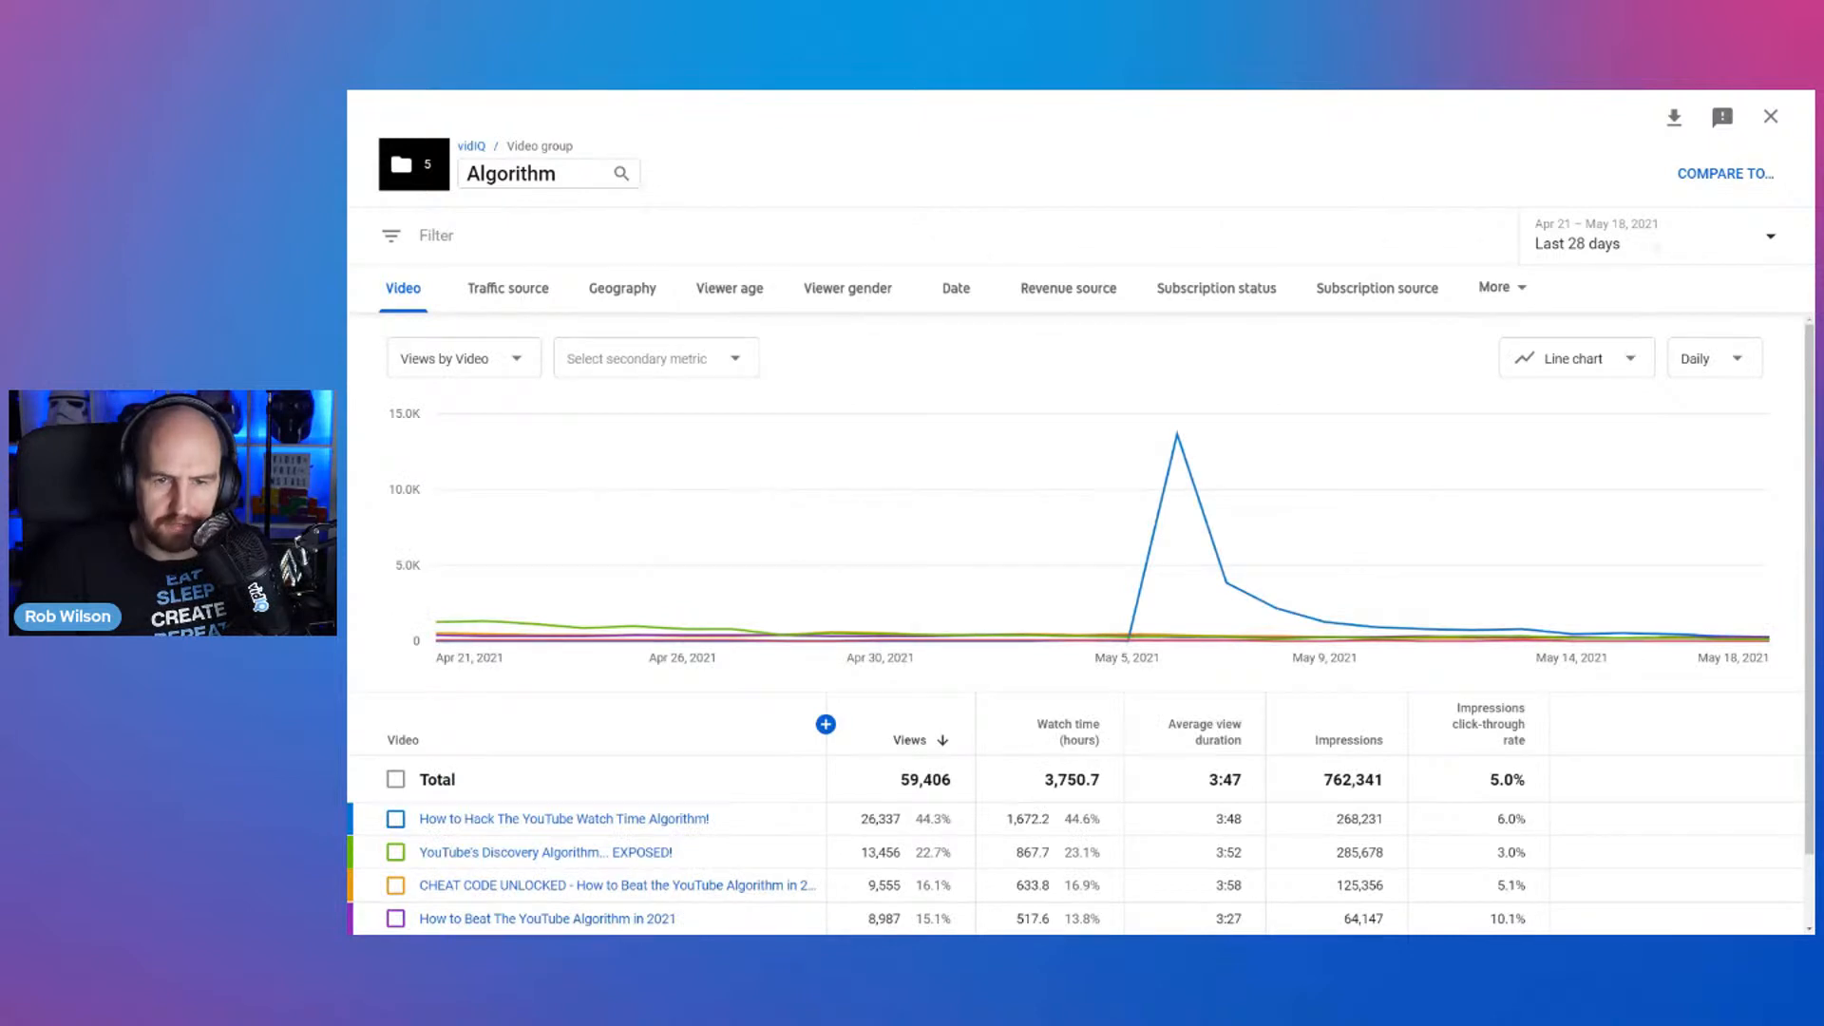
click(1658, 248)
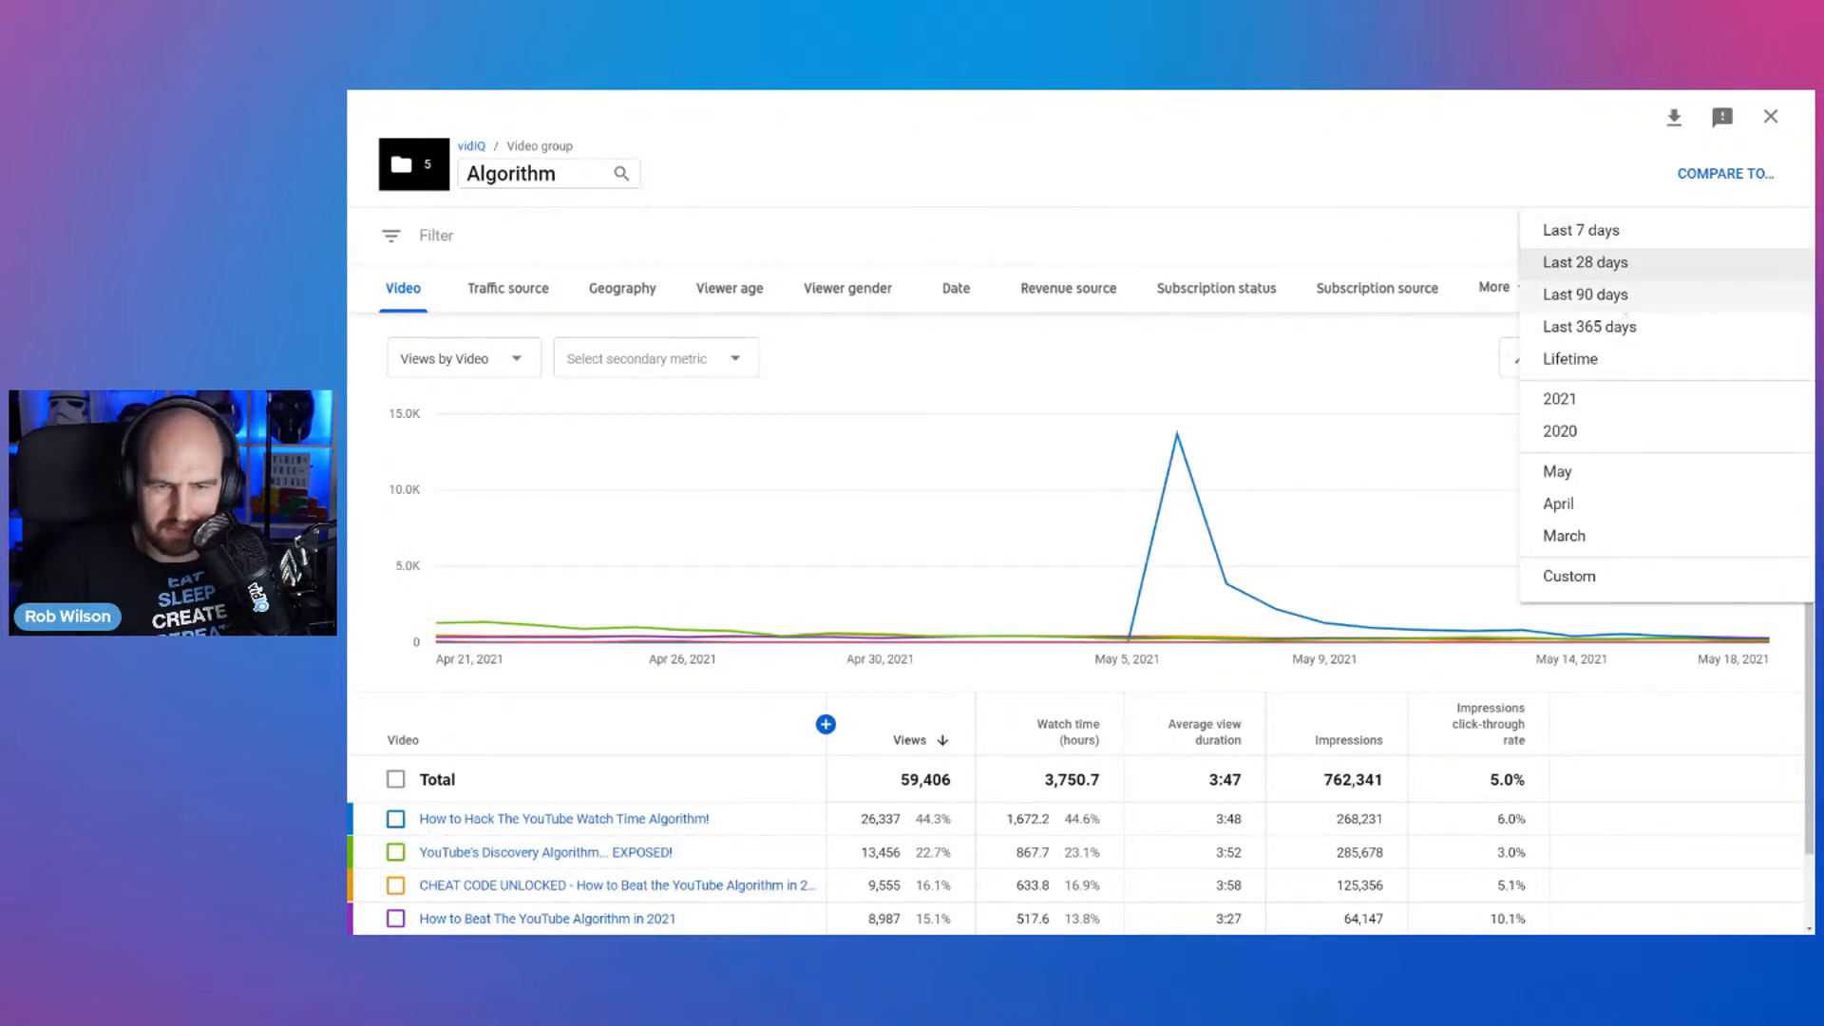
click(1585, 295)
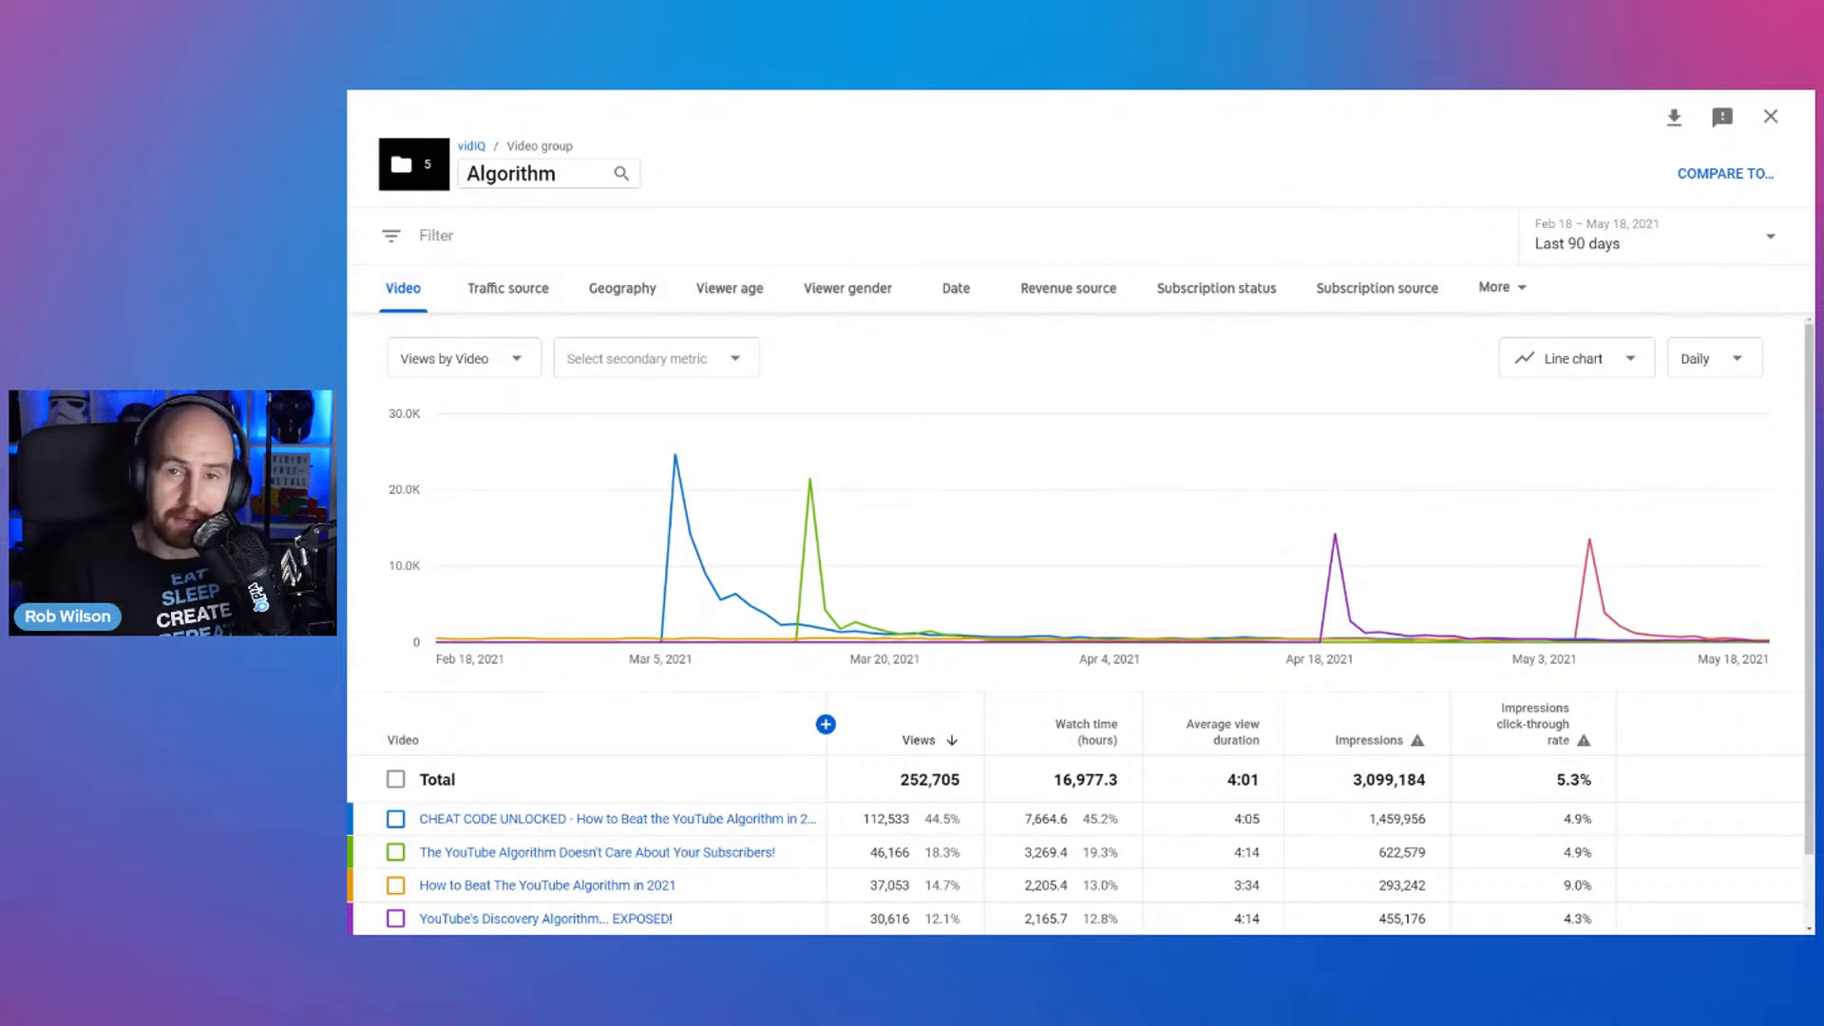
- Compare the Algorithm group with the 20-video group created on Nov 18, 2020
click(1726, 173)
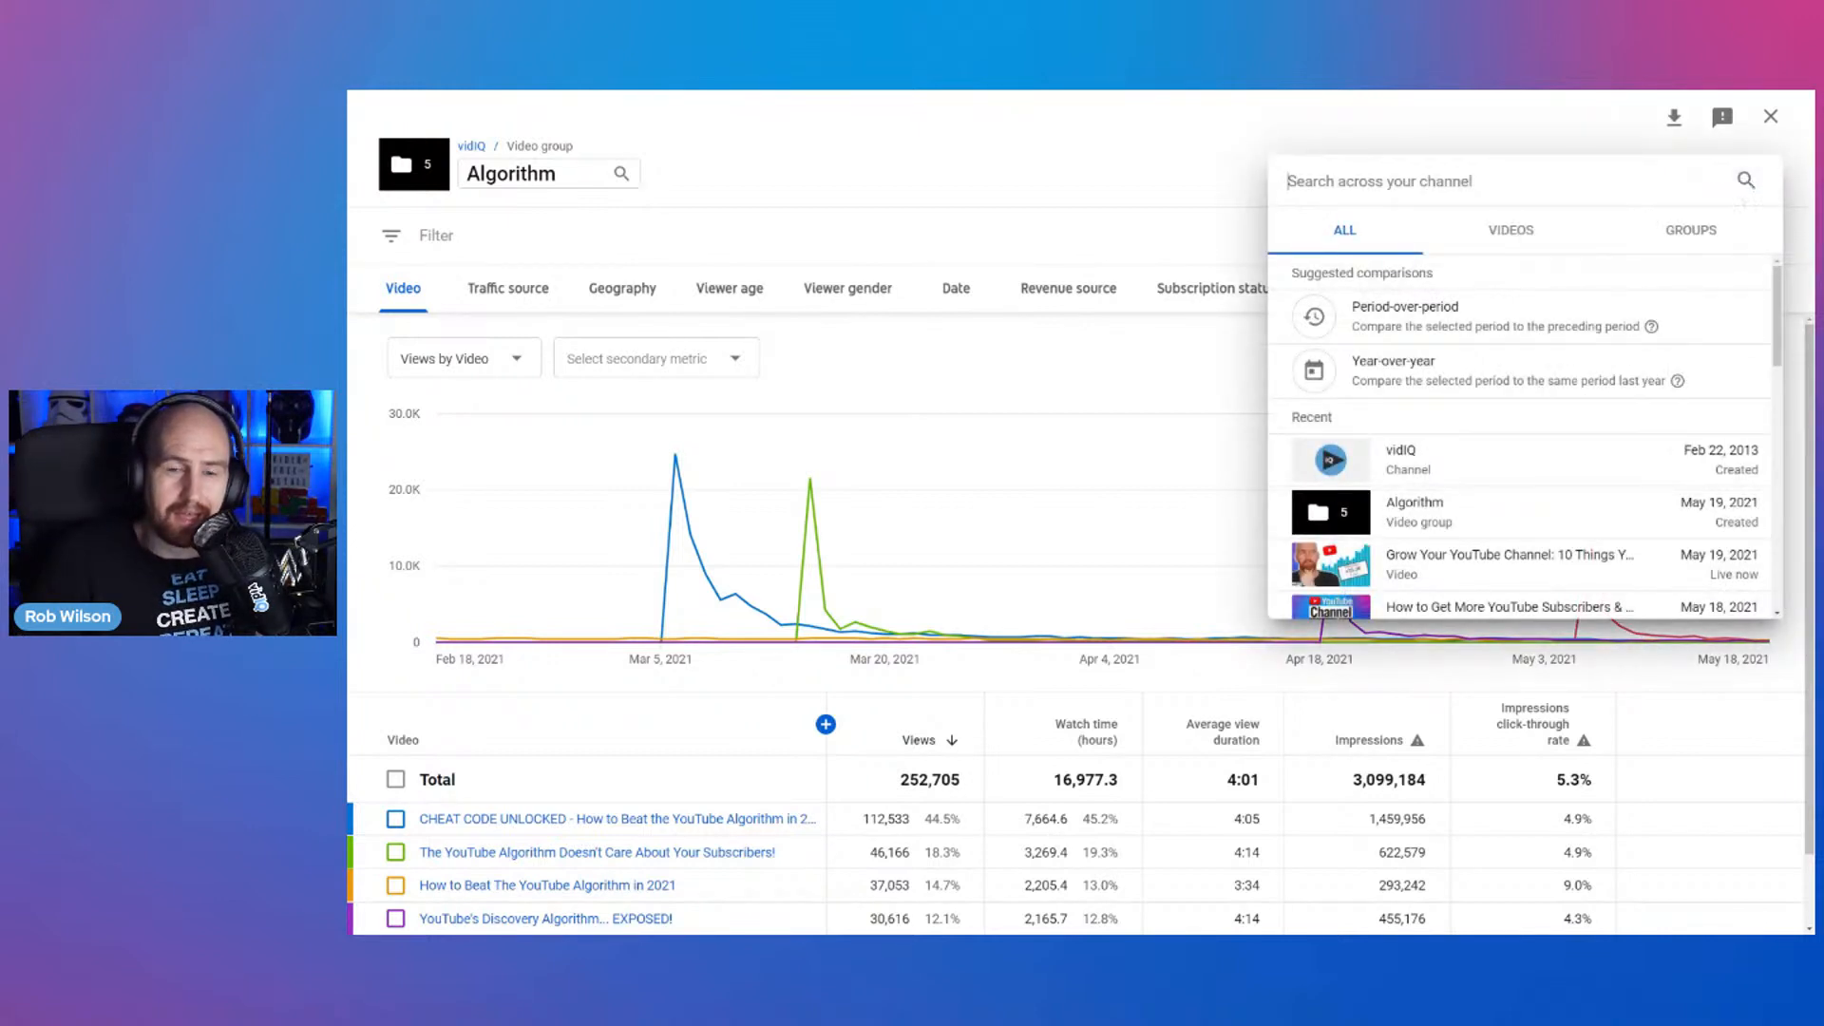
click(1691, 230)
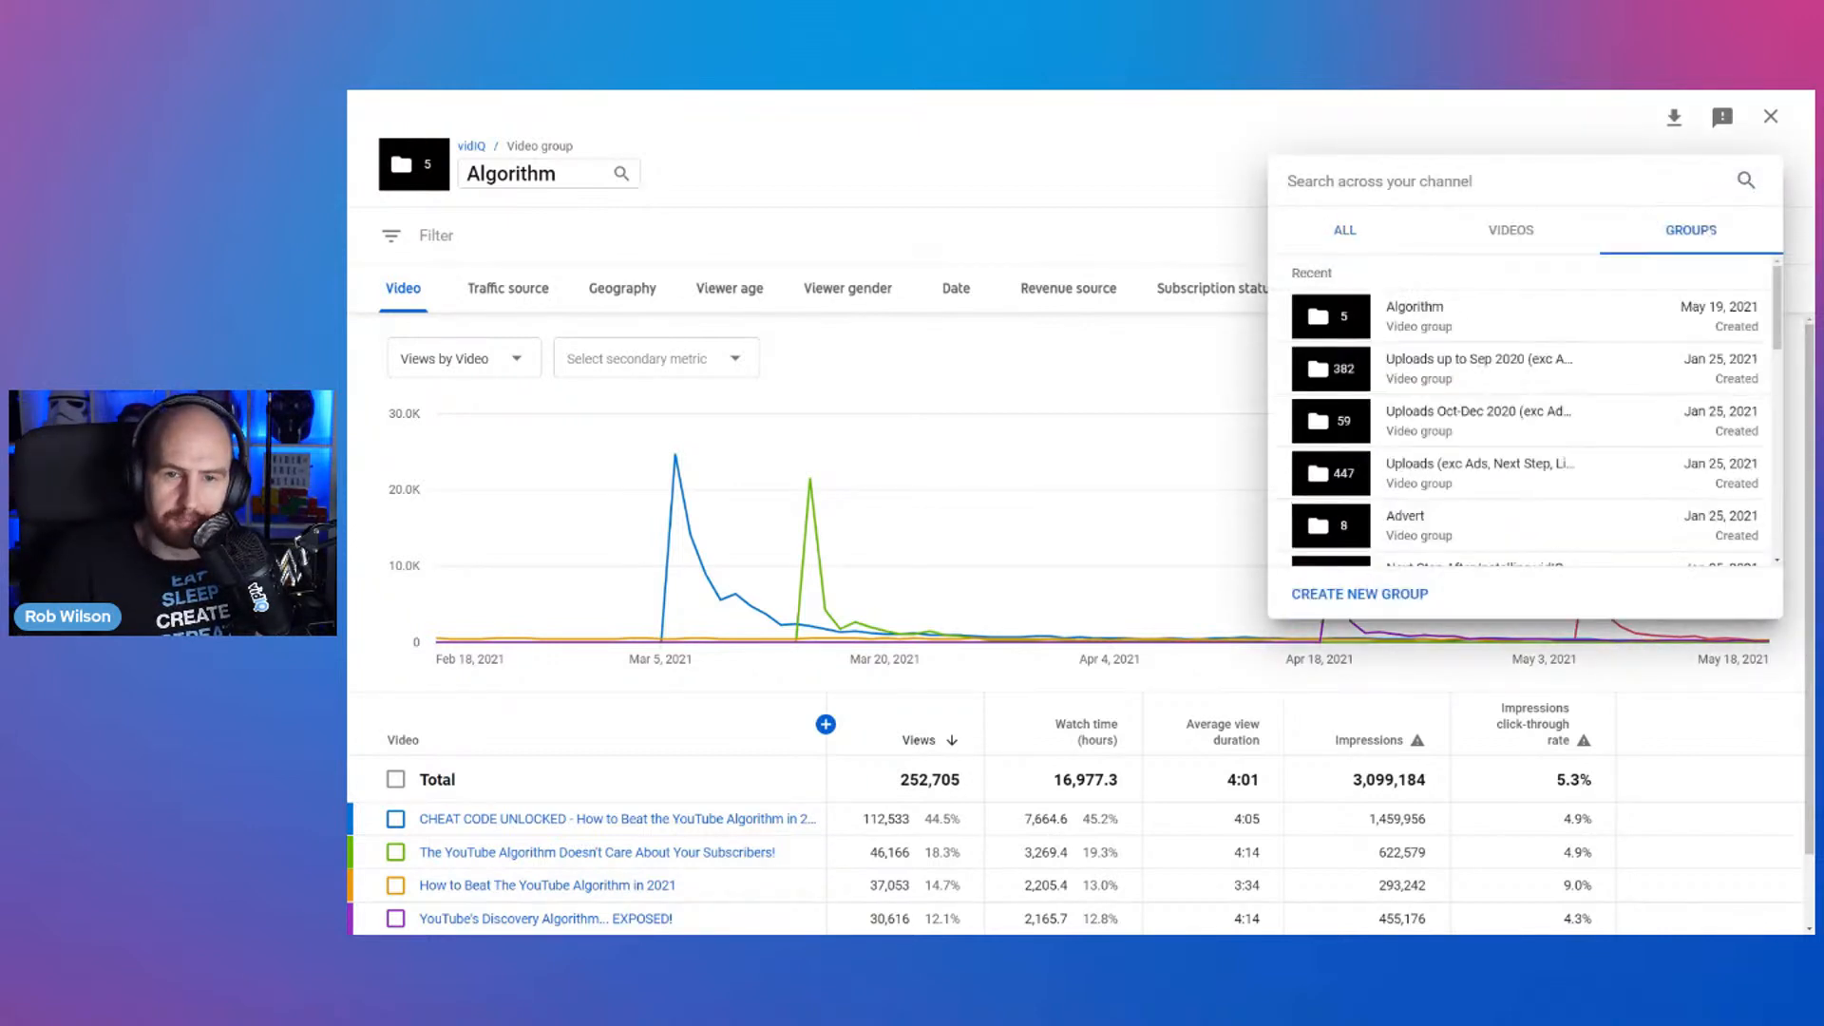
scroll(1546, 480, down, 2)
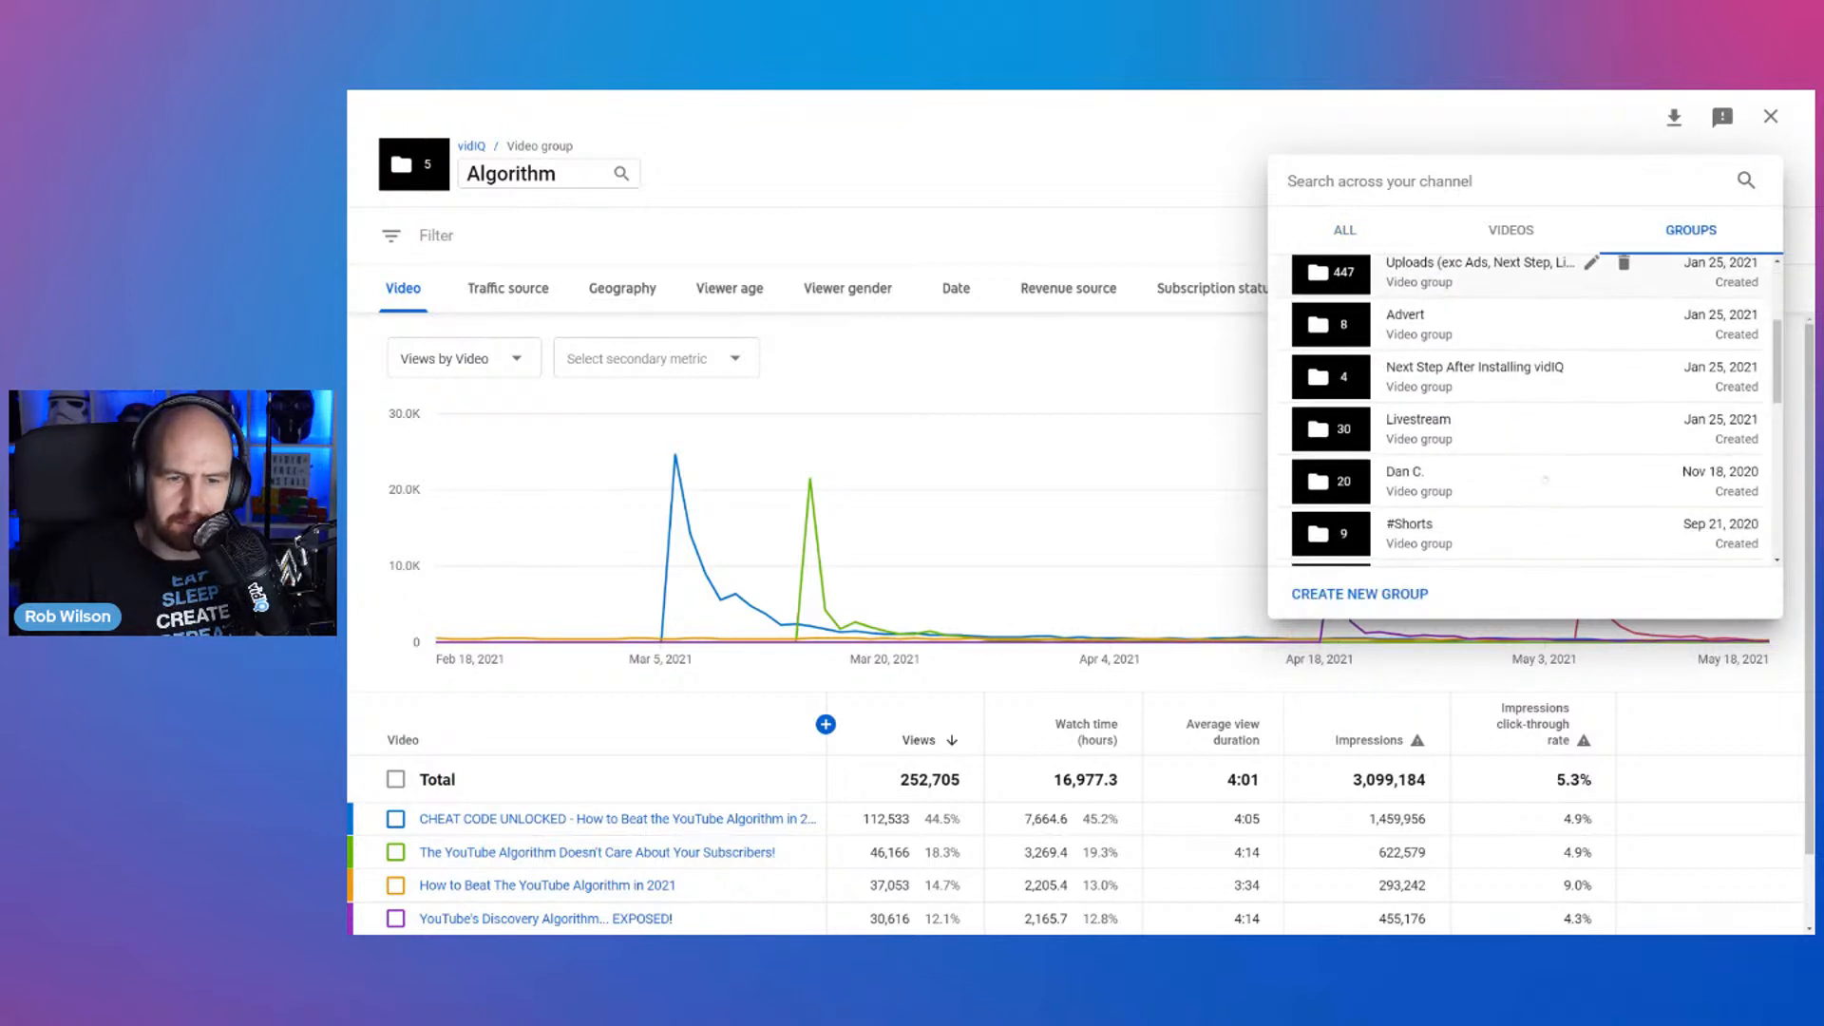
scroll(1528, 491, down, 1)
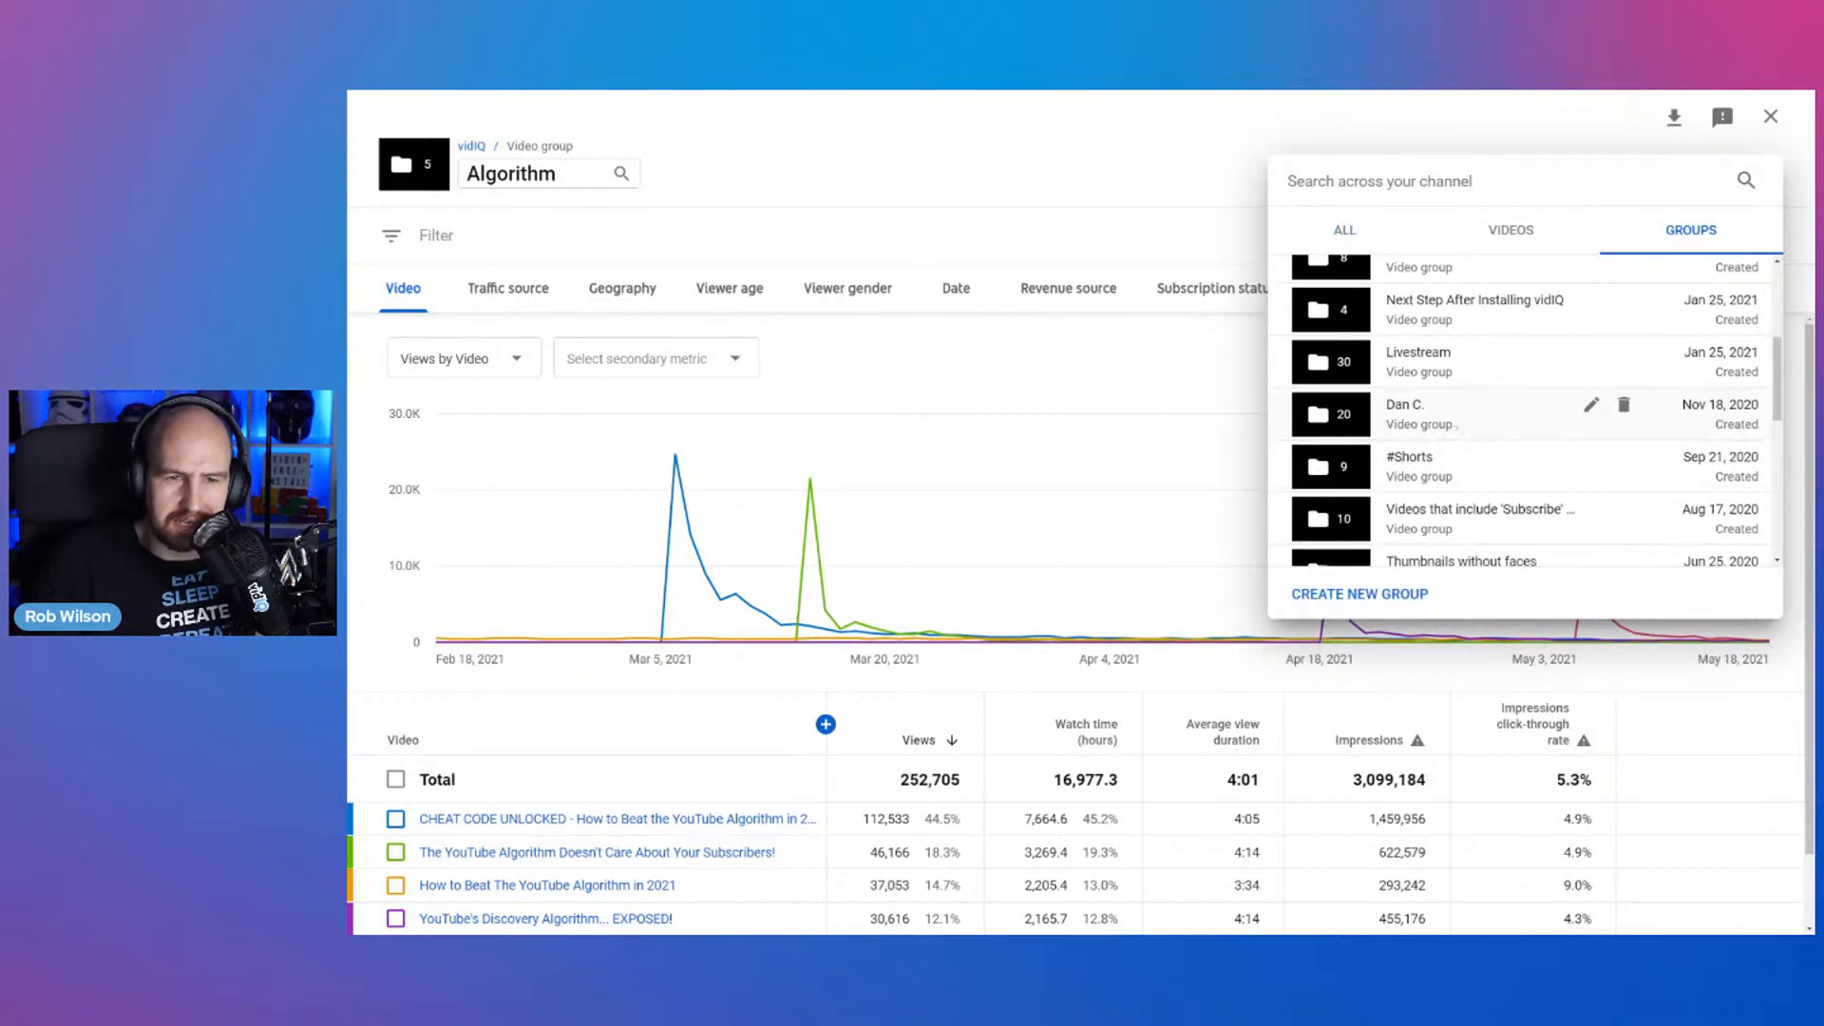
click(1413, 418)
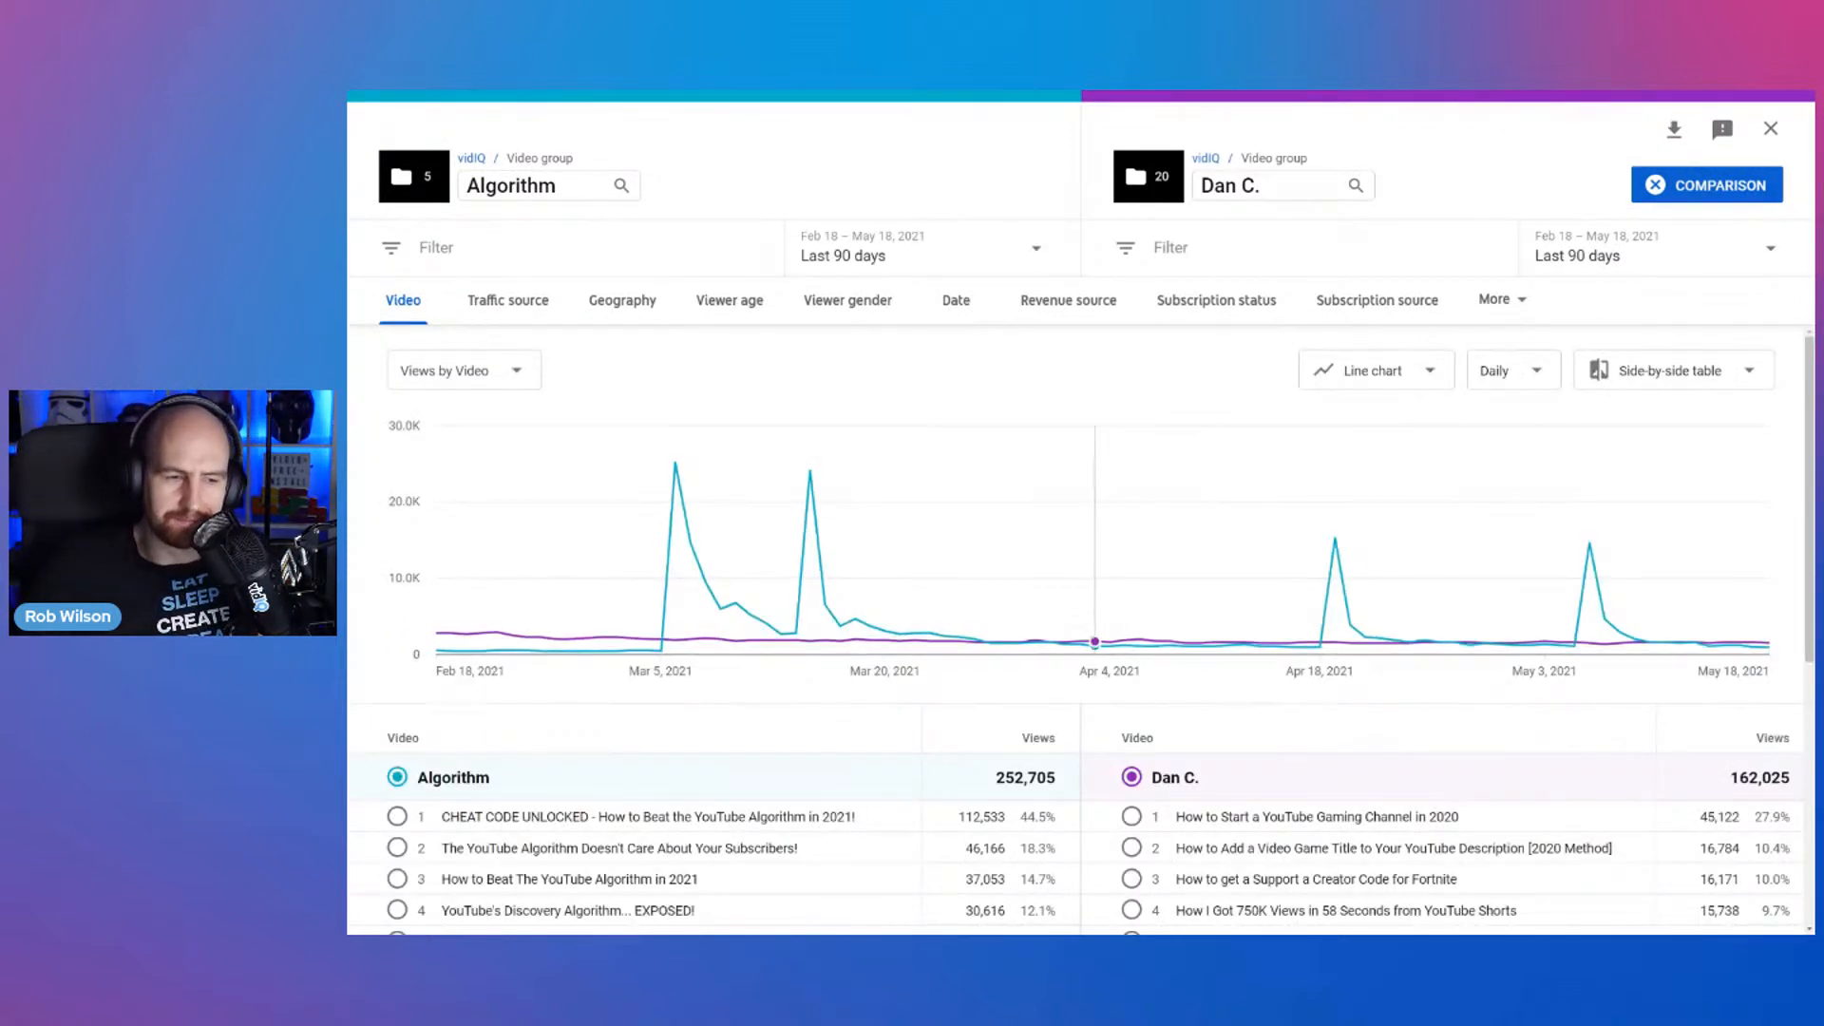
- Review the views per video in both compared groups, remove the comparison, and close the detailed report
scroll(1093, 475, down, 2)
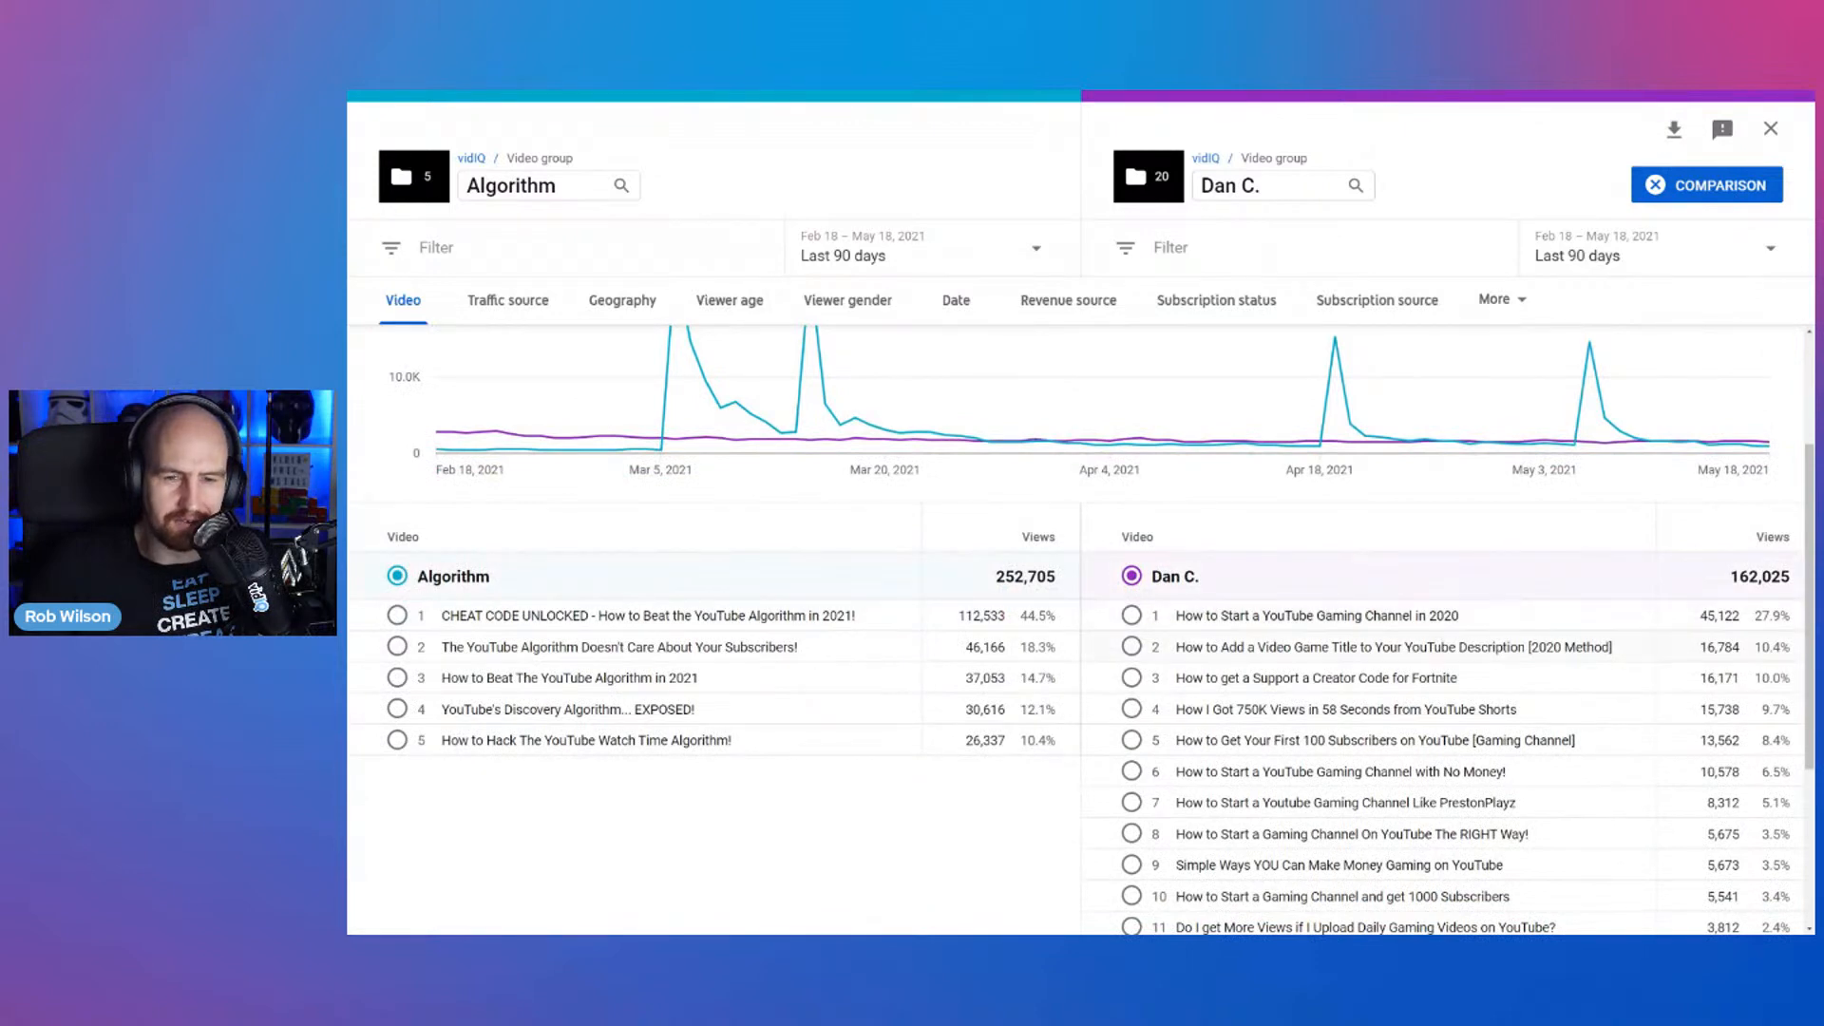
scroll(1377, 608, down, 3)
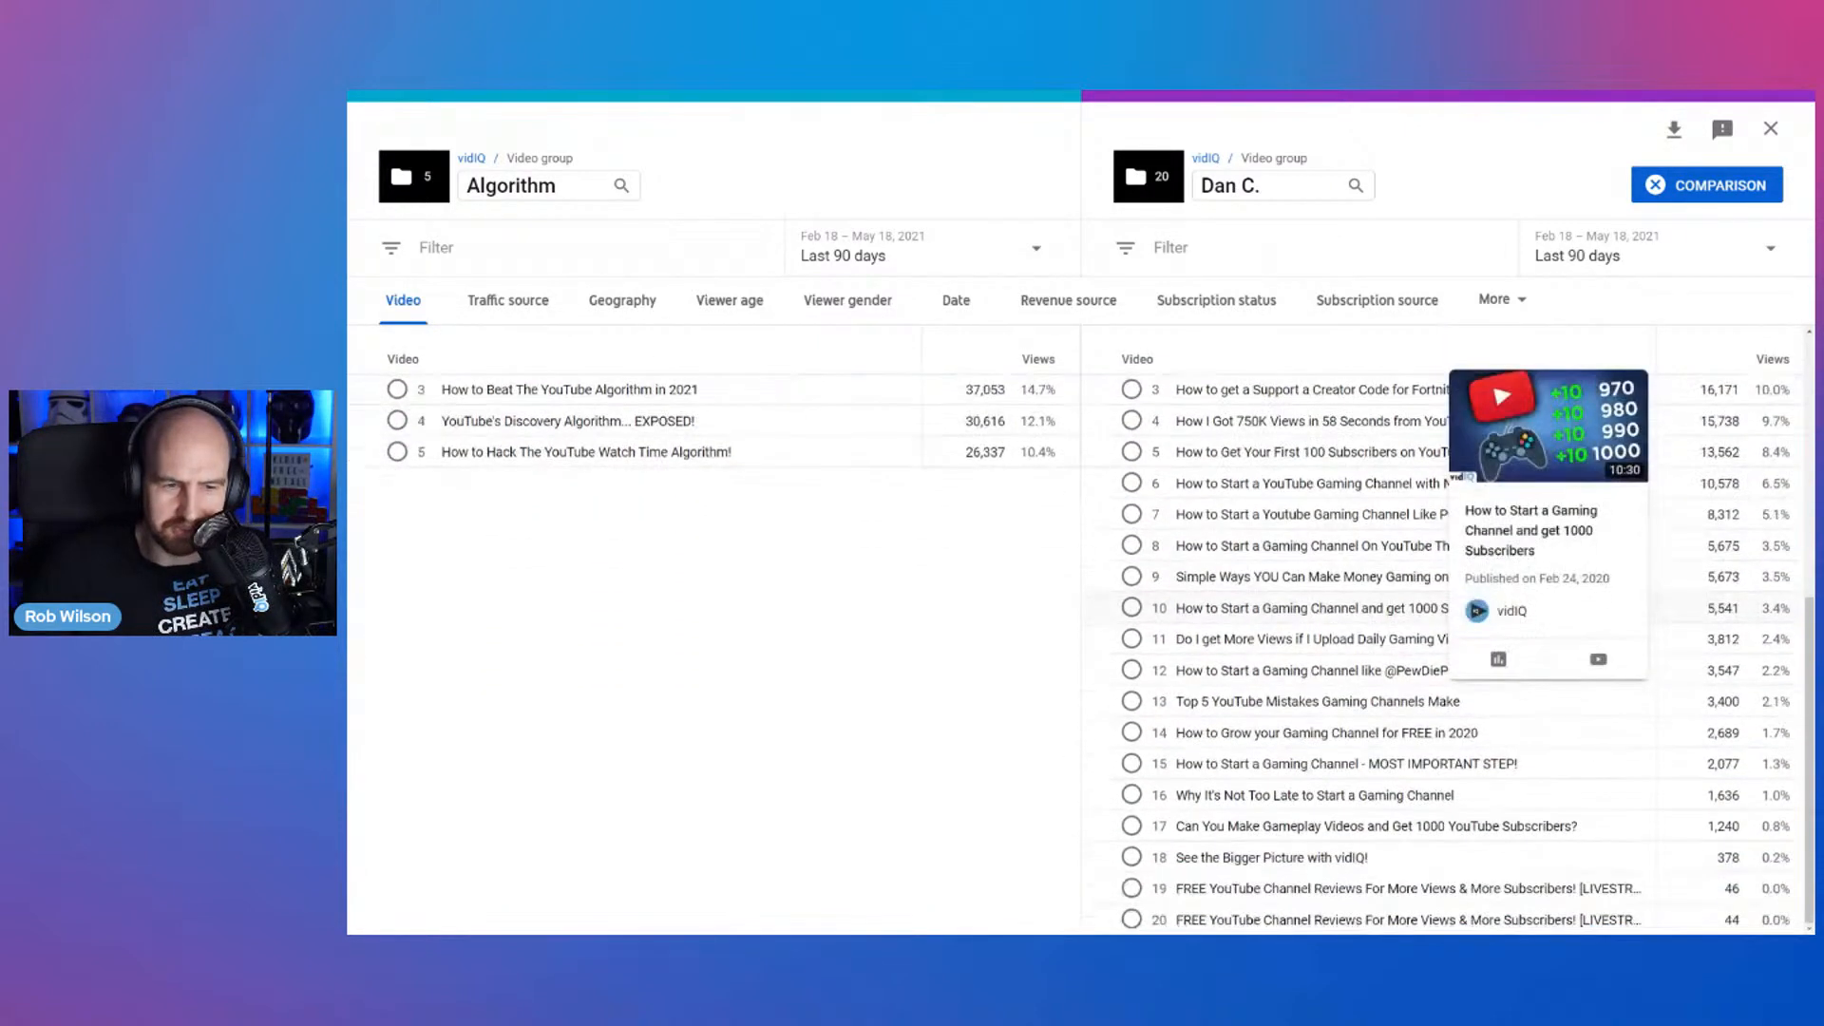
scroll(1377, 646, up, 3)
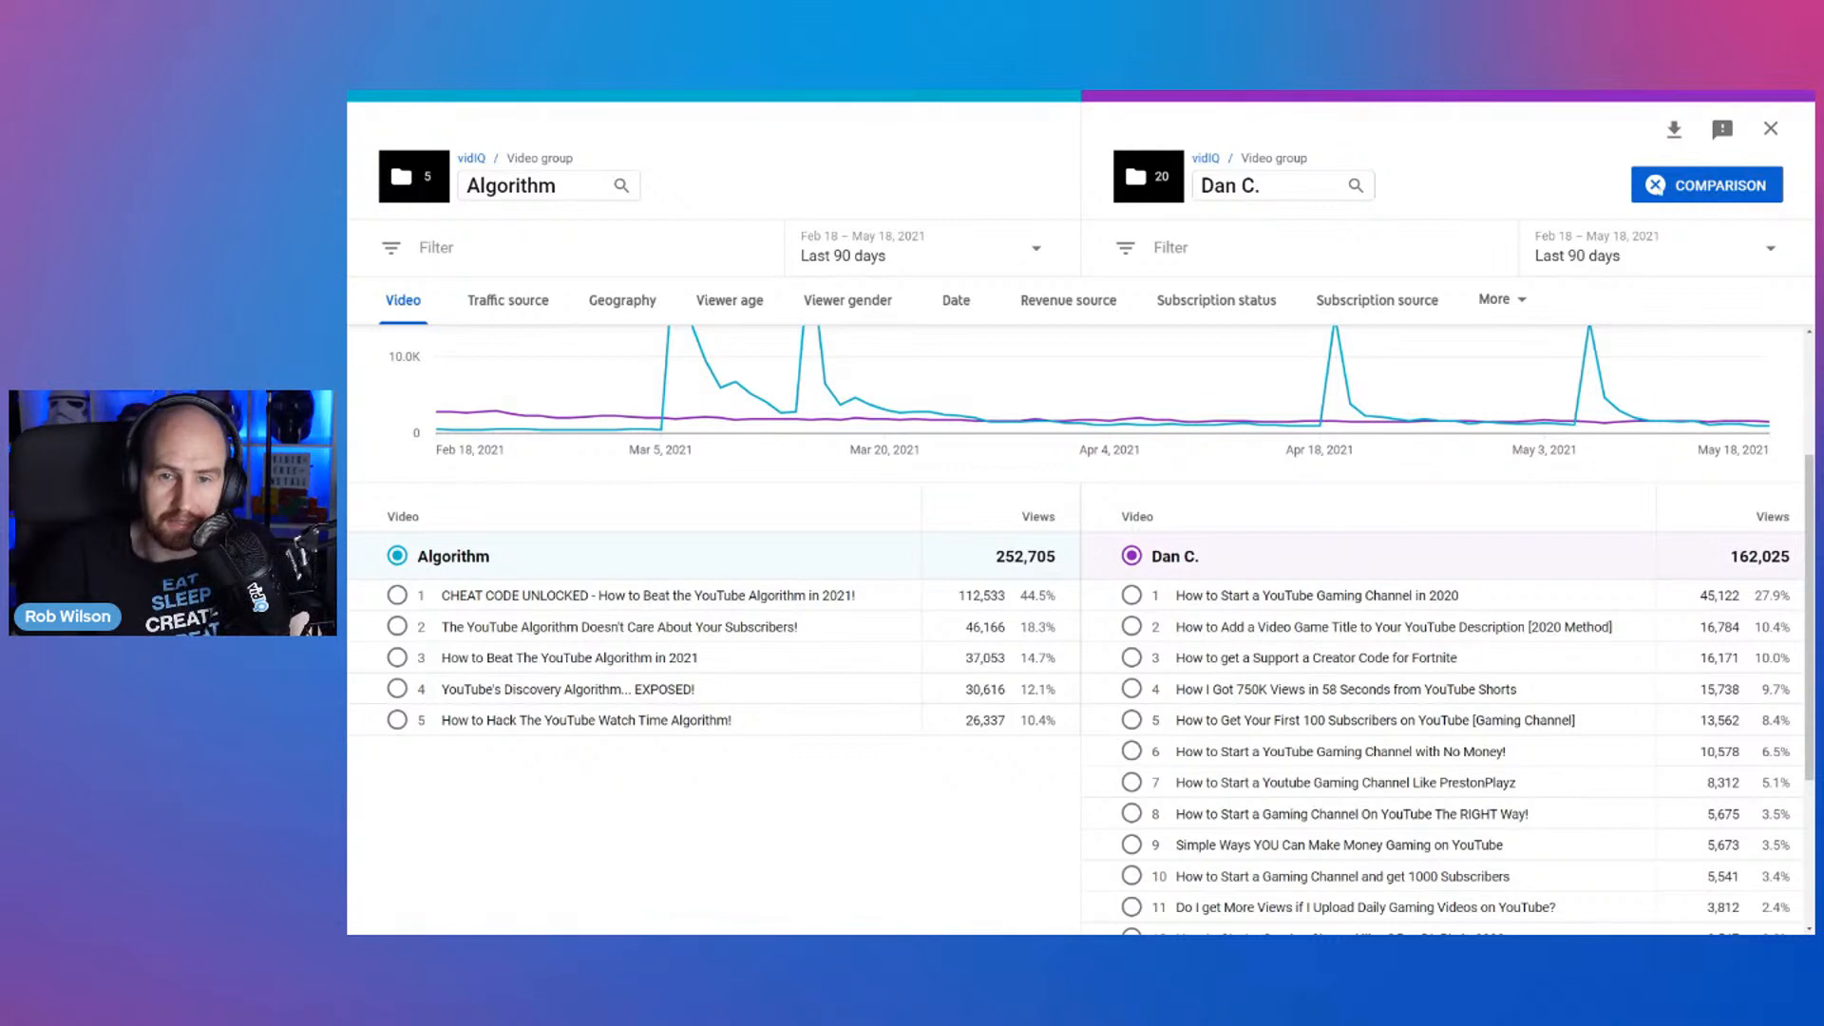
click(1656, 186)
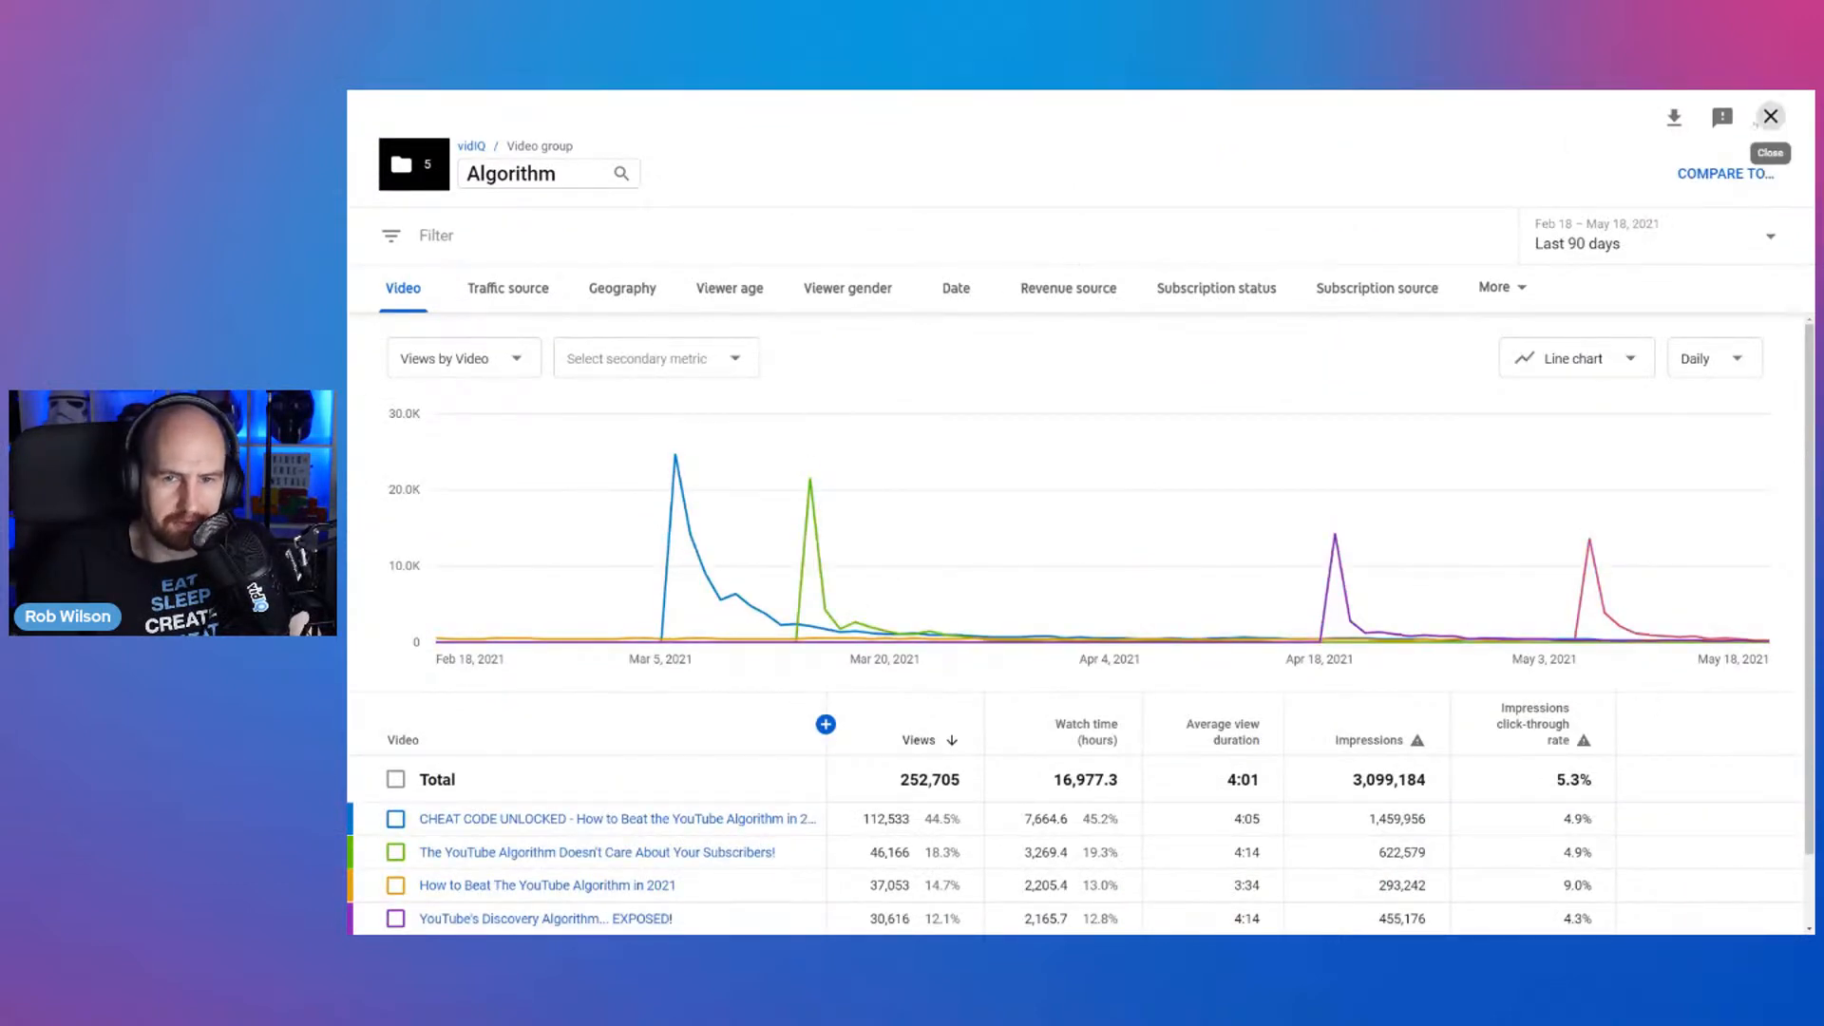
click(1770, 116)
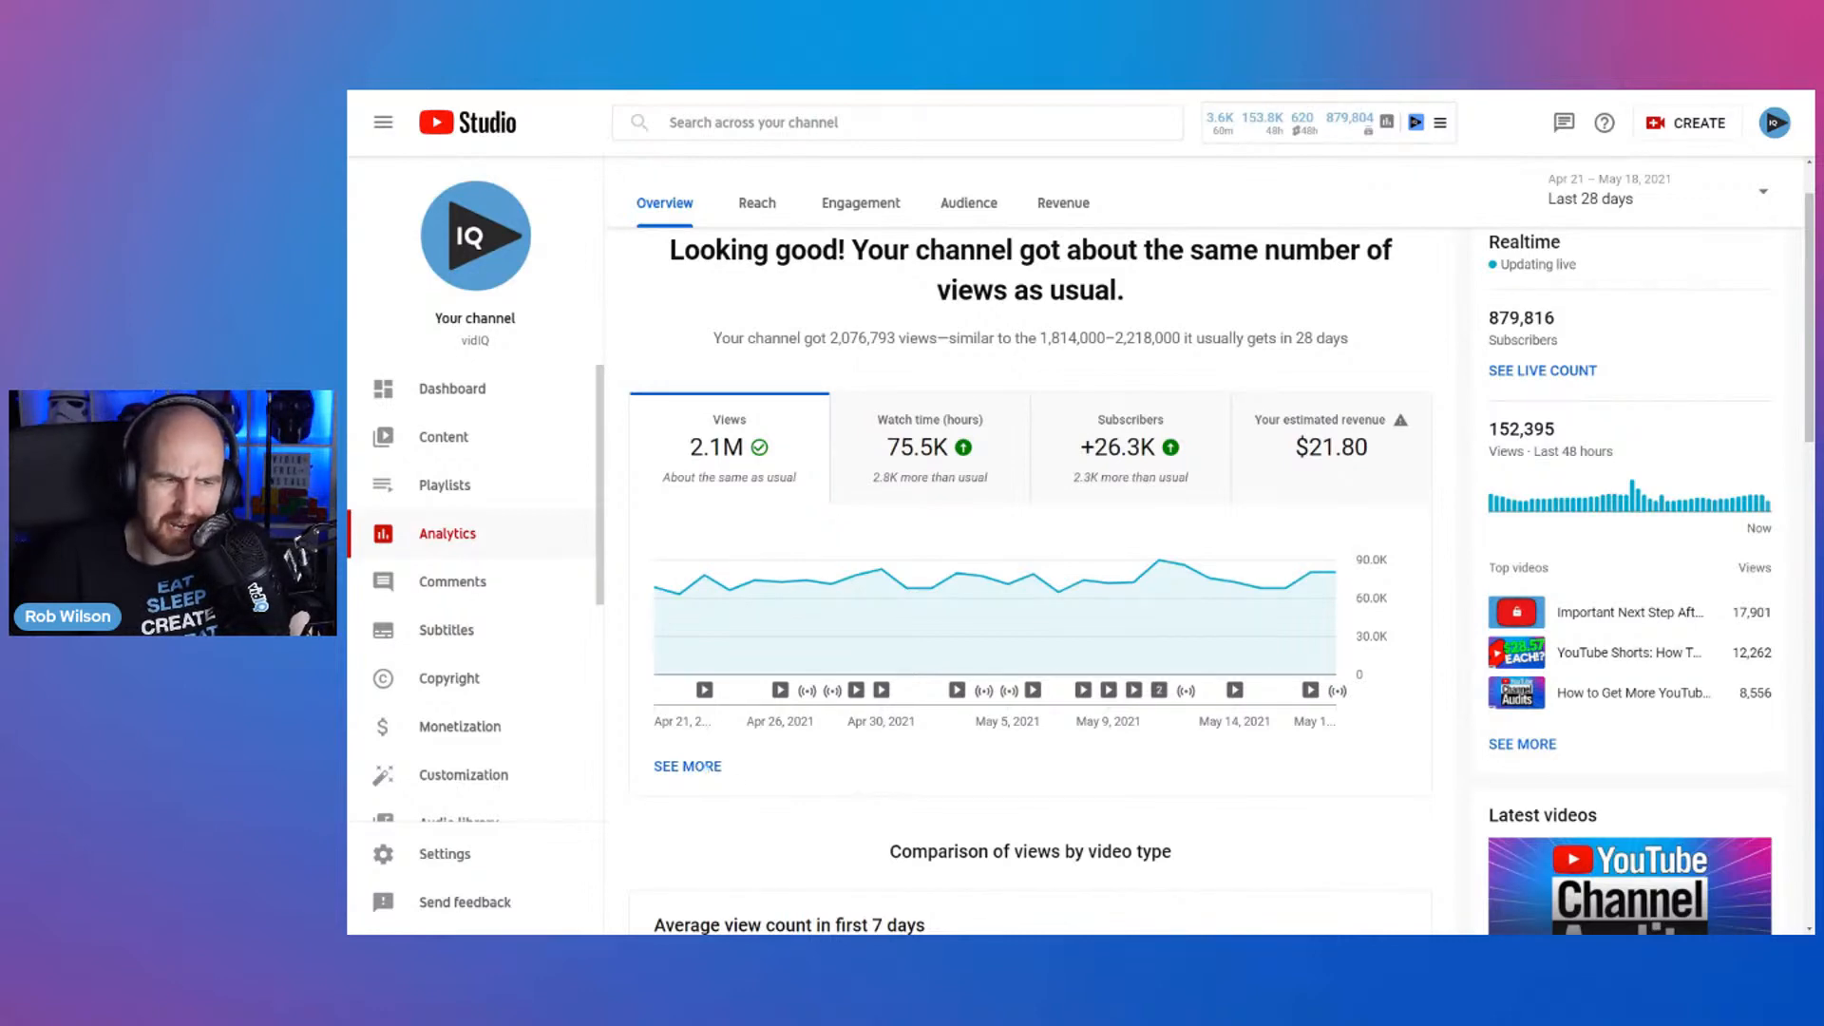
- Reopen the channel's detailed analytics, bring up the search for videos, groups and playlists, and close the report
click(688, 766)
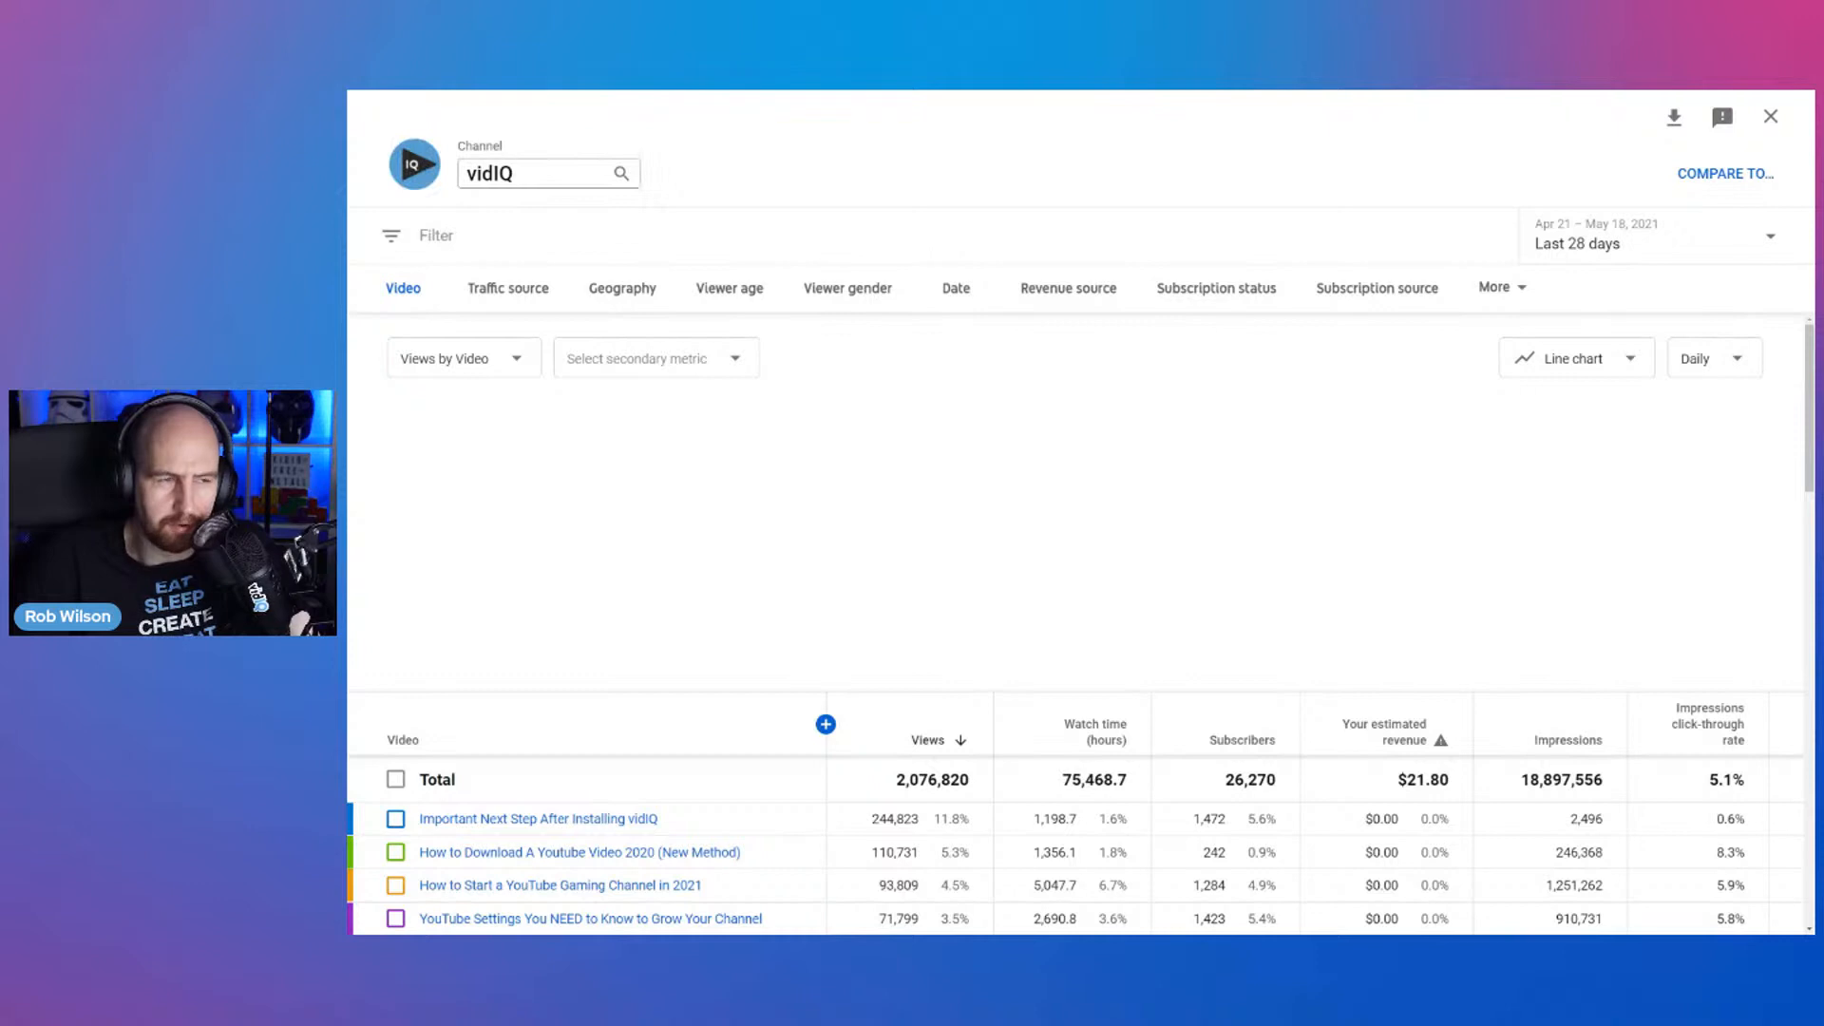
click(550, 174)
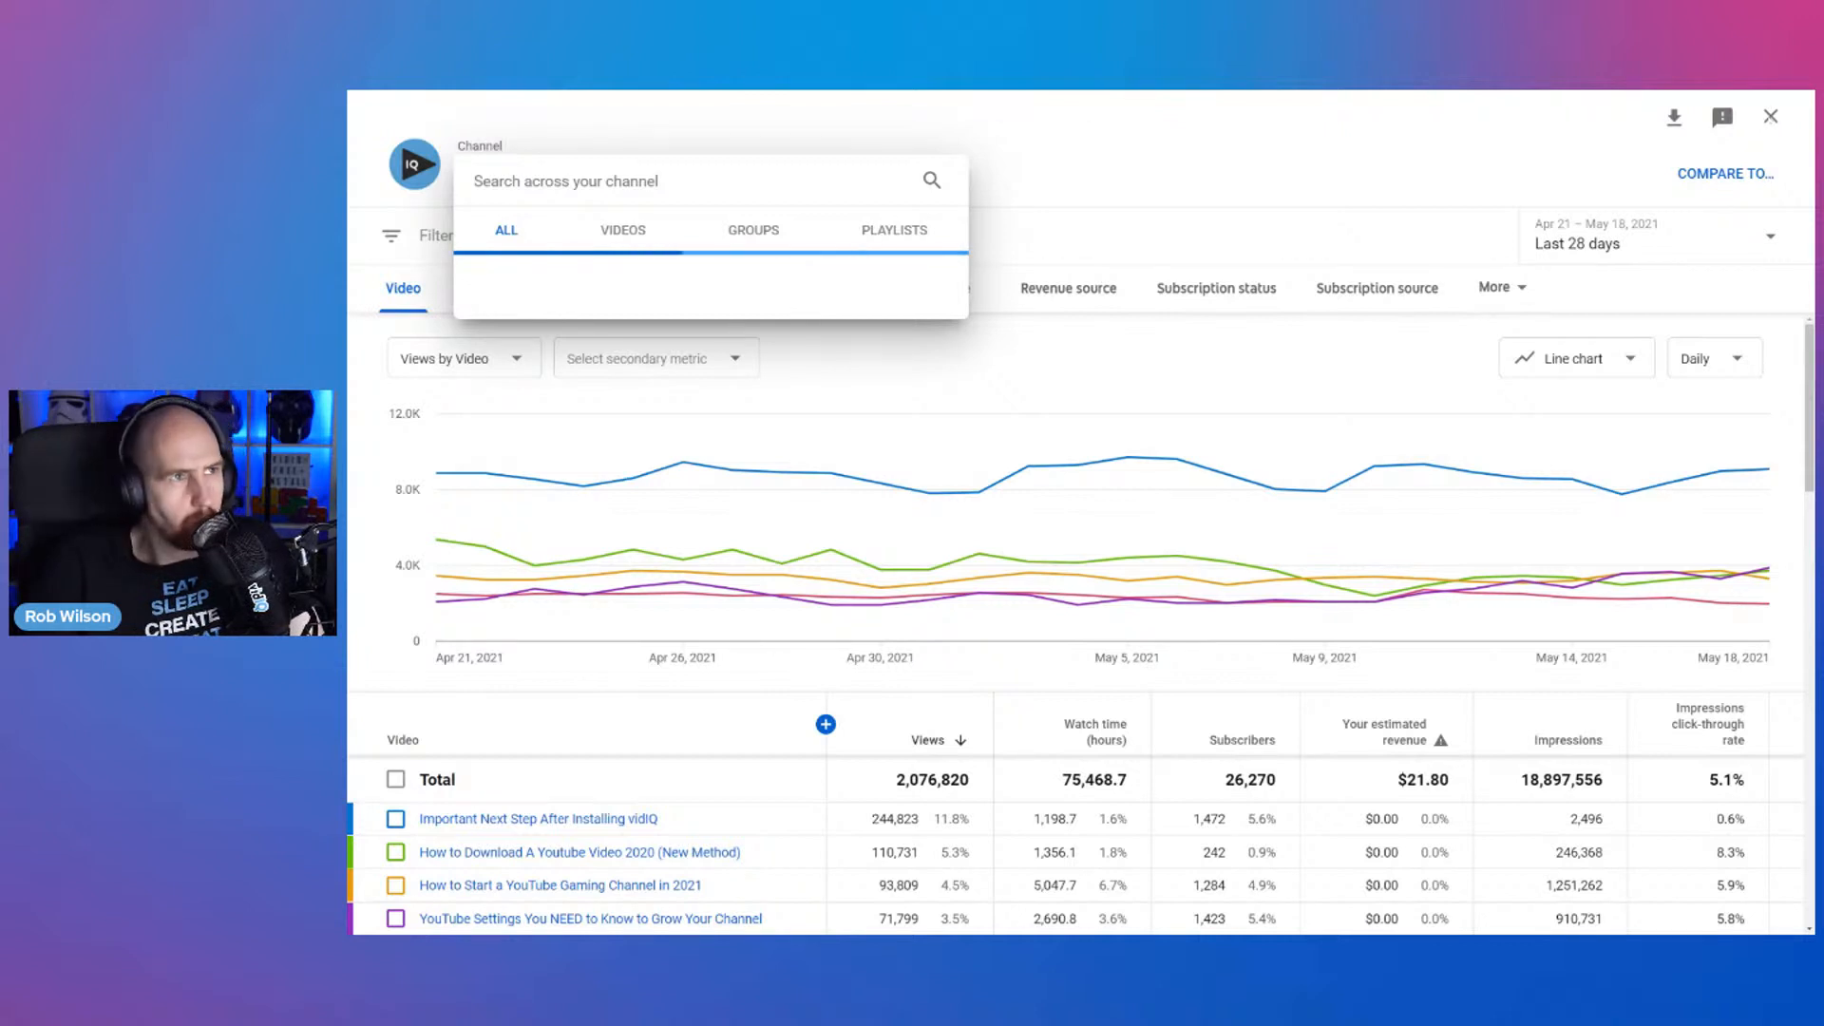
click(1773, 123)
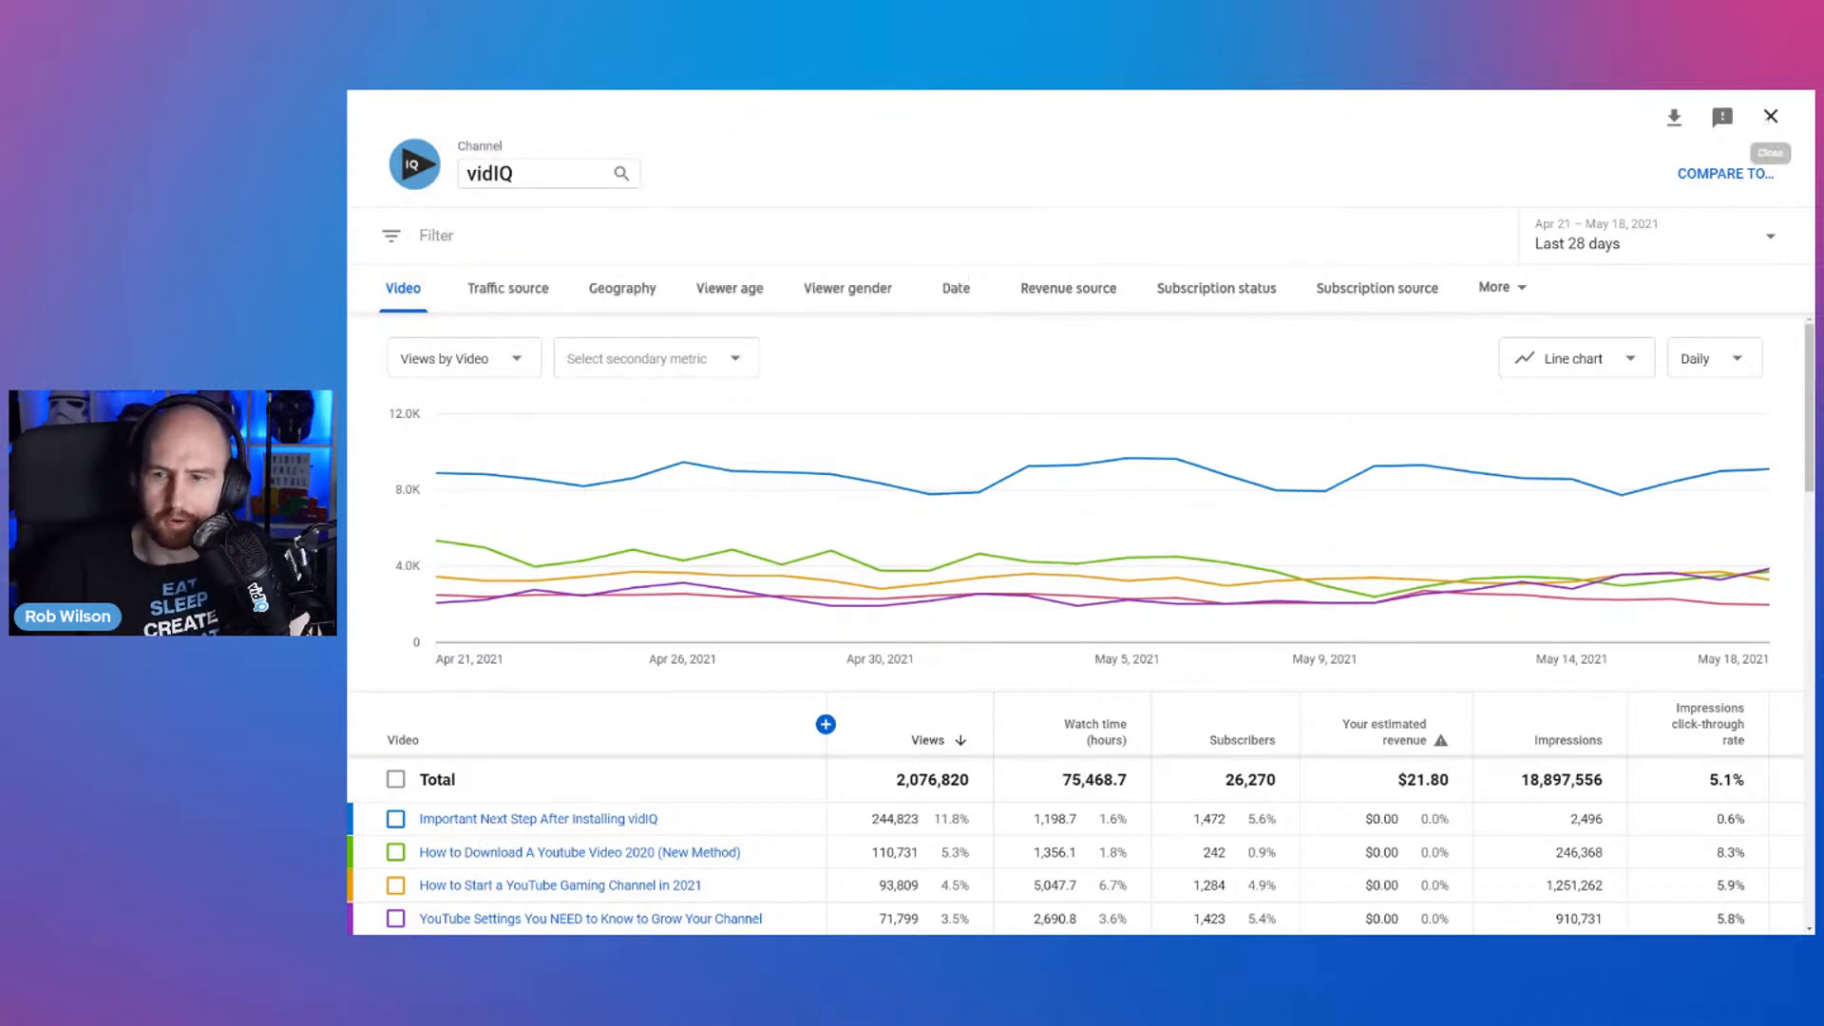
click(1771, 116)
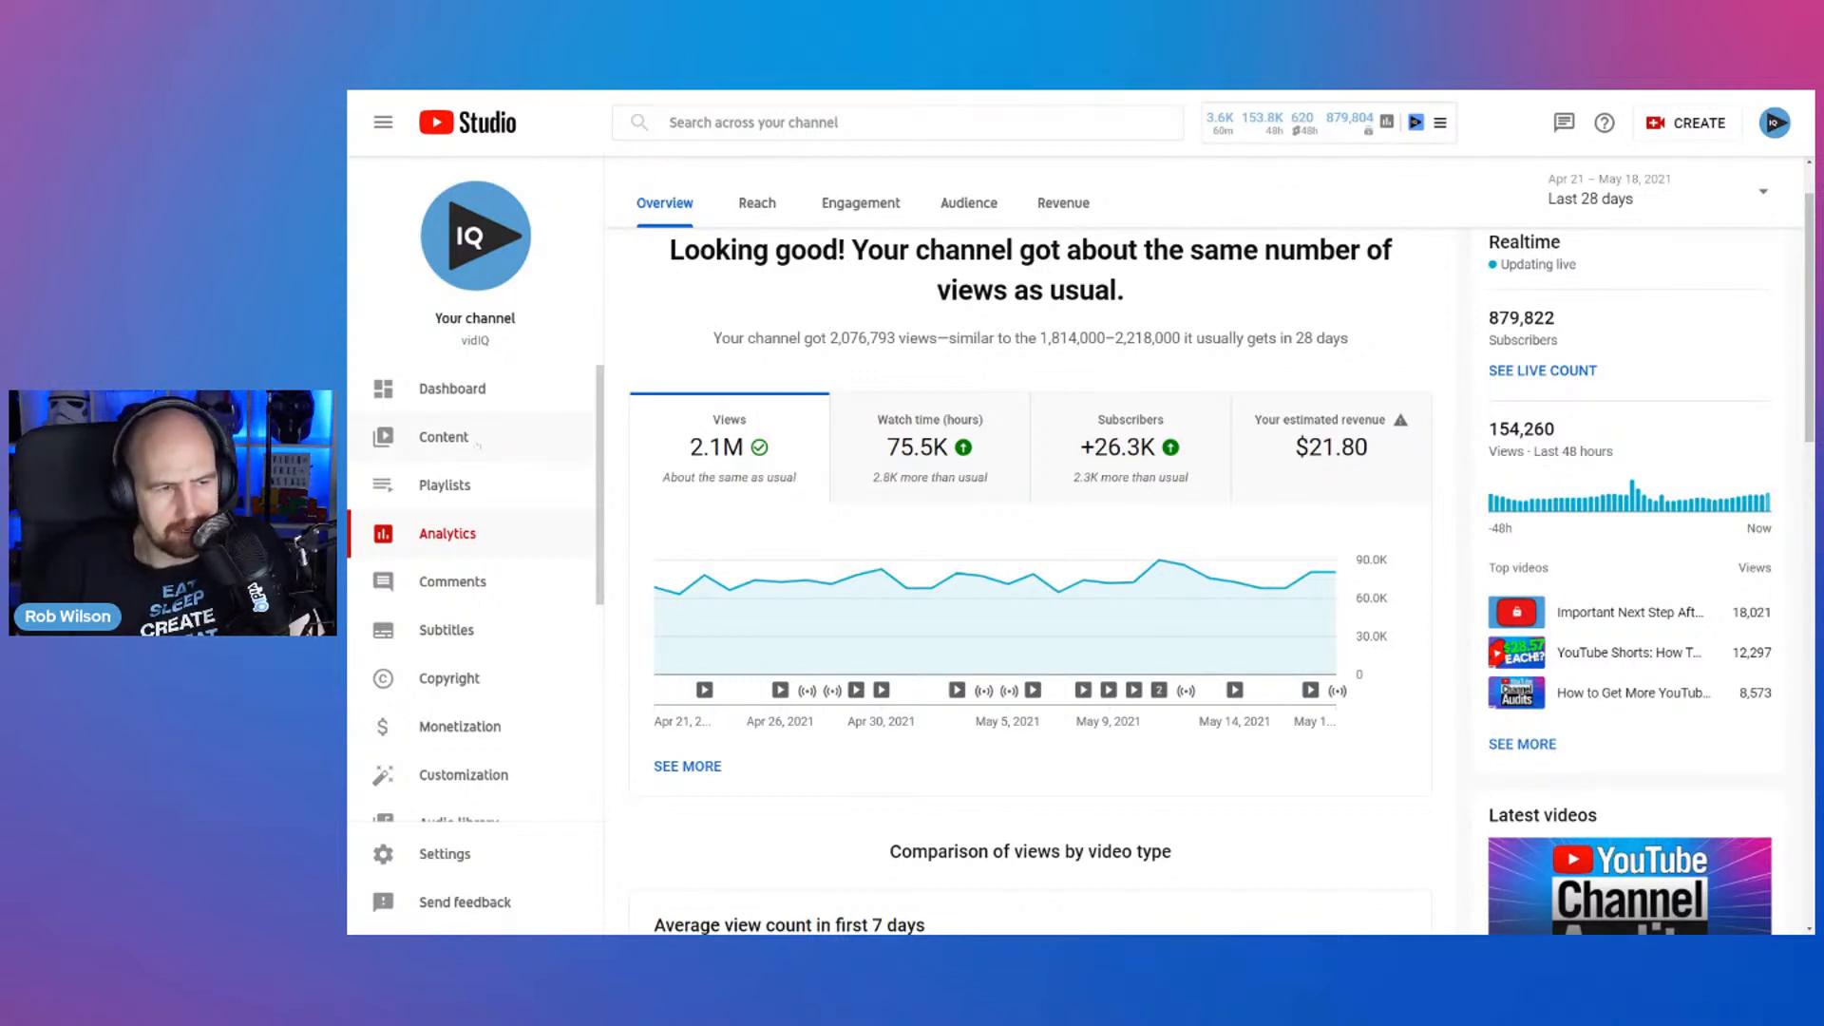
- Open the channel's content list and view the analytics of the video "How to Make a YouTube Short - The Ultimate Guide!"
click(443, 437)
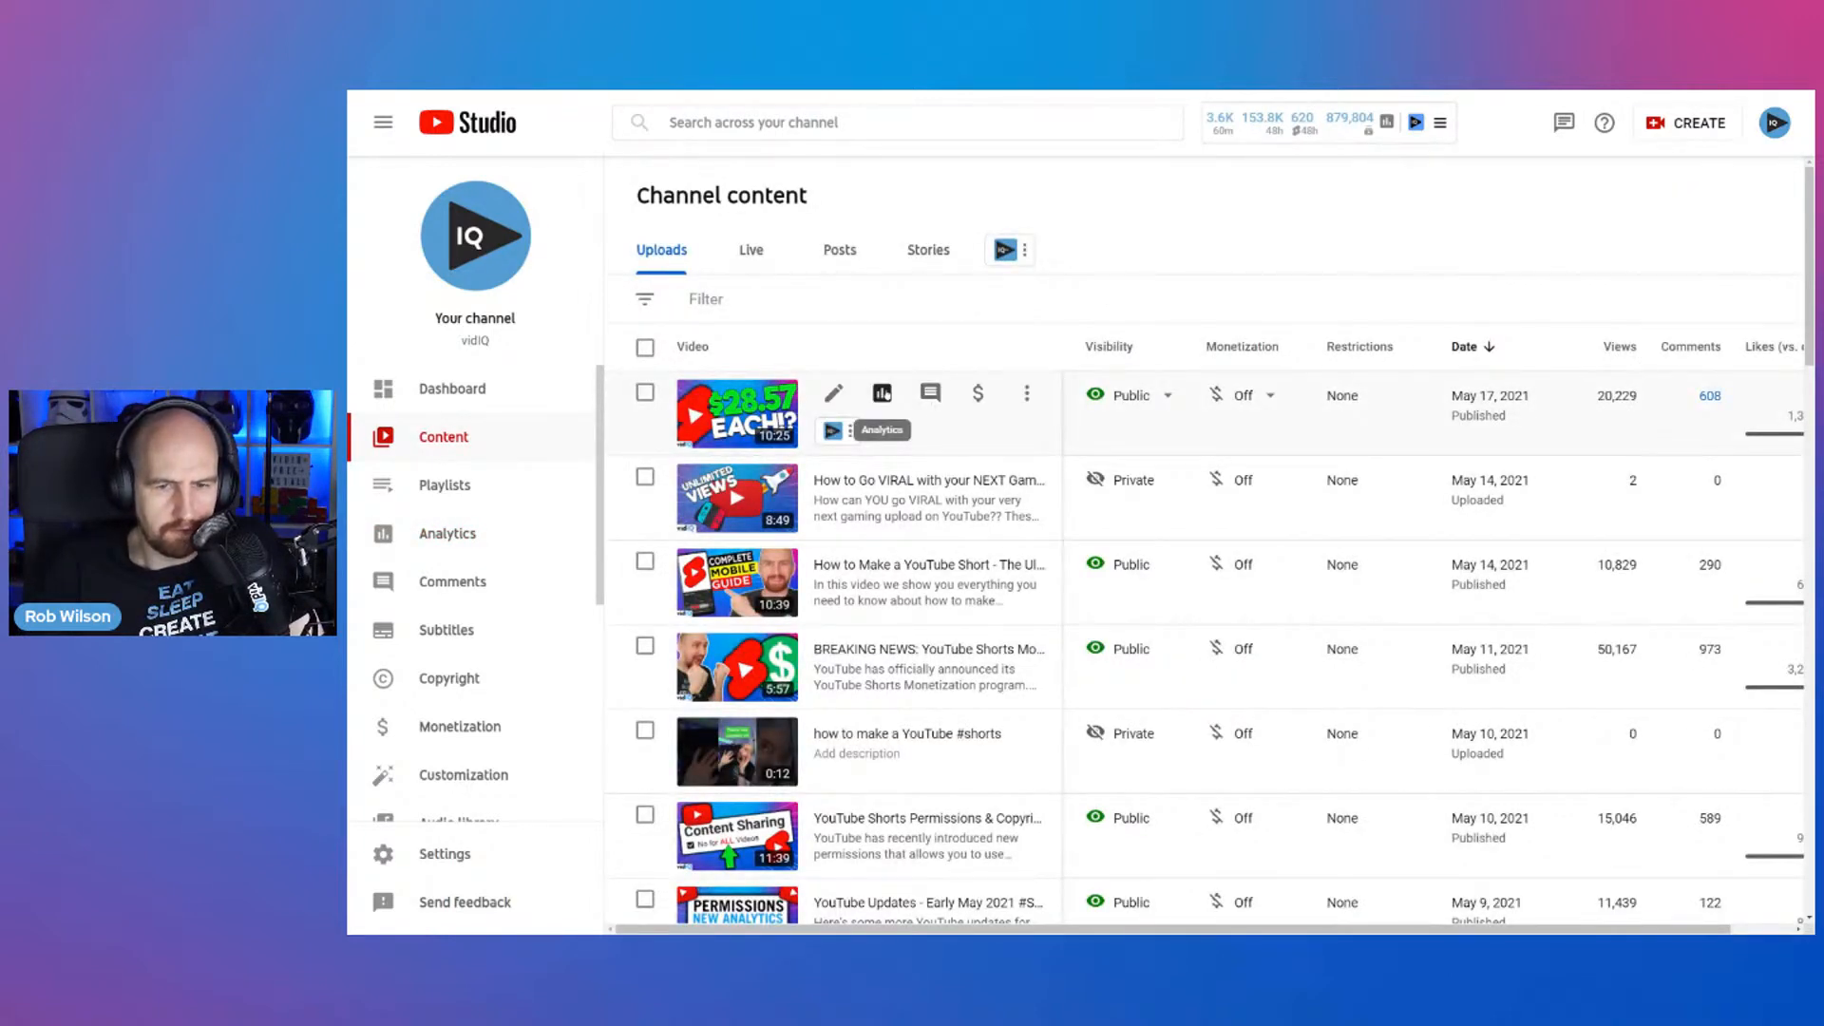
click(882, 392)
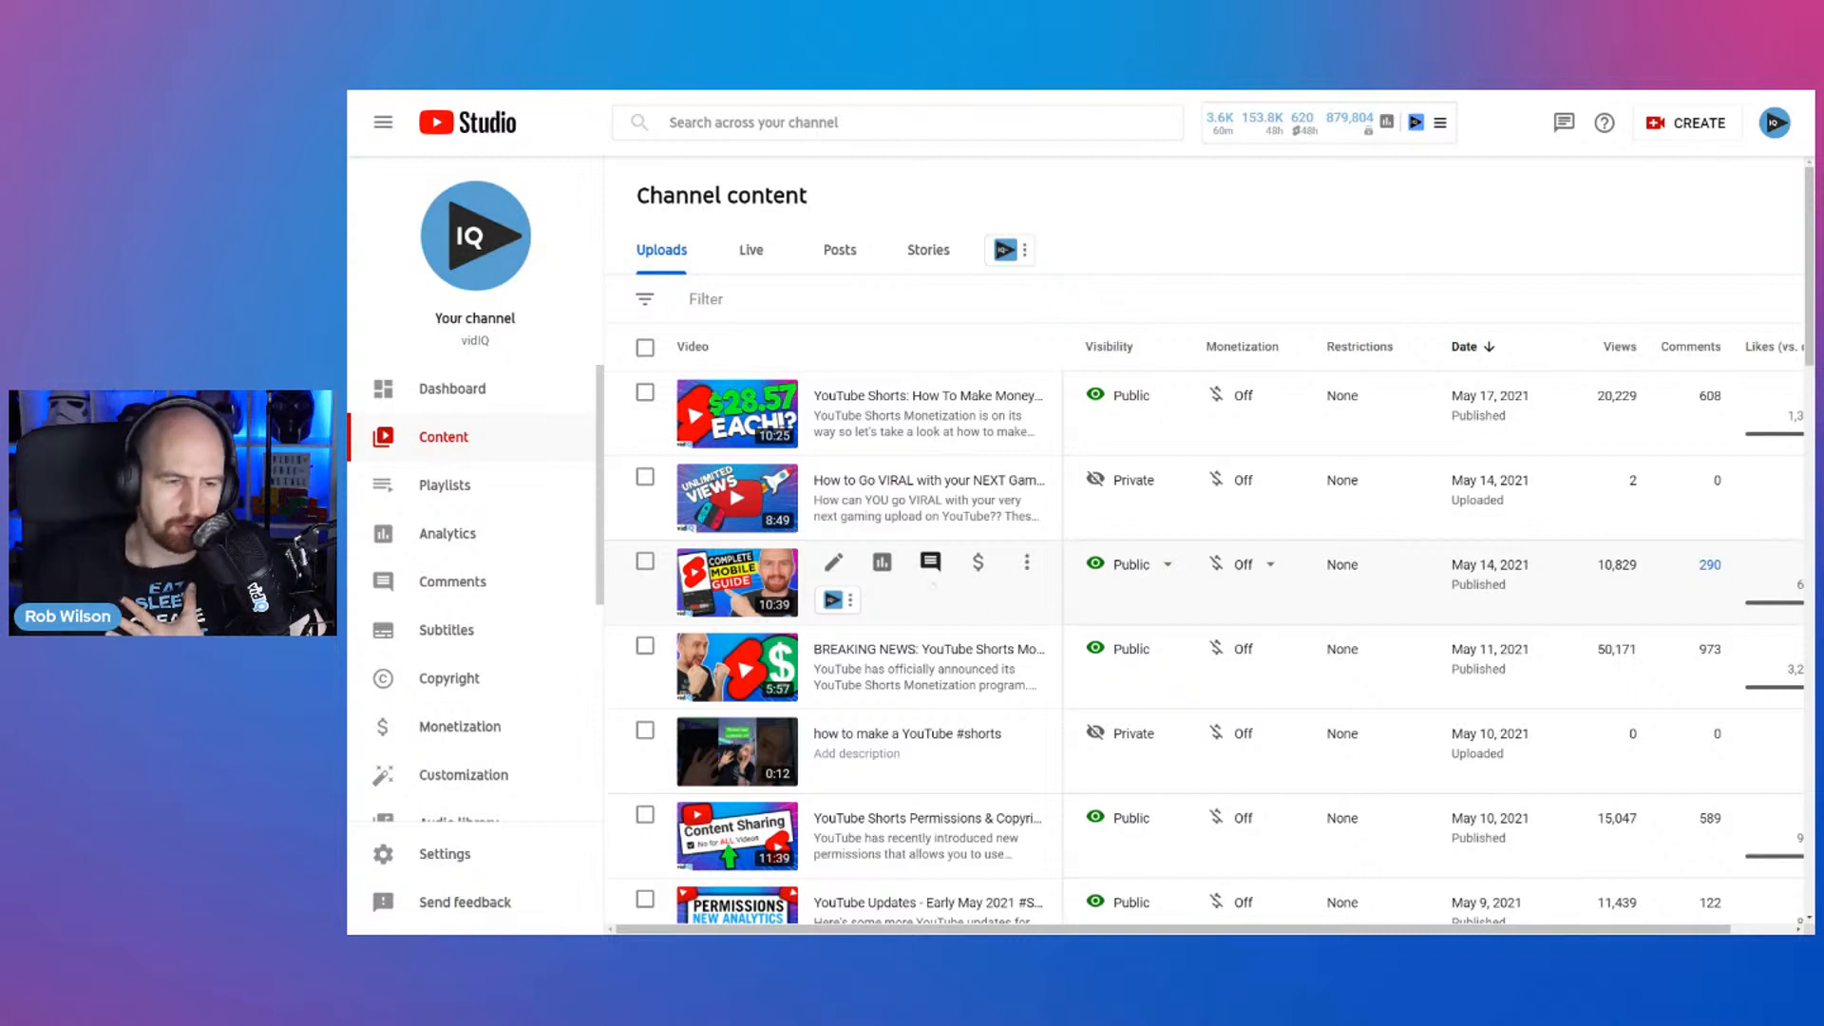
click(882, 562)
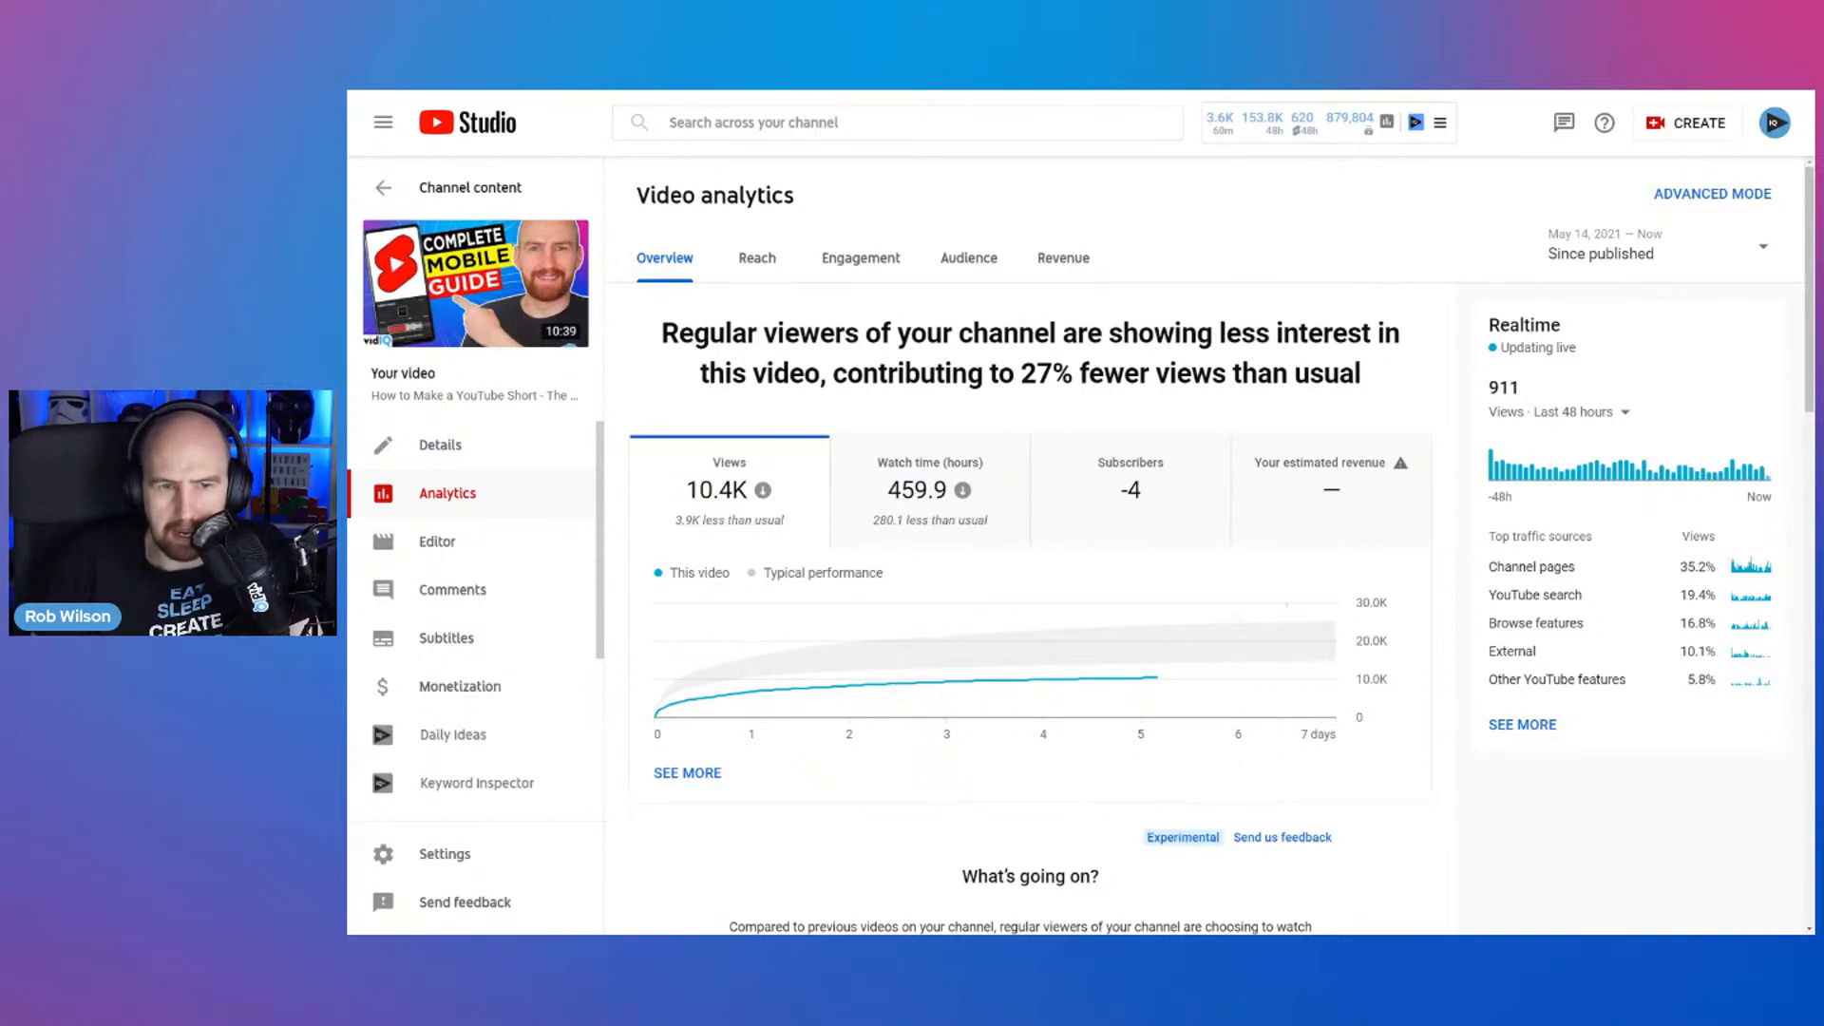
mouse_move(1263, 665)
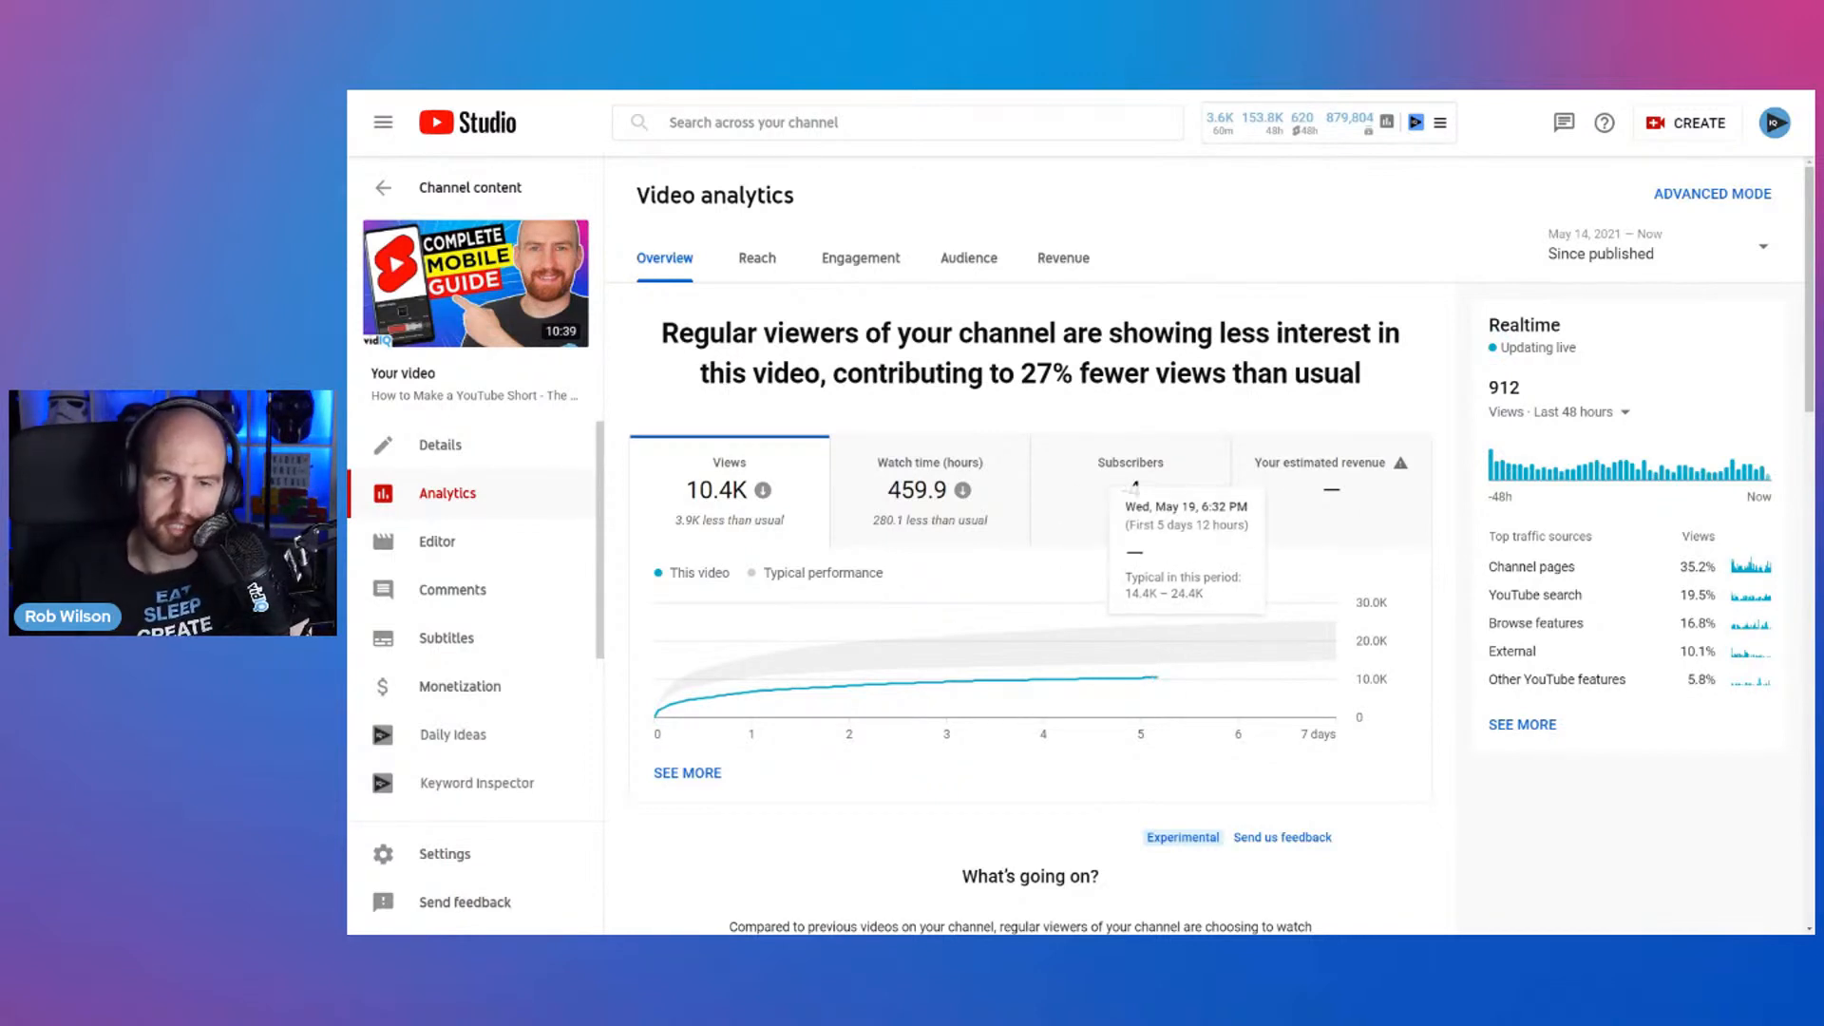
- Set the video's analytics period to the first 24 hours and examine its views against typical performance
click(1683, 254)
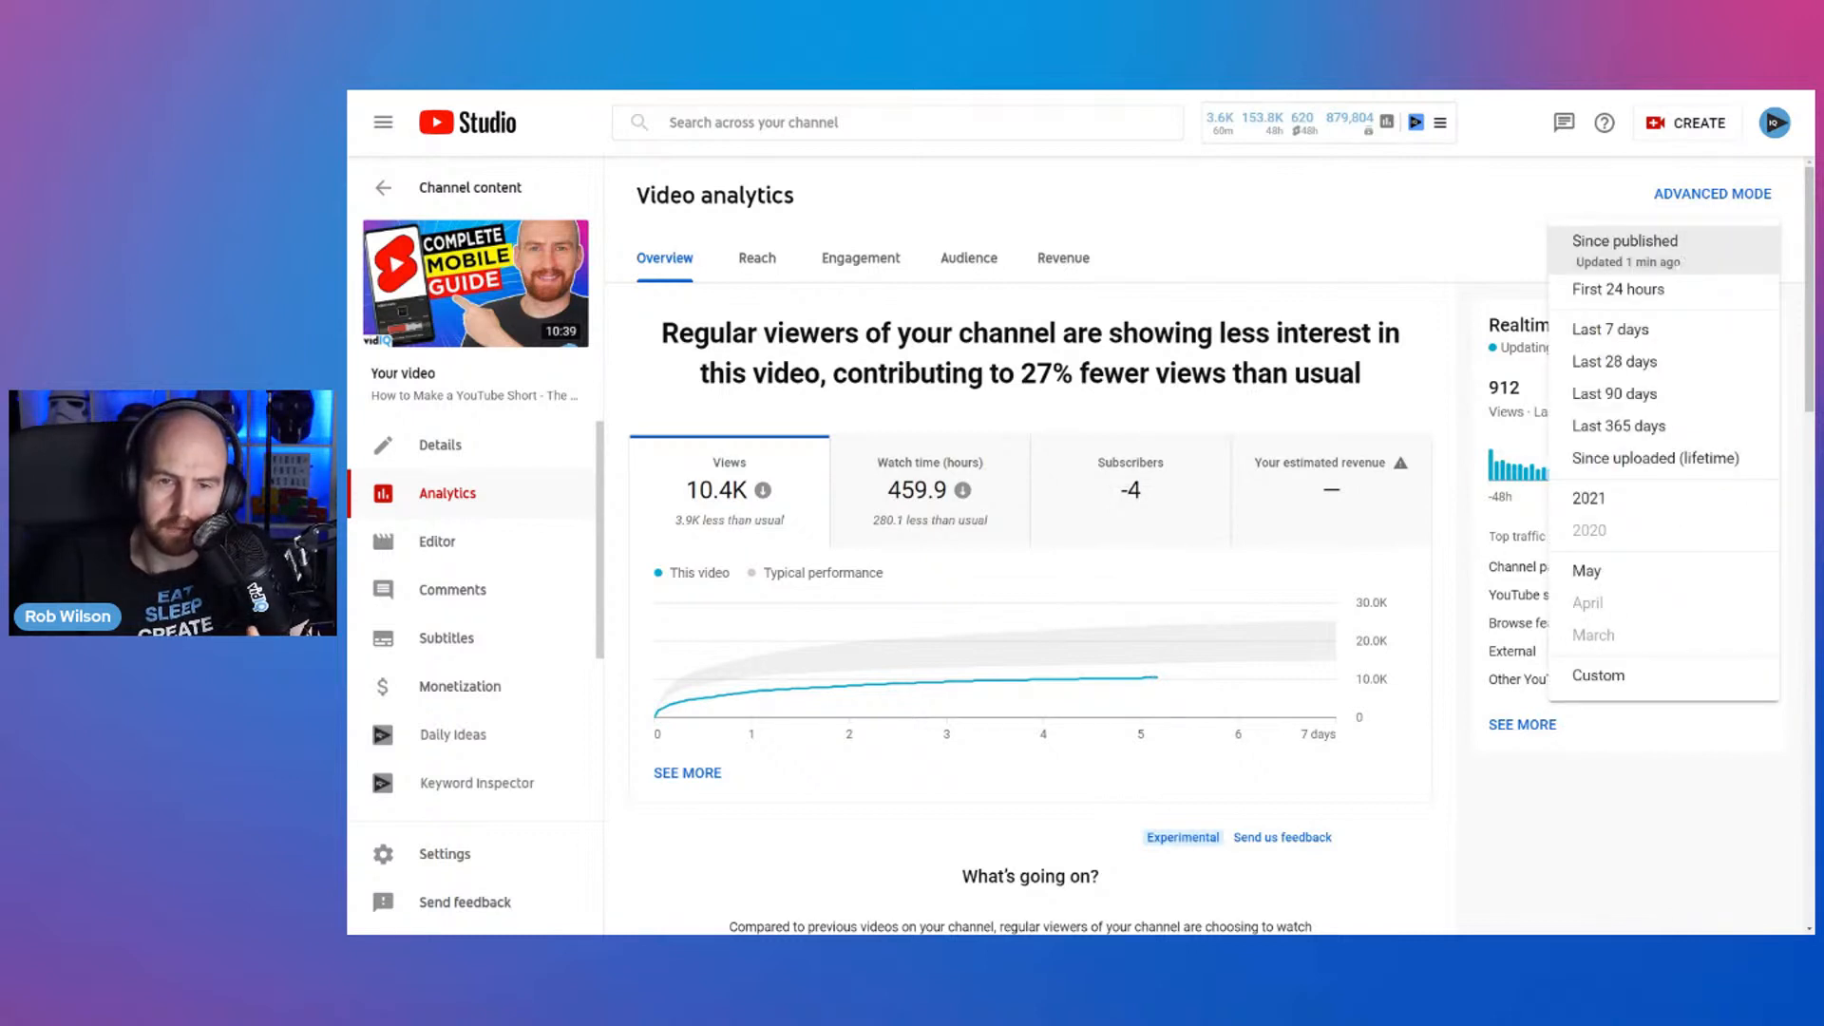
click(1658, 292)
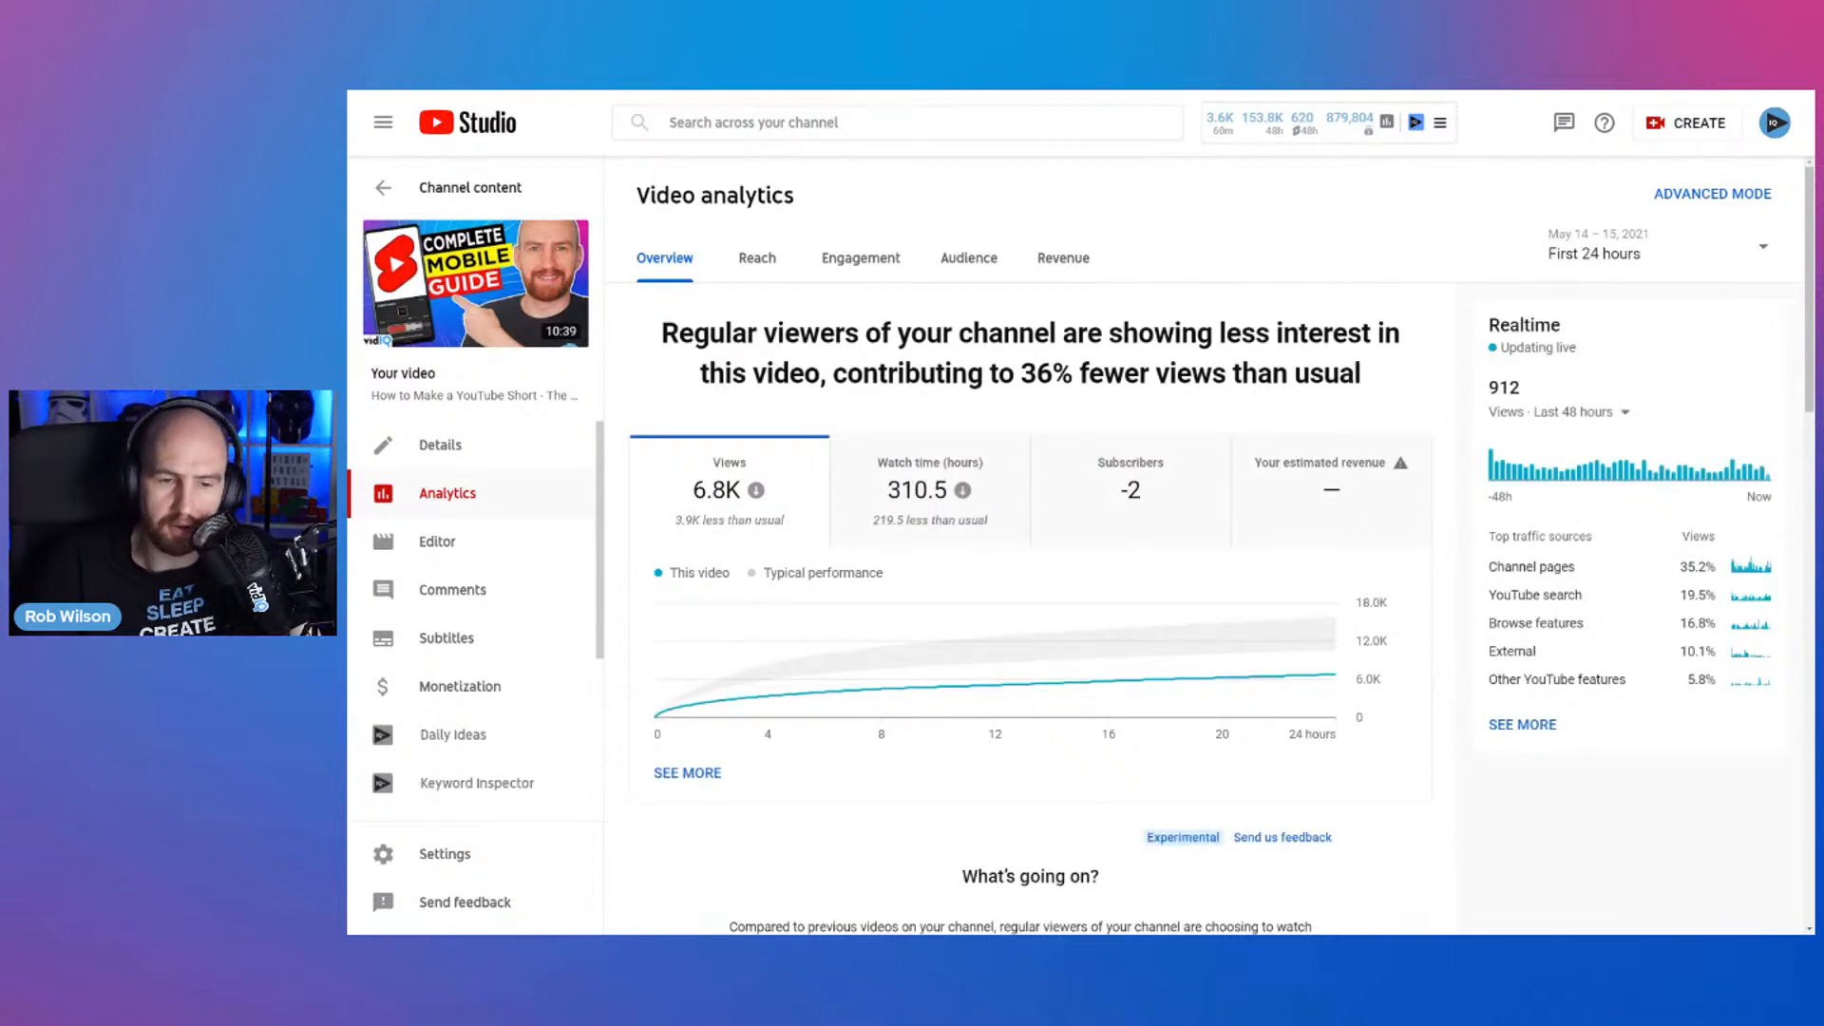
mouse_move(1334, 666)
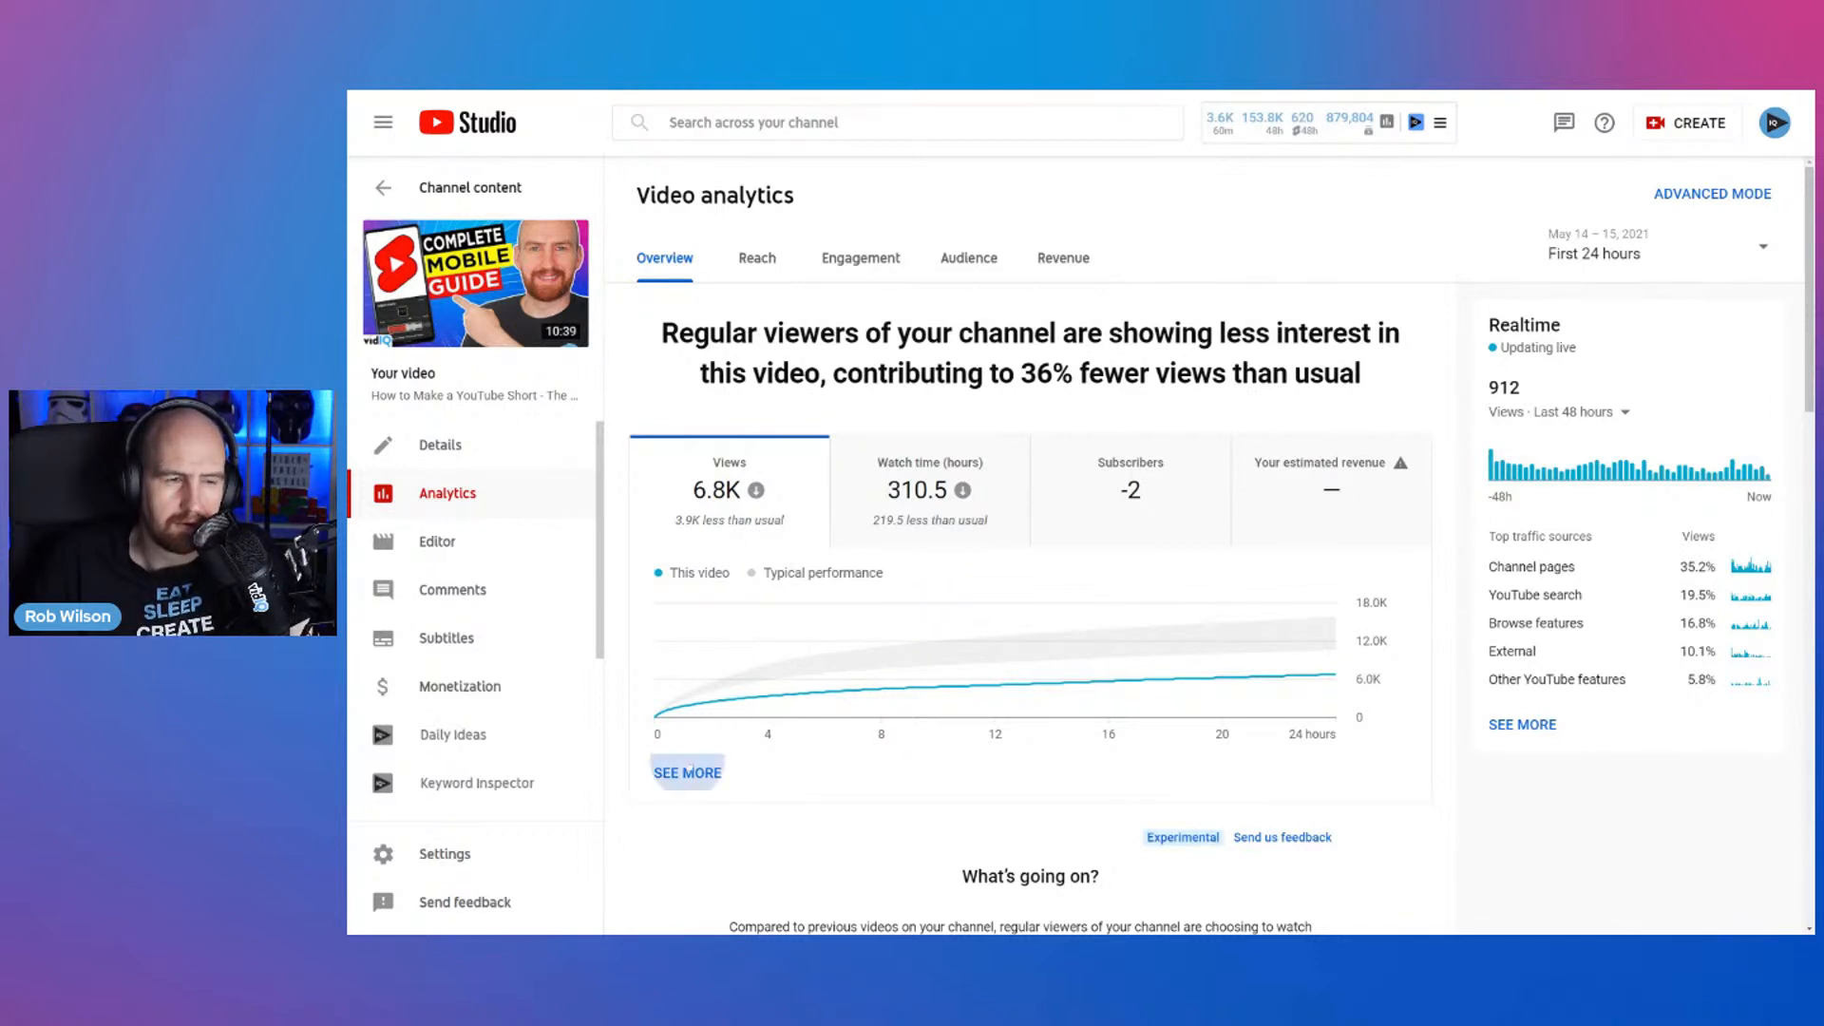
- Open the video's detailed report, search for comparison videos matching "make", and close the report
click(687, 773)
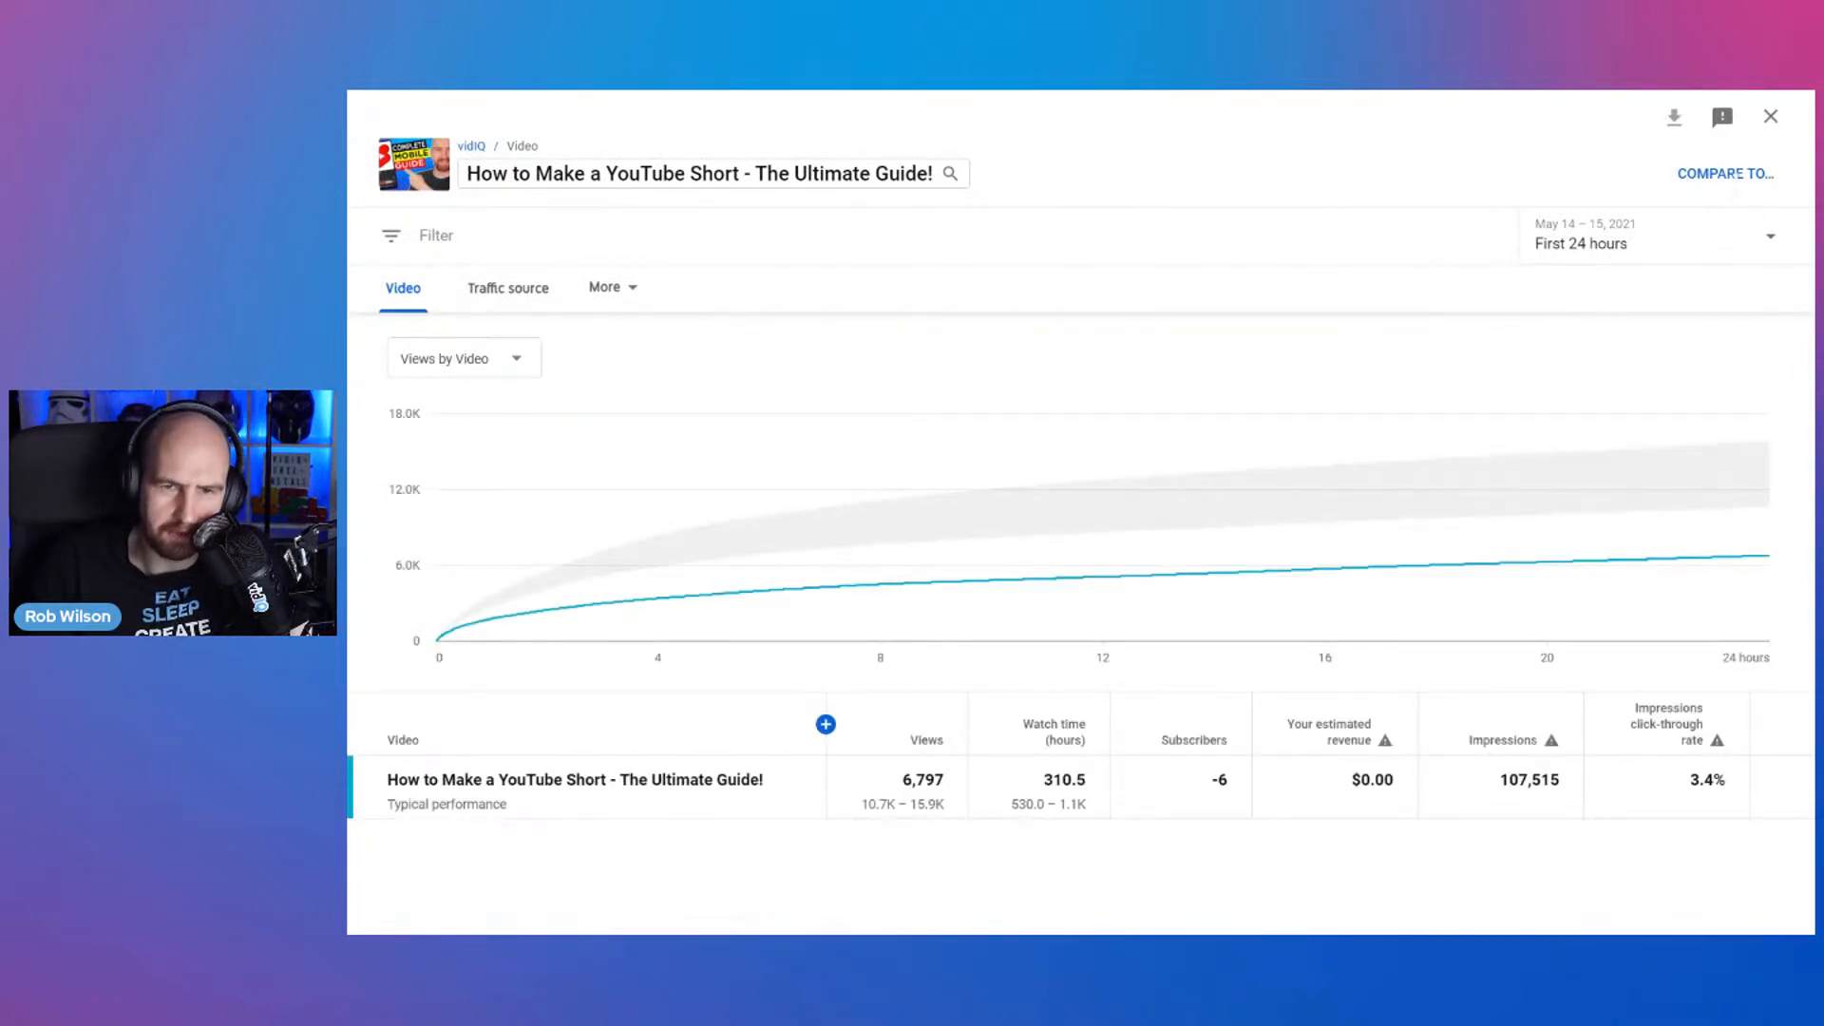
click(1725, 173)
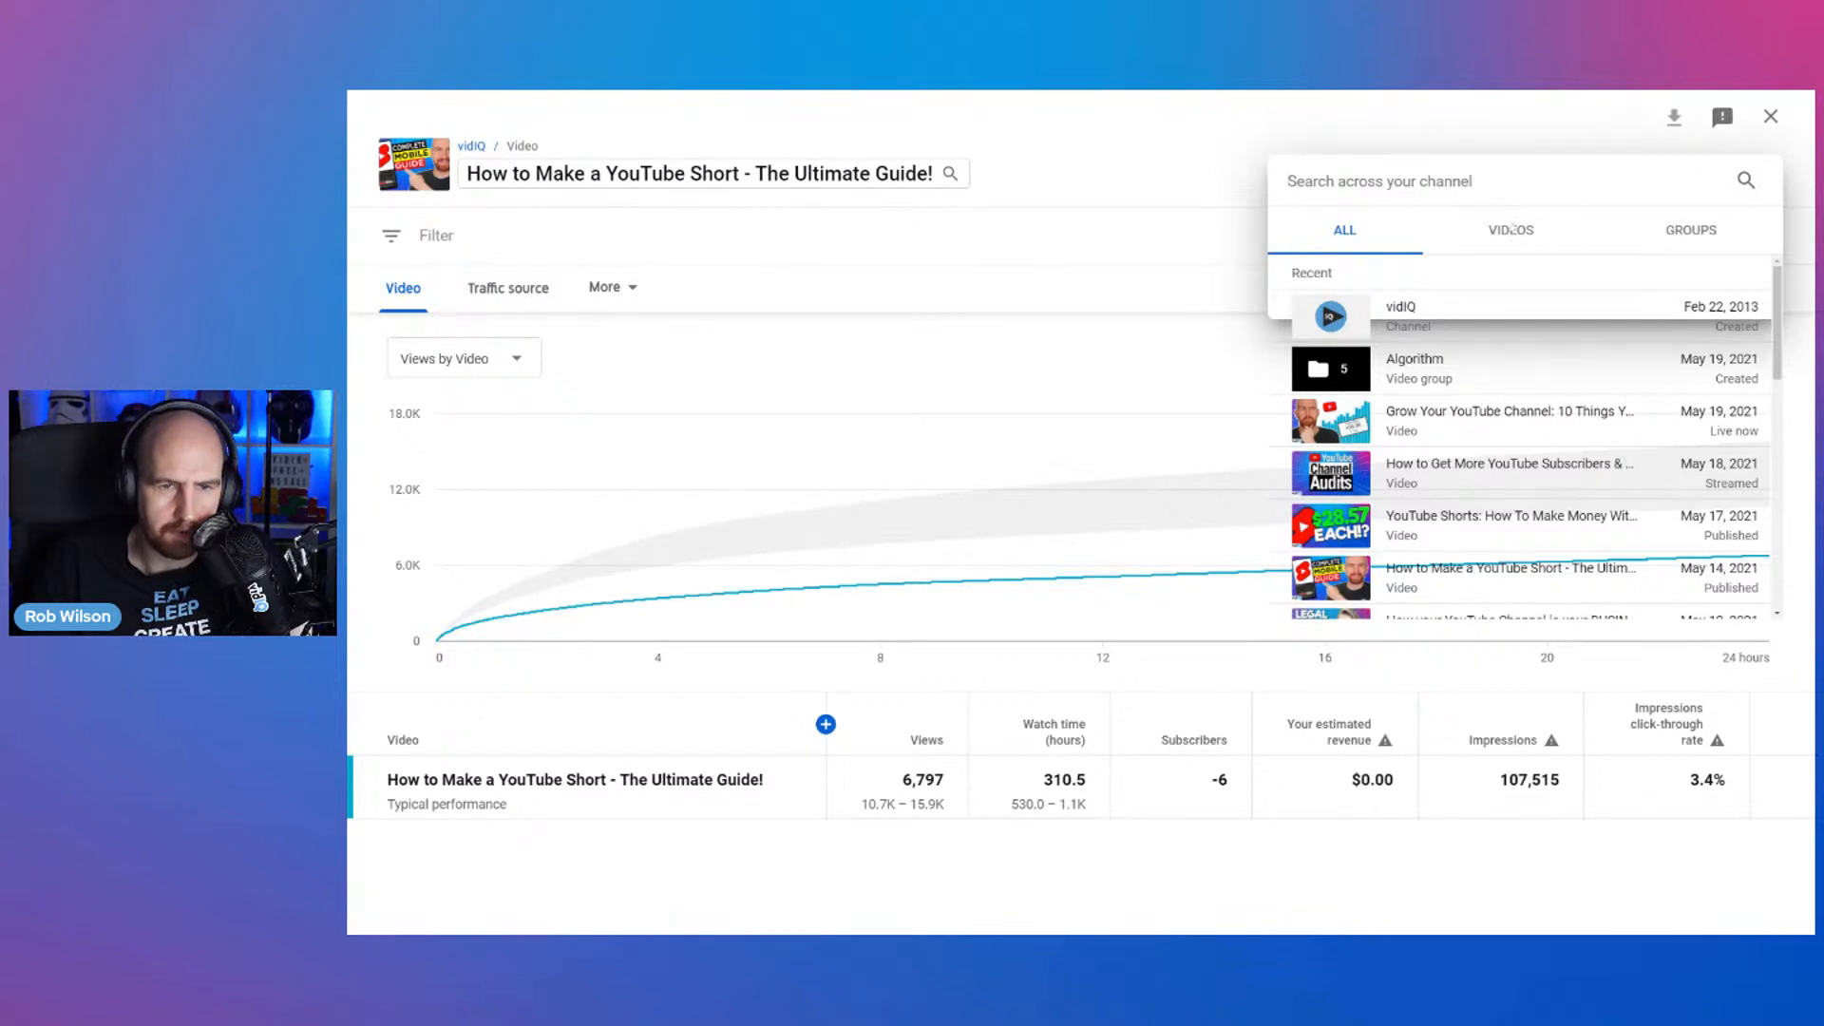
click(1513, 229)
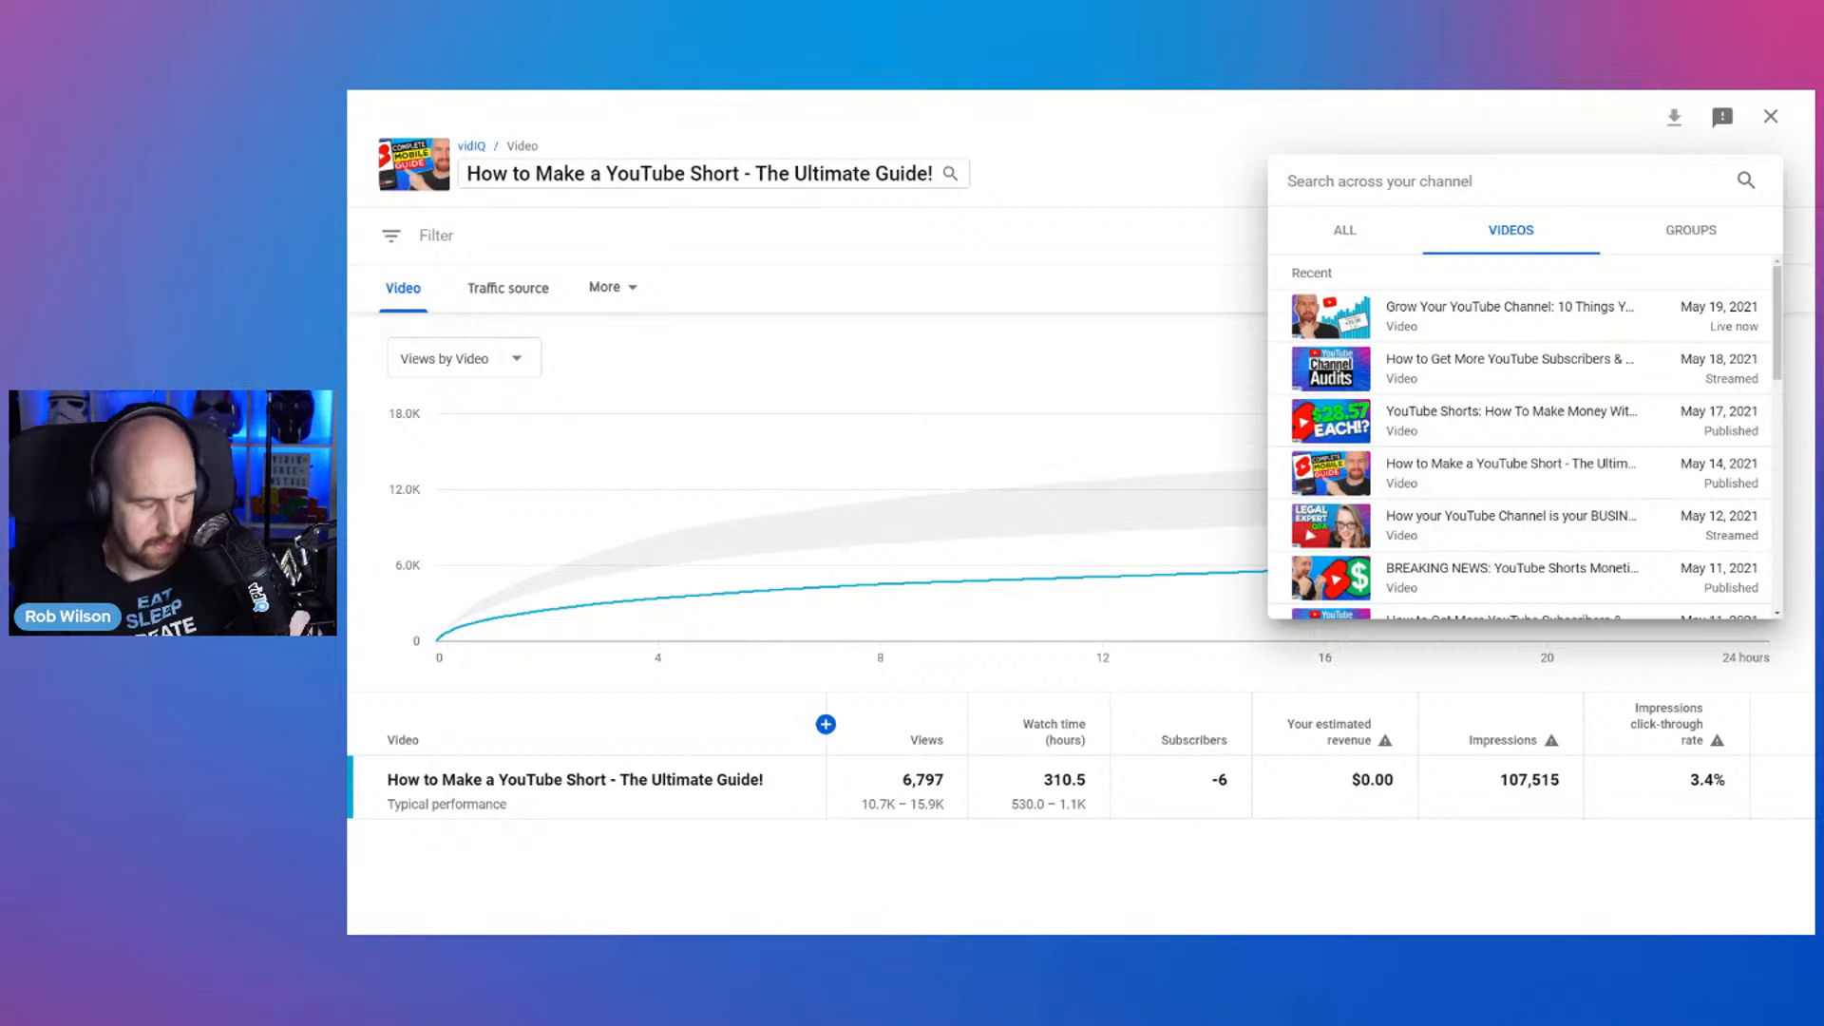
text(make)
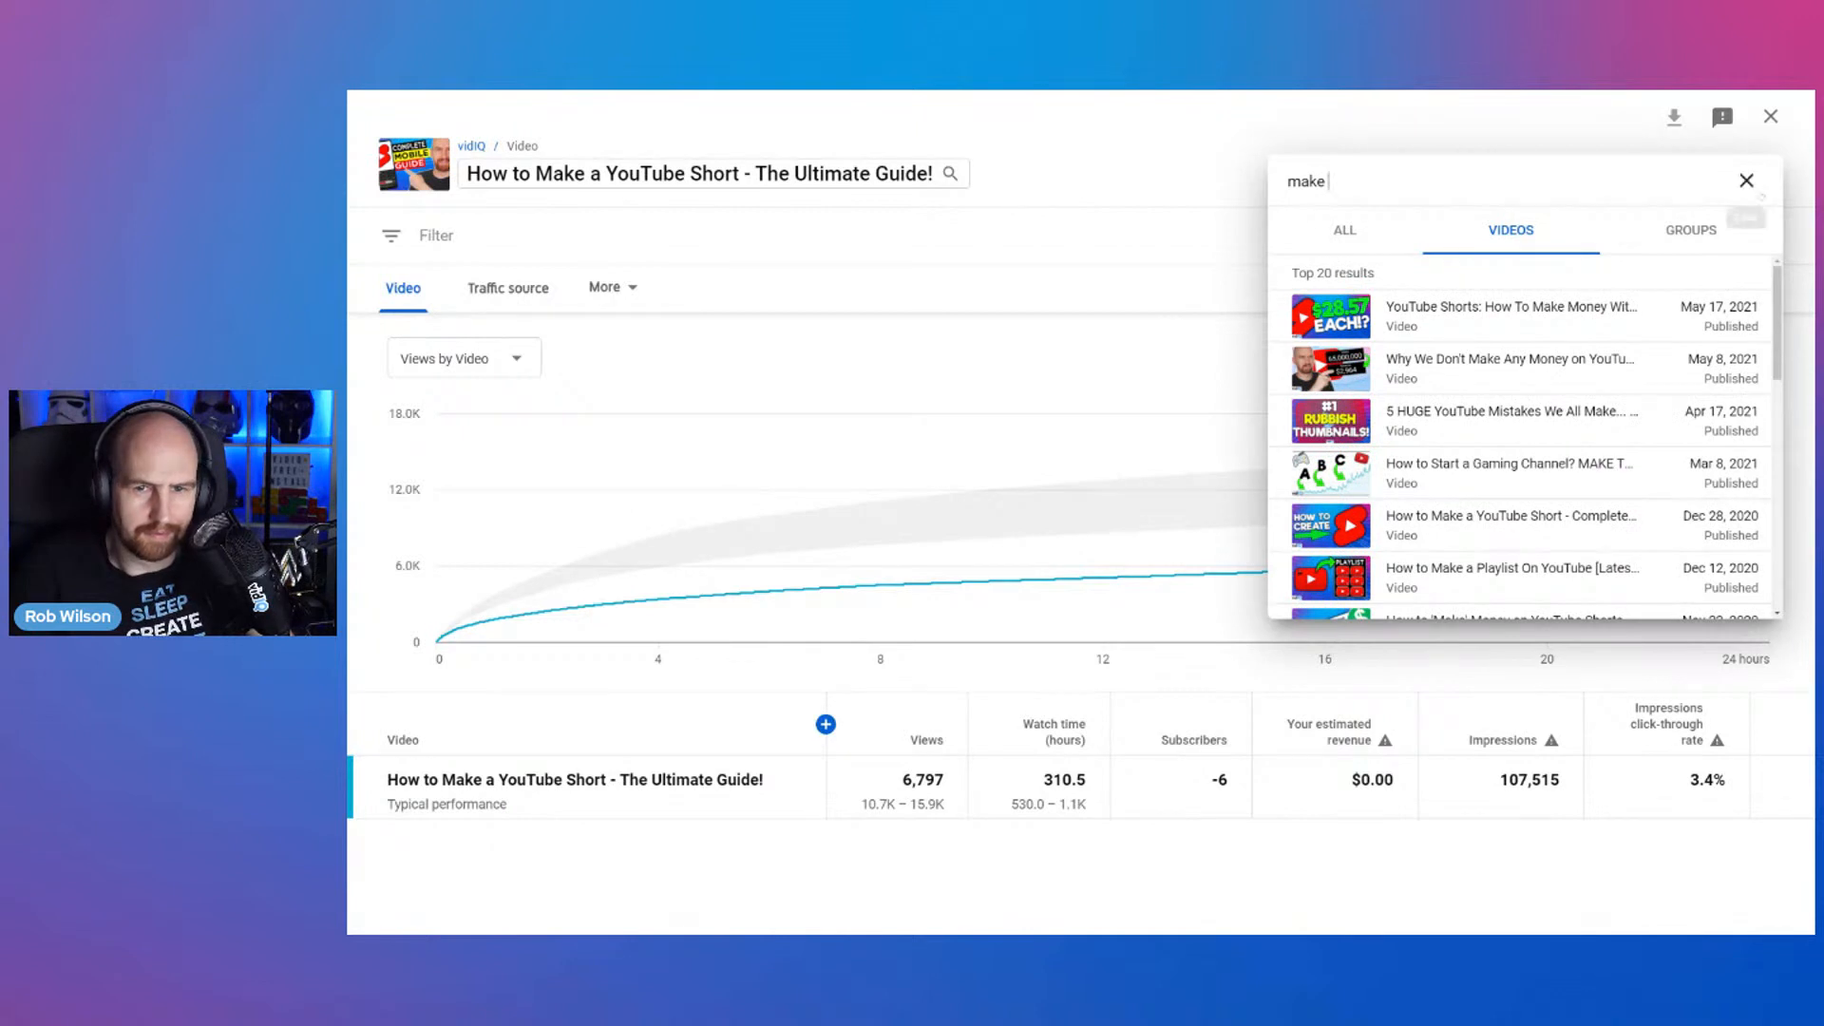
click(1747, 181)
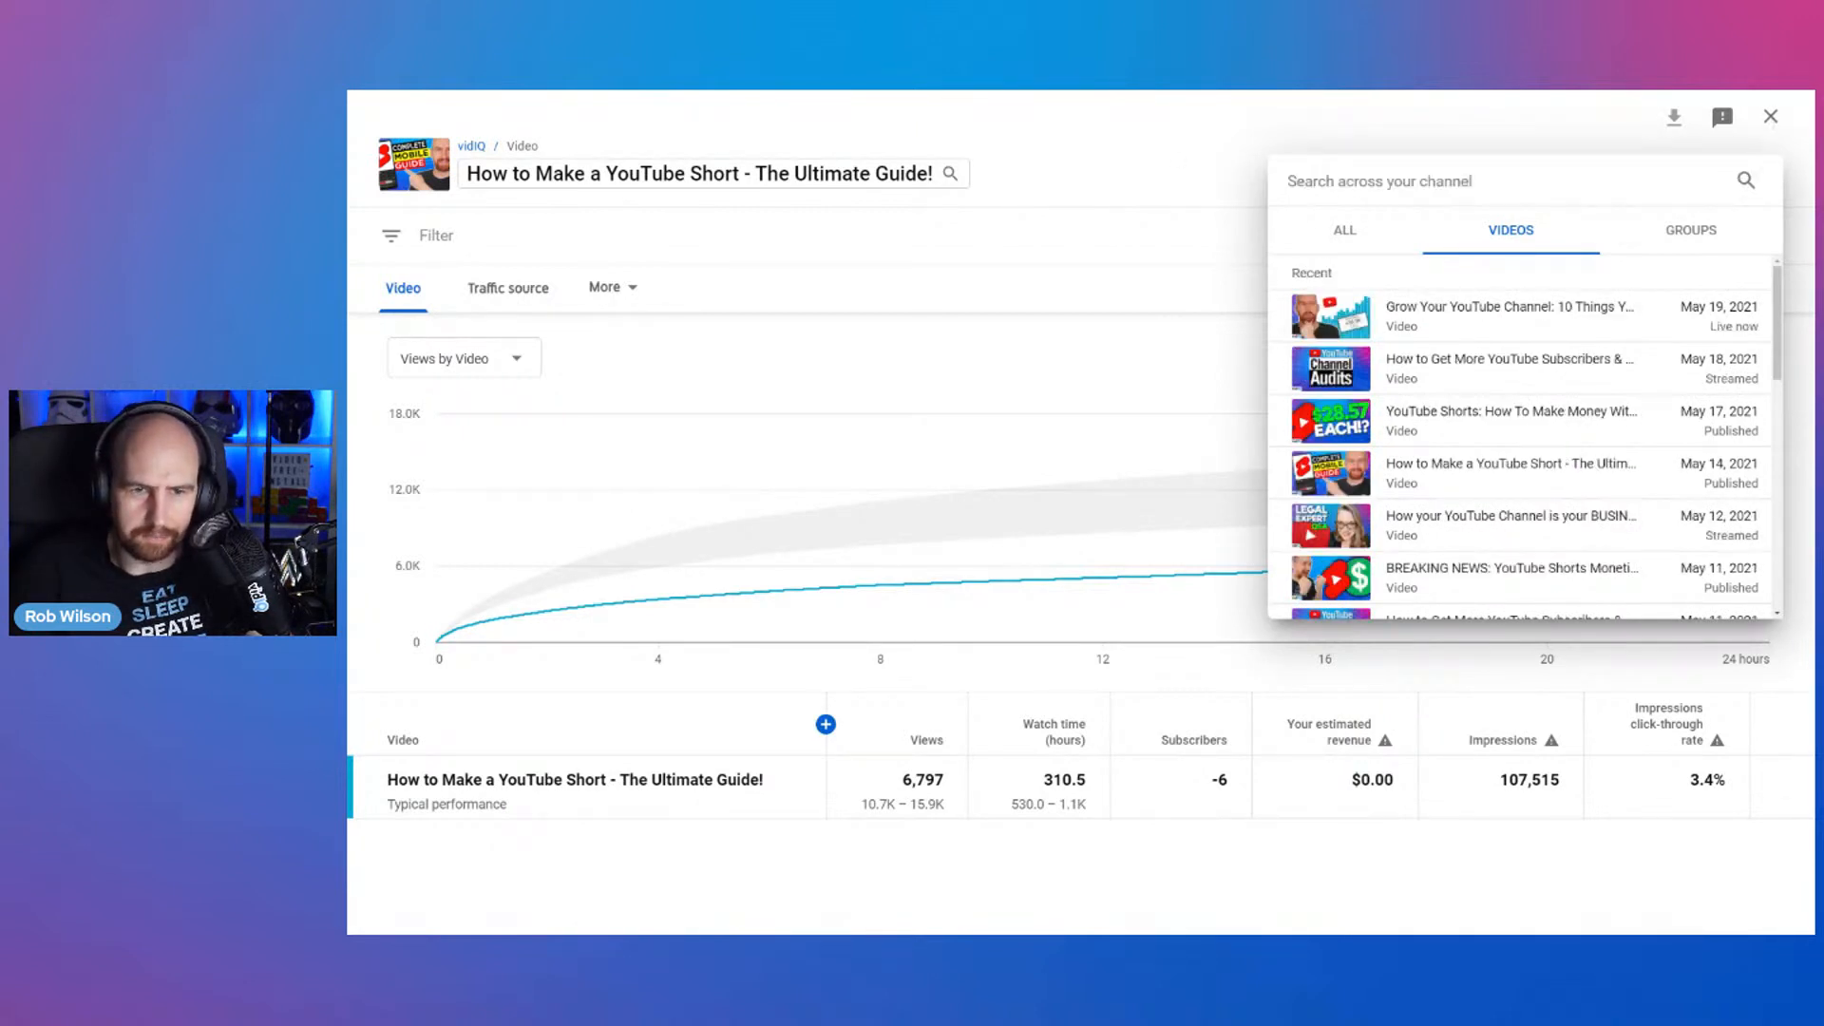
click(1771, 115)
click(1771, 116)
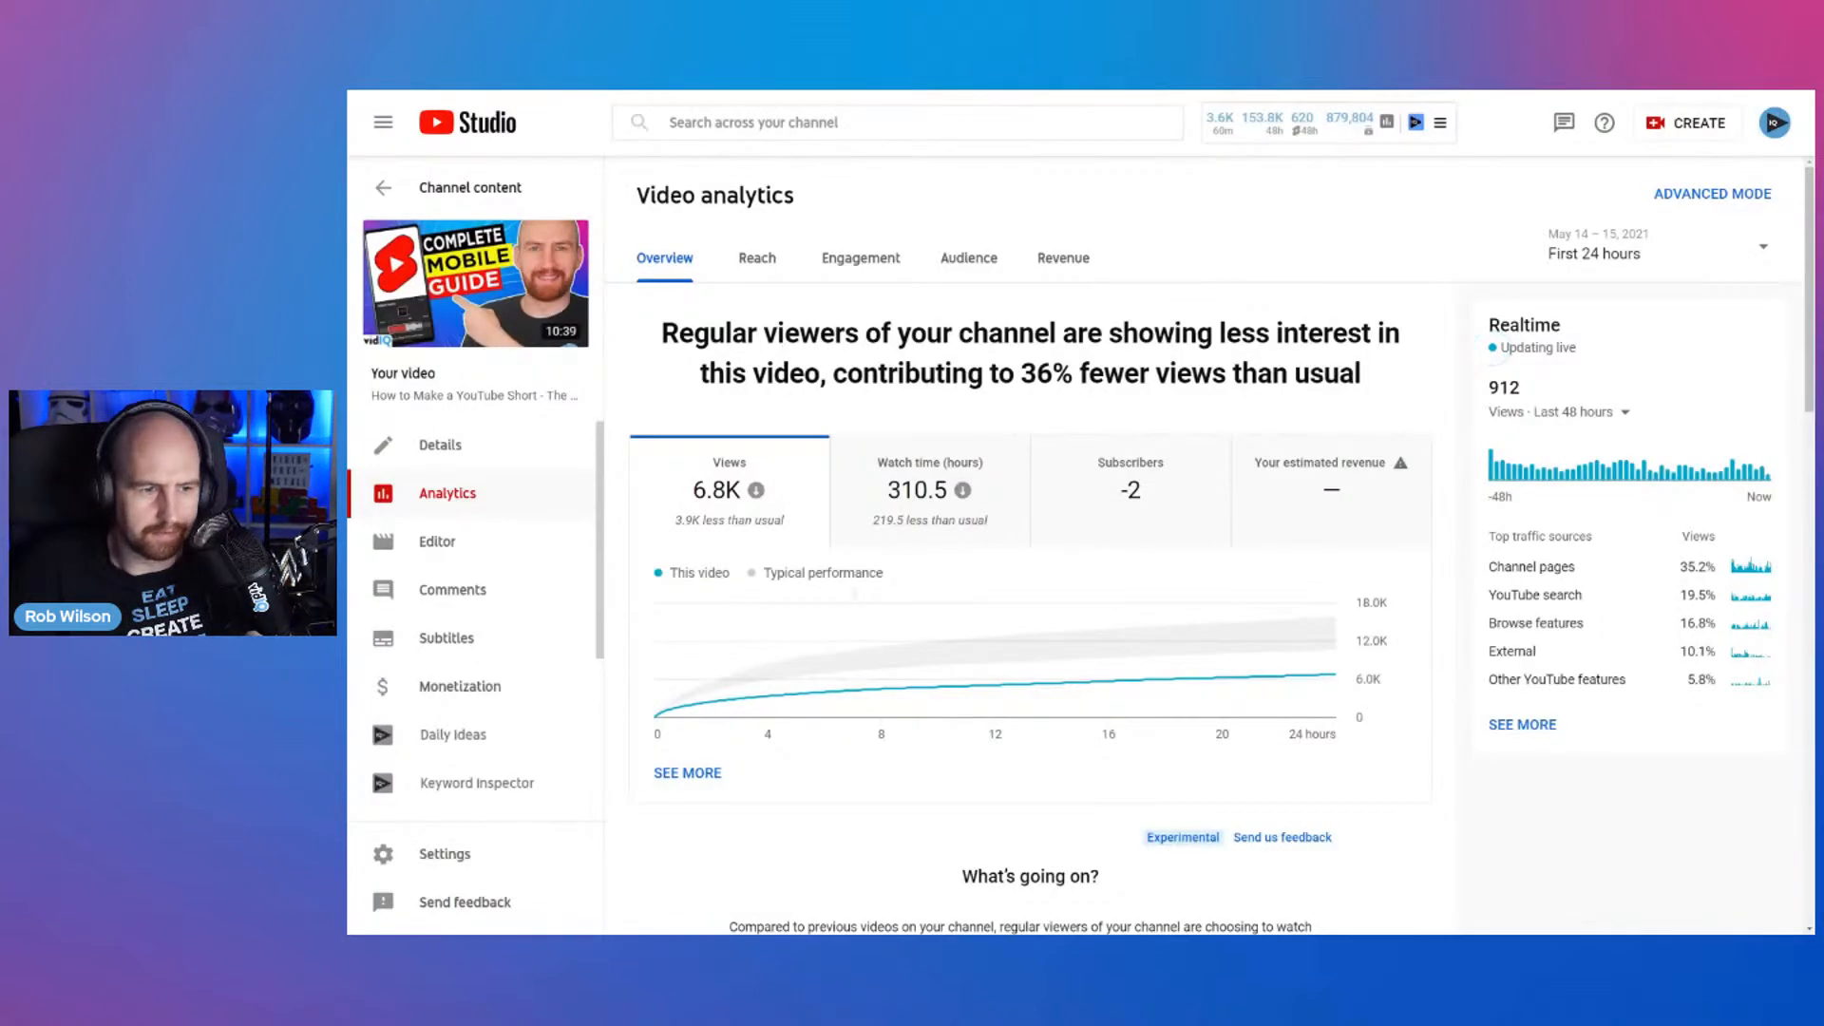
- Reopen the Ultimate Guide video's analytics from the content list and set its detailed report to the first 24 hours
mouse_move(729, 680)
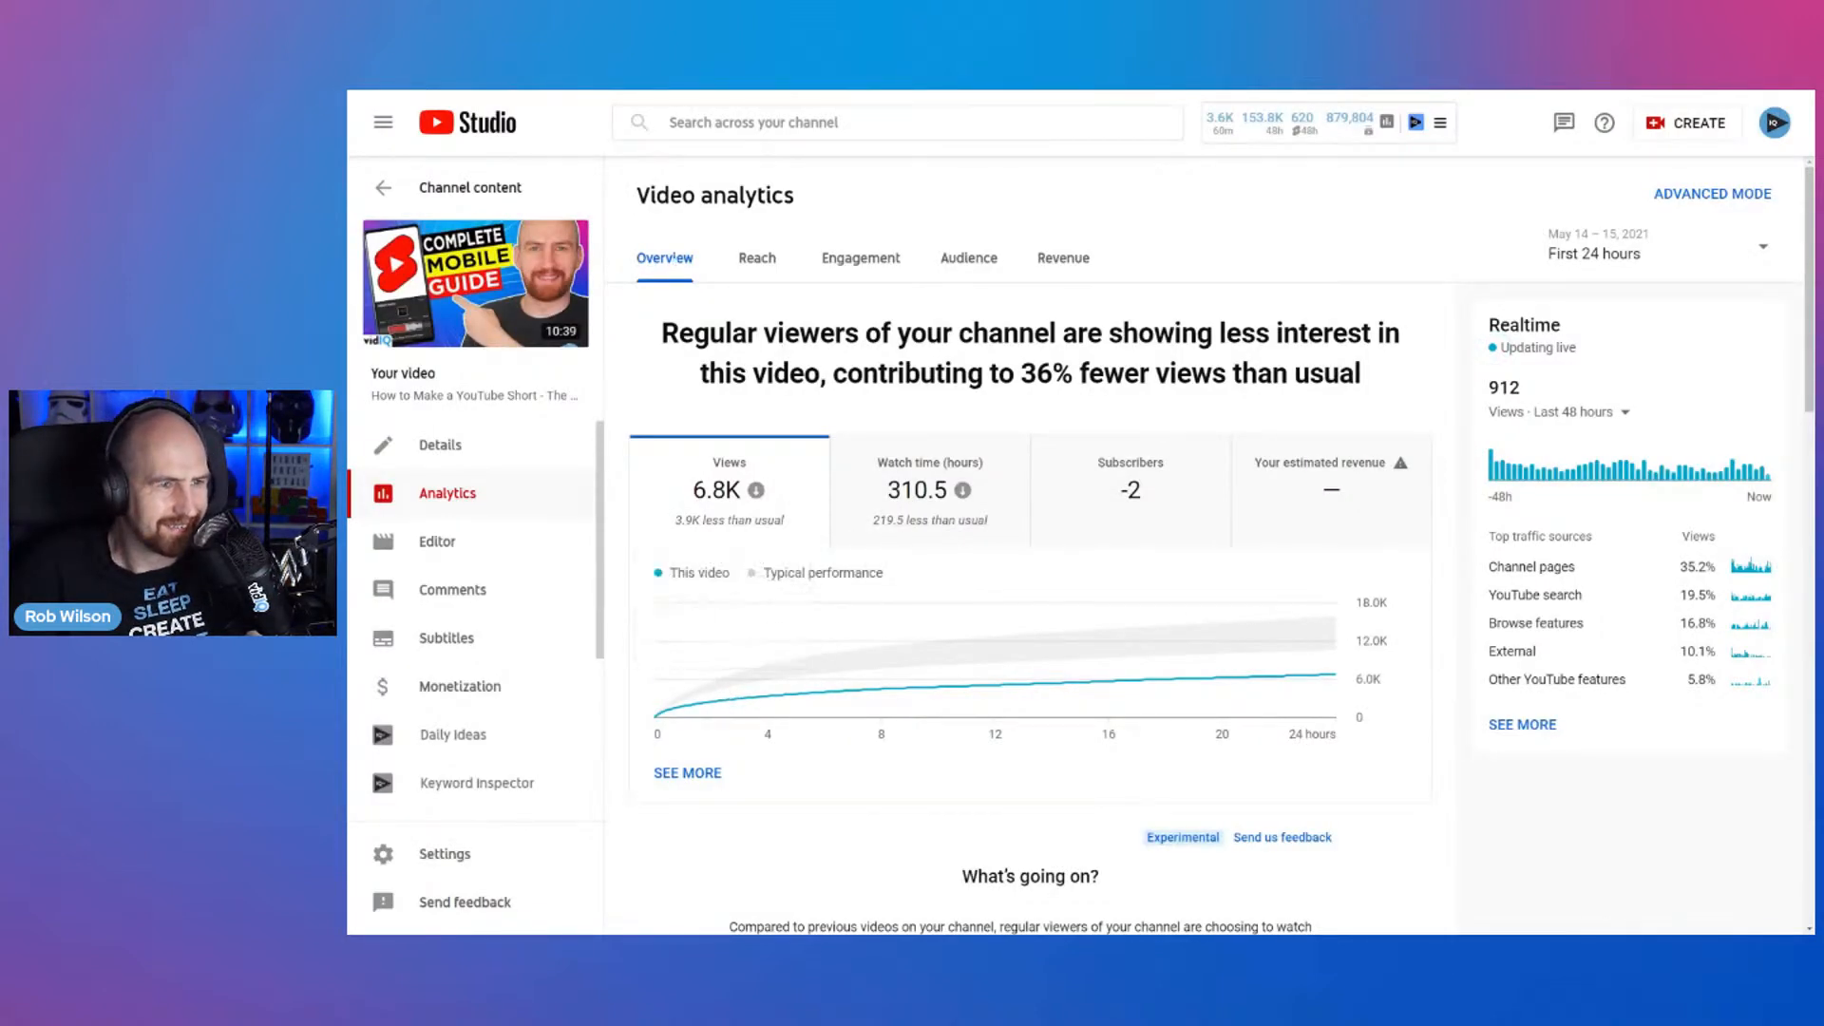
mouse_move(572, 346)
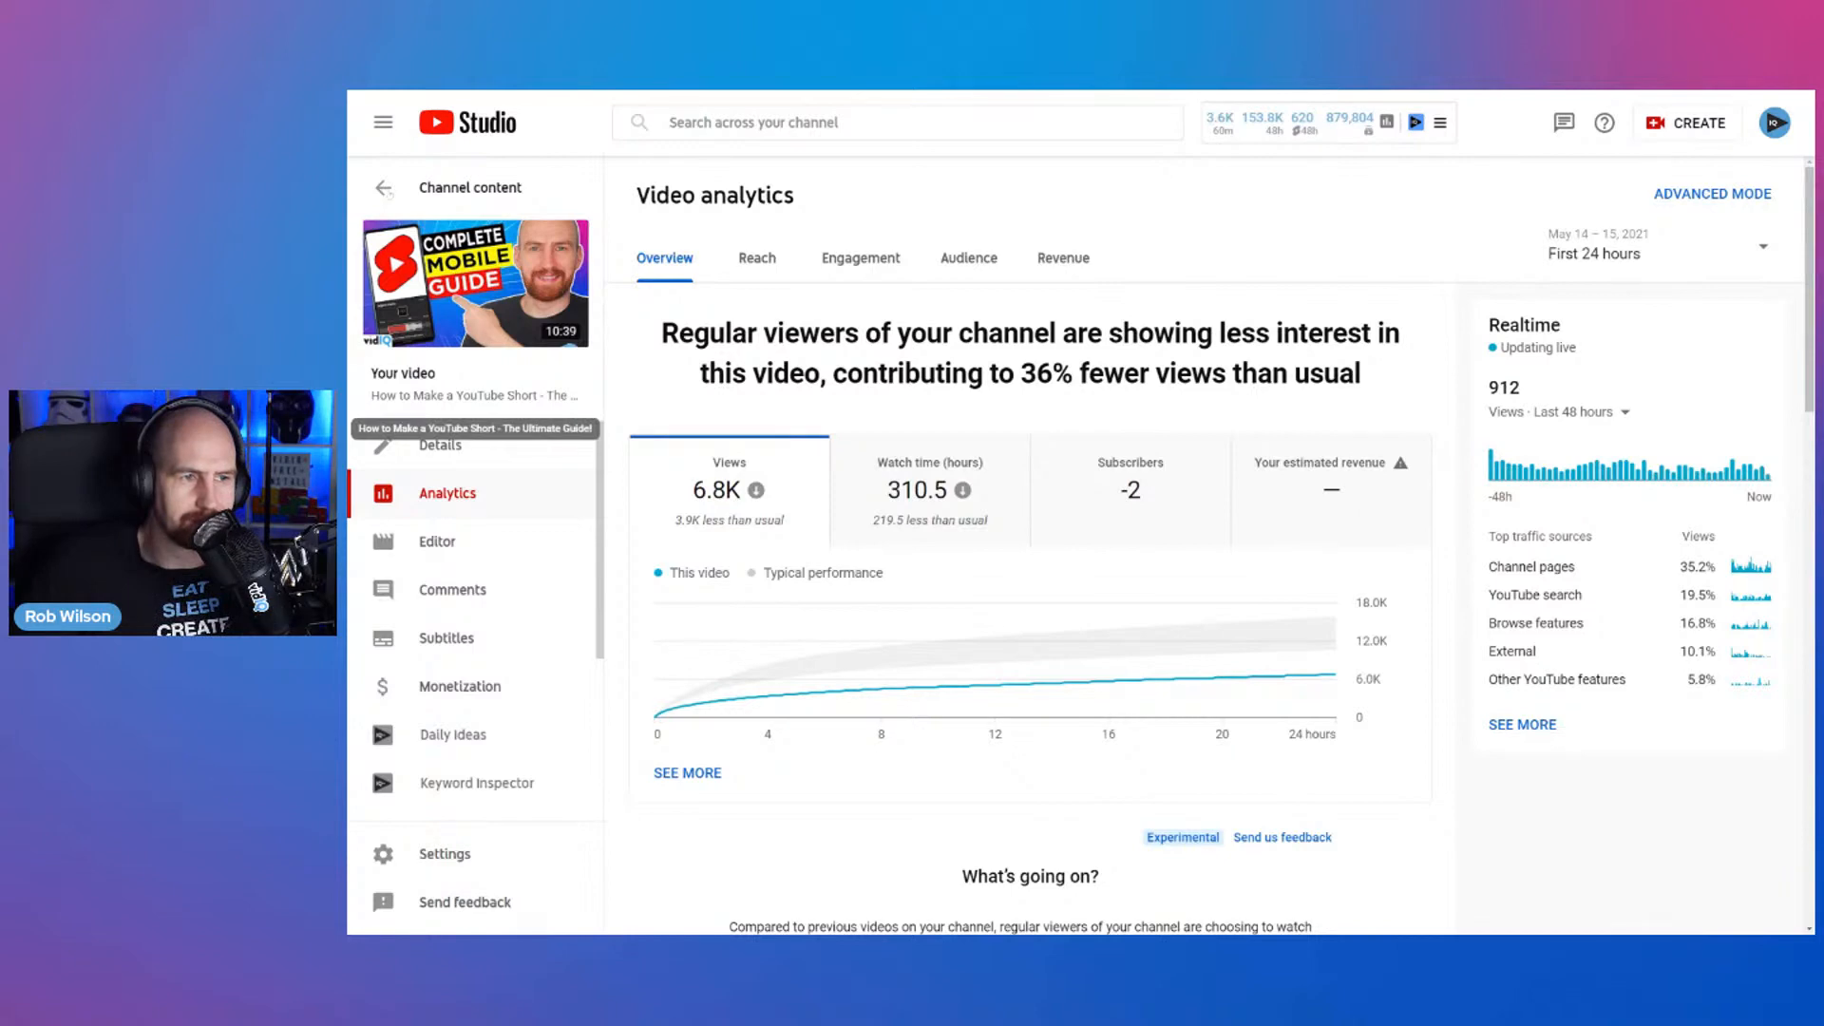
click(384, 189)
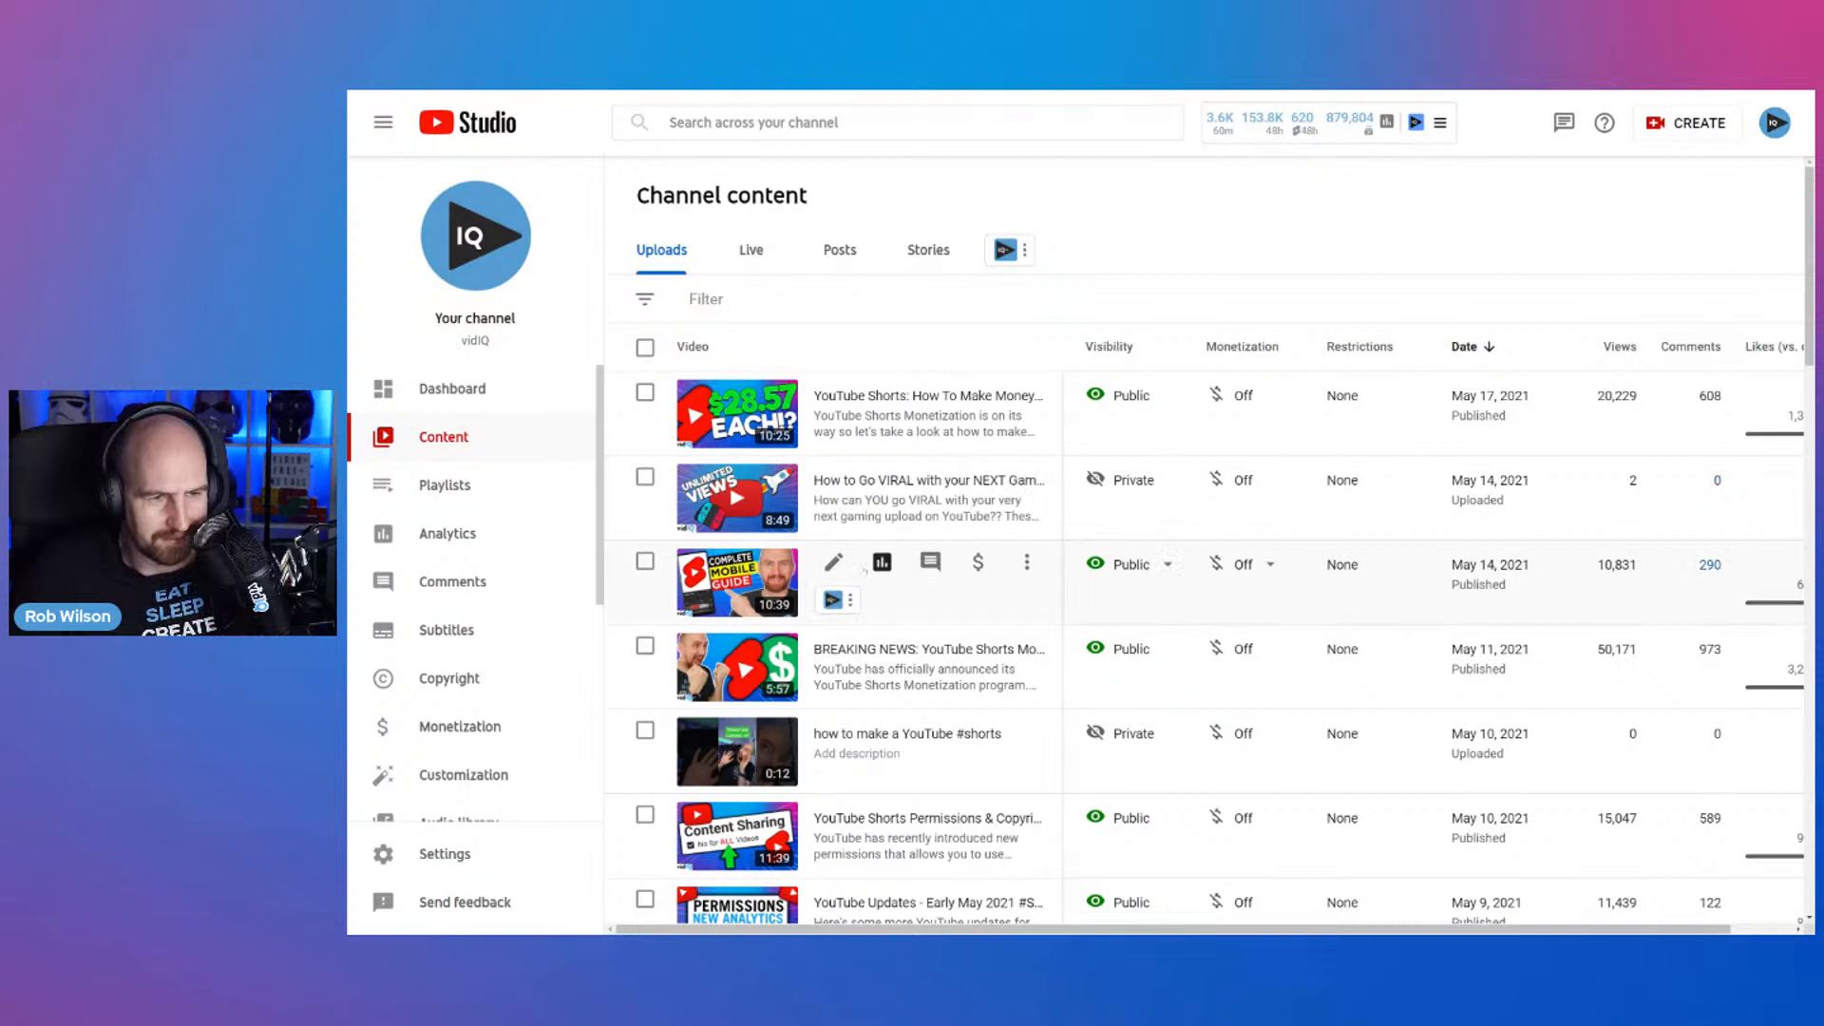
click(882, 561)
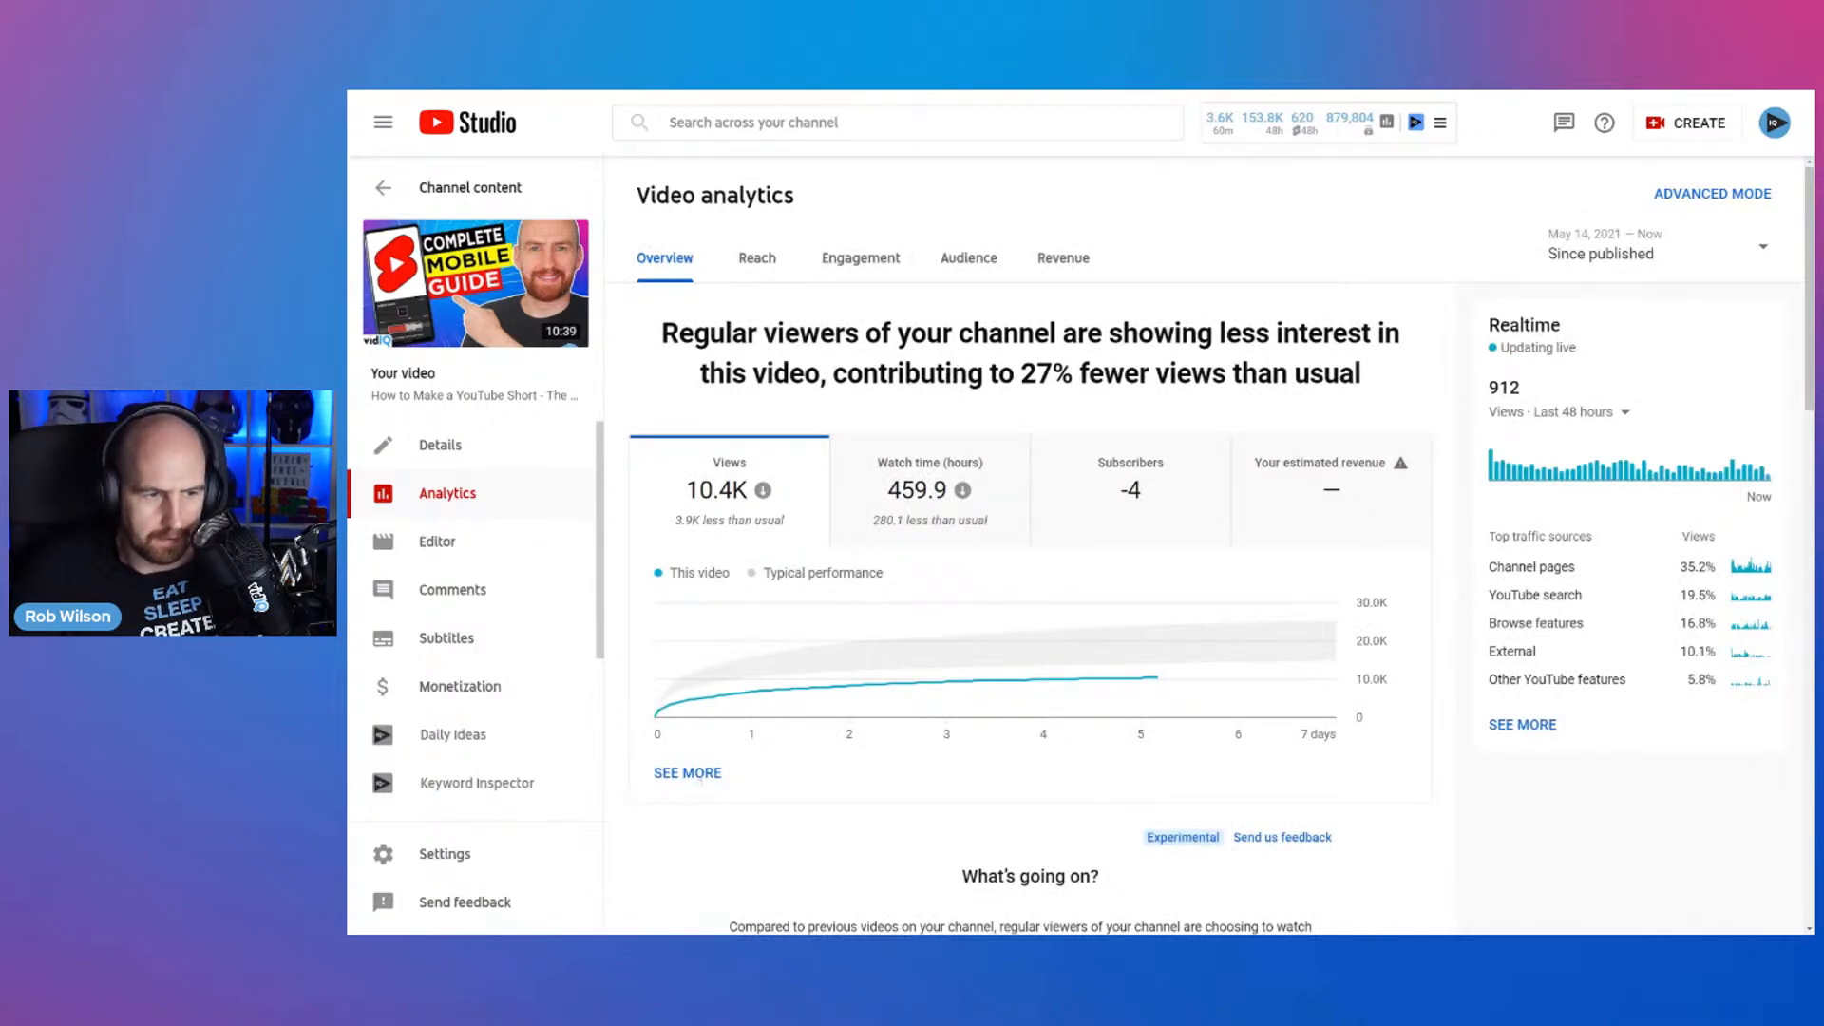
click(693, 772)
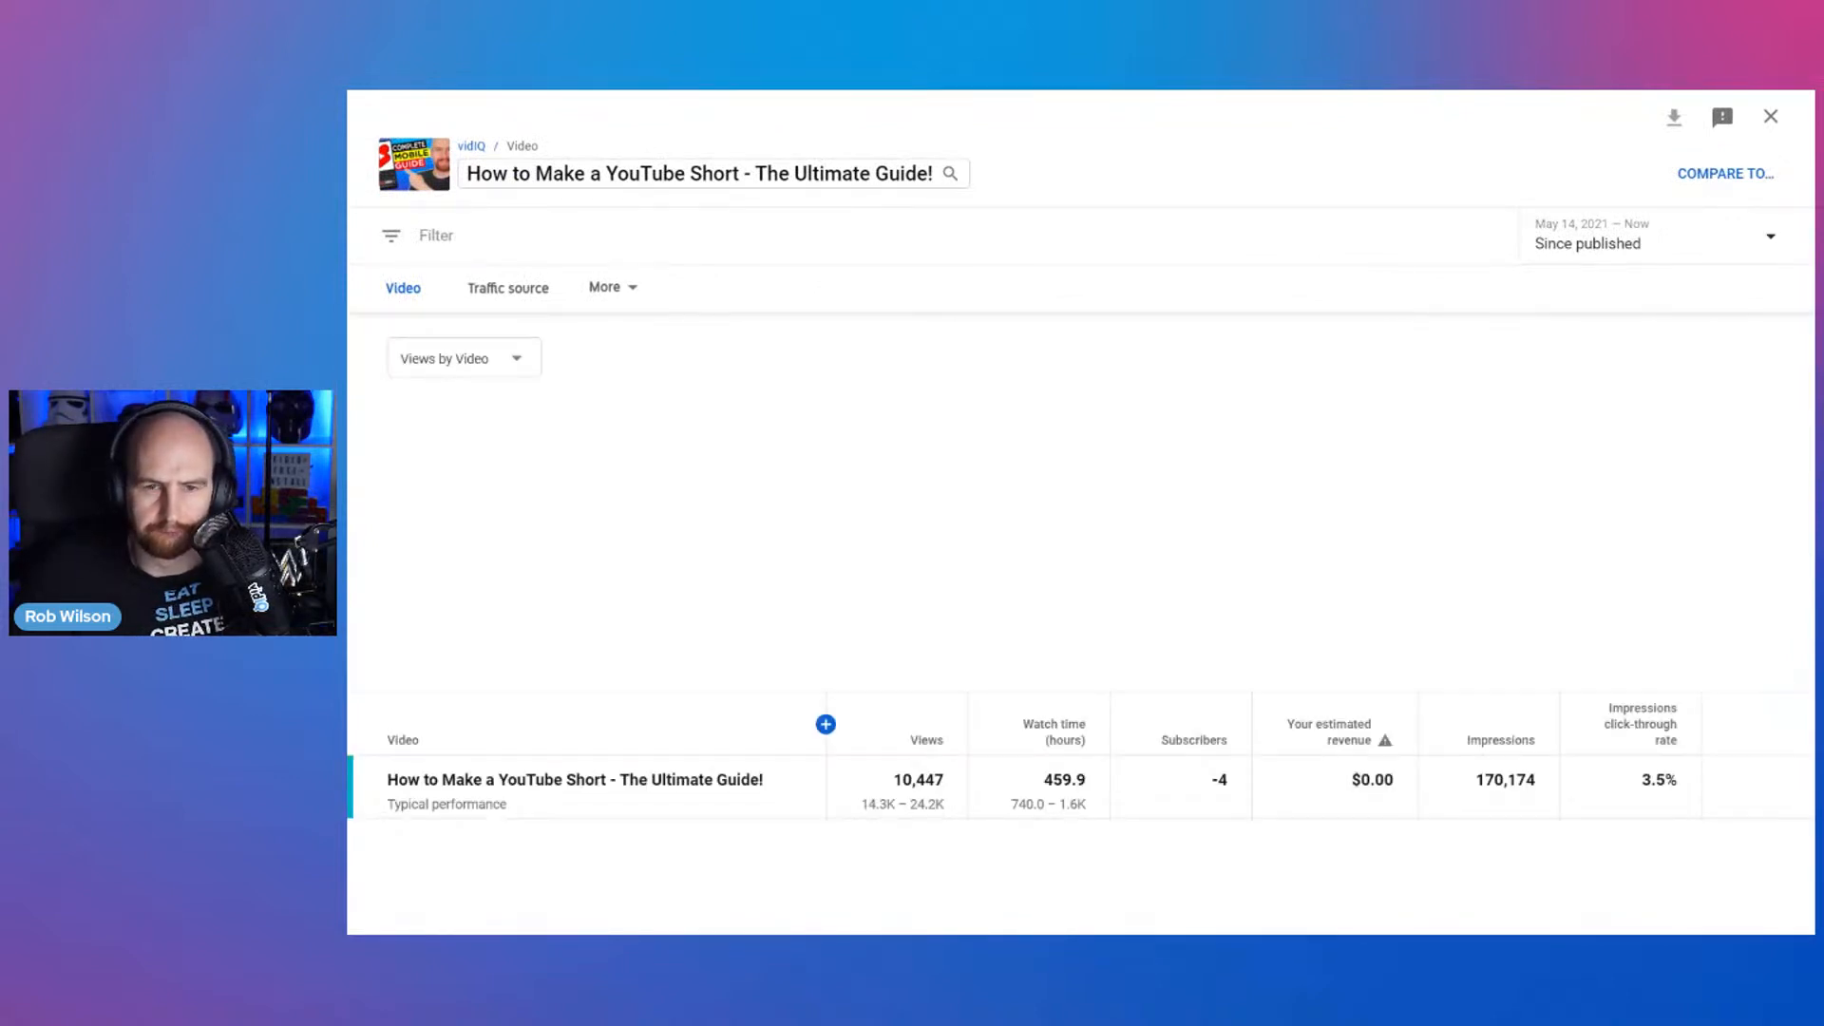
click(1771, 239)
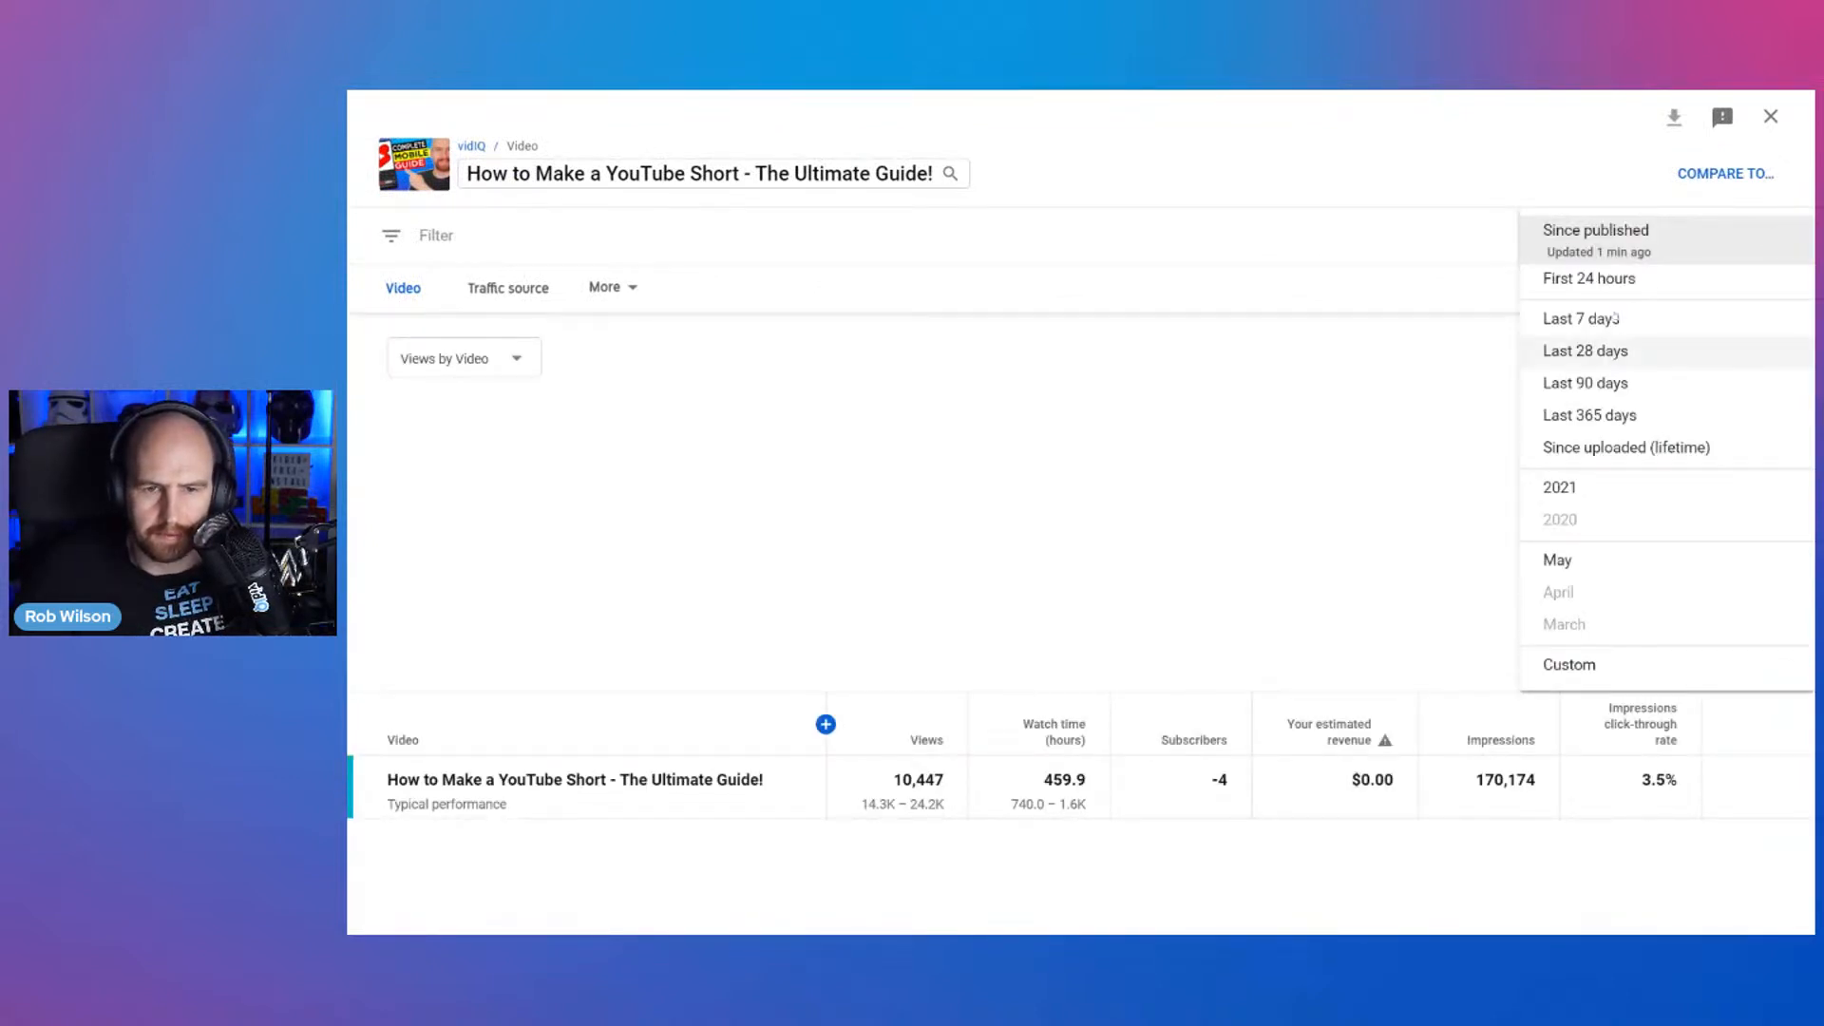
click(1619, 279)
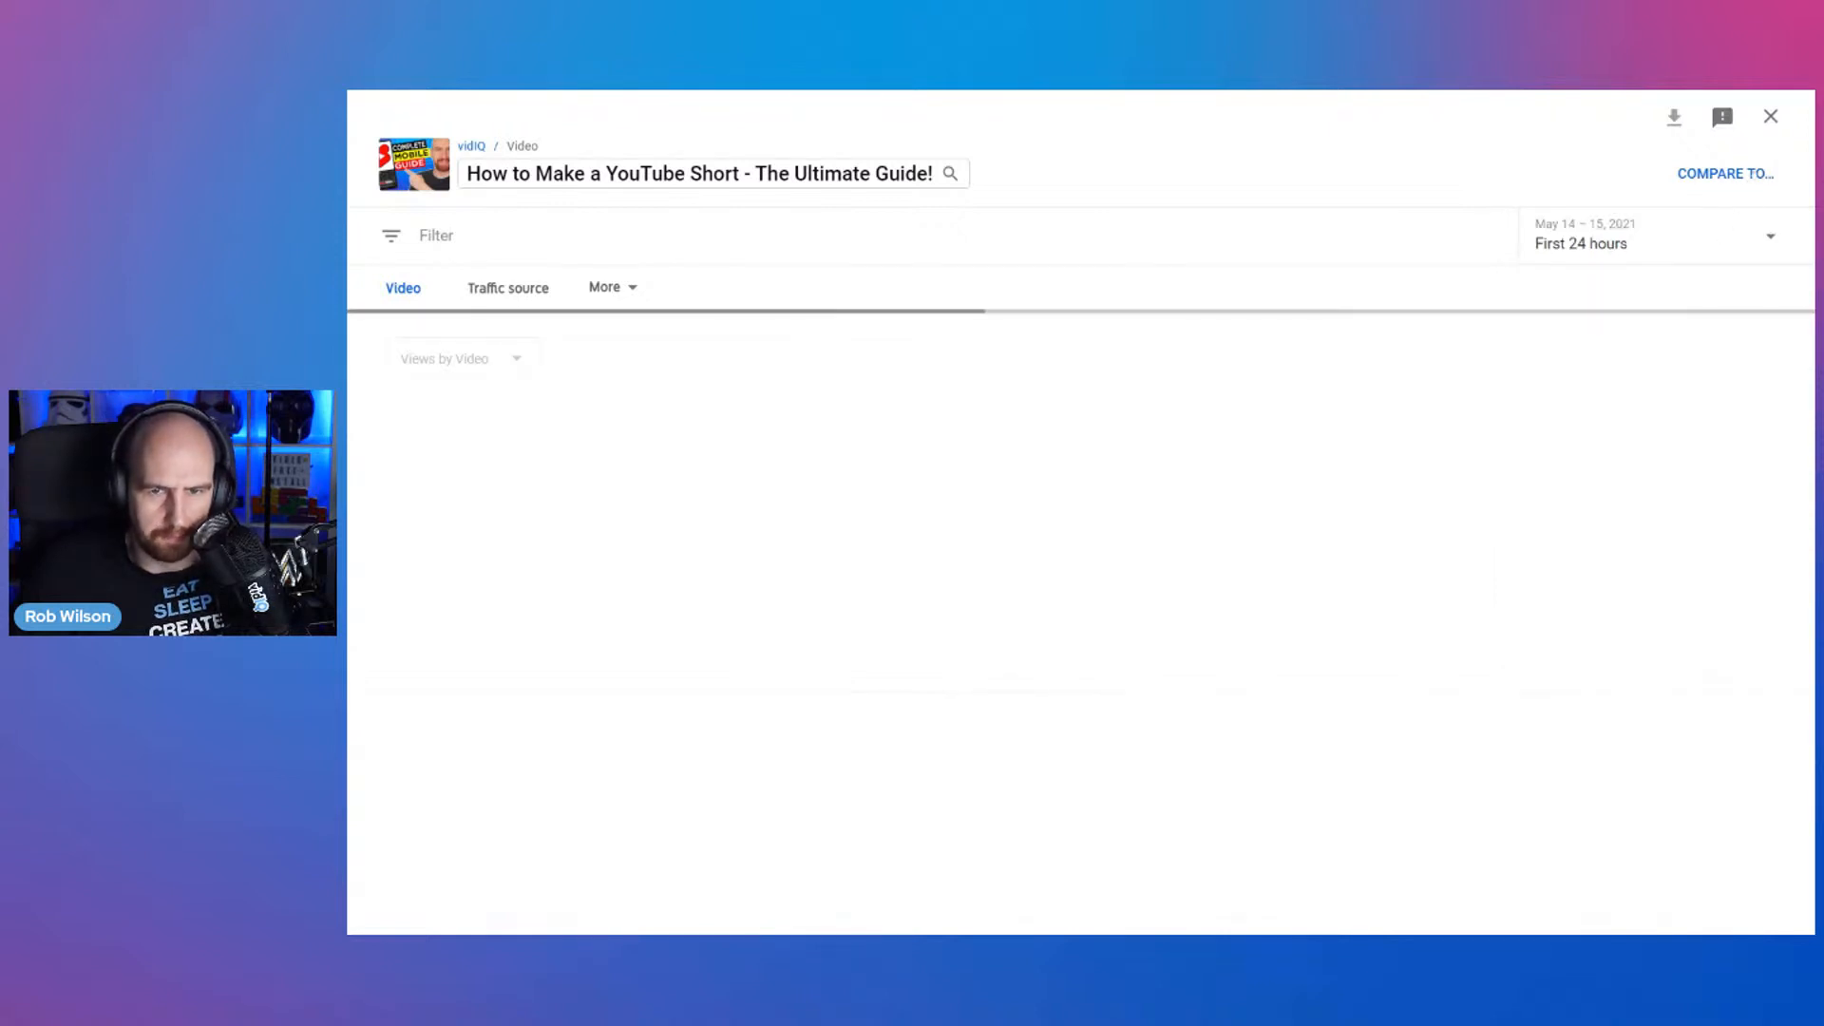
- Search for a video to compare with using "make a short", limiting the results to videos
click(1725, 173)
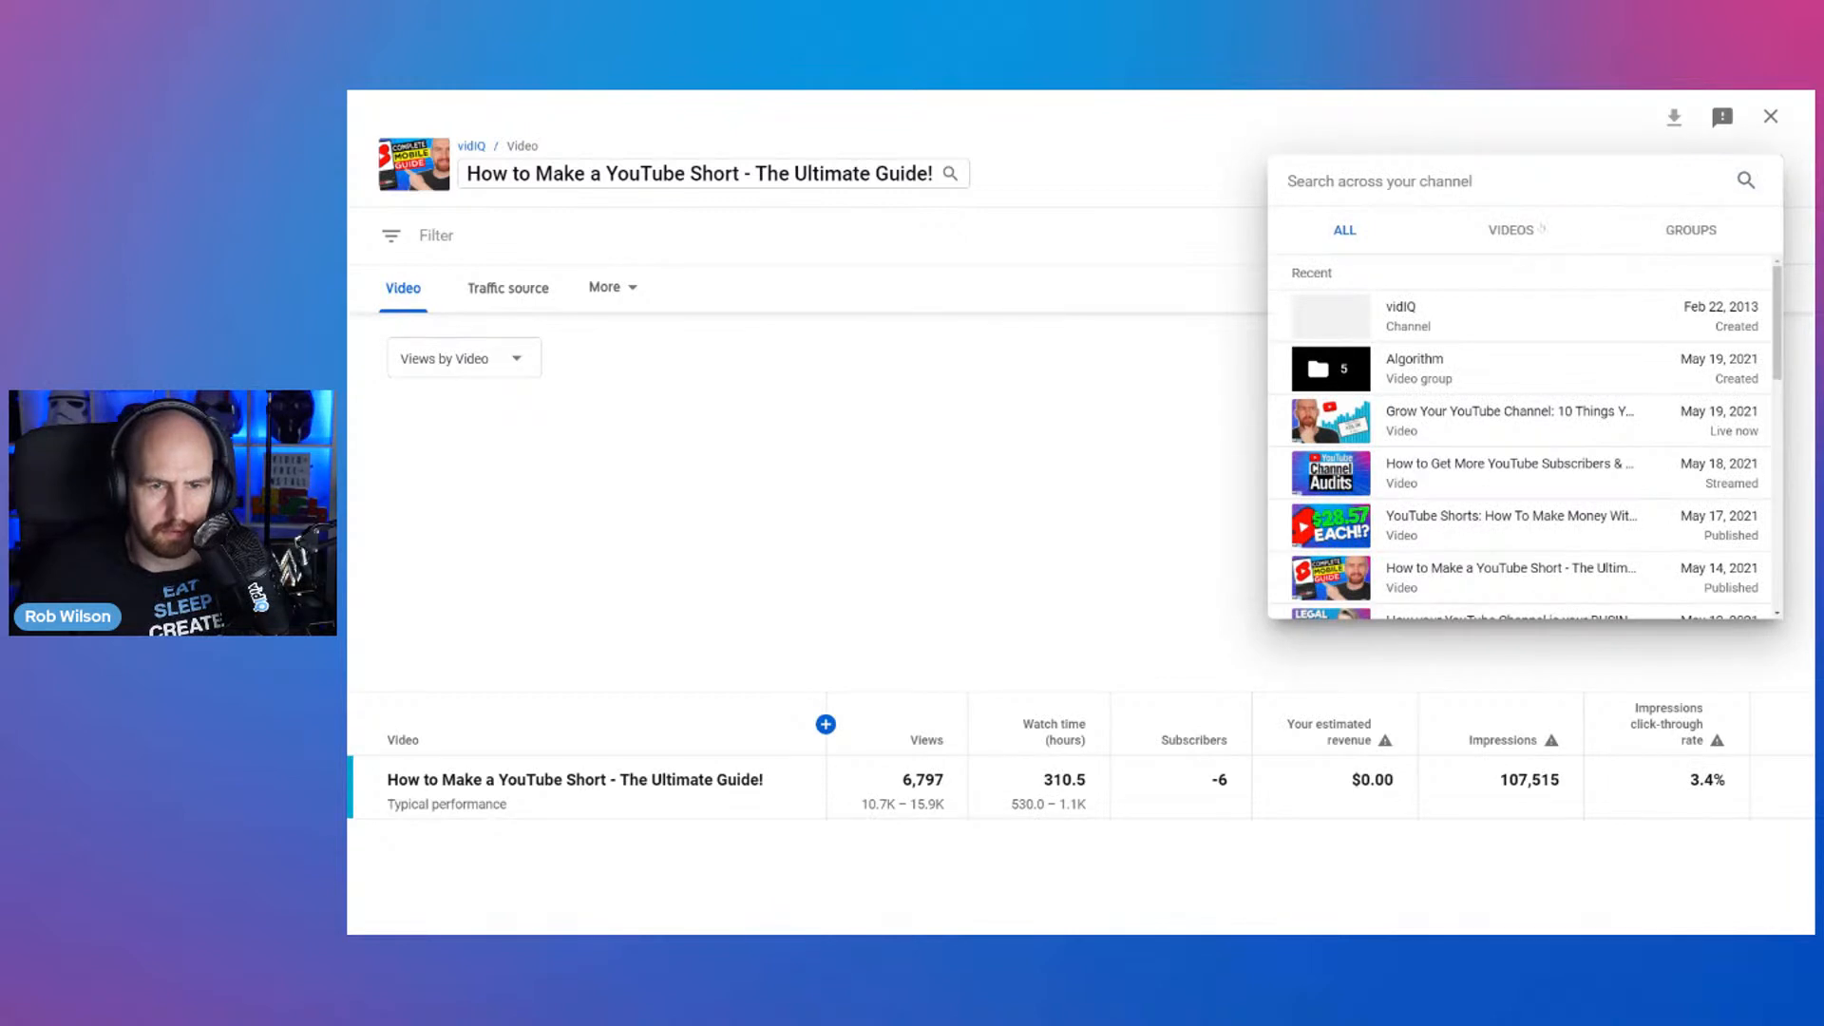
text(m)
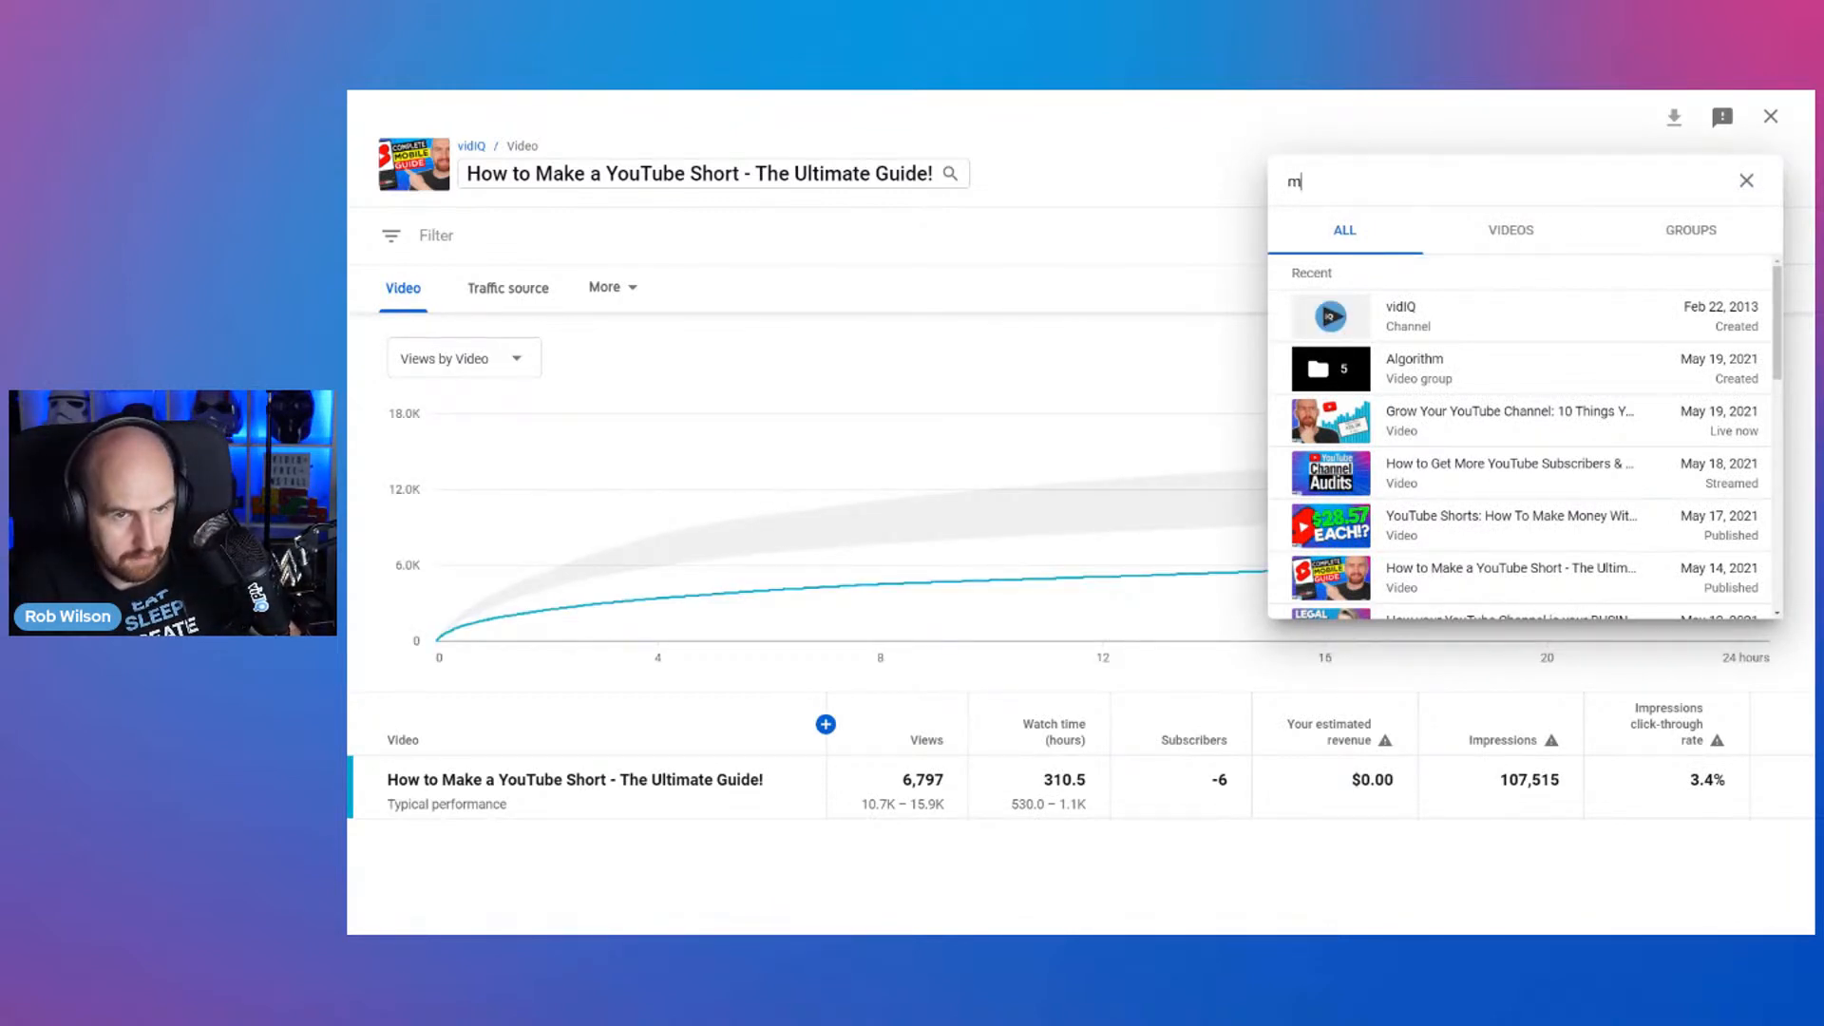
text(ake a short)
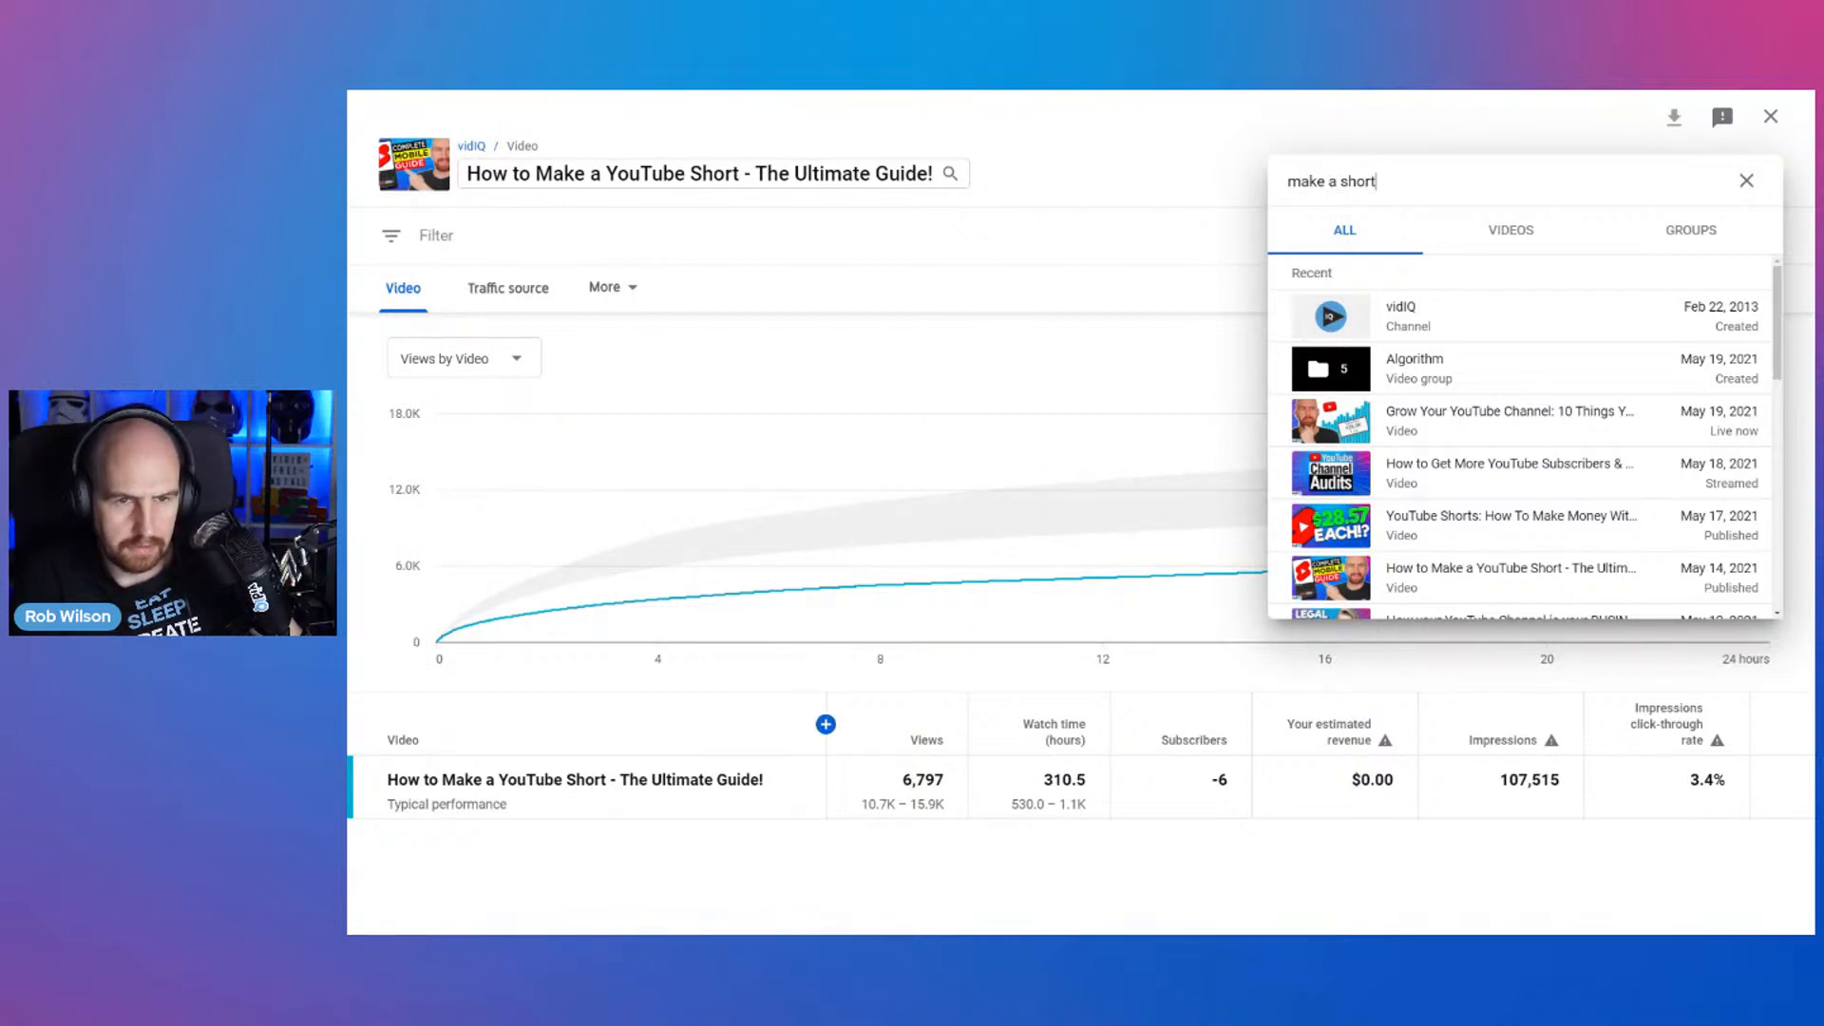
click(1503, 234)
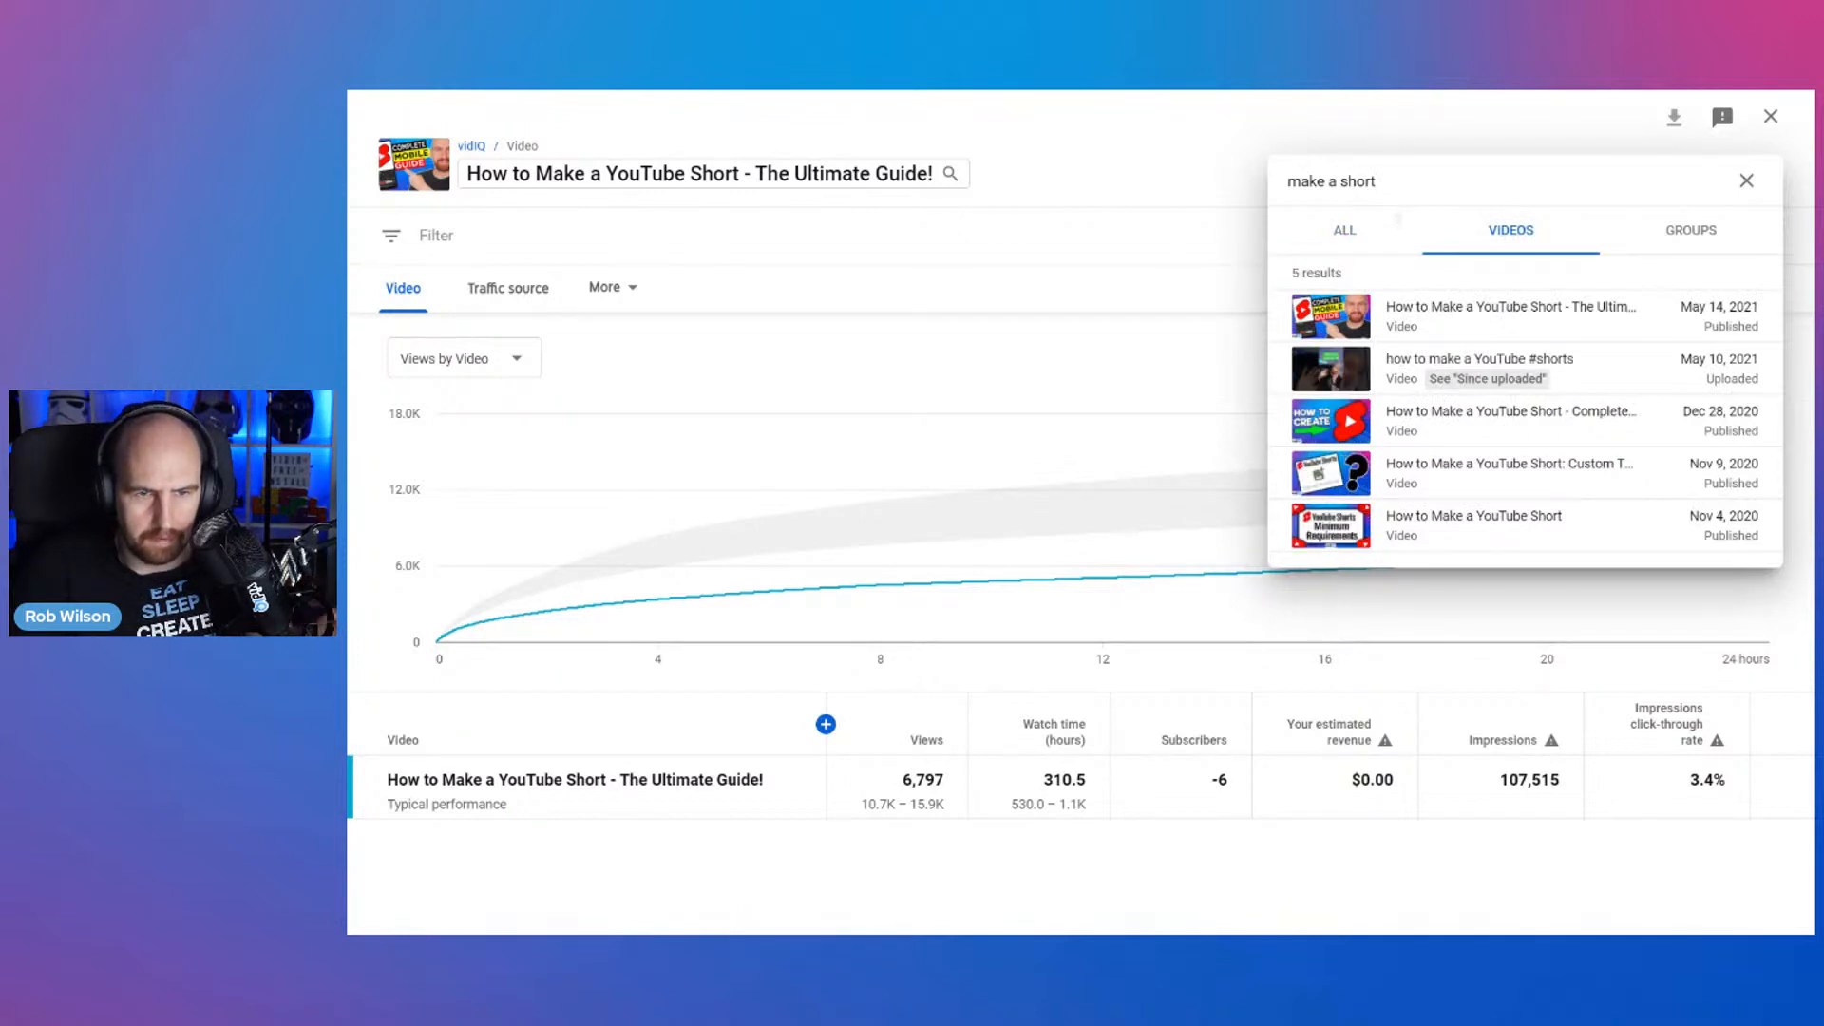
- Replace the comparison search text with "create a short"
key(ctrl+a)
text(create a s)
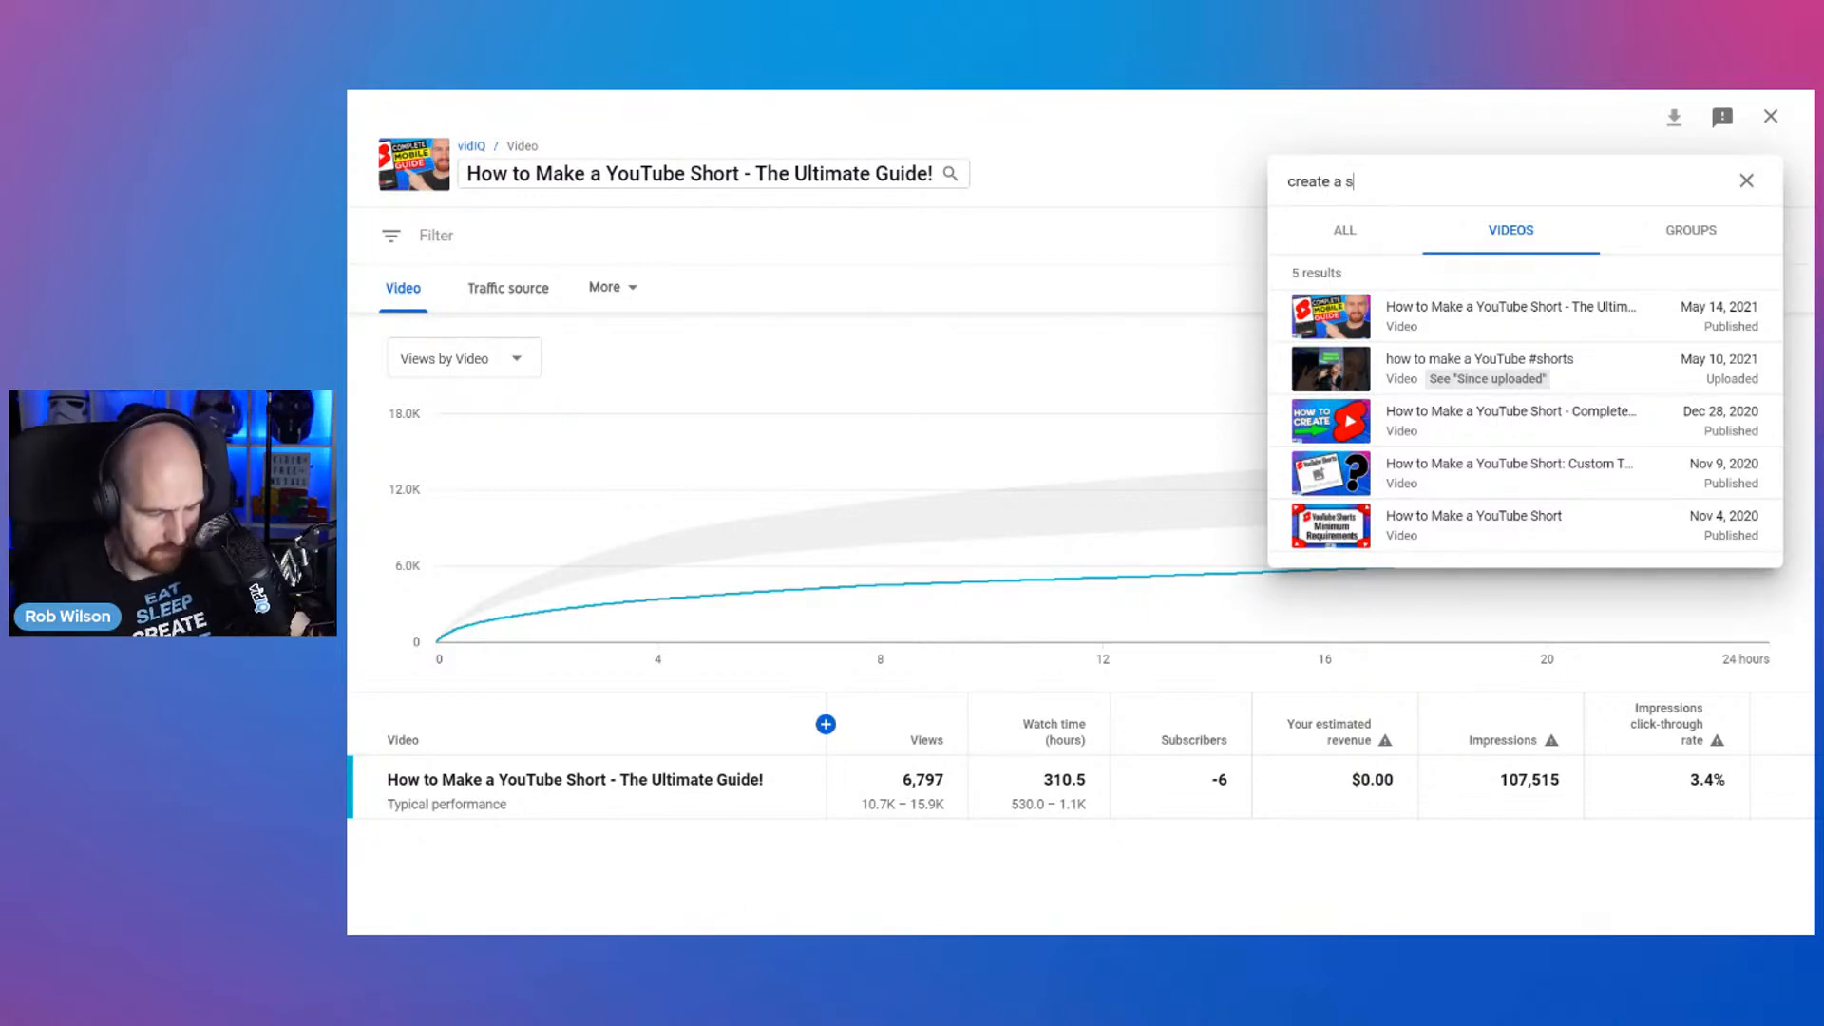
text(hort)
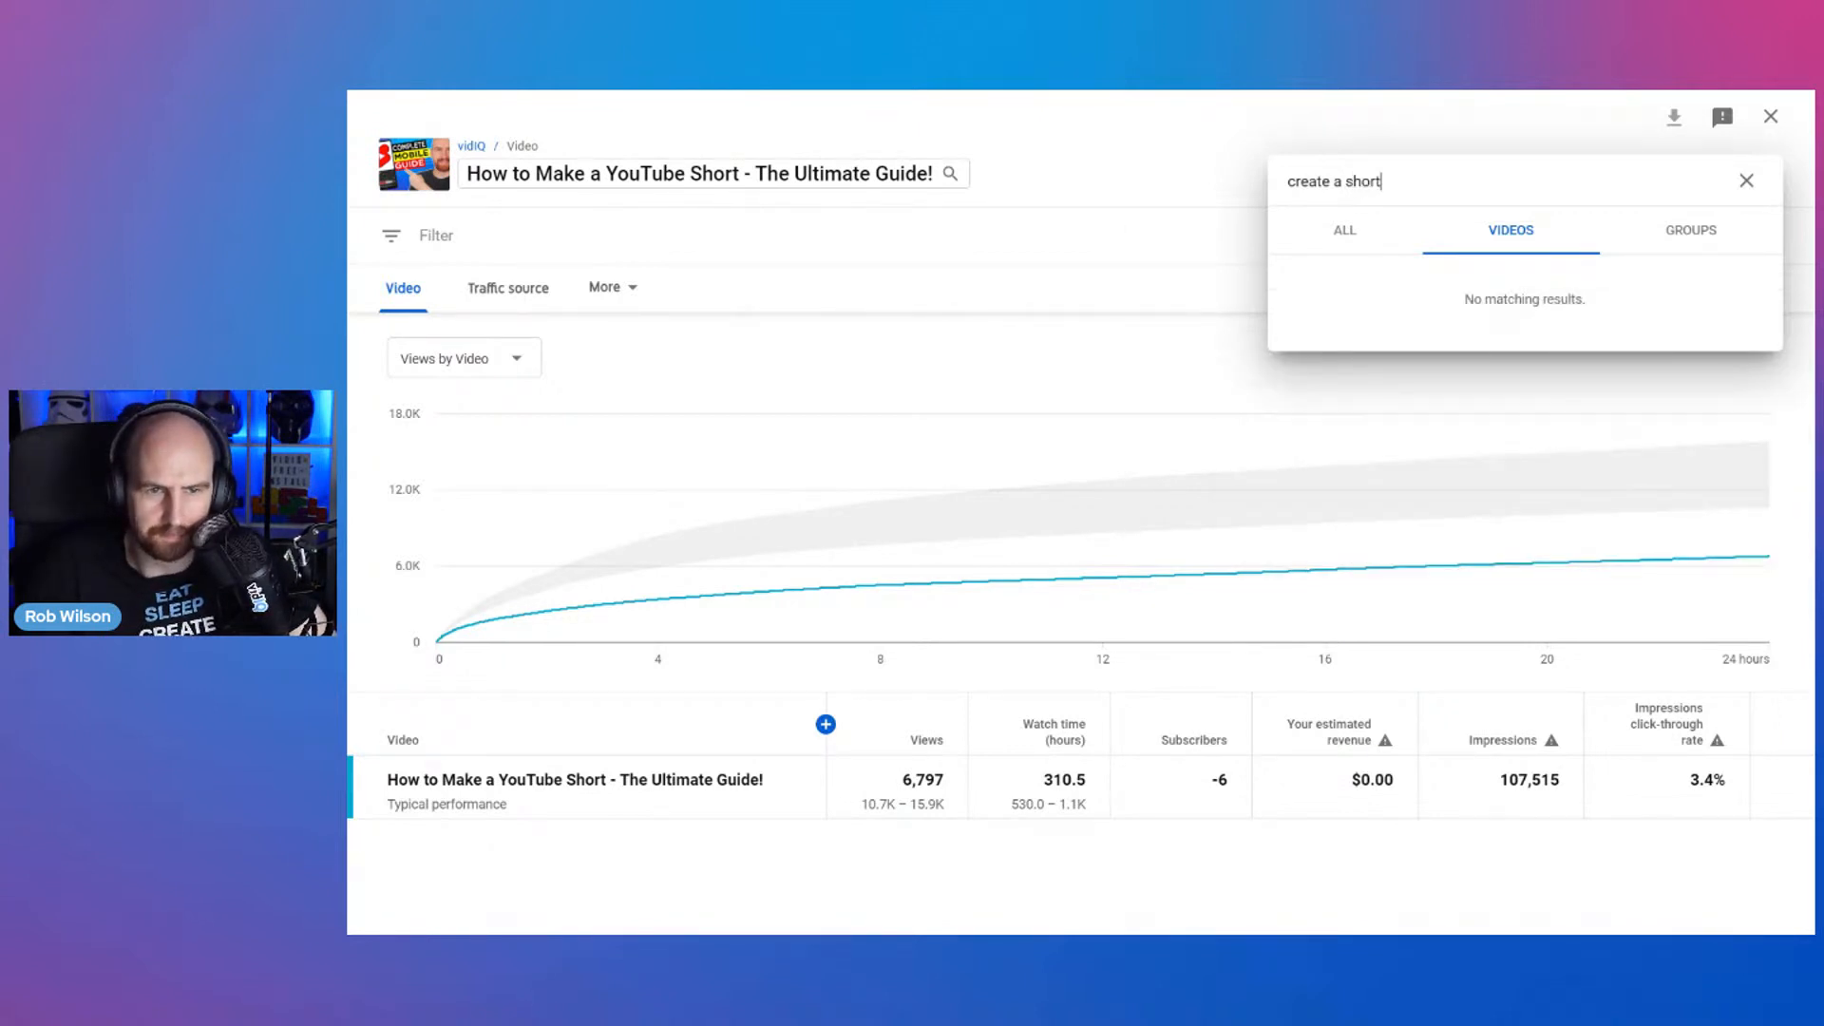
- Search the comparison videos for "how to make a youtube shorts" instead
key(ctrl+shift+Left)
key(ctrl+shift+Left)
key(ctrl+shift+Left)
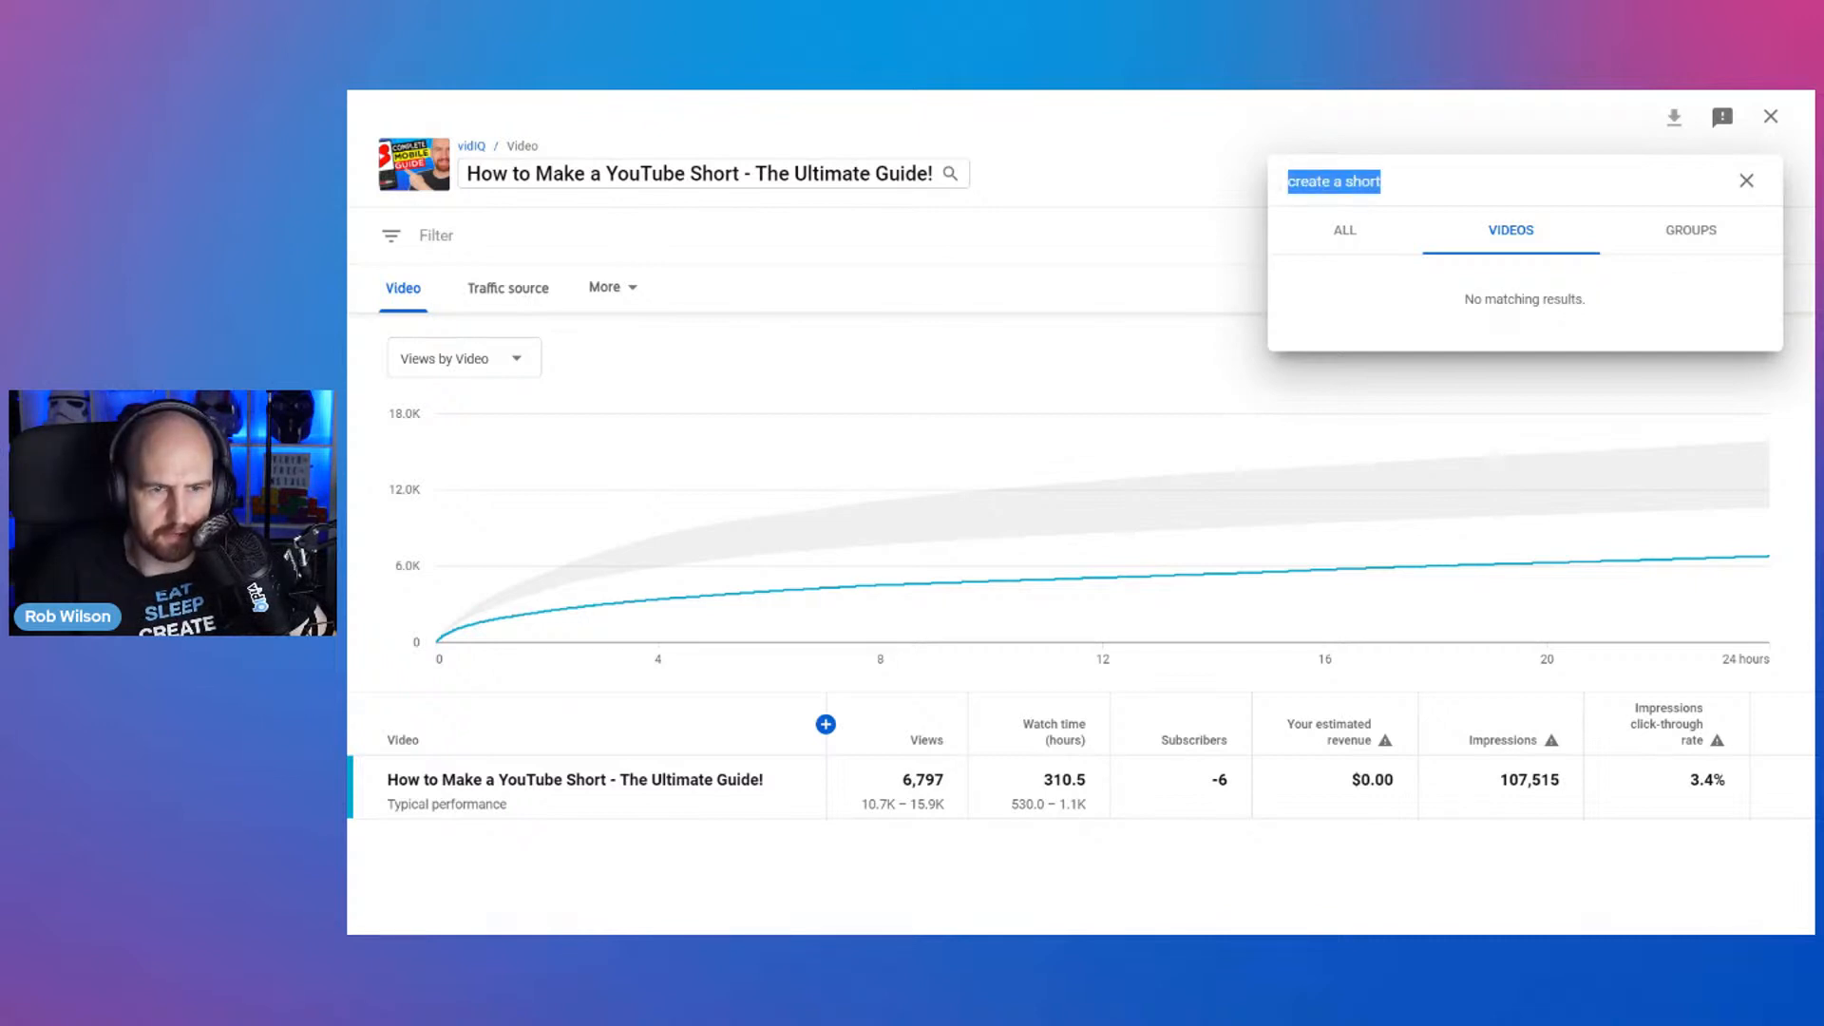
key(BackSpace)
text(how to make a s)
key(BackSpace)
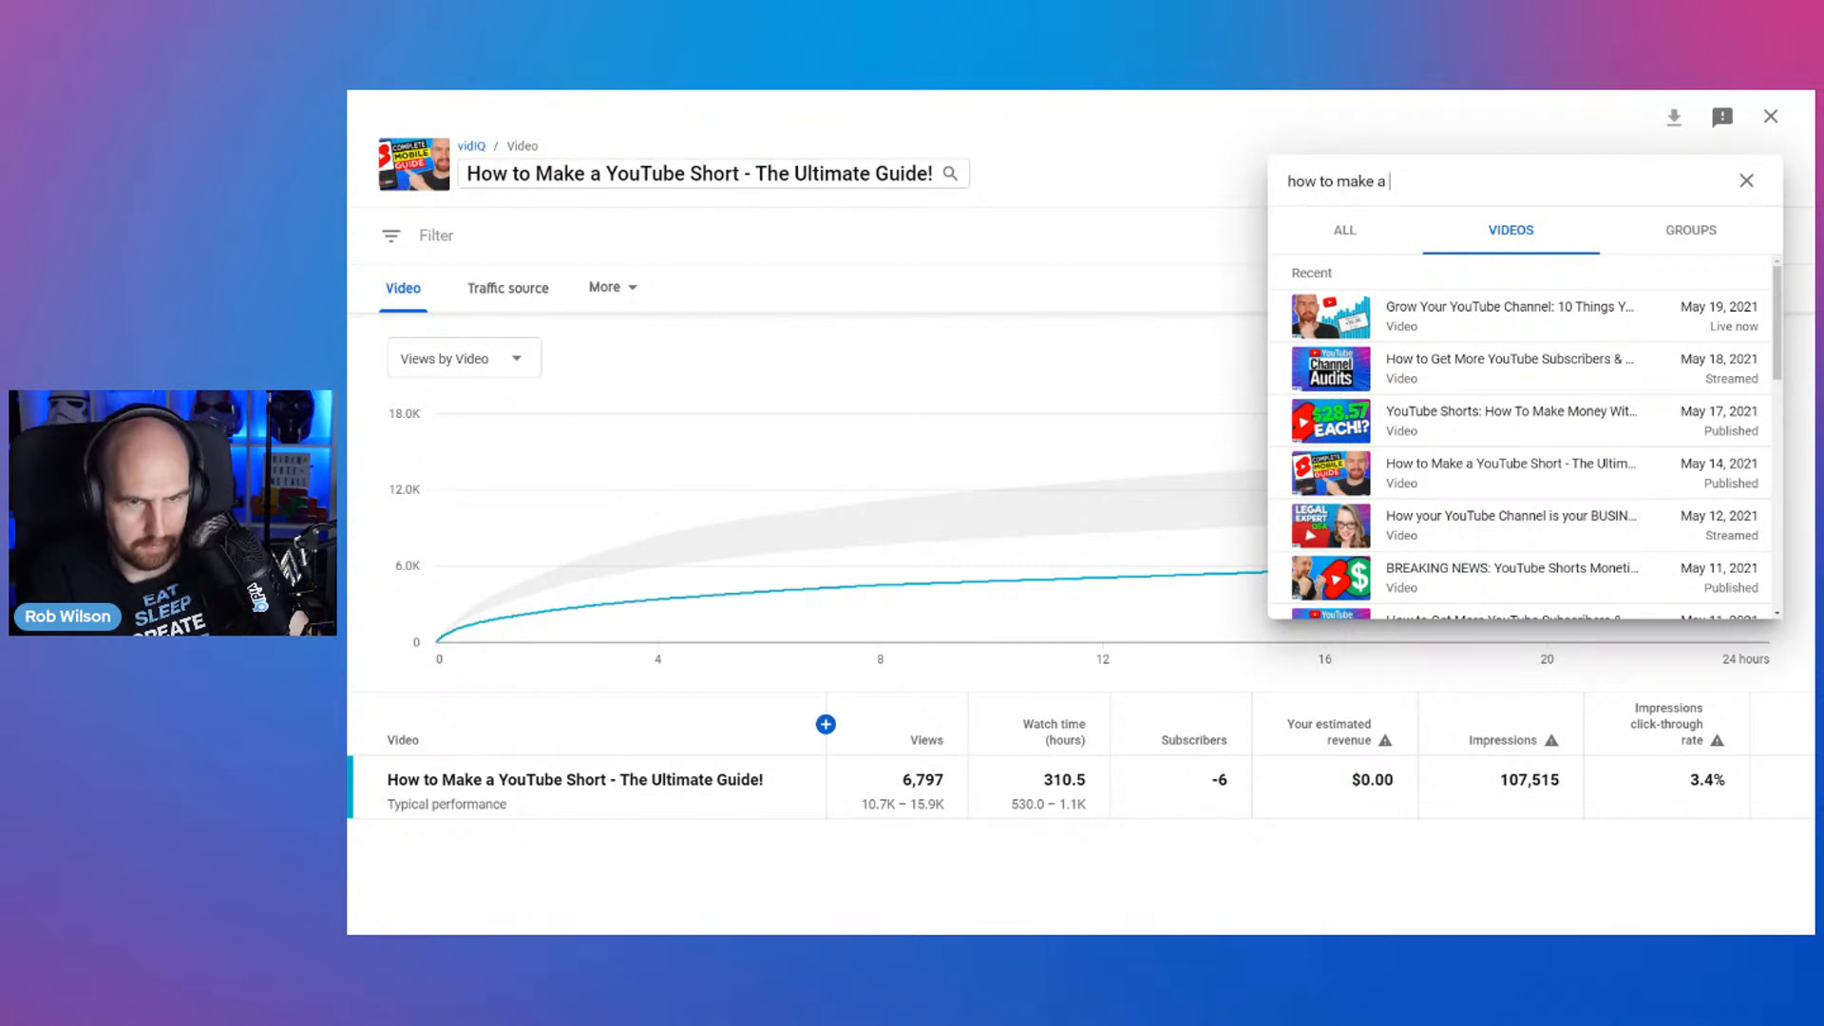
text(yo)
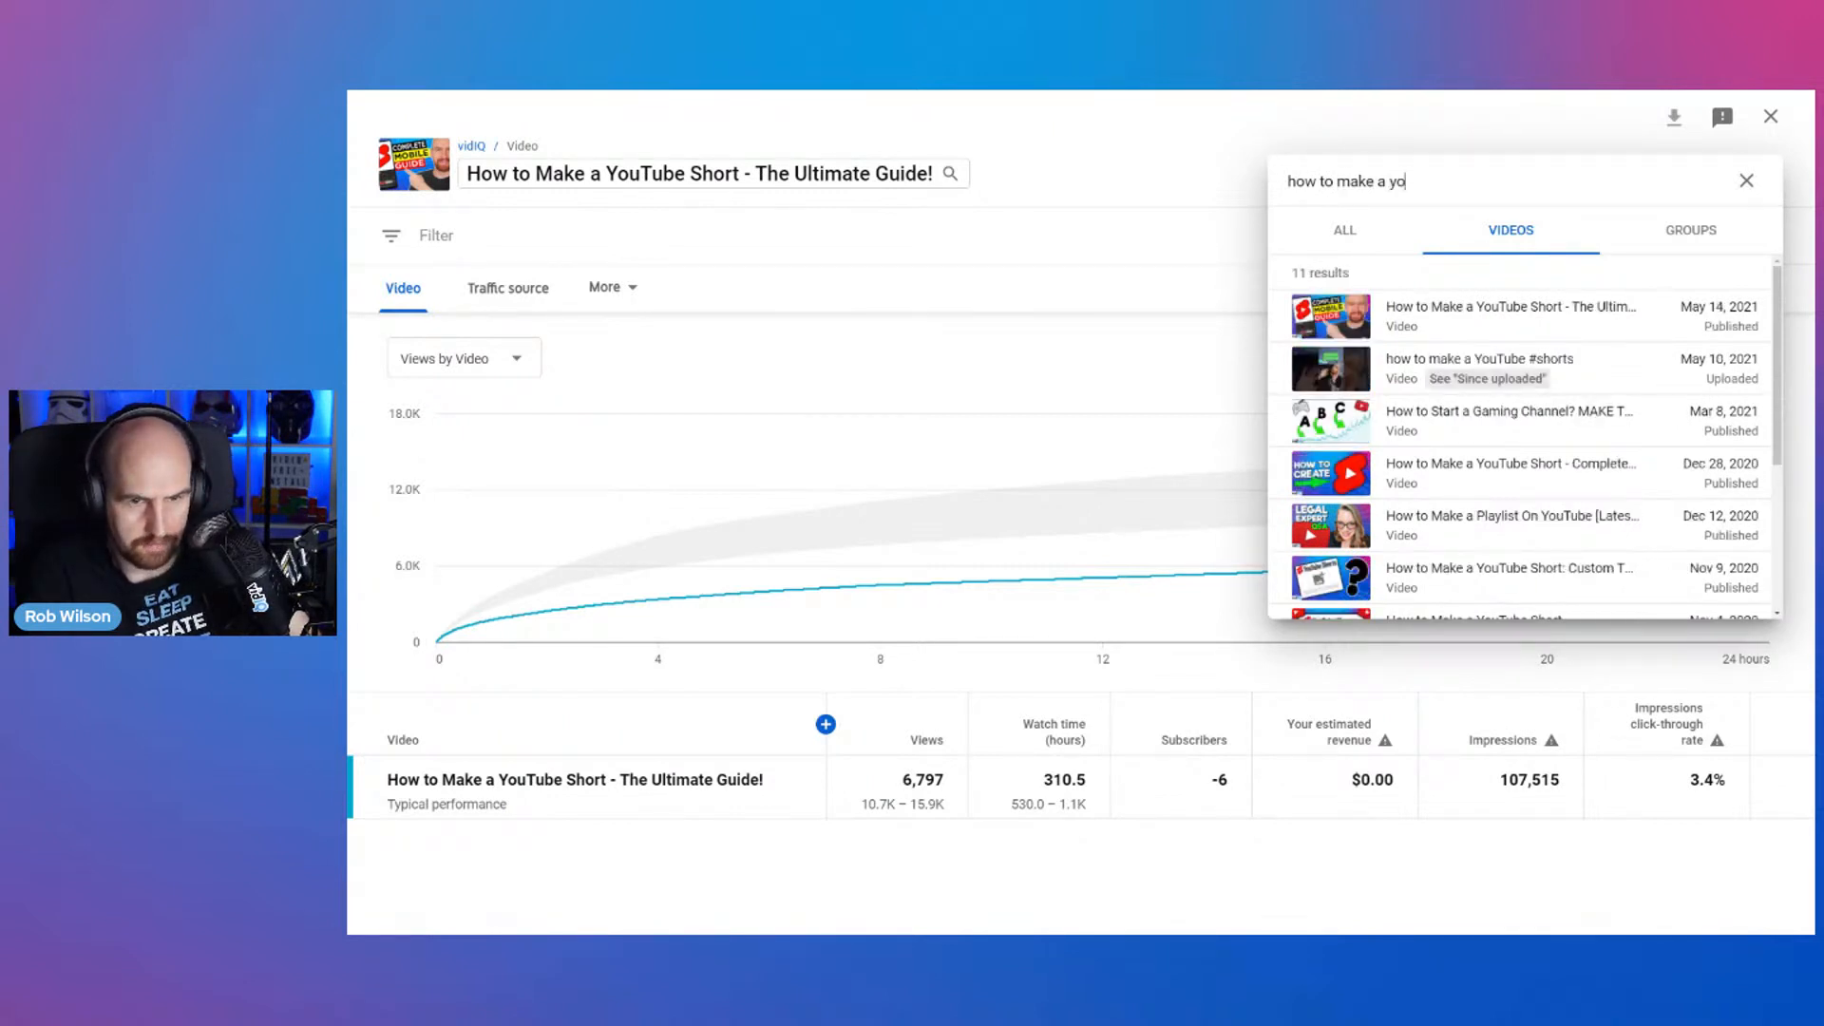
text(utube shortws)
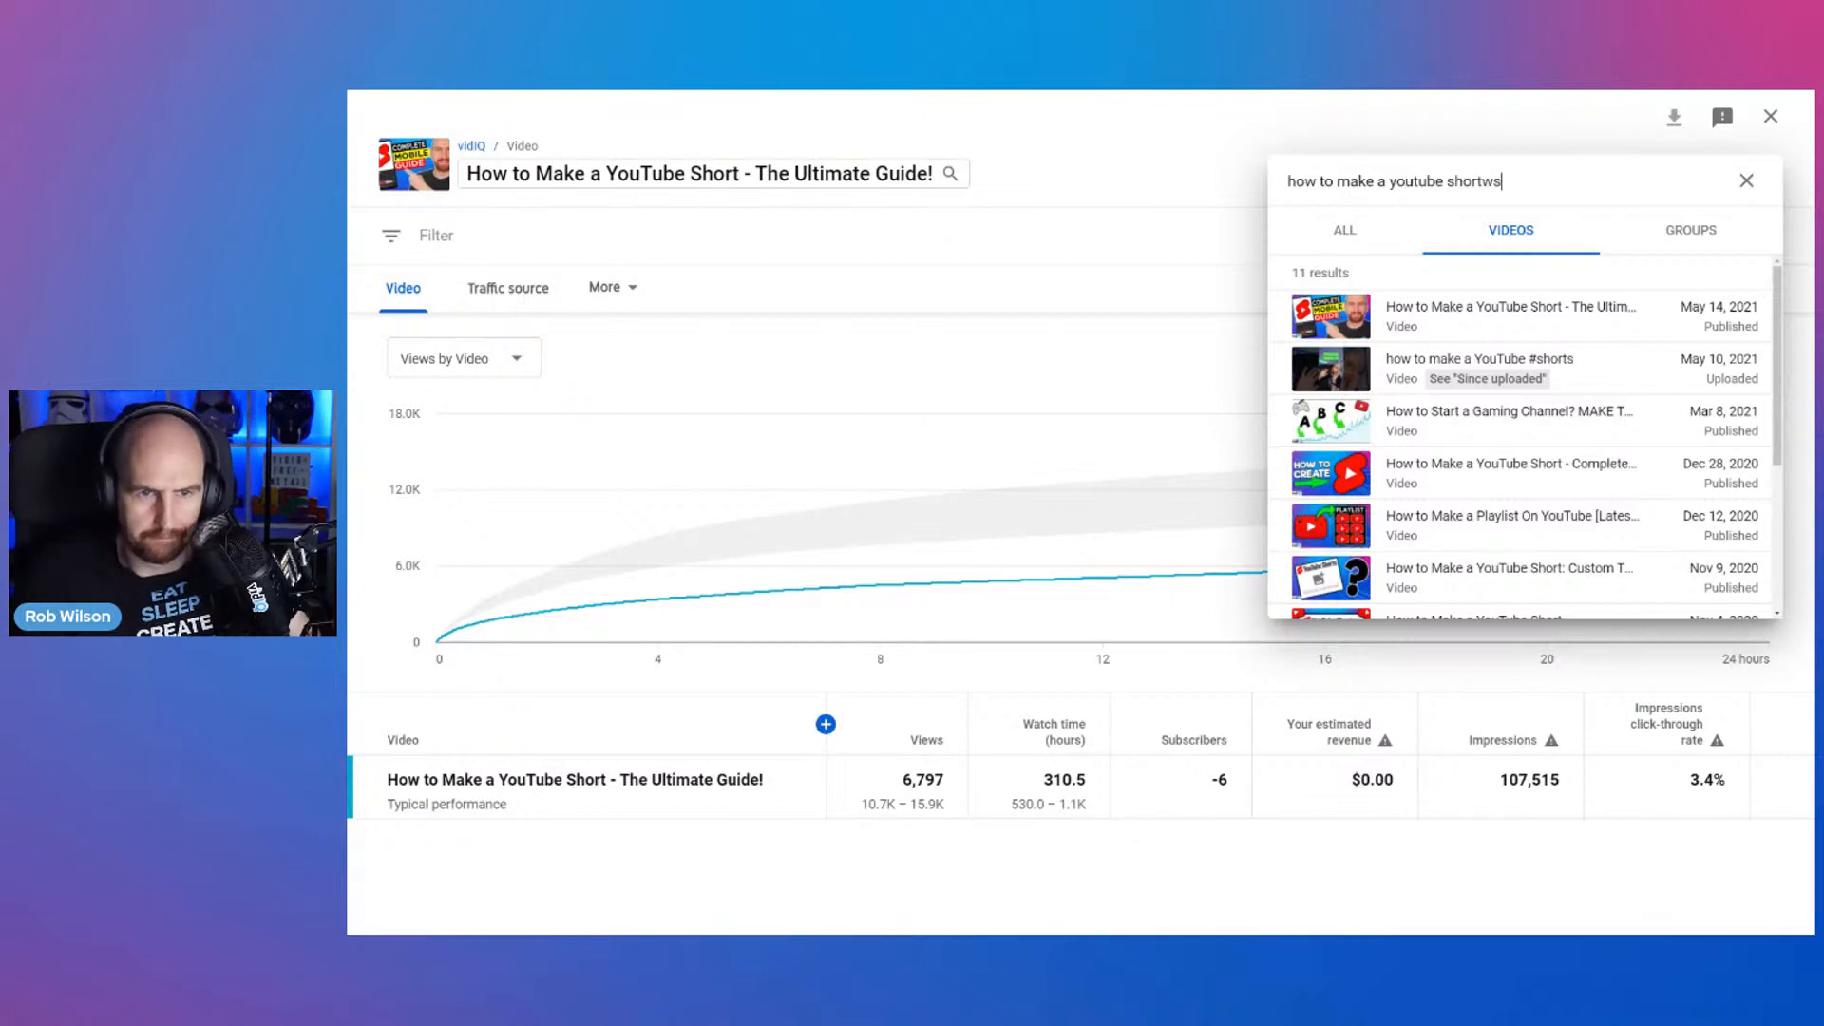
key(BackSpace)
key(BackSpace)
text(s)
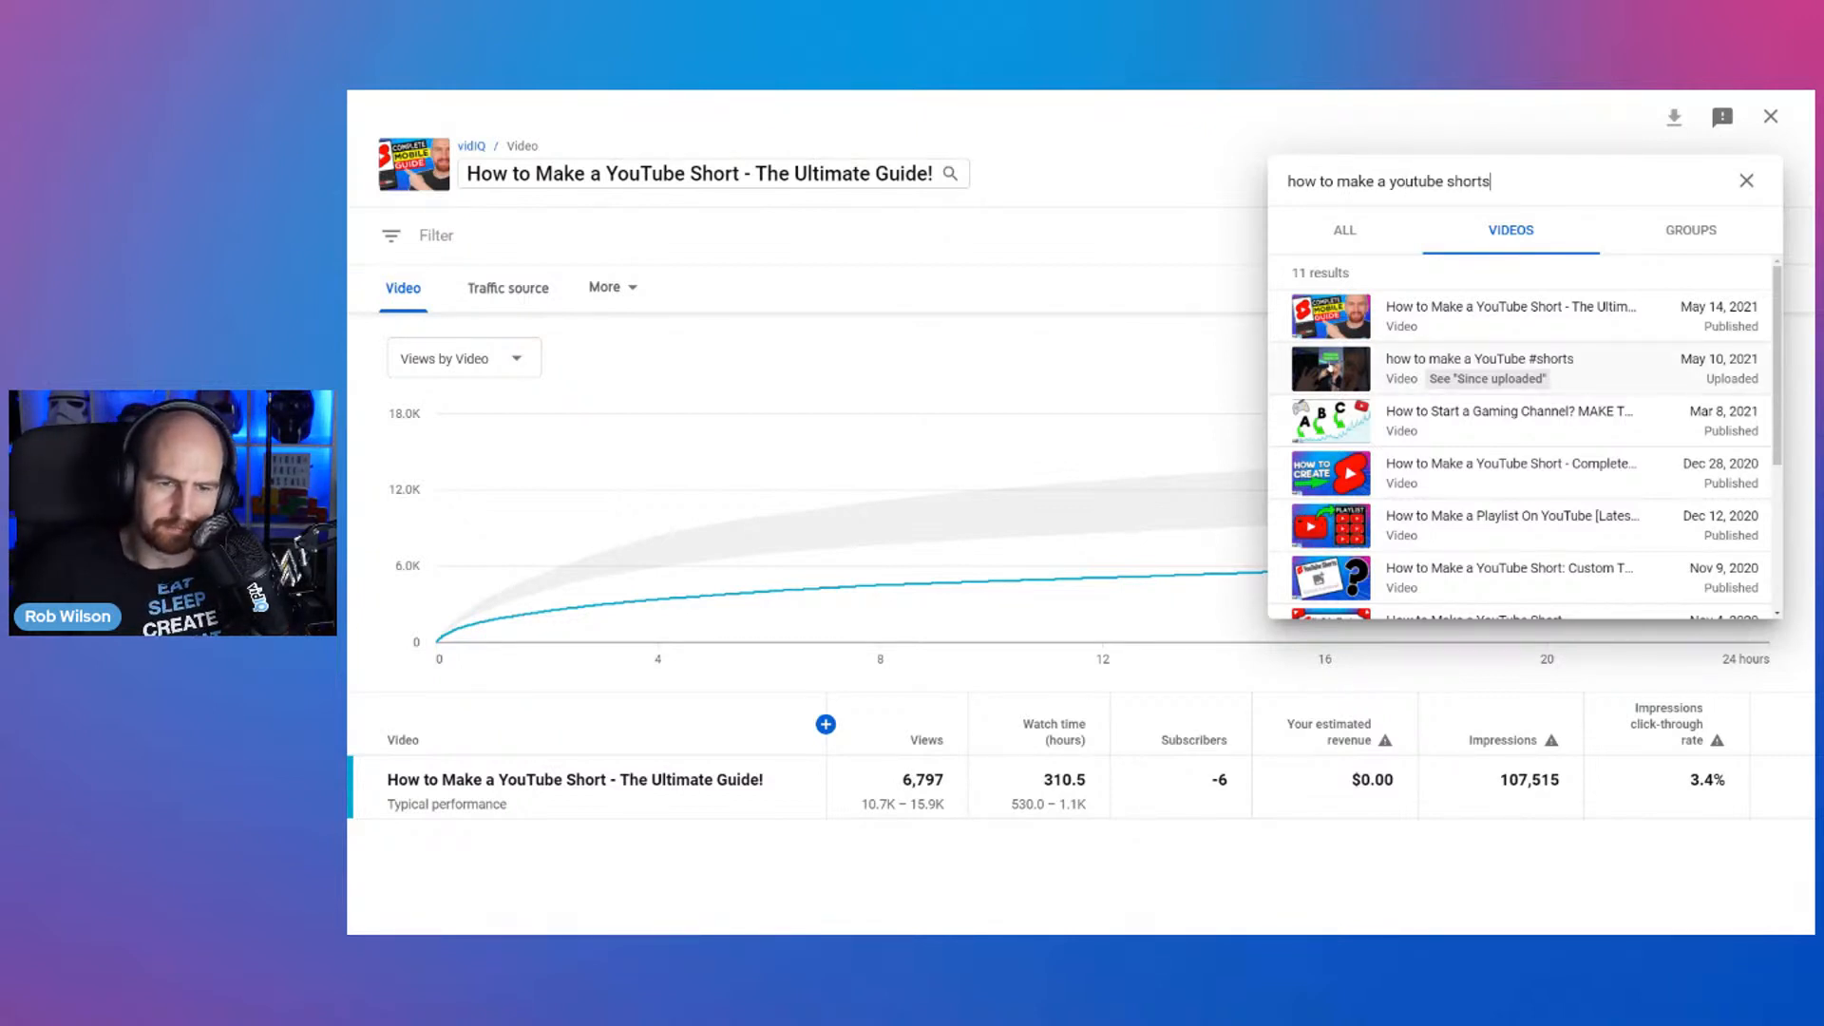
- Clear and dismiss the comparison search, close the detailed report, and return to the channel content list
key(ctrl+a)
key(BackSpace)
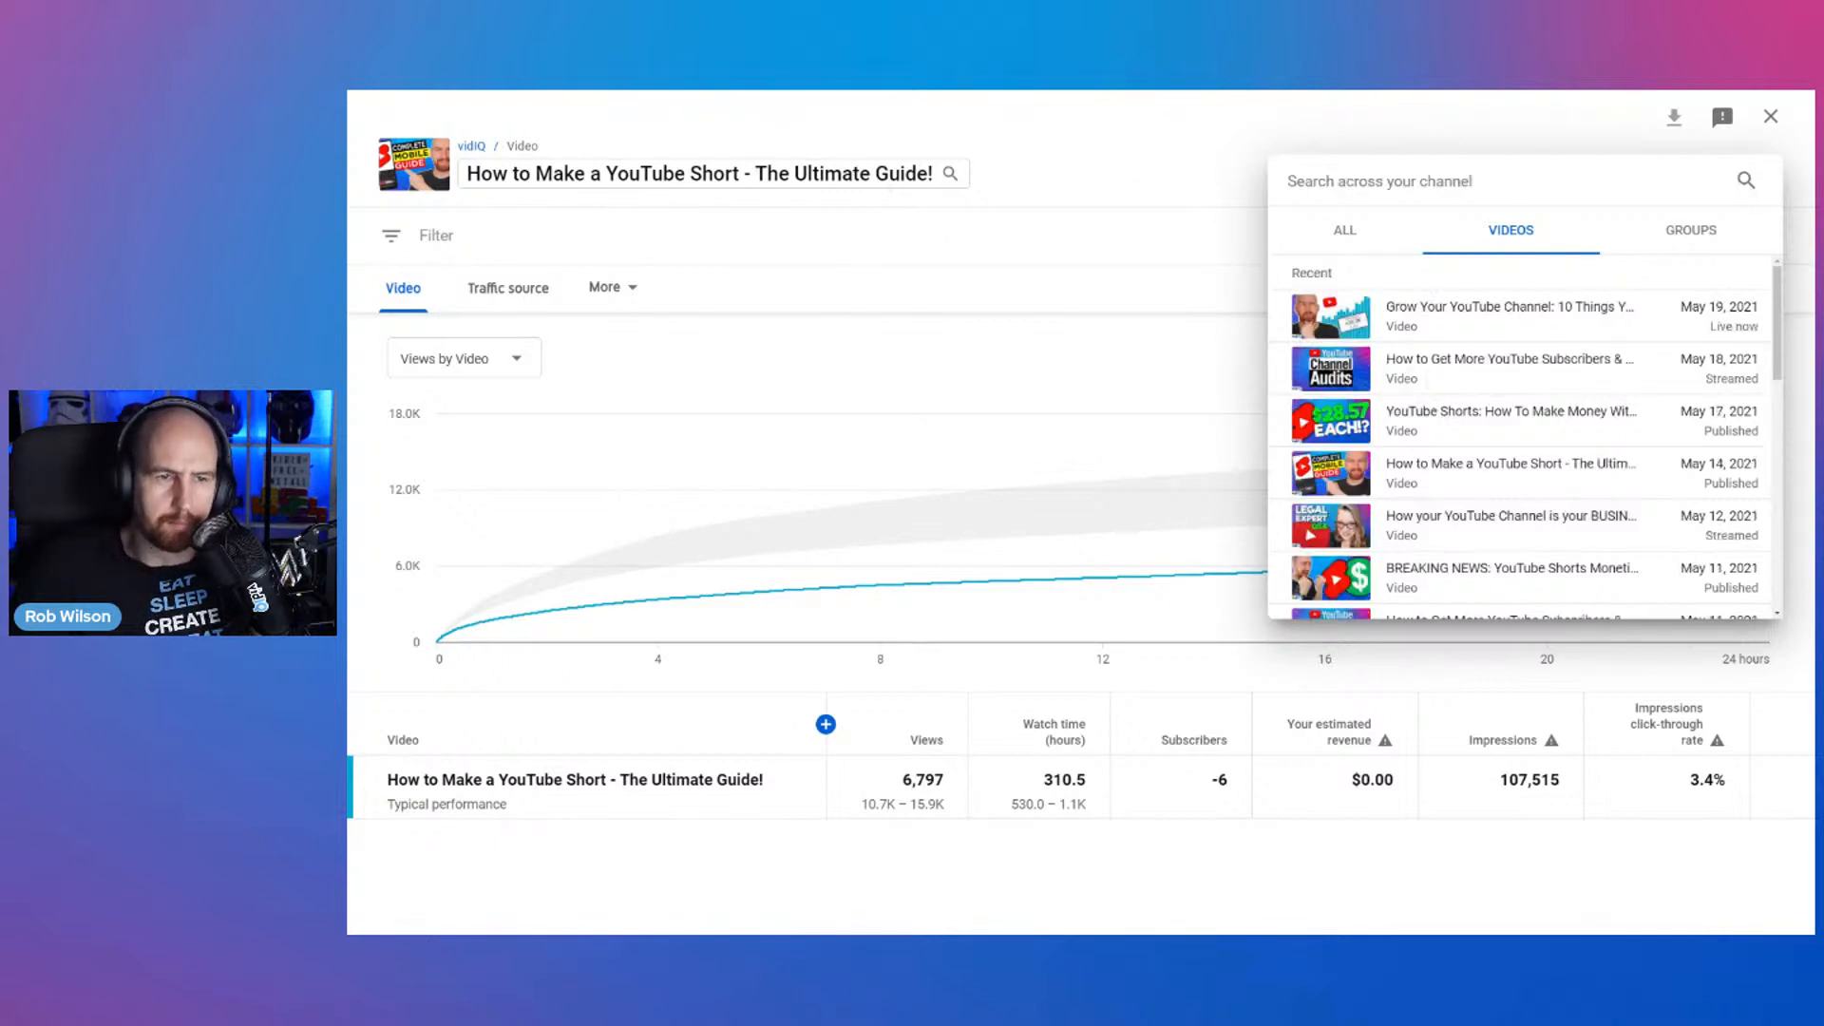
key(Escape)
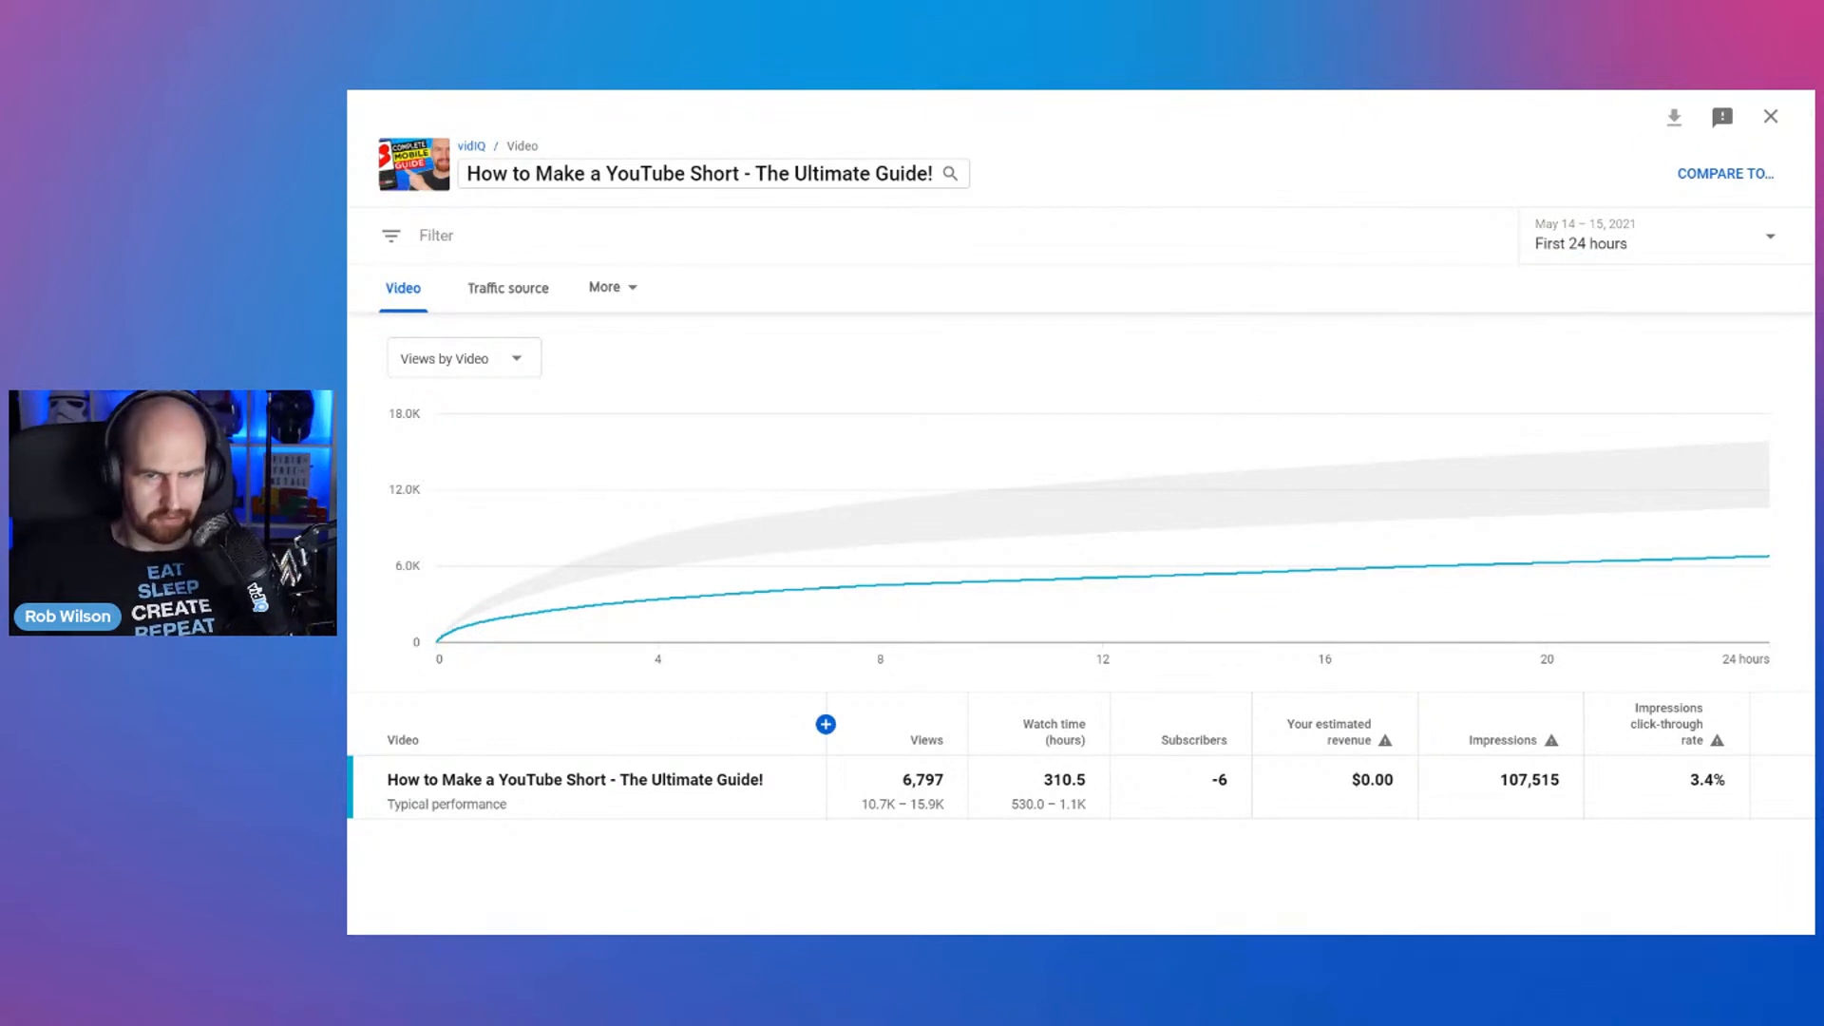
click(1771, 116)
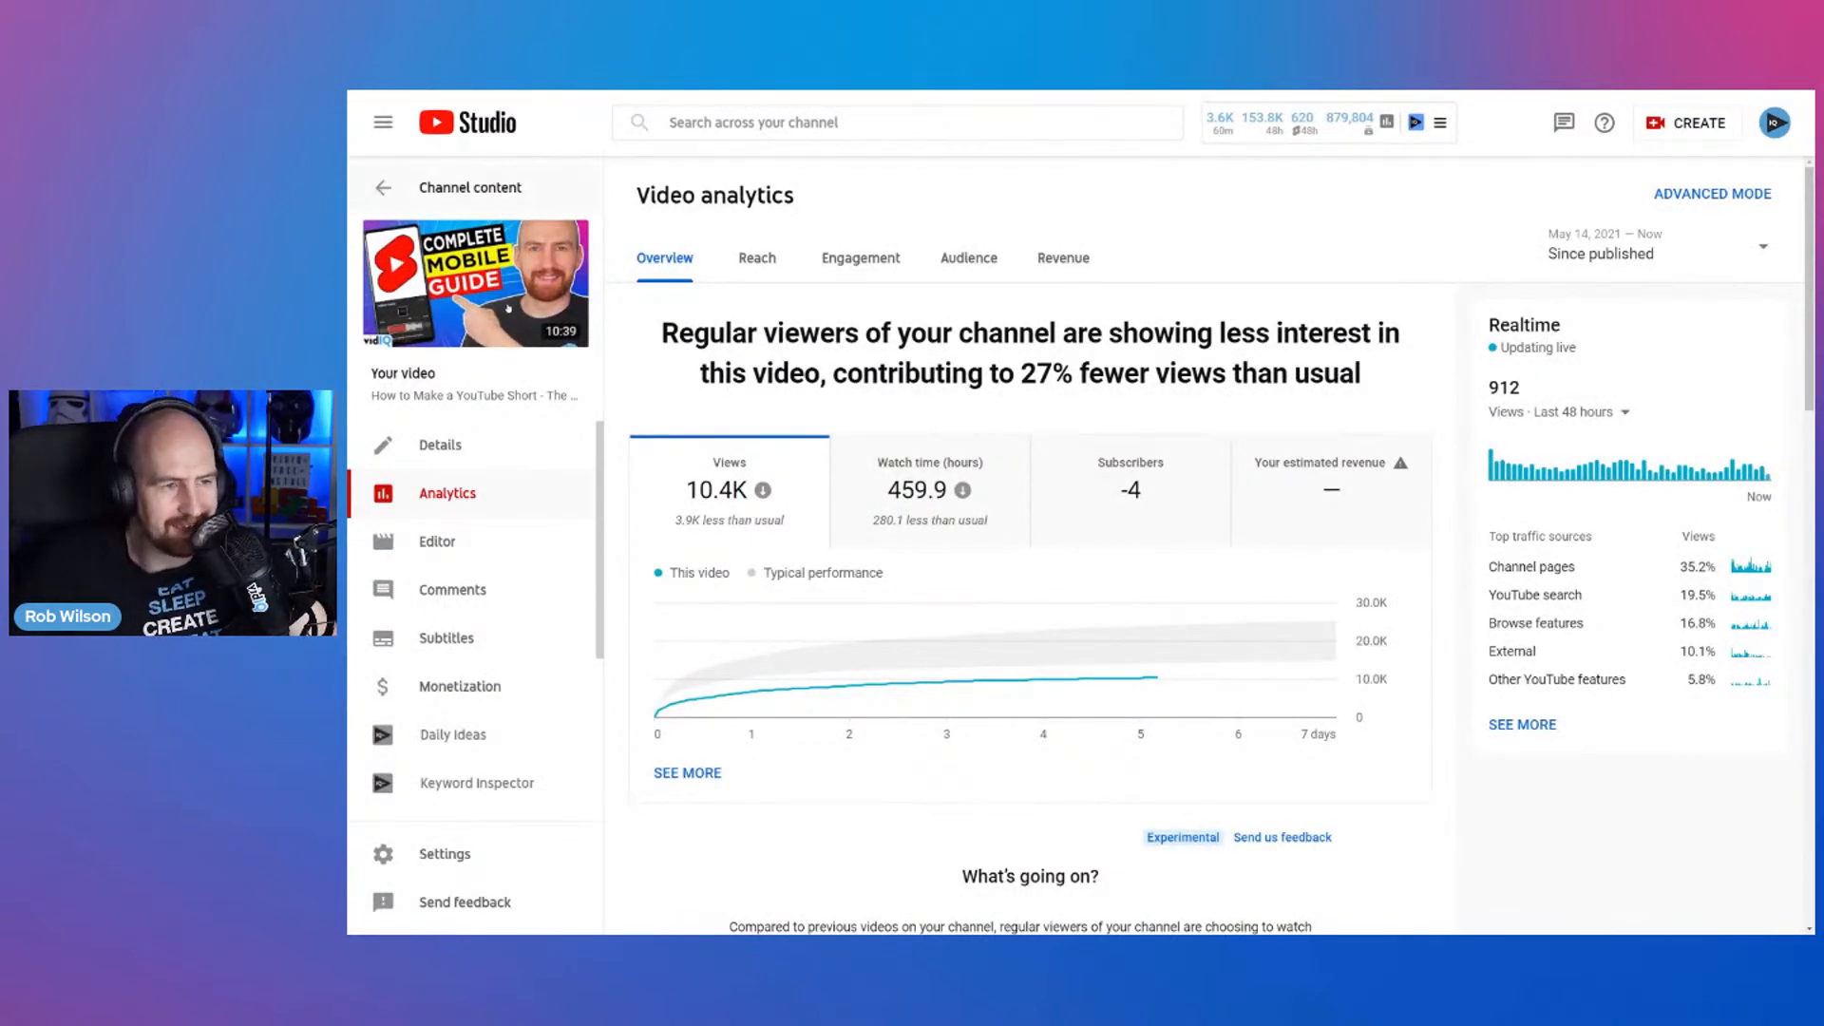
click(570, 499)
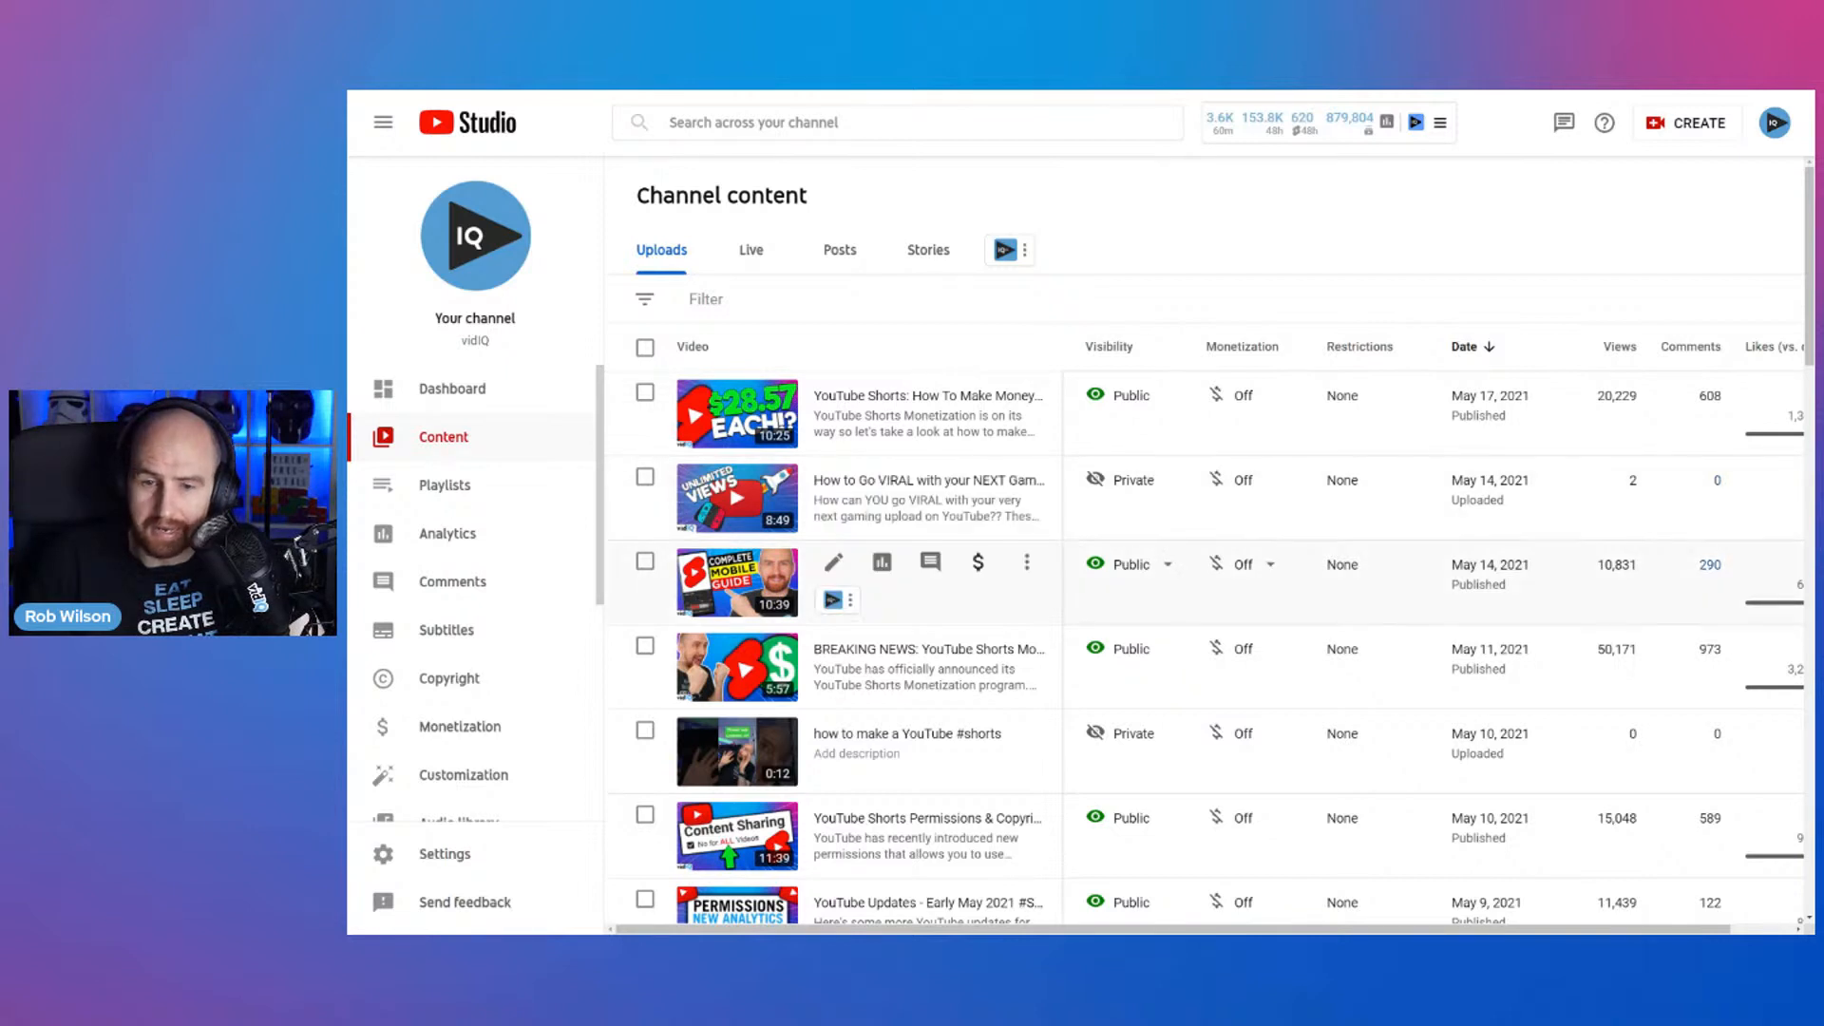
- Open vidIQ's Channel Audit and review the 30-day "Content to Double Down On" rankings, including watch time, retention and playlists
drag(600, 539, 601, 755)
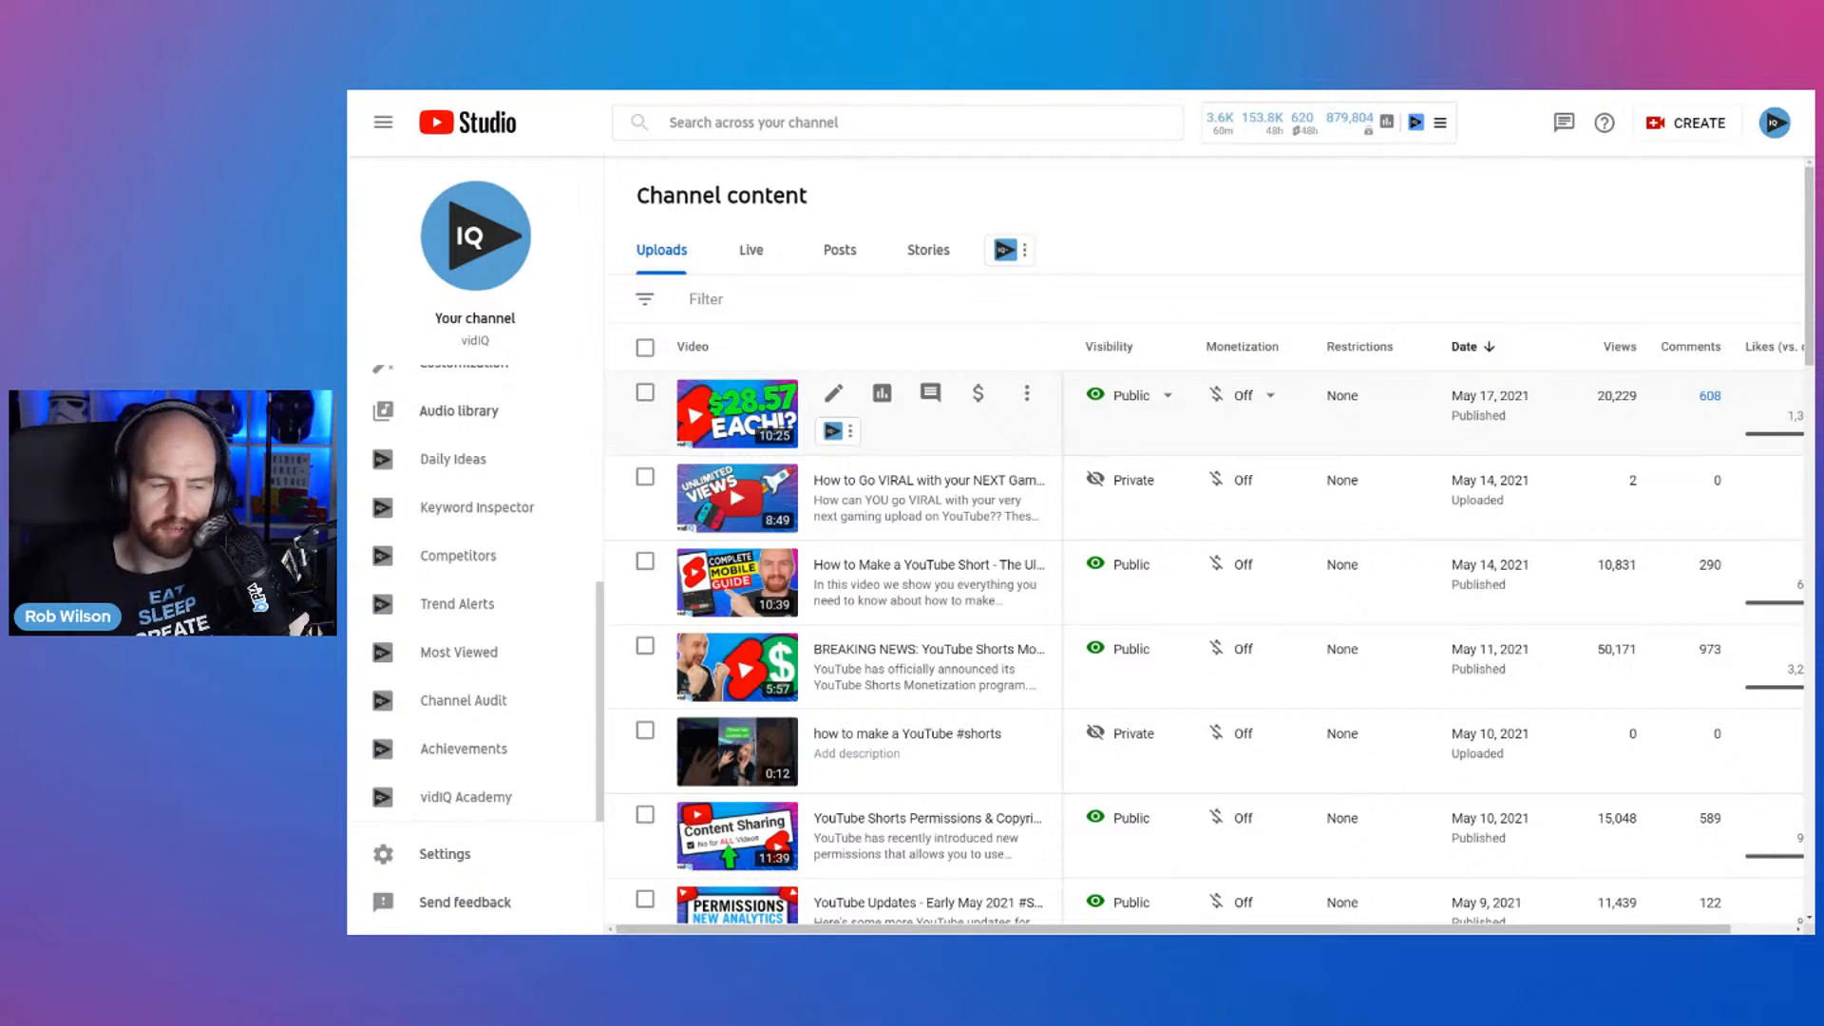
click(464, 700)
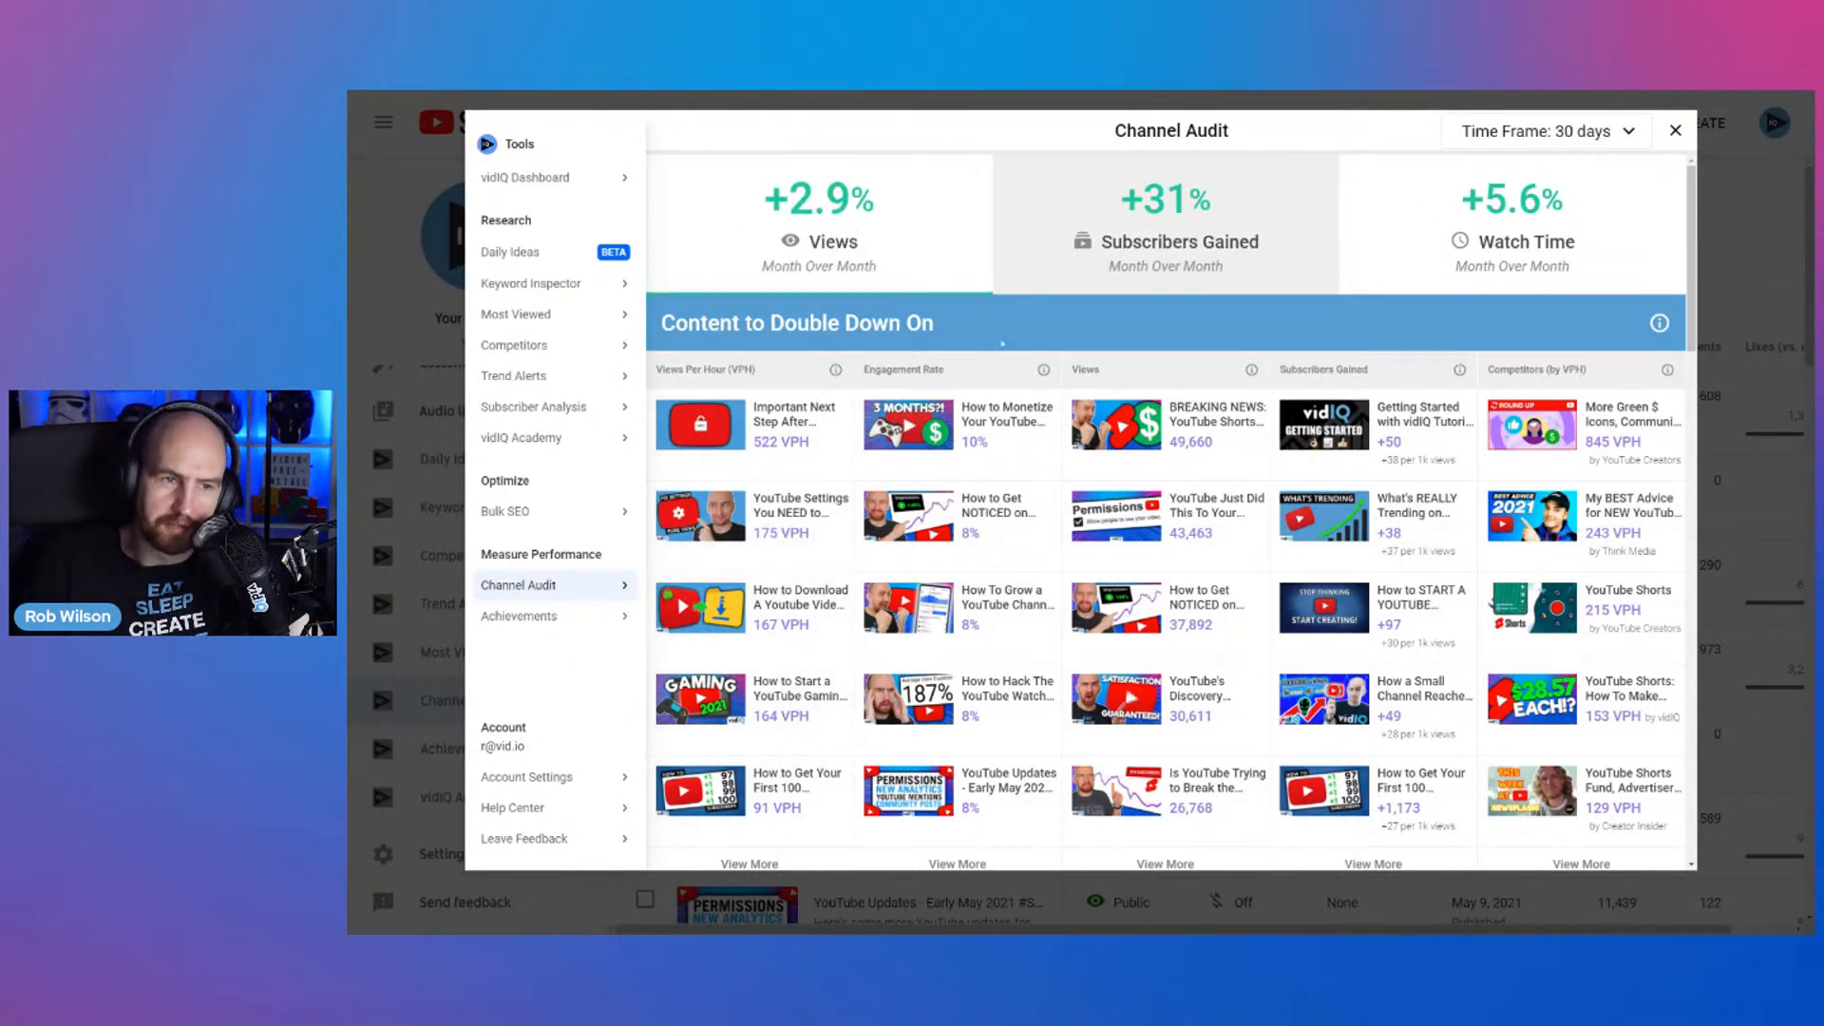
mouse_move(1168, 252)
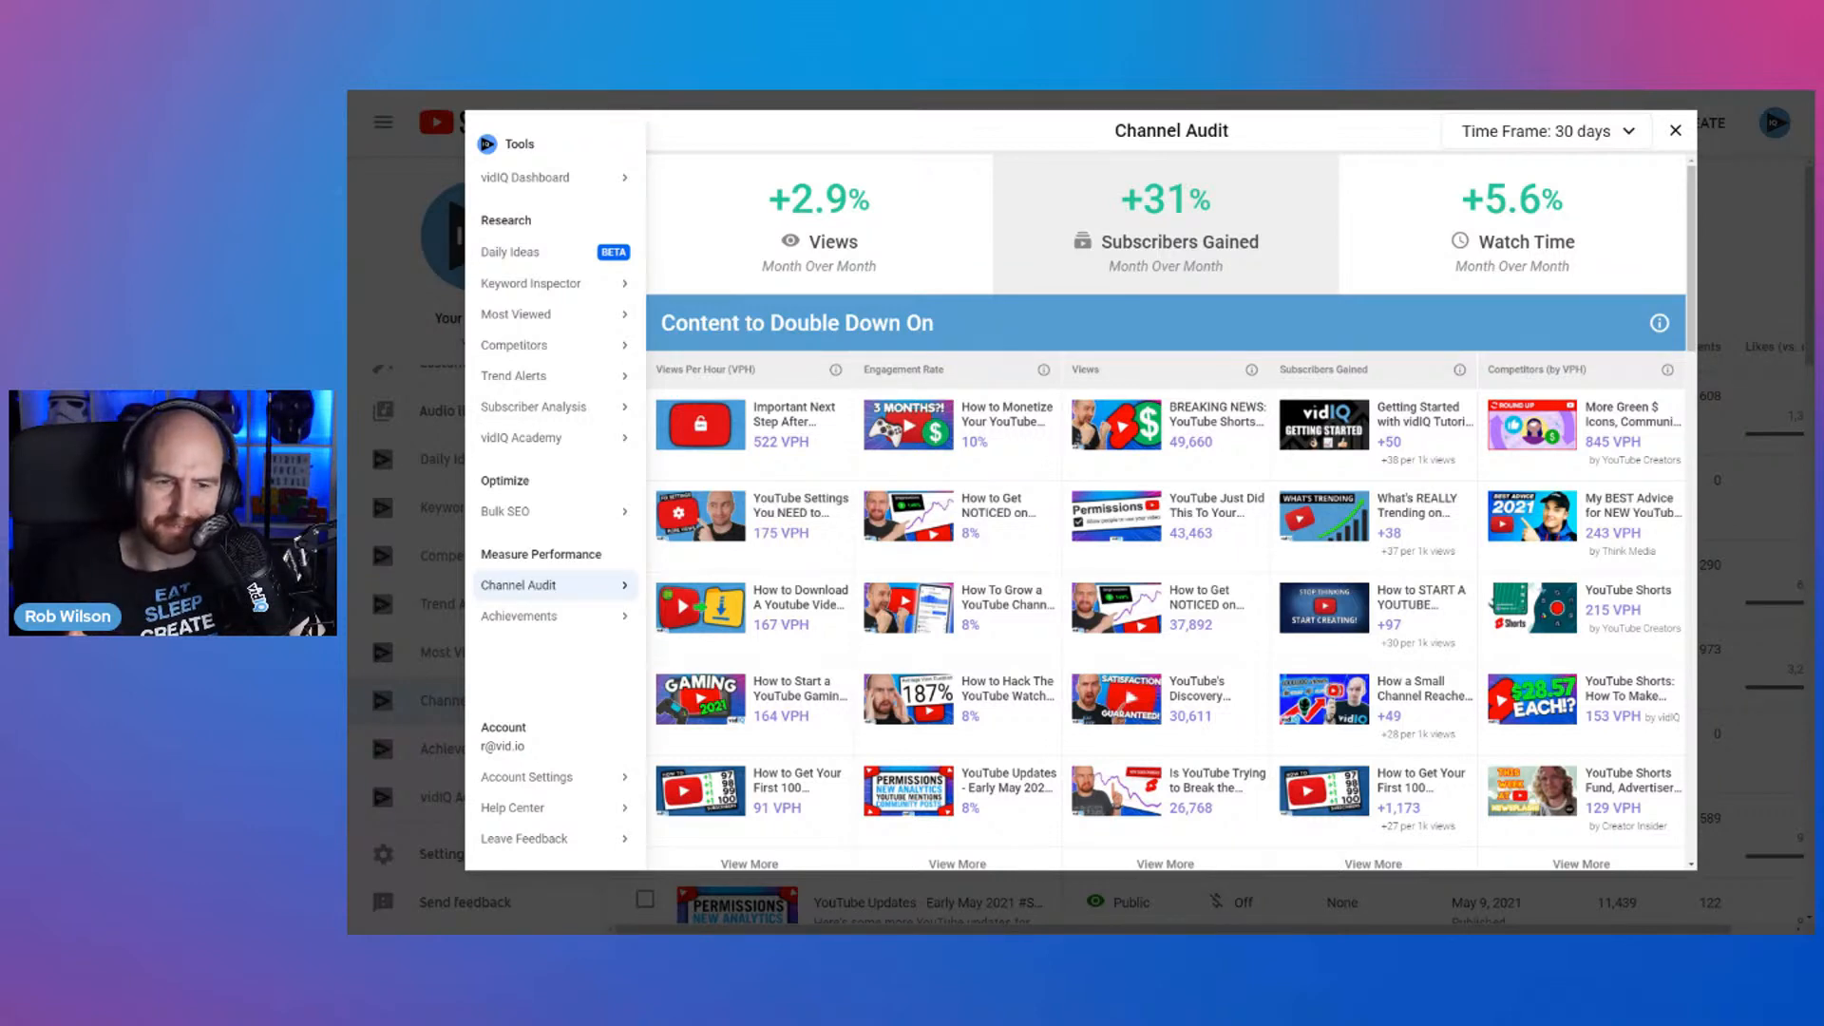
scroll(1168, 514, down, 2)
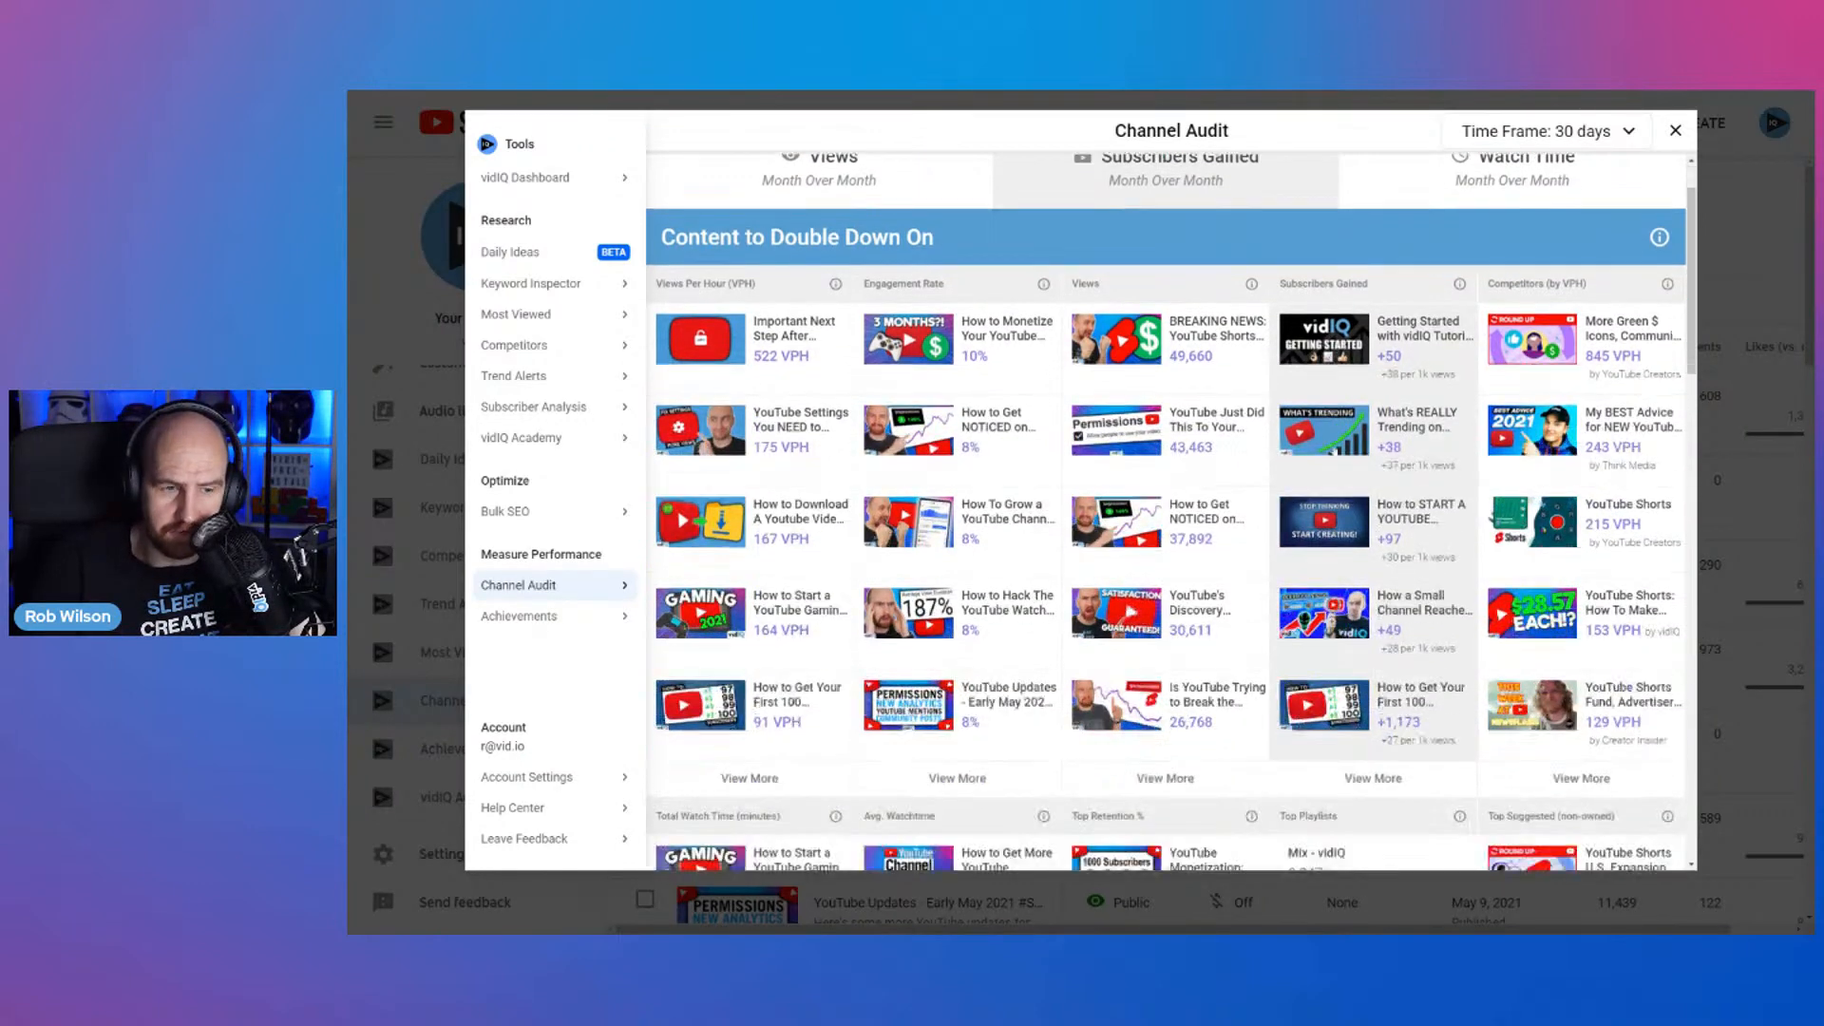
scroll(1169, 513, down, 5)
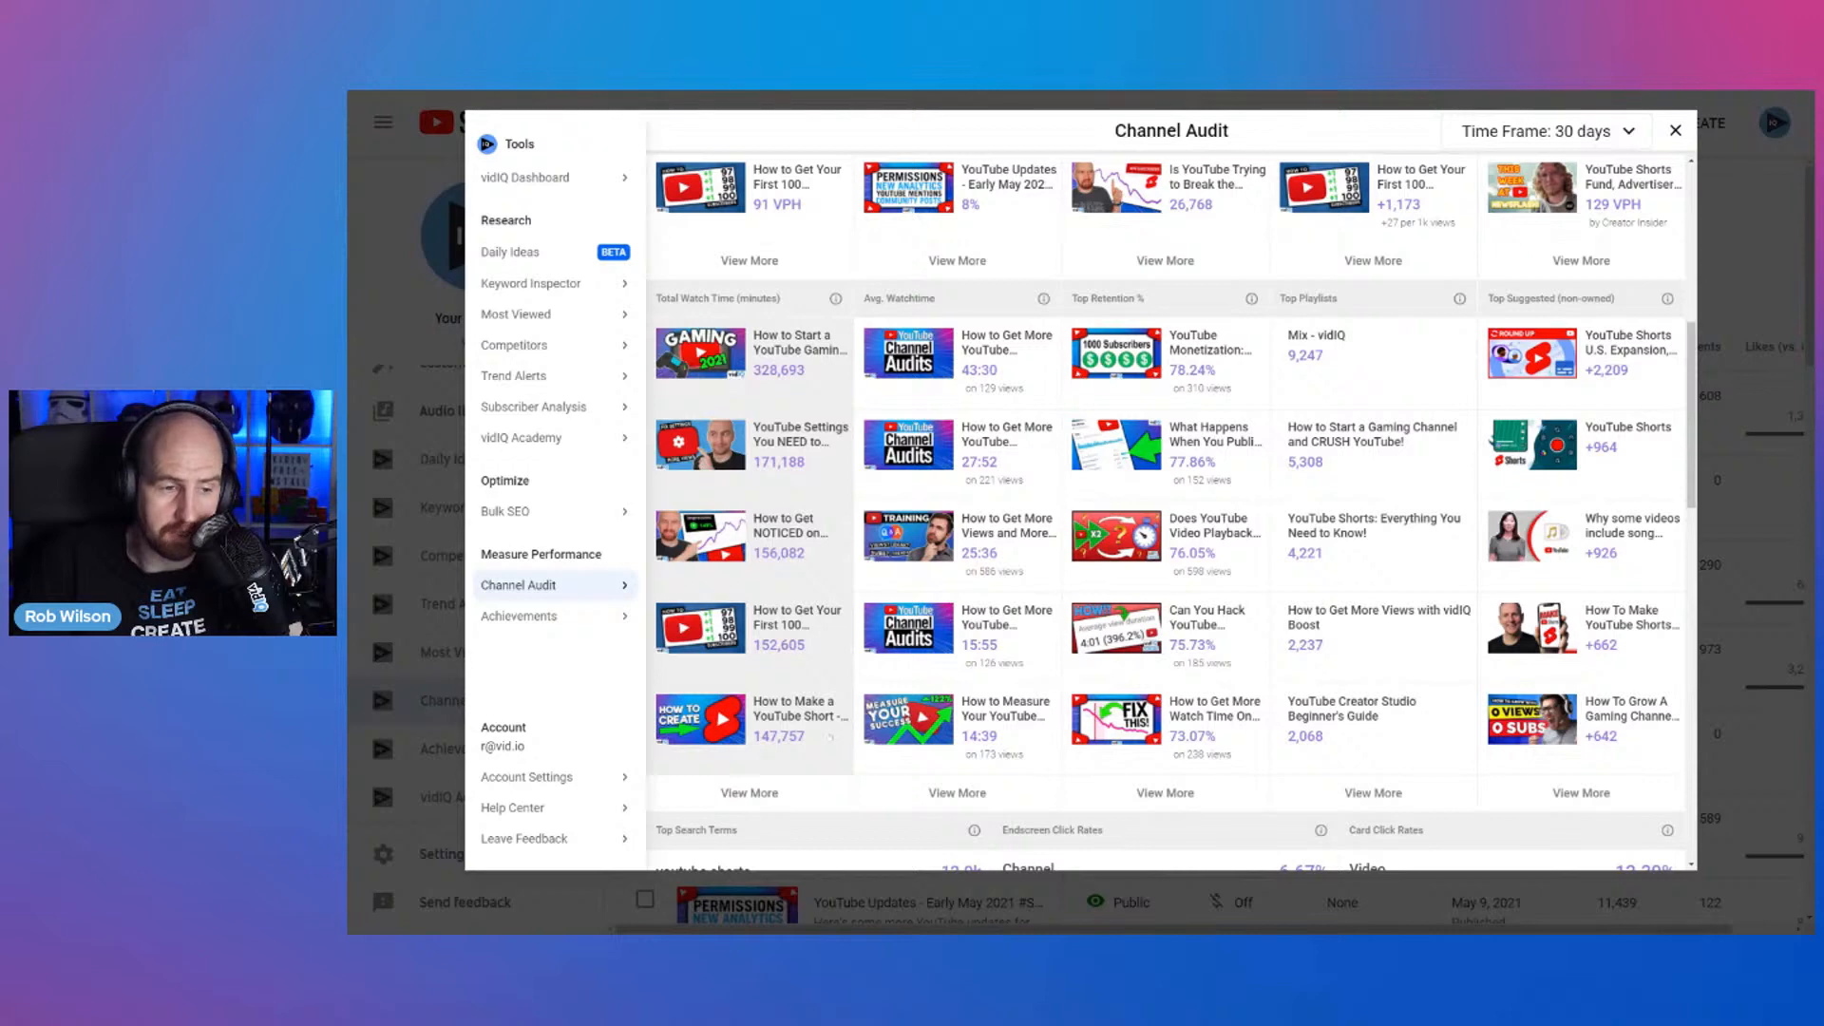
scroll(750, 532, up, 1)
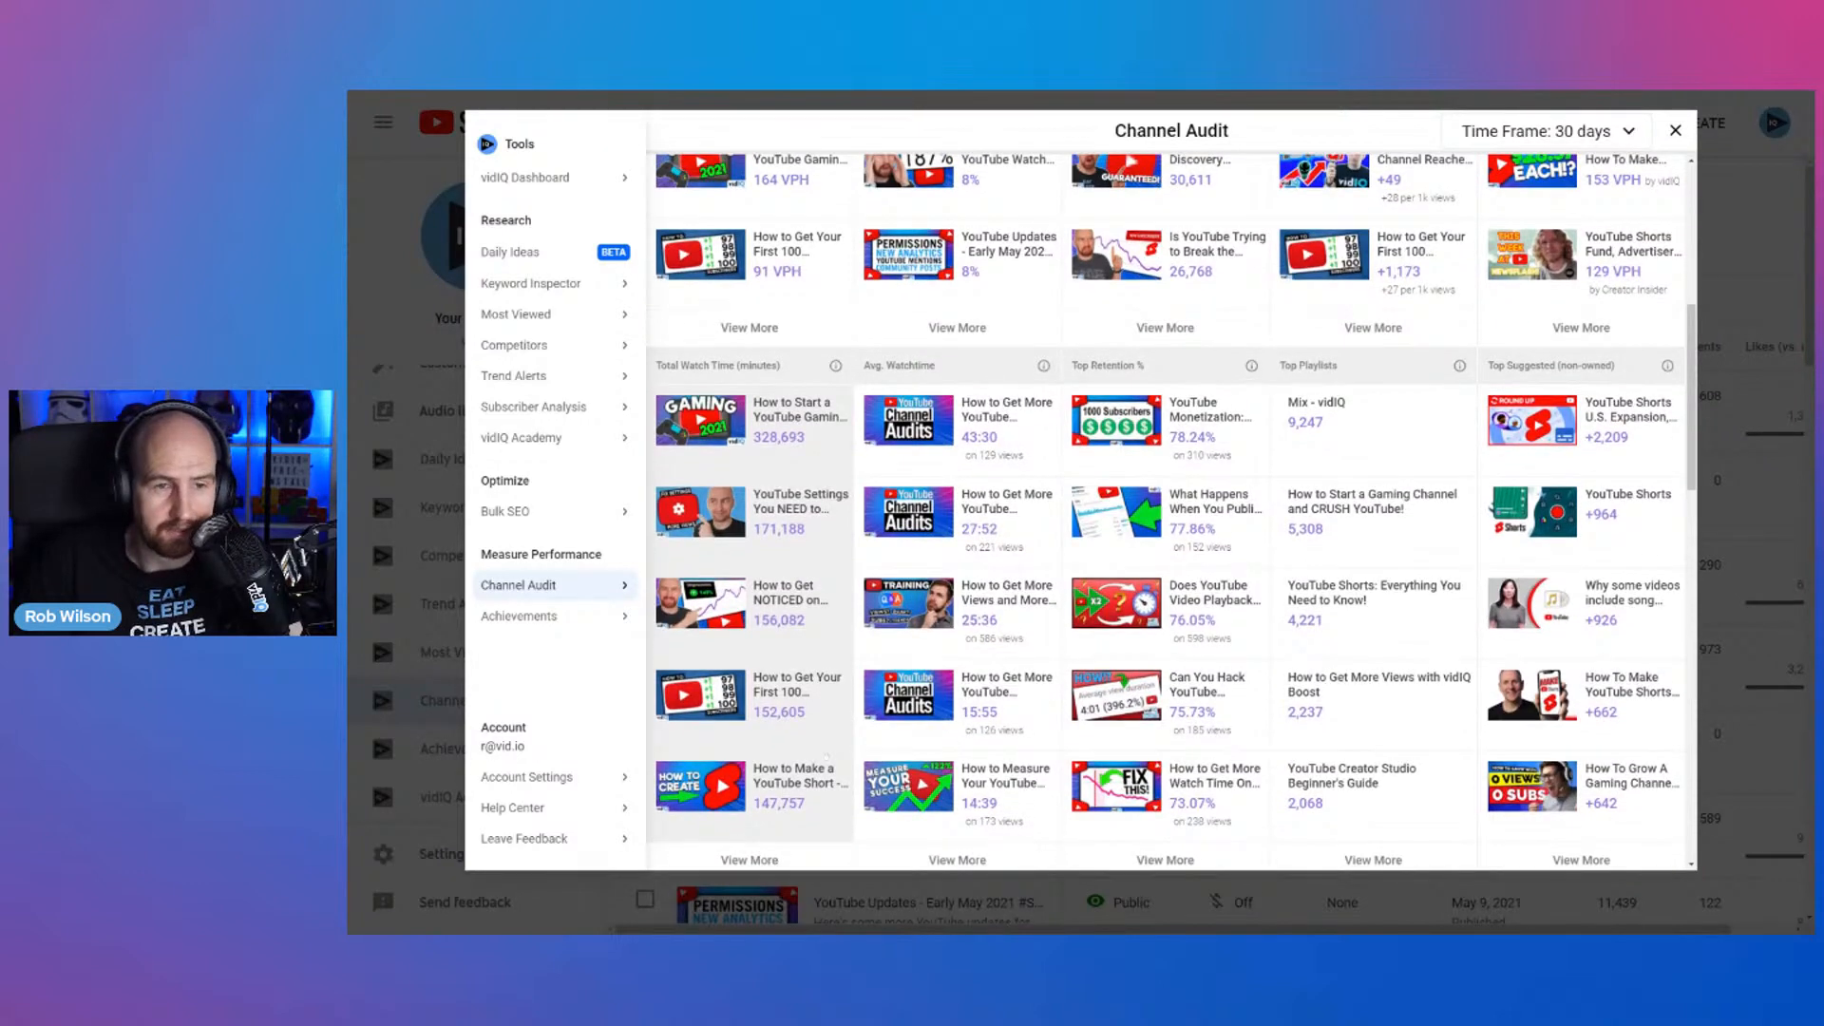
scroll(1169, 513, up, 4)
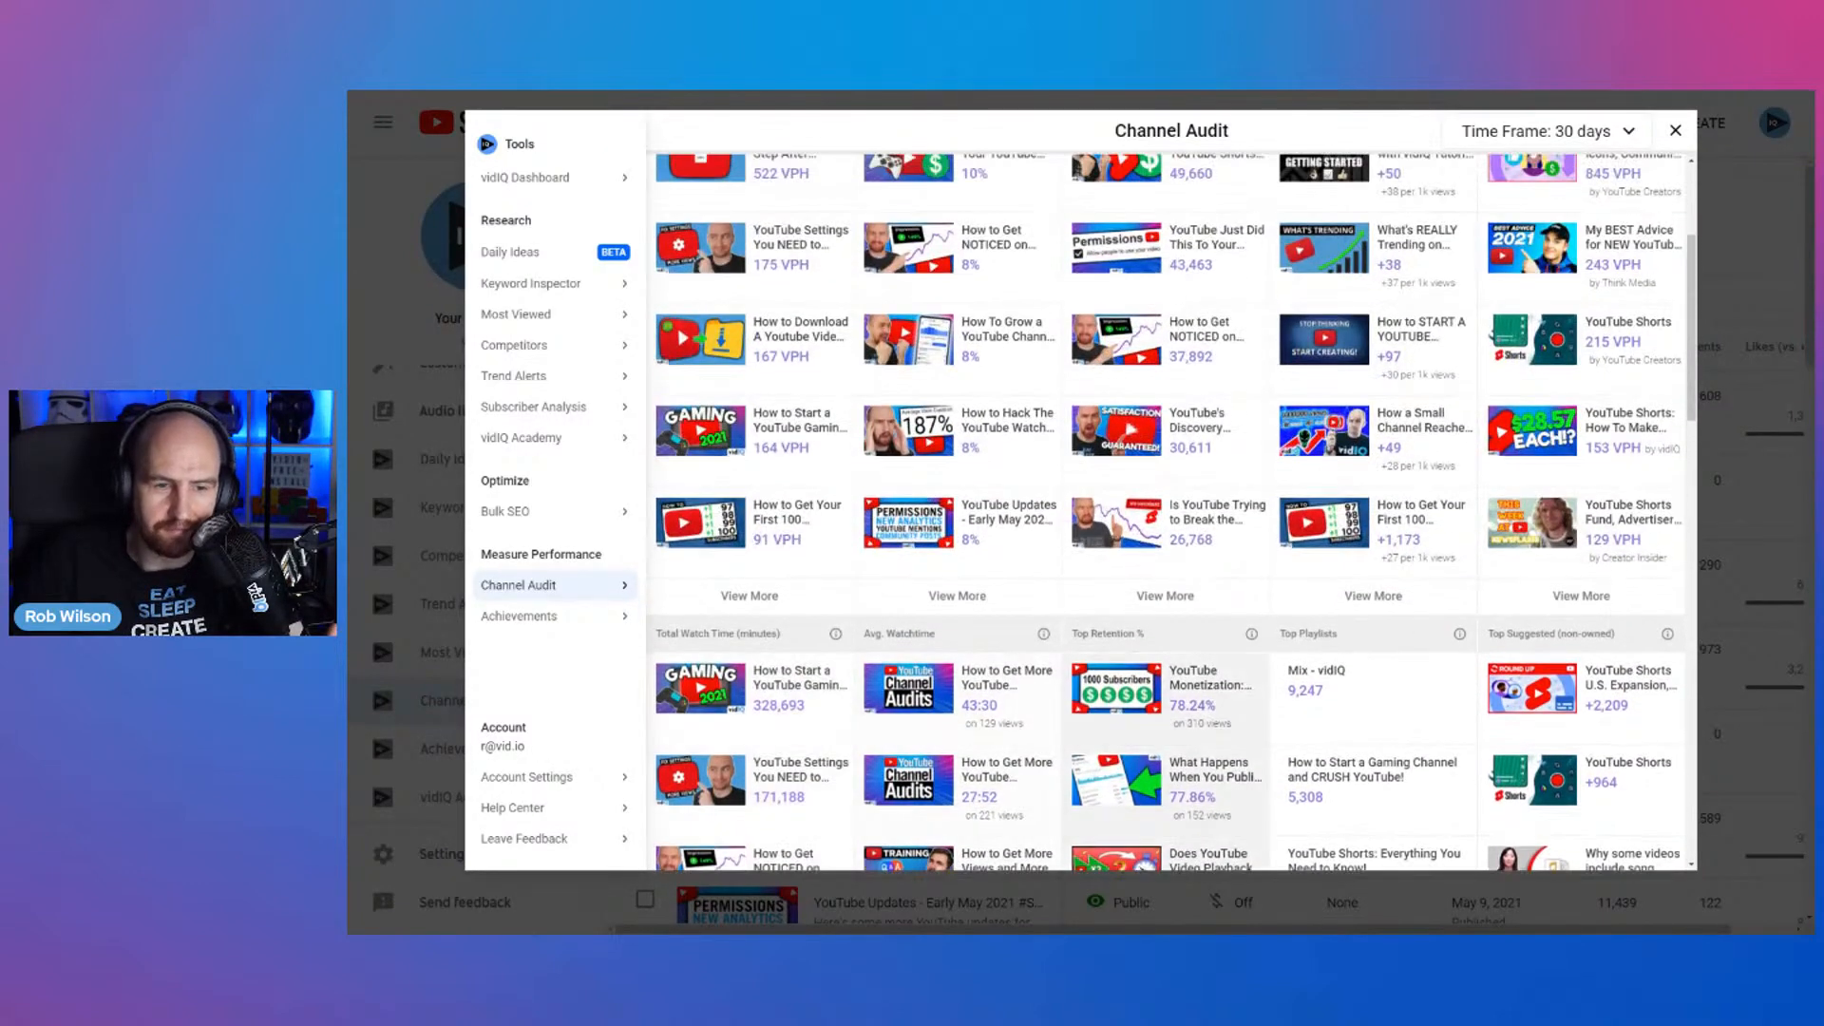
scroll(1169, 513, up, 3)
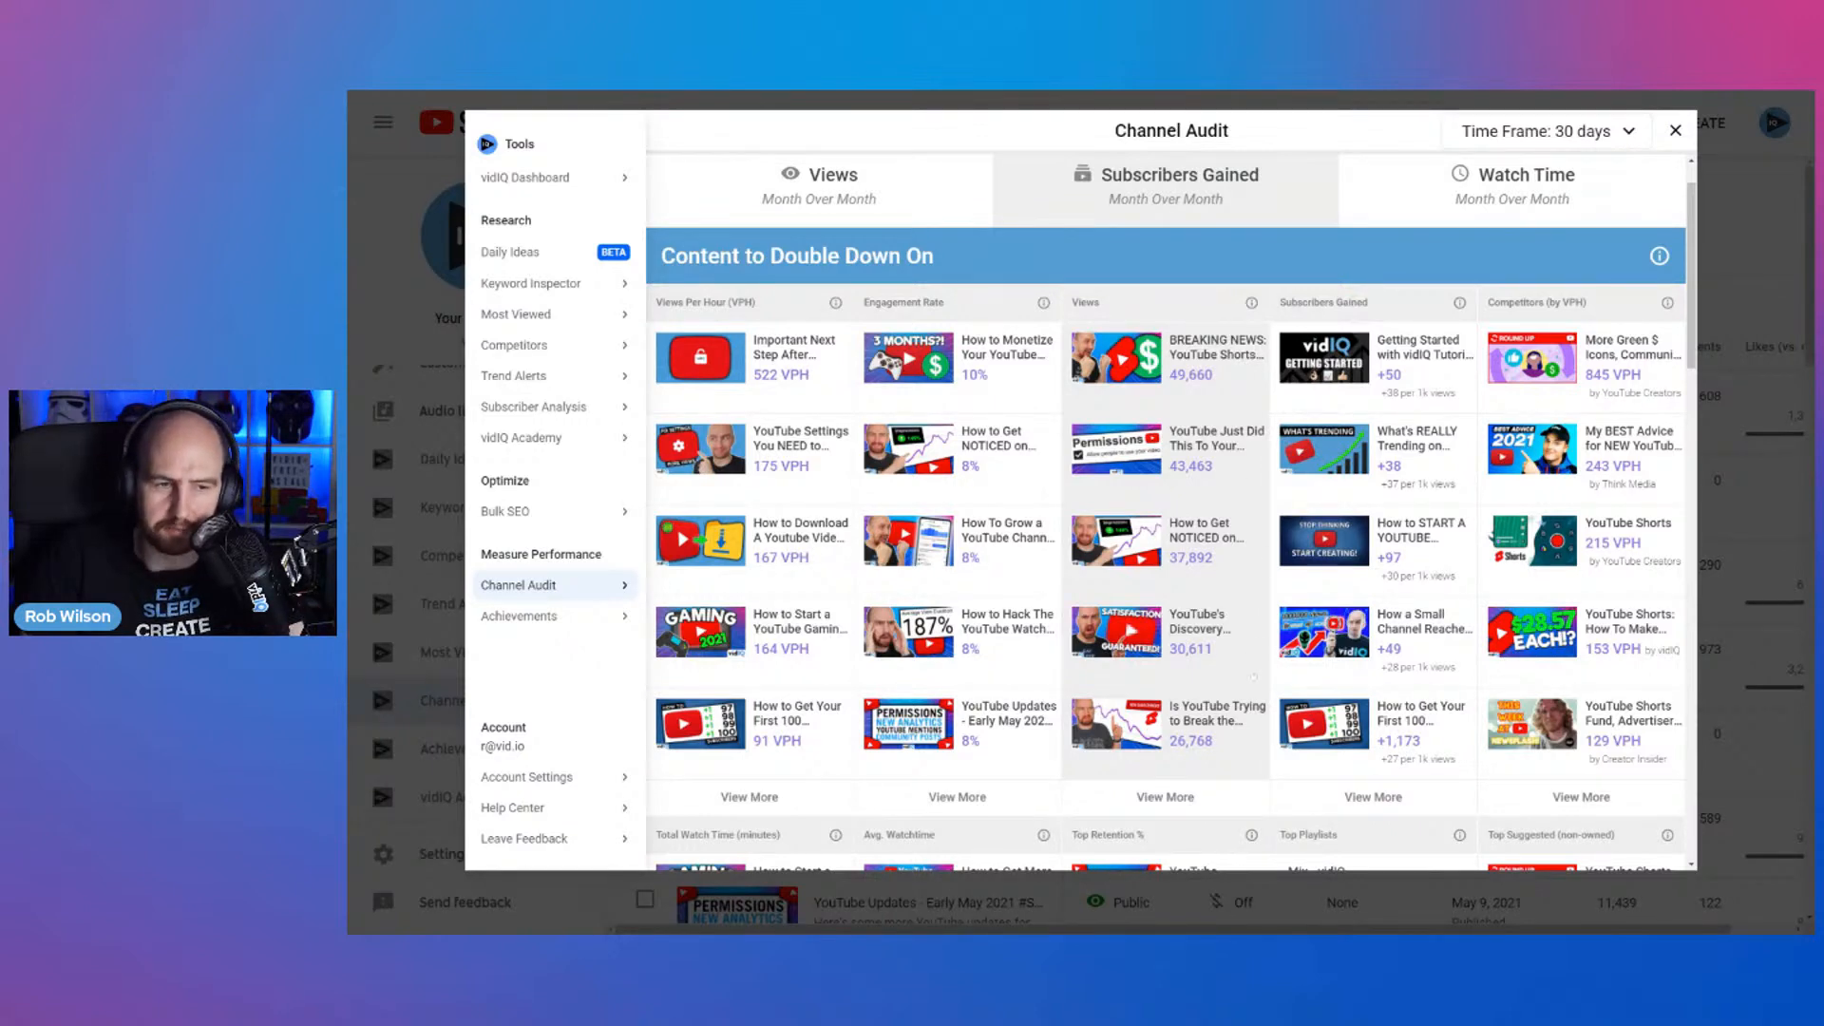
- Examine the audit's suggested videos, top search terms, end screen and card click rates, and close the Channel Audit
scroll(1554, 771, down, 5)
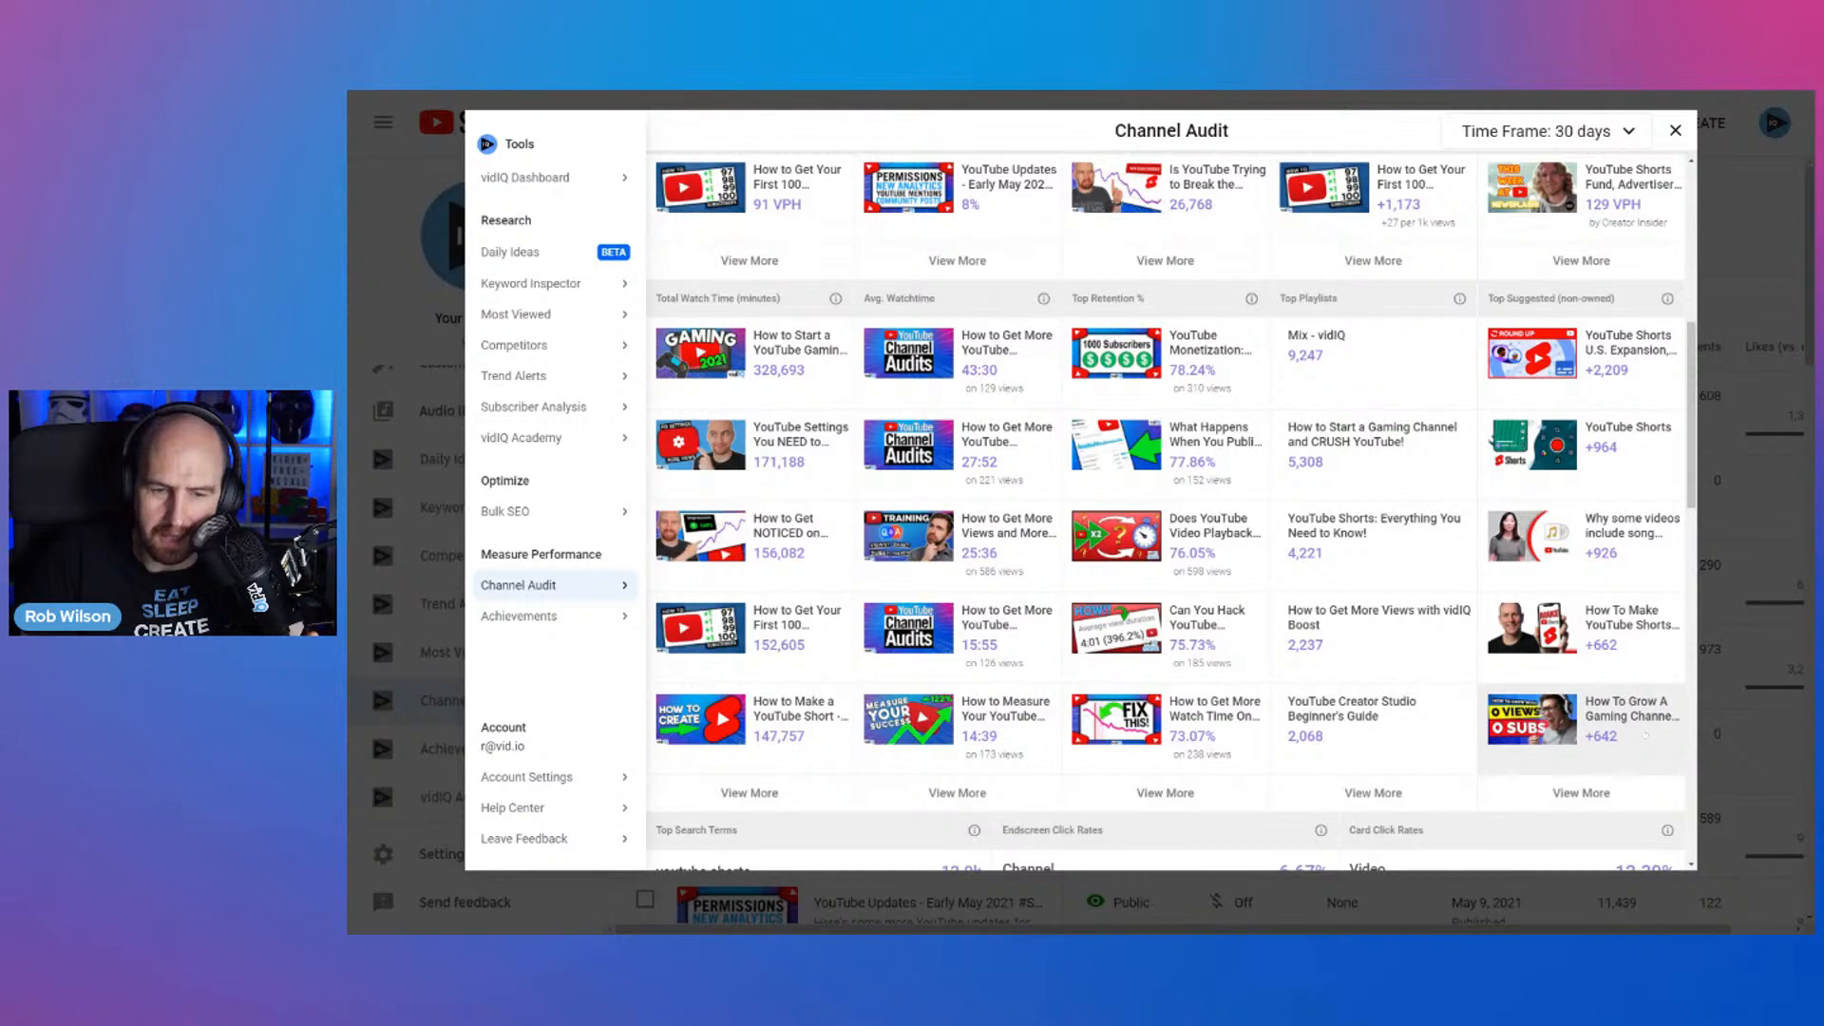
scroll(1646, 734, up, 4)
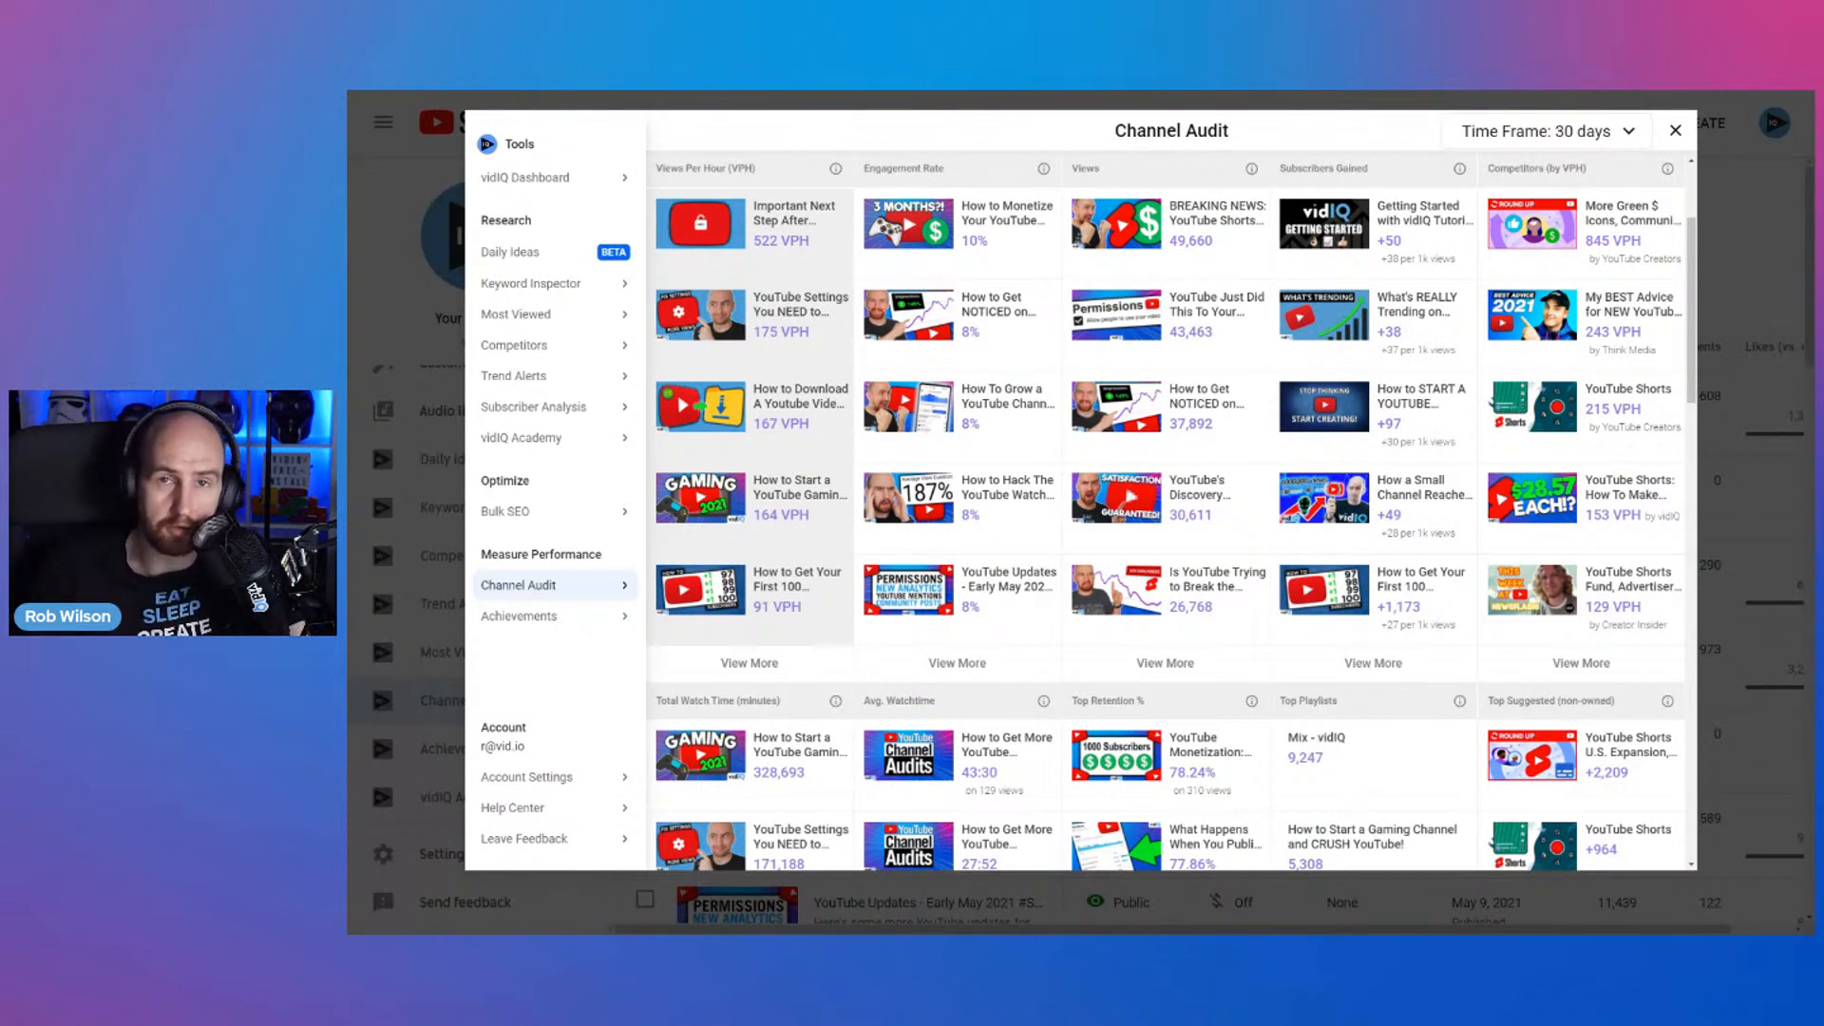
scroll(960, 267, down, 3)
scroll(960, 266, down, 7)
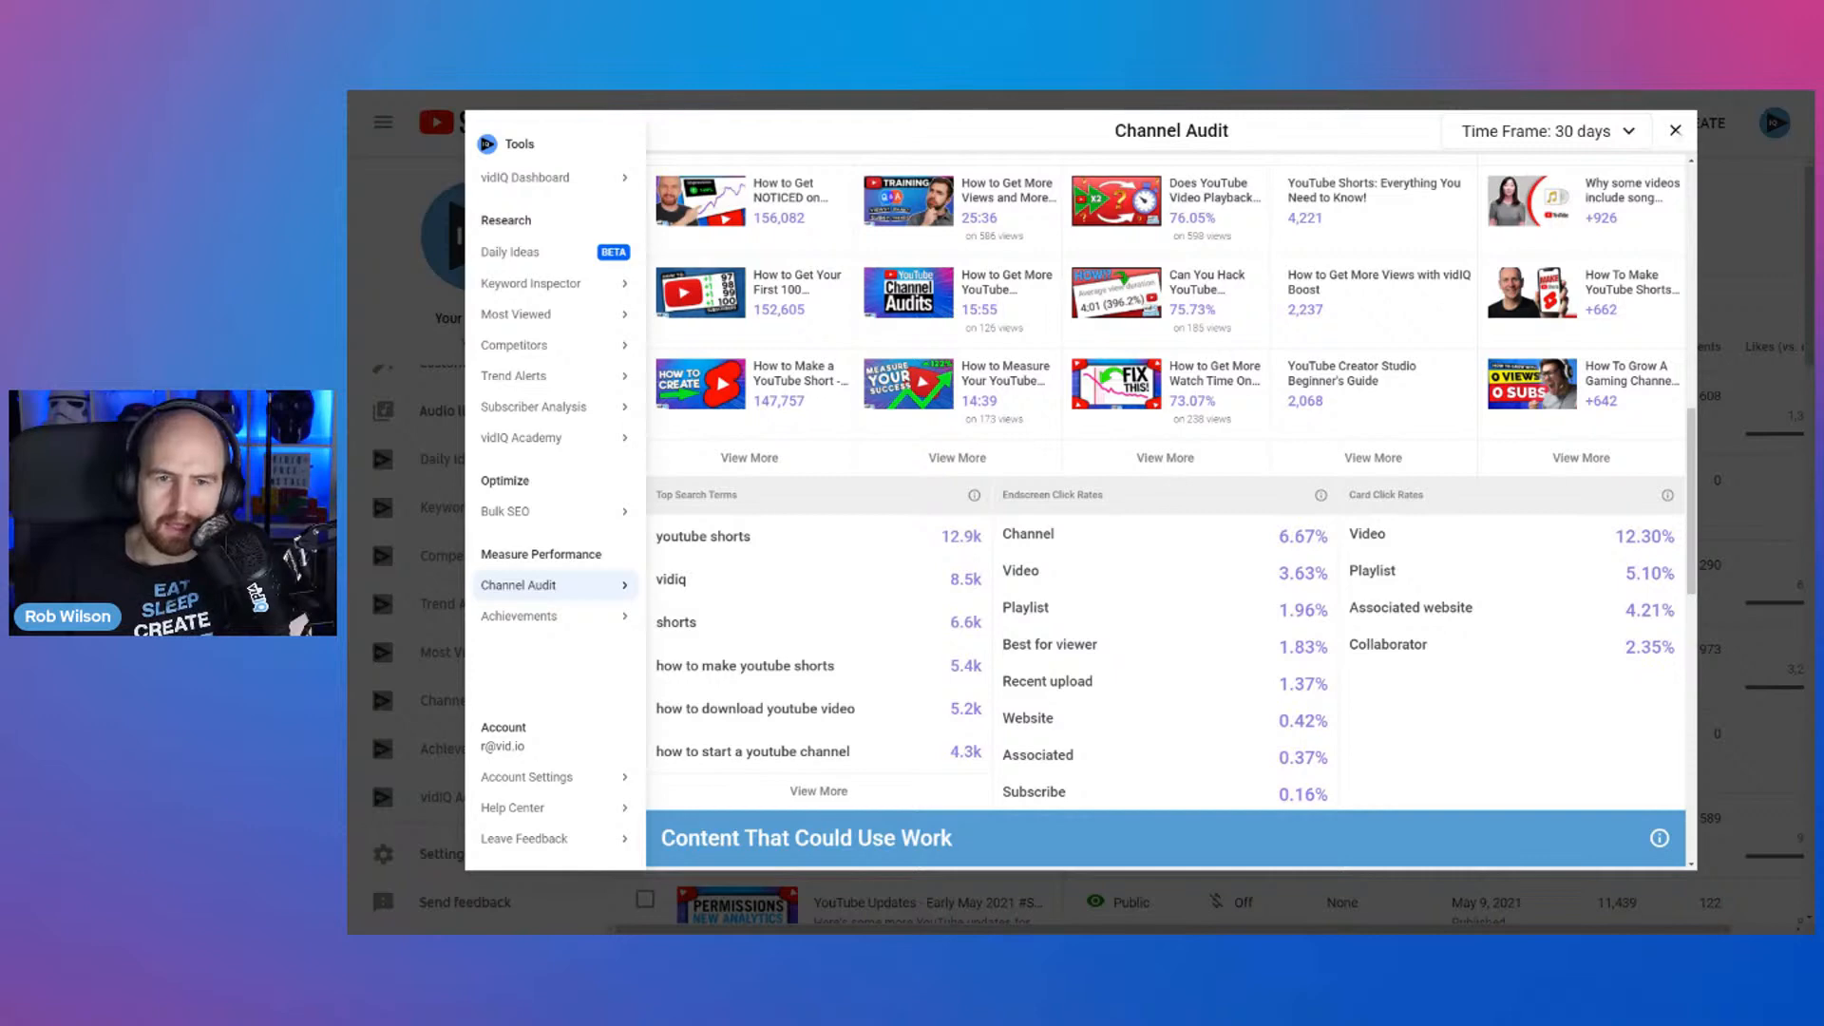
key(Escape)
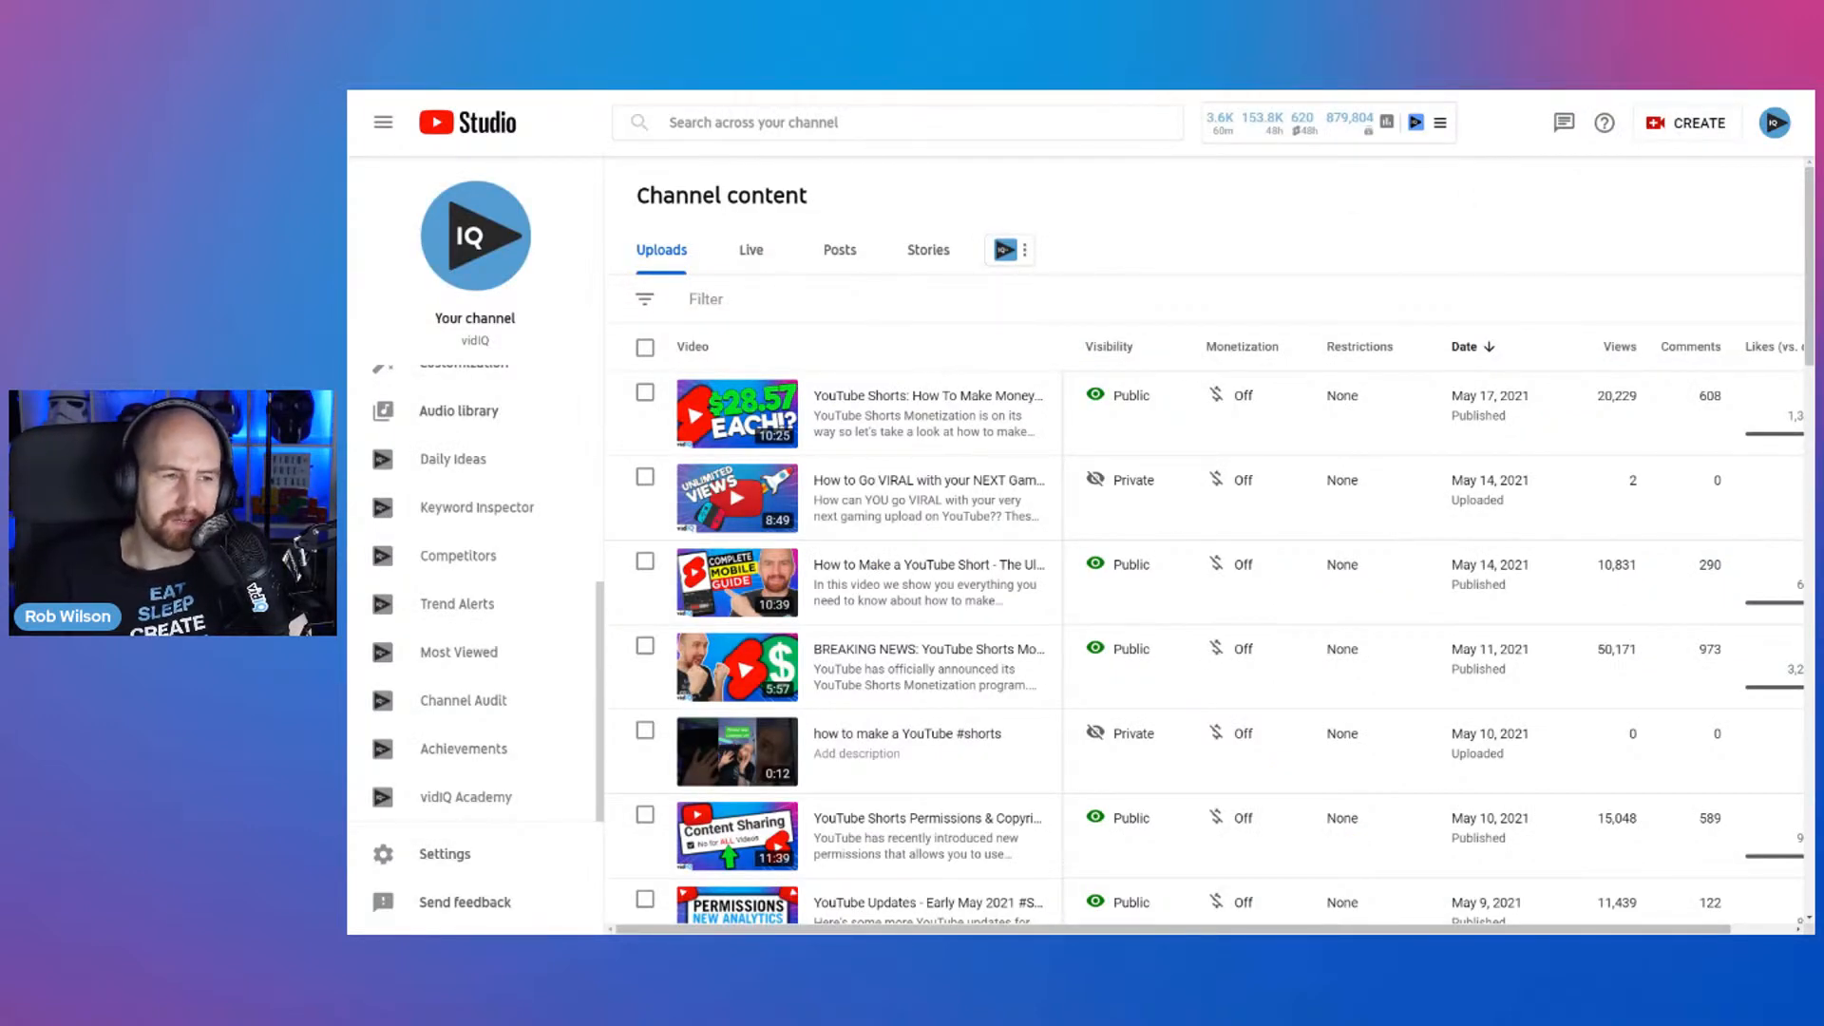
- Check the channel analytics overview, return to the channel content and browse its list of community posts
scroll(475, 570, up, 5)
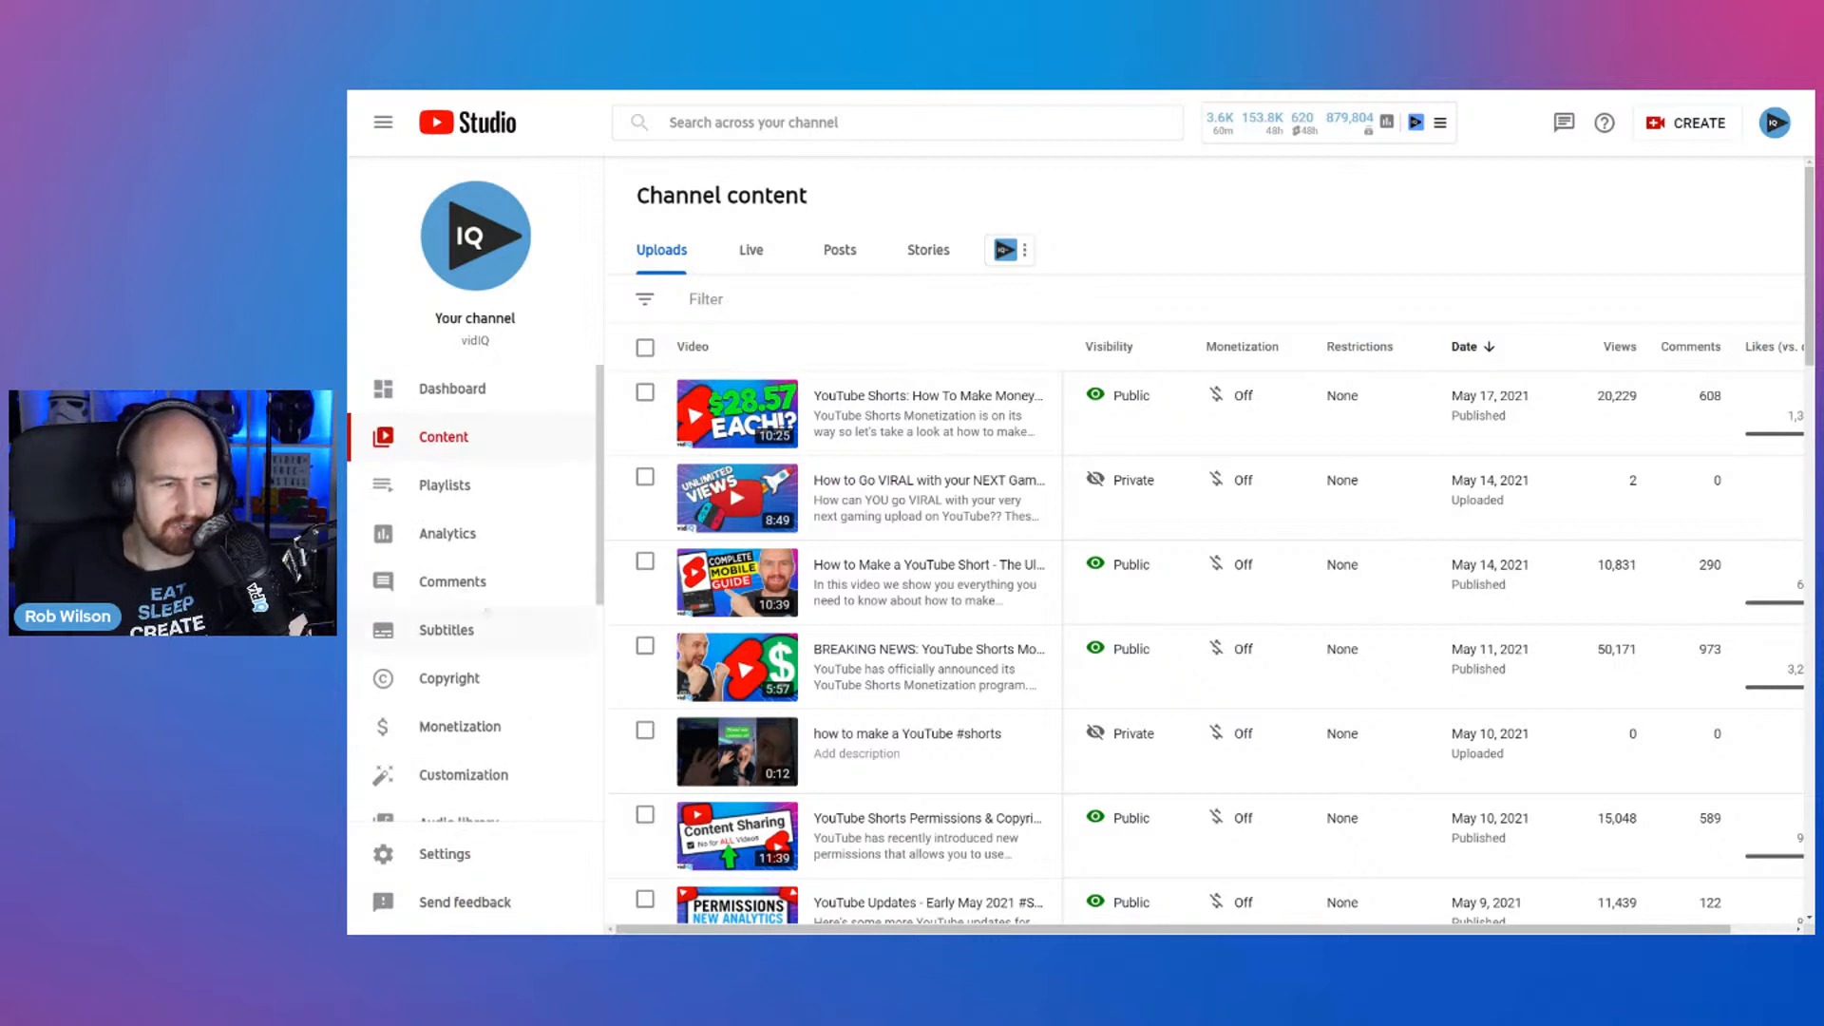
click(448, 534)
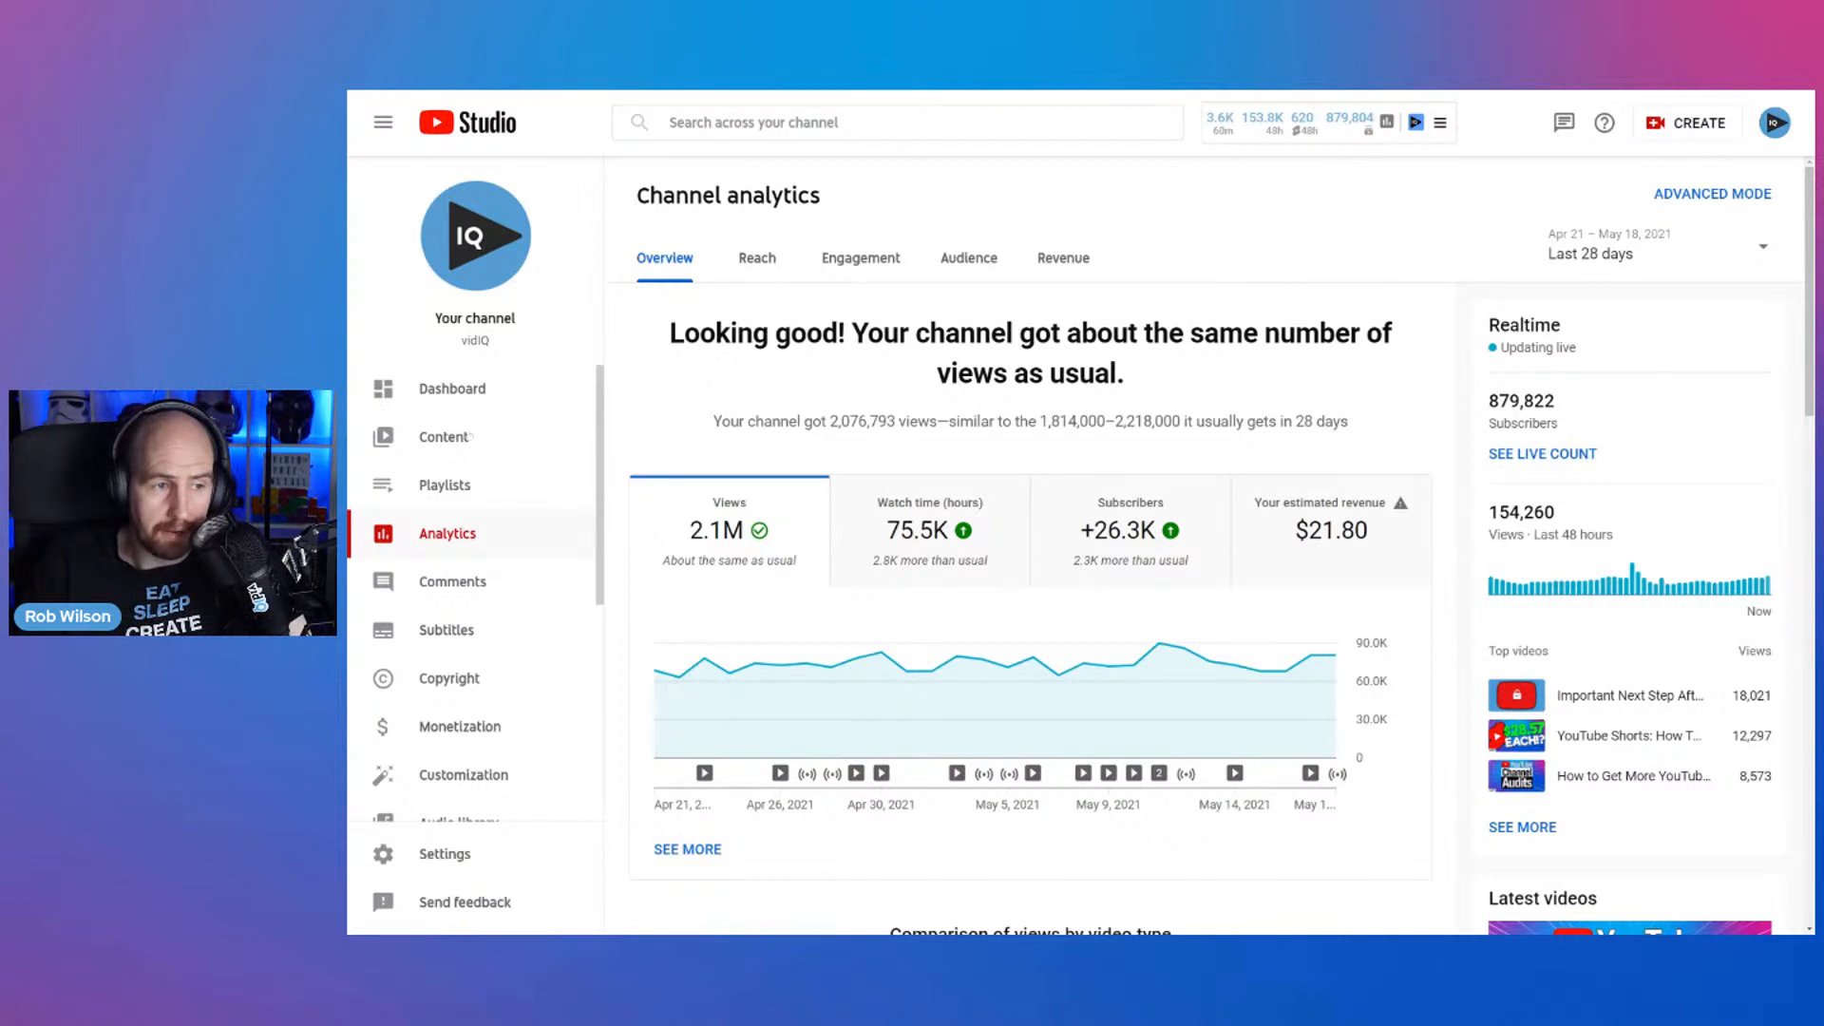
click(473, 442)
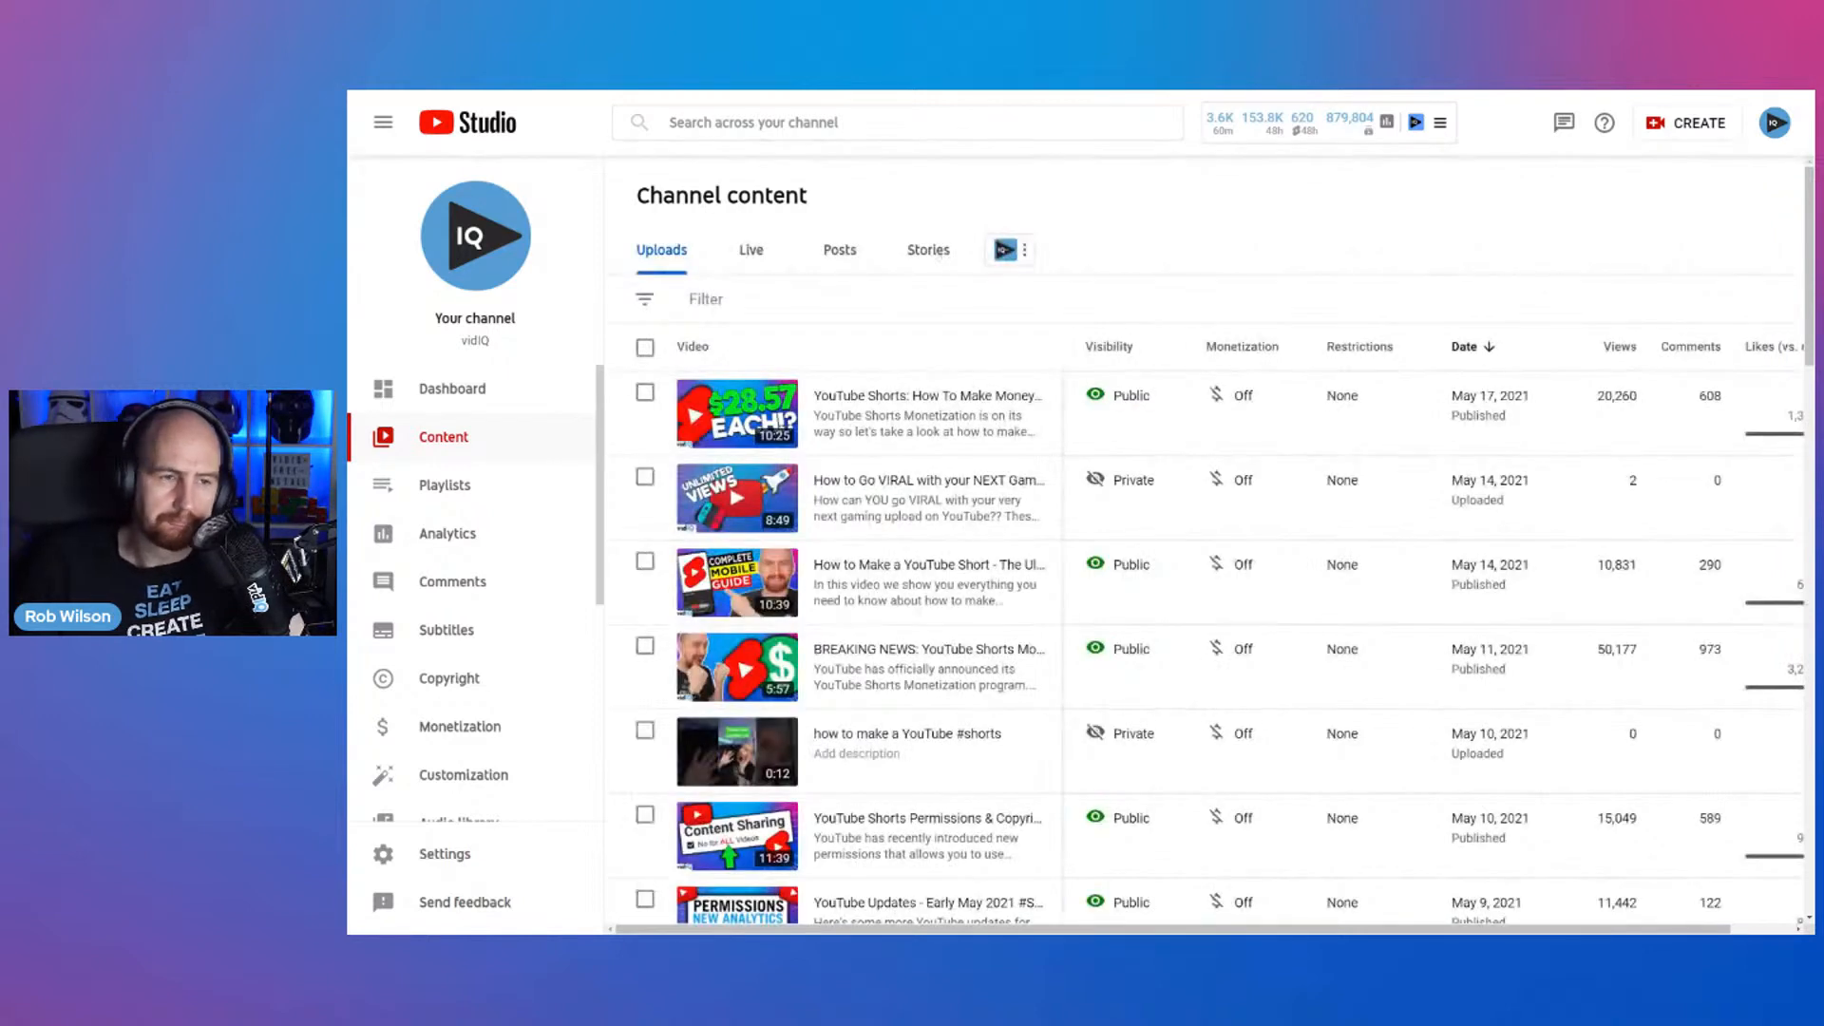
click(847, 251)
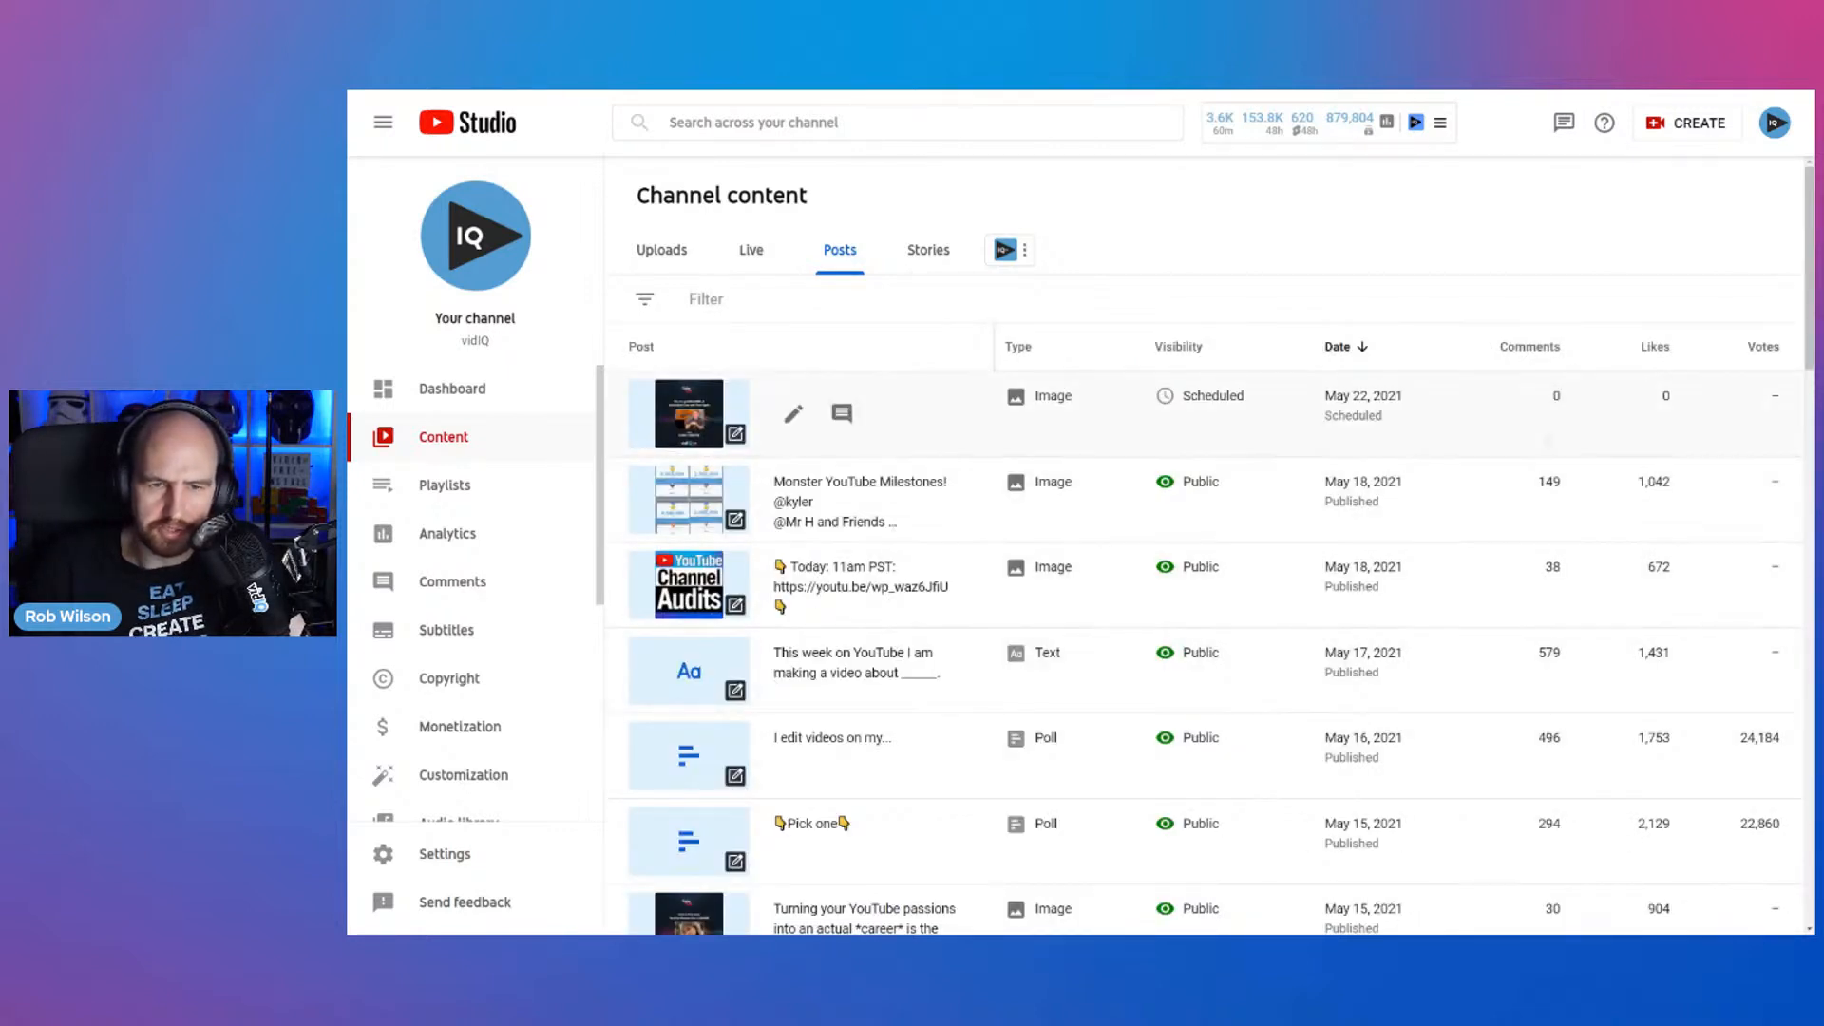
scroll(808, 670, down, 3)
scroll(807, 722, up, 3)
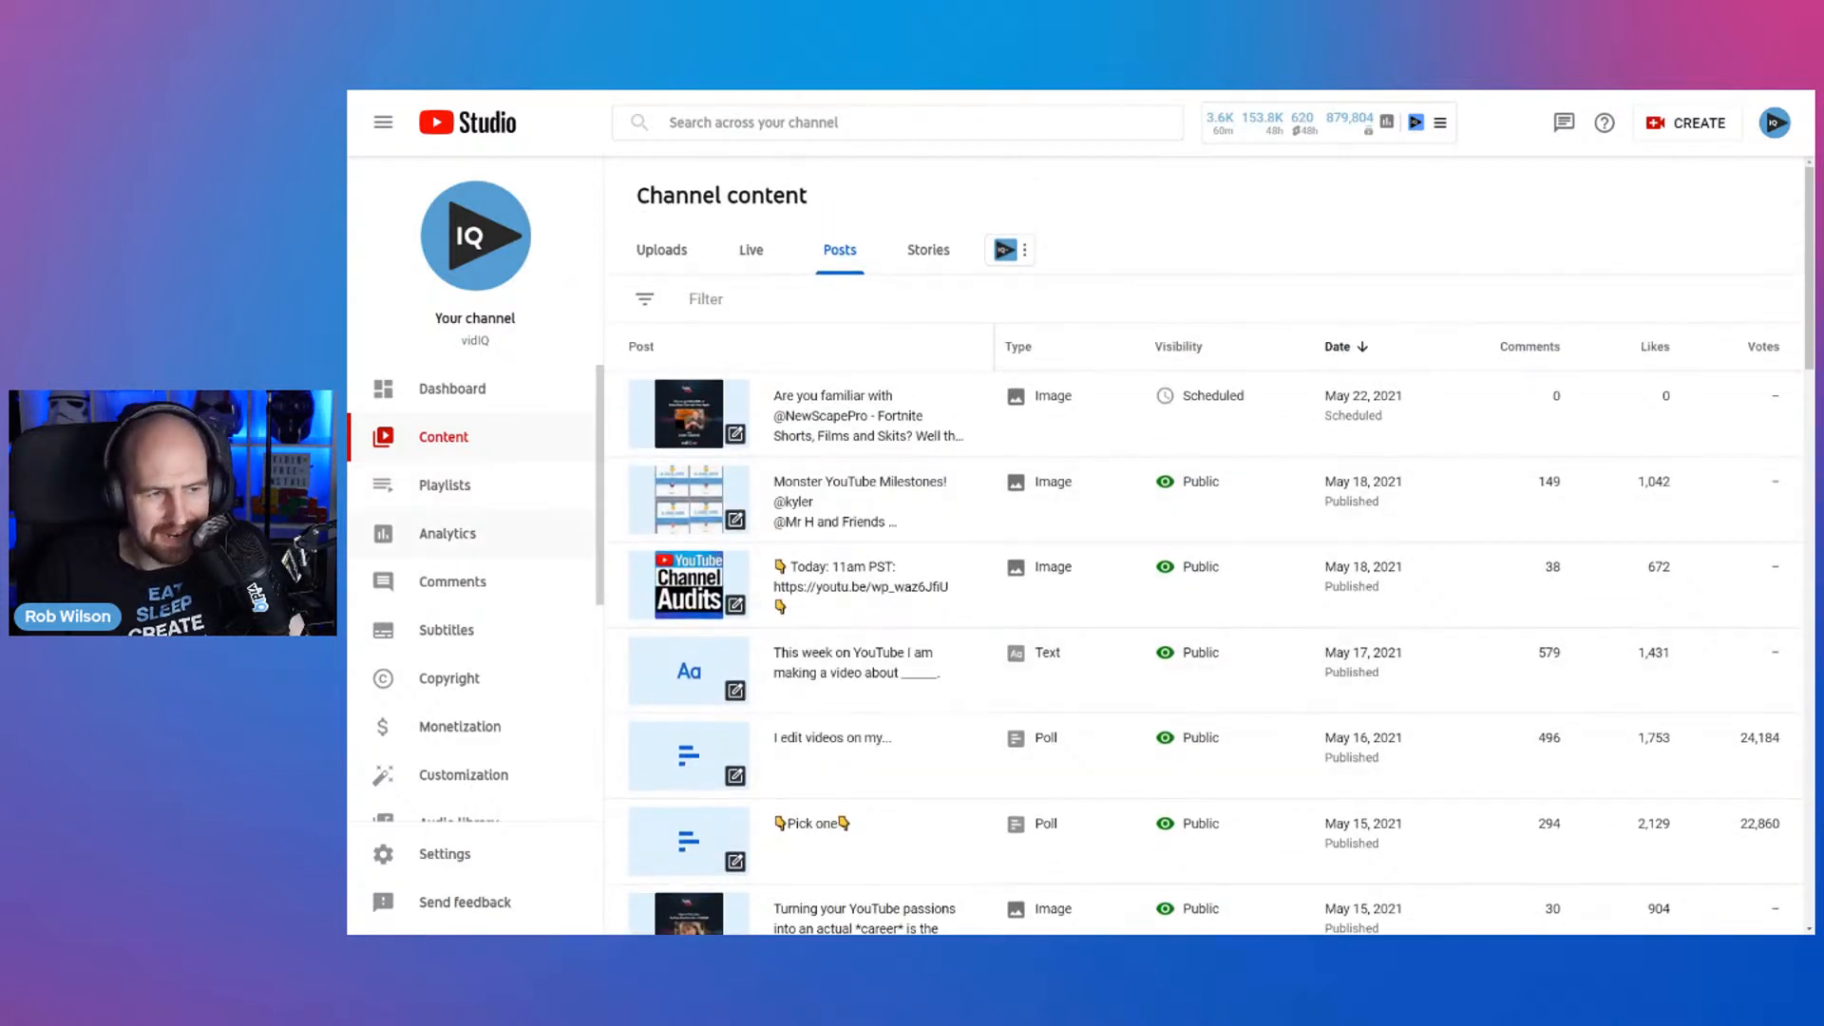
- Open the channel's engagement analytics and find the top posts for the last 28 days
click(447, 533)
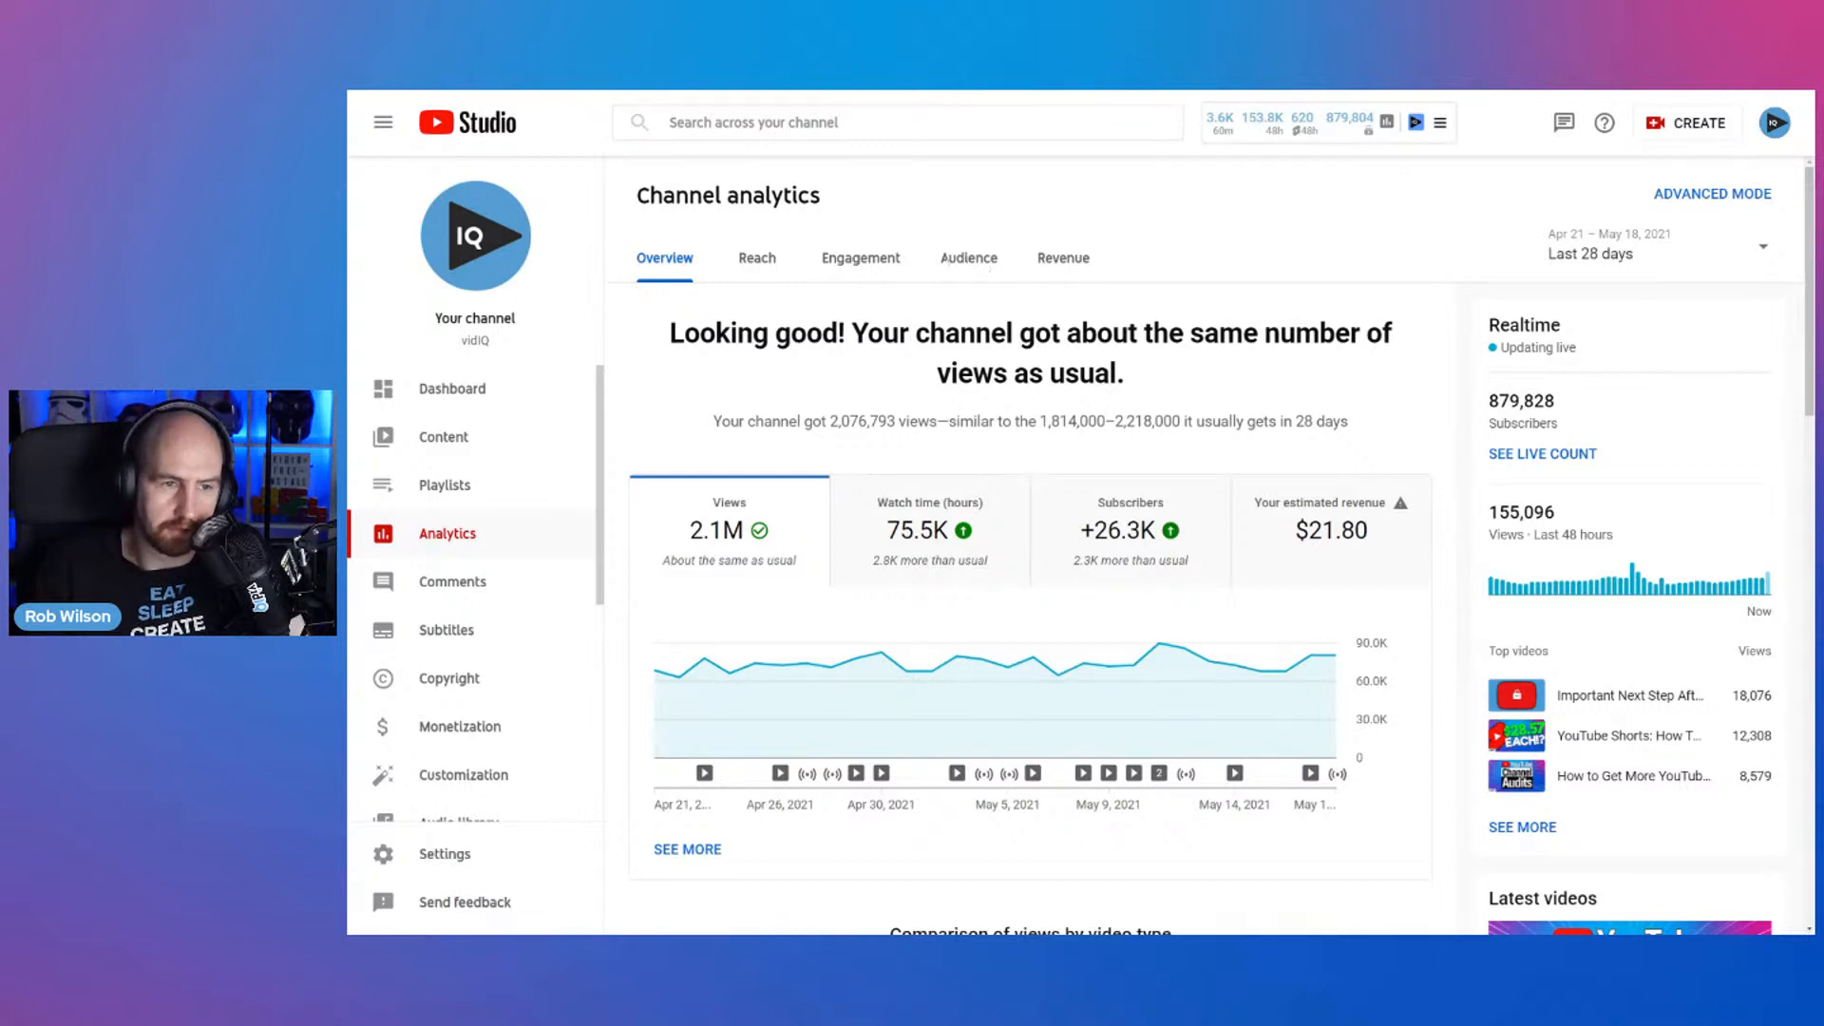
click(847, 259)
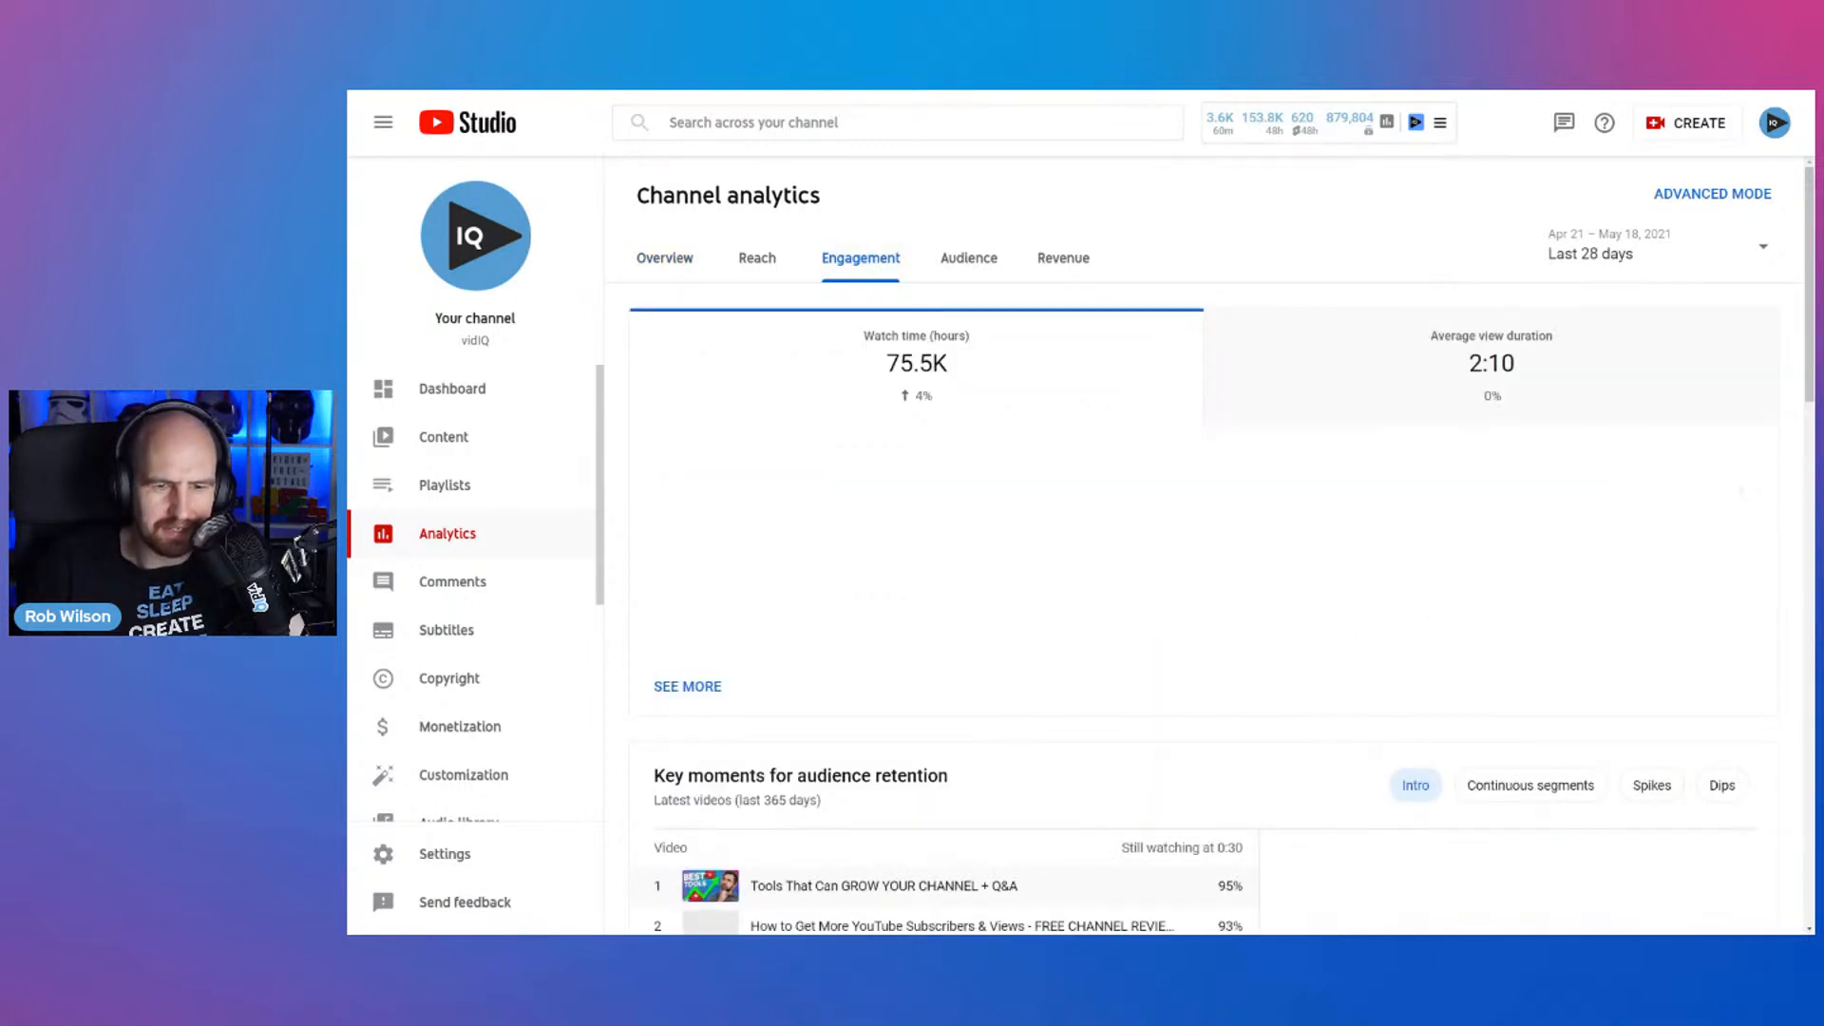
scroll(1207, 570, down, 3)
scroll(1207, 570, down, 3)
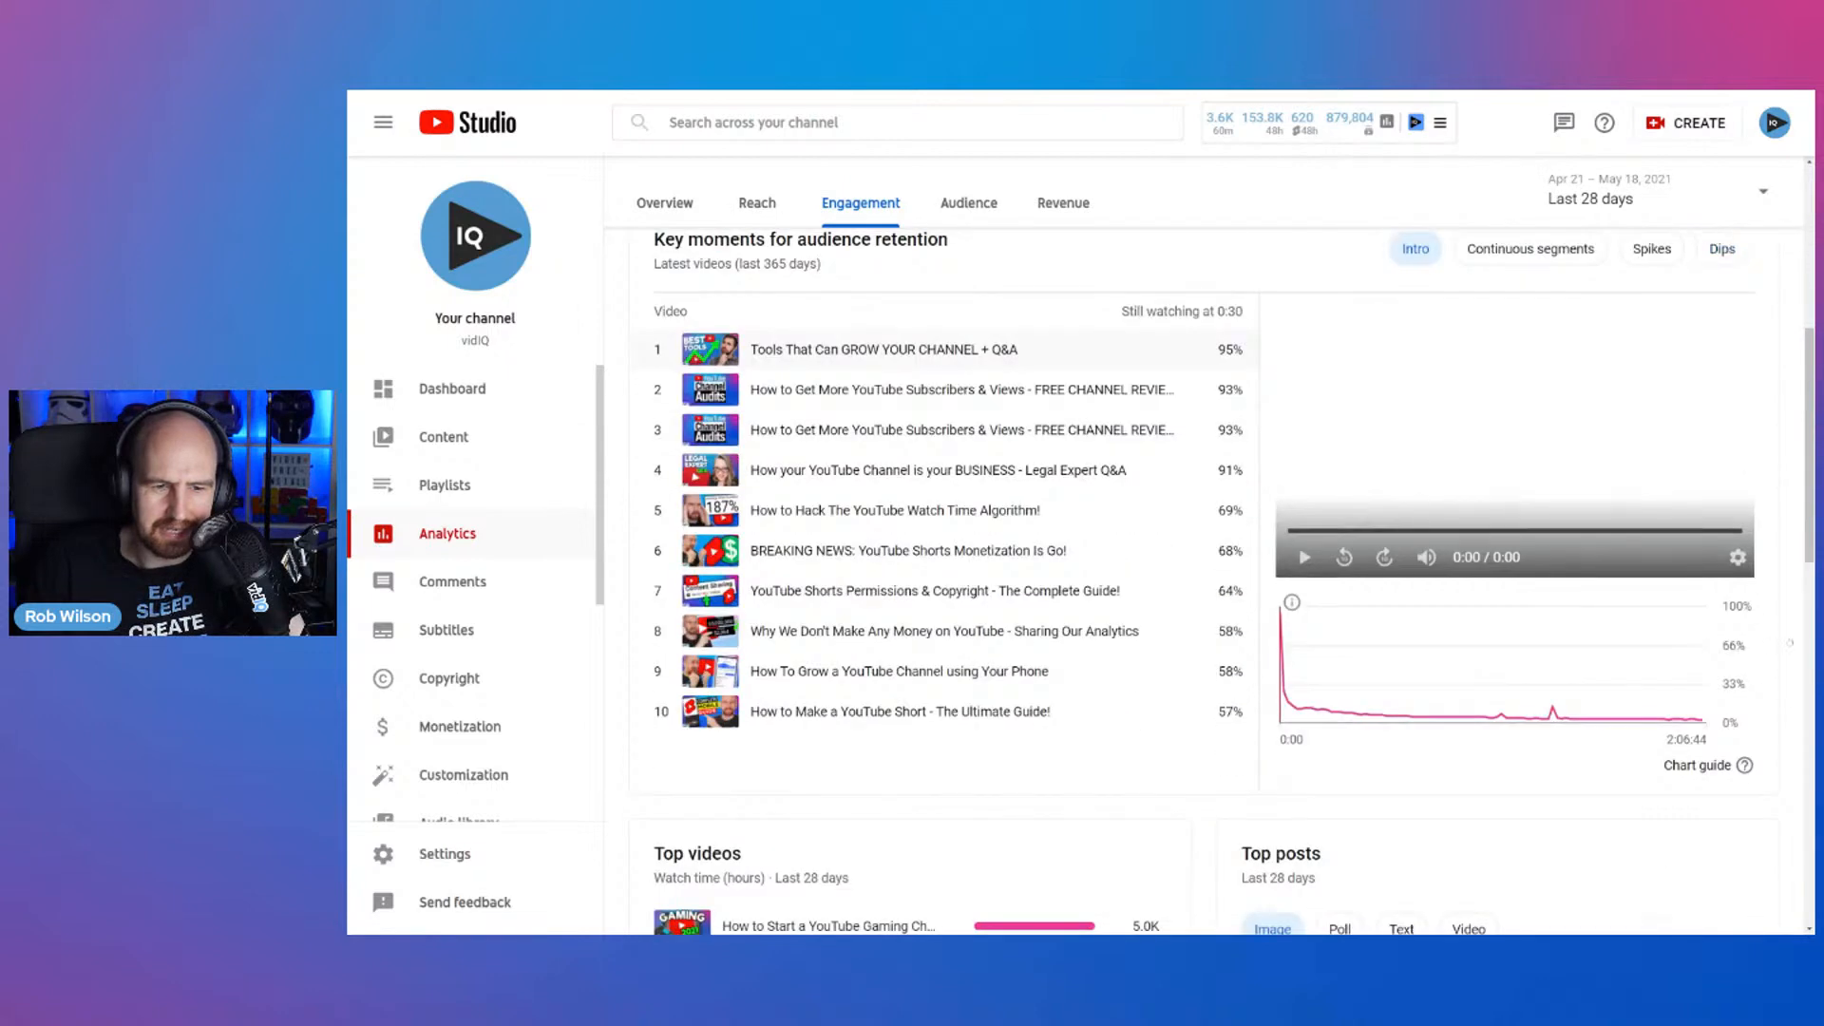
scroll(1207, 570, down, 5)
scroll(1207, 570, up, 7)
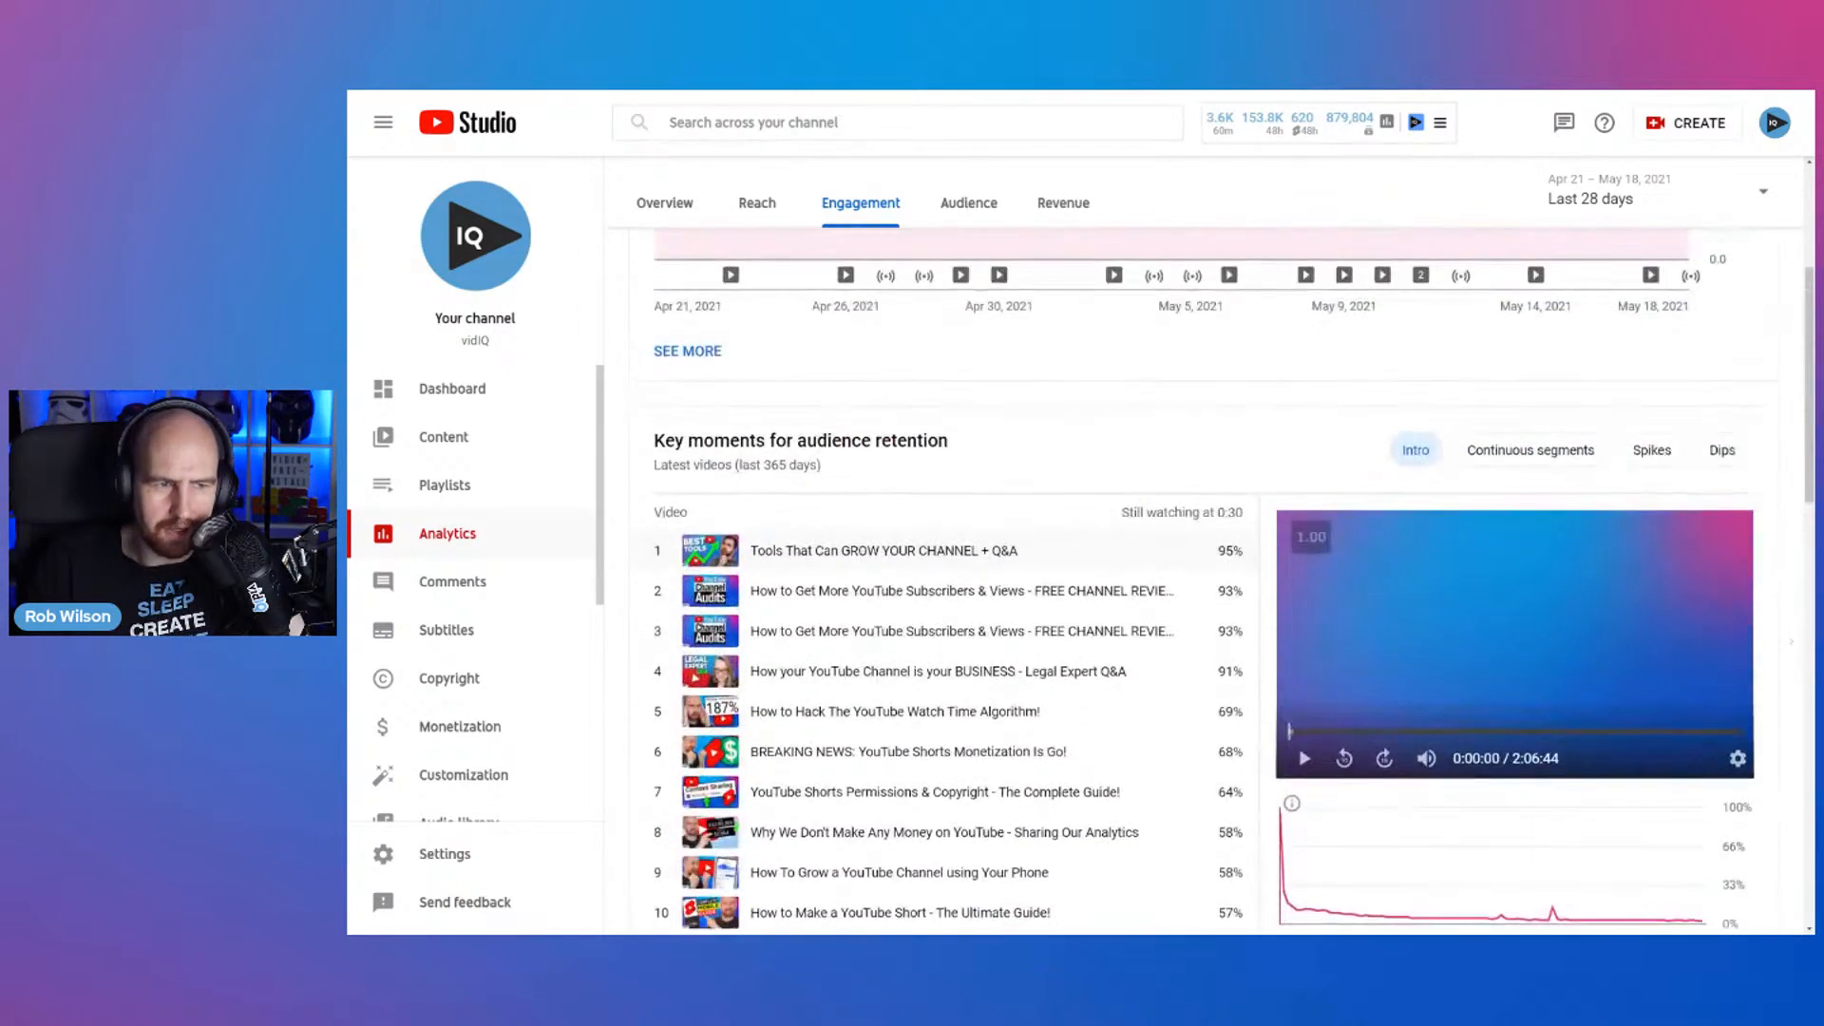
scroll(1206, 570, down, 8)
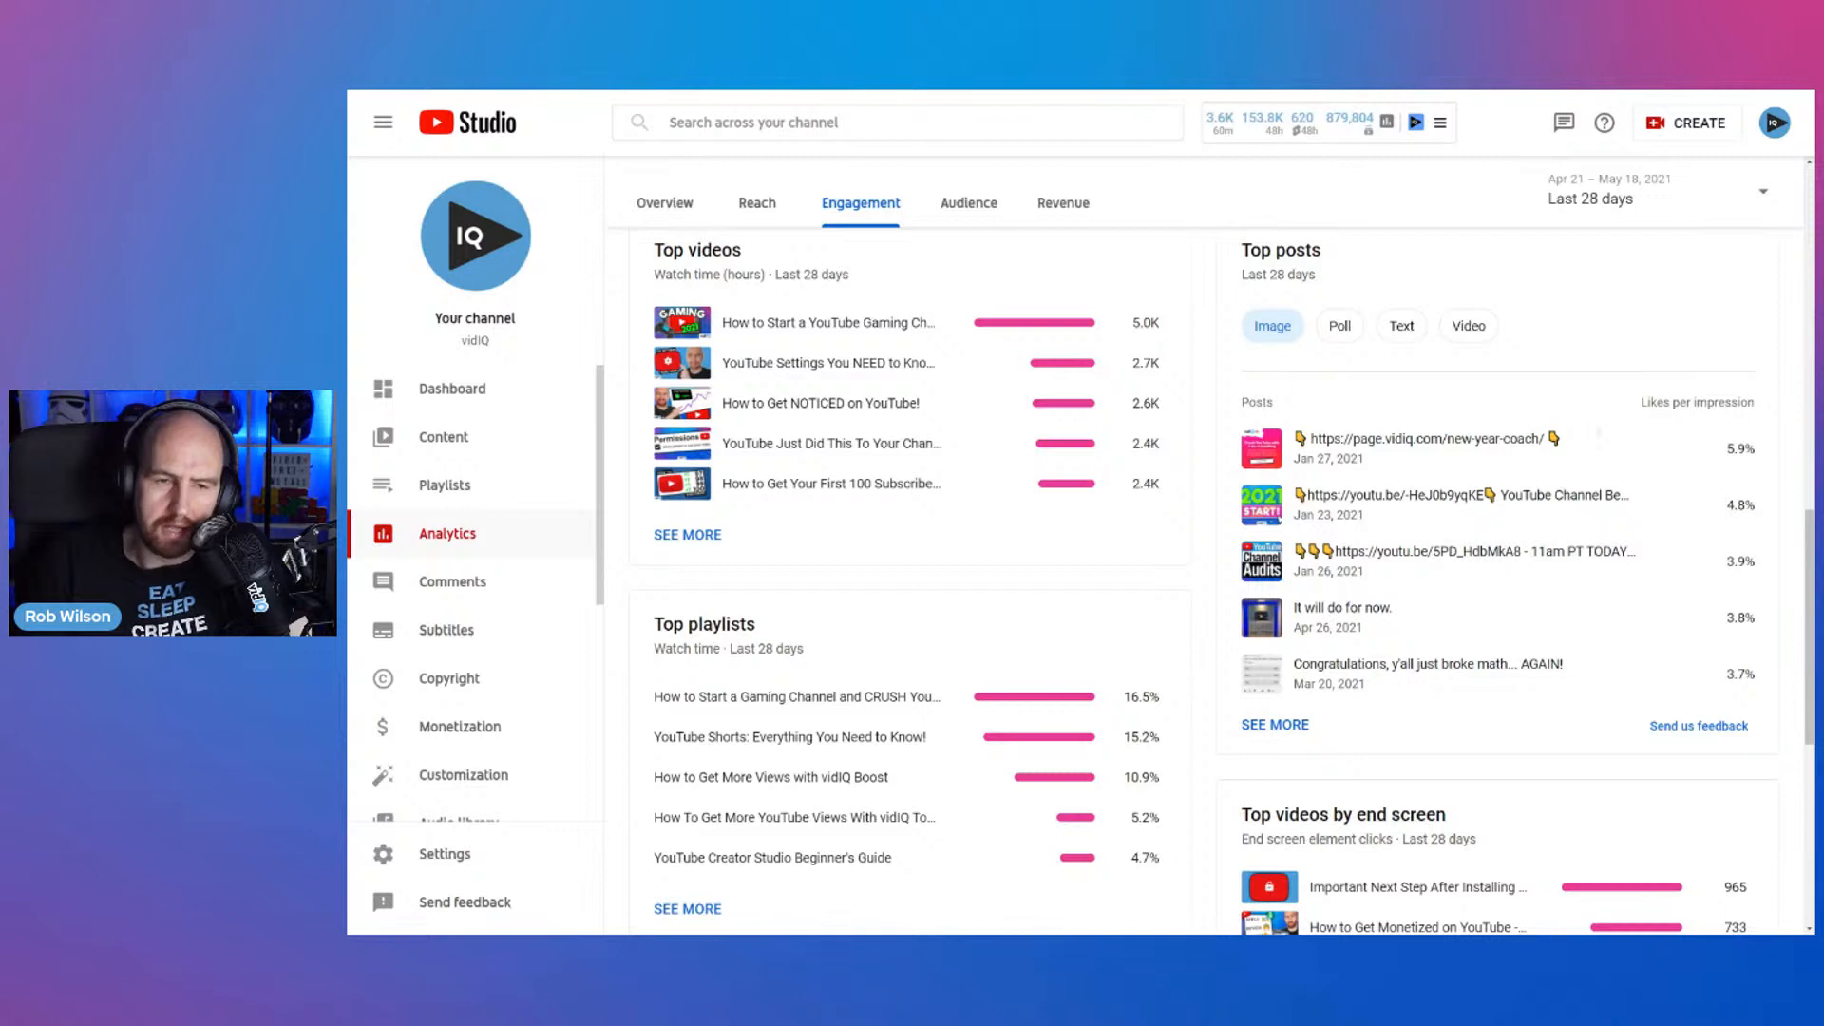
- Show the top text posts, open their detailed report and review each post's impressions, likes and like rate
click(1413, 334)
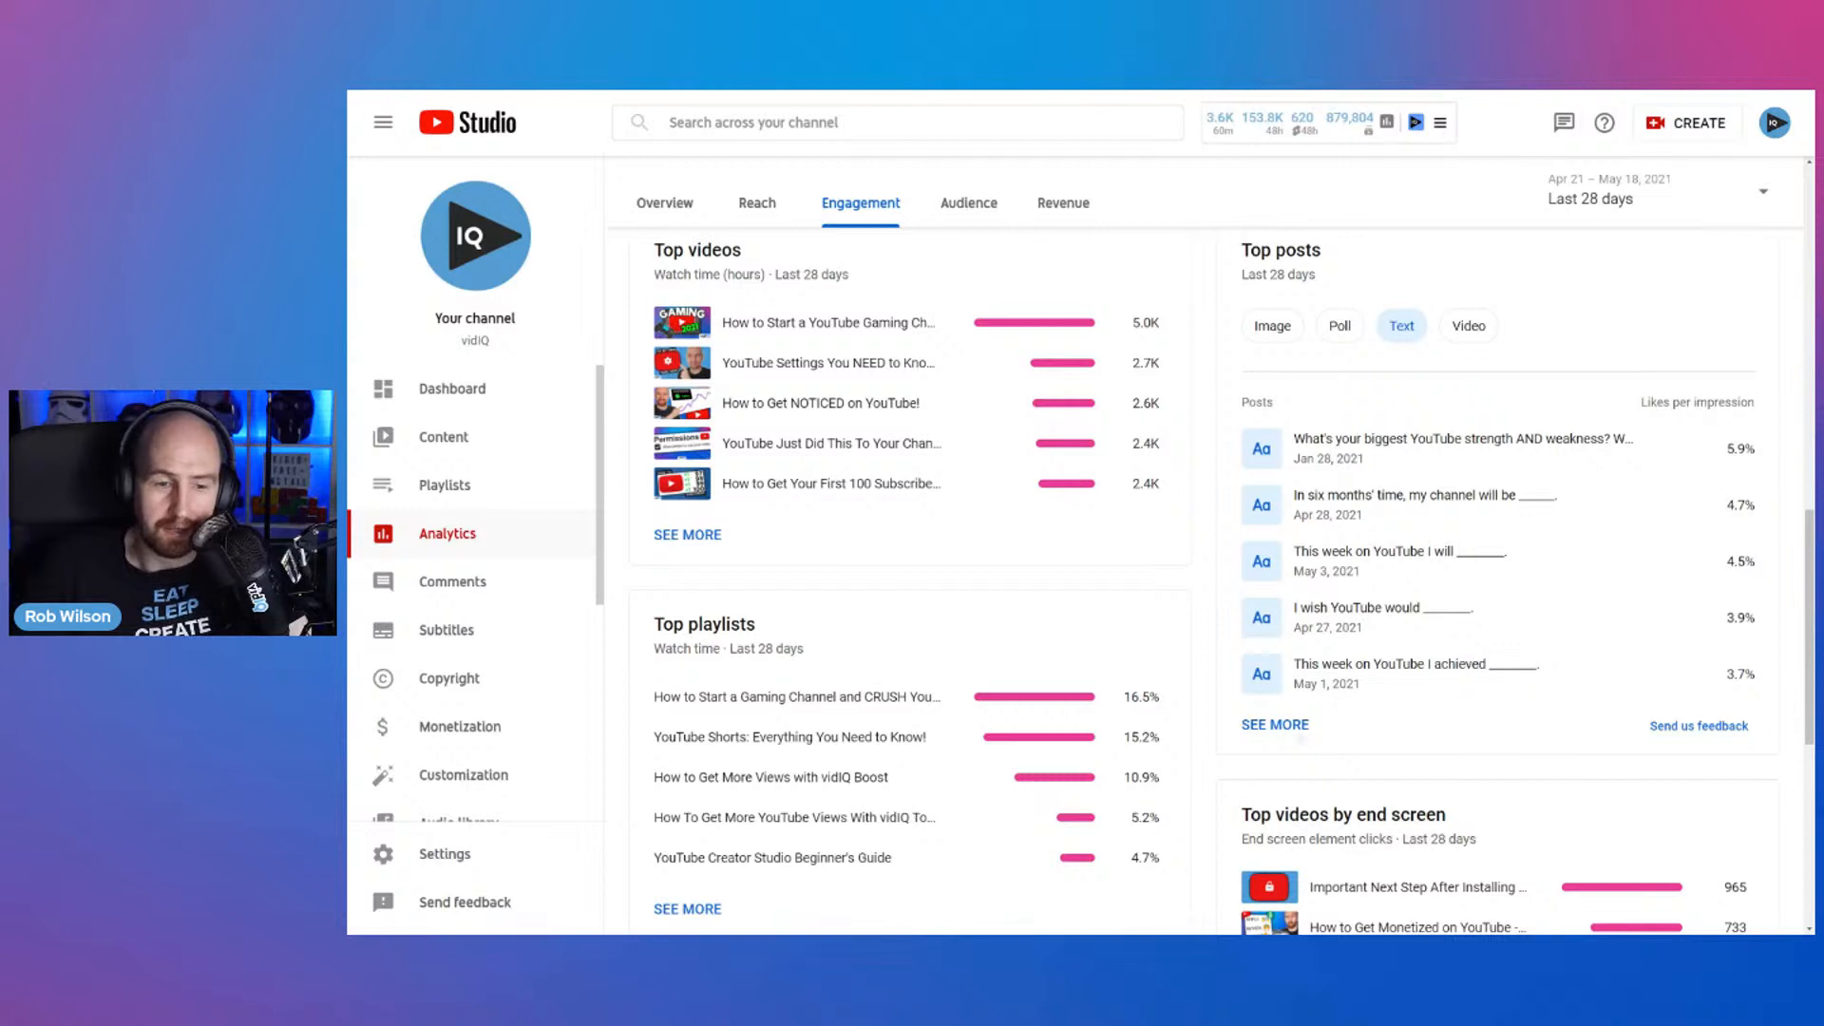
click(1286, 728)
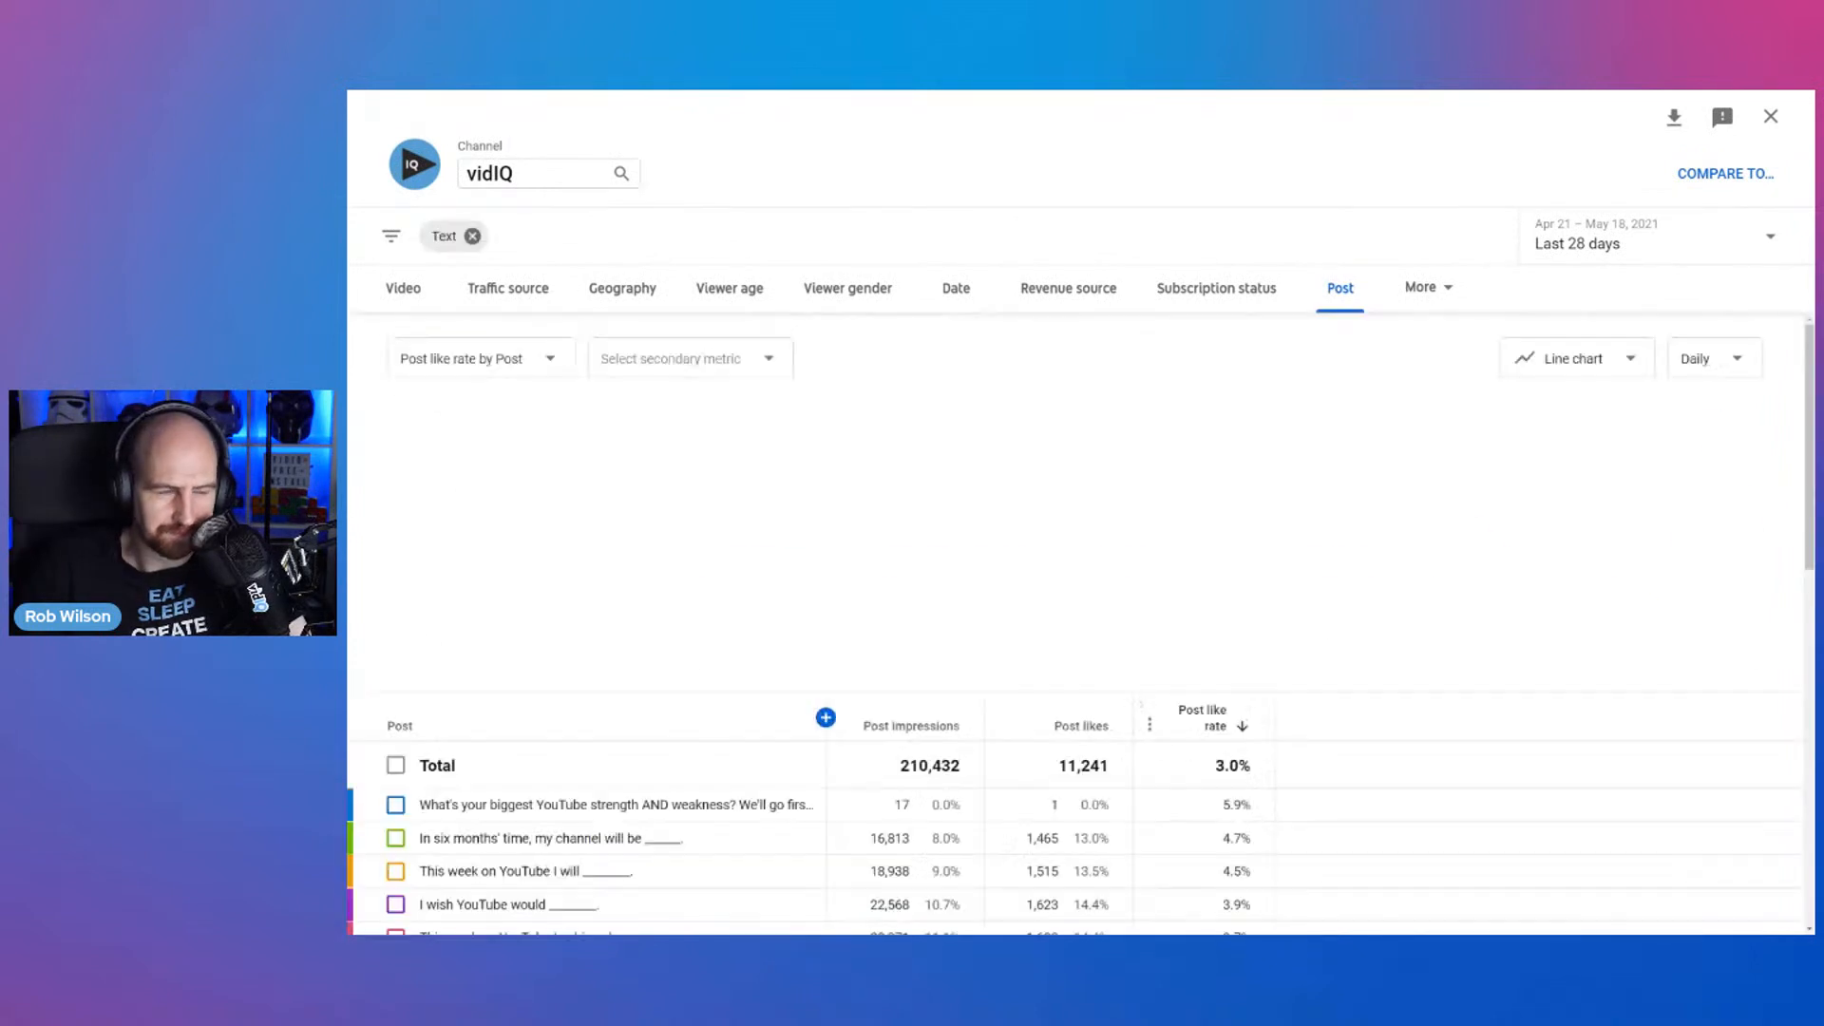
scroll(1288, 733, down, 3)
scroll(1386, 699, down, 1)
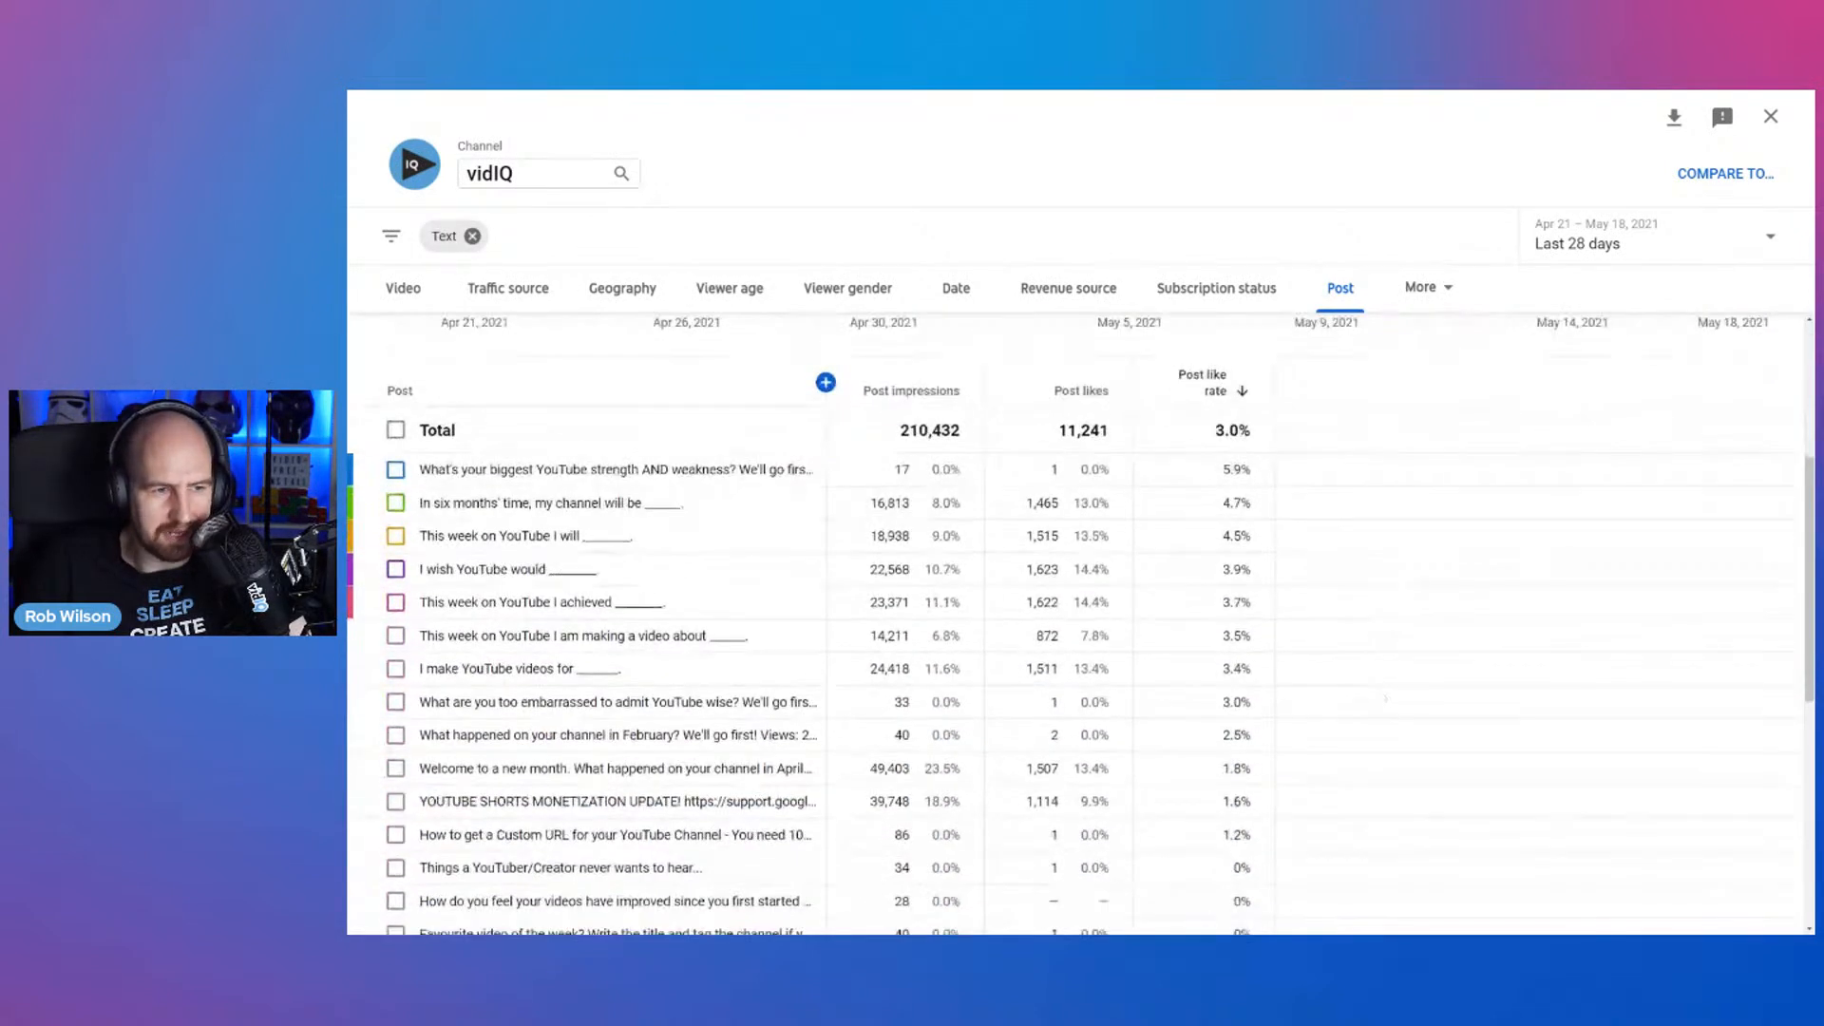
scroll(1387, 699, down, 1)
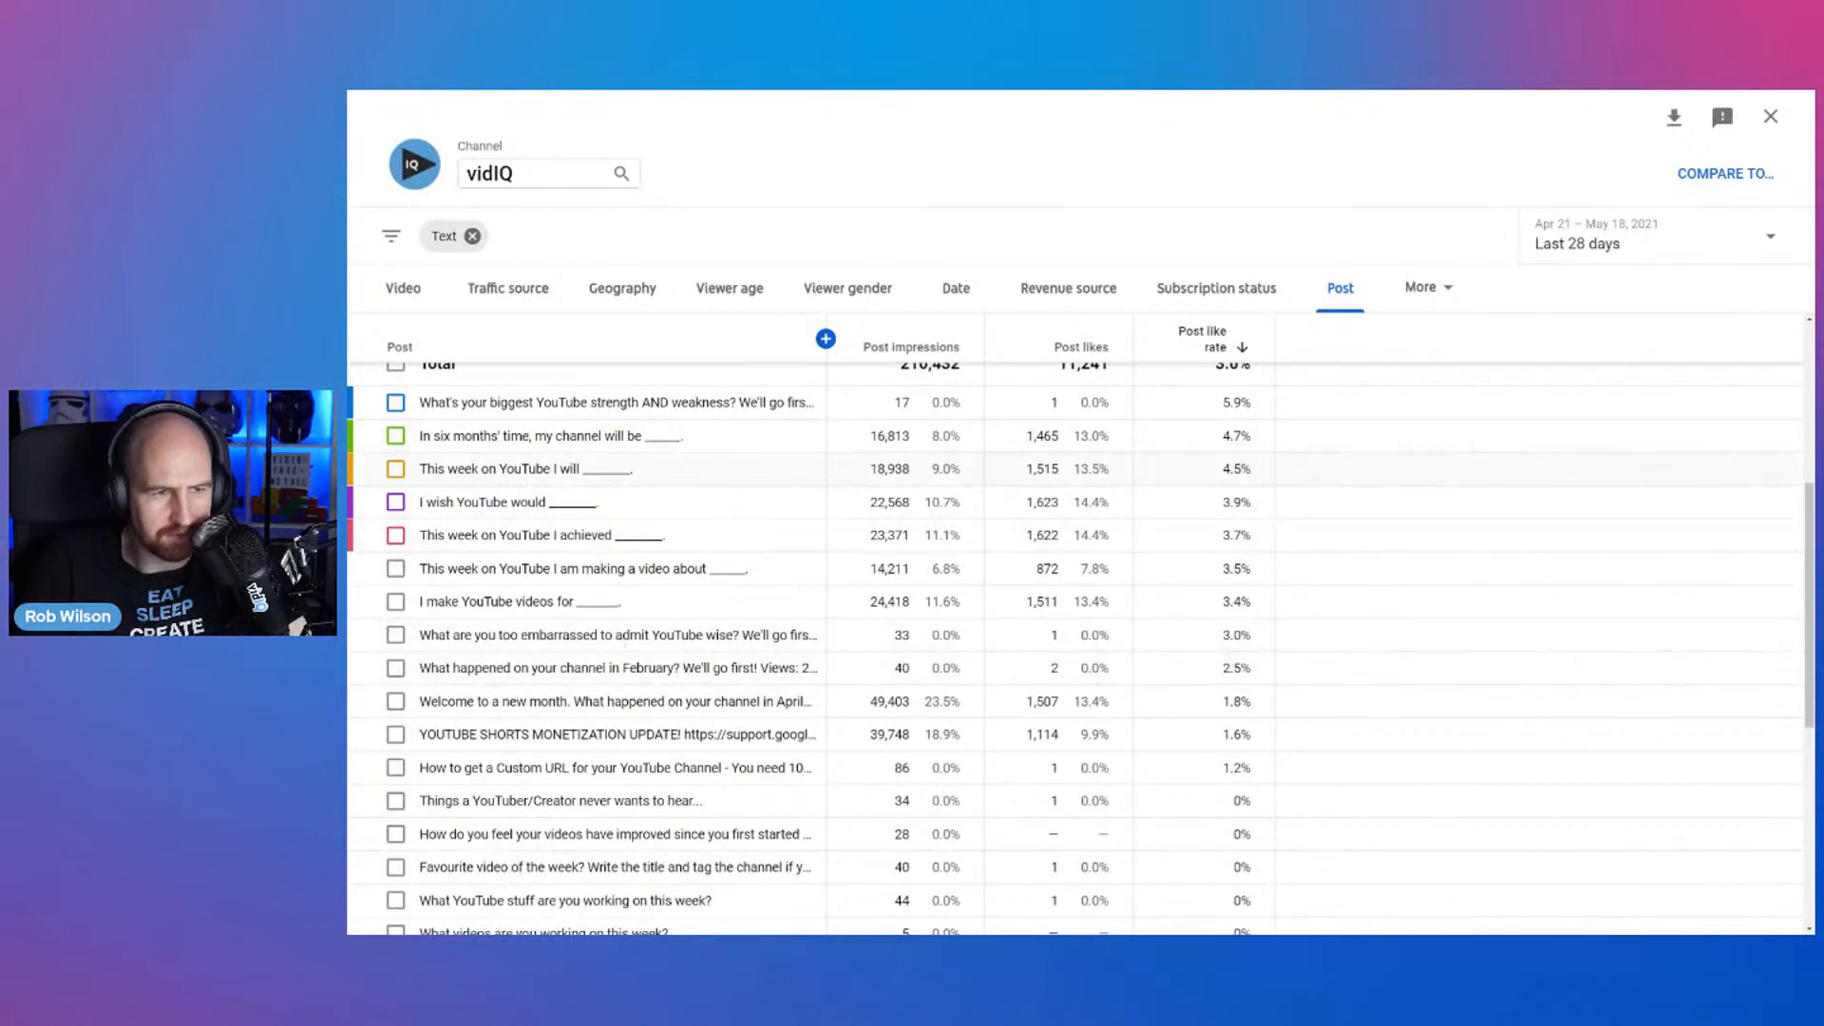
scroll(1390, 694, down, 5)
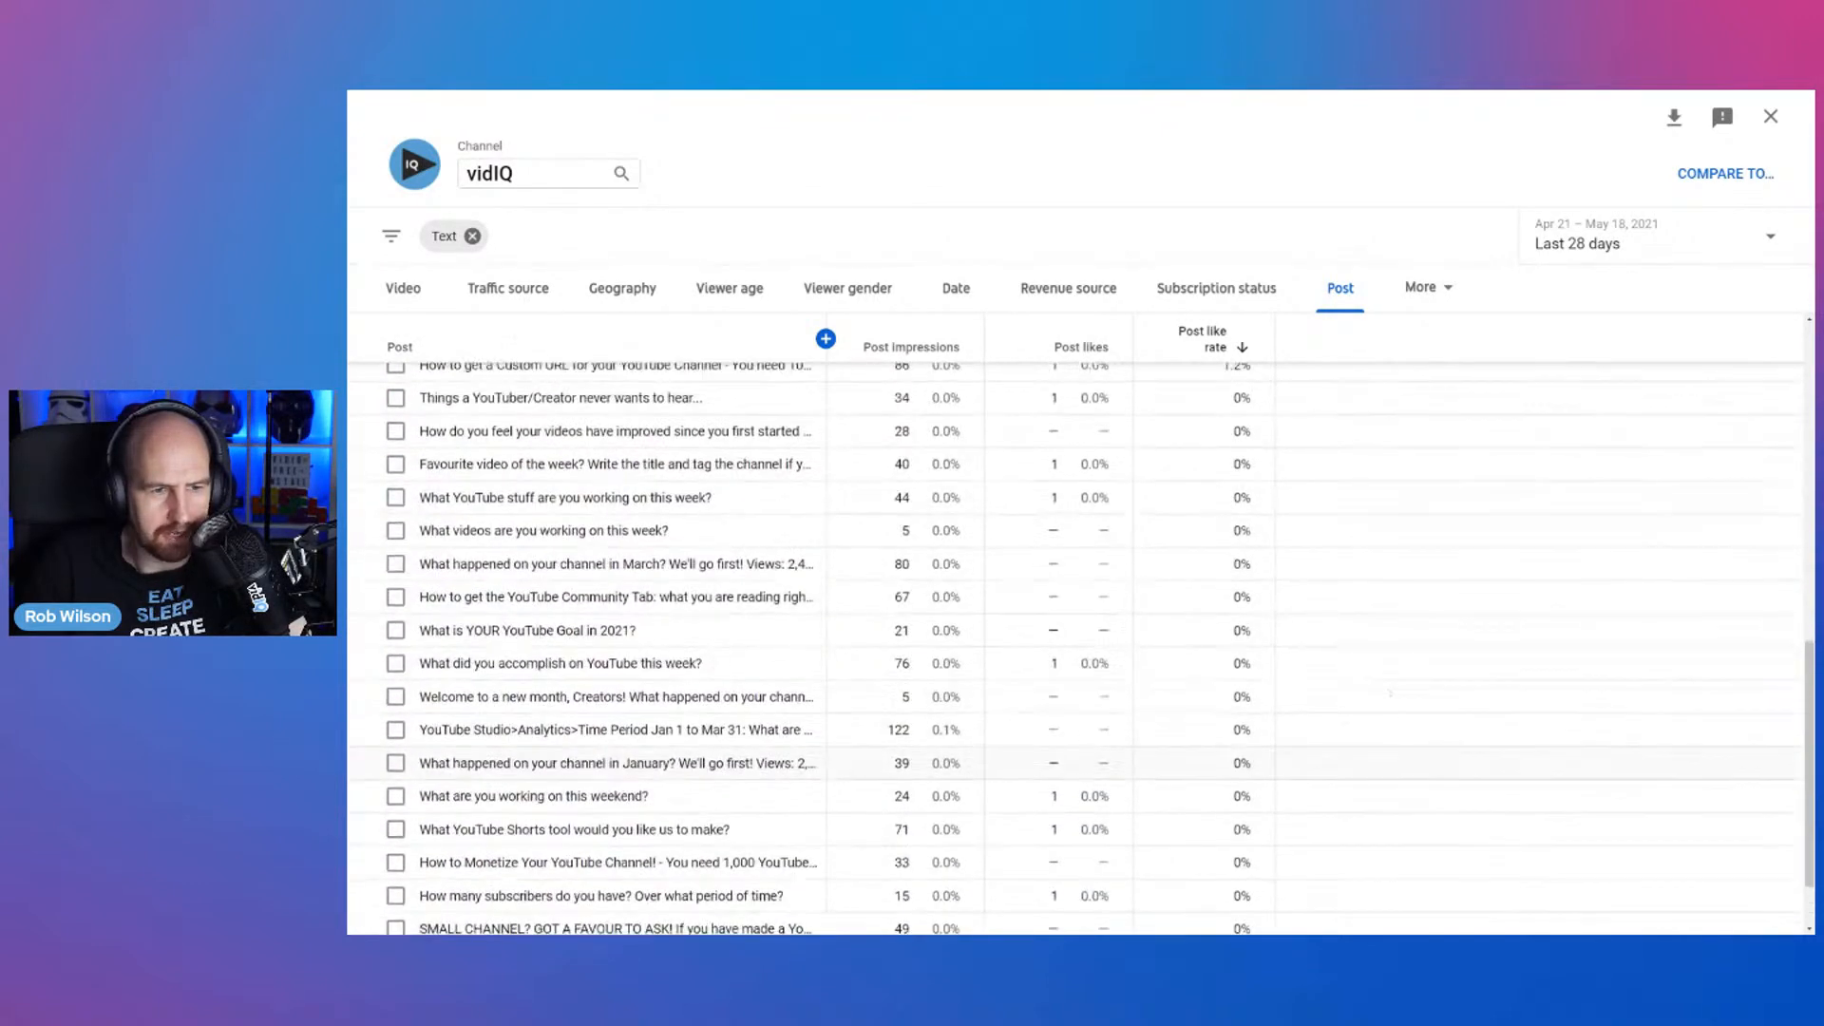
- Add the Post votes metric to the text post report and look over the updated table
scroll(1390, 693, up, 10)
click(825, 516)
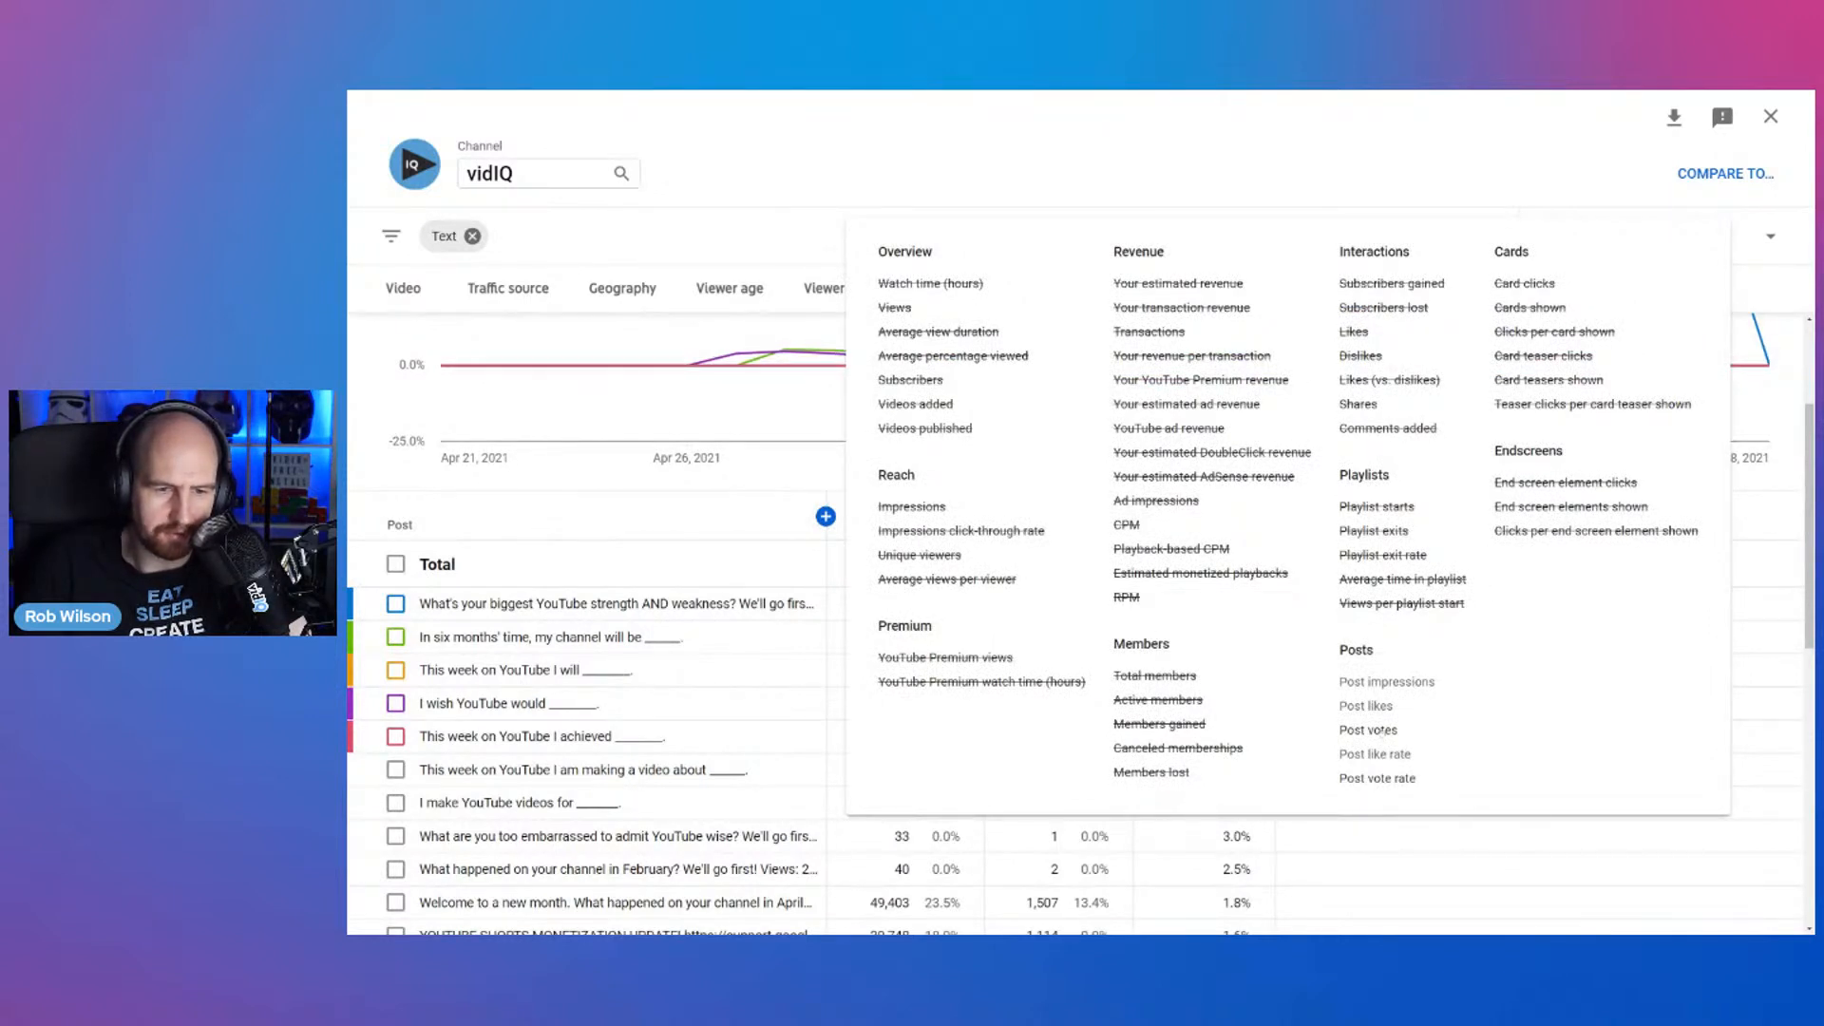
click(1368, 730)
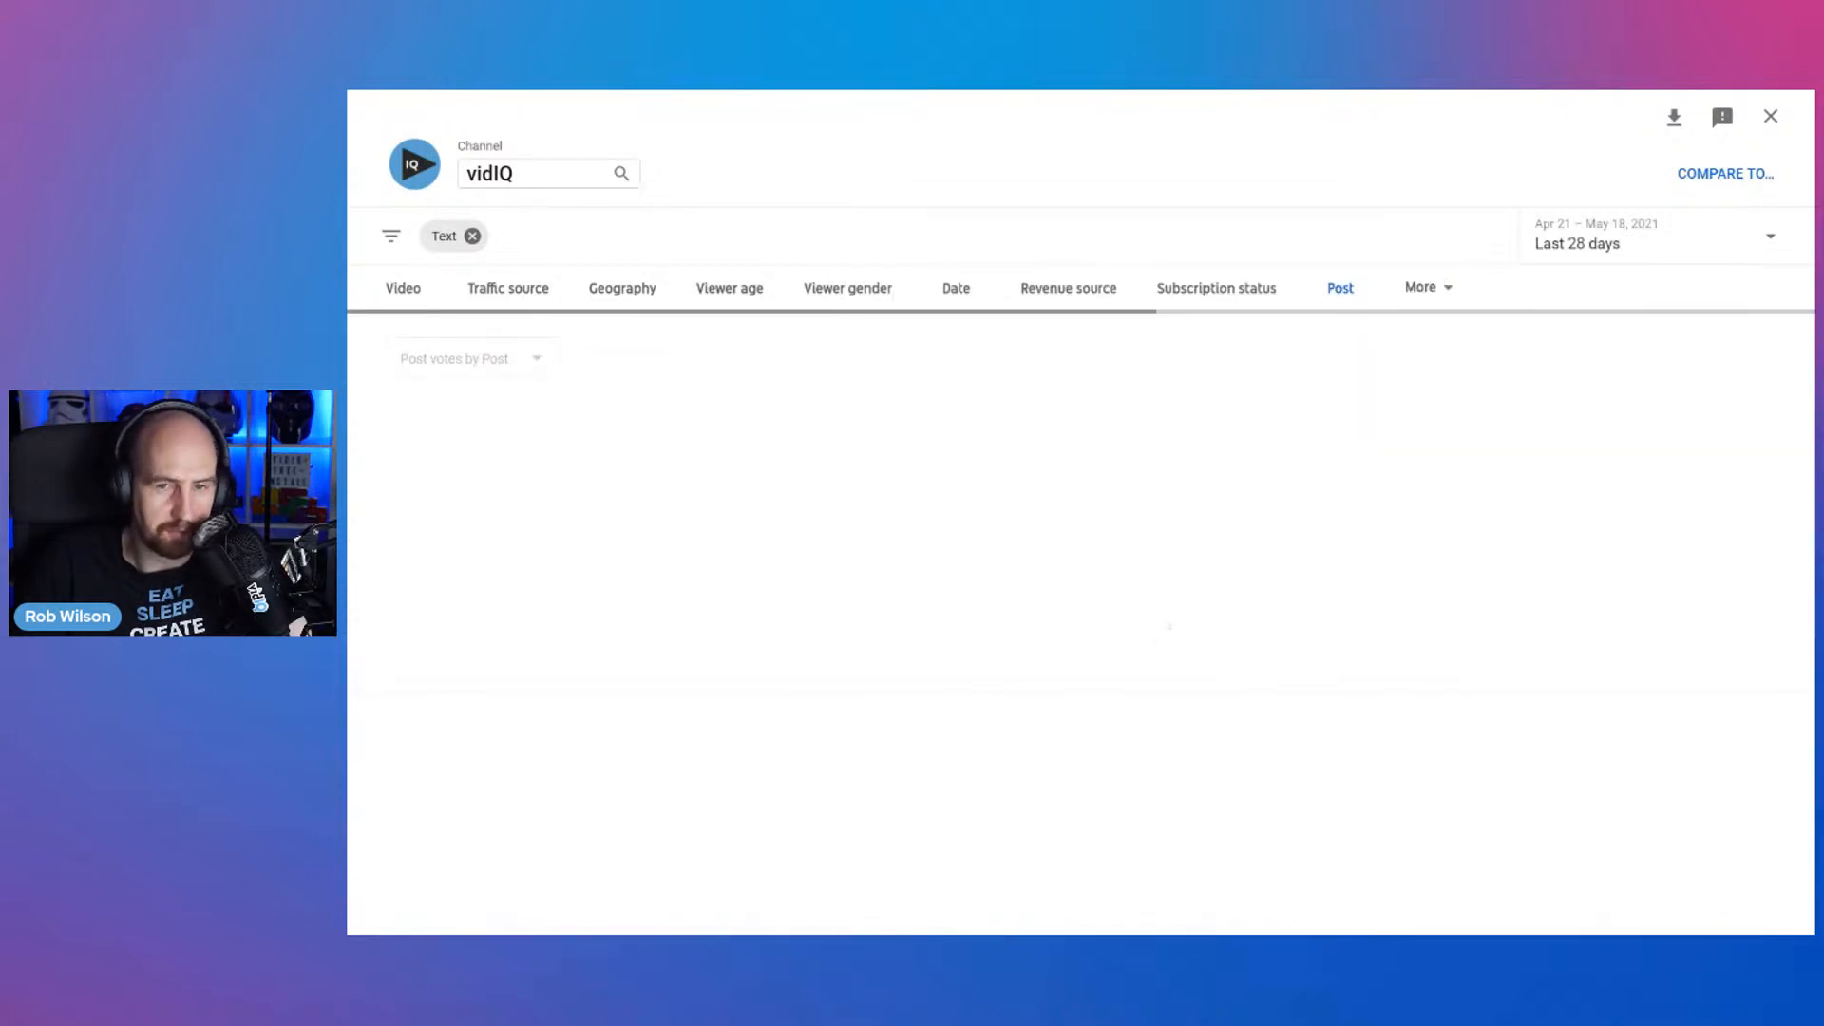
scroll(1316, 532, down, 5)
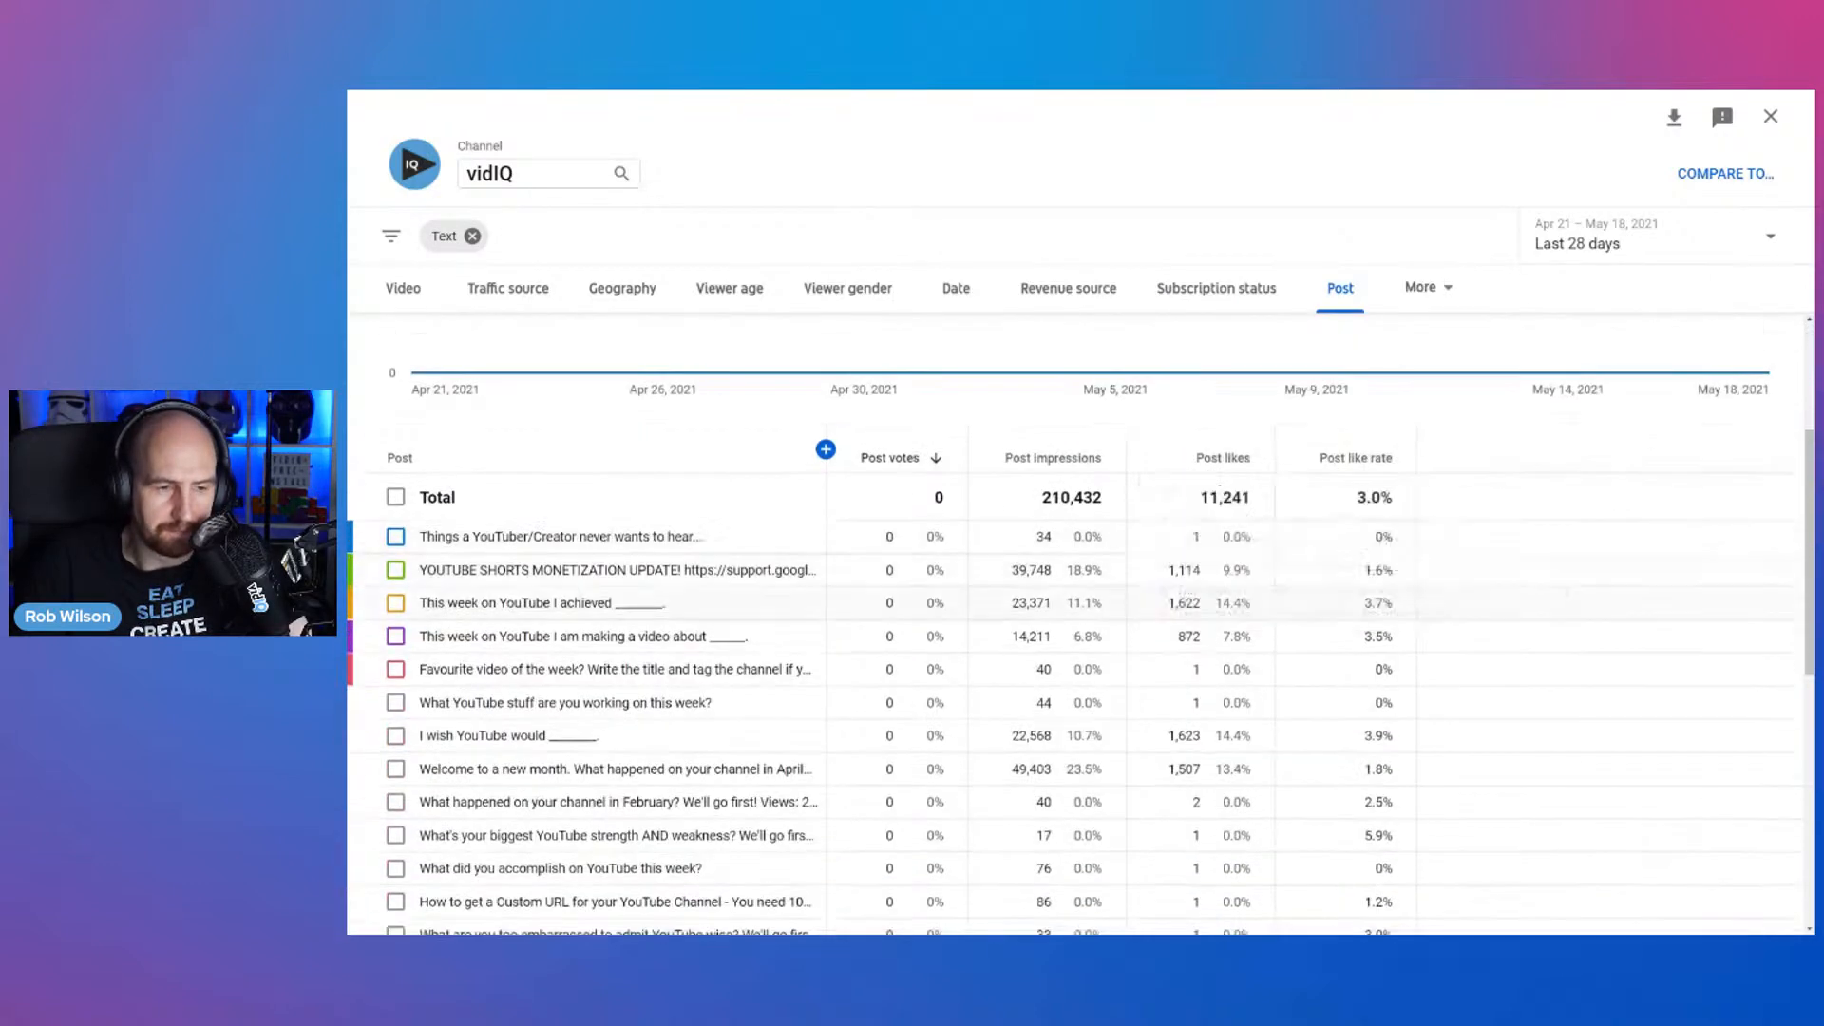
scroll(1081, 648, up, 2)
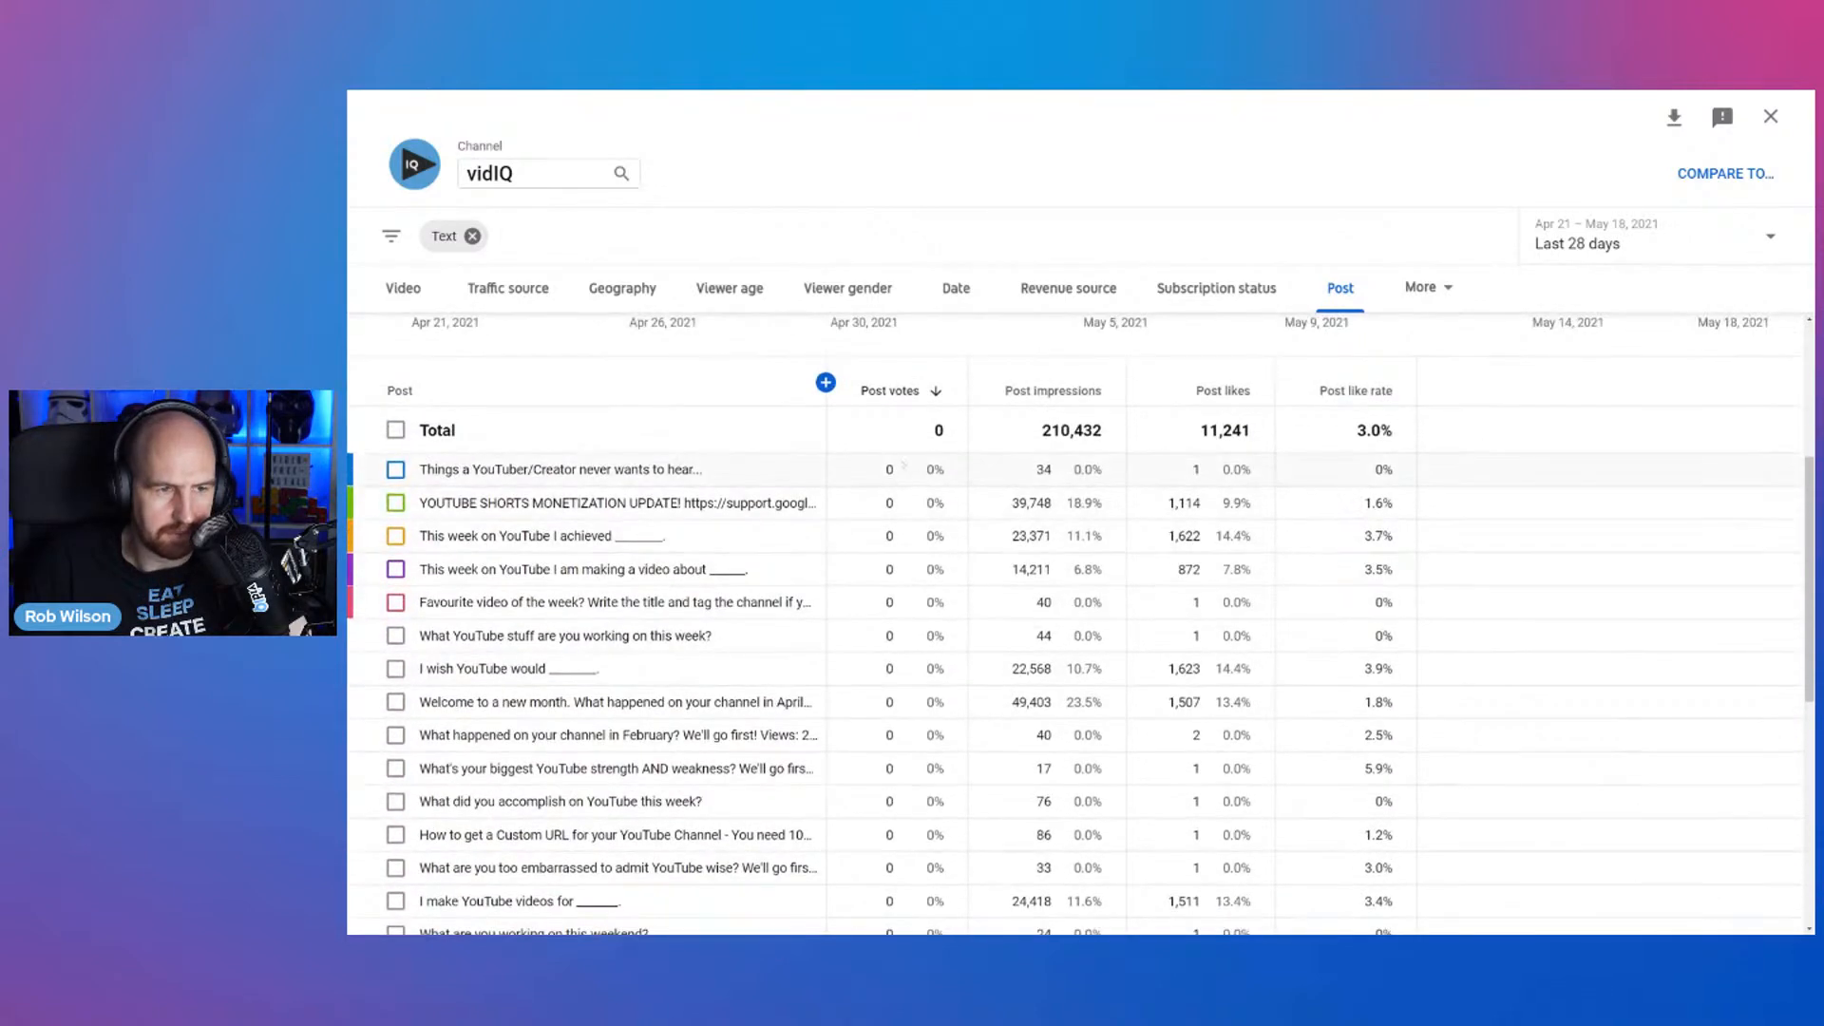
scroll(918, 597, up, 3)
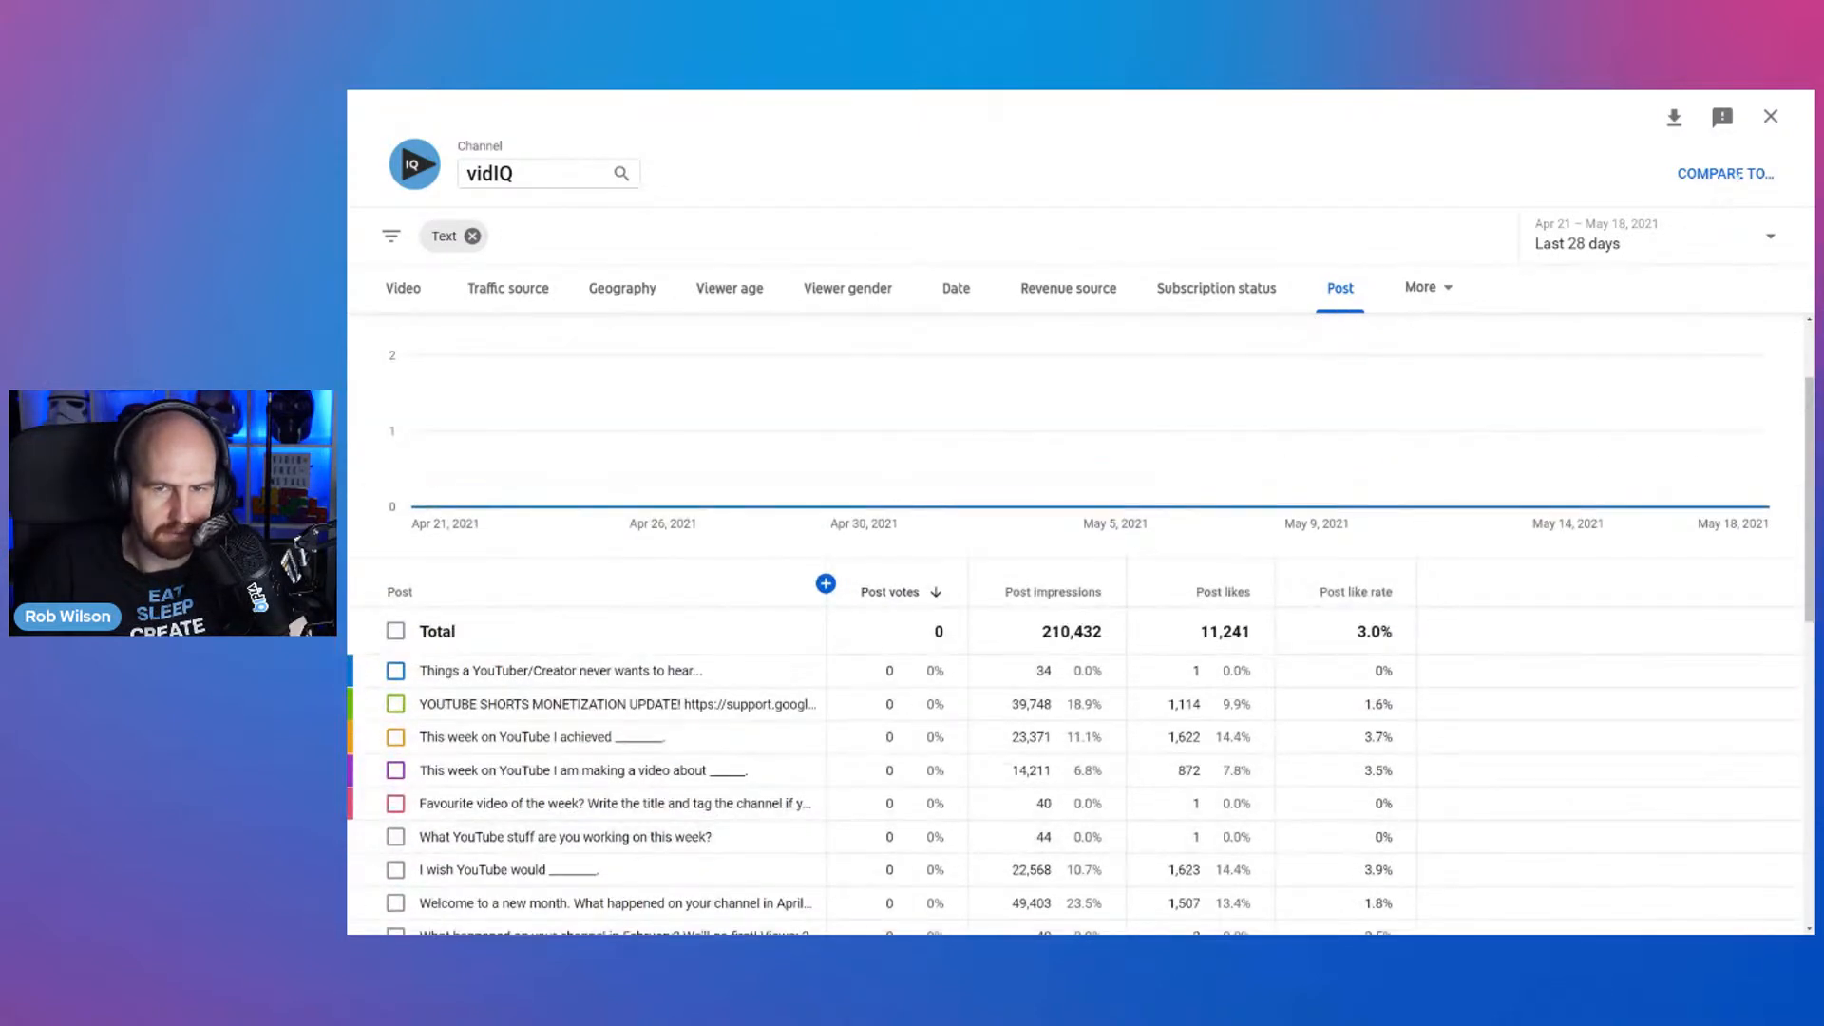
- Close the text post report, switch the top posts to polls and open the detailed poll report
click(1771, 117)
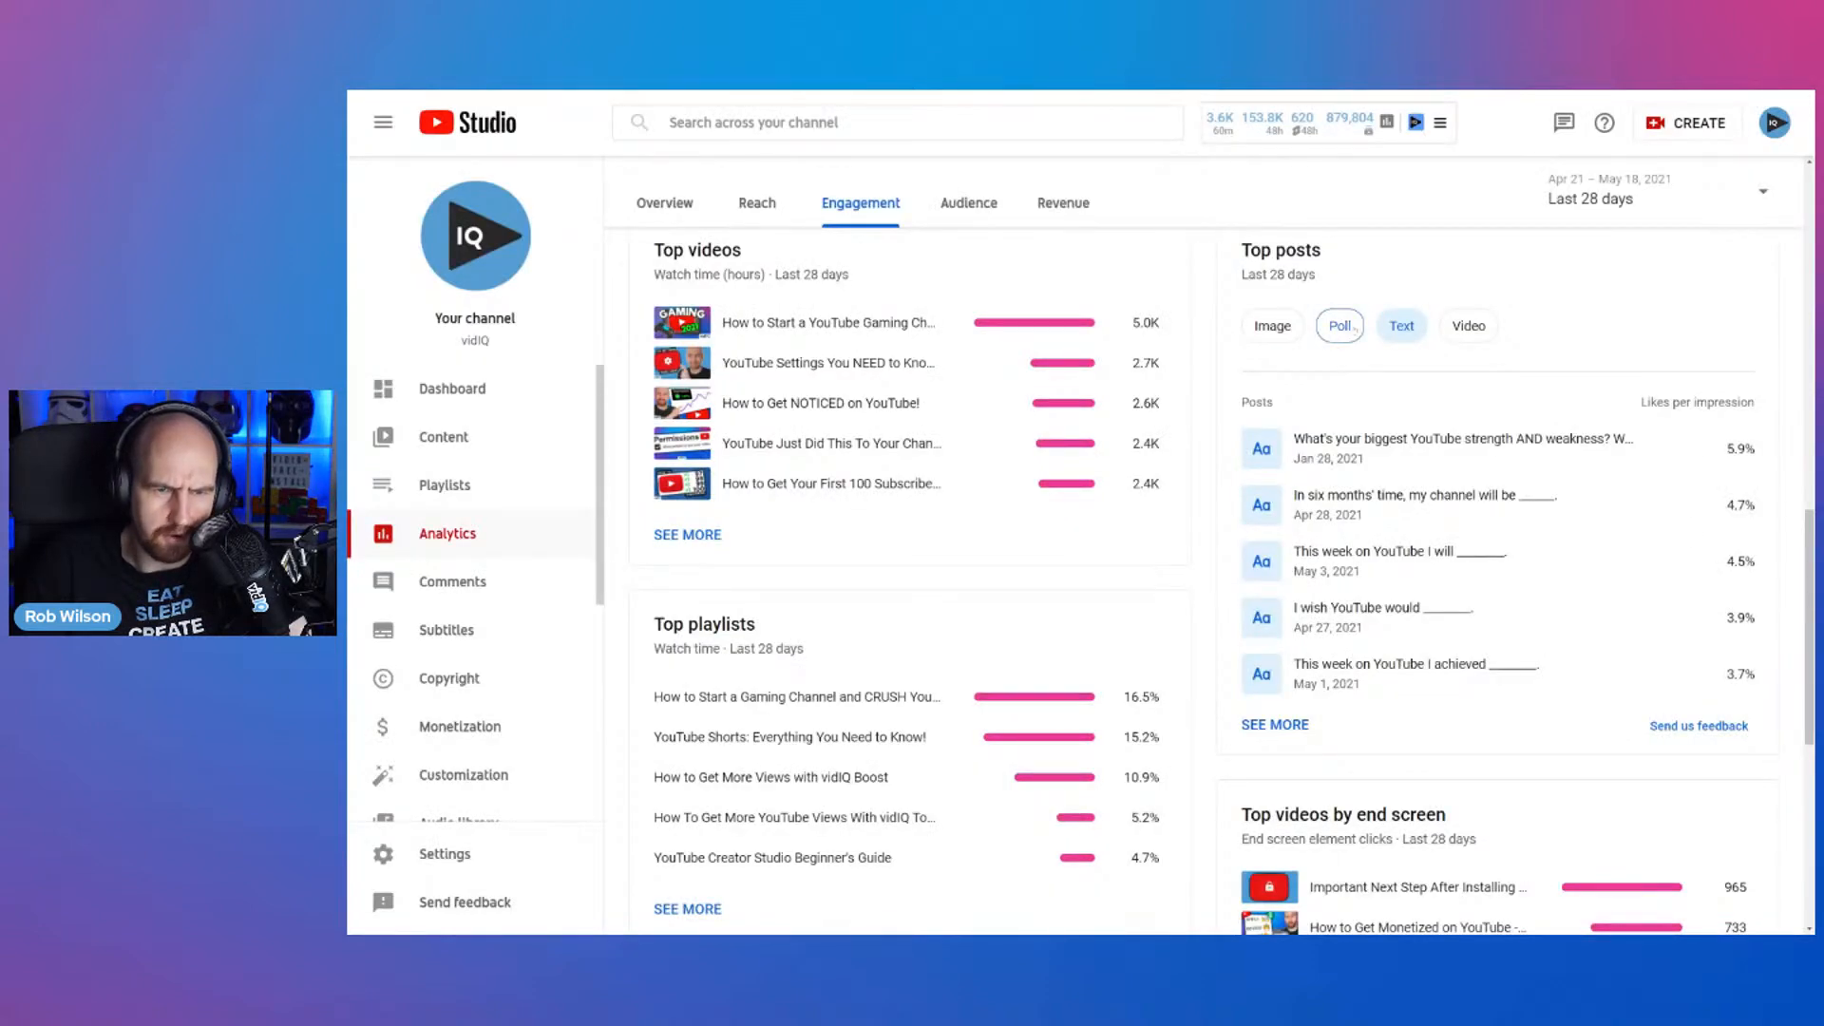
click(1341, 326)
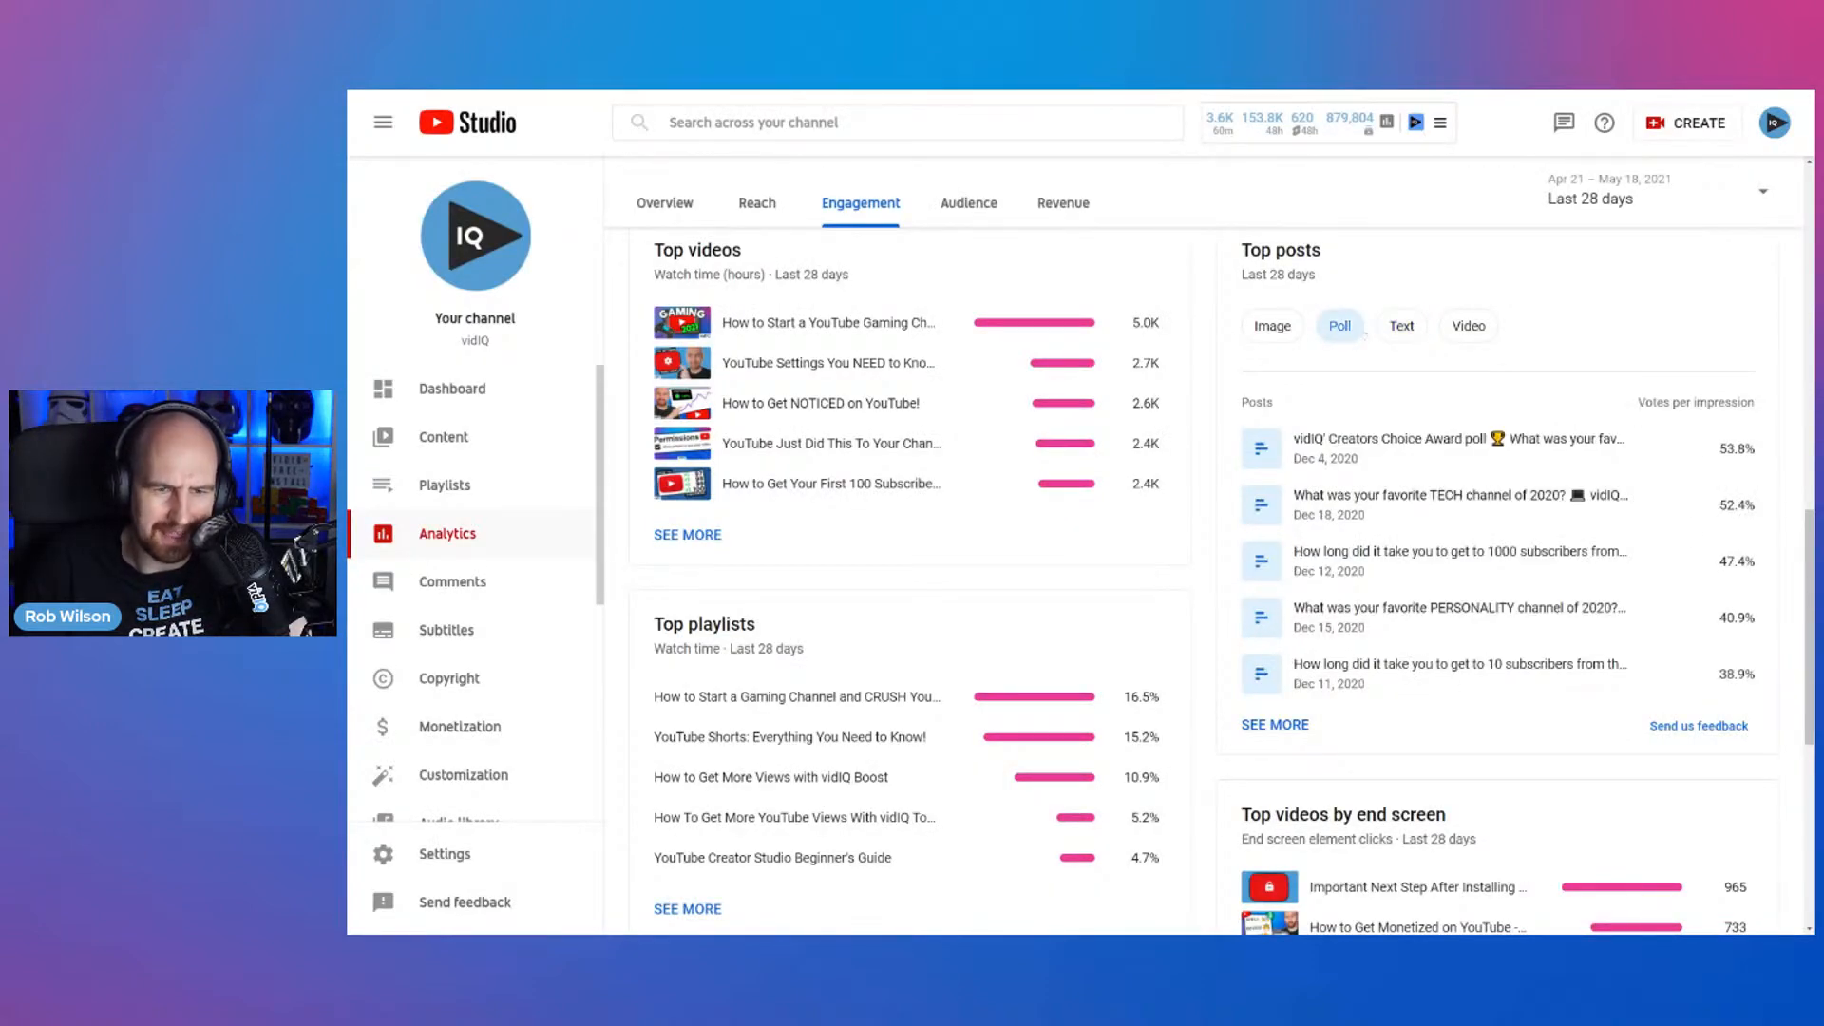
click(1288, 728)
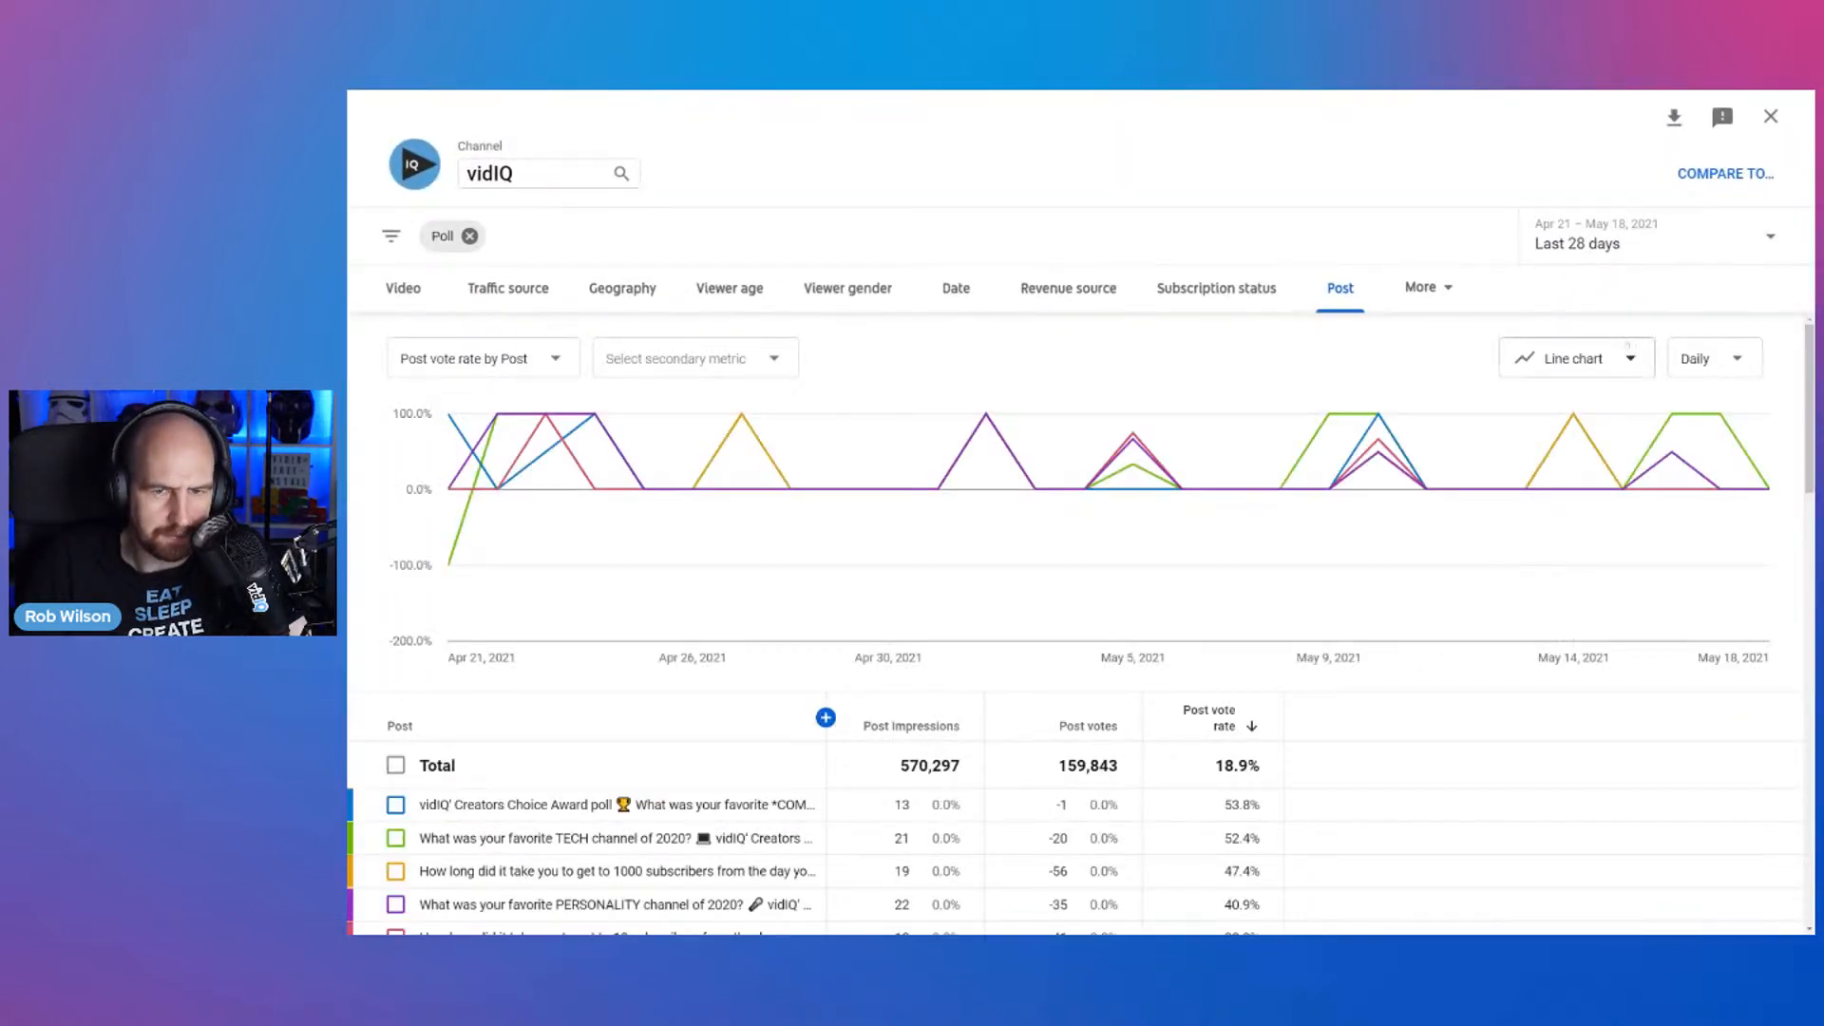
- Set the poll report's period to 2021 and look through the listed polls' impressions, votes and vote rates
click(1677, 247)
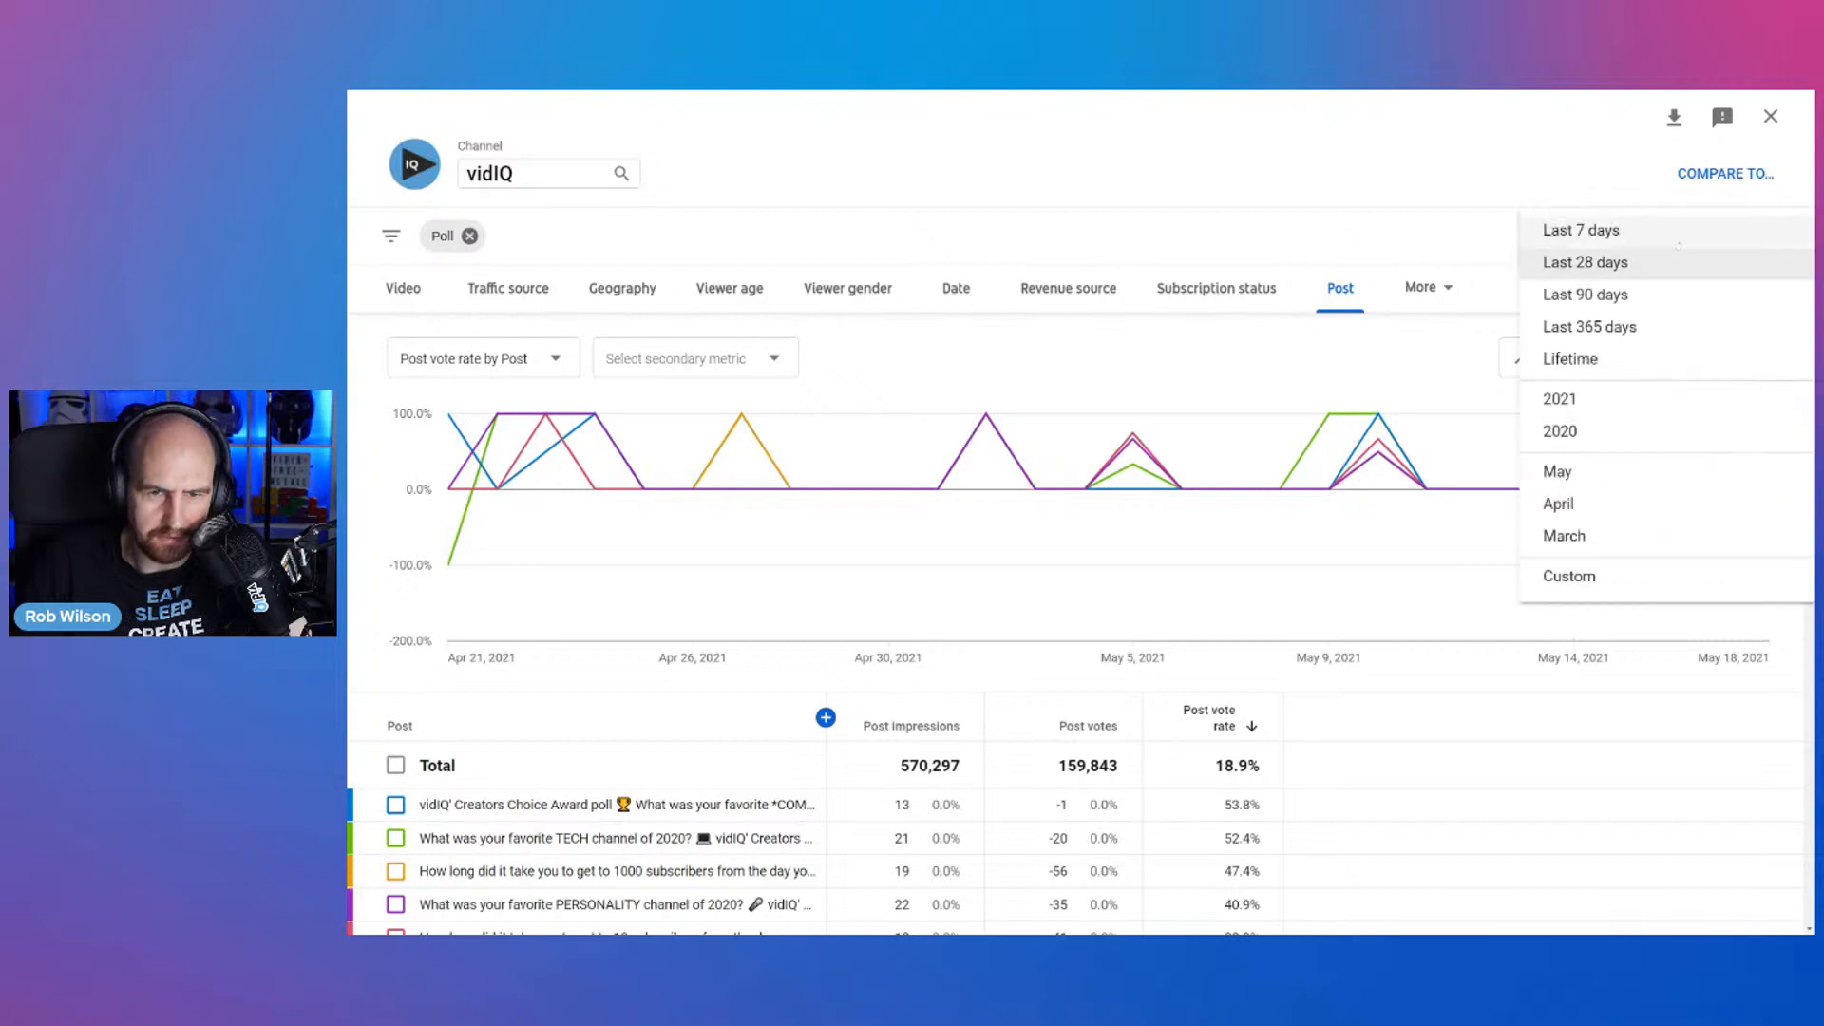
click(1603, 404)
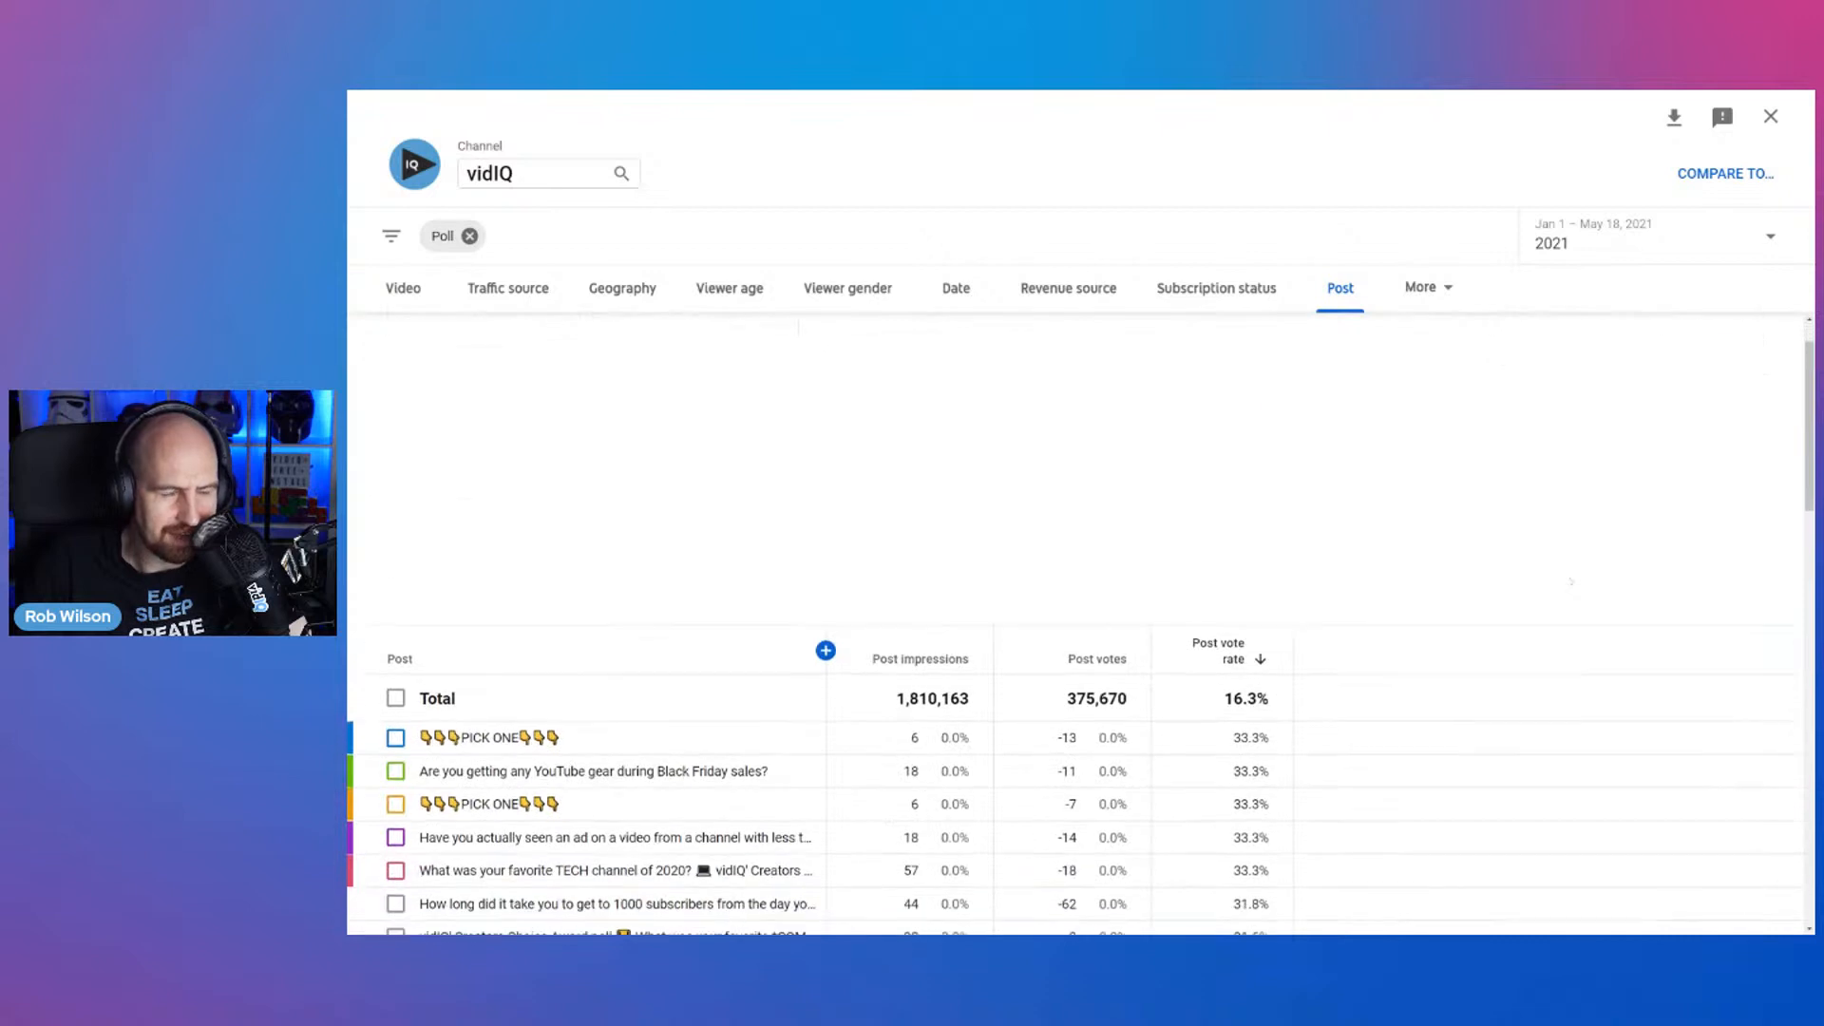
scroll(1080, 618, down, 1)
scroll(1080, 617, down, 3)
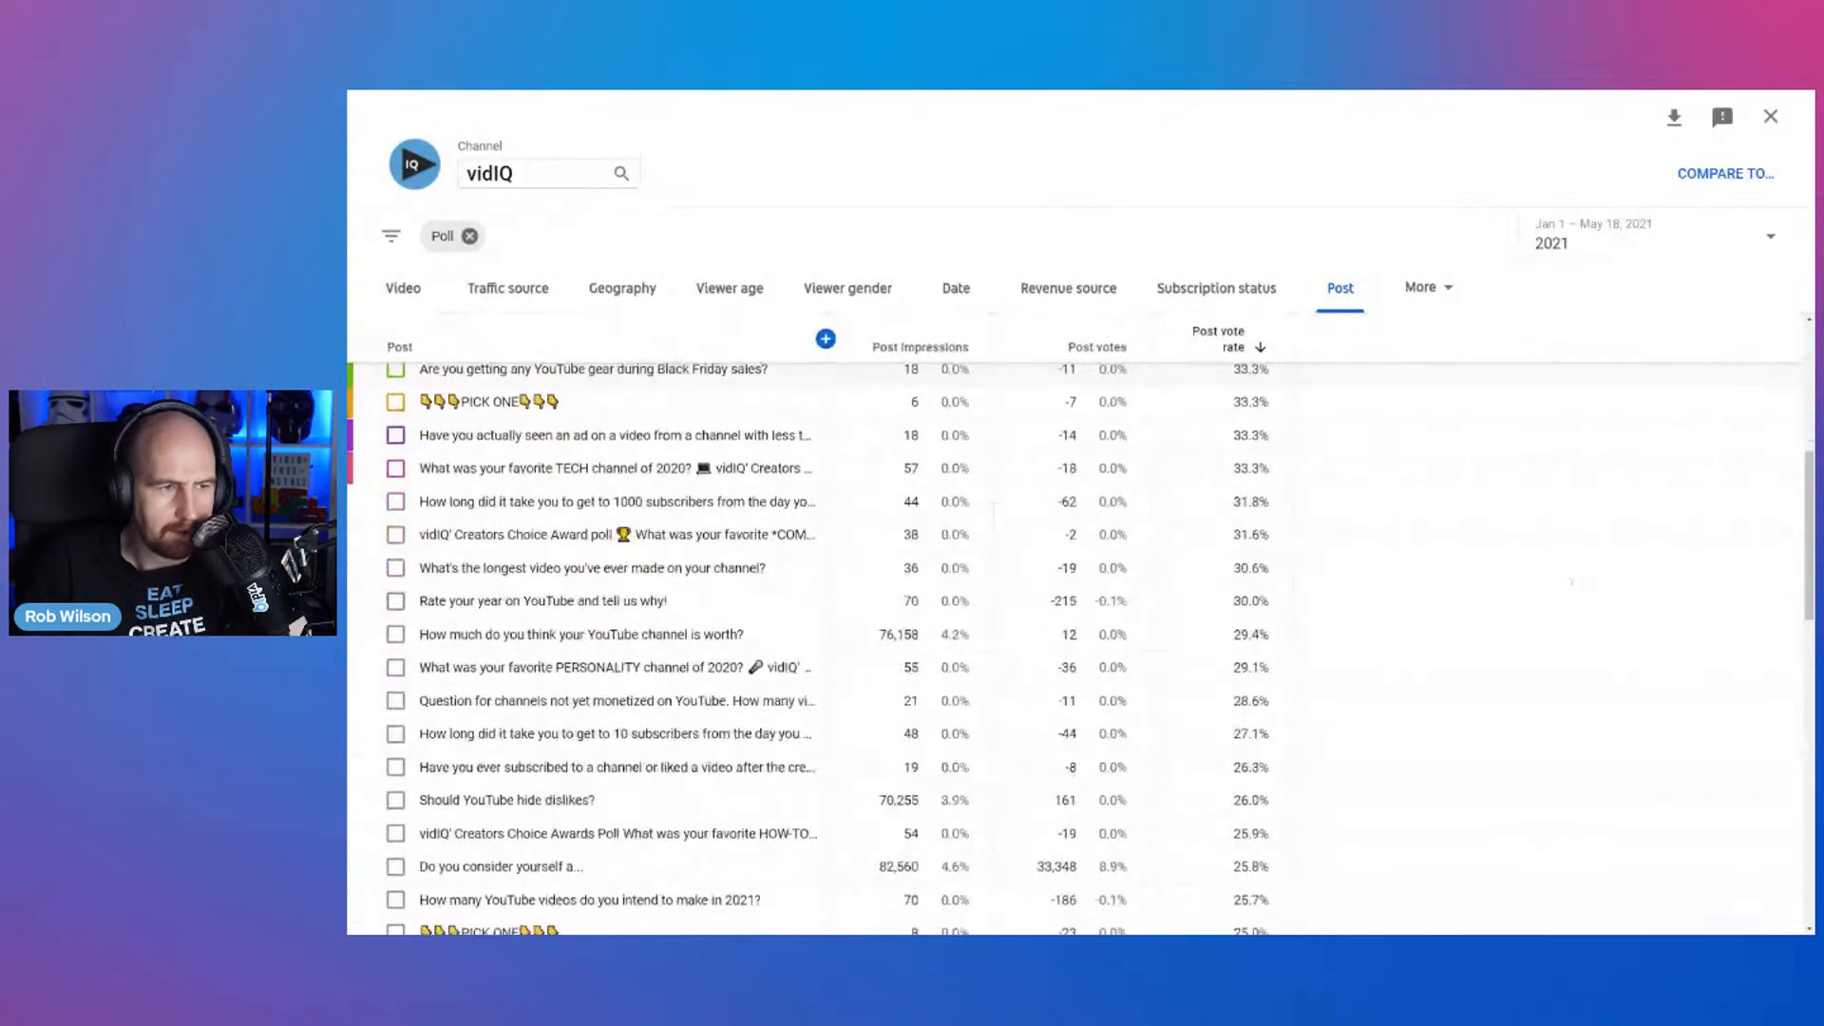
scroll(1081, 618, up, 2)
mouse_move(589, 502)
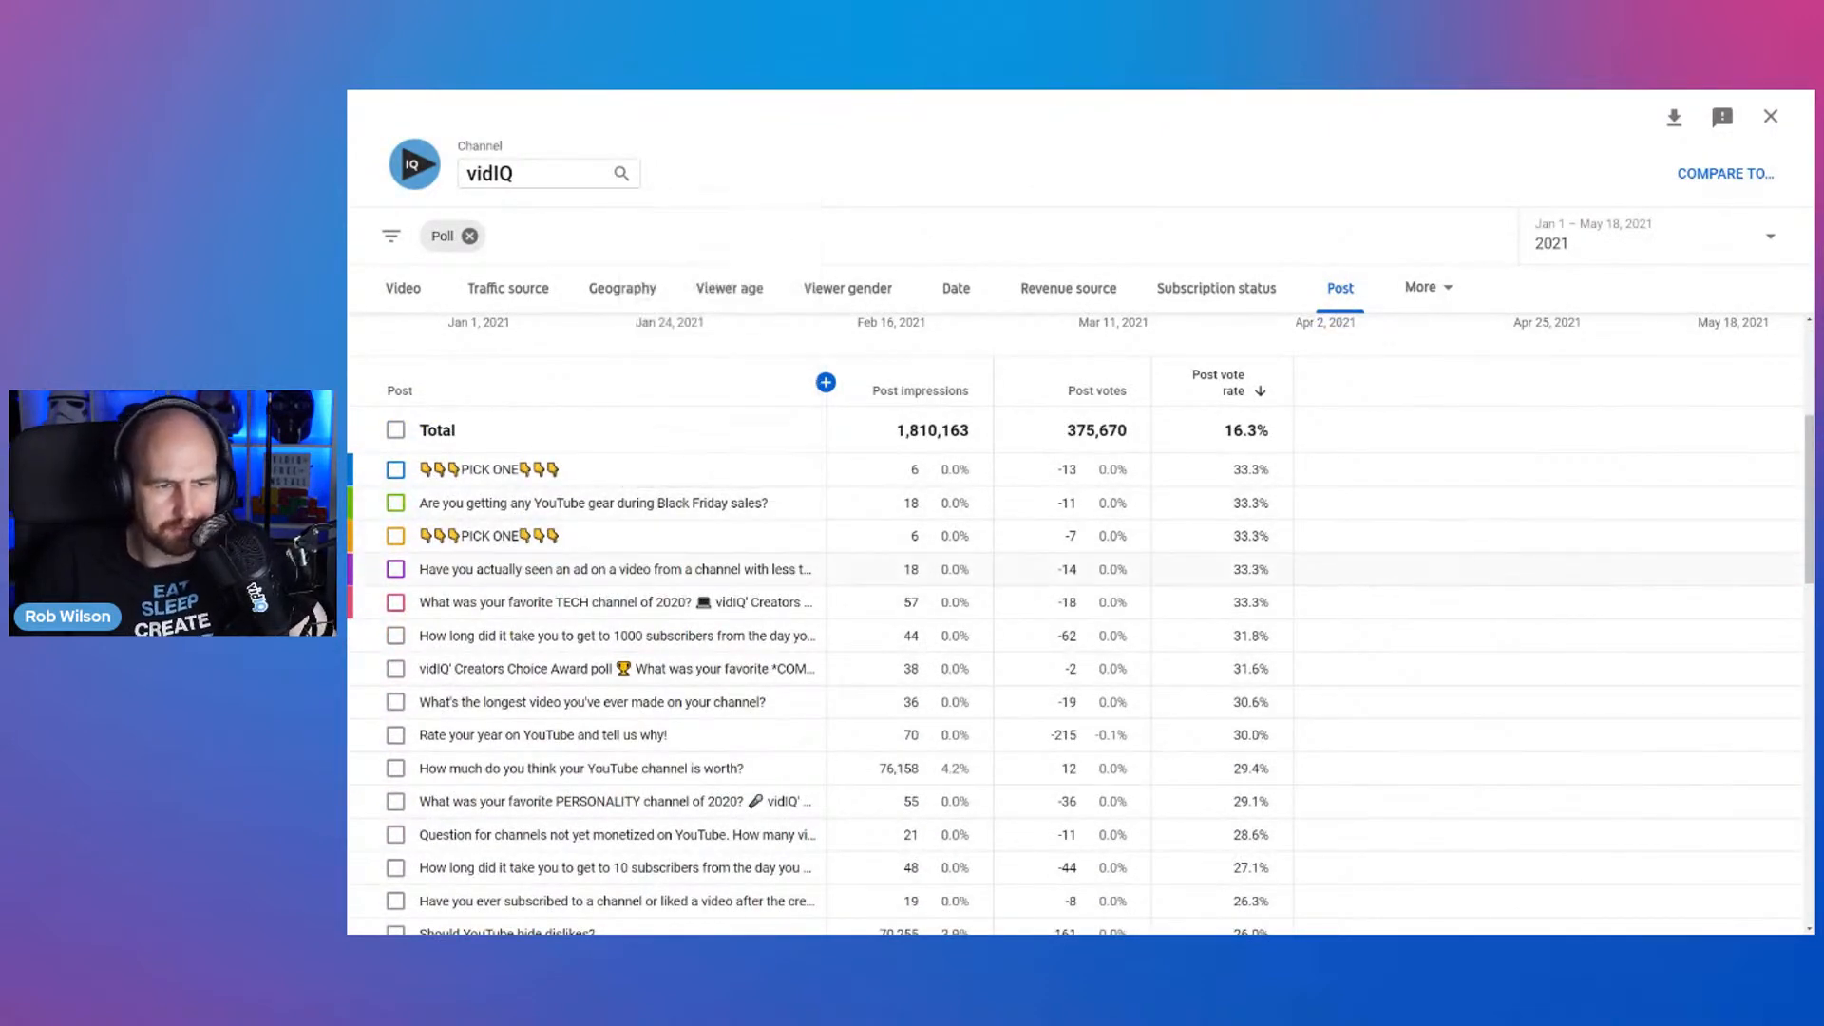
scroll(608, 615, down, 1)
scroll(1093, 524, up, 2)
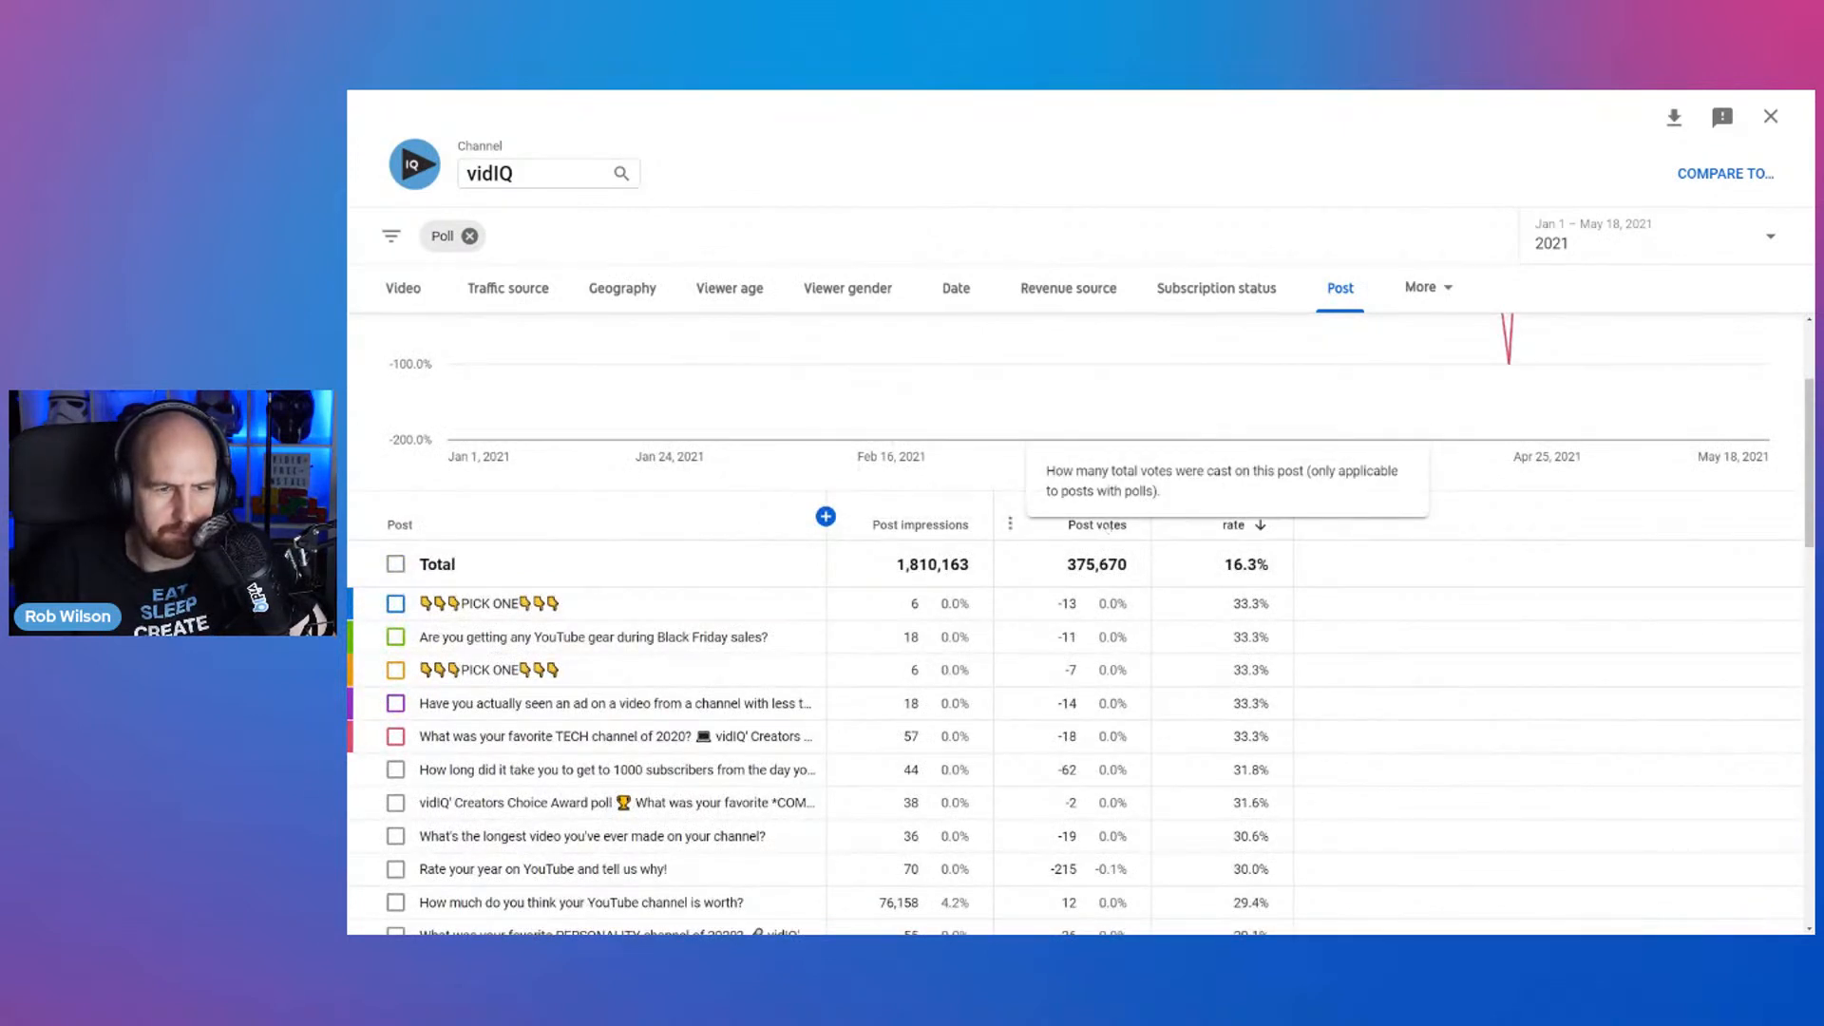
- Sort the 2021 poll report by post votes and review the polls with the most votes
click(1108, 527)
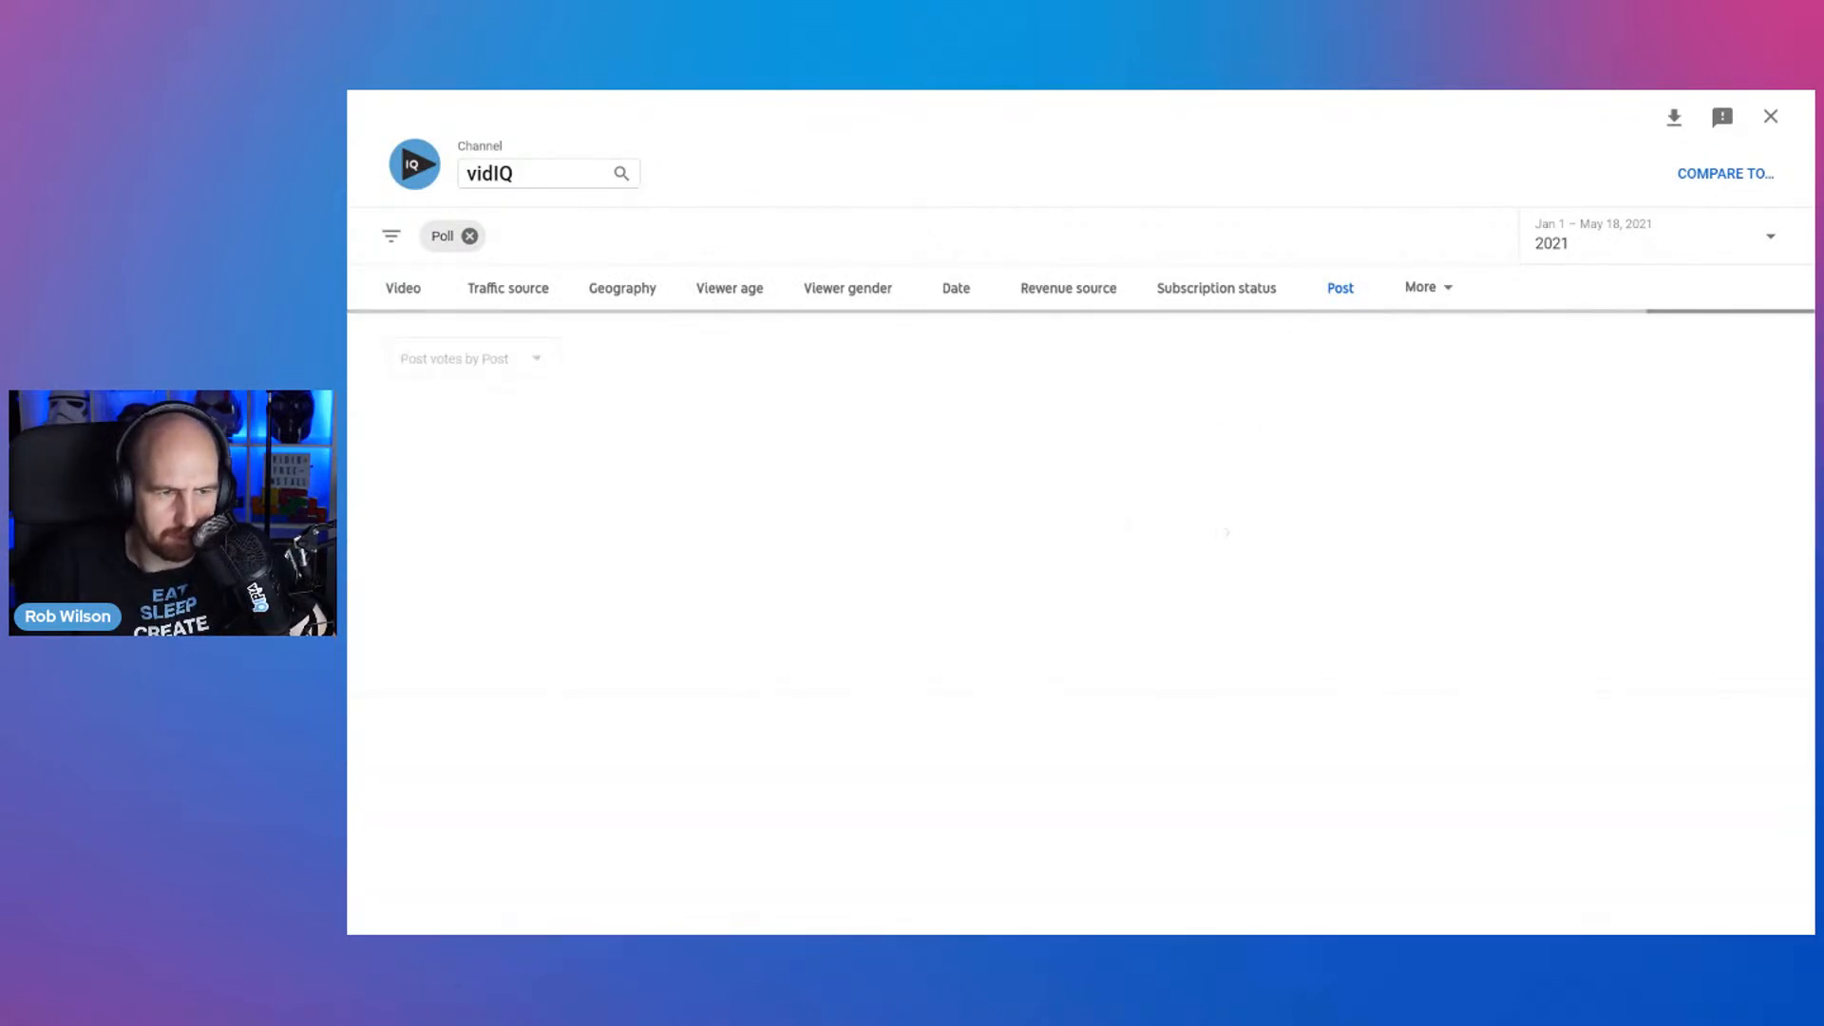
scroll(1227, 532, down, 4)
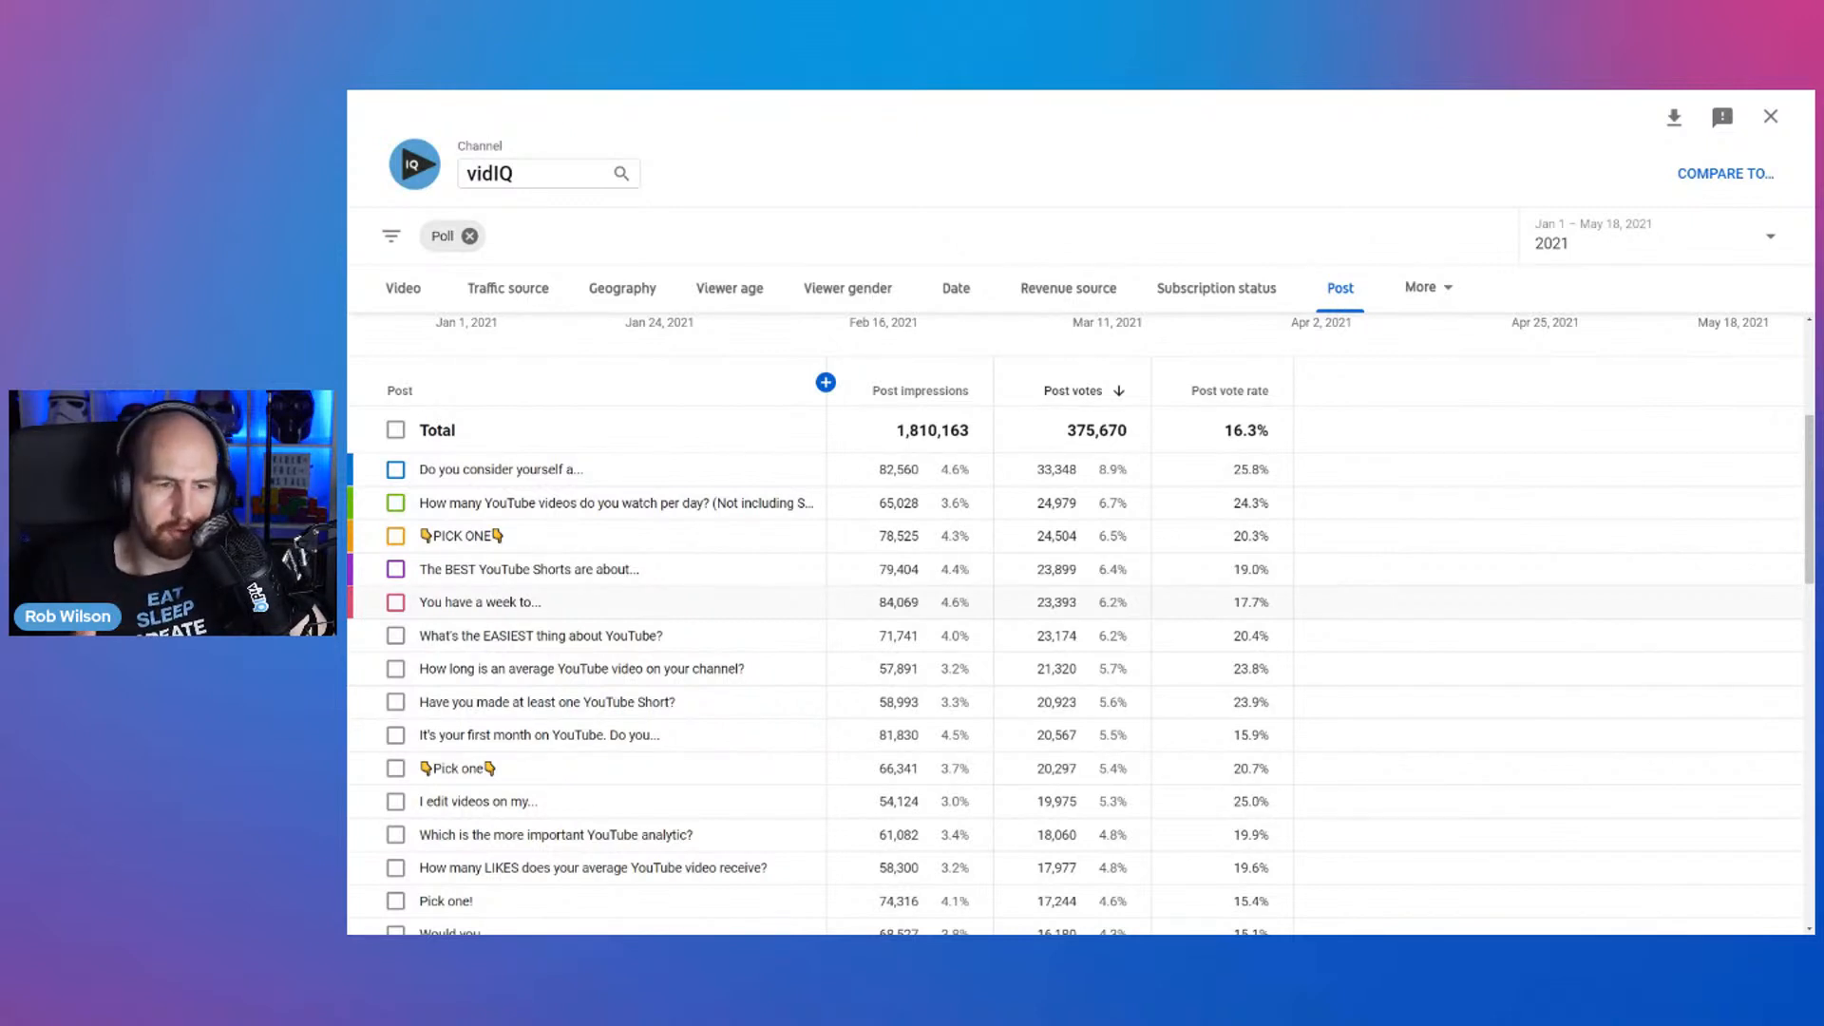
drag(497, 769, 419, 769)
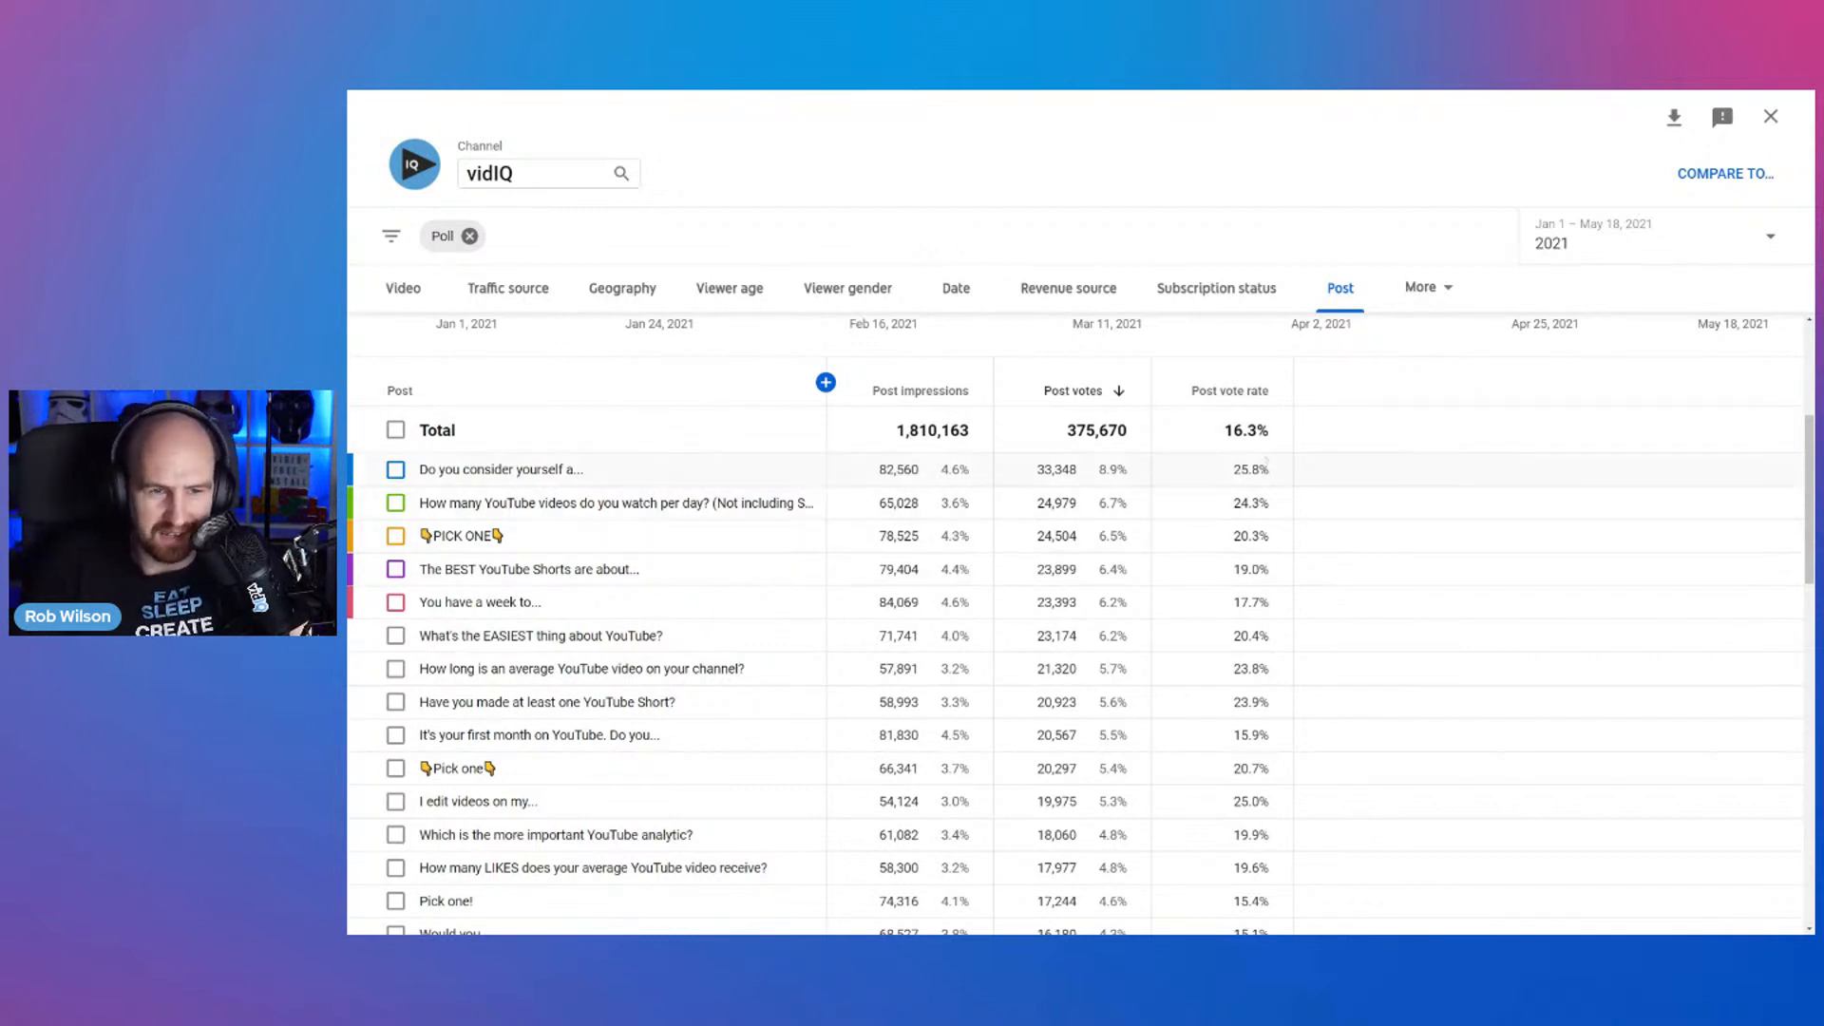
- Sort the polls by post vote rate, review the ranking, and close the detailed poll report
mouse_move(1256, 392)
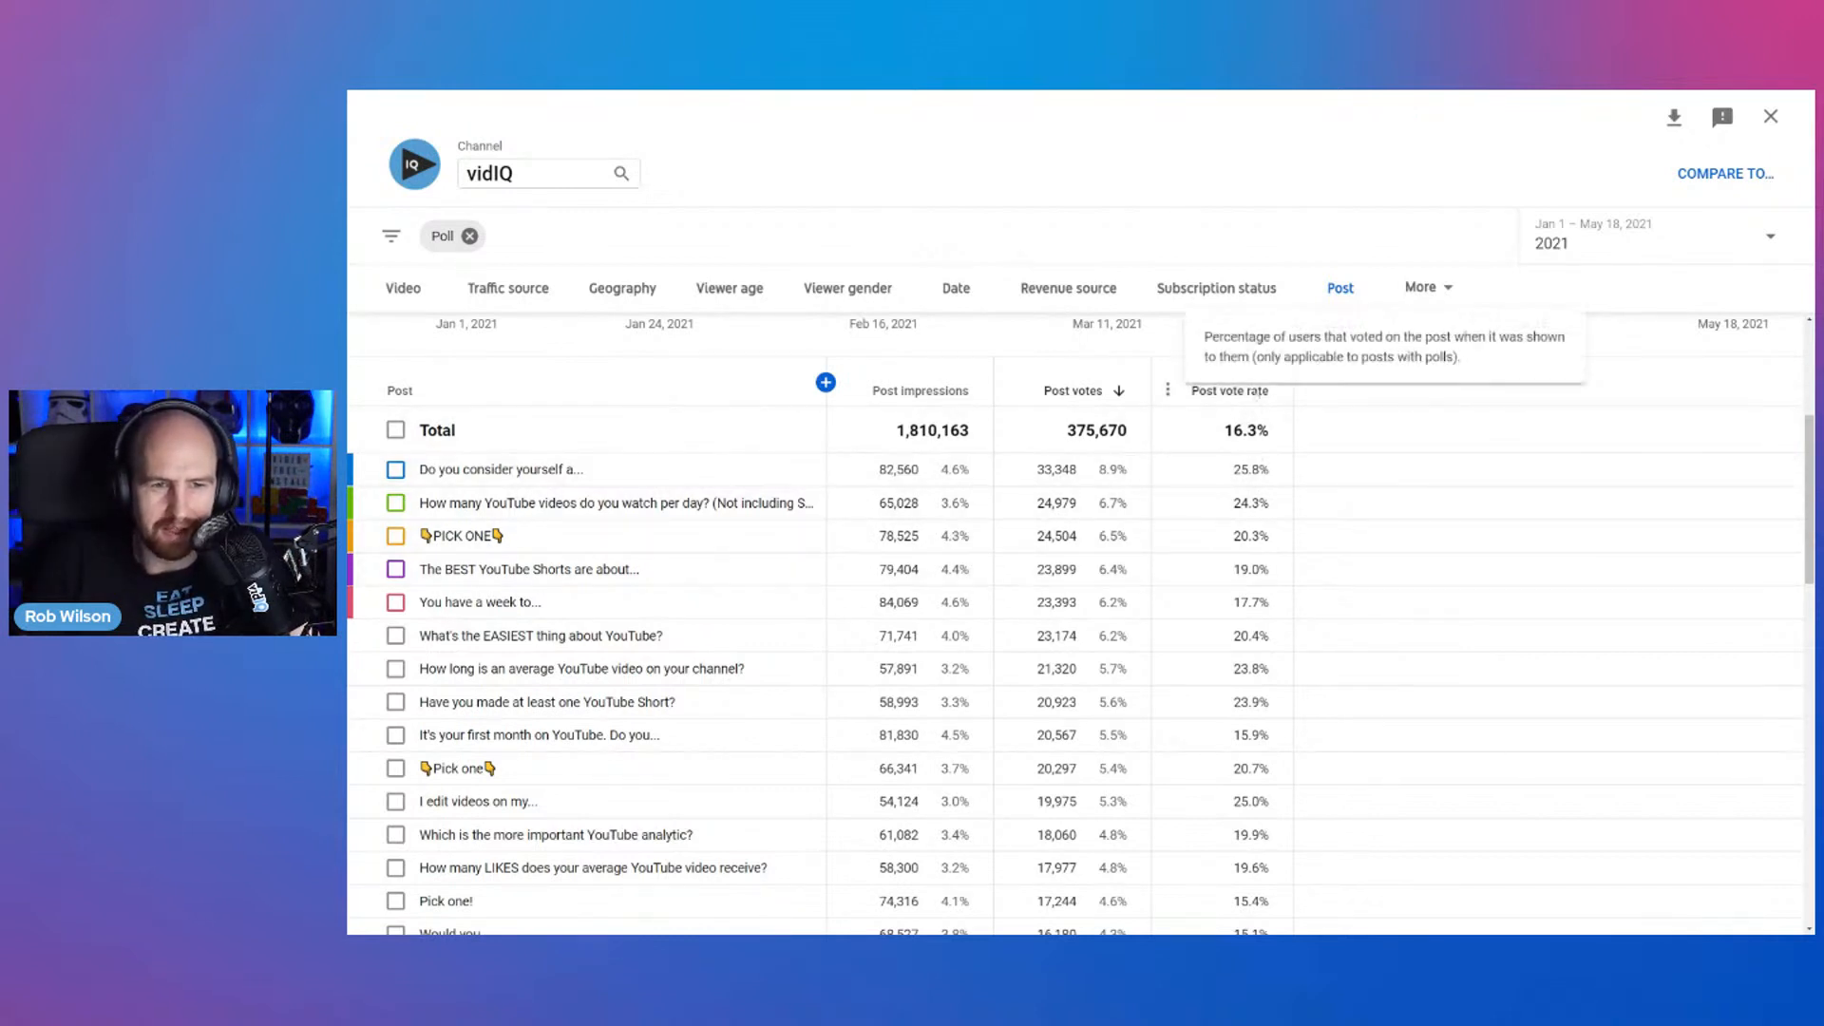
click(1244, 391)
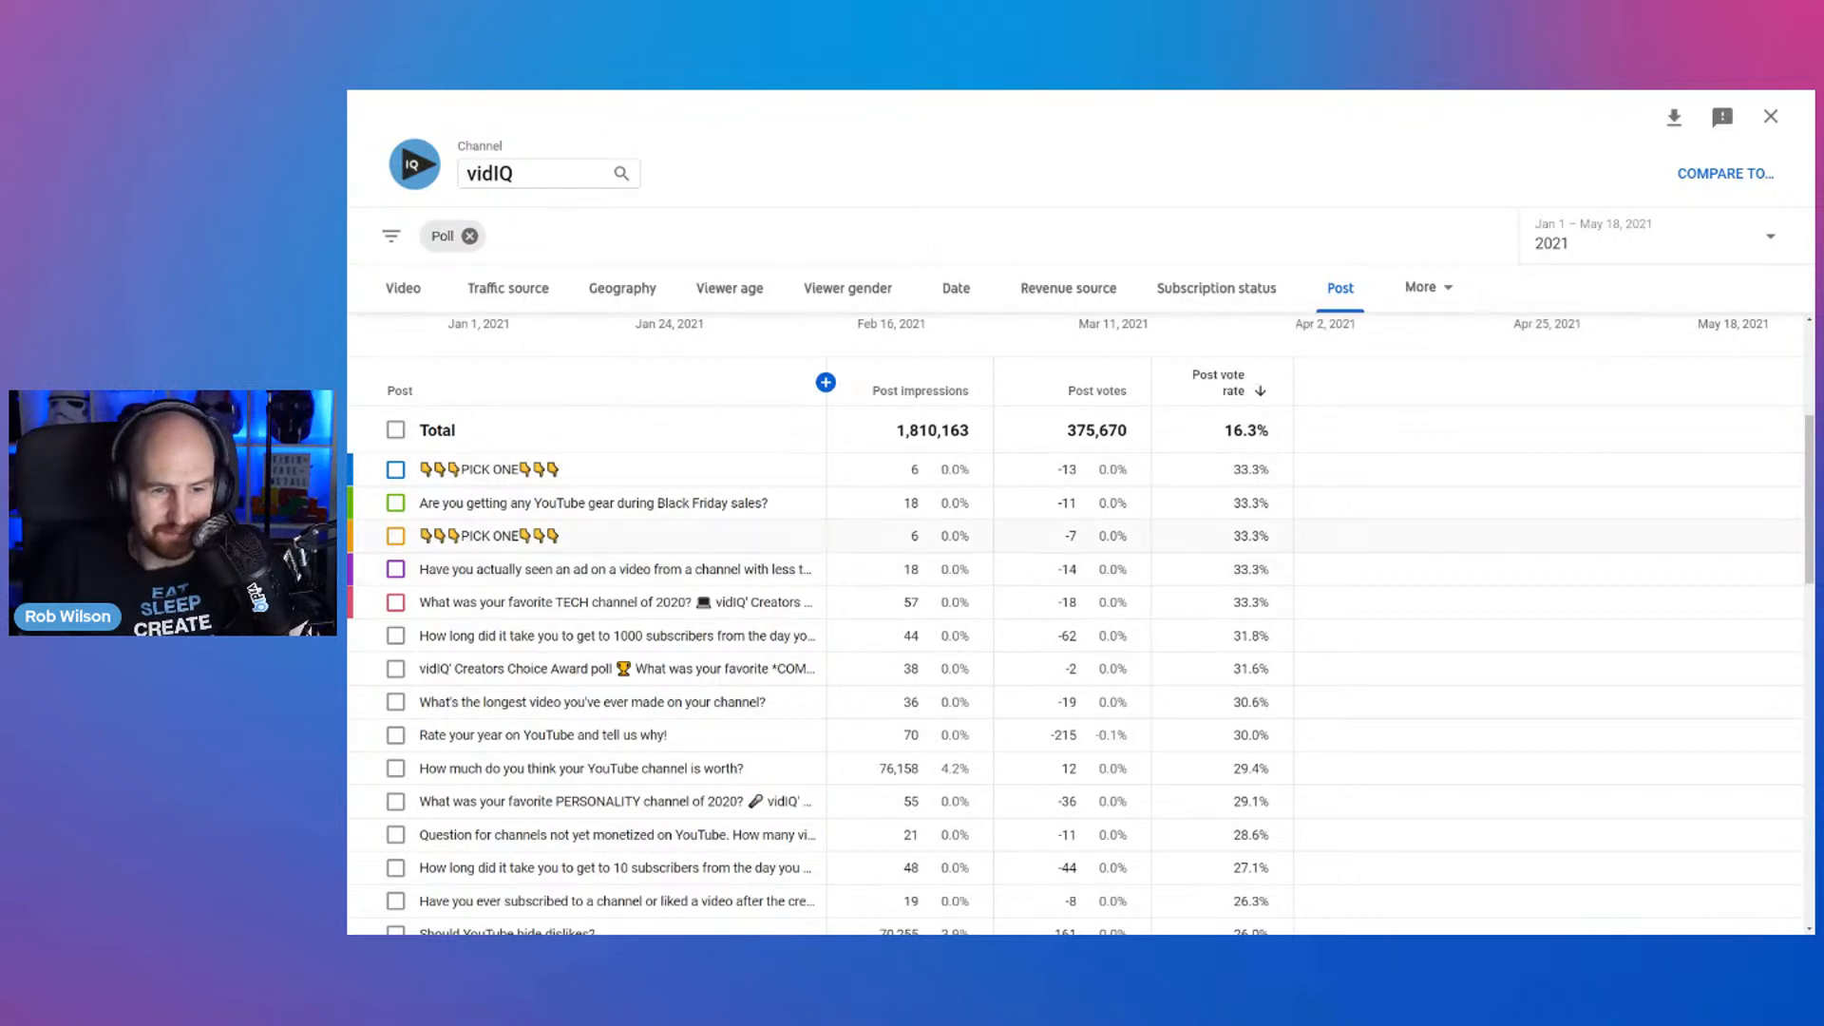
scroll(1074, 656, down, 3)
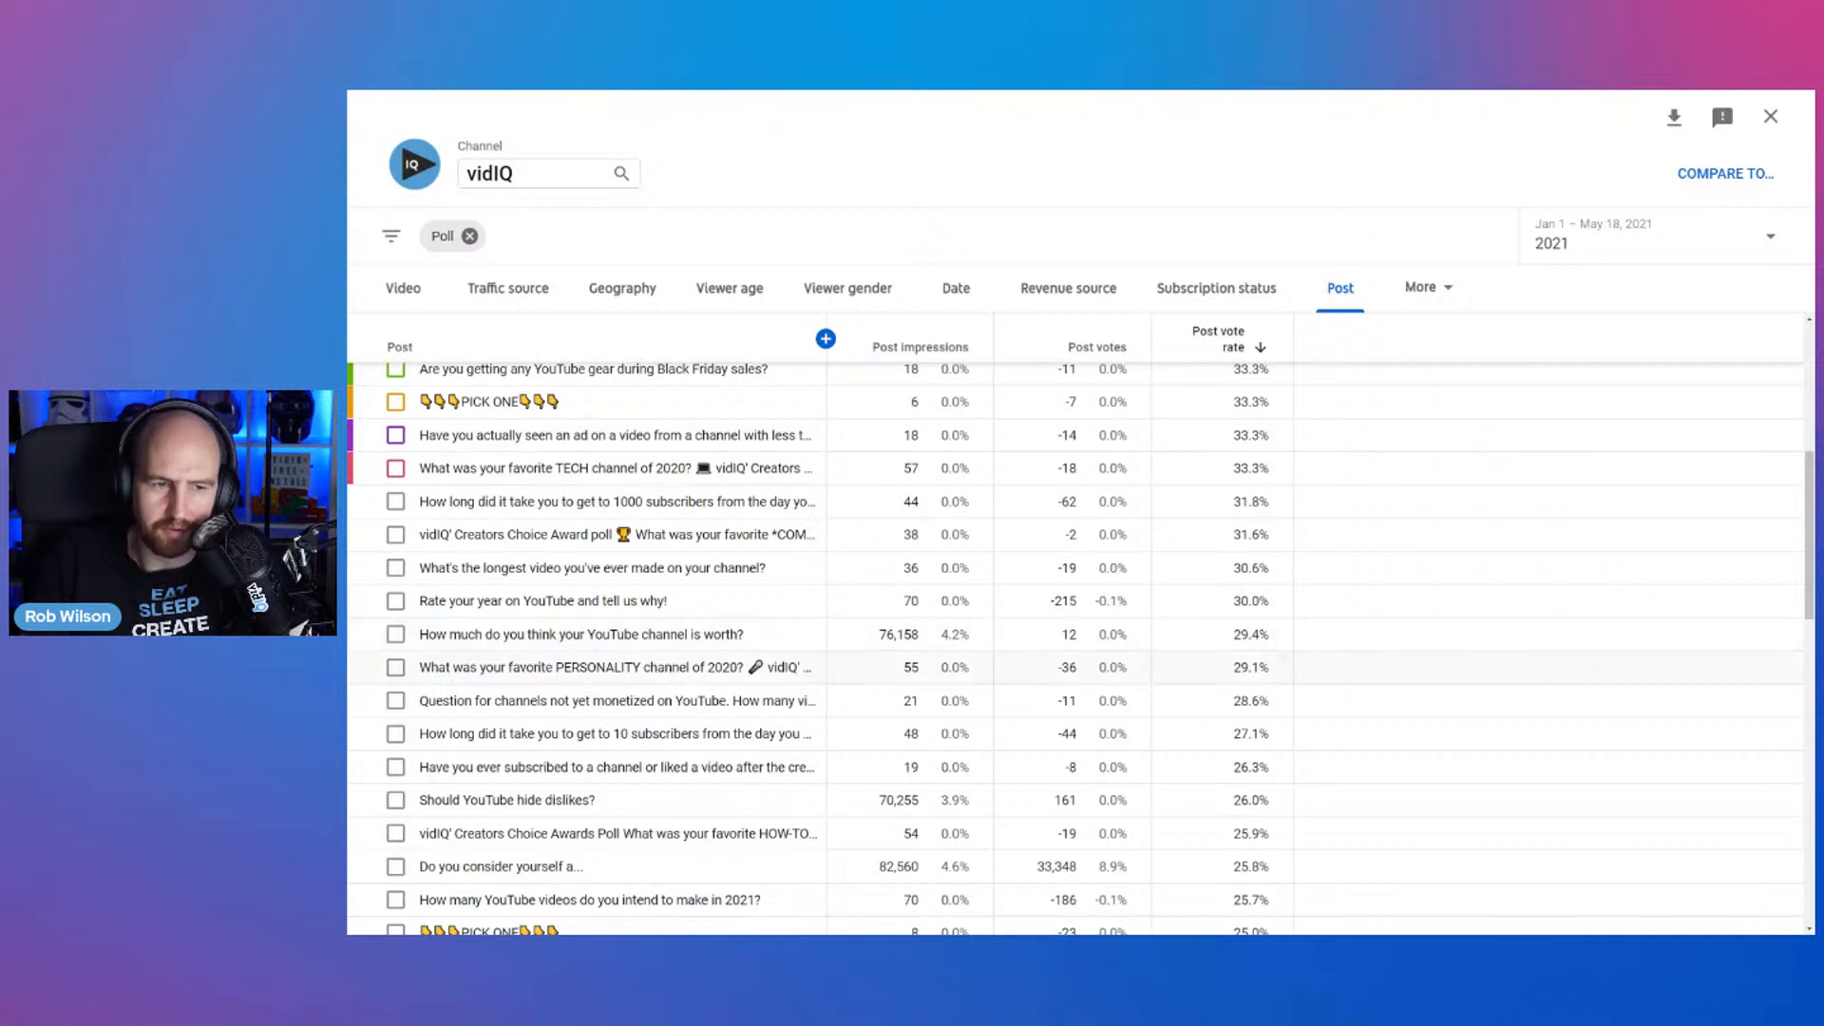
scroll(1310, 677, up, 3)
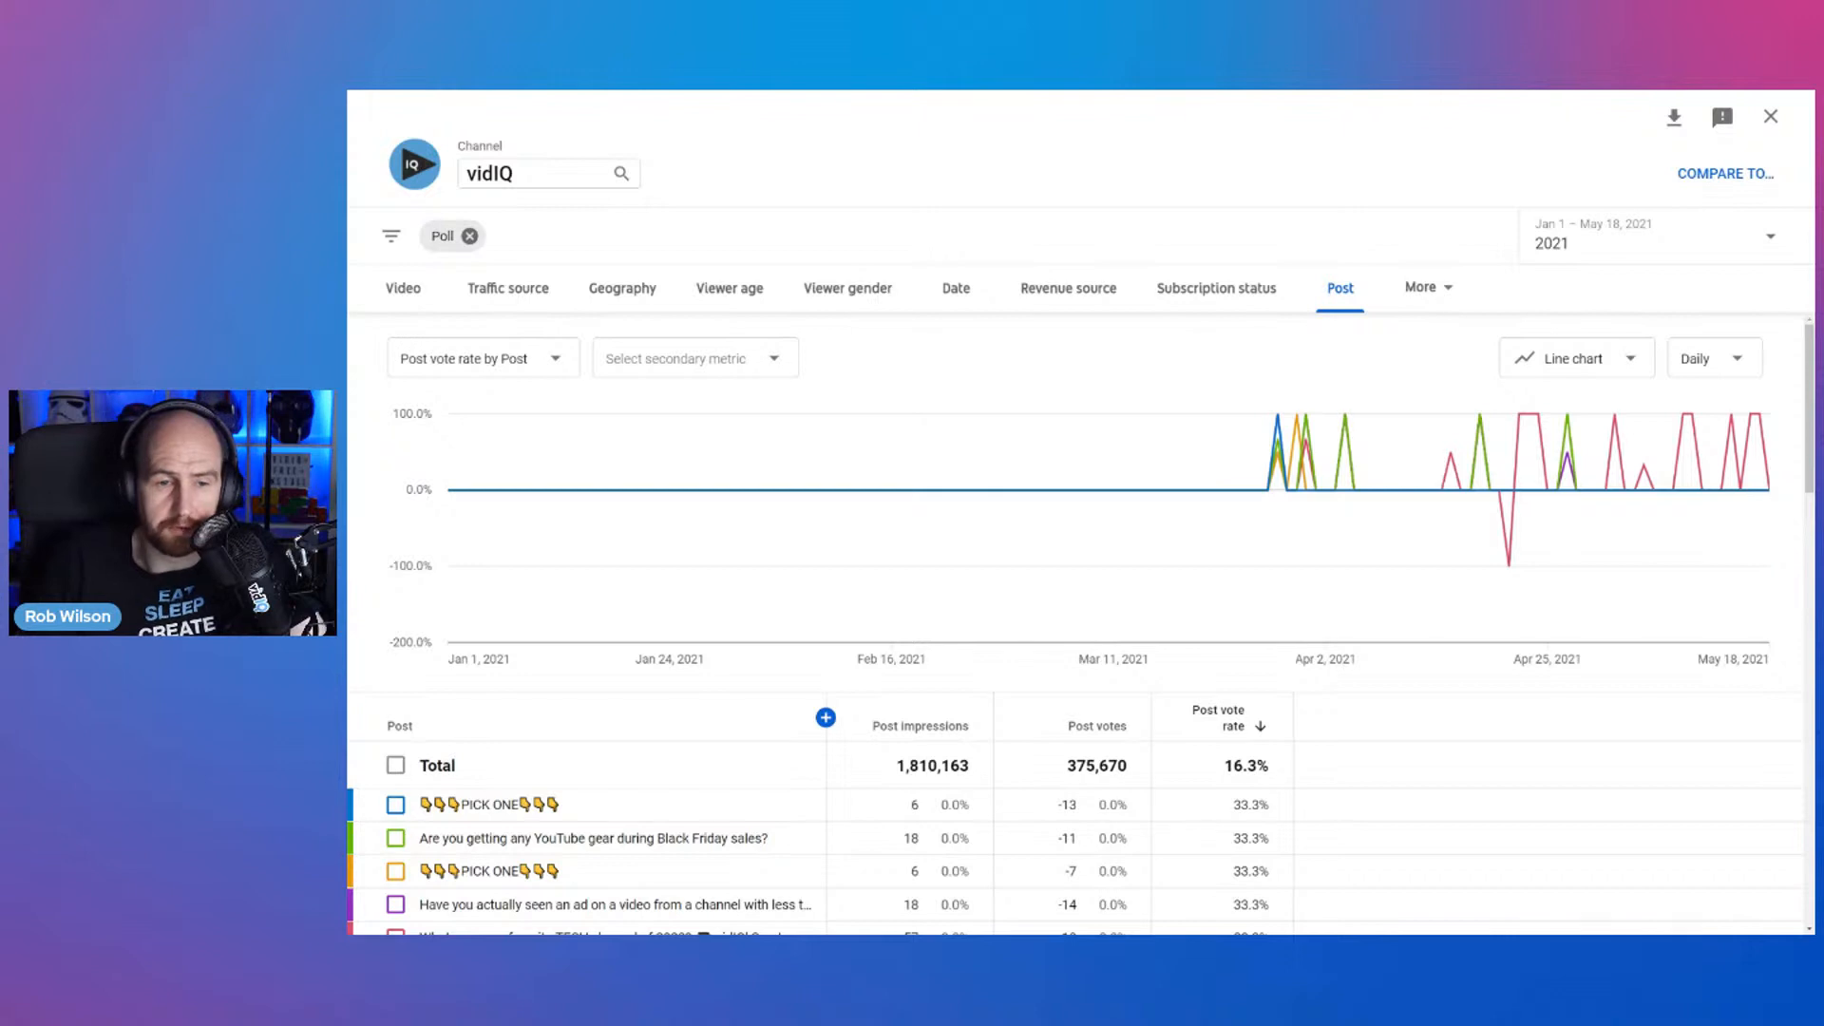
click(1771, 116)
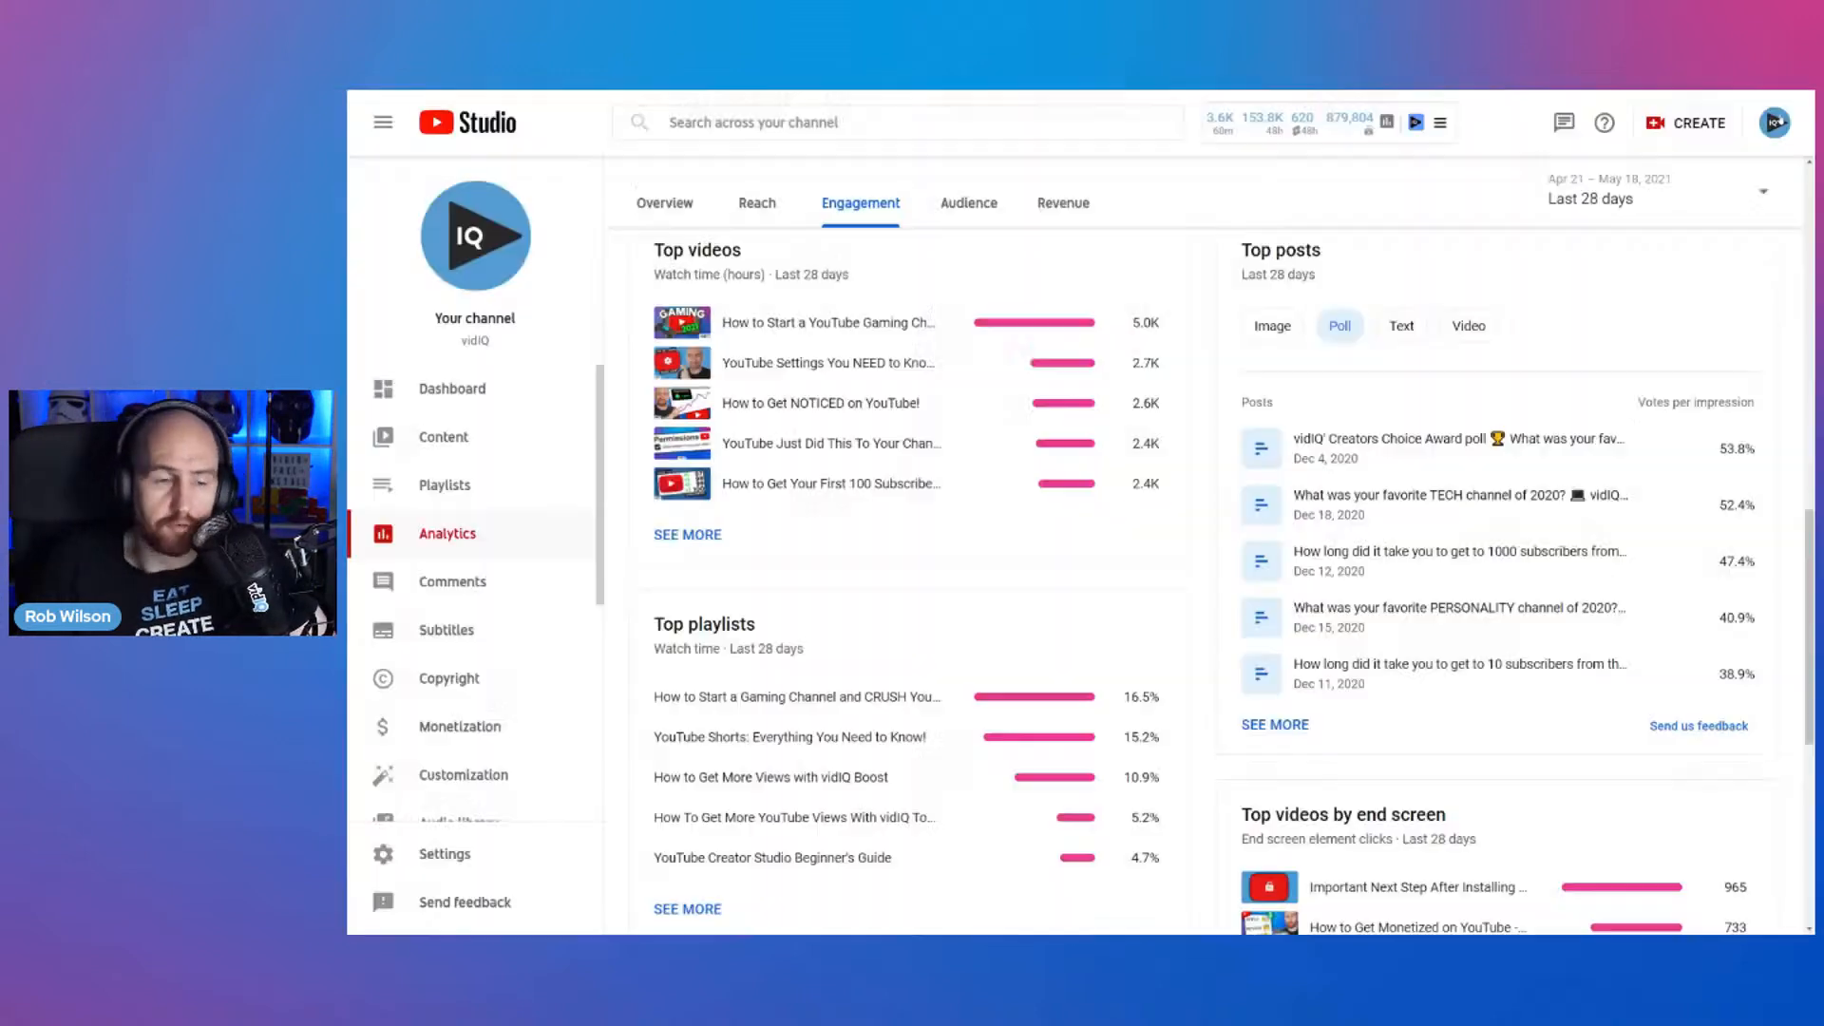